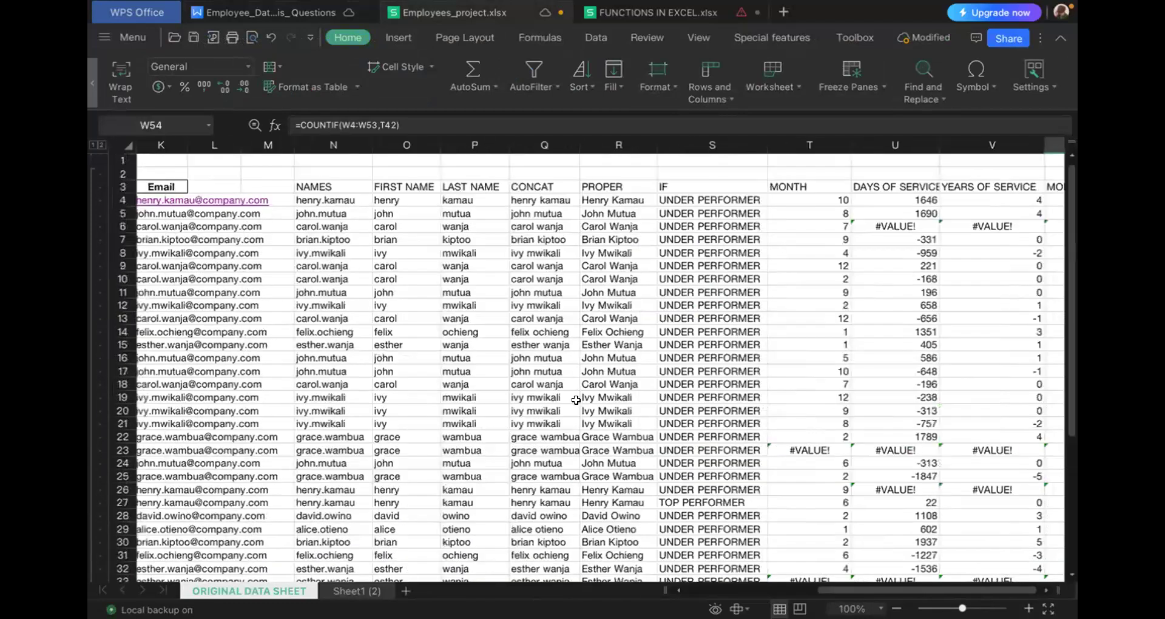
- Review the employee data columns on the ORIGINAL DATA SHEET from the calculated columns back to Employee ID
scroll(576, 399, "left", 2)
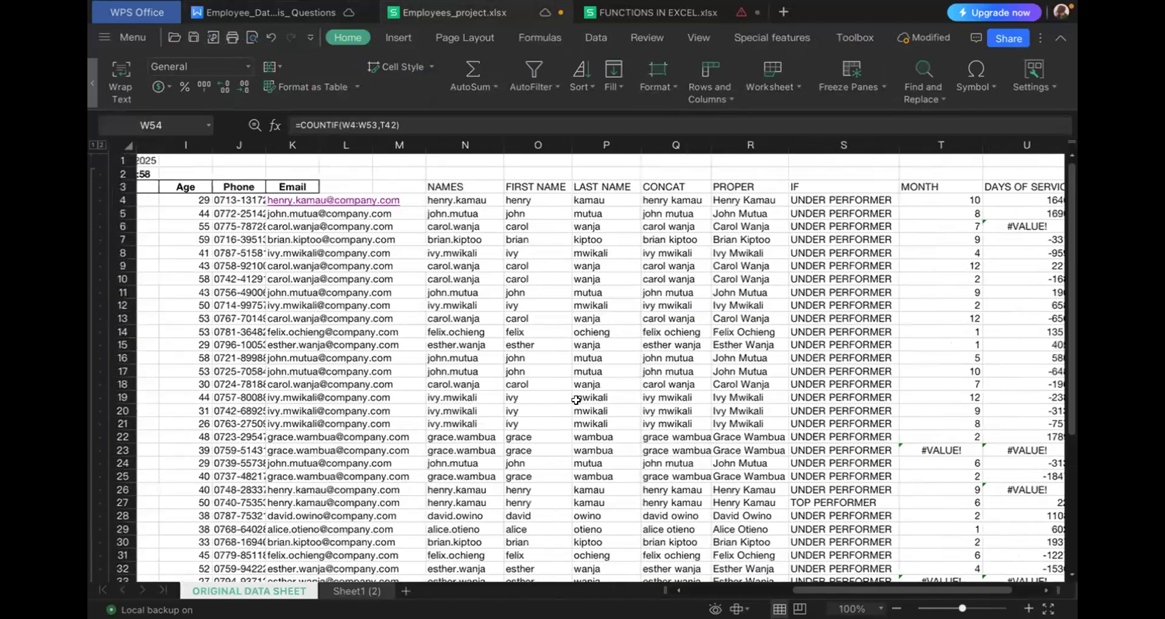
scroll(576, 399, "down", 1)
scroll(576, 399, "left", 2)
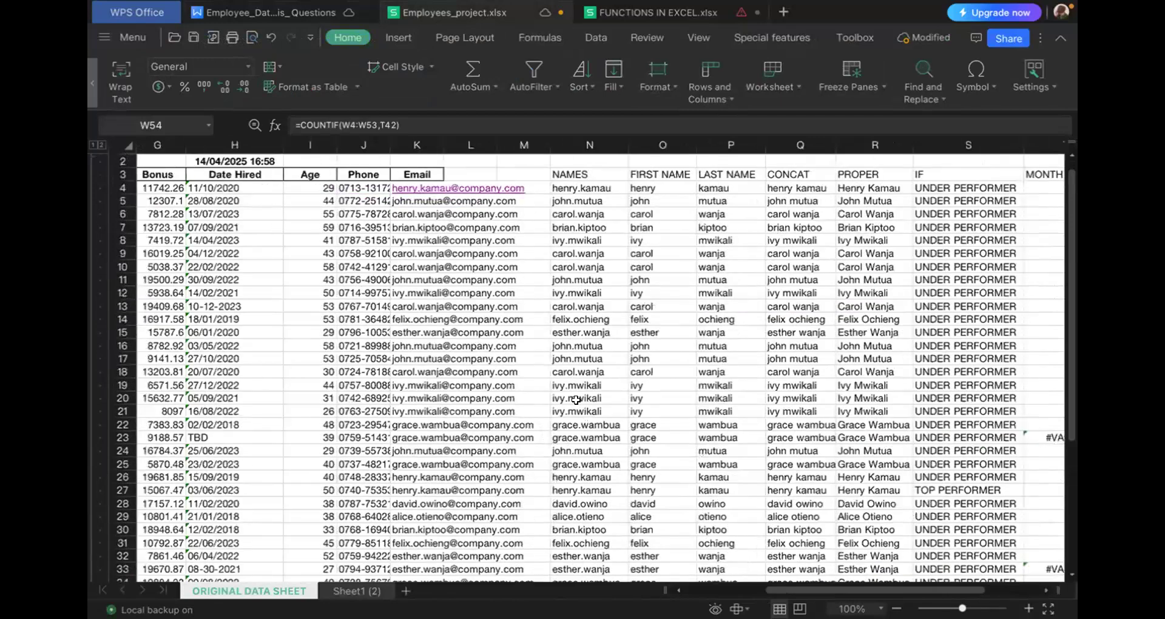
scroll(576, 400, "left", 1)
scroll(576, 399, "left", 3)
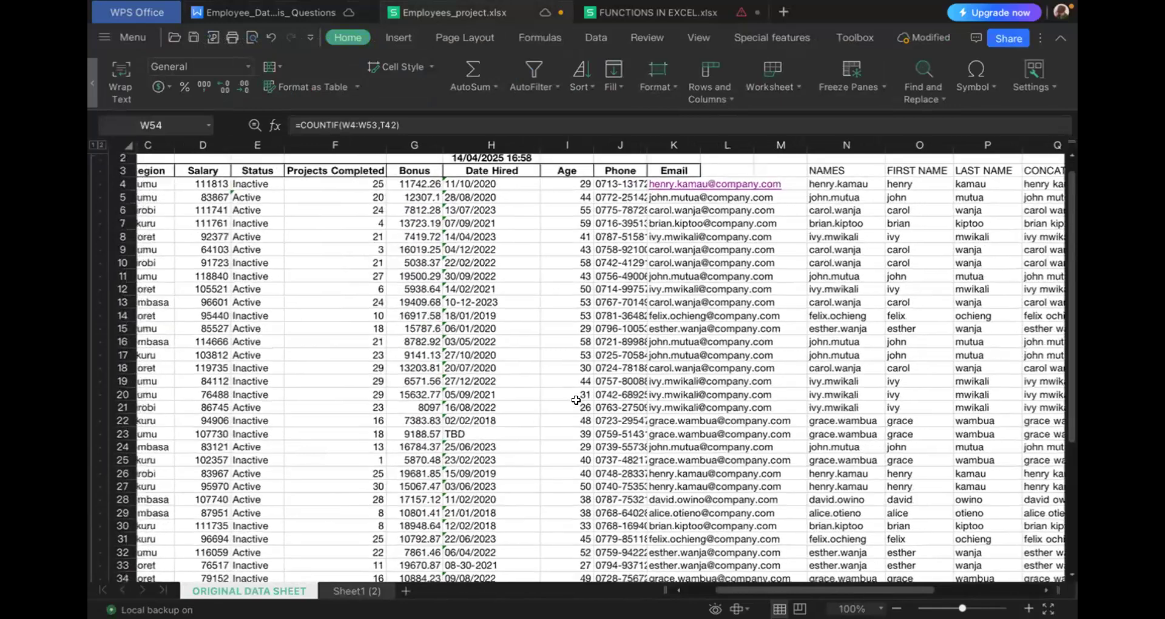
scroll(575, 400, "down", 1)
scroll(575, 399, "left", 1)
scroll(576, 400, "left", 2)
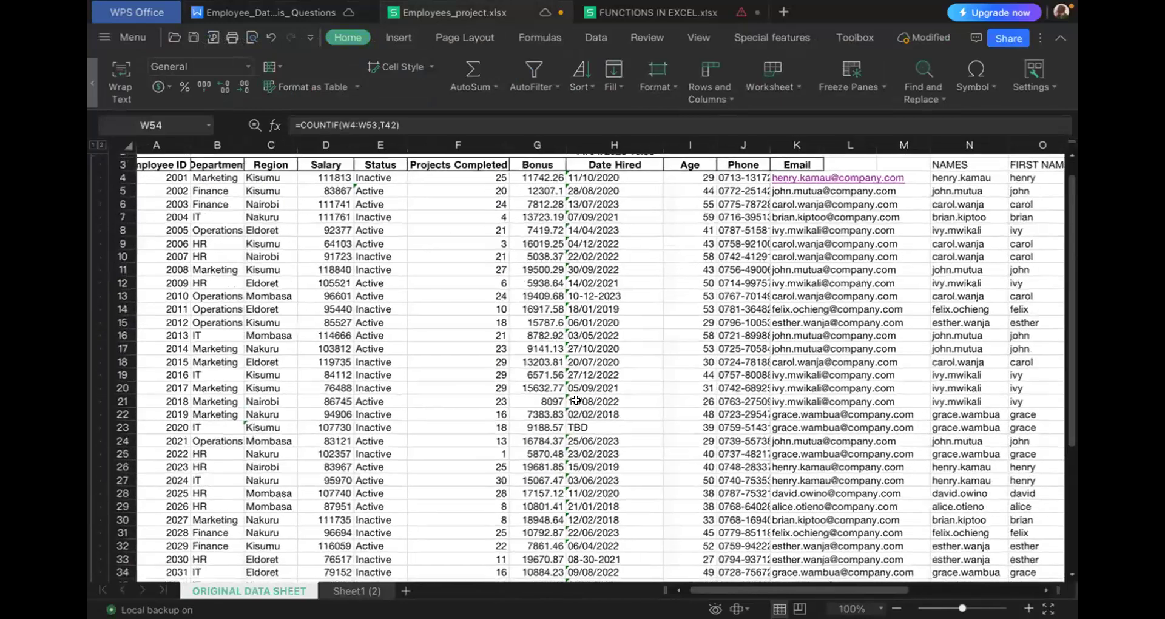
scroll(576, 399, "left", 1)
scroll(576, 400, "down", 1)
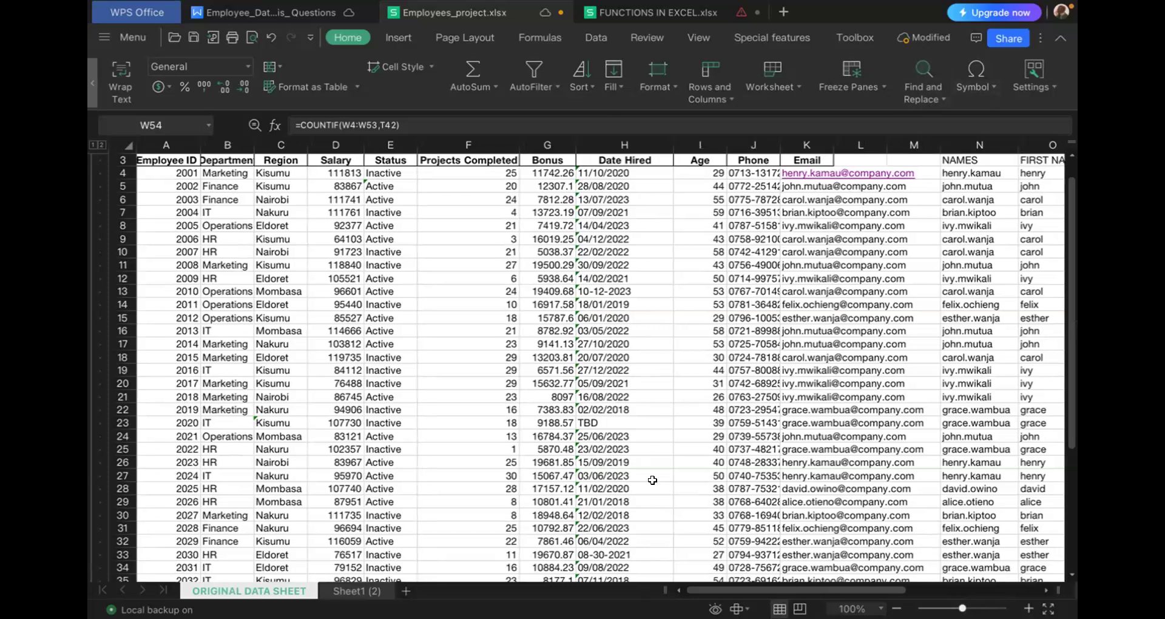
- Review the columns from Employee ID across to Email and the extracted name columns
scroll(652, 480, "right", 1)
scroll(653, 480, "down", 1)
scroll(652, 480, "right", 1)
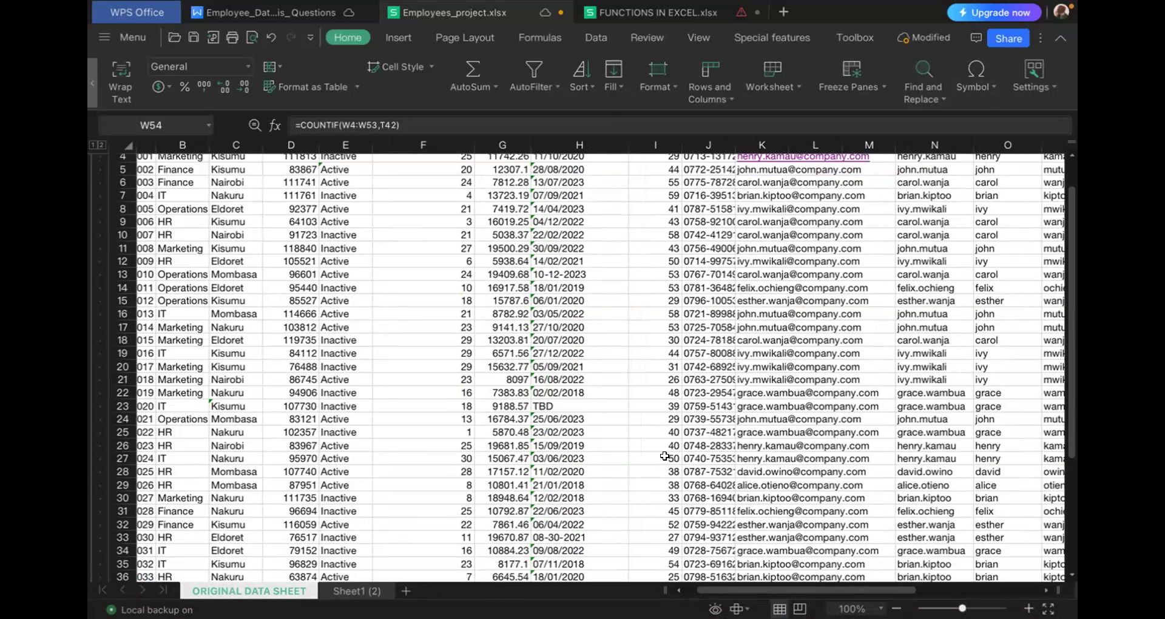
scroll(676, 445, "right", 2)
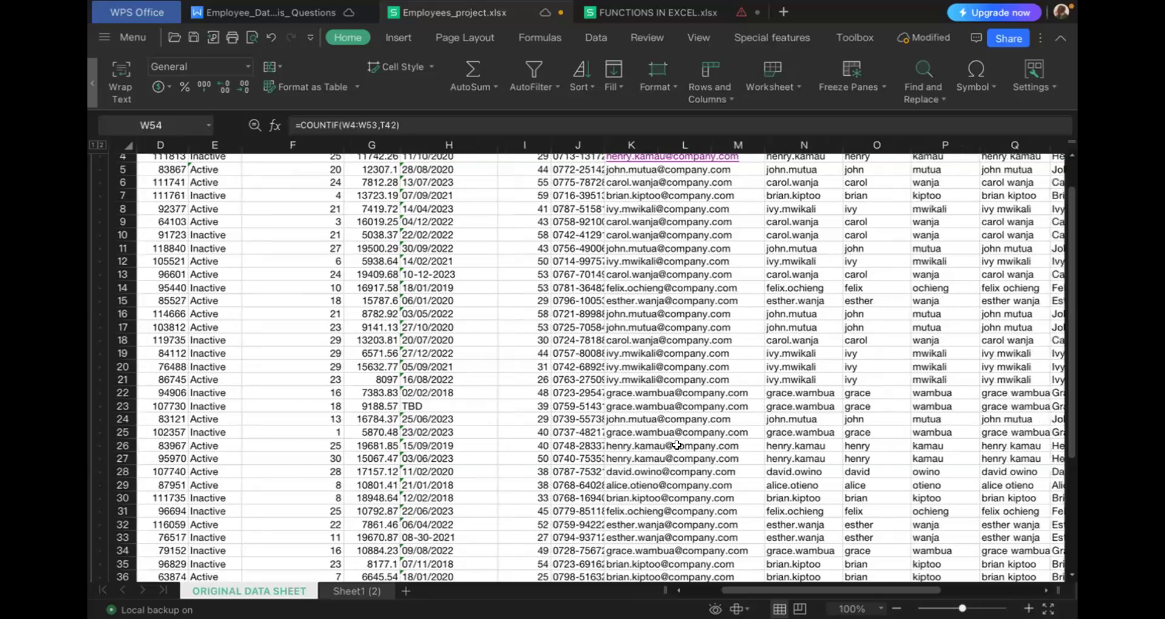
scroll(676, 445, "up", 1)
scroll(676, 444, "right", 1)
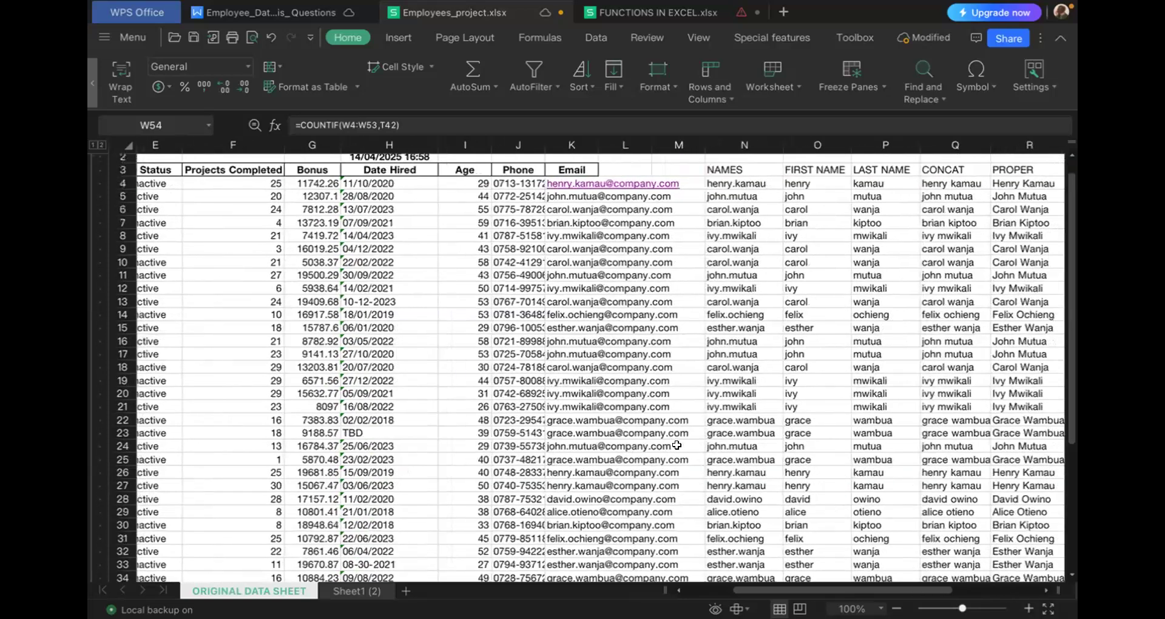
scroll(676, 444, "up", 1)
scroll(676, 445, "right", 1)
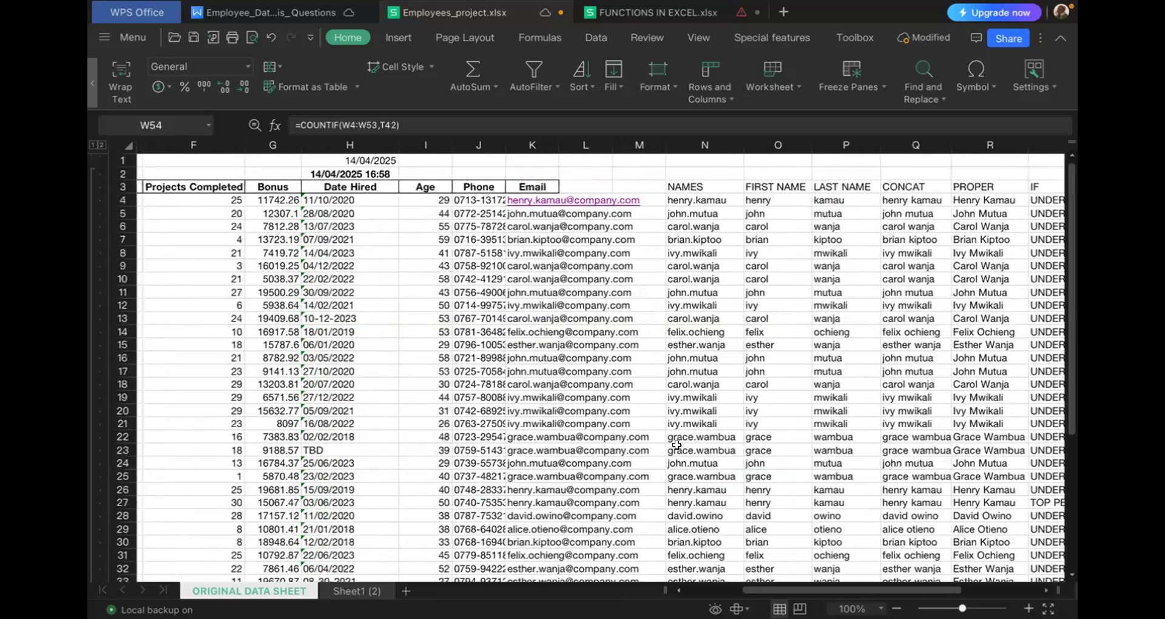
scroll(677, 445, "right", 1)
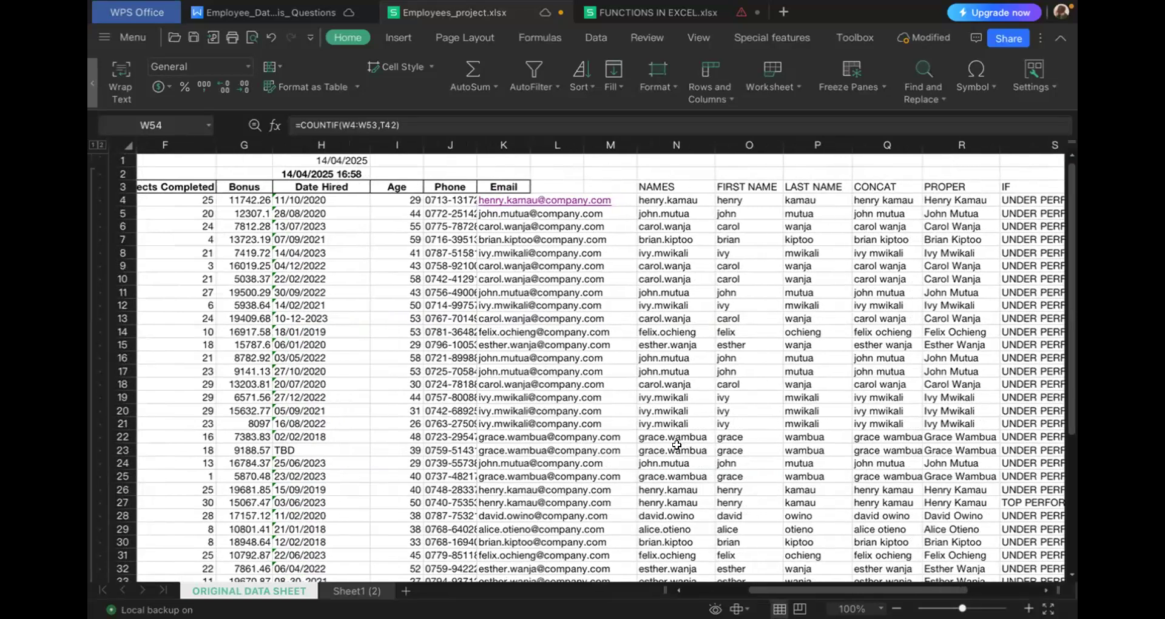
- Inspect the first FIRST NAME and NAMES cells in row 4 and review the name columns through the last record
left_click(739, 196)
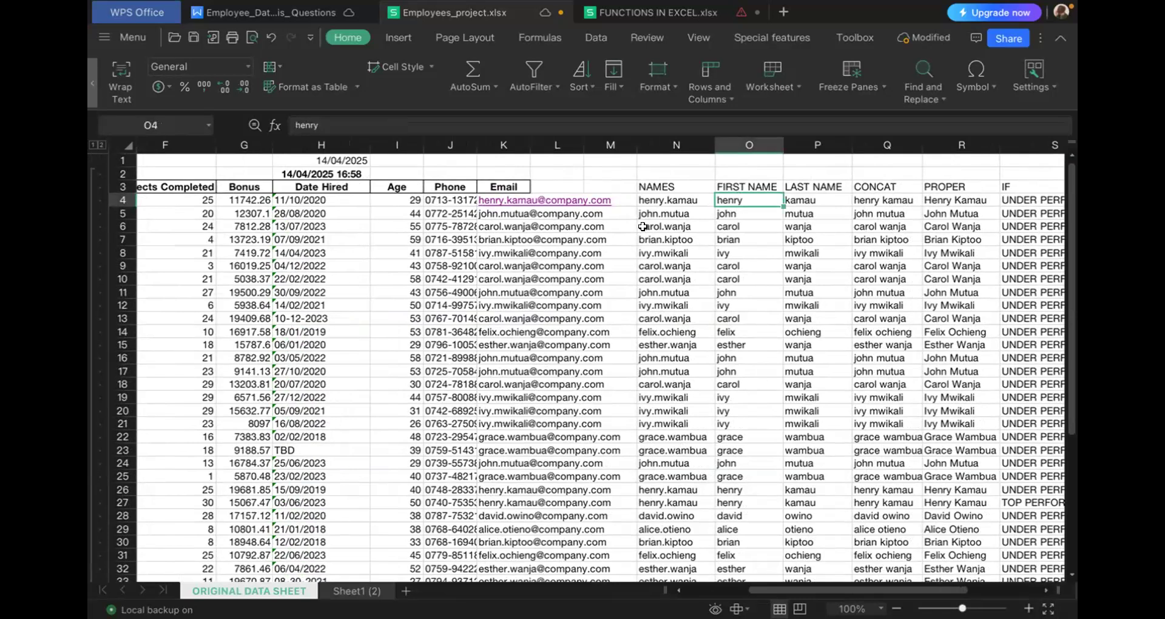
left_click(669, 202)
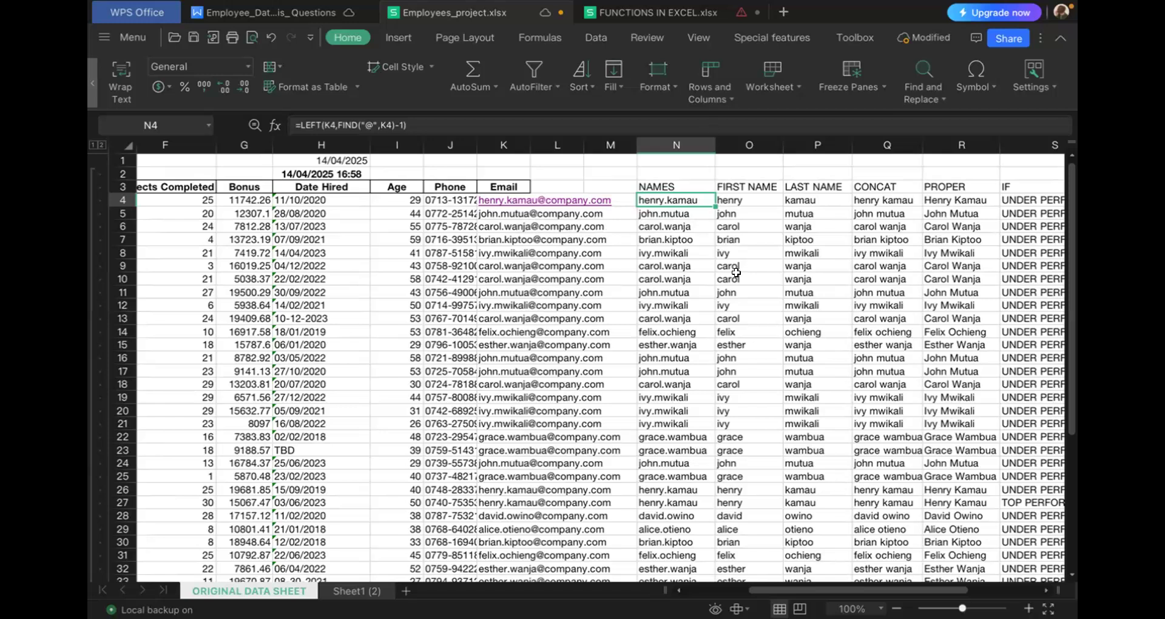
scroll(736, 272, "down", 2)
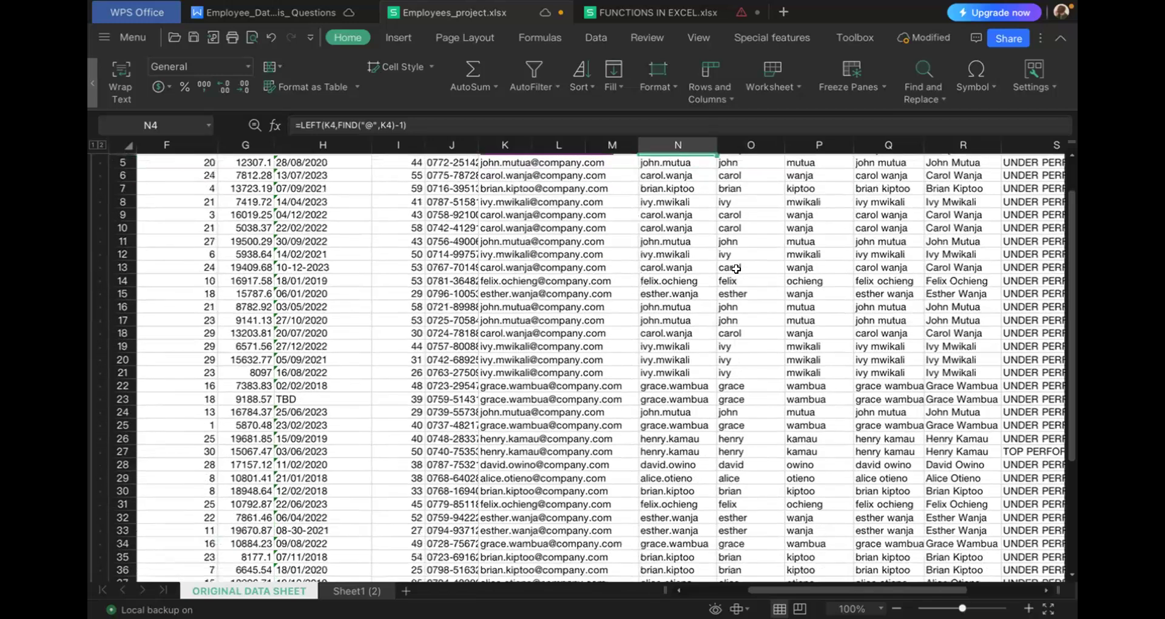
scroll(735, 268, "down", 11)
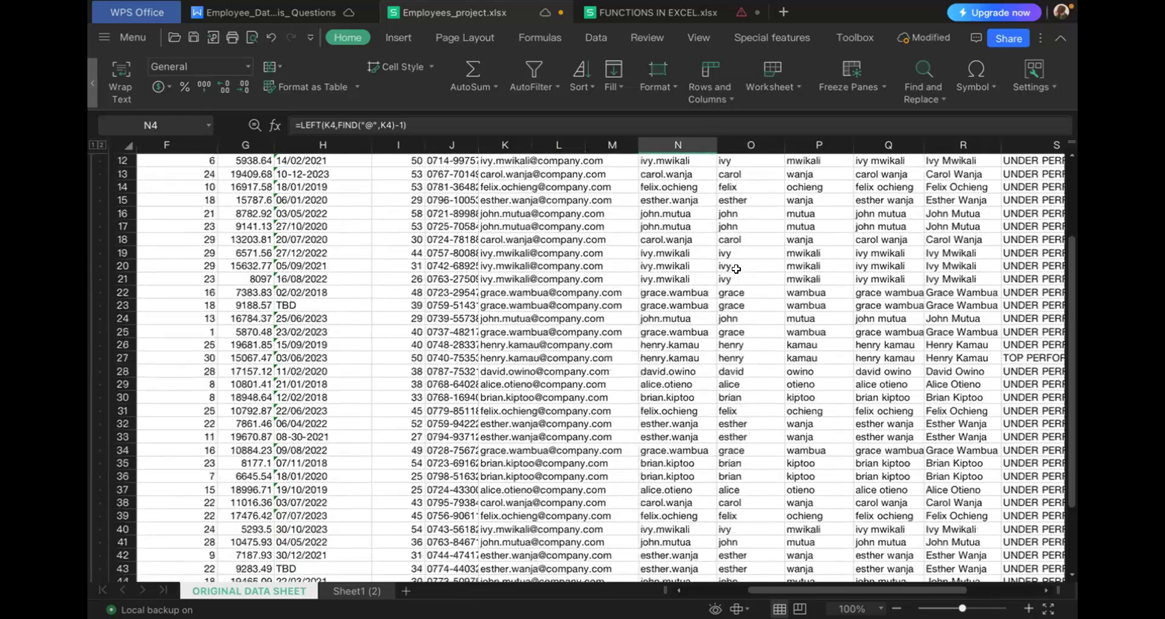
scroll(735, 269, "down", 3)
scroll(736, 268, "up", 4)
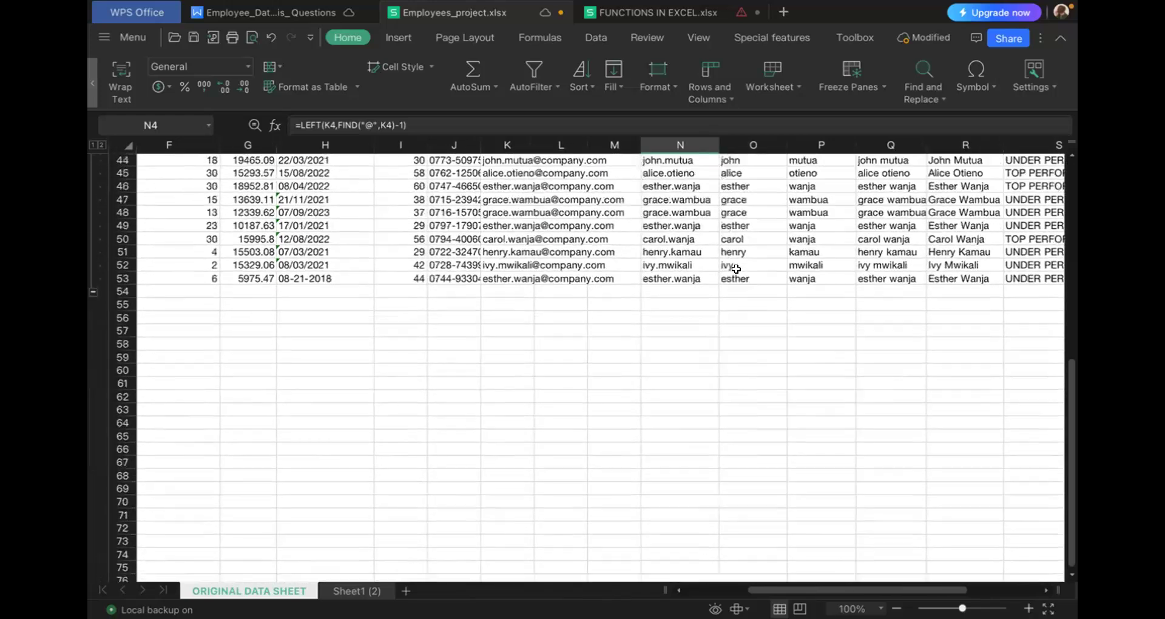
scroll(735, 269, "up", 4)
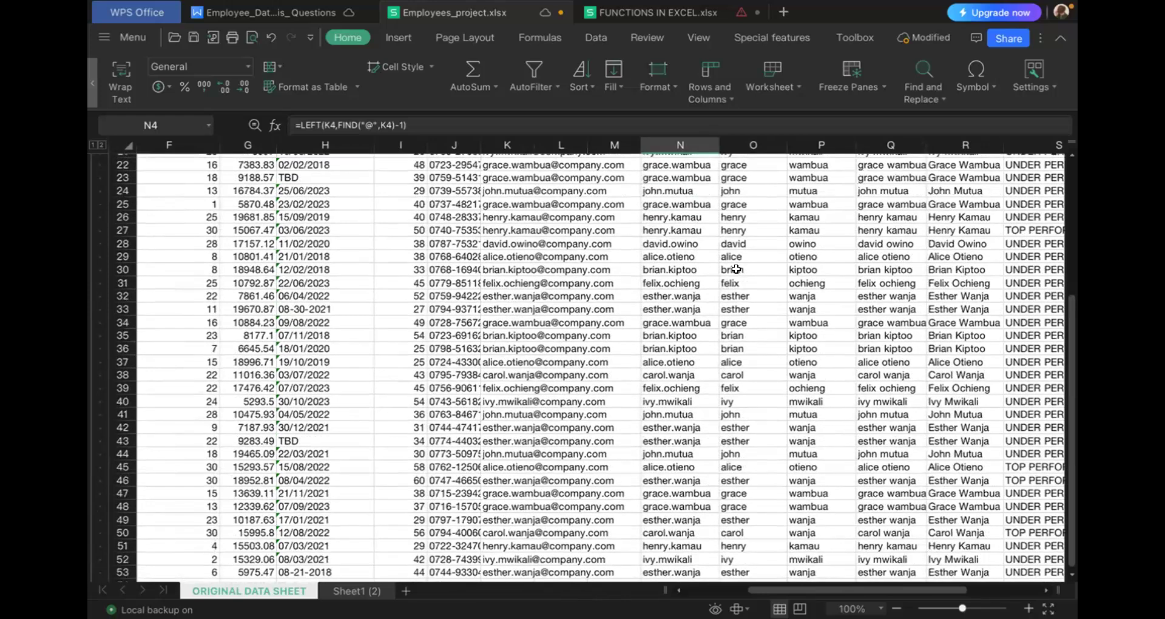
scroll(742, 171, "up", 7)
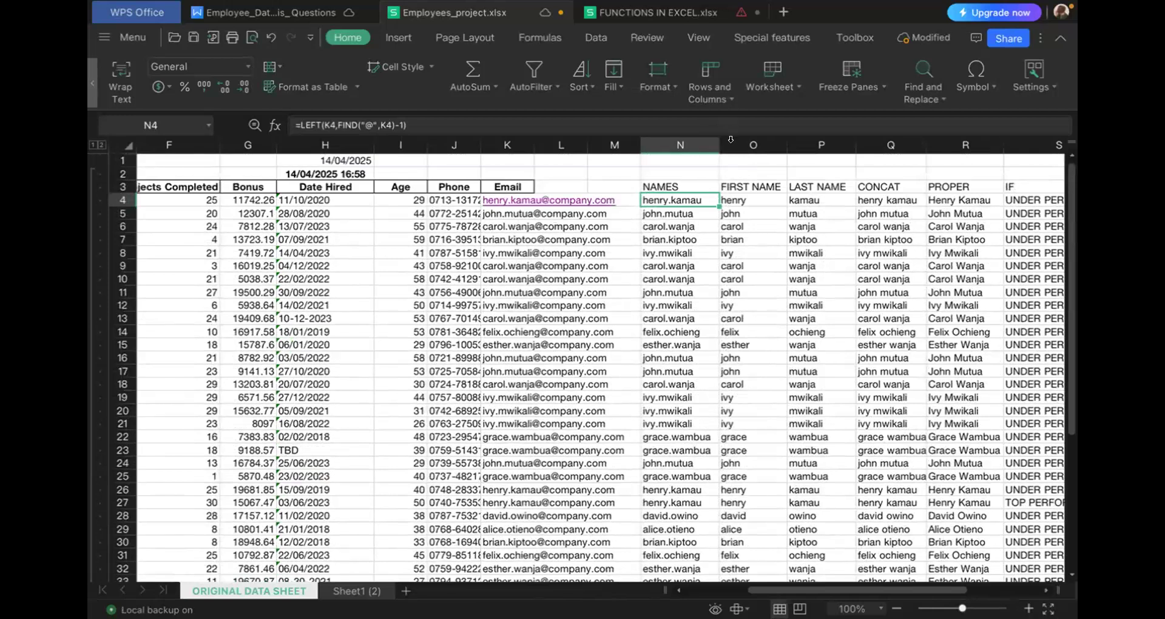
- Insert one column immediately after FIRST NAME and enter "first name" as its header in P3
right_click(734, 146)
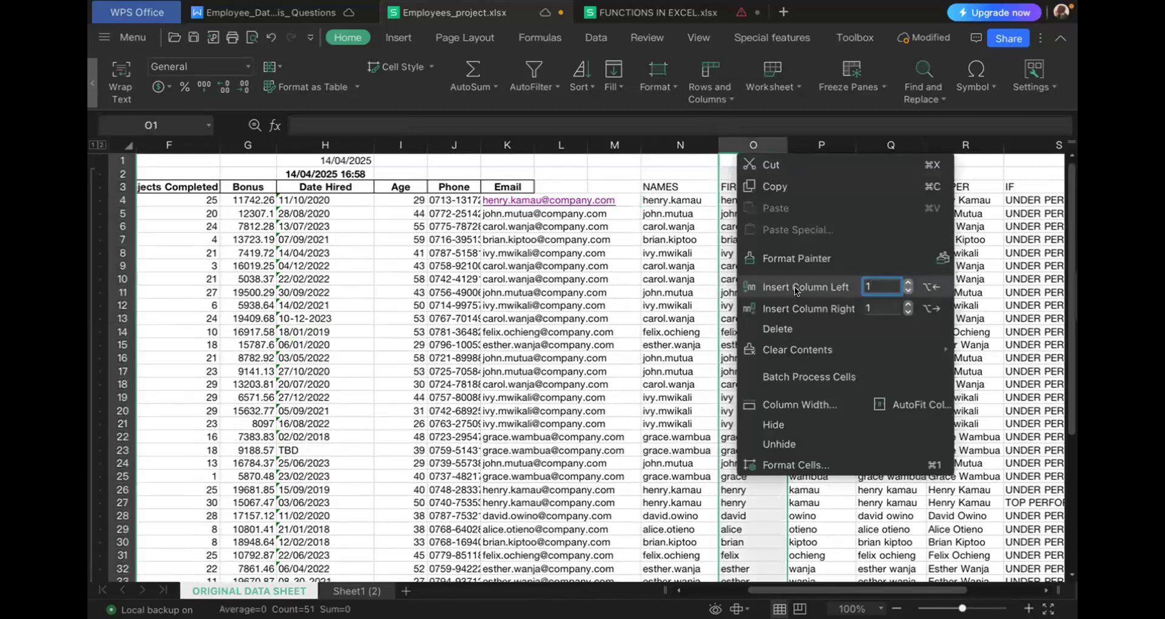
left_click(790, 308)
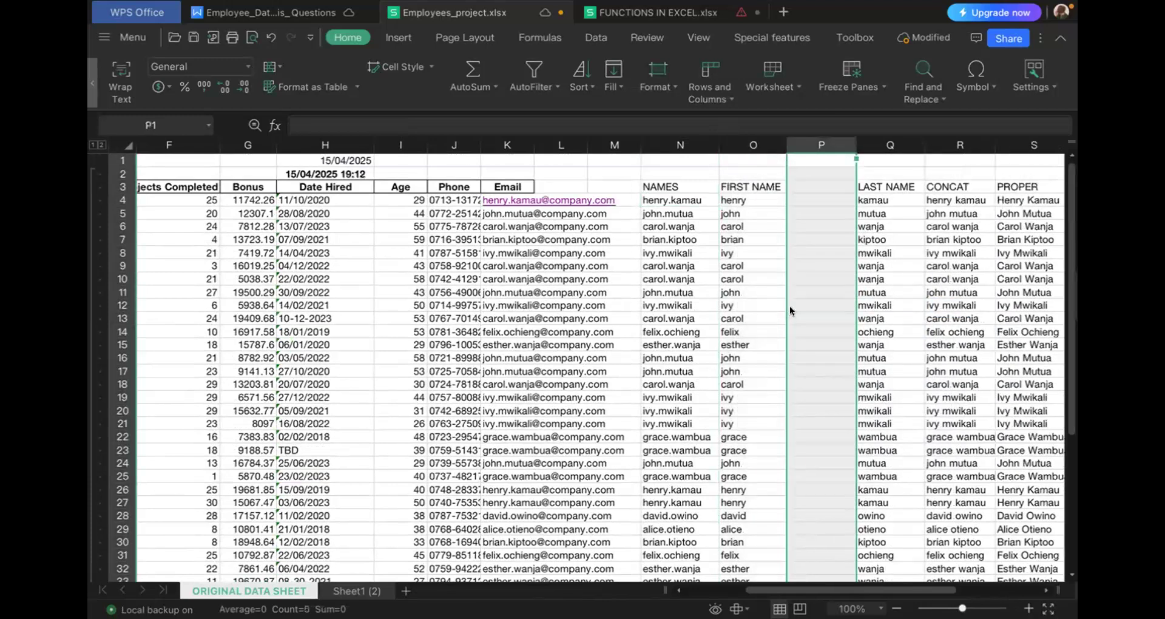
left_click(804, 184)
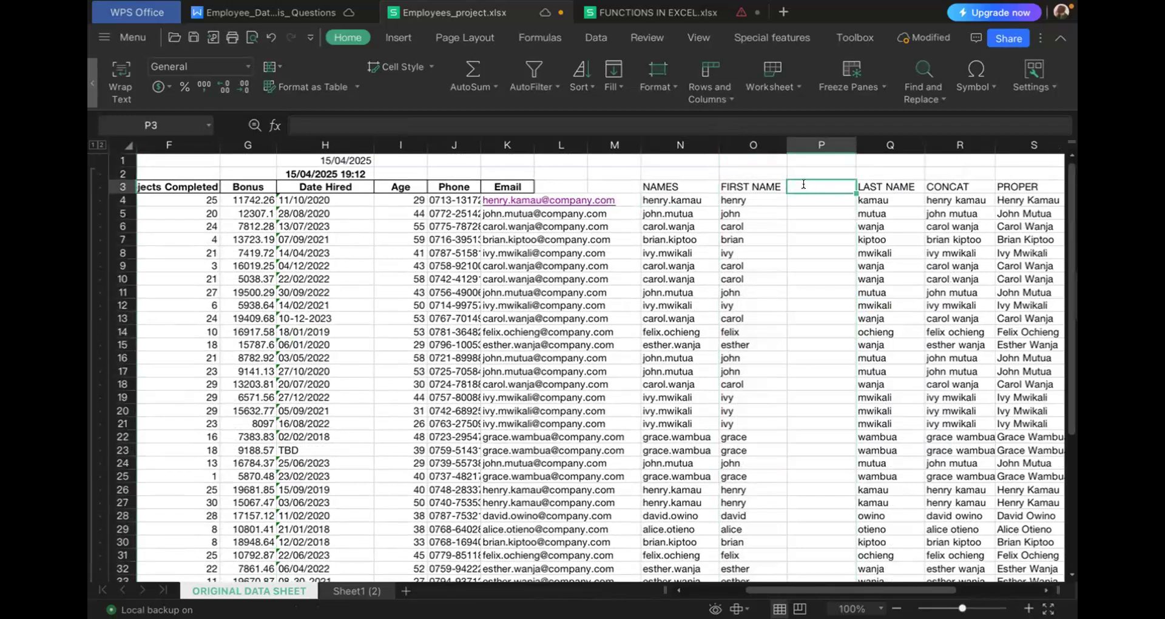
type("F")
key("BackSpace")
type("fi")
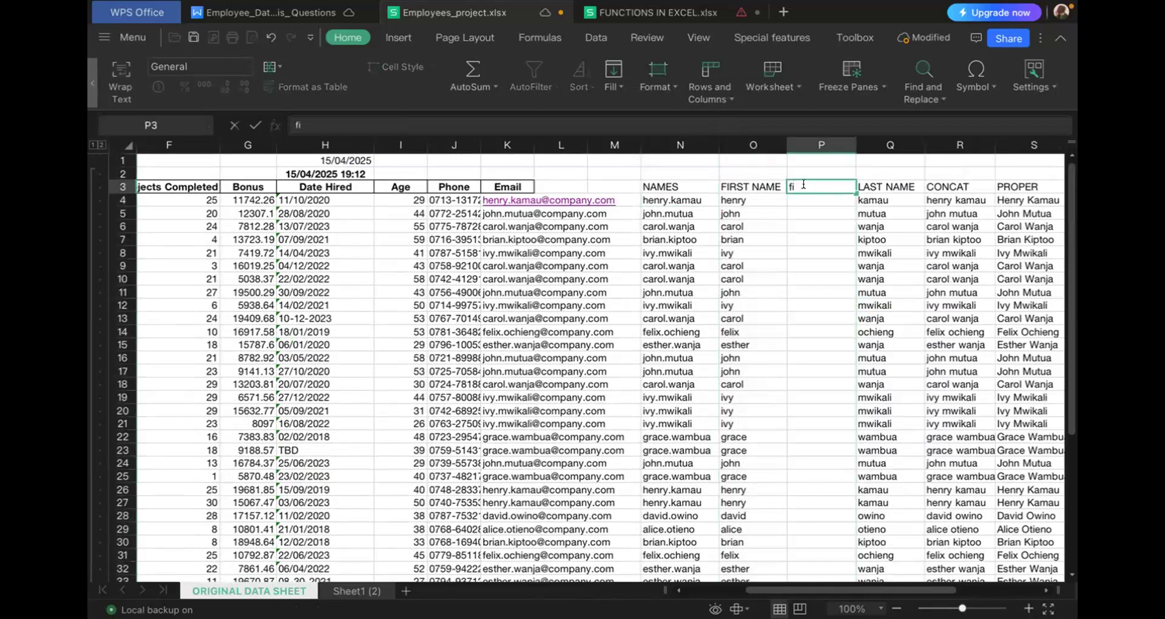
type("rst name")
- Start a LEFT formula in P4 with the email cell K4 as its text argument
left_click(809, 202)
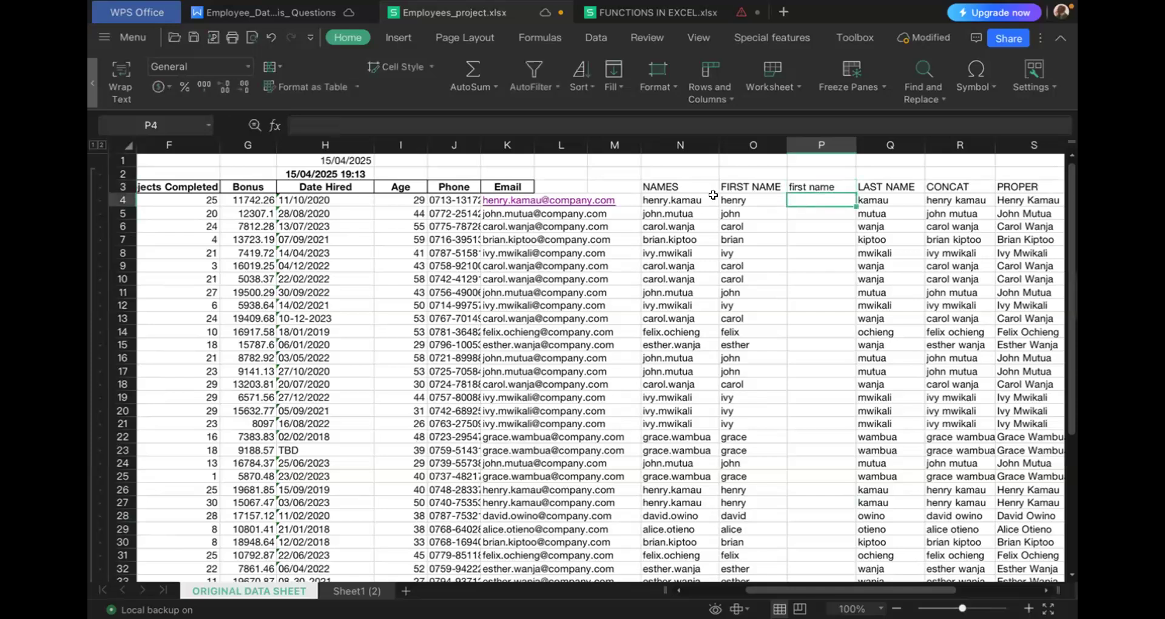
type("=")
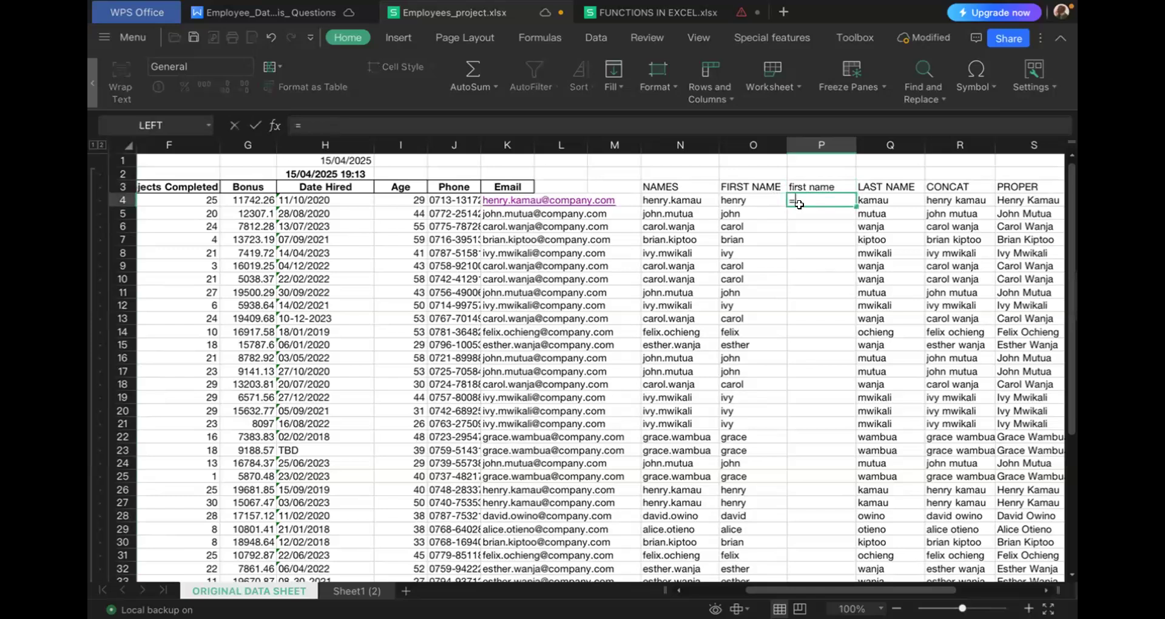
type("le")
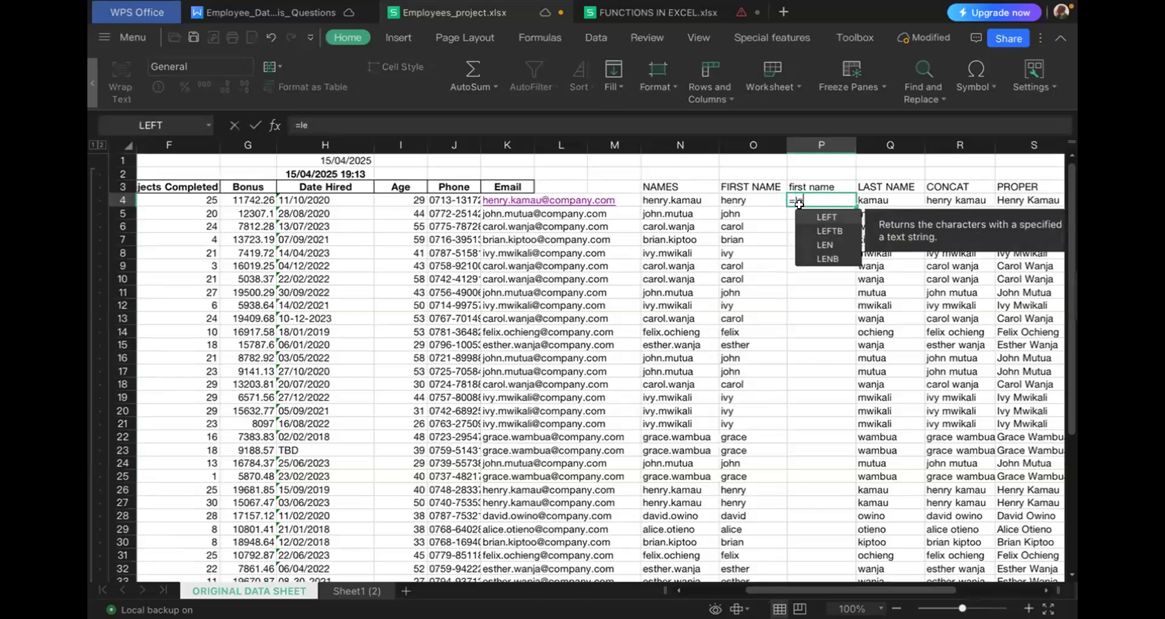
type("ft")
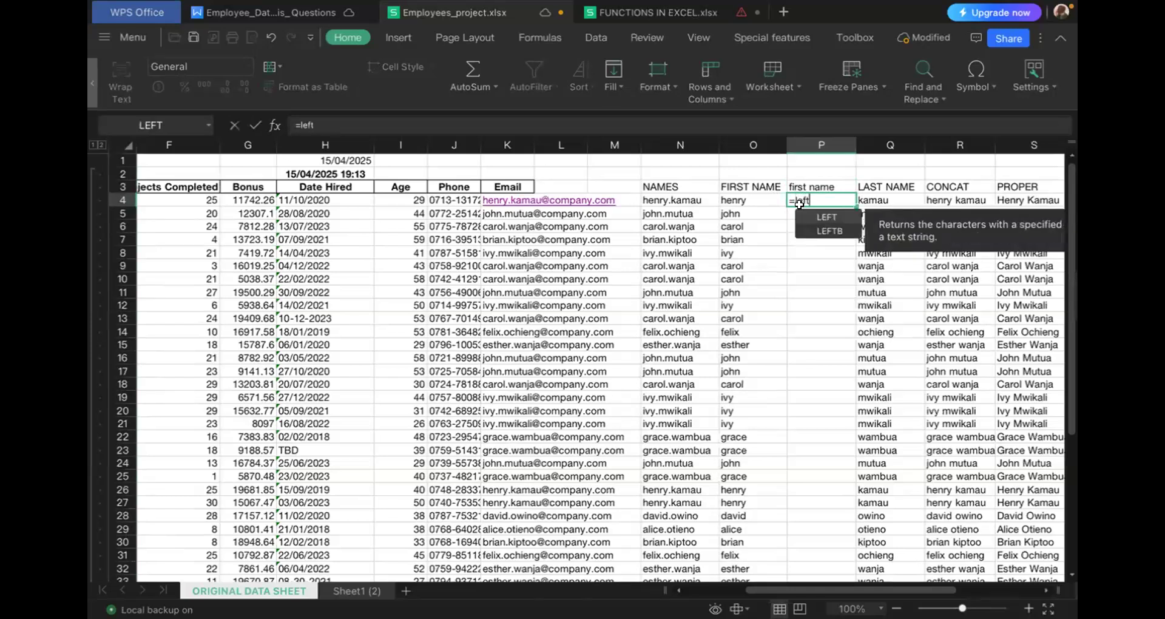
double_click(826, 218)
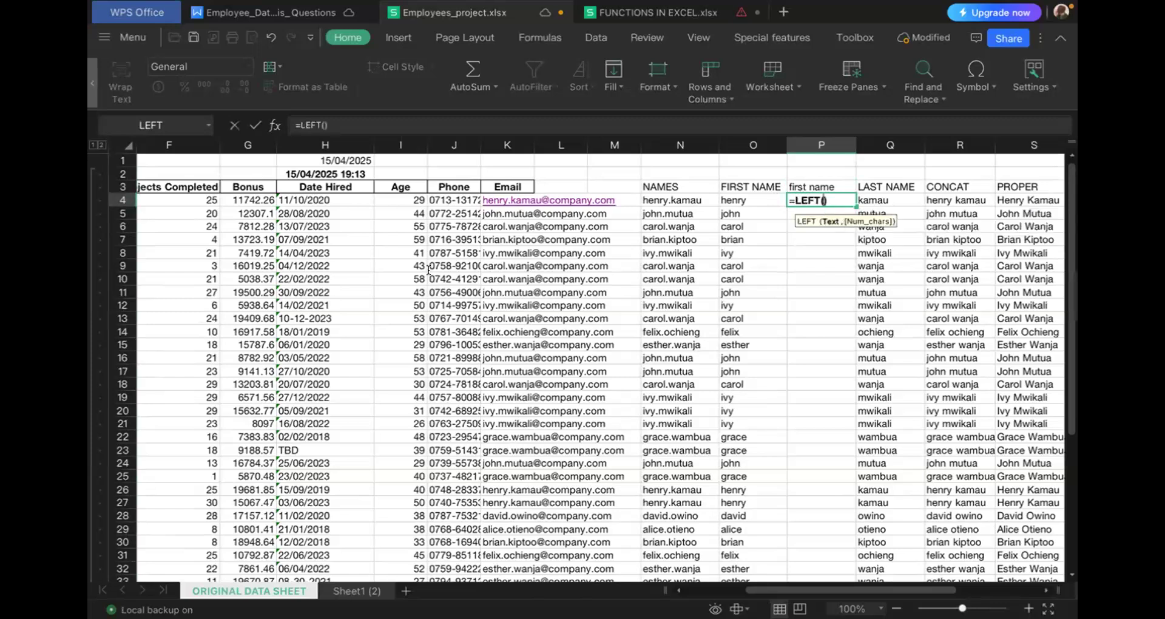
left_click(502, 196)
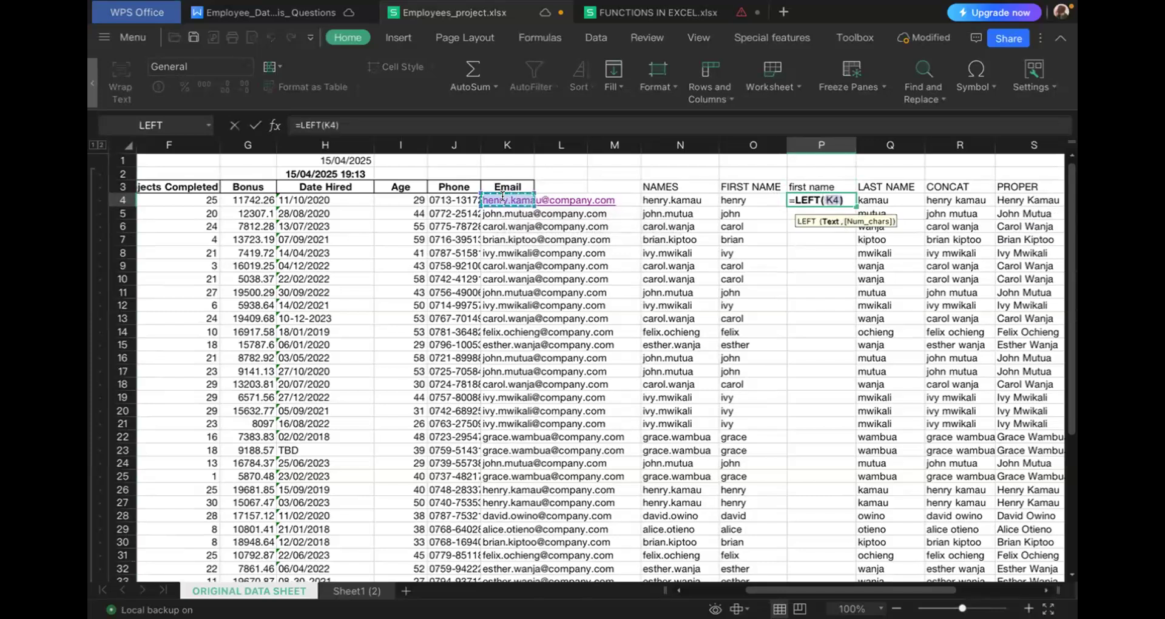
type(",")
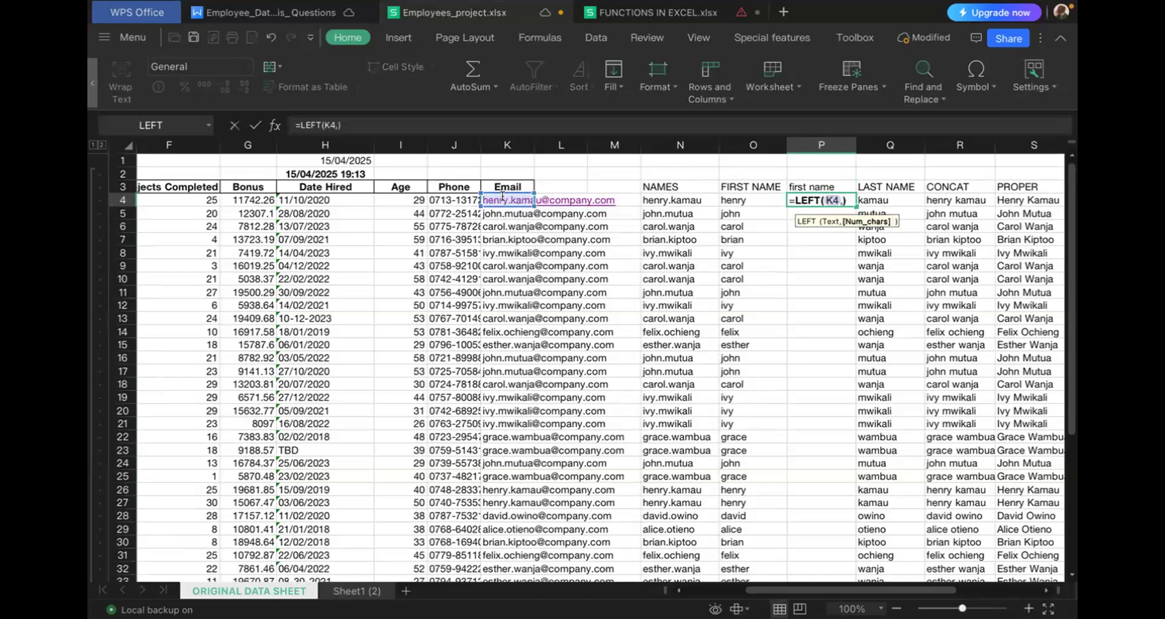
type("f")
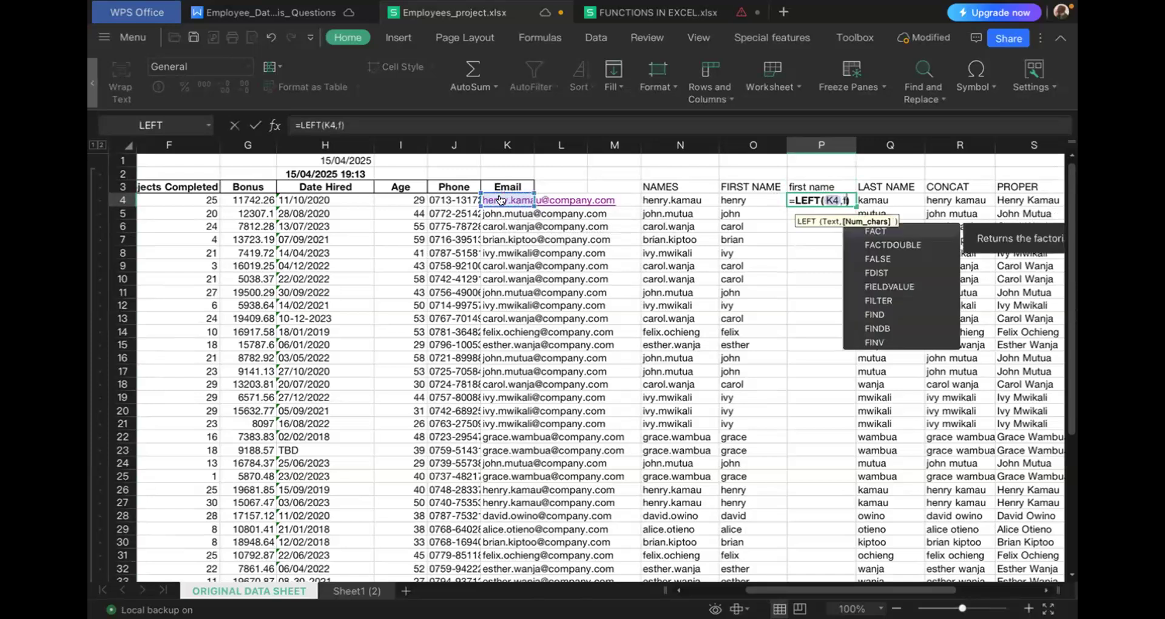
- Nest a FIND function as the LEFT formula's number of characters in P4, with "." as the text to find
double_click(871, 314)
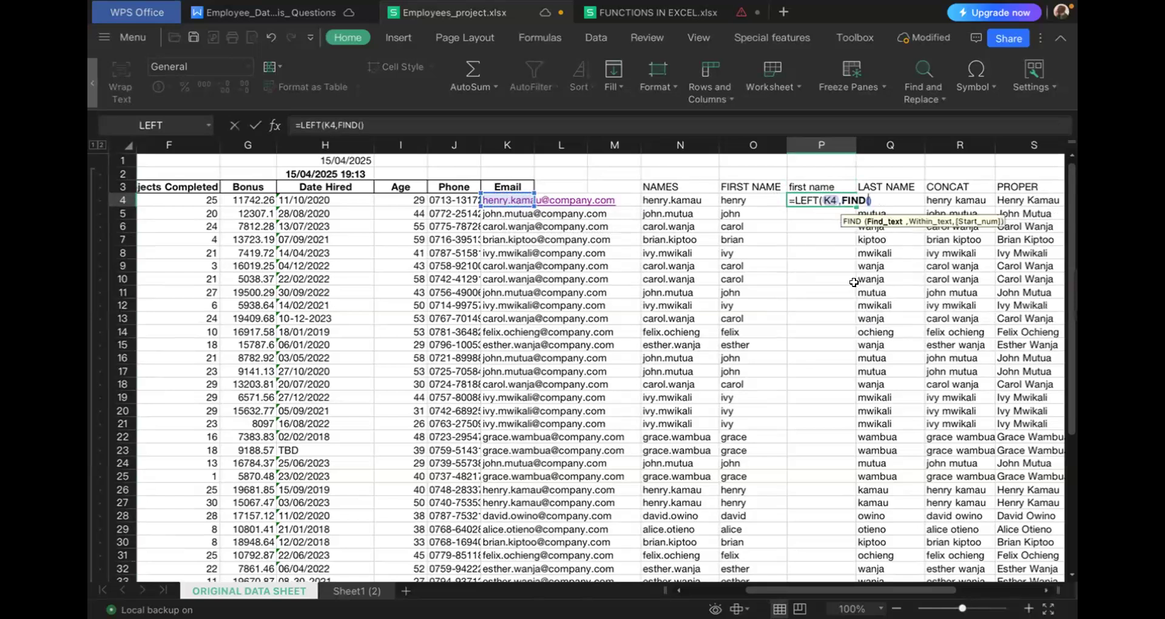
type("\"\"")
key("Return")
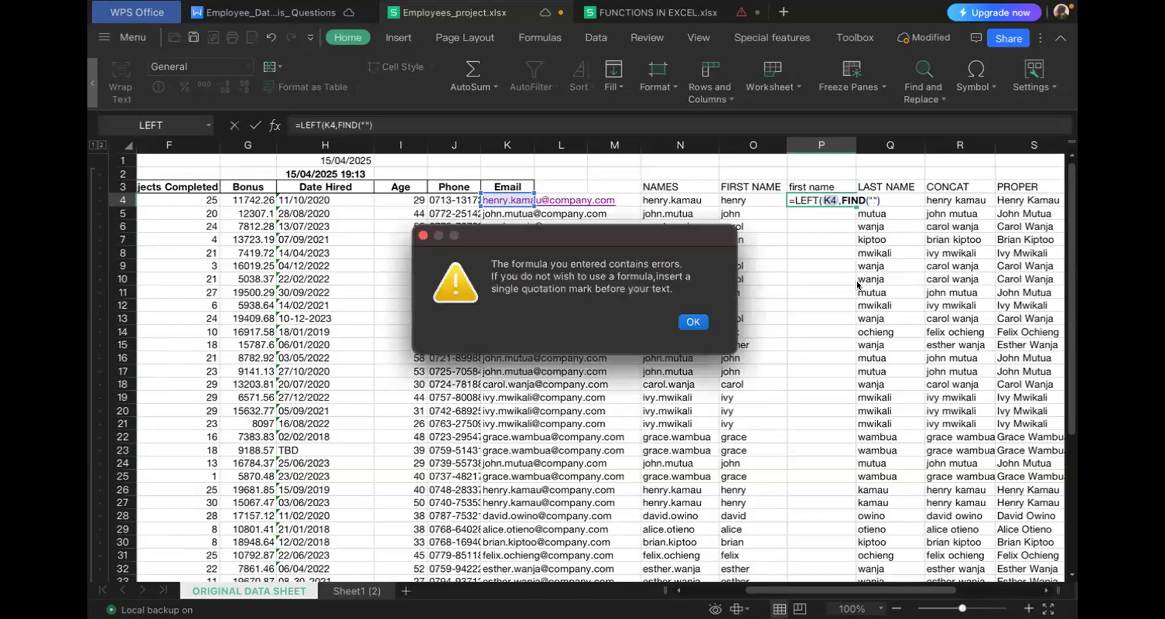
left_click(692, 323)
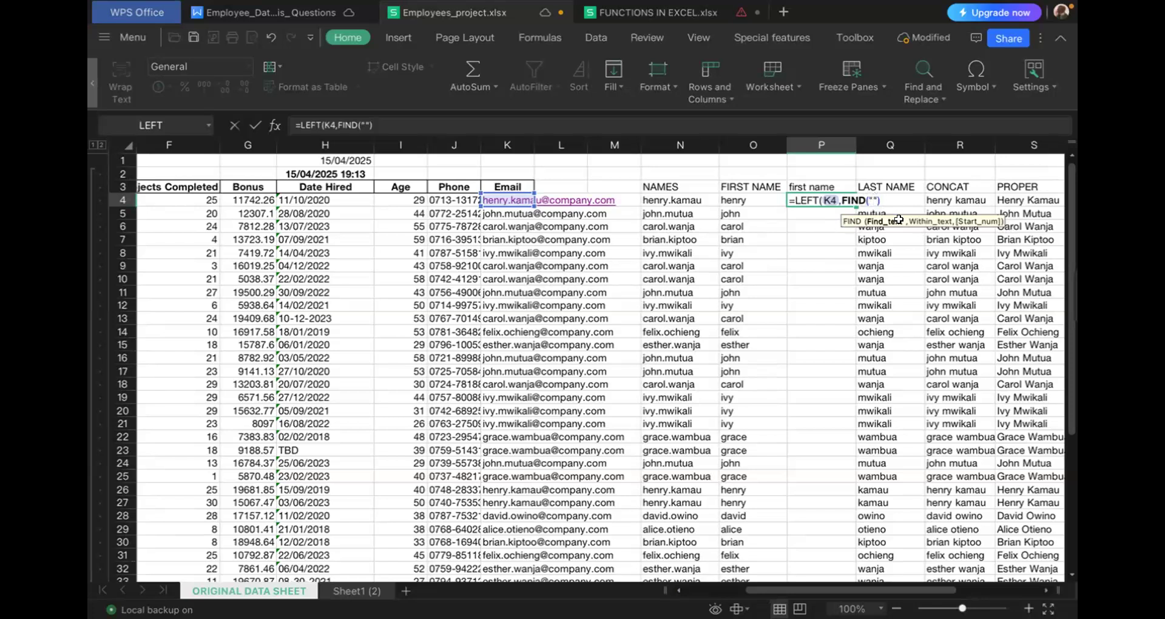
type(".\",")
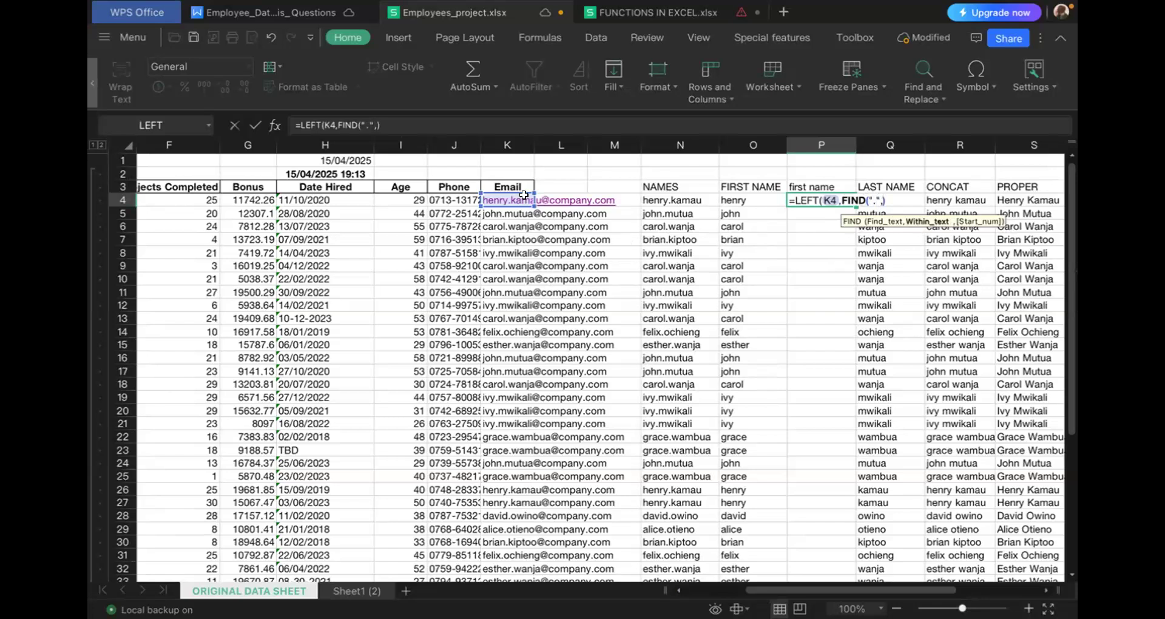
- Complete P4 as =LEFT(K4,FIND(".",K4)-1), using the email cell K4 as FIND's within-text argument
left_click(504, 201)
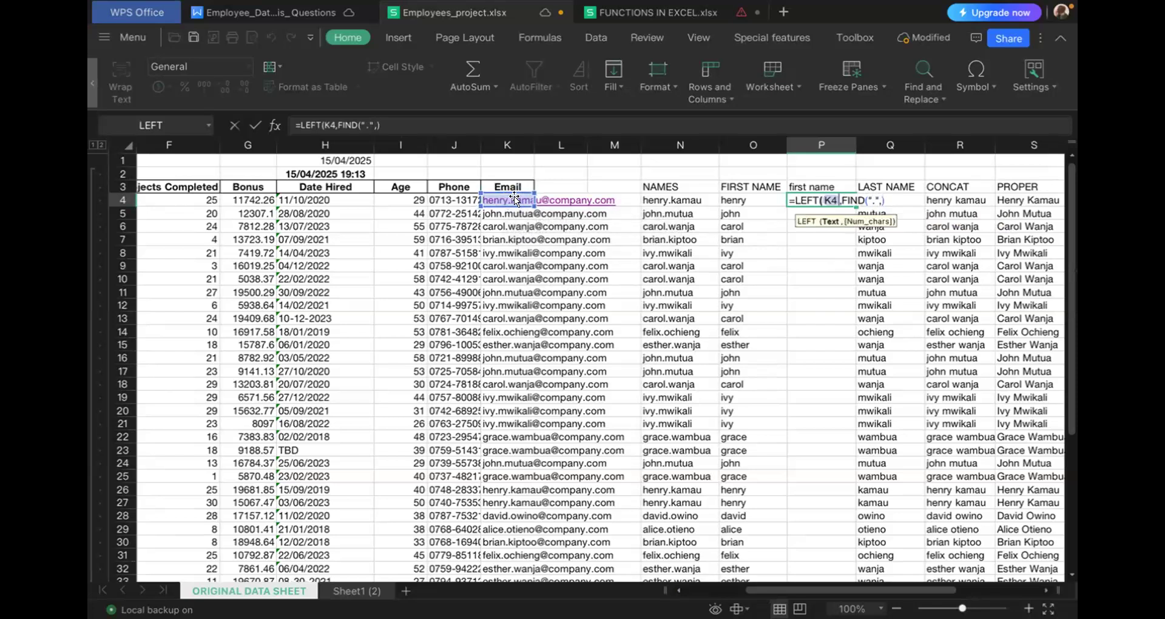
left_click(375, 120)
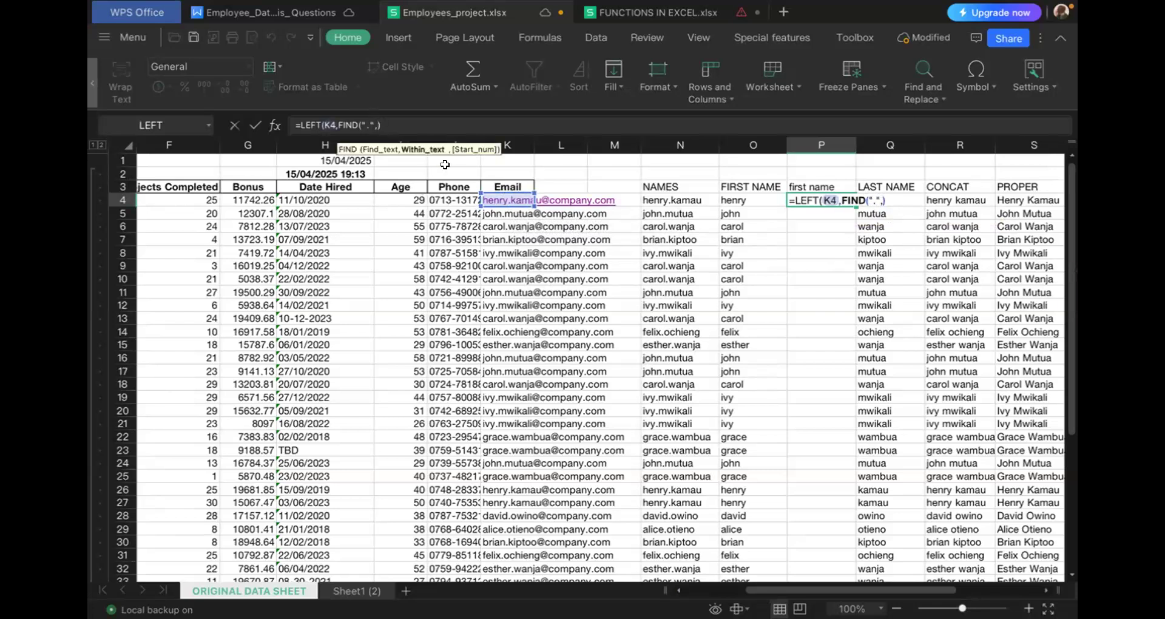
left_click(493, 199)
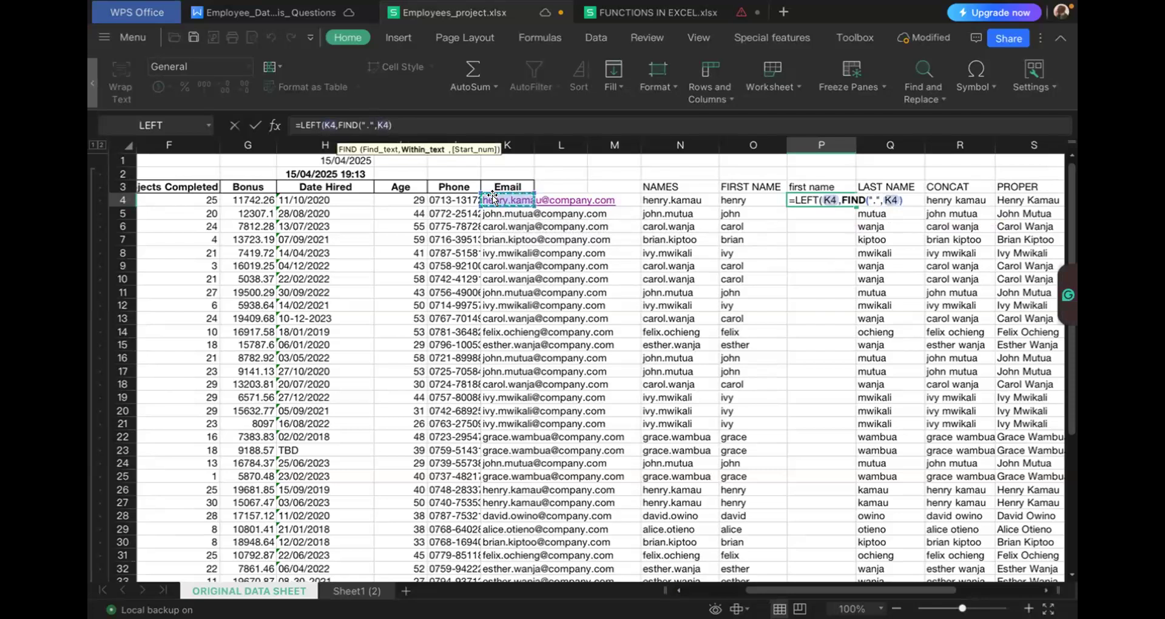
left_click(398, 119)
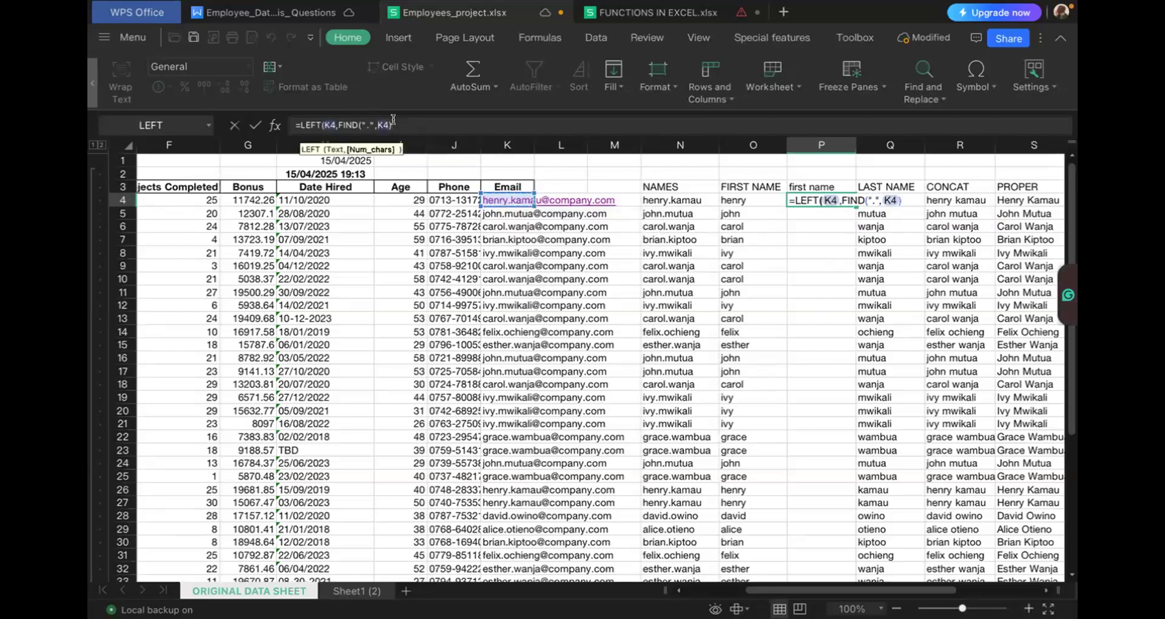
type("-1")
key("Return")
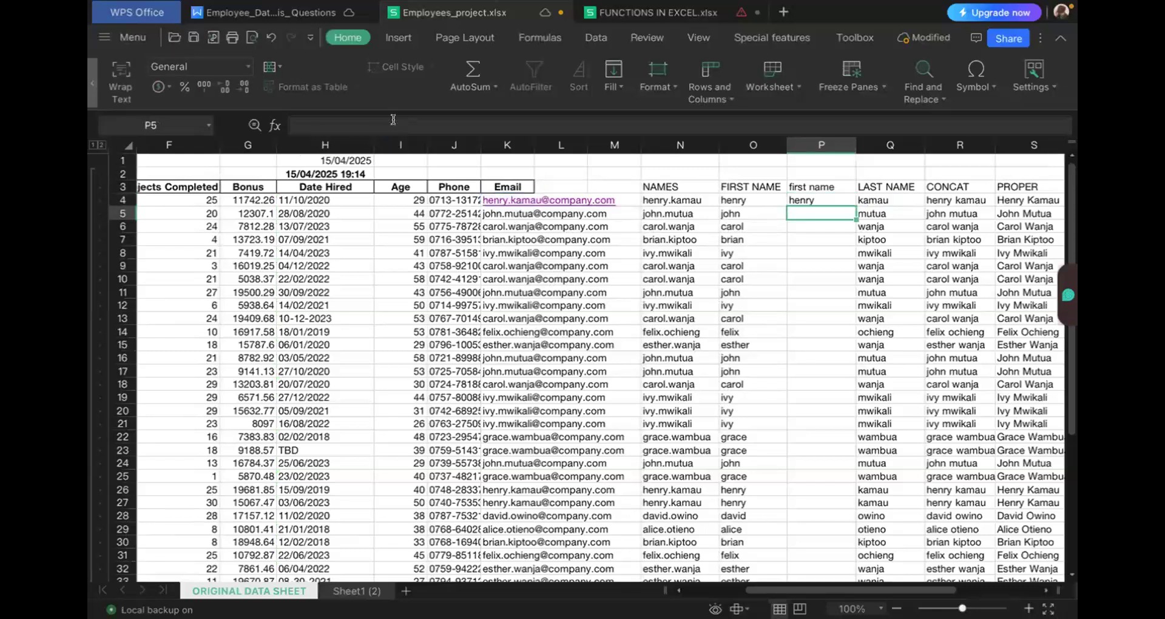
- Remove the -1 from the formula in P4 so that it reads =LEFT(K4,FIND(".",K4))
left_click(797, 196)
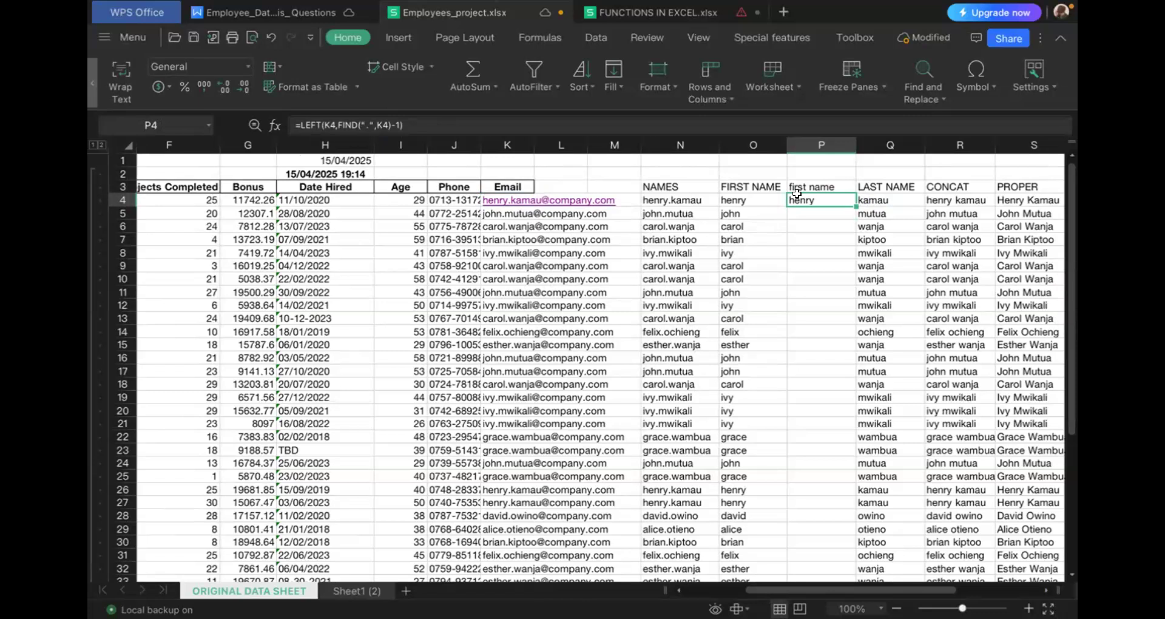
left_click(394, 122)
key("Delete")
key("Delete")
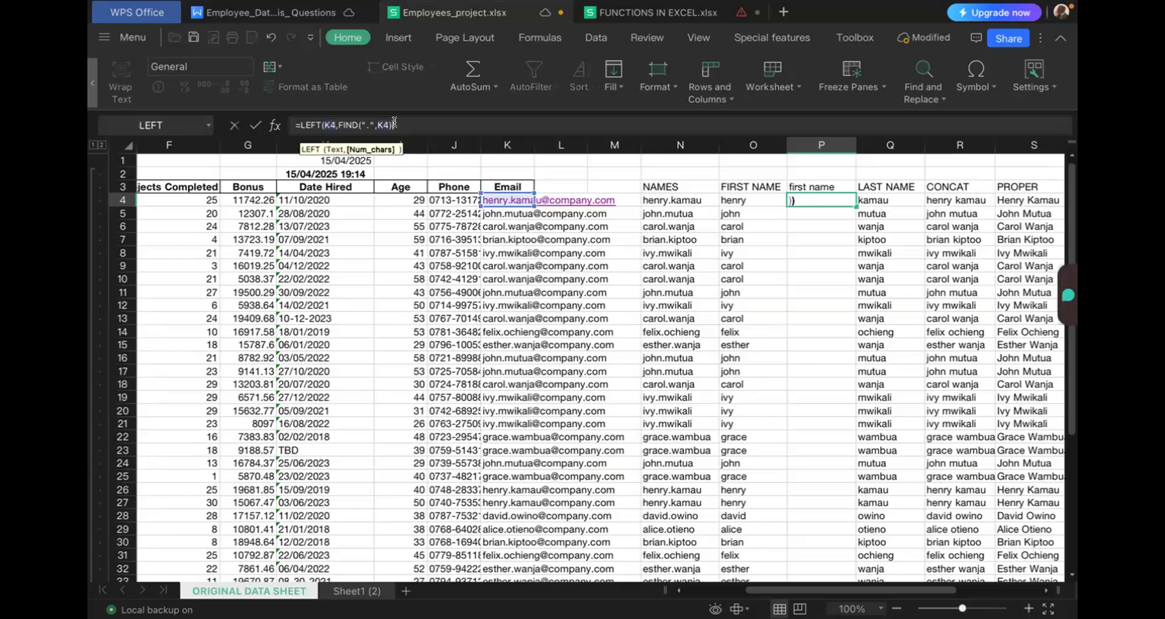
key("Return")
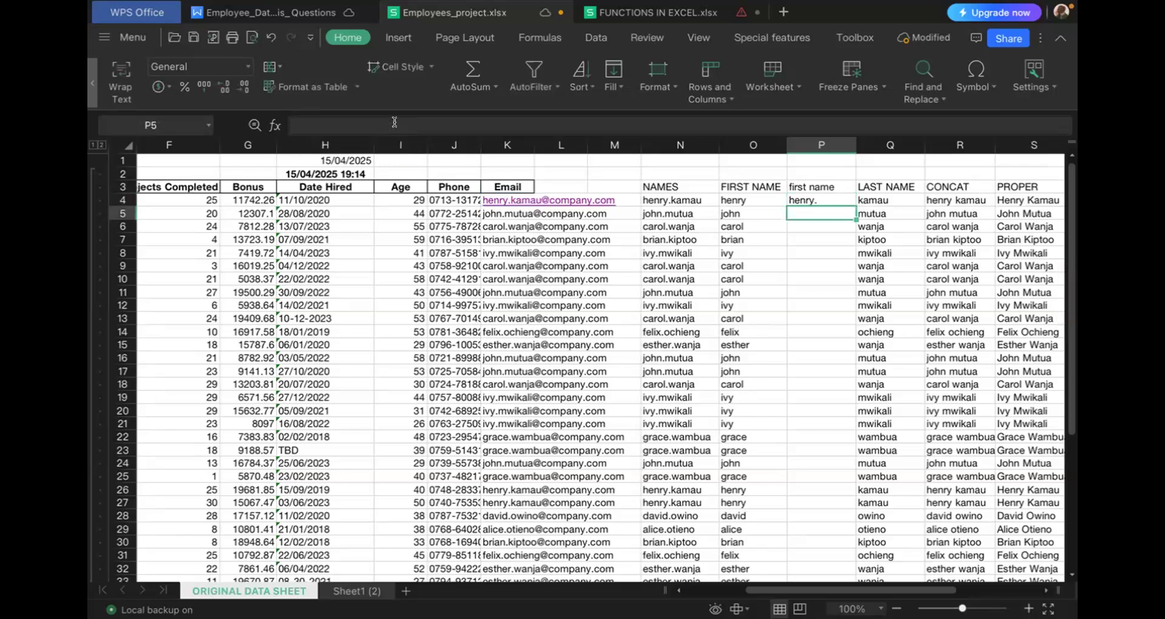
- Add -1 back after the FIND function in the P4 formula
left_click(809, 195)
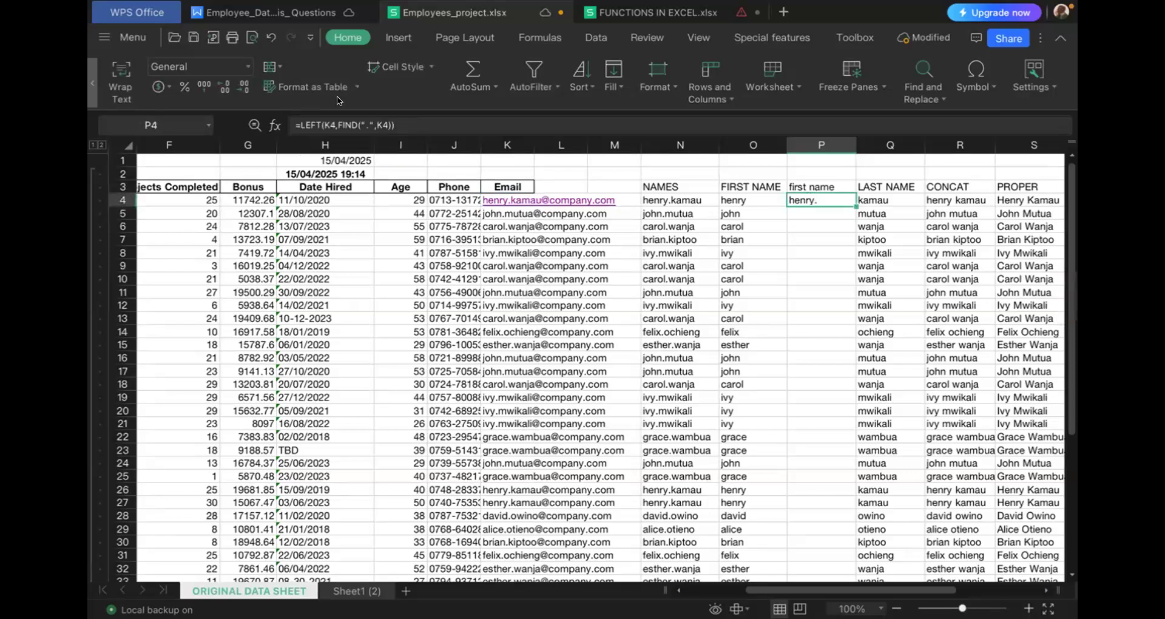
left_click(388, 124)
type("-1")
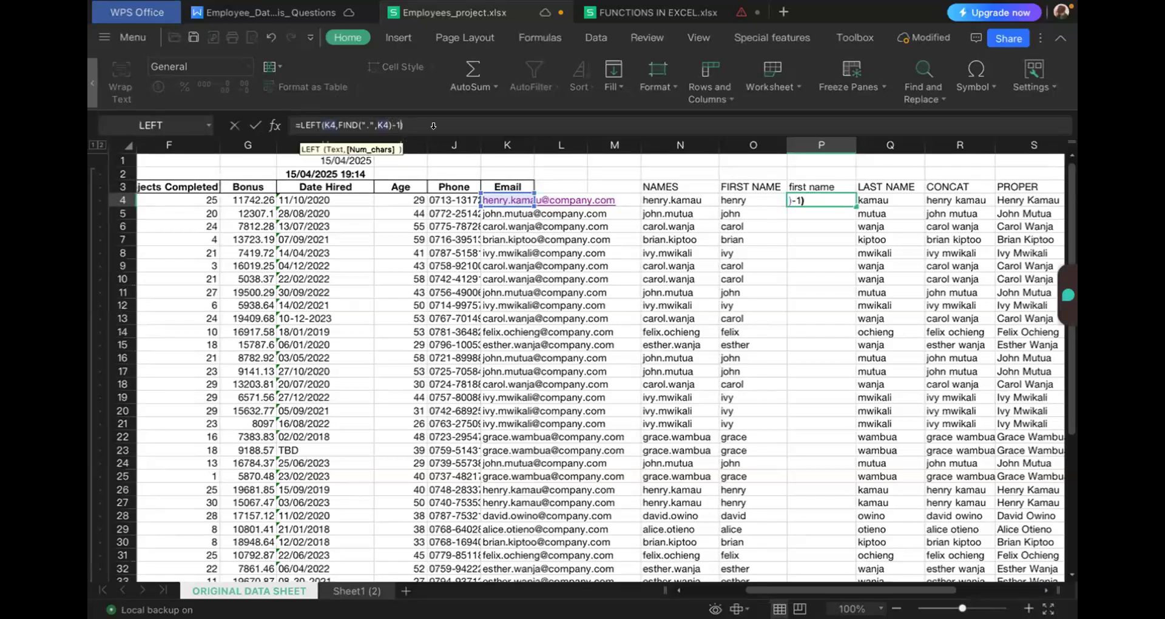
key("Return")
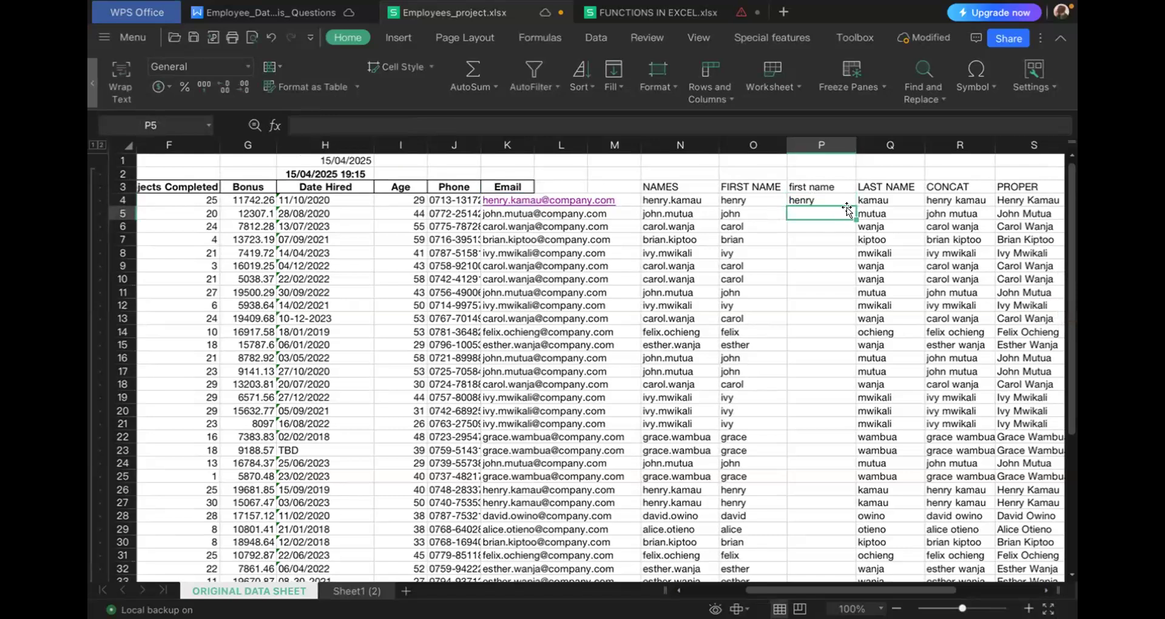
- Delete the lowercase "first name" column P from the sheet
left_click(825, 201)
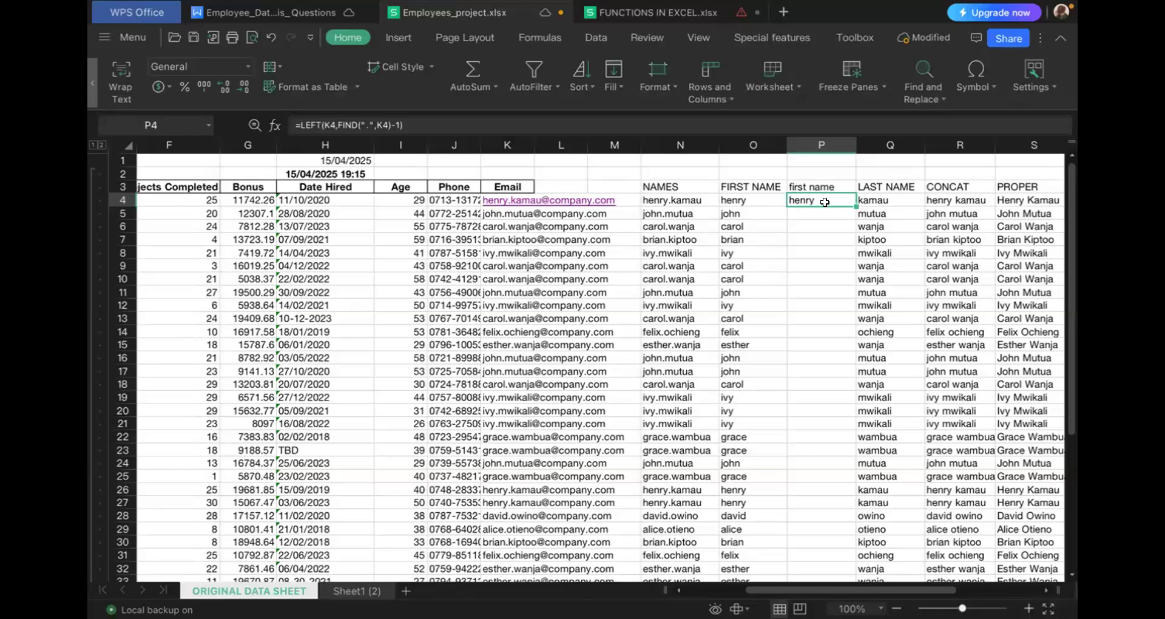
left_click(827, 135)
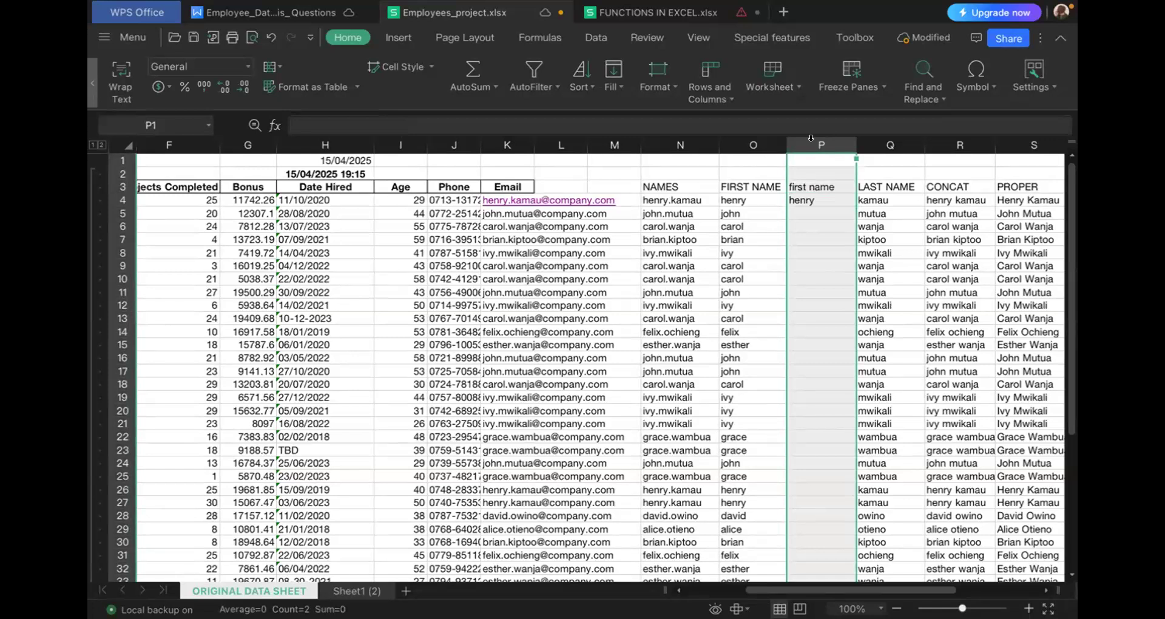
right_click(818, 150)
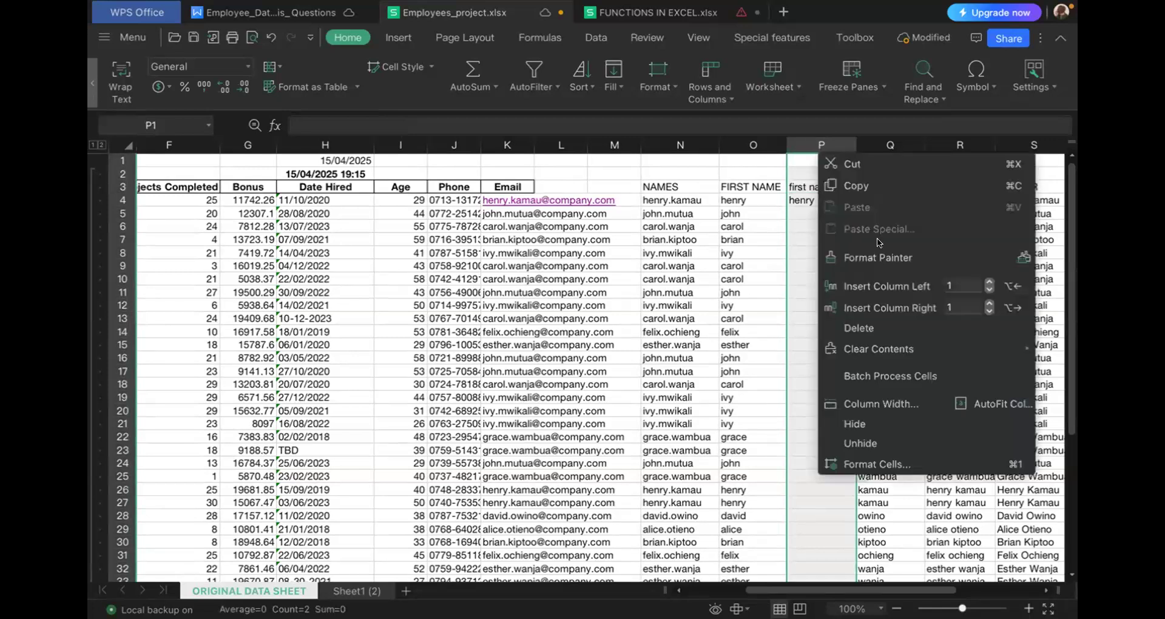
left_click(878, 328)
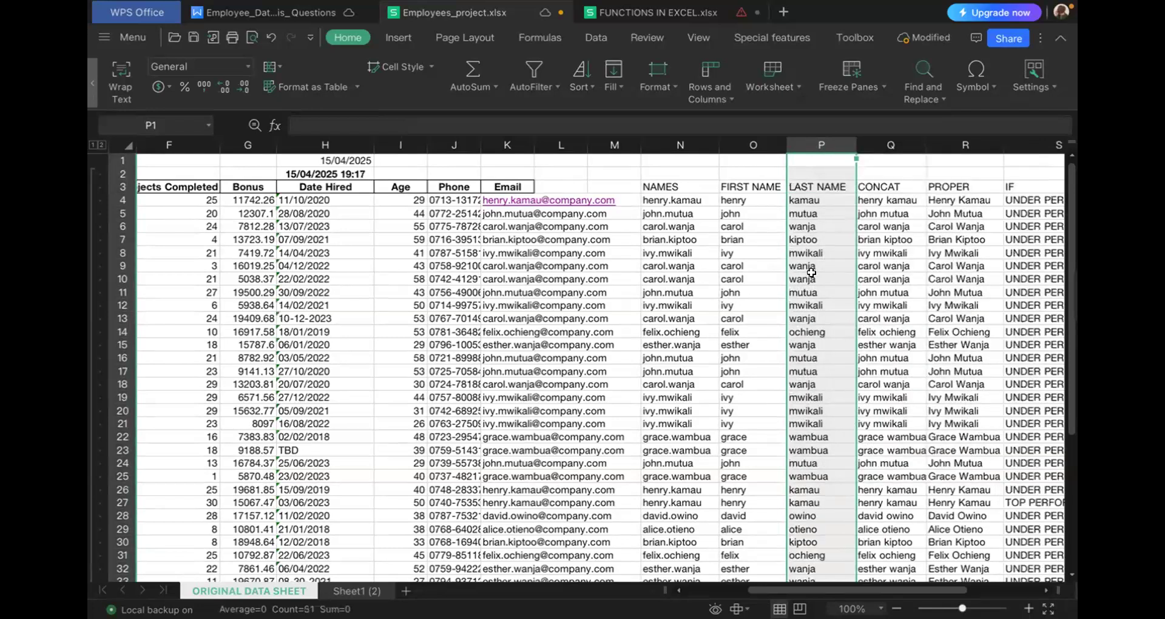
- Insert one column immediately before NAMES and enter "last" as its header in N3
left_click(798, 197)
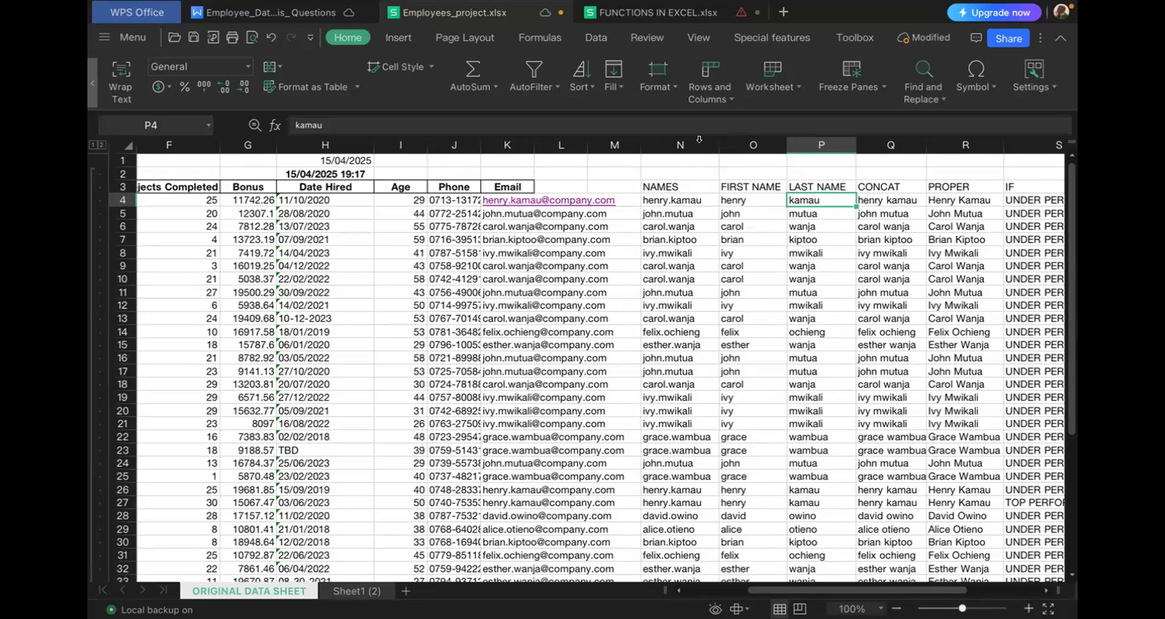
right_click(701, 146)
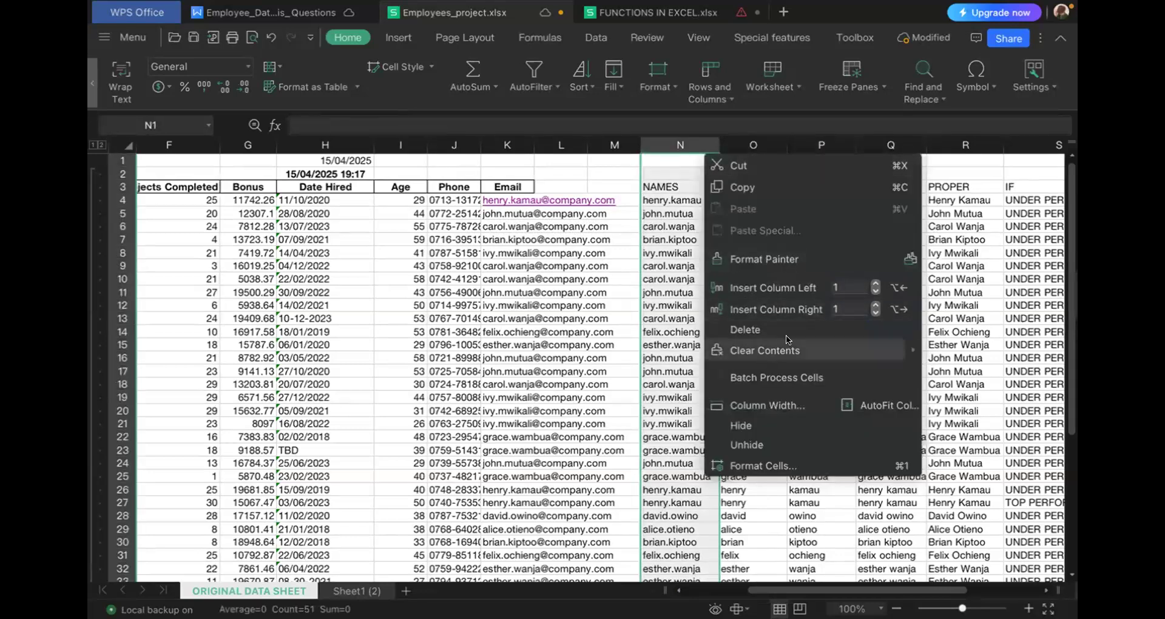
left_click(777, 288)
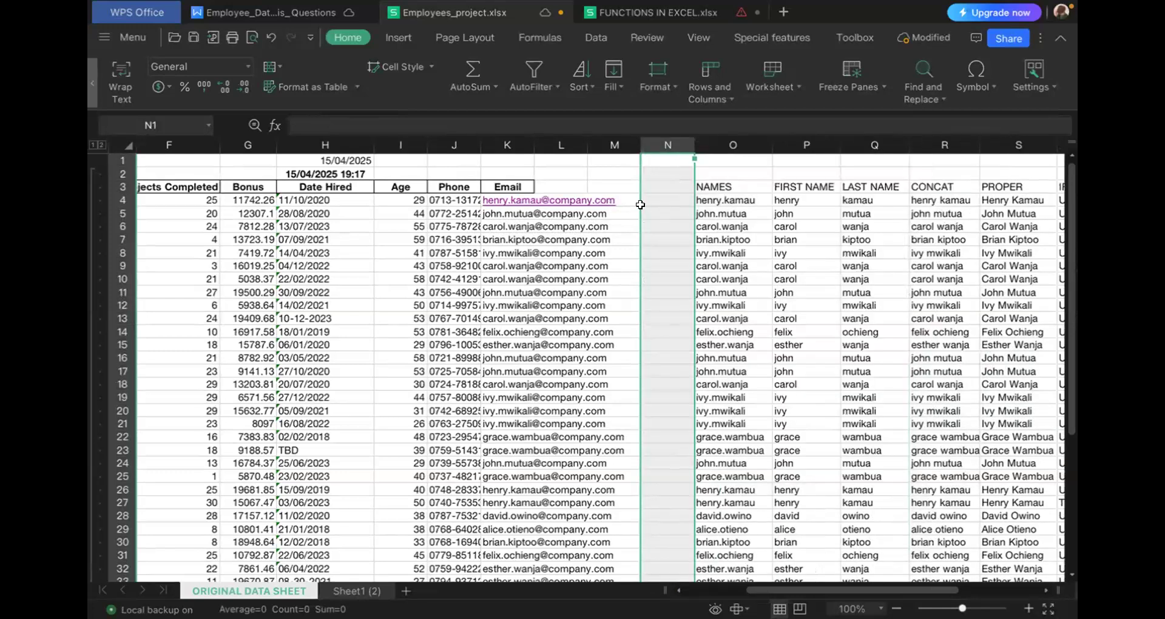
left_click(660, 189)
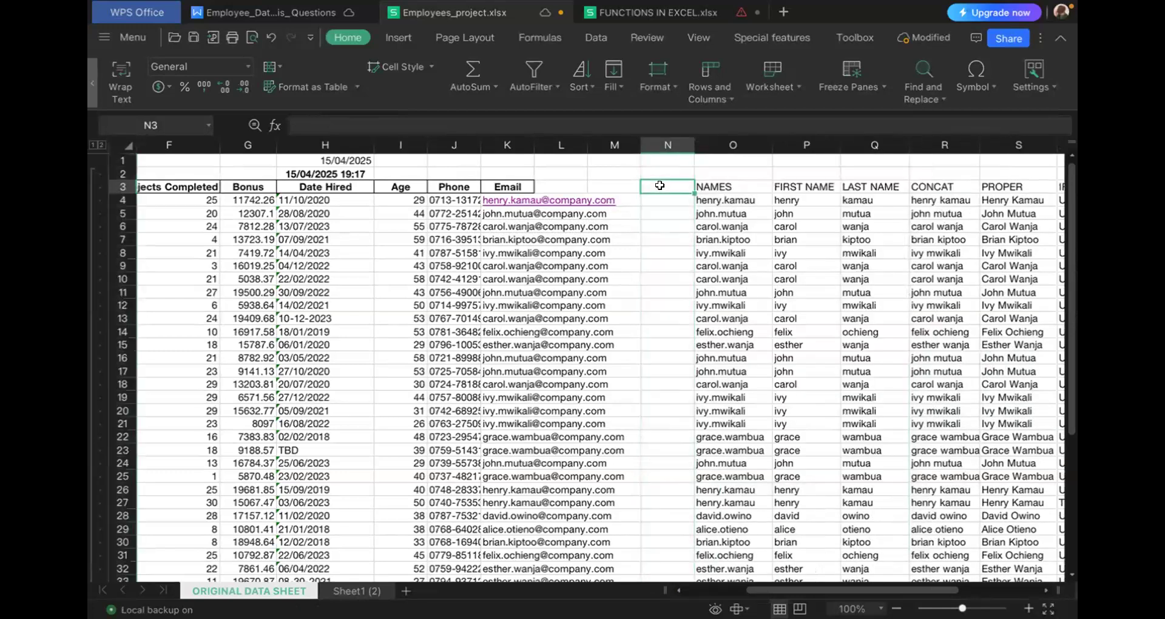
type("last")
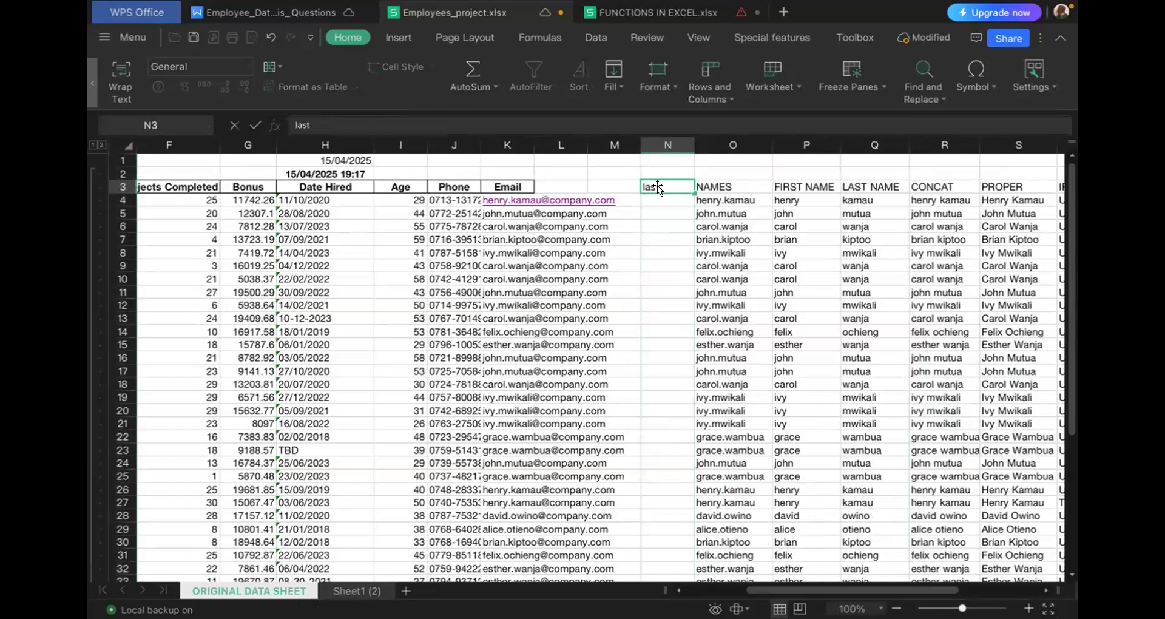
key("Return")
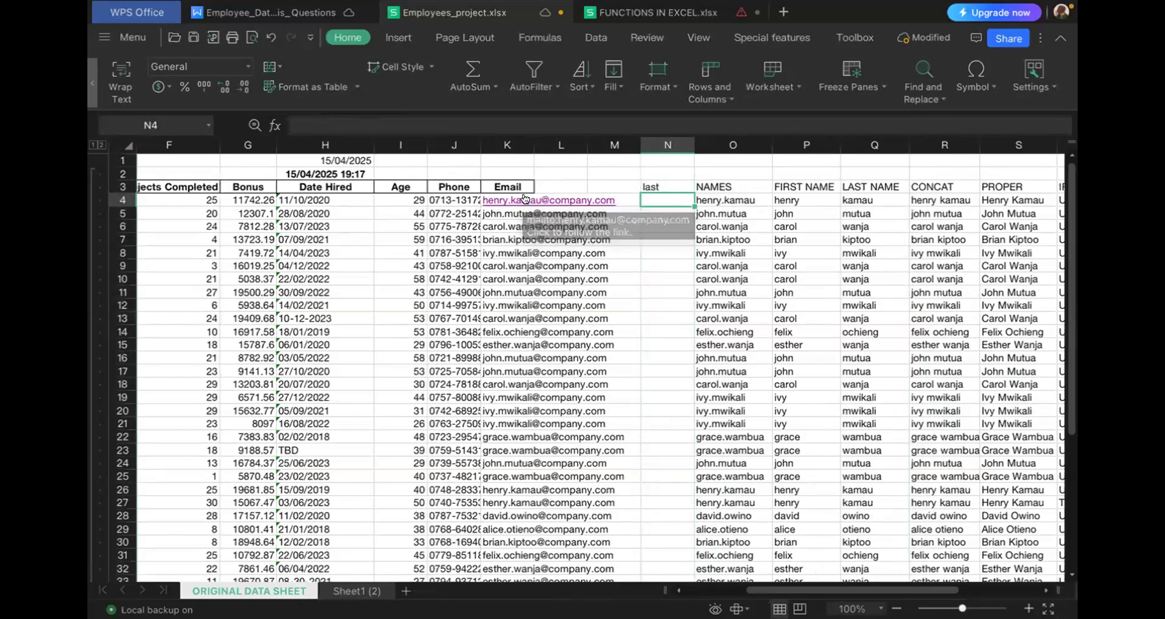
- Copy the last-name part of the email in K4 into N4 and flash fill the rest of the column
left_click(525, 199)
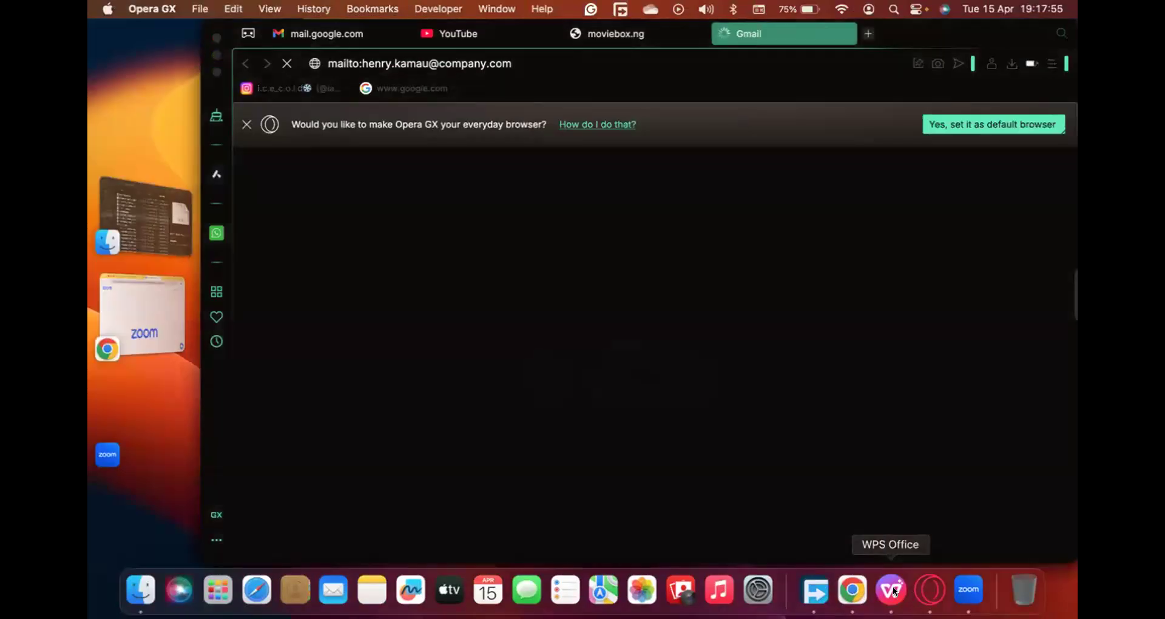
left_click(893, 586)
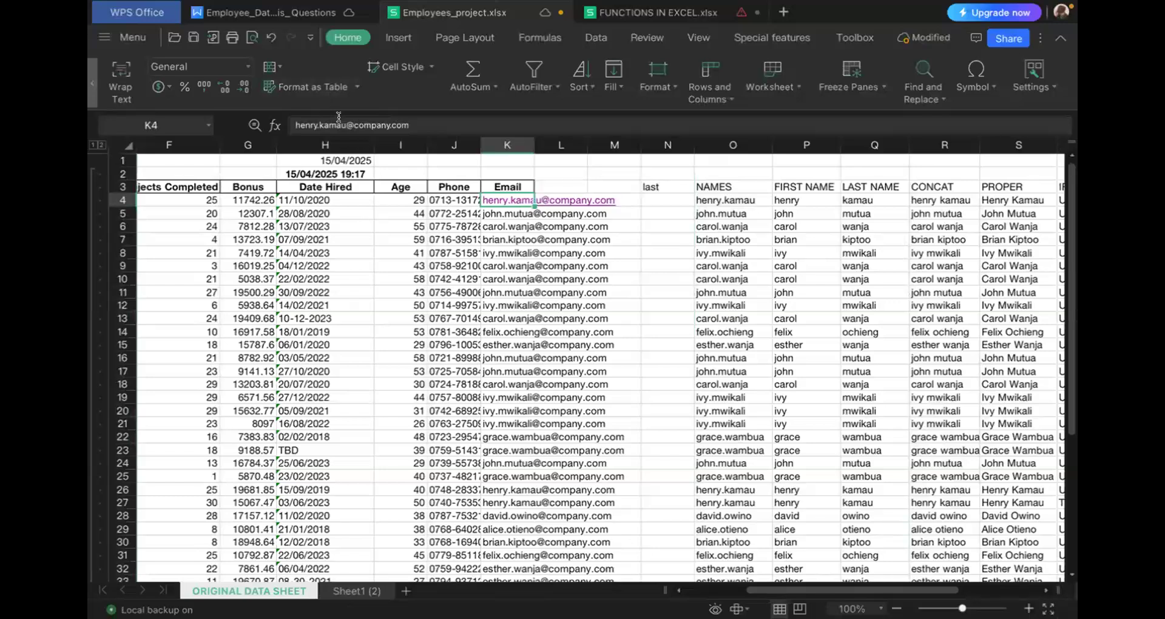
left_click_drag(346, 121, 317, 117)
key("ctrl+c")
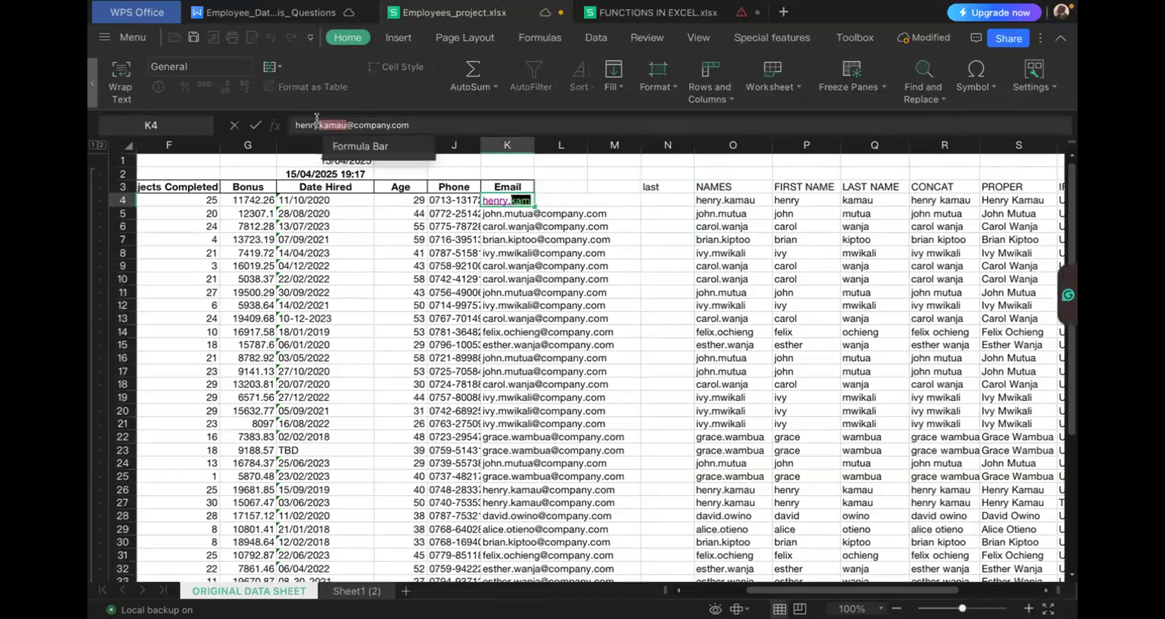
left_click(655, 198)
key("ctrl+v")
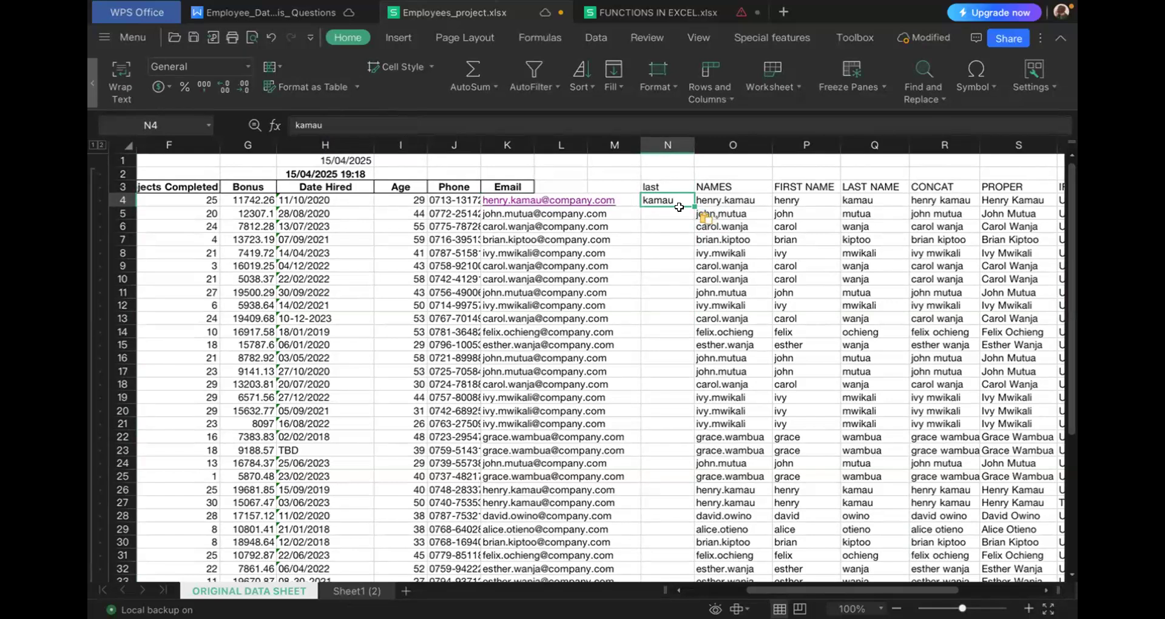
key("ctrl+e")
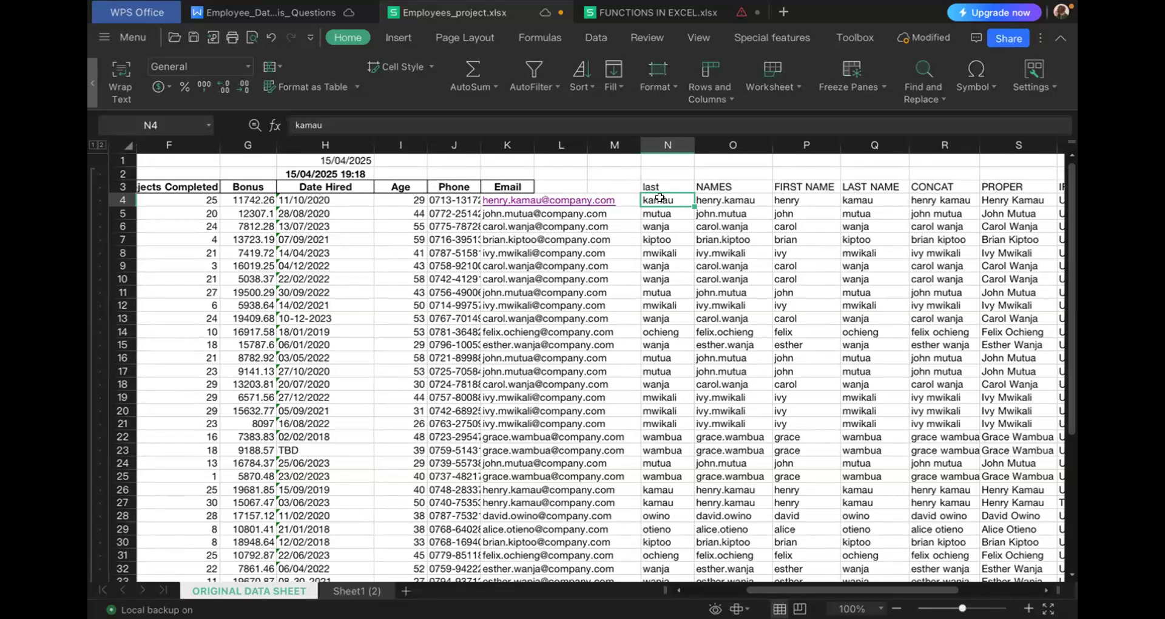
- Delete the "last" column and insert one blank column immediately before NAMES
right_click(672, 147)
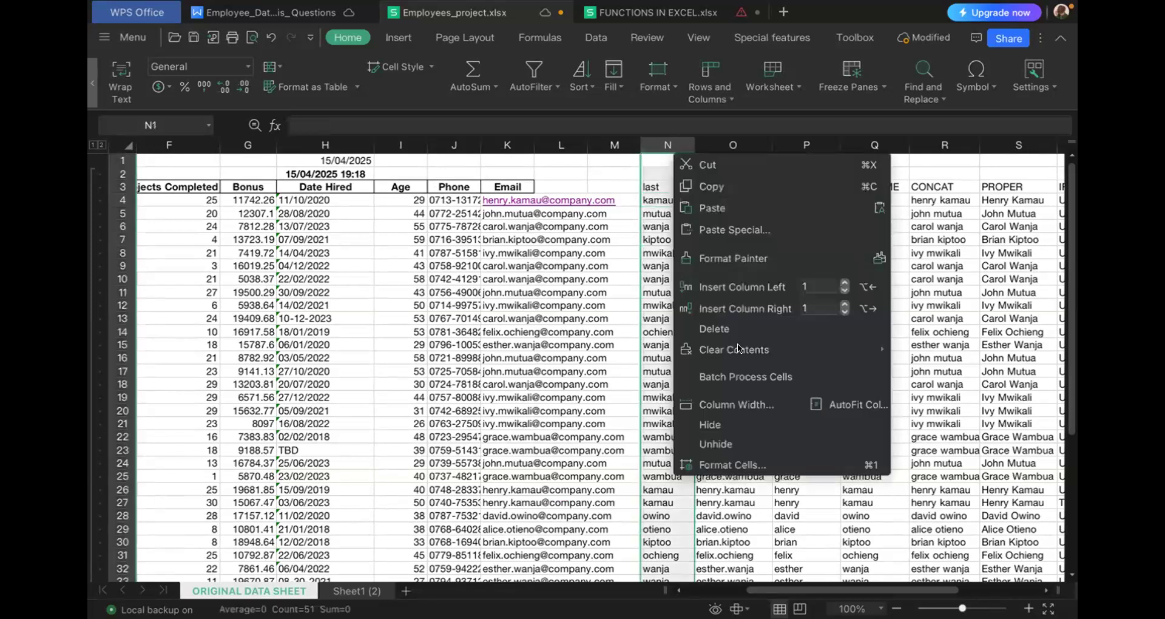
left_click(727, 331)
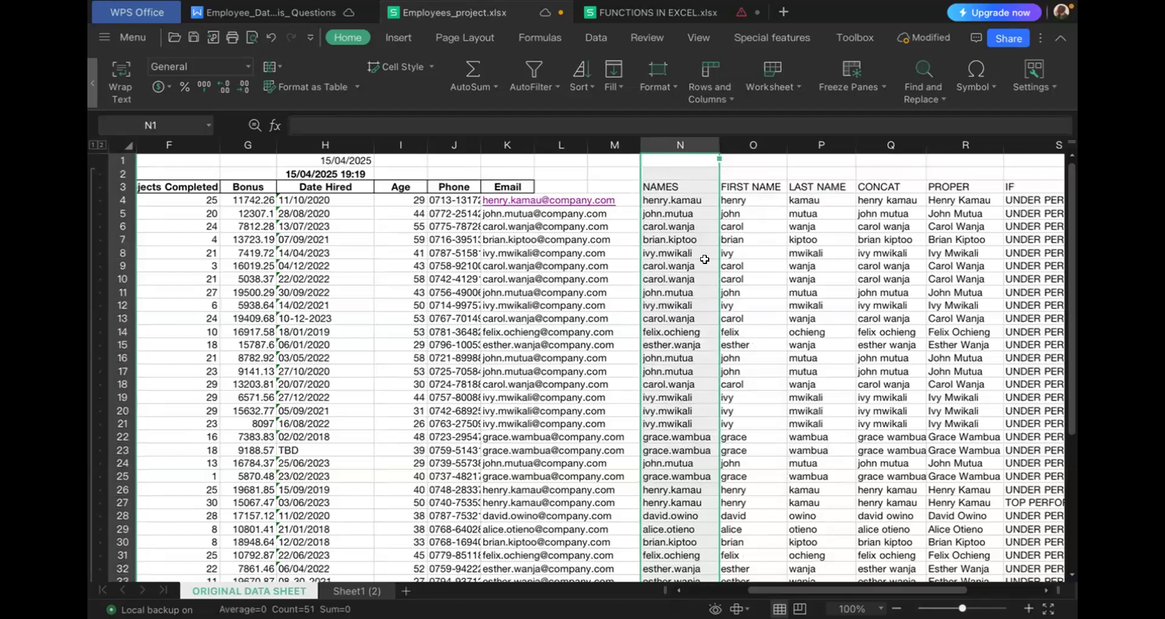
right_click(667, 149)
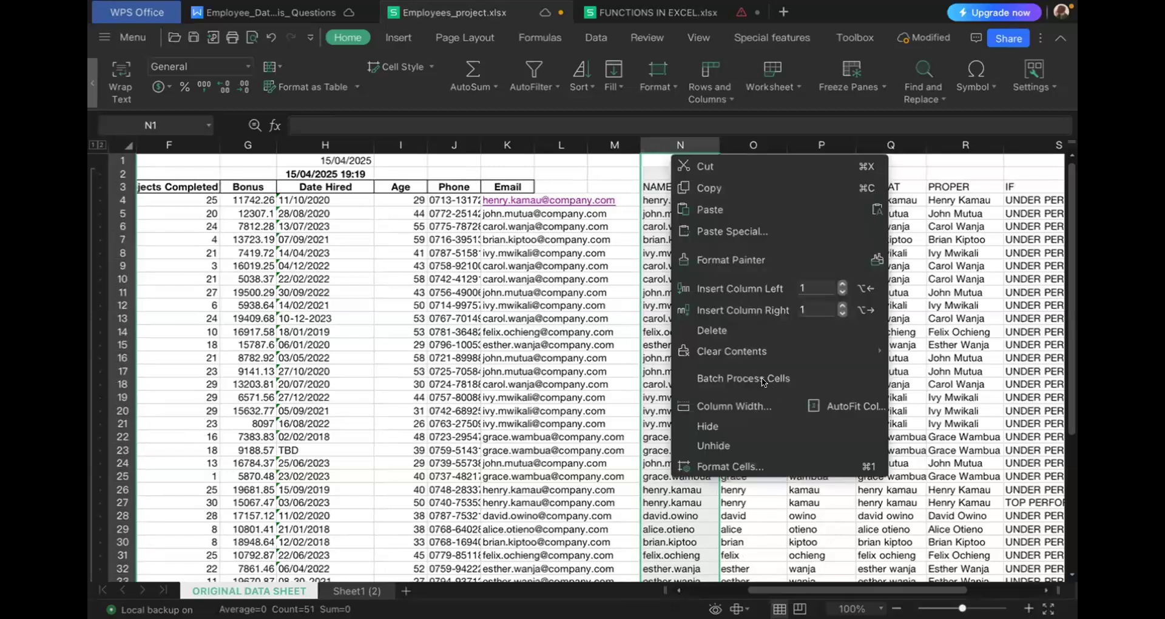
left_click(734, 289)
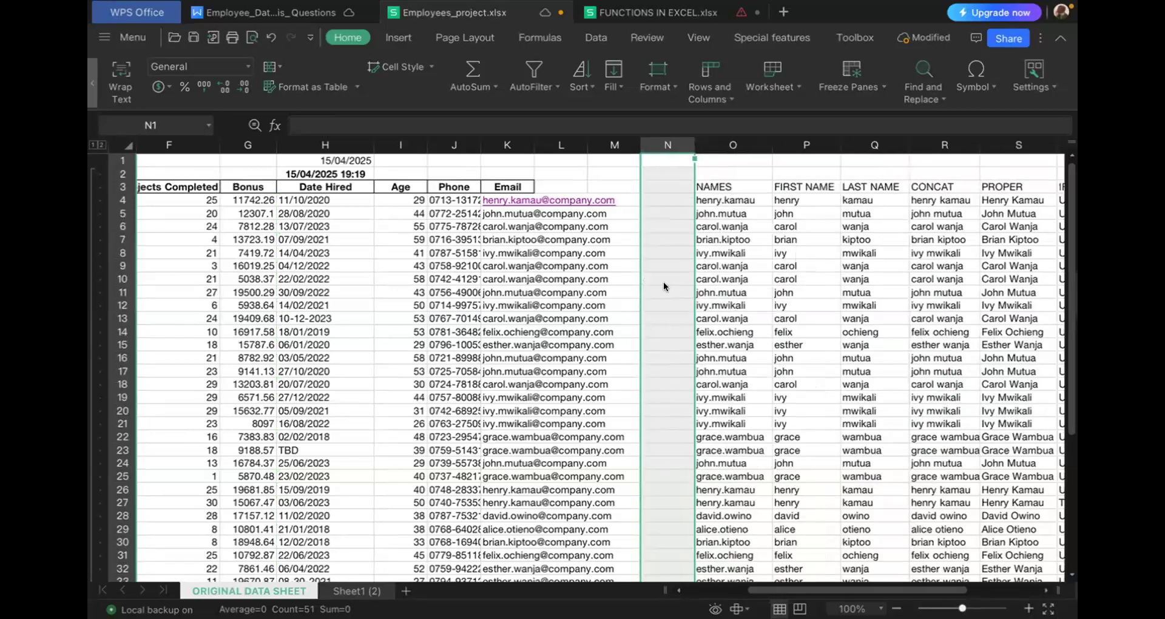
- Enter the last-name part of the email in K4 into cell N4
left_click(653, 182)
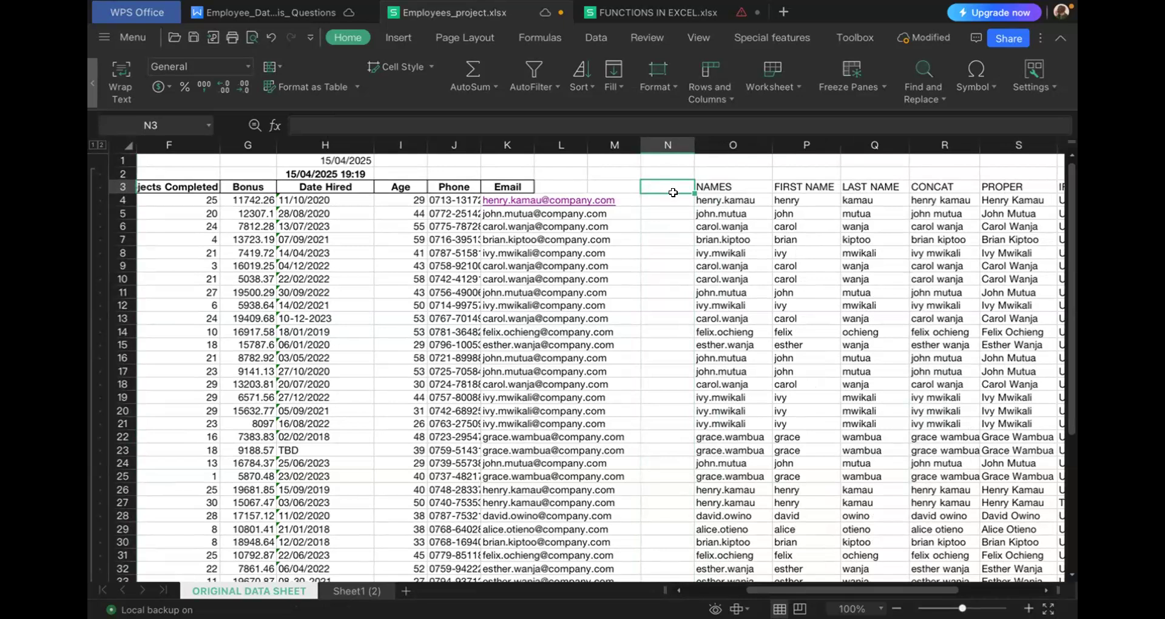
left_click(660, 197)
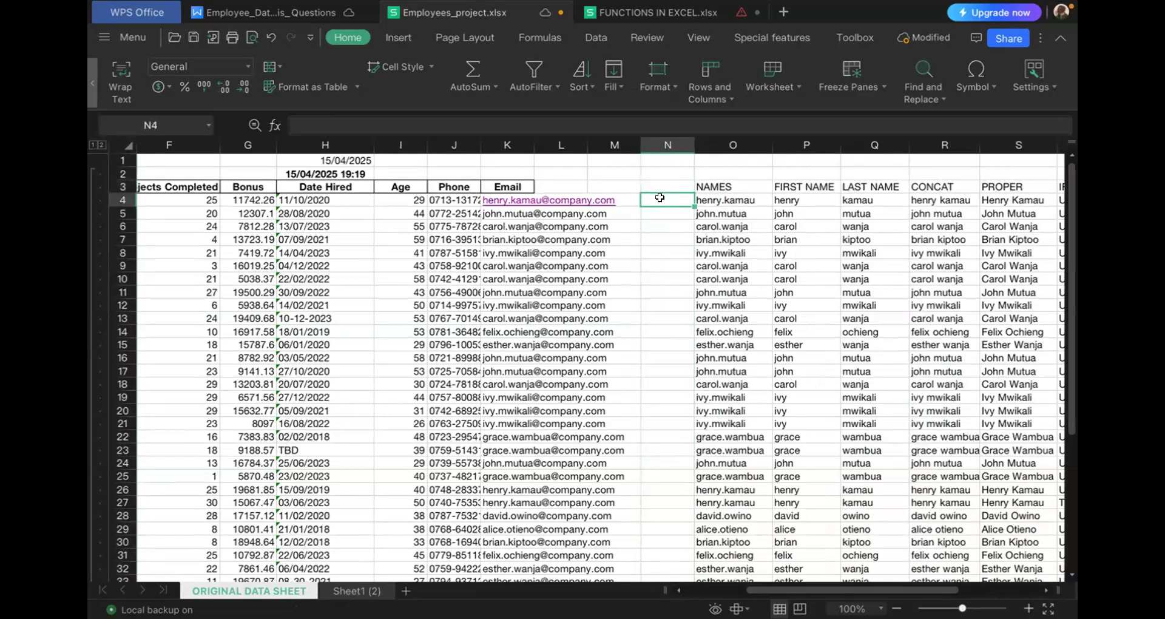
type("kamau")
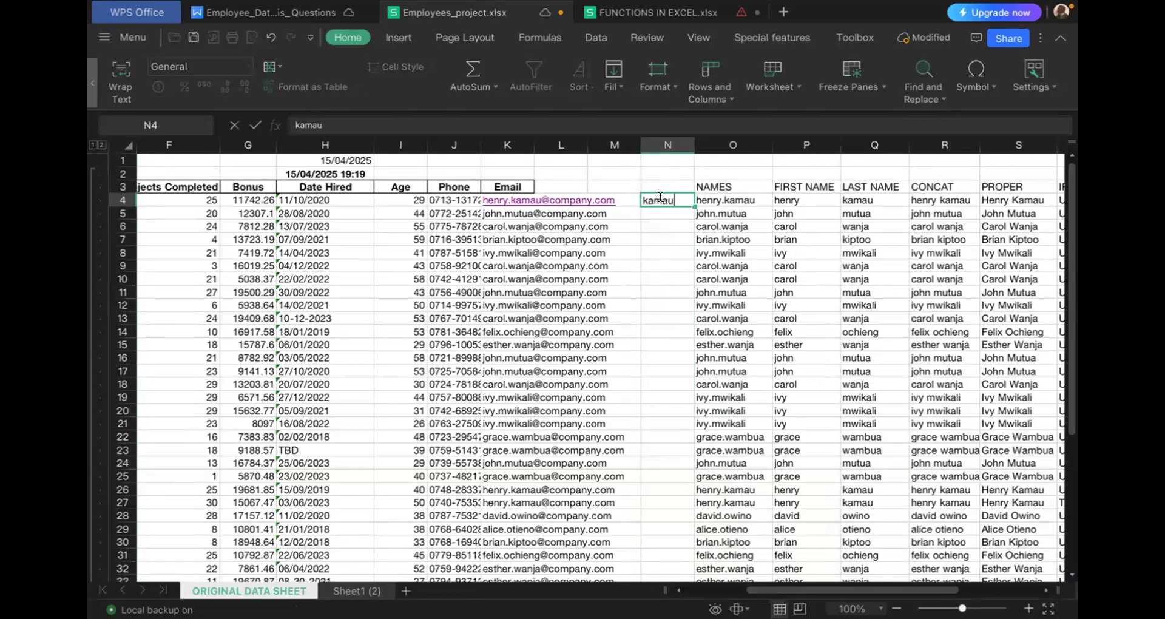
left_click(597, 35)
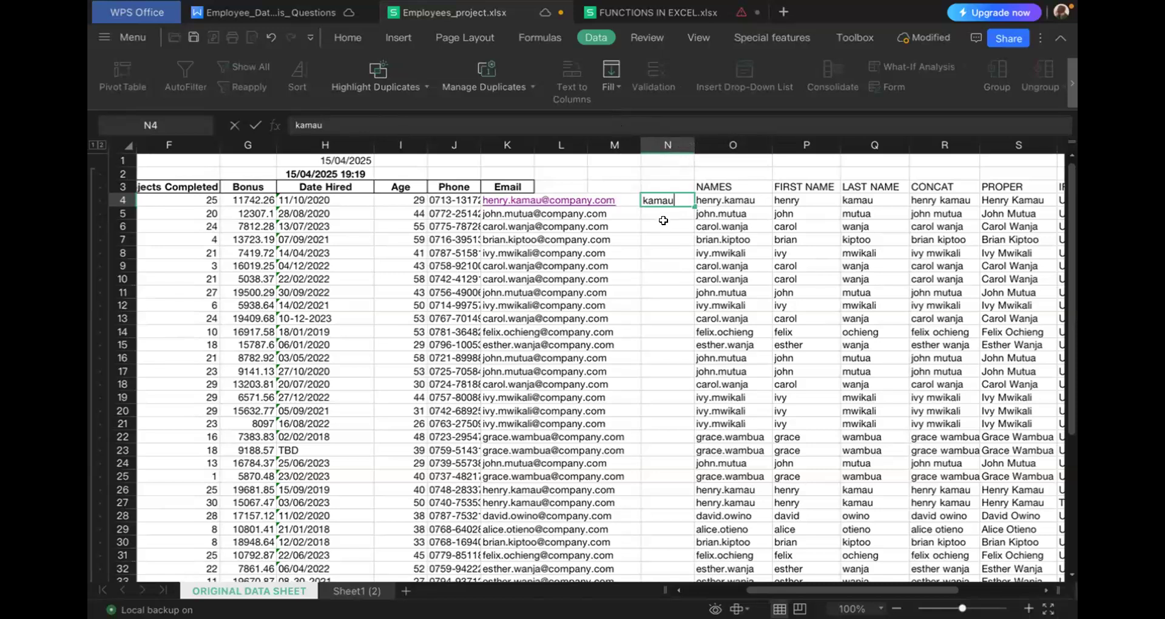
left_click(661, 214)
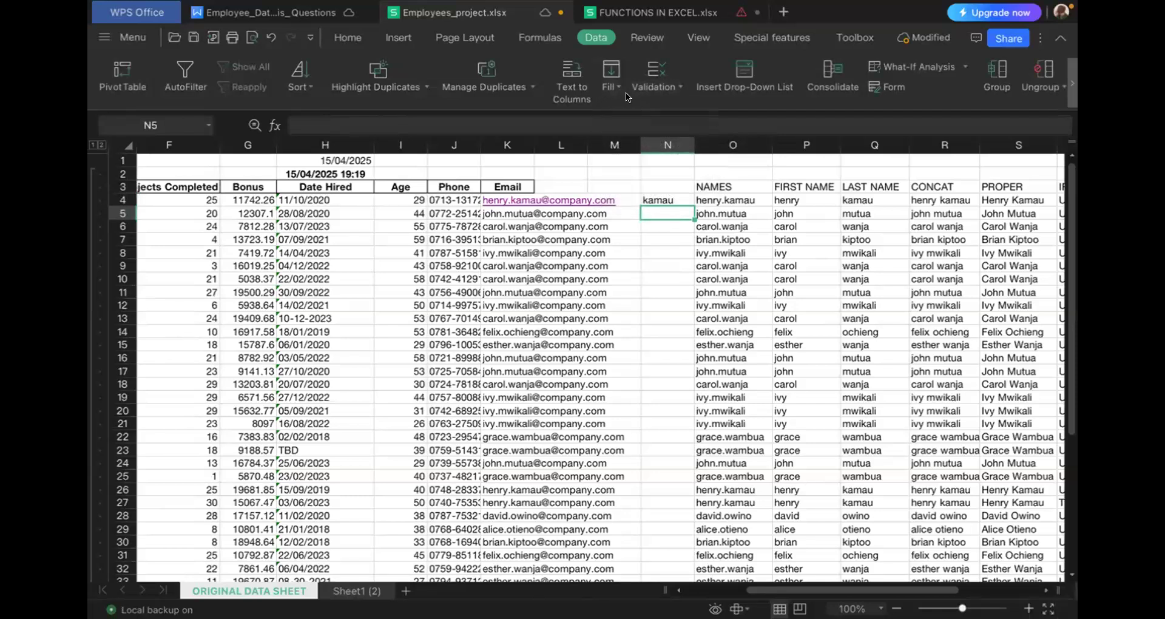
left_click(566, 71)
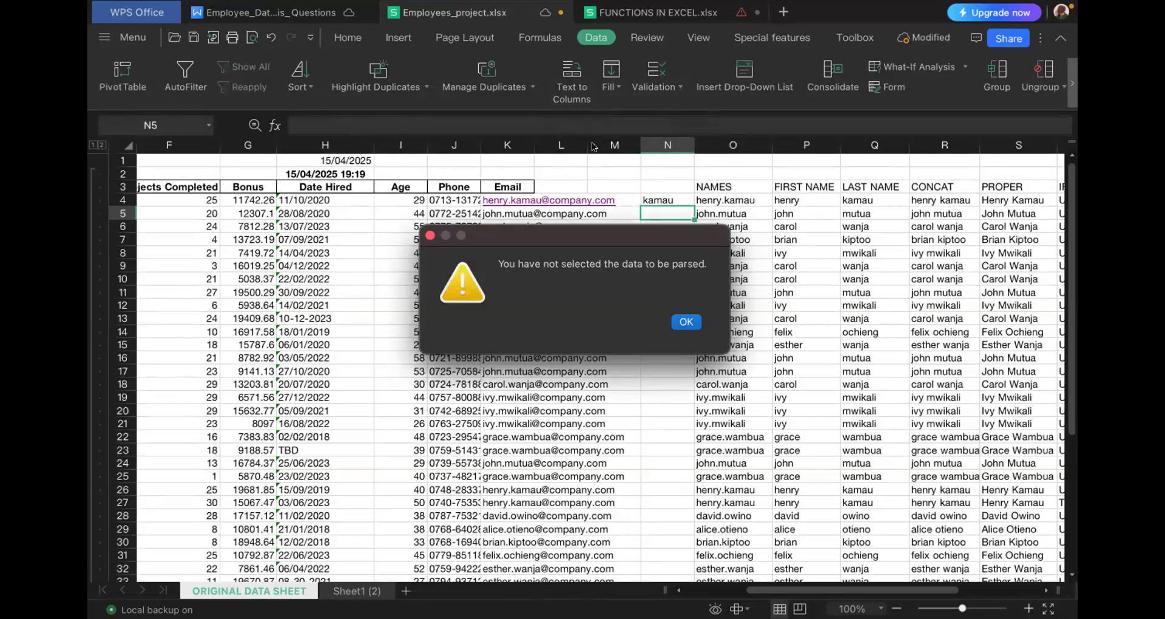
left_click(687, 322)
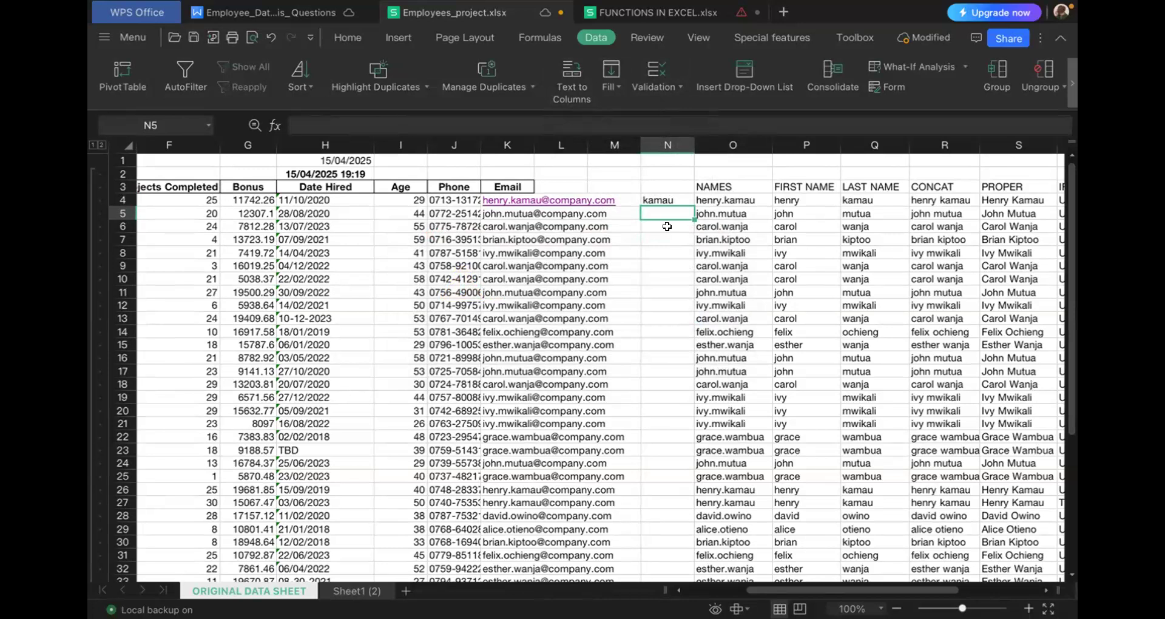
left_click(656, 202)
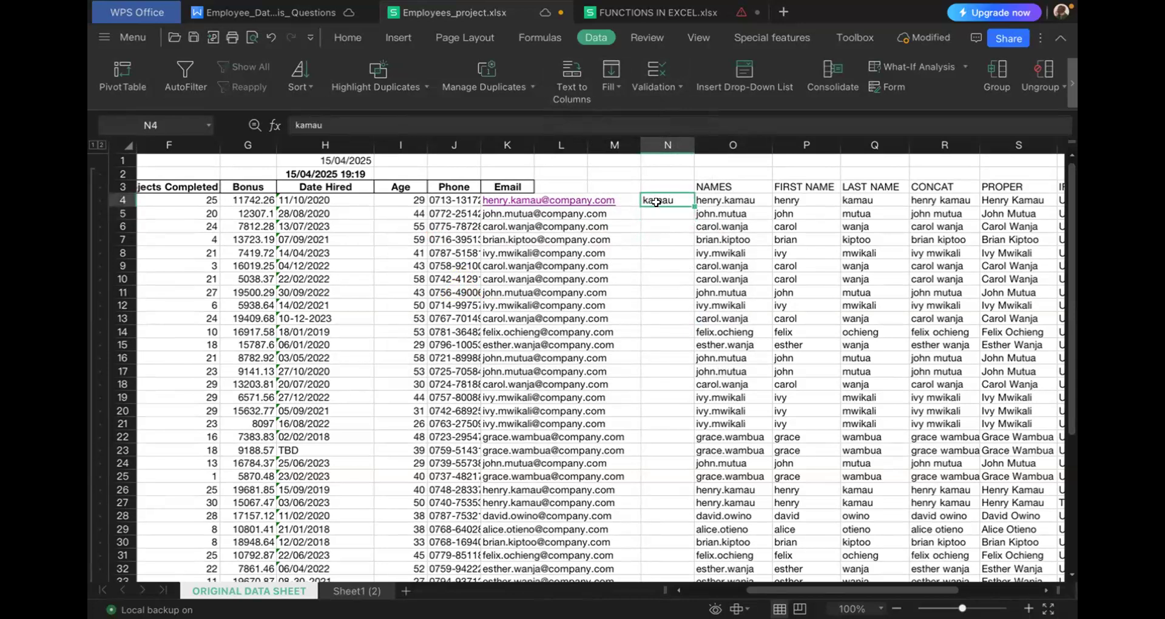
- Split the email in K4 with Text to Columns, using "." as the Other delimiter, and undo the split
left_click(500, 200)
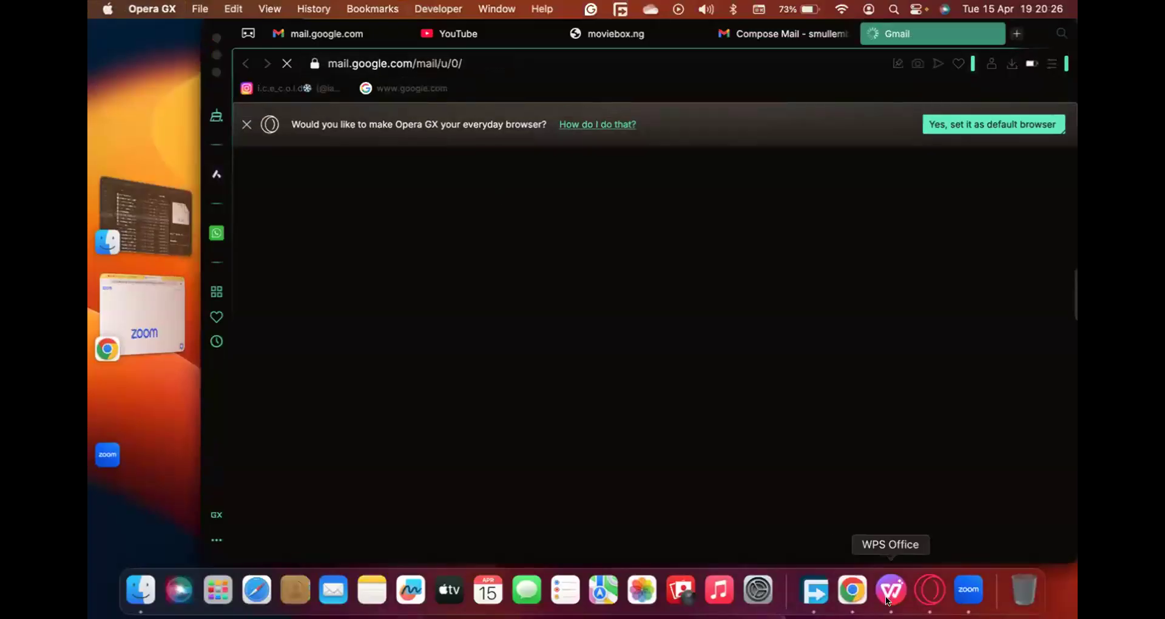
left_click(888, 600)
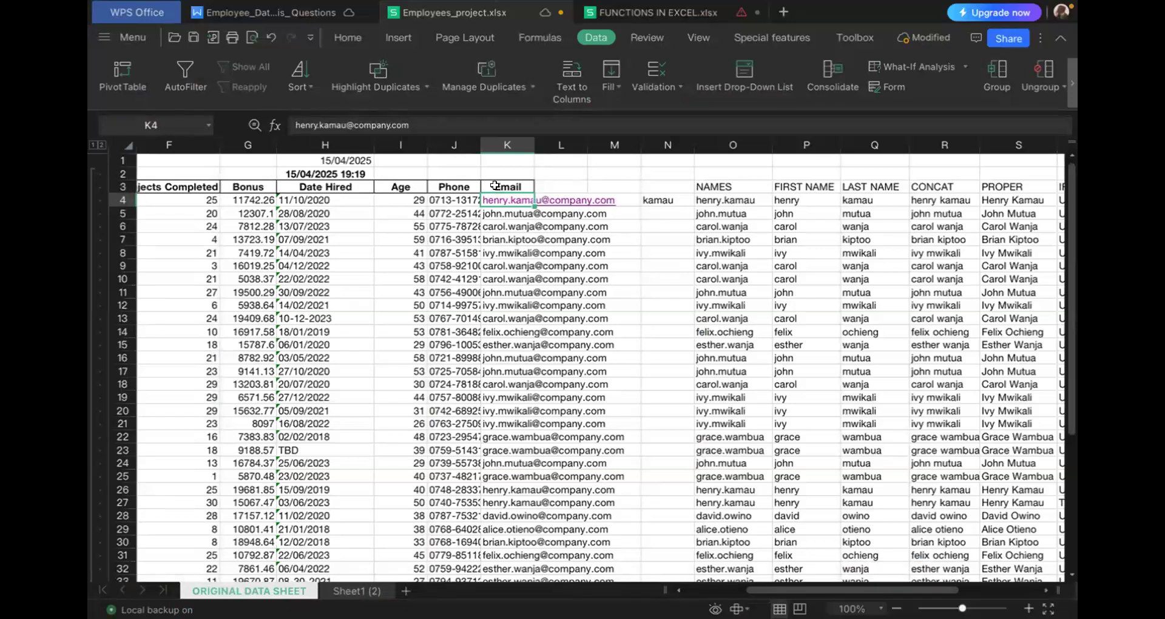
left_click(570, 87)
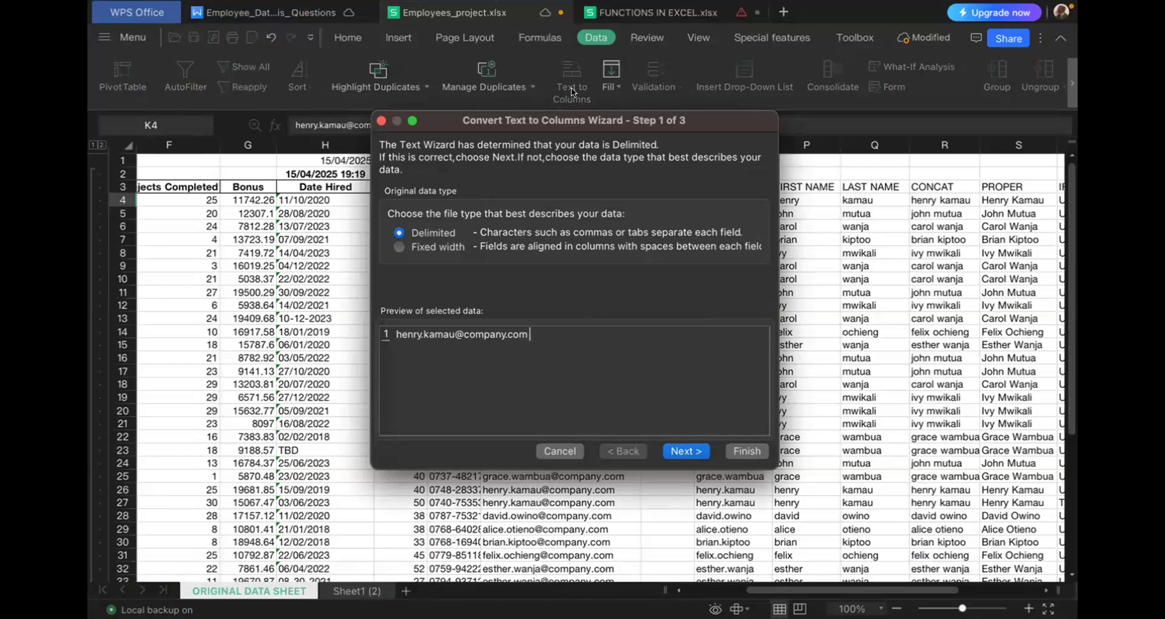
left_click(681, 454)
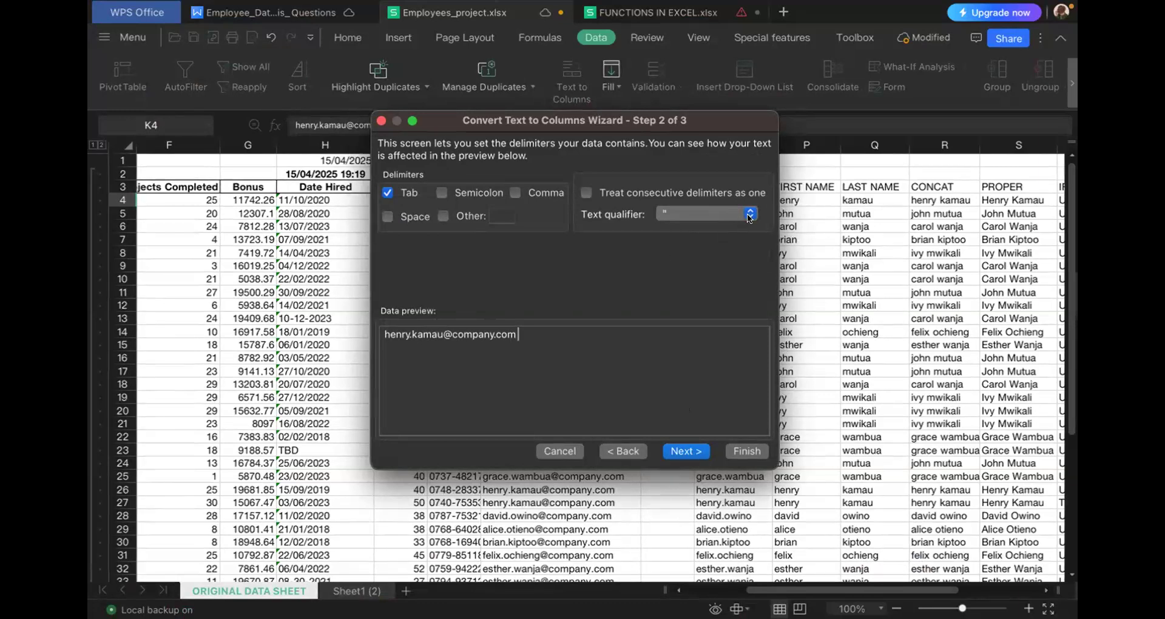
left_click(499, 217)
type(".")
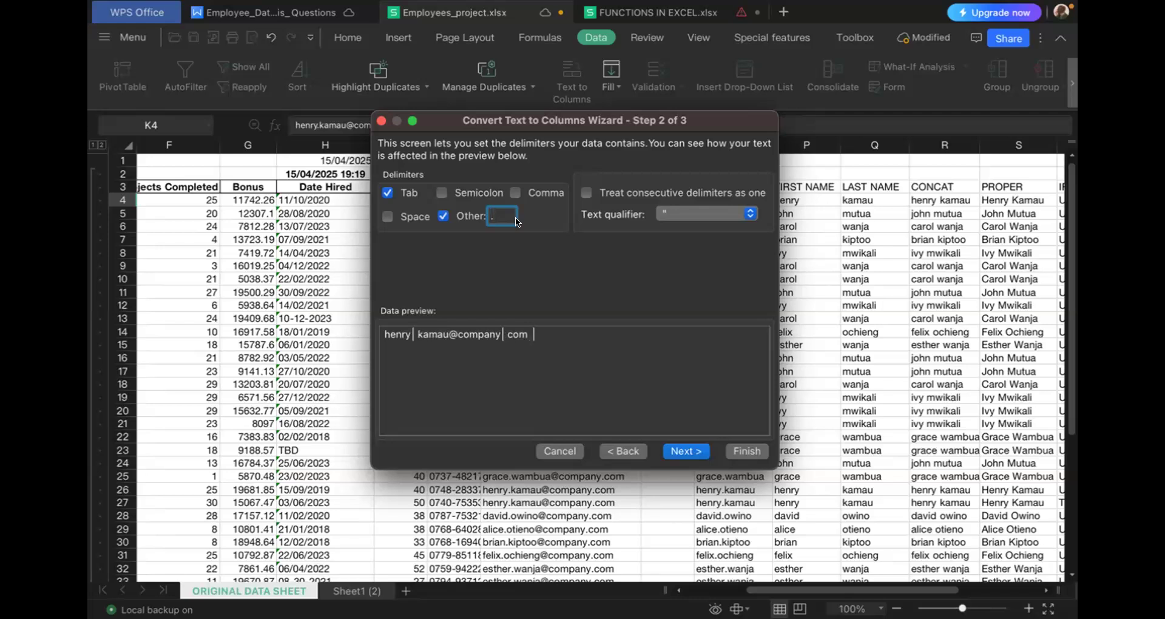
left_click(686, 452)
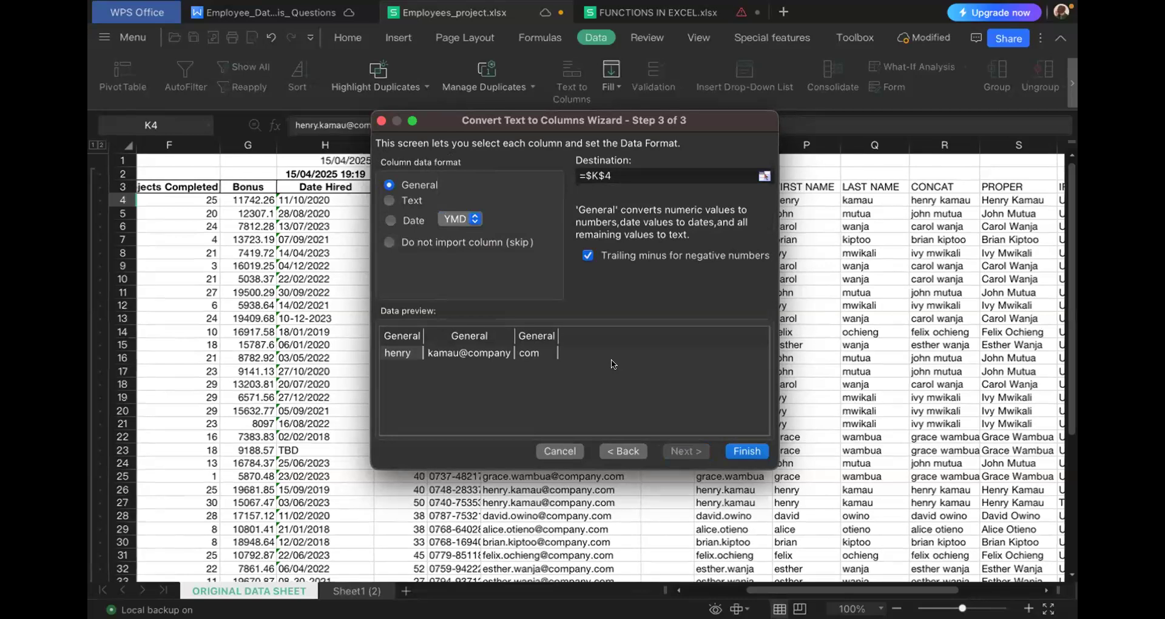
left_click(753, 451)
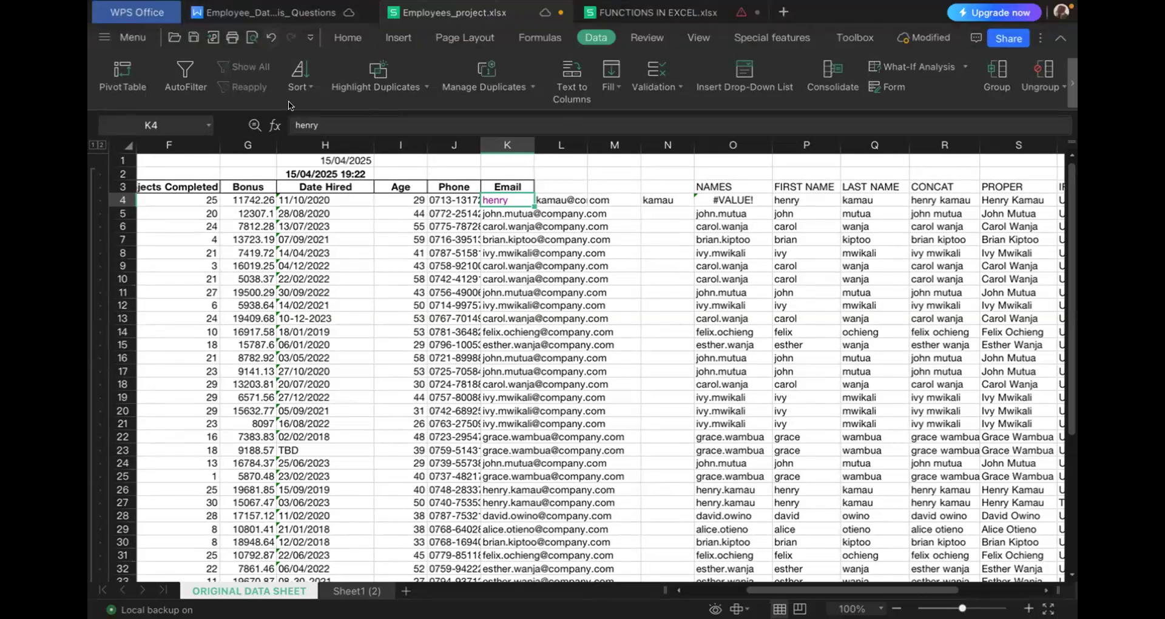
key("super+z")
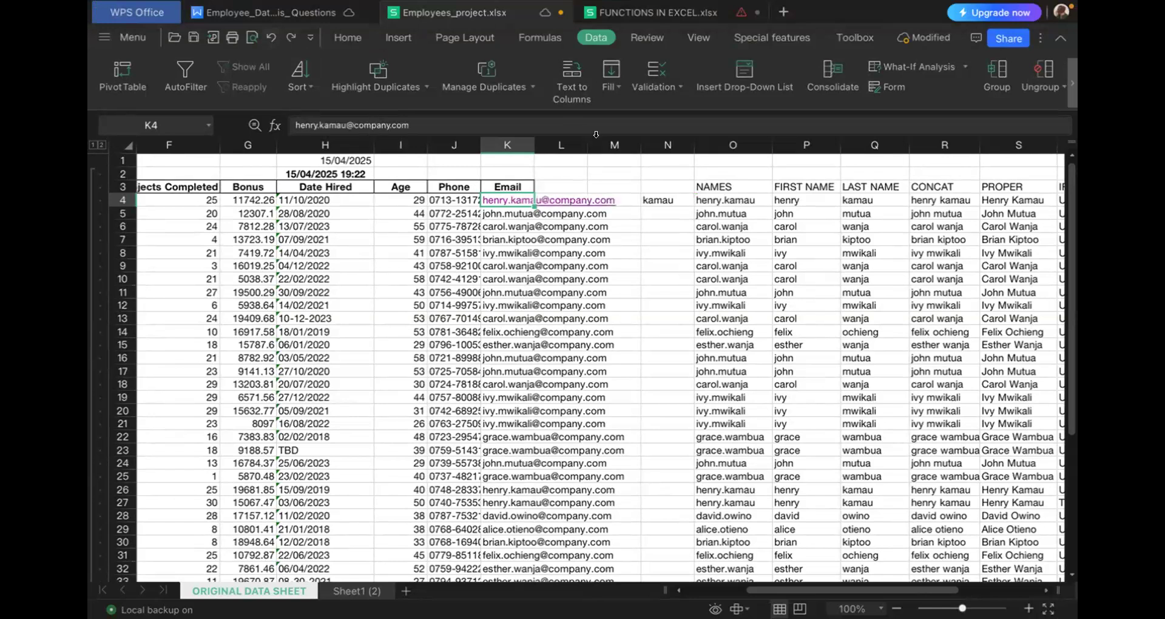
- Split the email in K4 with Text to Columns, using "@" as the Other delimiter and General format
left_click(566, 78)
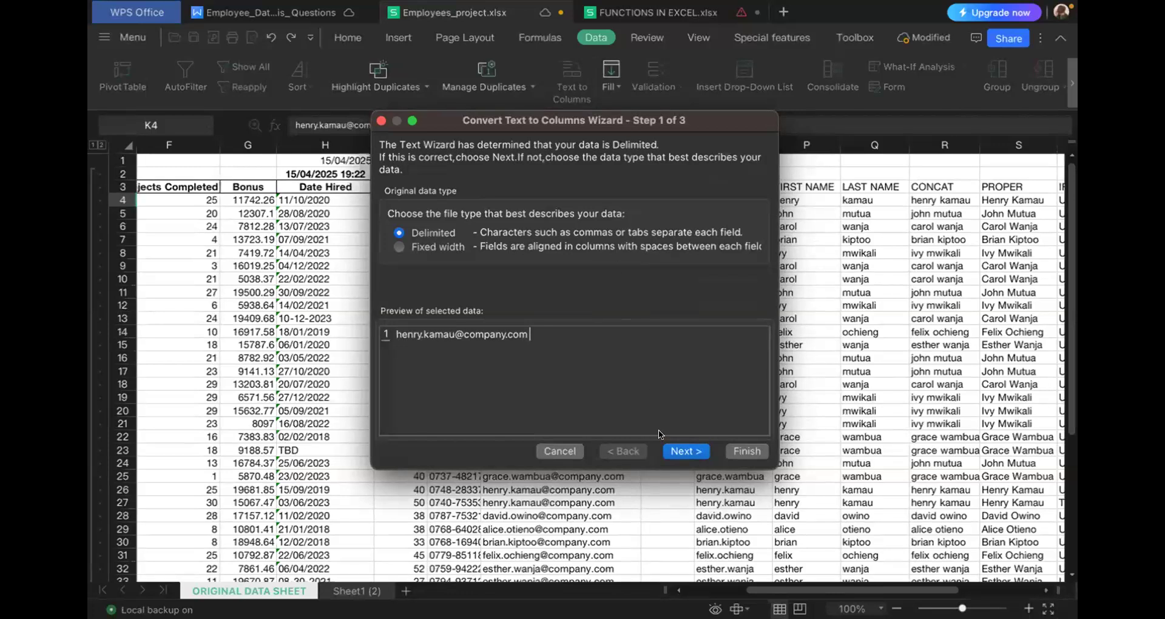
left_click(677, 446)
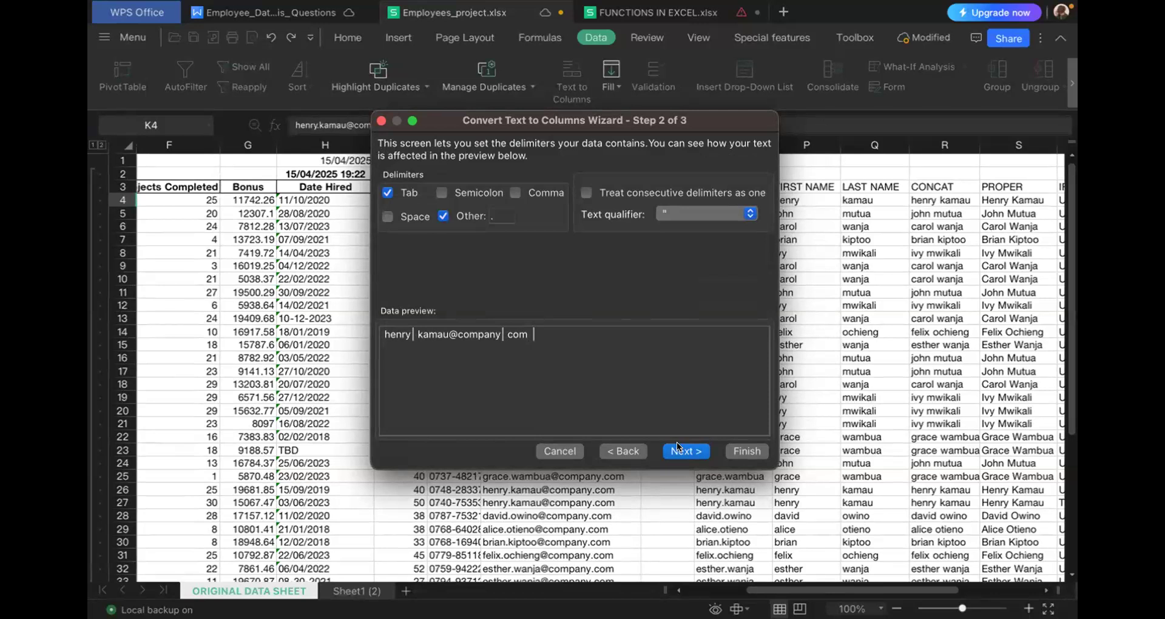
left_click(499, 212)
key("BackSpace")
type("@")
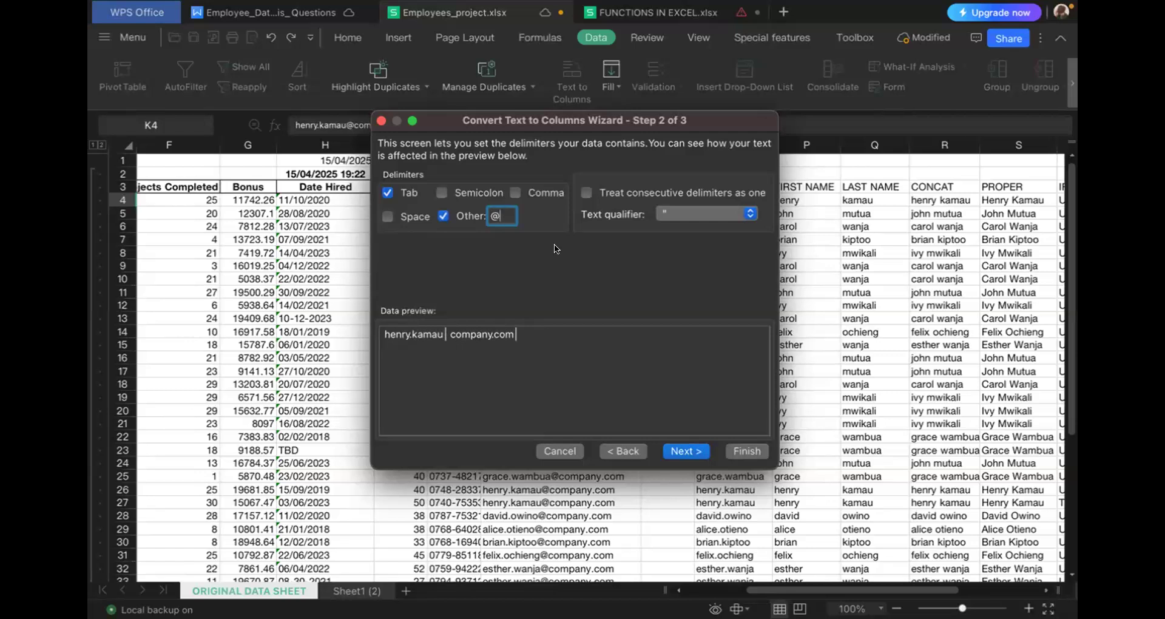
left_click(680, 452)
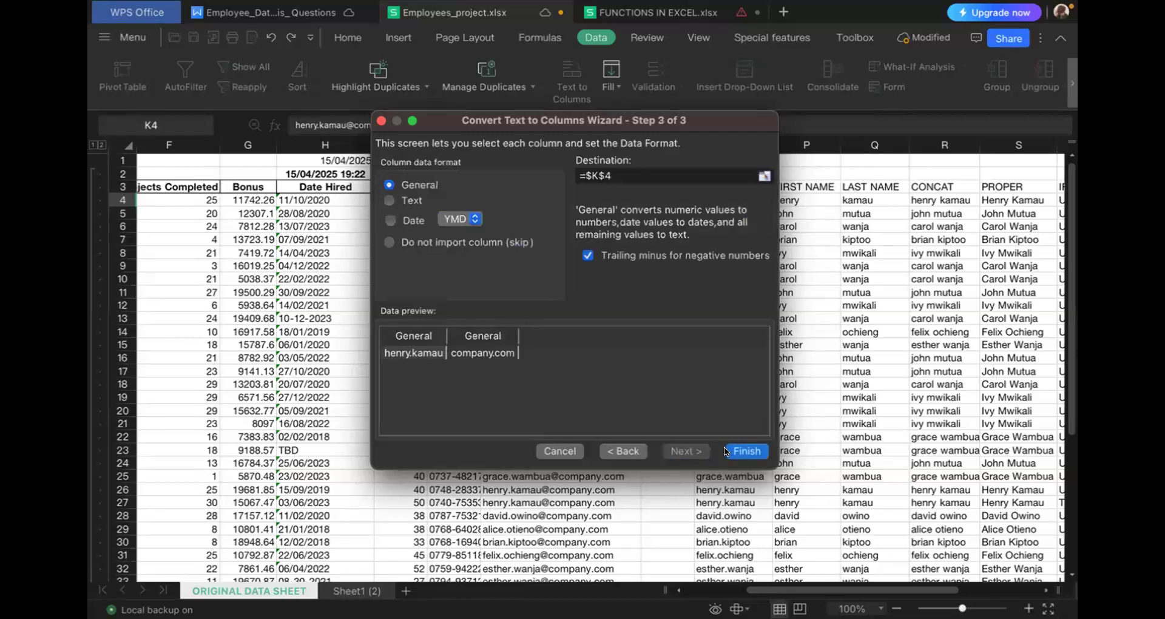
left_click(746, 451)
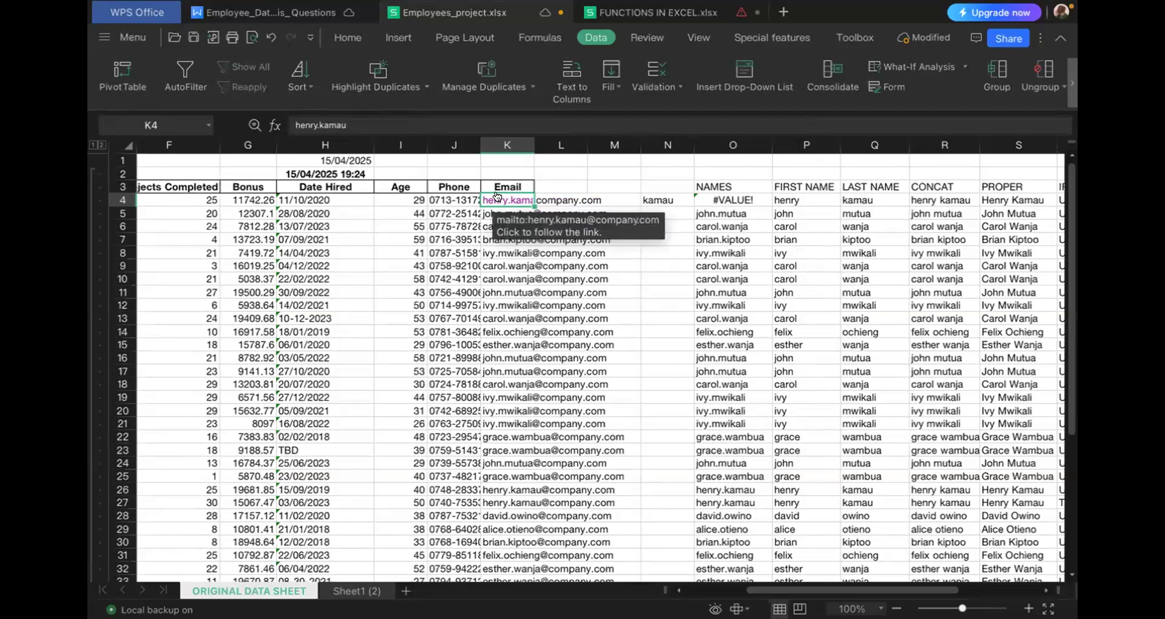
- Split the remaining name in K4 with Text to Columns at the "." delimiter, overwriting the destination cells
left_click(573, 81)
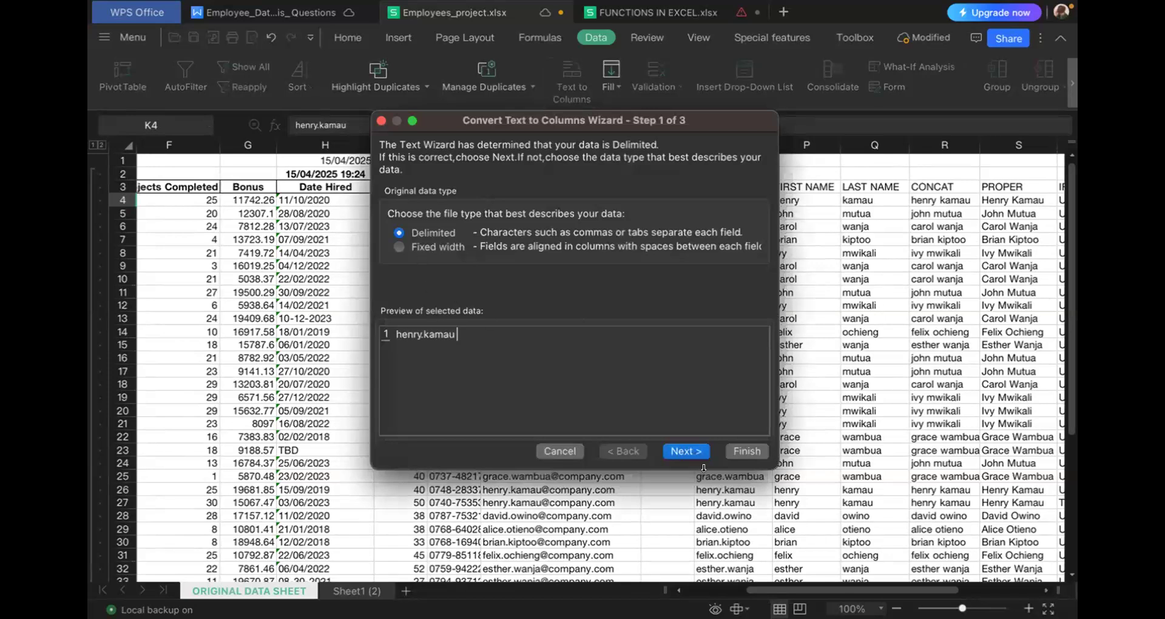
left_click(689, 451)
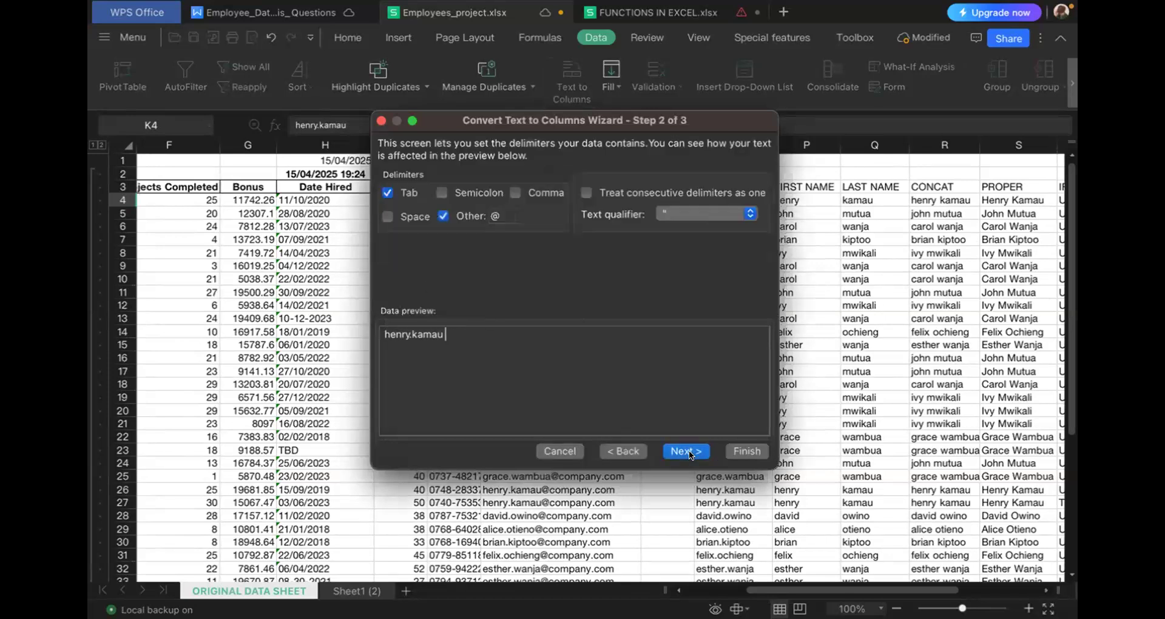
left_click(502, 214)
key("BackSpace")
type(".")
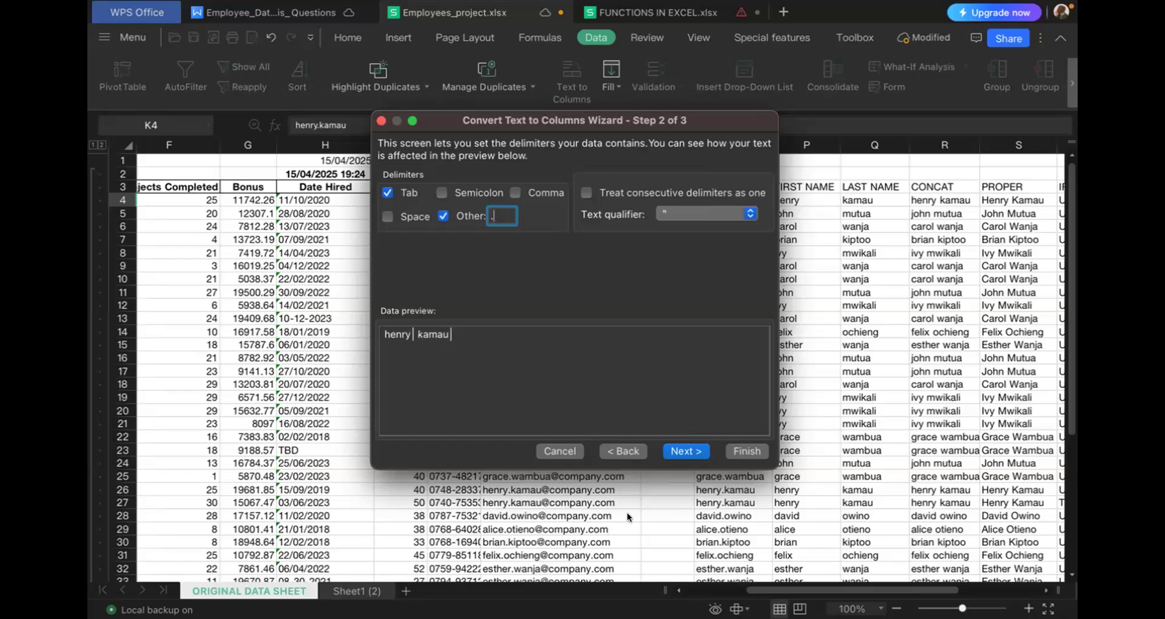
left_click(687, 450)
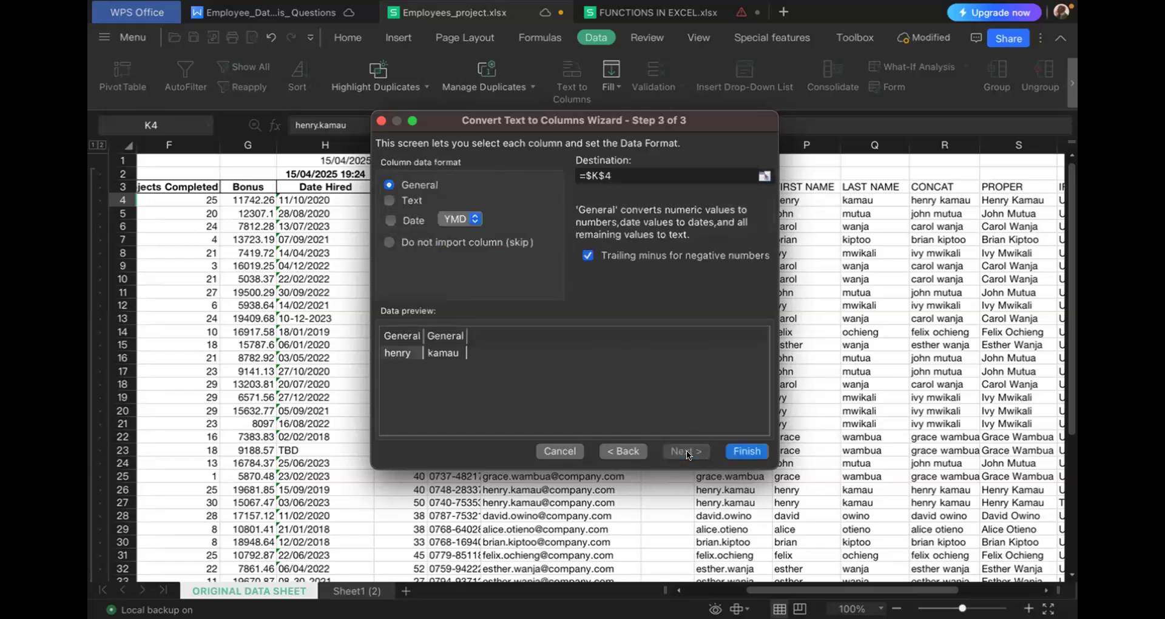
left_click(728, 450)
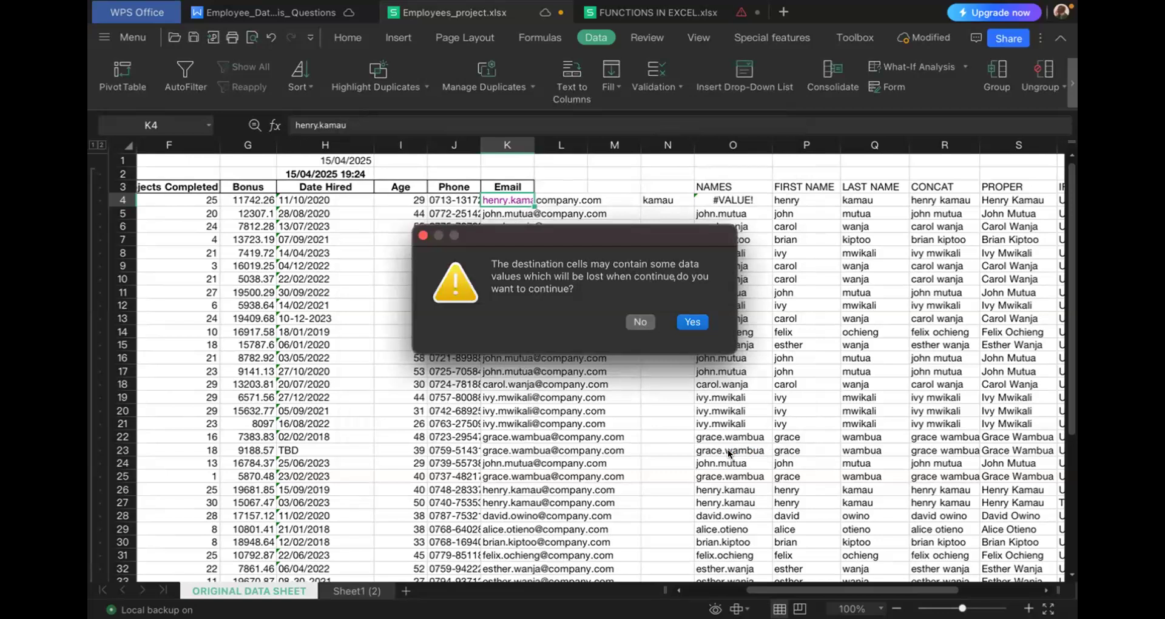
left_click(682, 321)
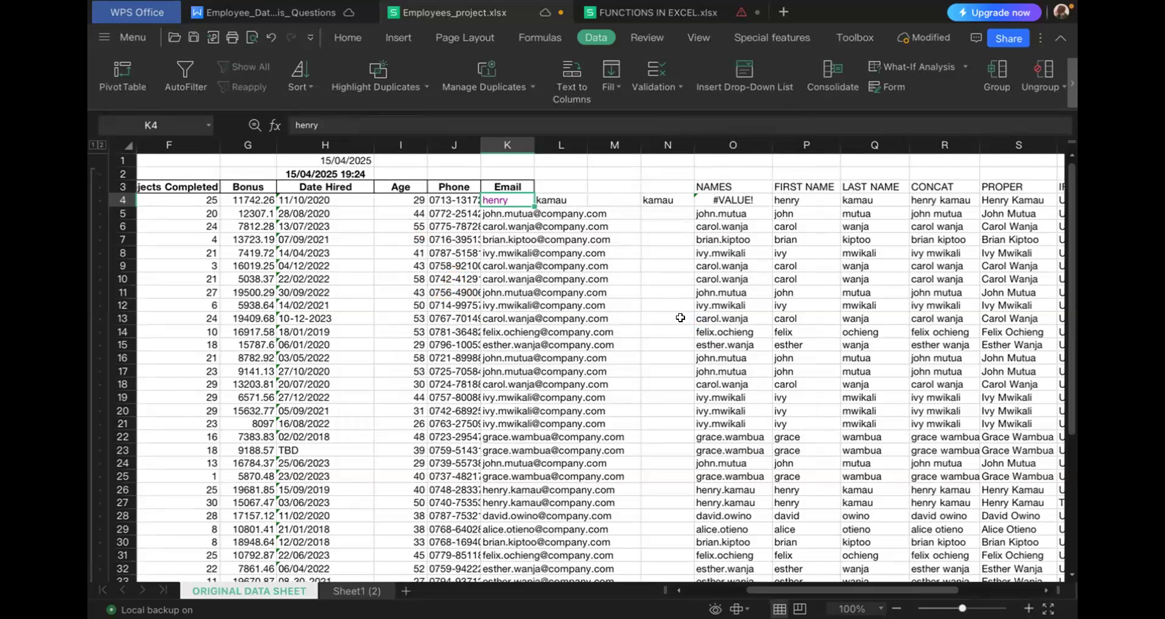
- Undo both Text to Columns splits of the email in K4
left_click(270, 38)
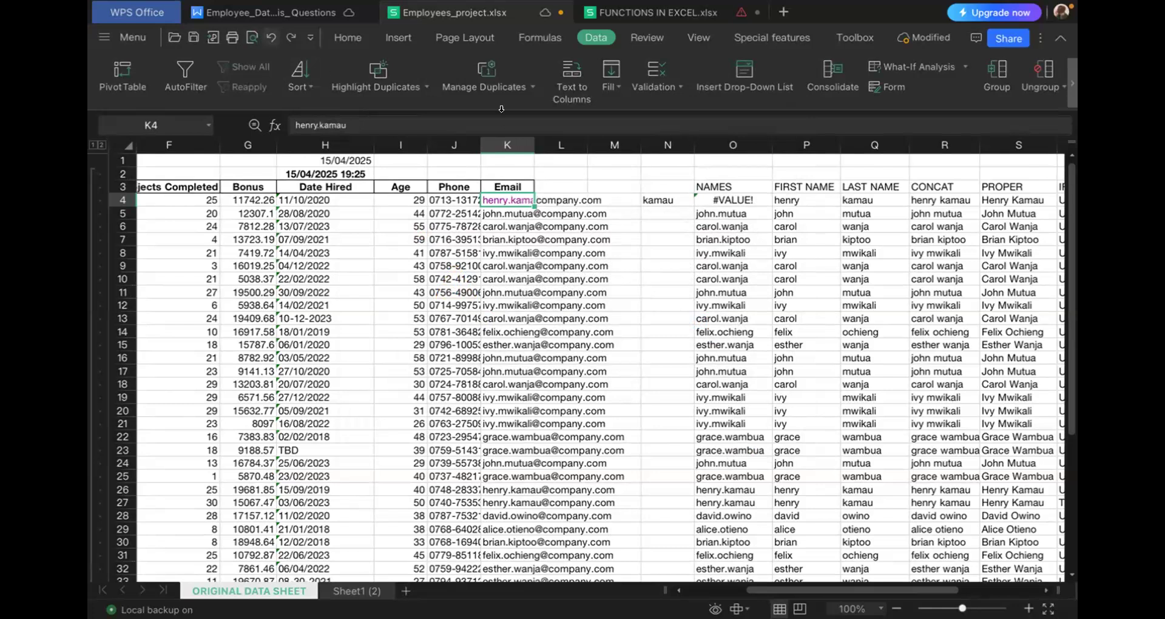
left_click(270, 37)
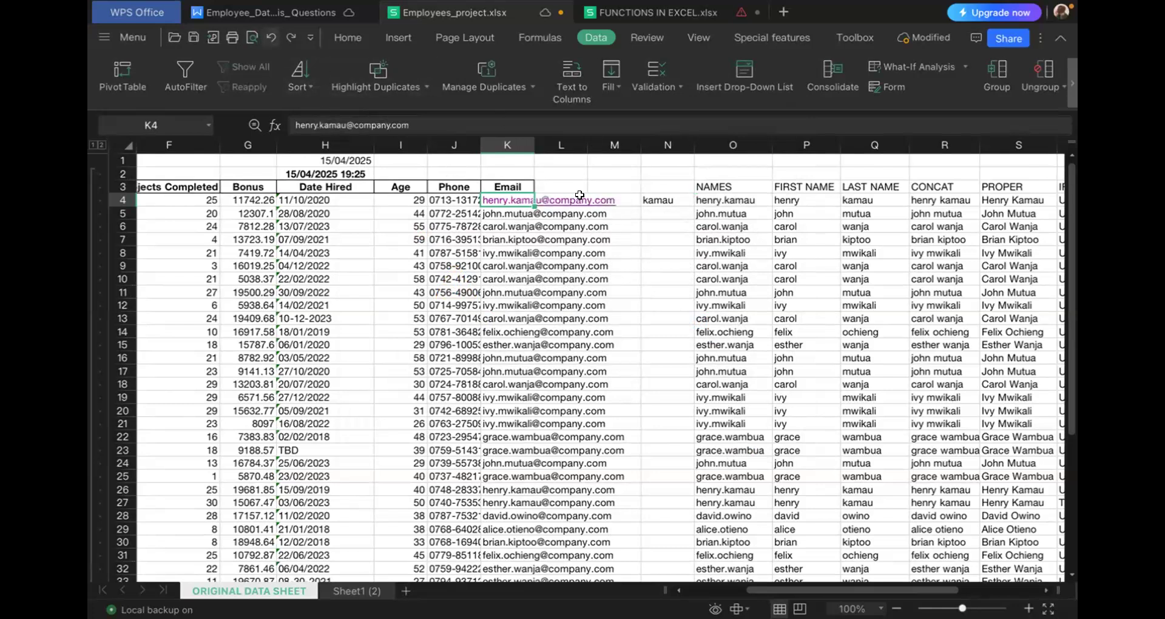
left_click(655, 211)
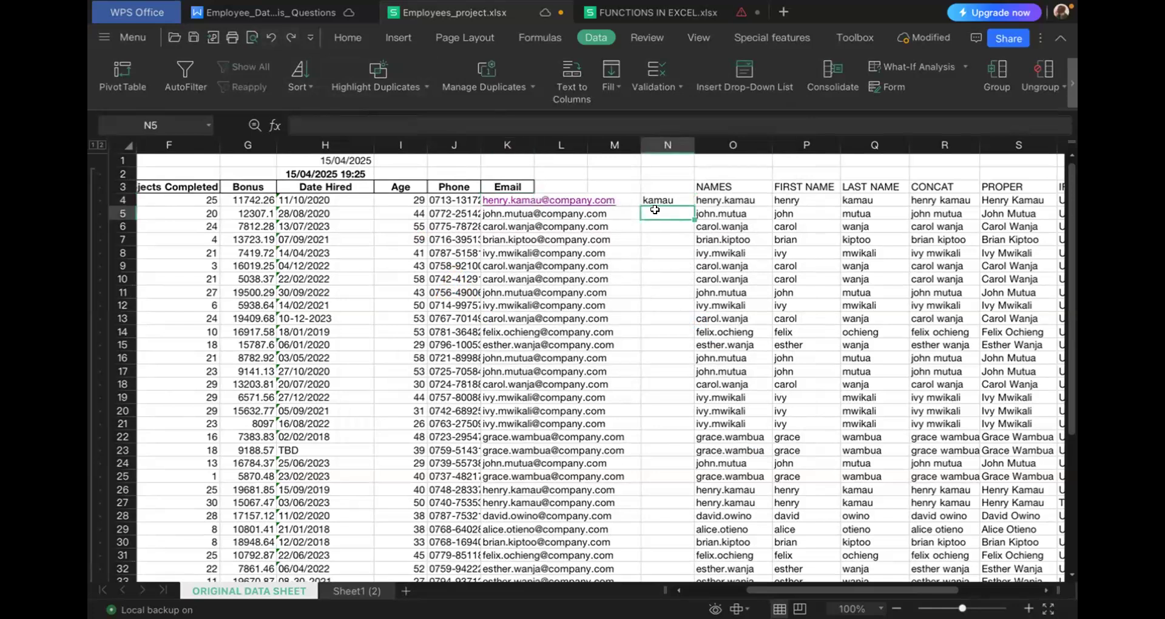
- Replace the content of N4 with the formula =FIND("@",K4) to locate the @ sign in the email
left_click(655, 202)
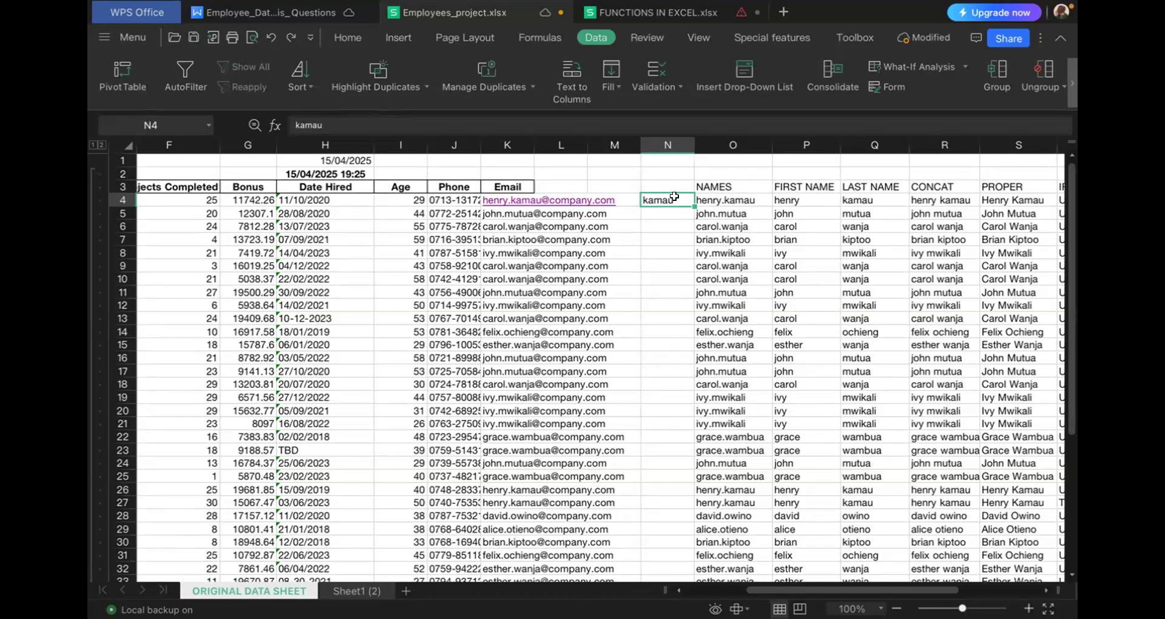
key("Delete")
type("=")
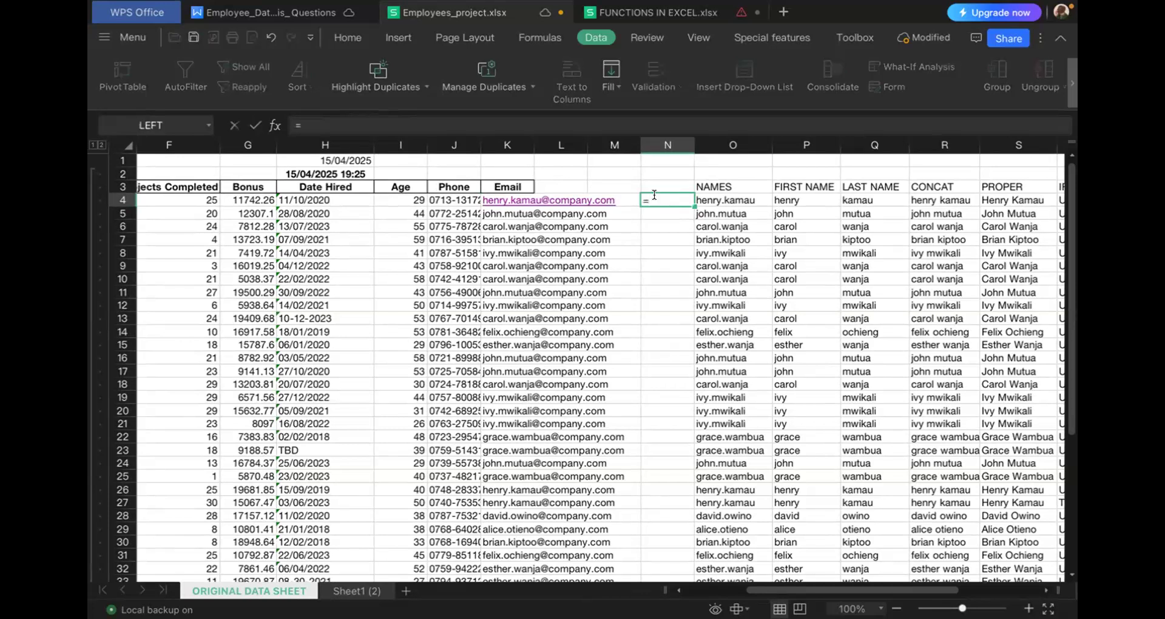
type("find")
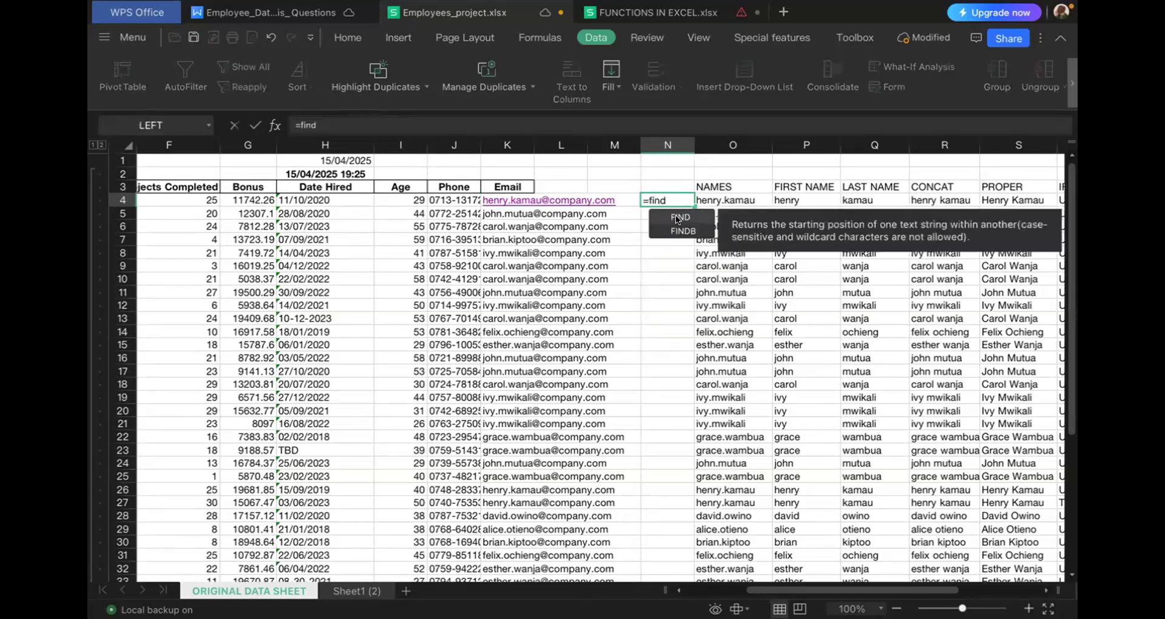
double_click(681, 218)
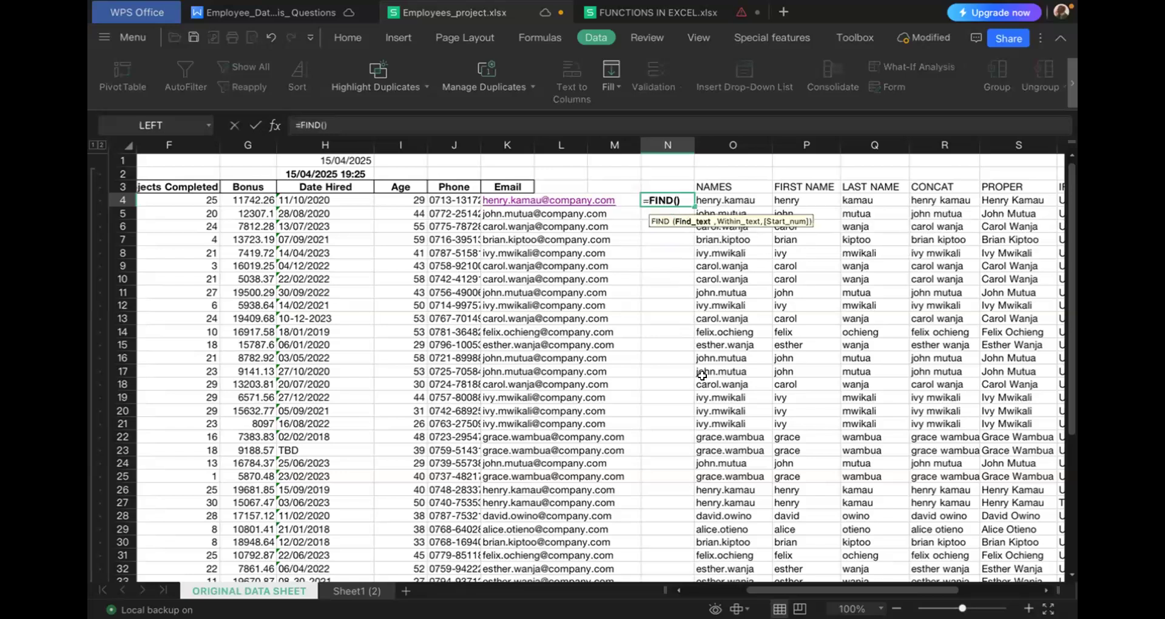
type("\"\"")
key("Return")
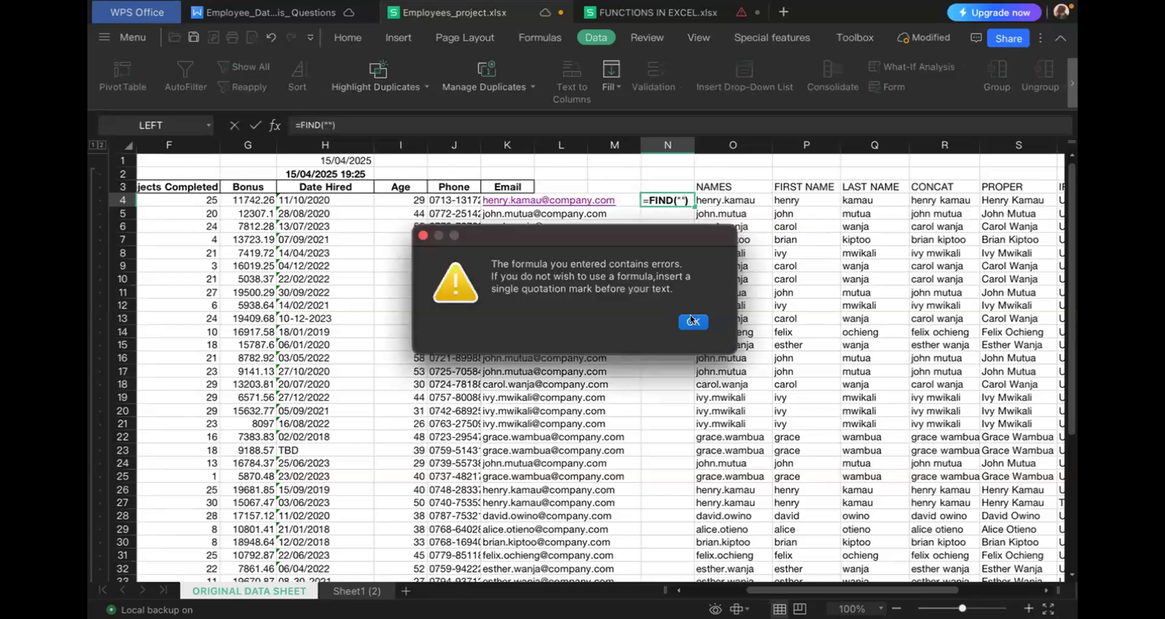
key("Return")
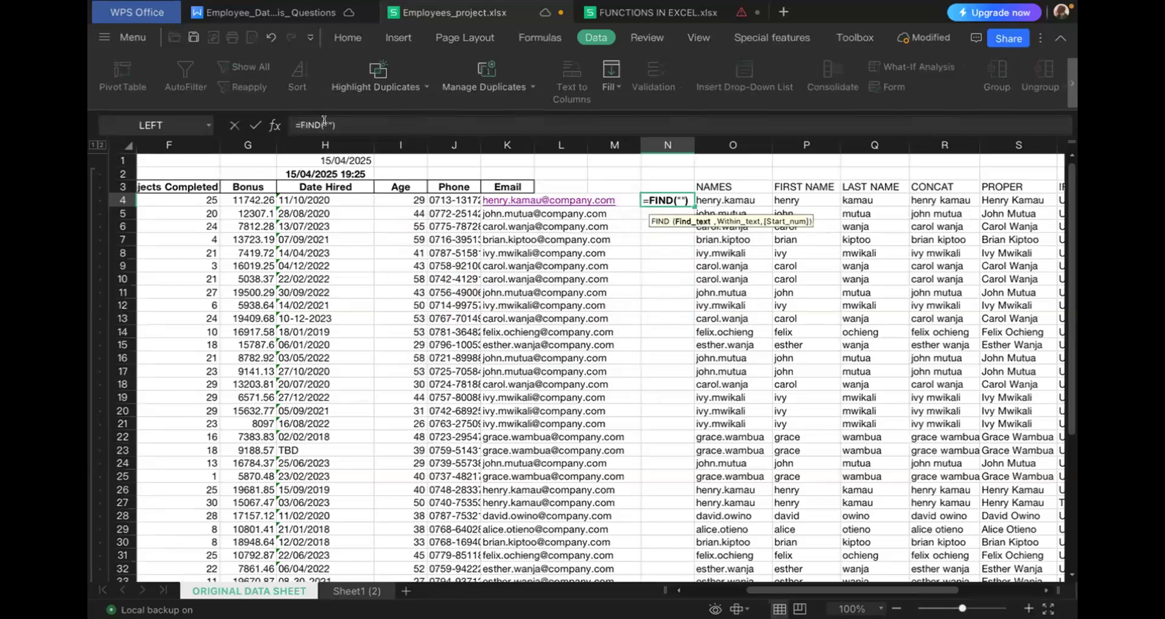
left_click(325, 121)
type("@")
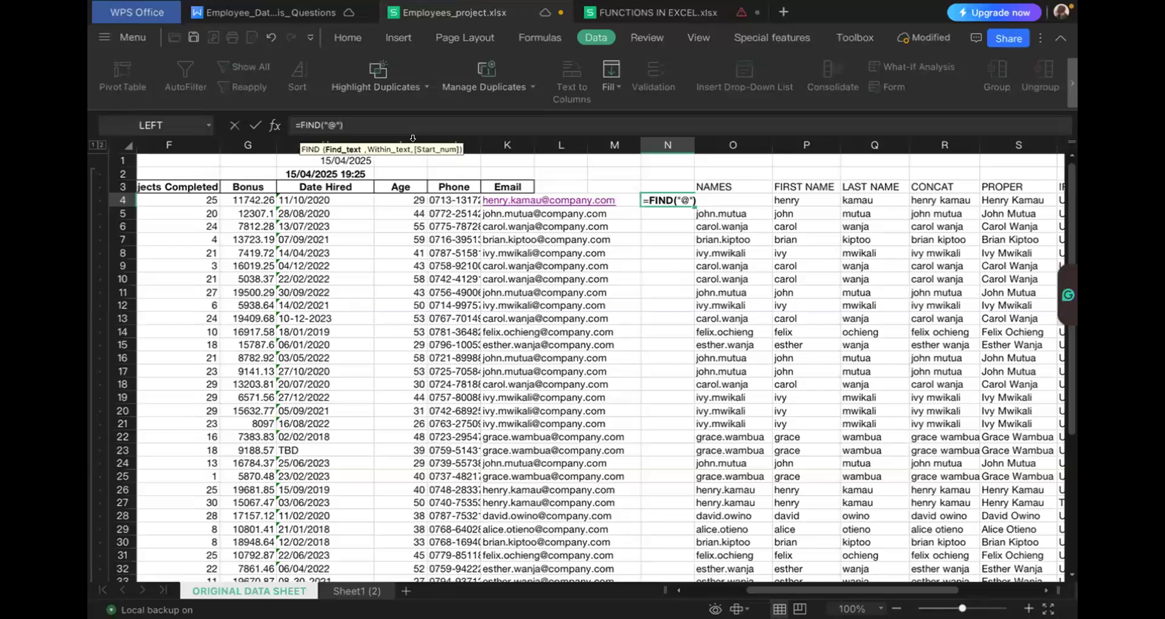
type(",")
left_click(519, 202)
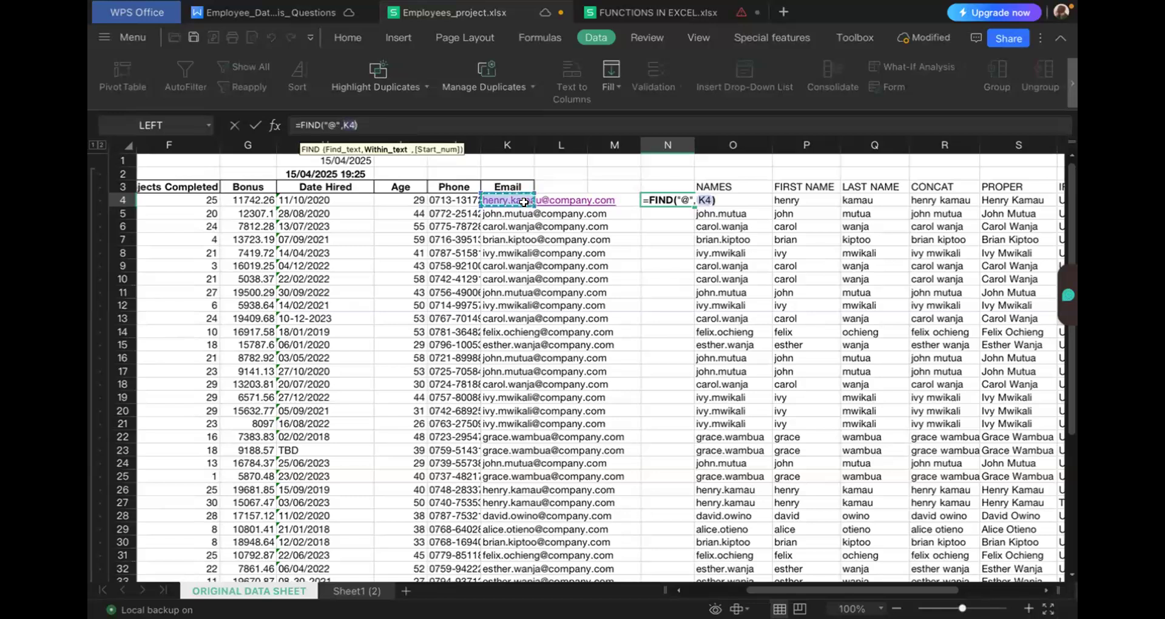
key("Return")
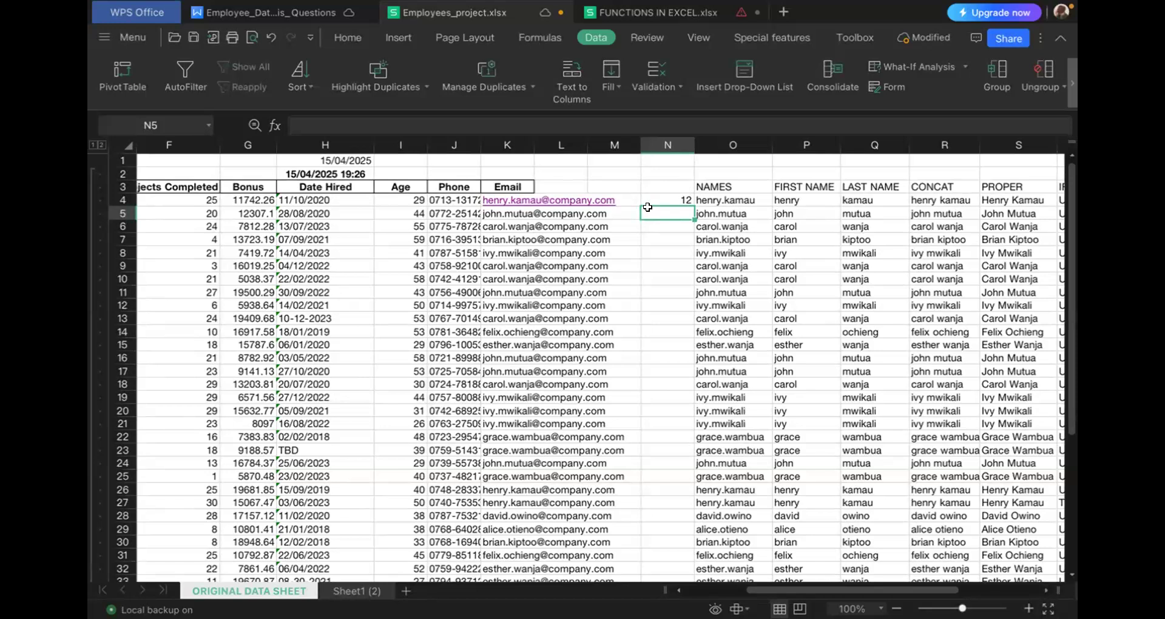
- Insert one empty column to the left of column N
left_click(668, 198)
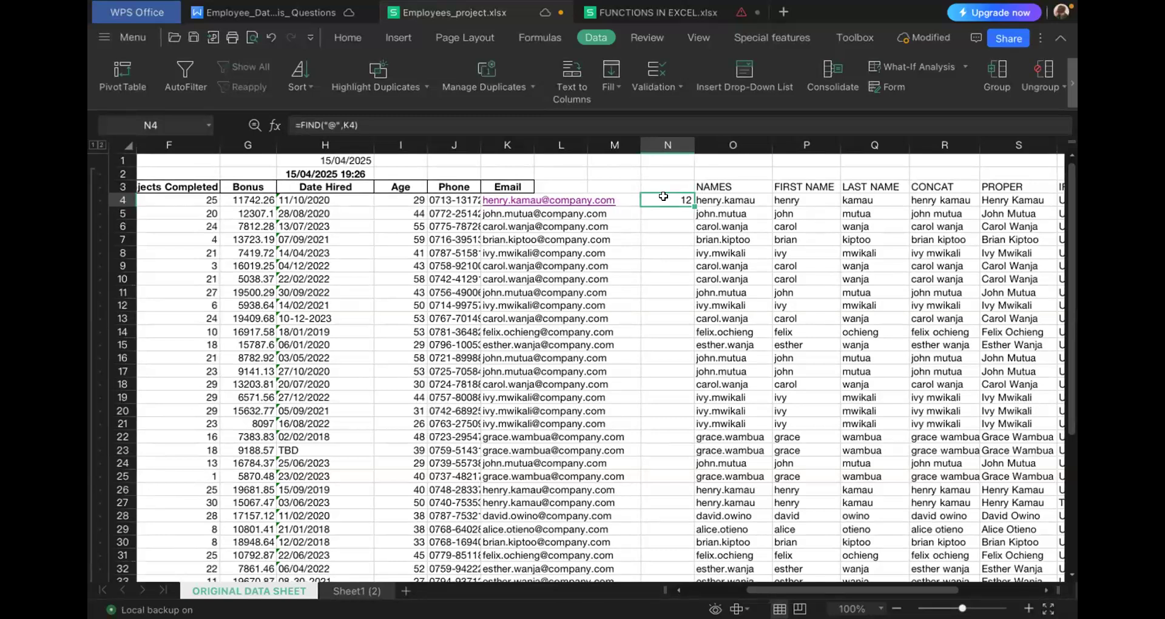
right_click(665, 144)
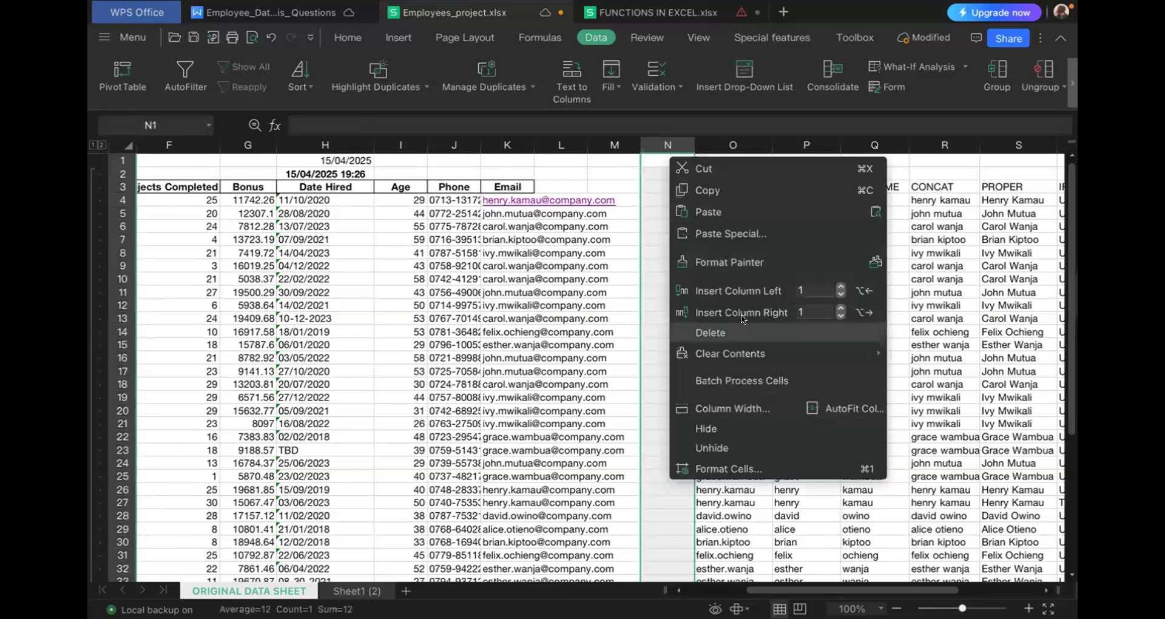
left_click(751, 289)
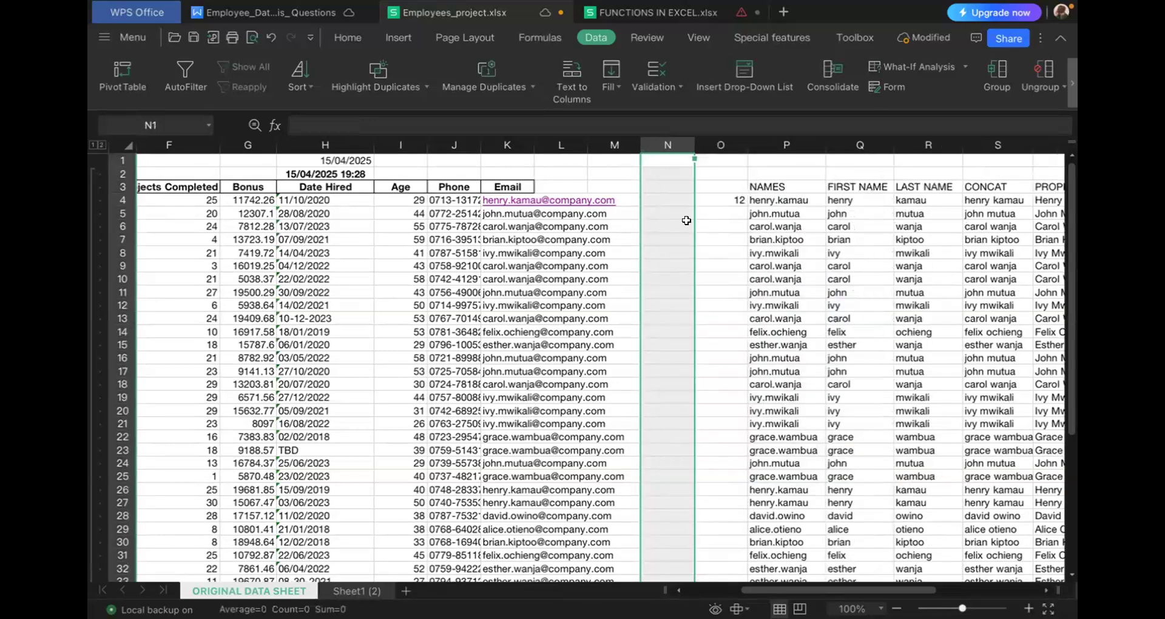
- Enter the formula =FIND(".",K4) in N4 to locate the first dot in the email
left_click(662, 194)
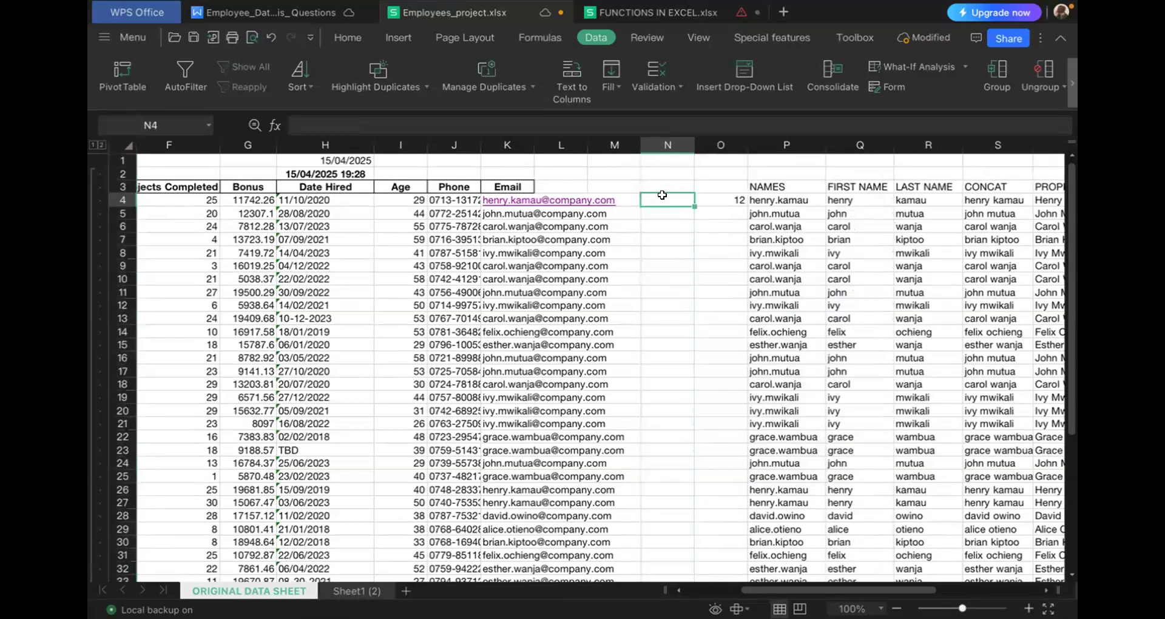
type("=")
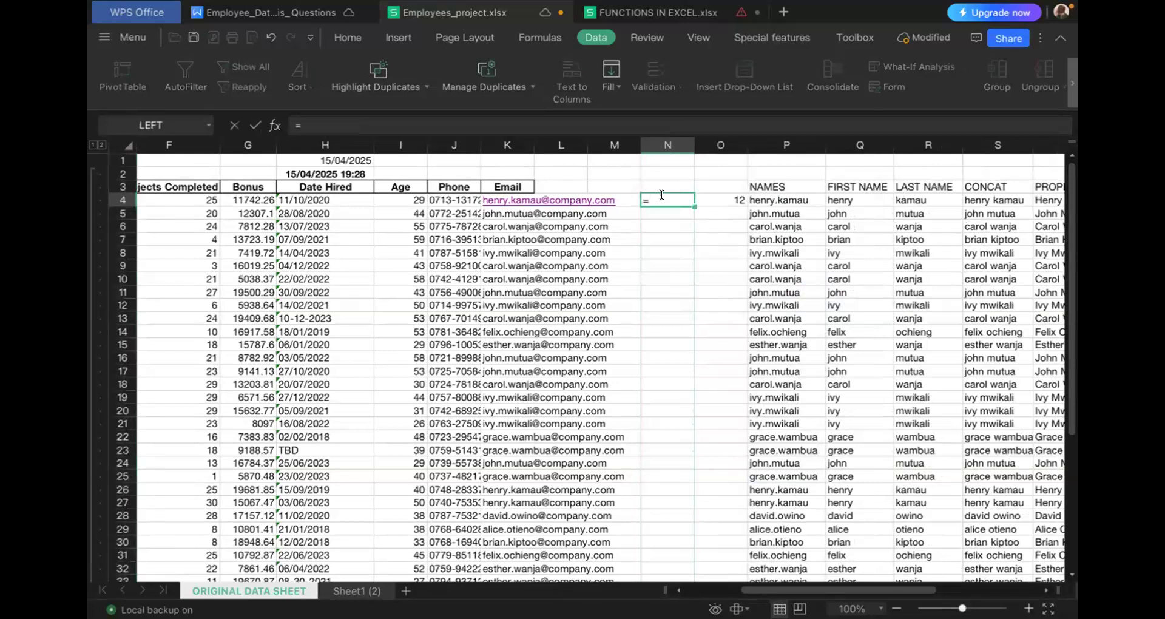
type("fin")
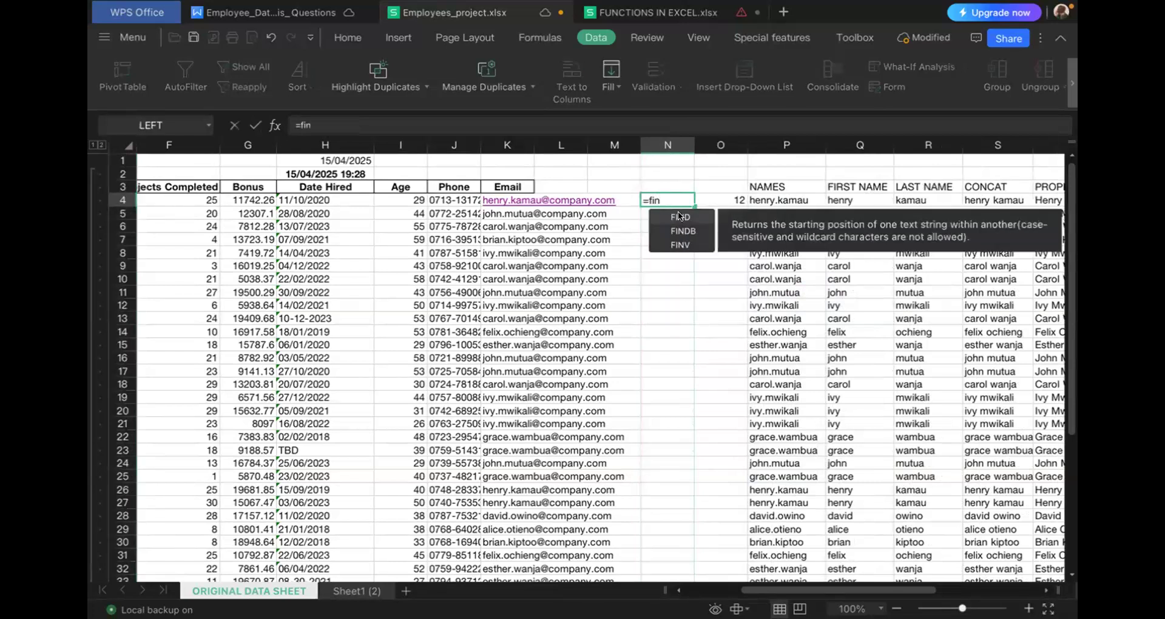
double_click(685, 218)
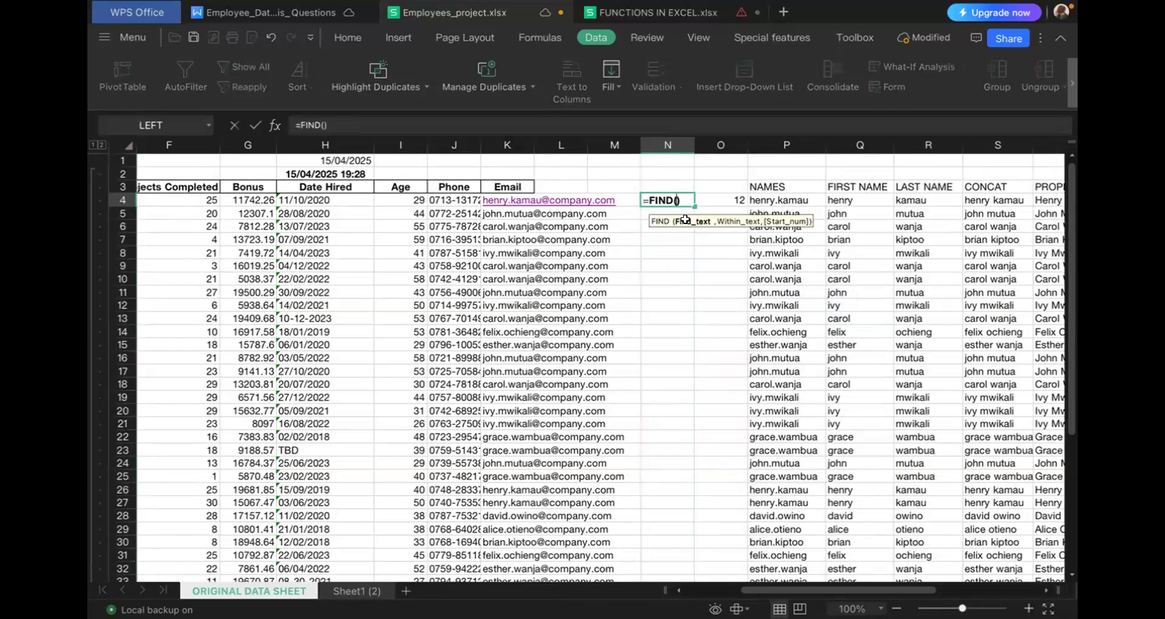
type("\"\",")
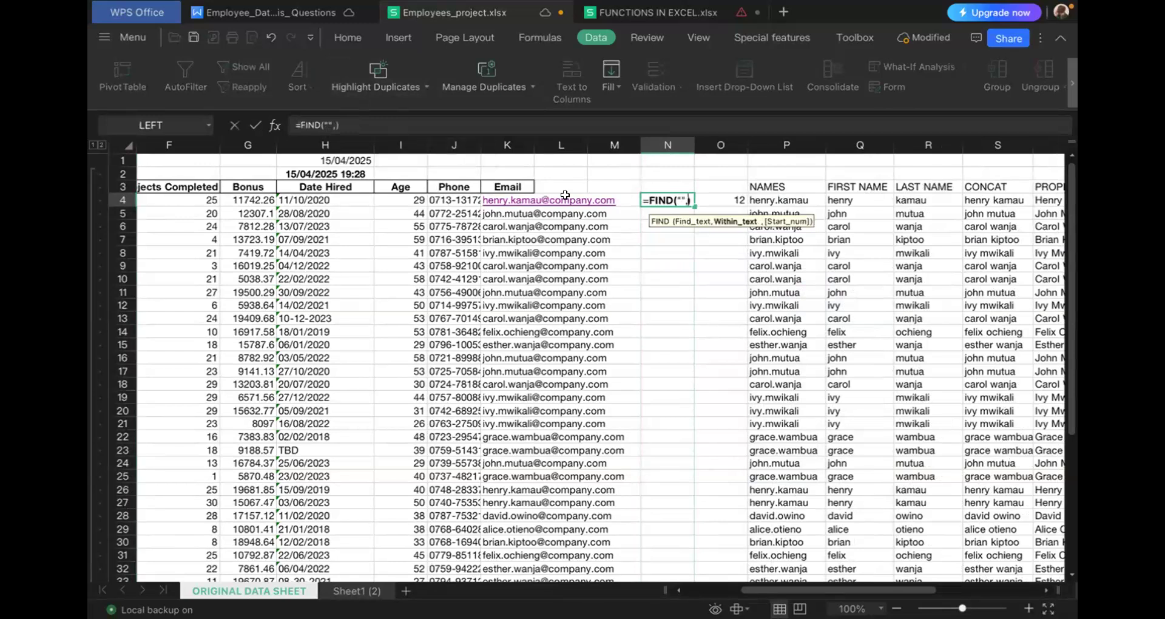
left_click(528, 202)
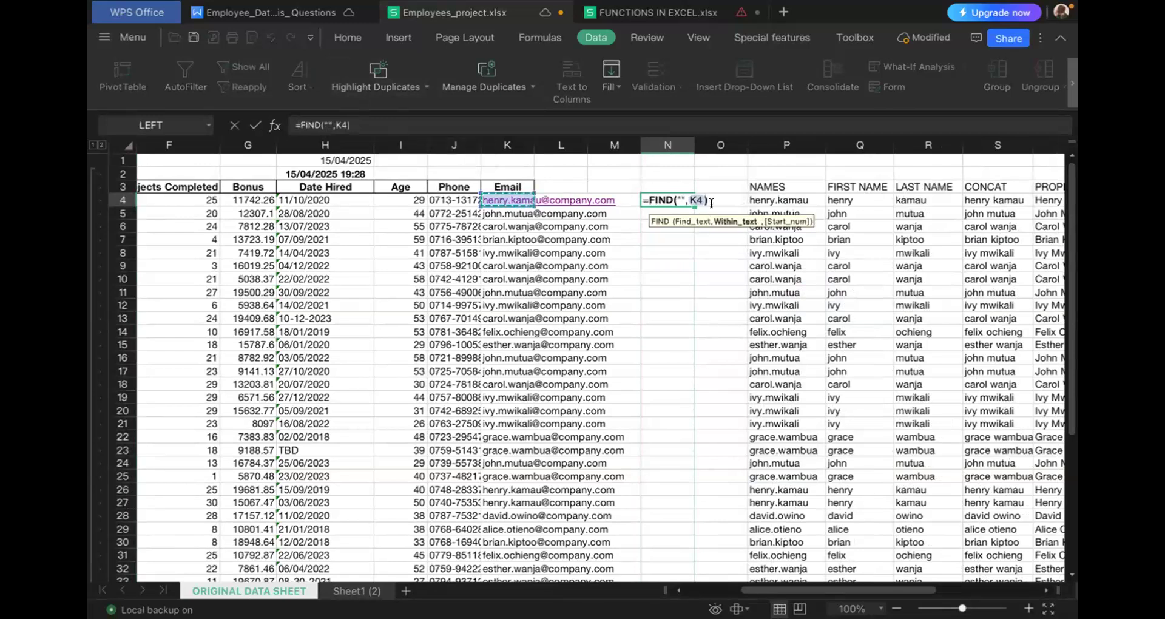
left_click(678, 191)
type(".")
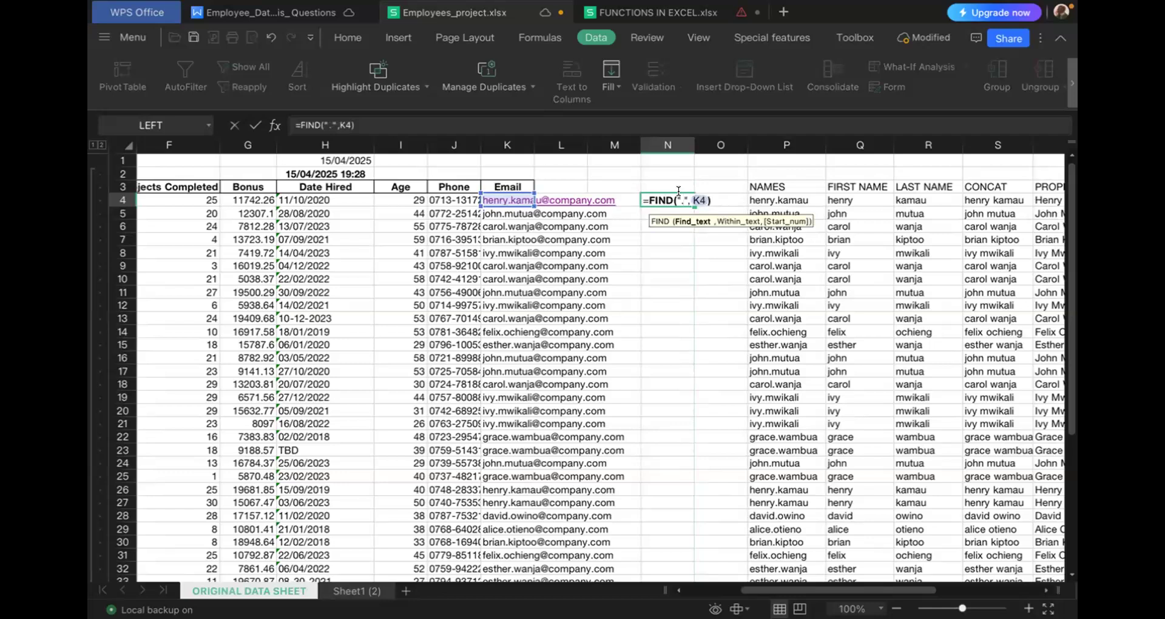
key("Return")
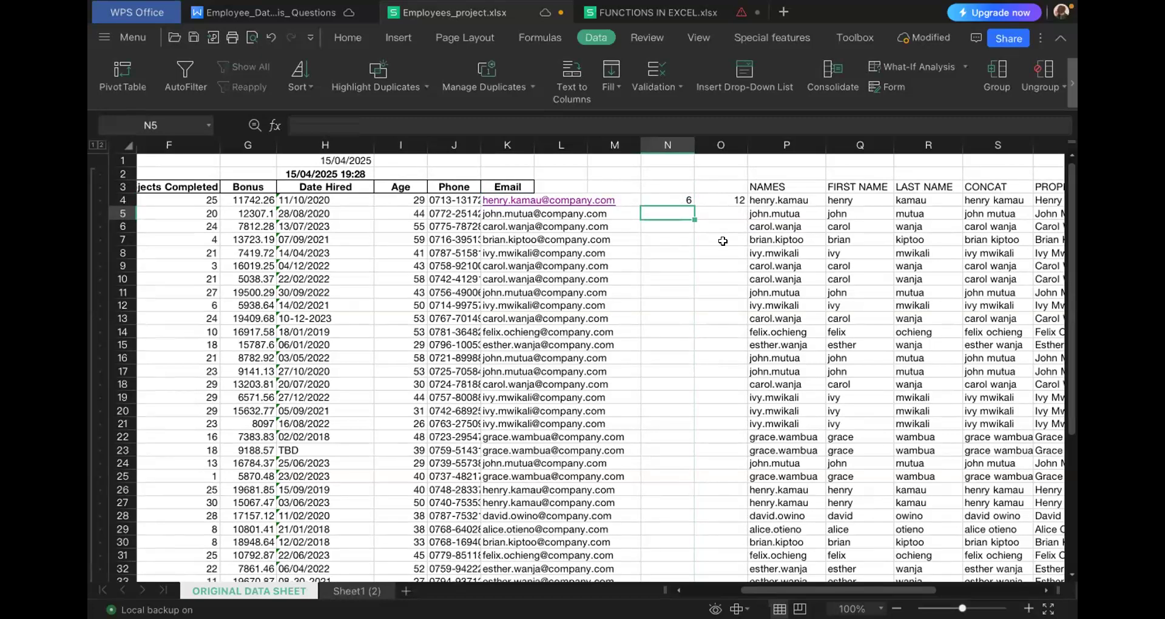
- Add +1 to the end of the FIND formula in N4
left_click(661, 198)
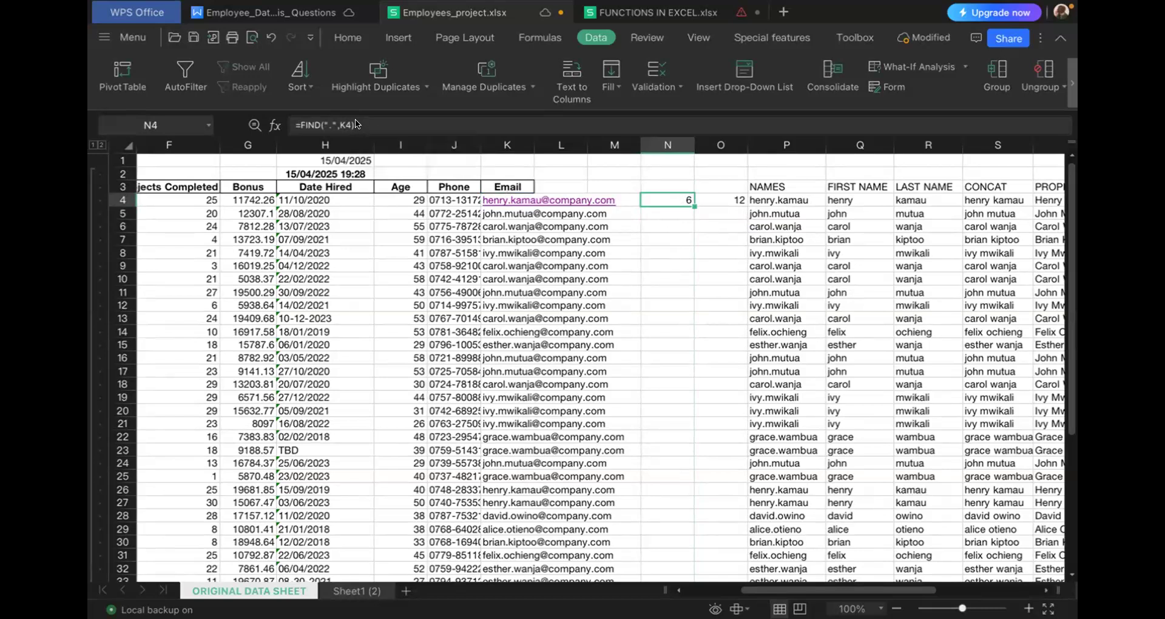
left_click(356, 120)
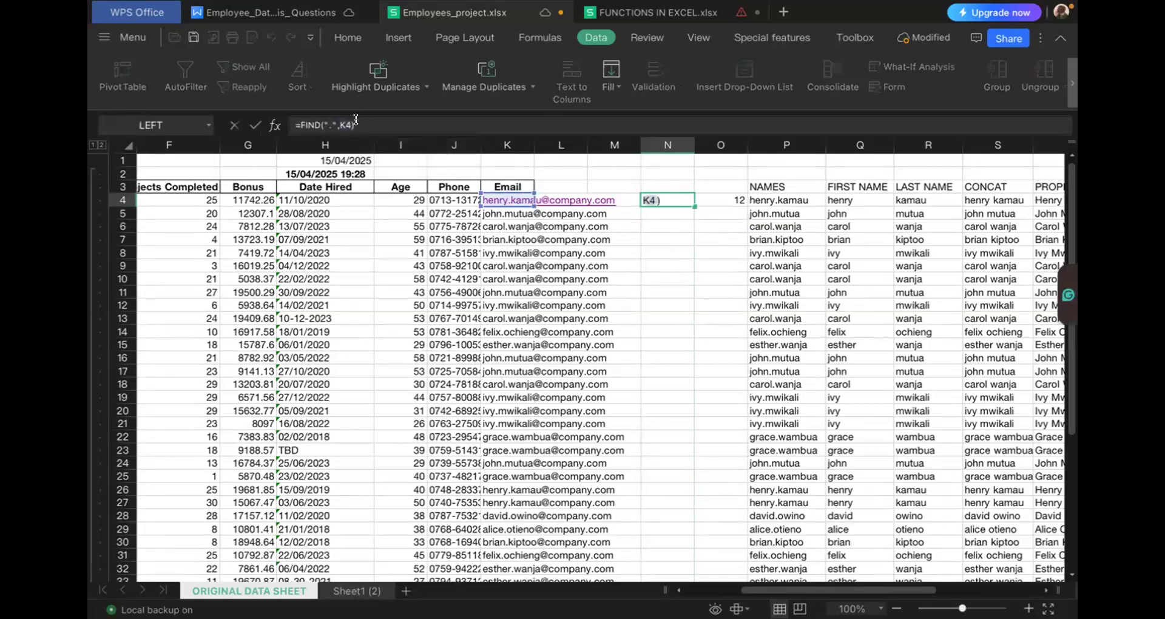
type("+1")
key("Return")
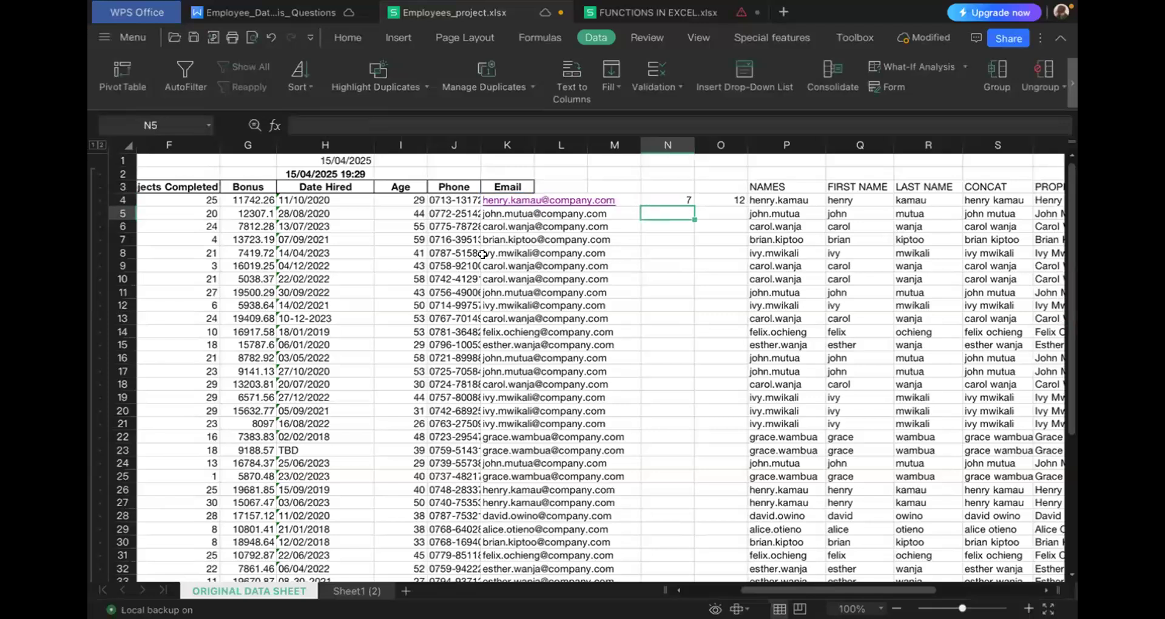
- Try to flash fill column N from N4, copy the formula down to N16 and undo that copy
left_click(676, 204)
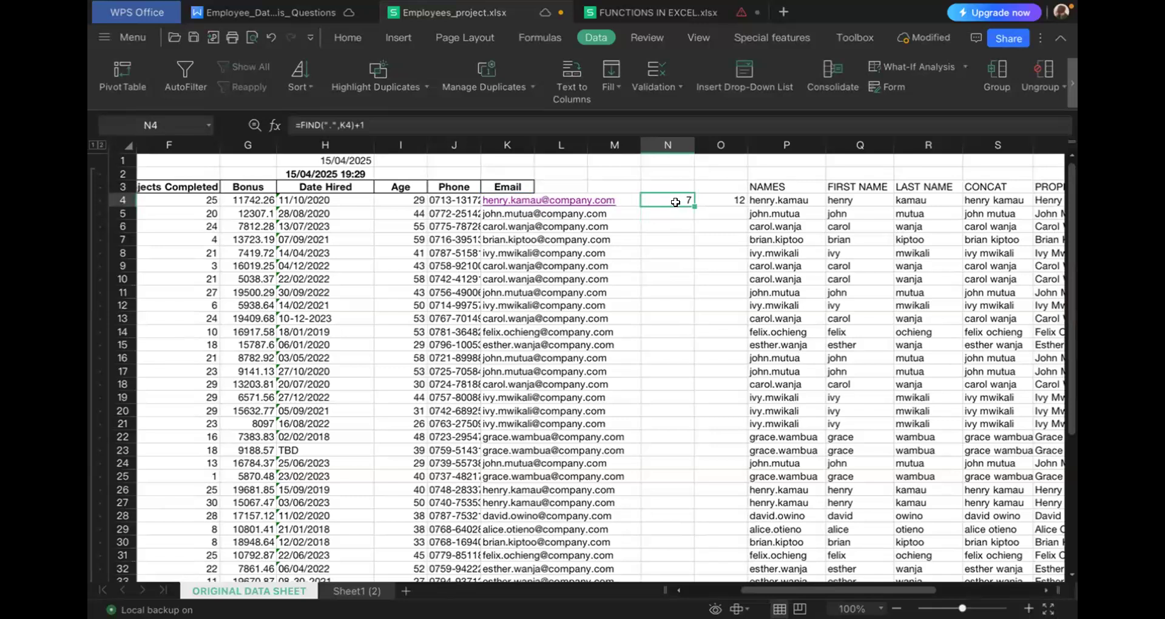
key("ctrl+e")
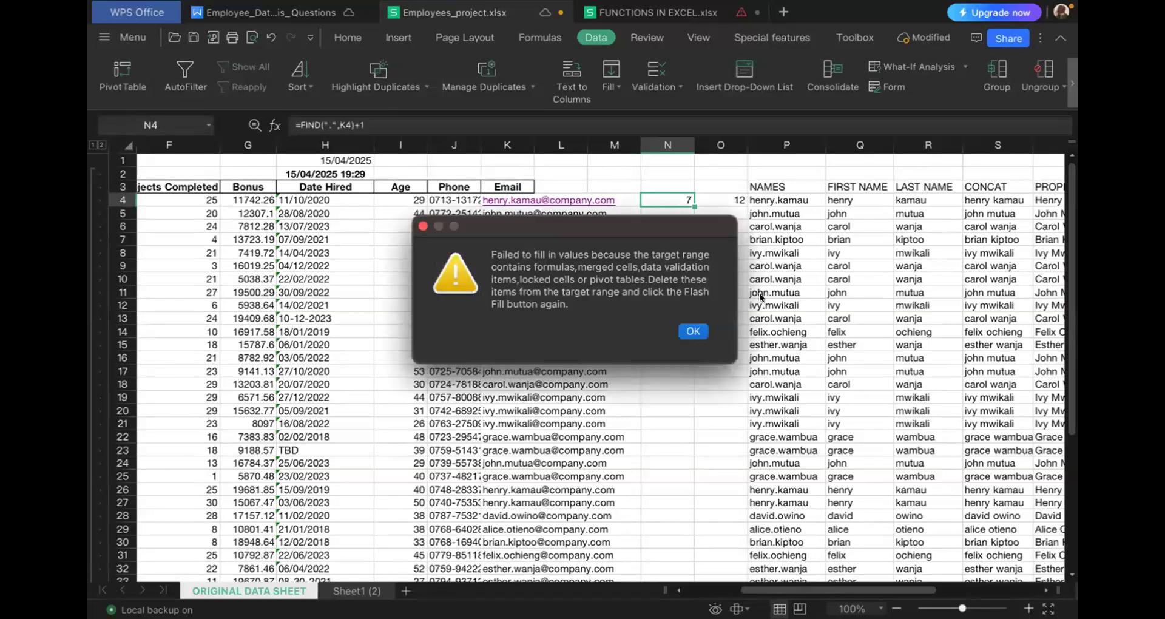
left_click(691, 332)
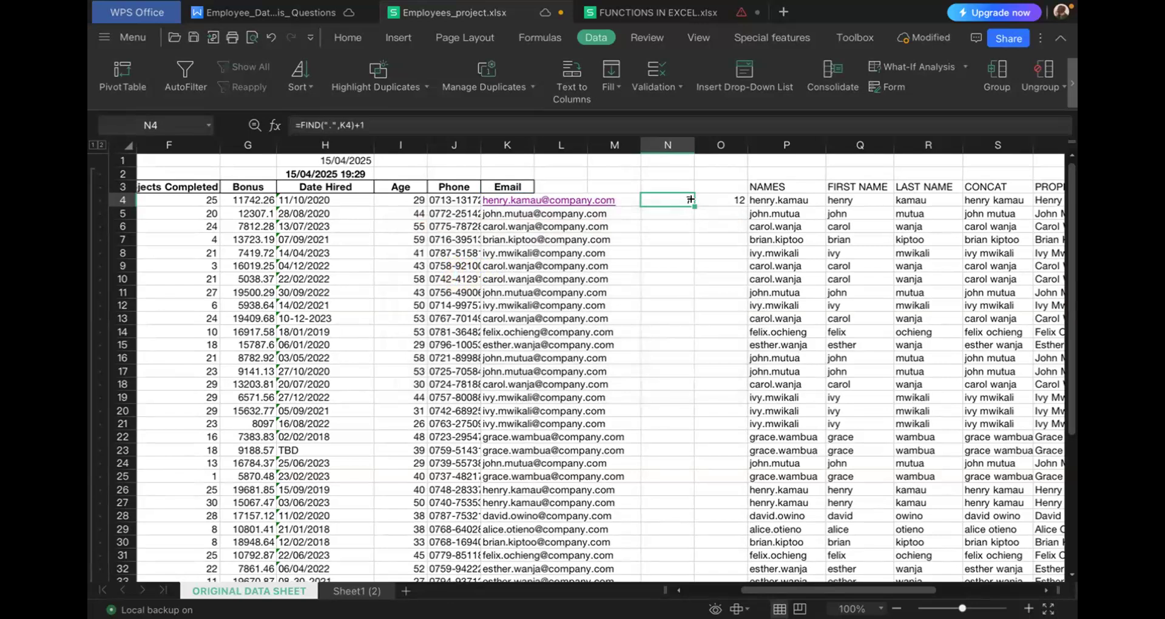
left_click_drag(691, 200, 692, 360)
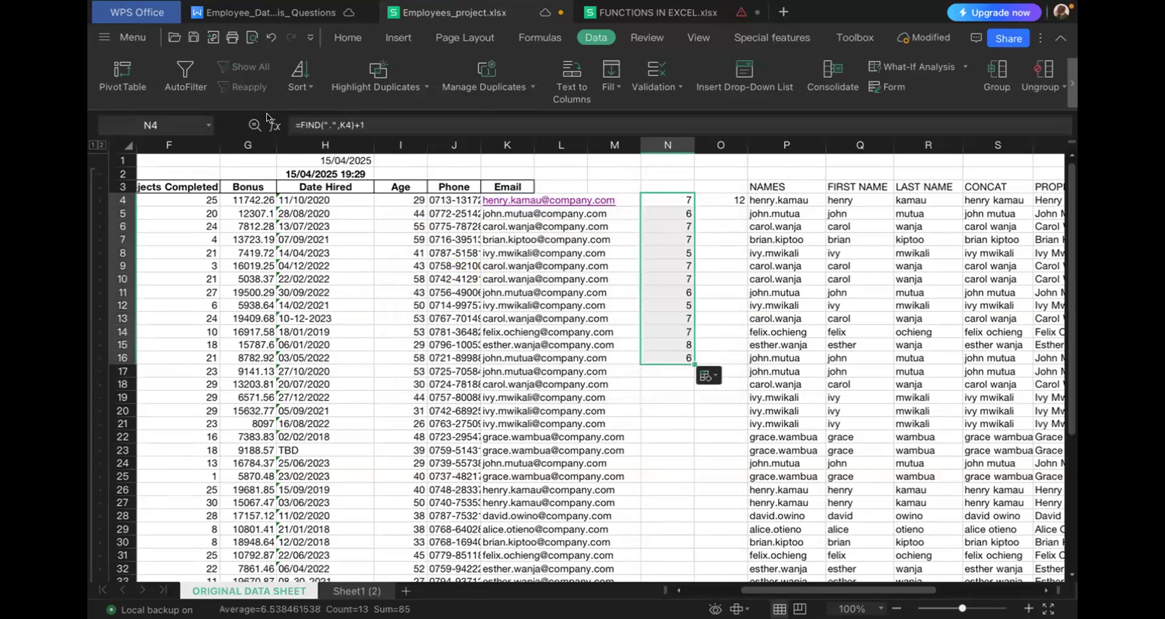
left_click(272, 37)
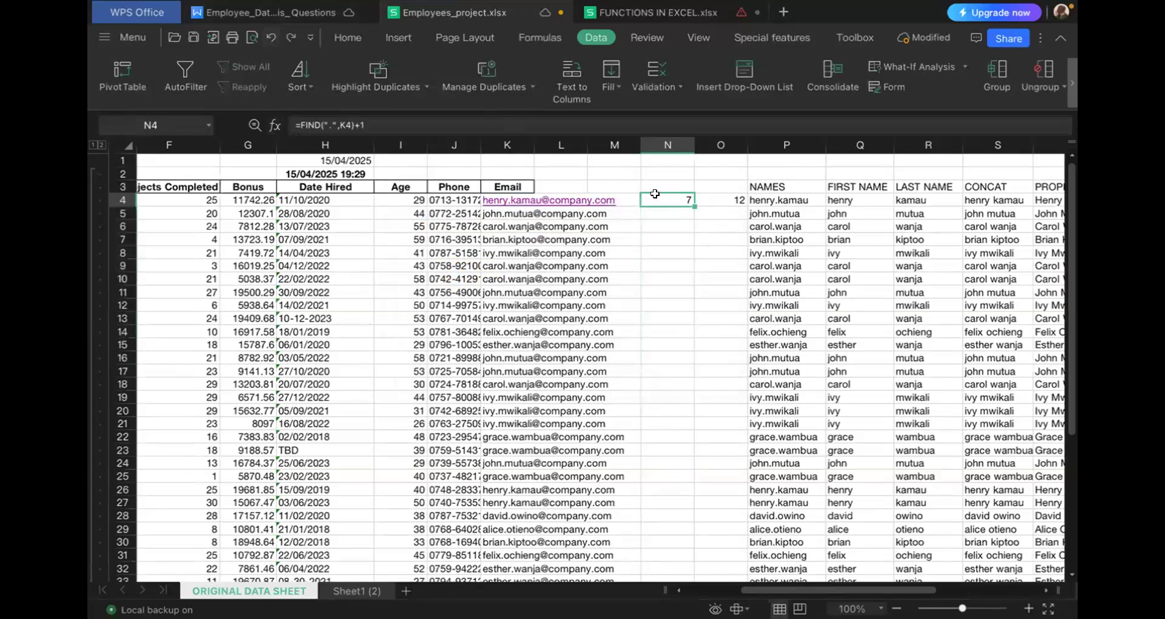
- Fill the dot-position formula from N4 down to N53
left_click_drag(690, 199, 668, 364)
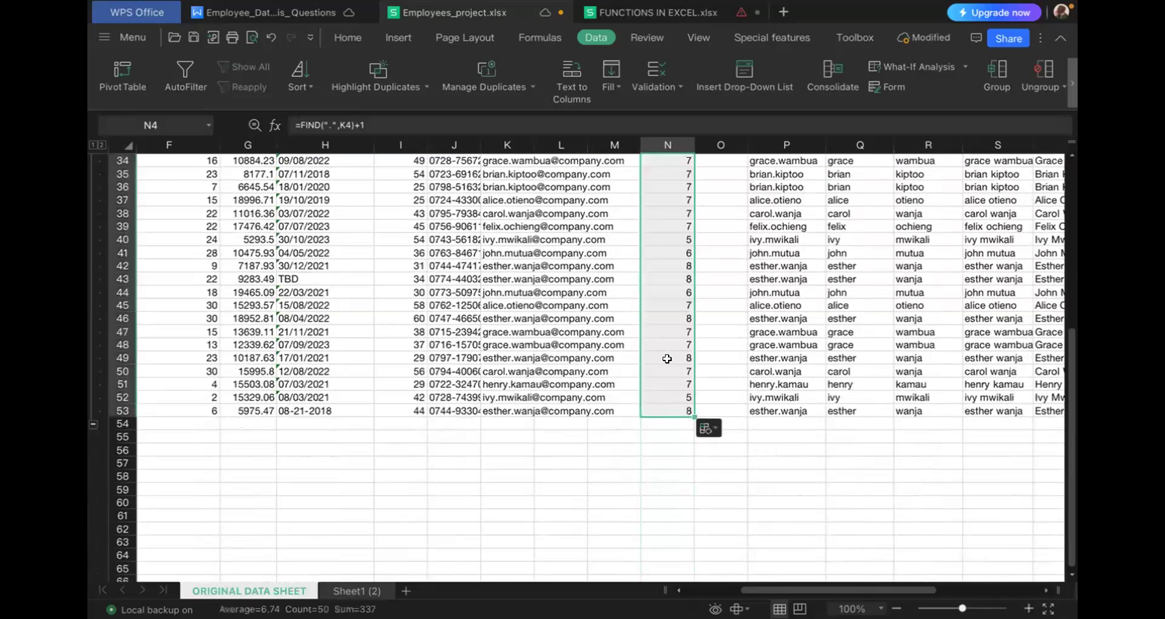
scroll(668, 361, "up", 4)
scroll(667, 359, "up", 7)
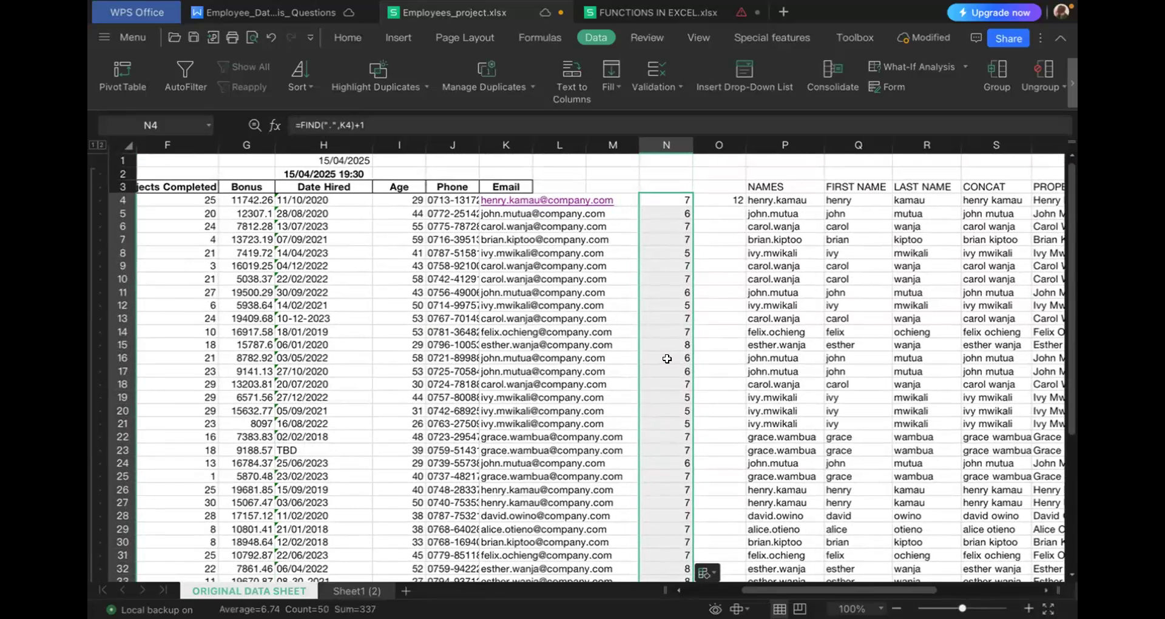
- Fill the @-position formula from O4 down to O53 and insert one empty column to the right of column O
left_click(715, 202)
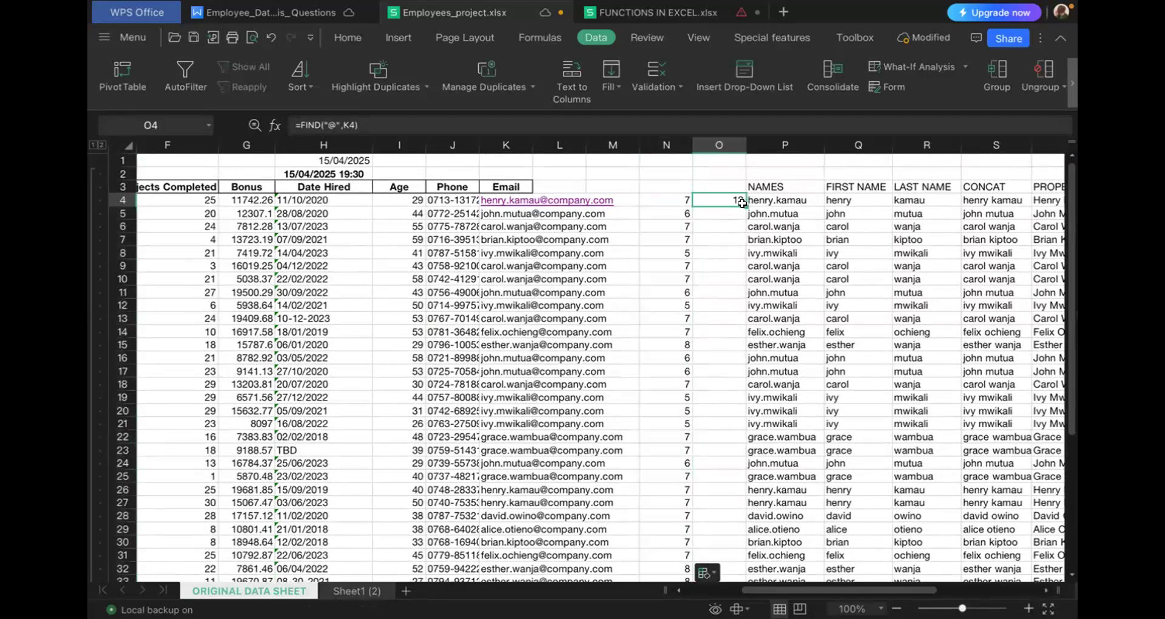
left_click_drag(741, 301, 729, 487)
scroll(729, 486, "down", 4)
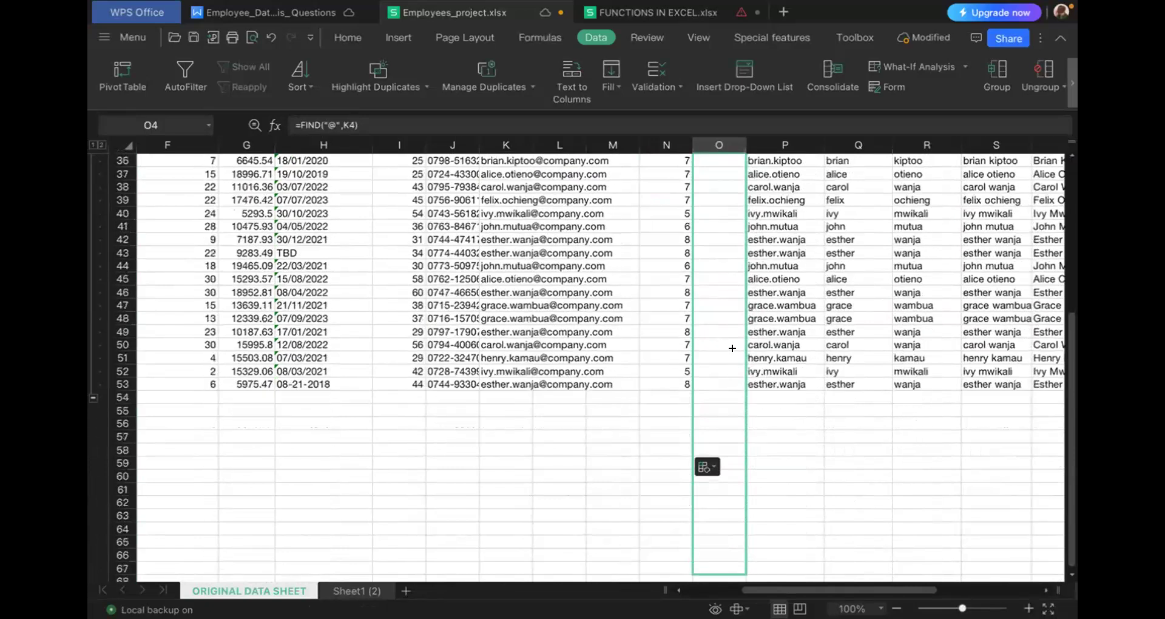
mouse_move(732, 299)
left_mouse_down()
mouse_move(734, 371)
mouse_move(732, 302)
left_mouse_up()
scroll(726, 369, "up", 14)
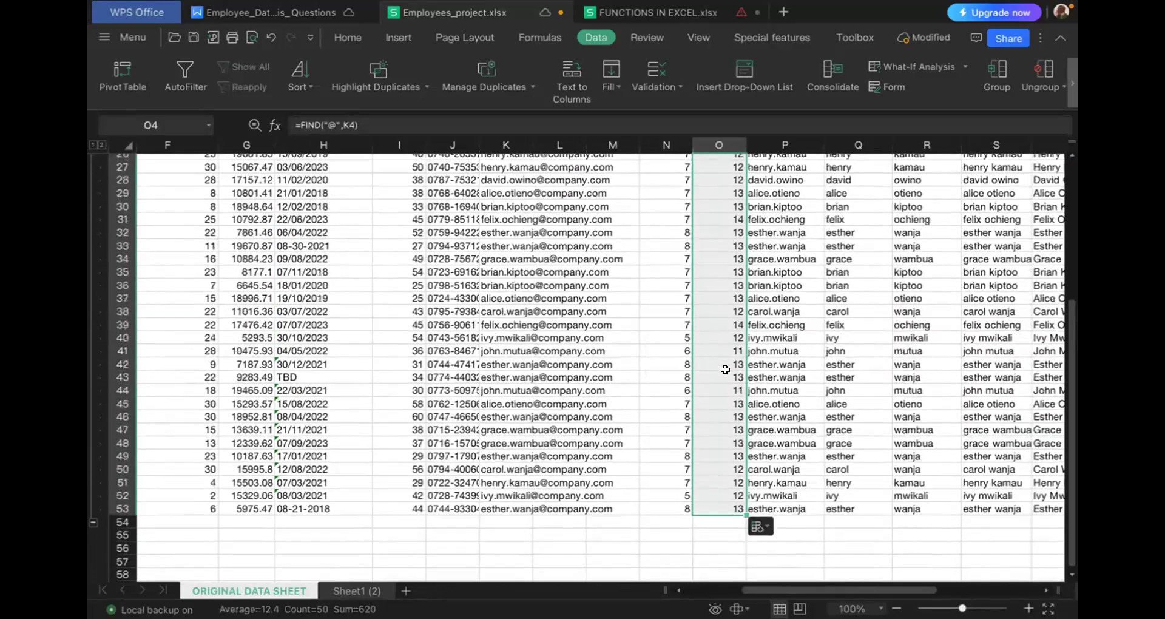
right_click(723, 147)
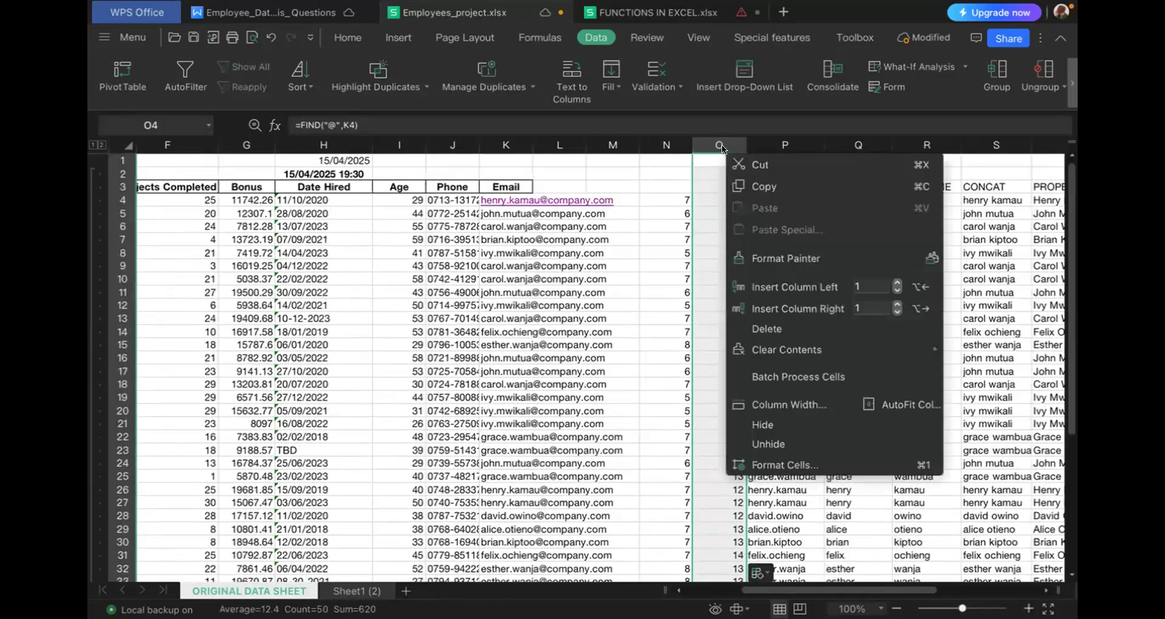
left_click(807, 307)
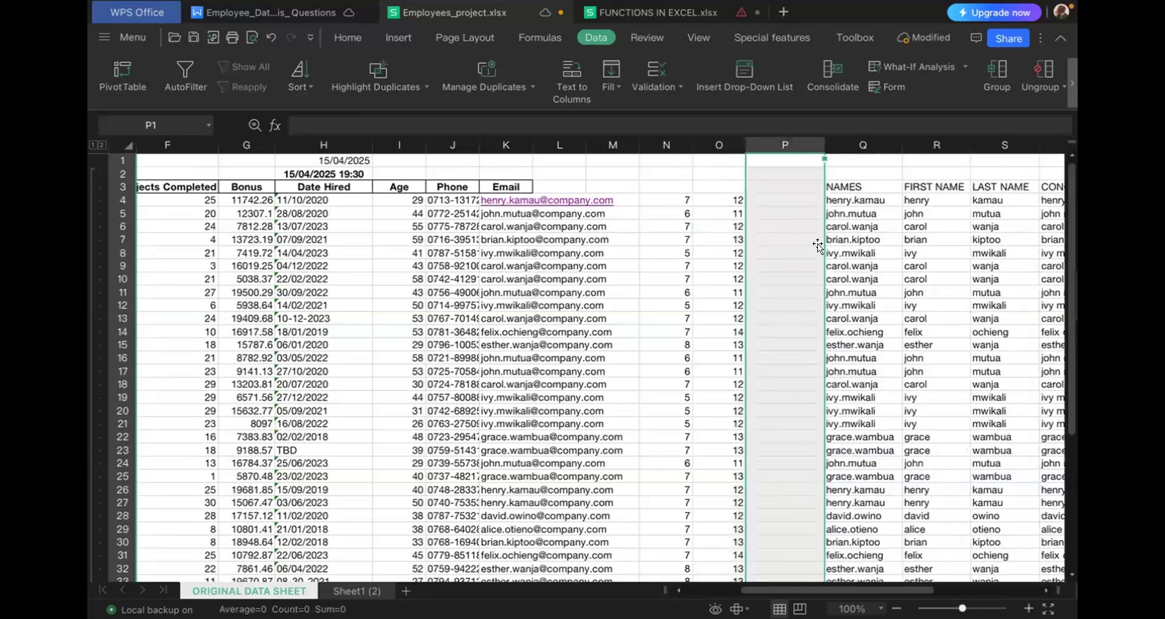
- Enter =MID(K4,N4,O4-7) in P4 to extract the last name from the email
left_click(761, 201)
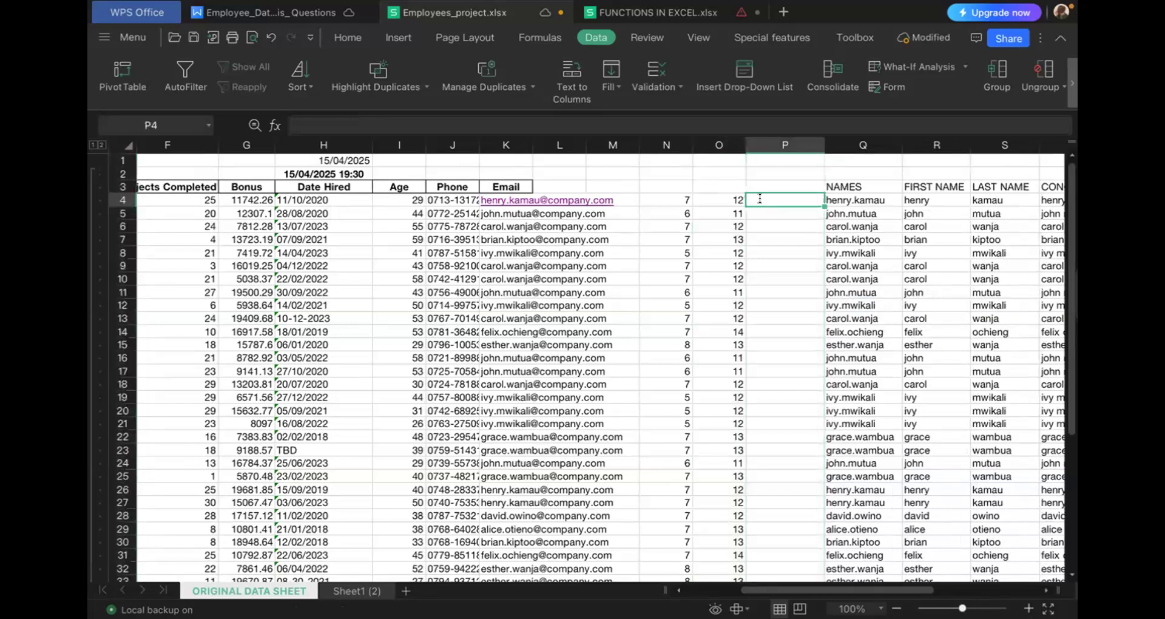
type("=mi")
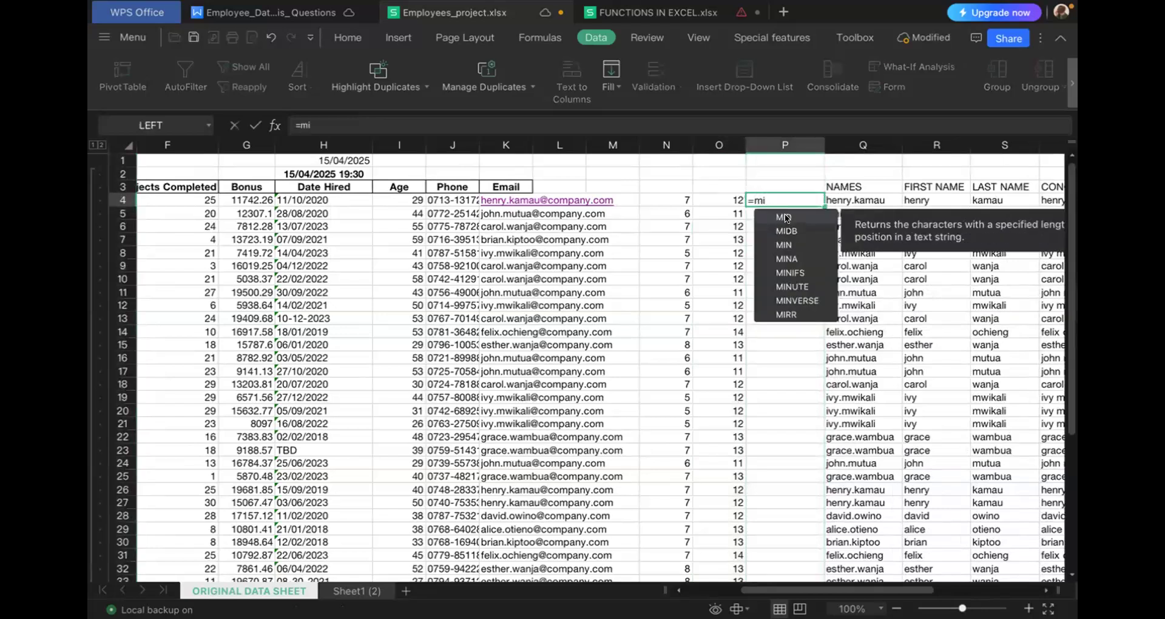
double_click(784, 217)
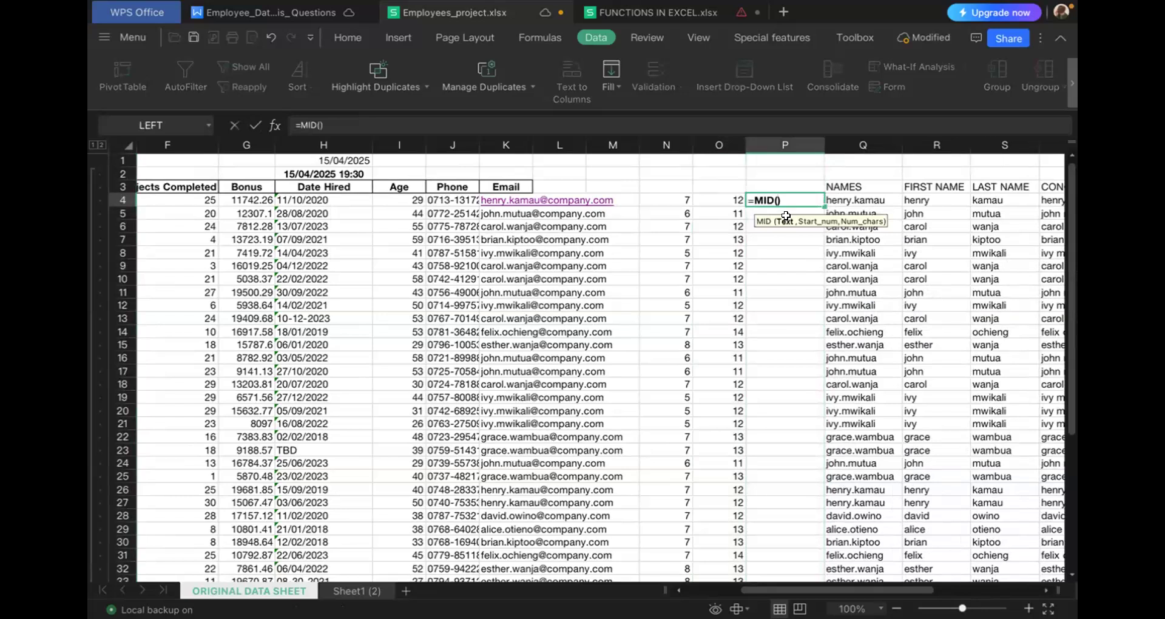
left_click(496, 198)
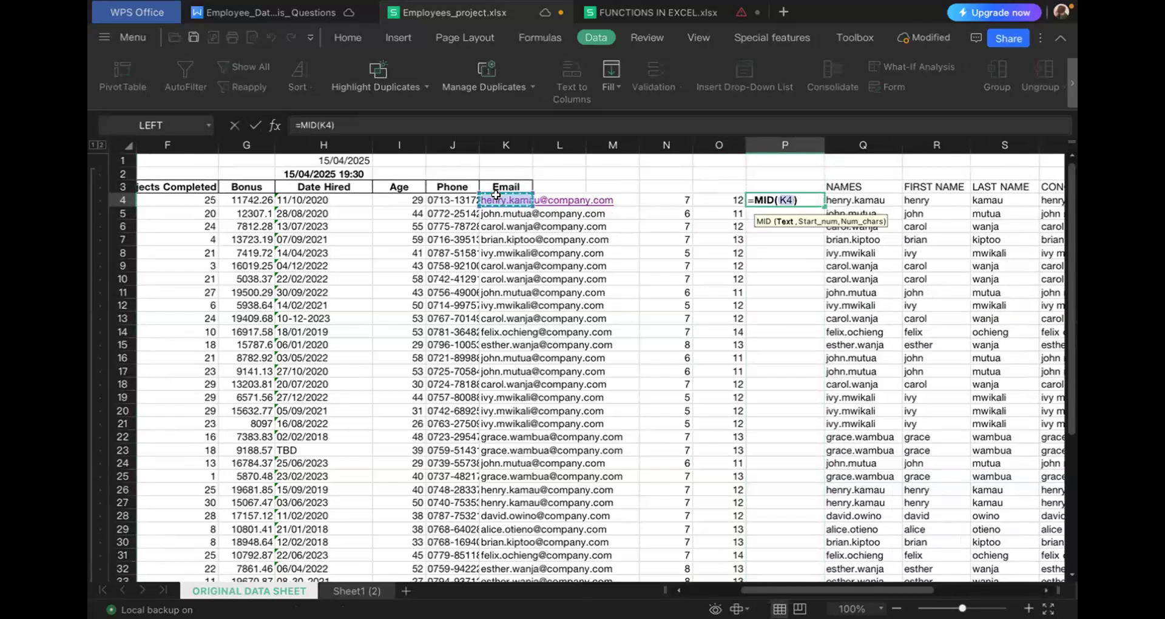
type(",")
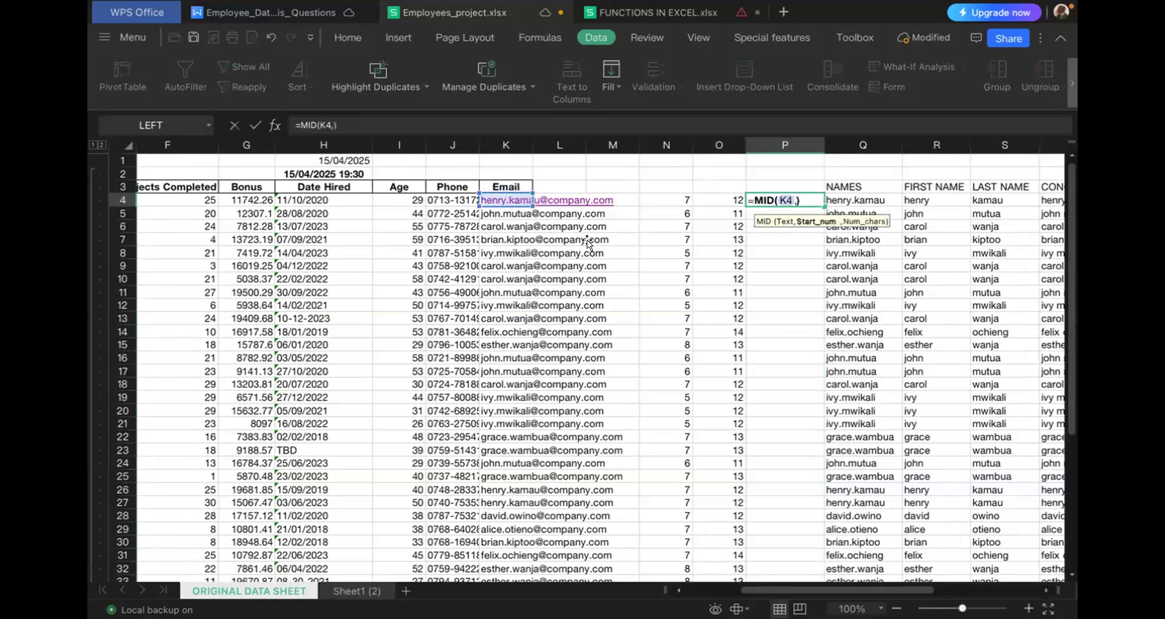
left_click(669, 203)
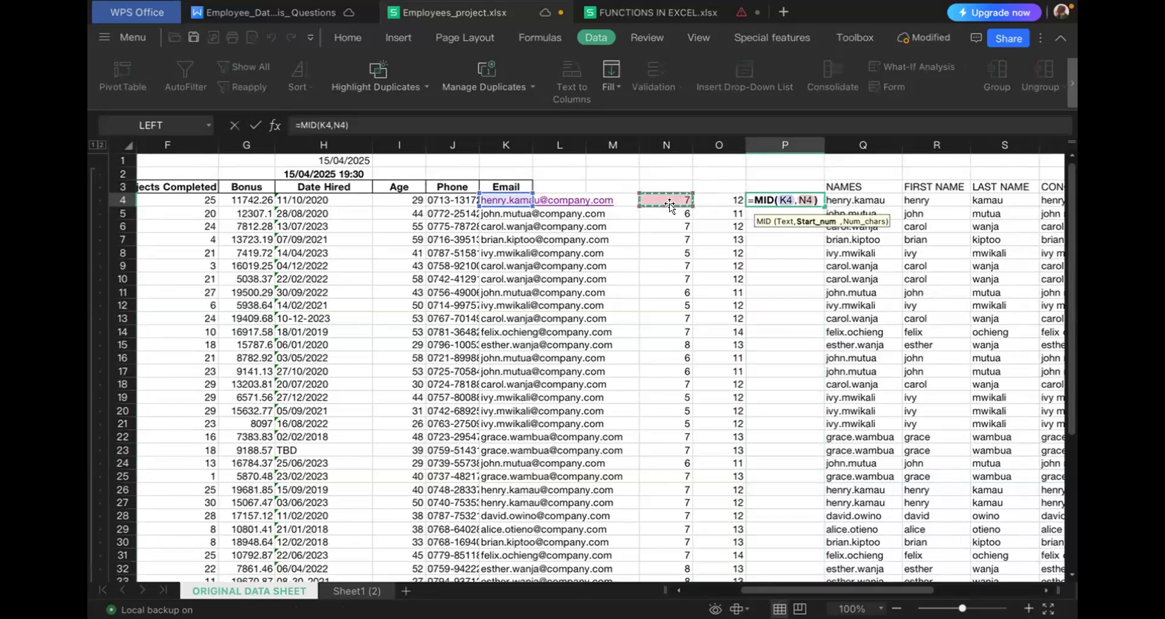
type(",")
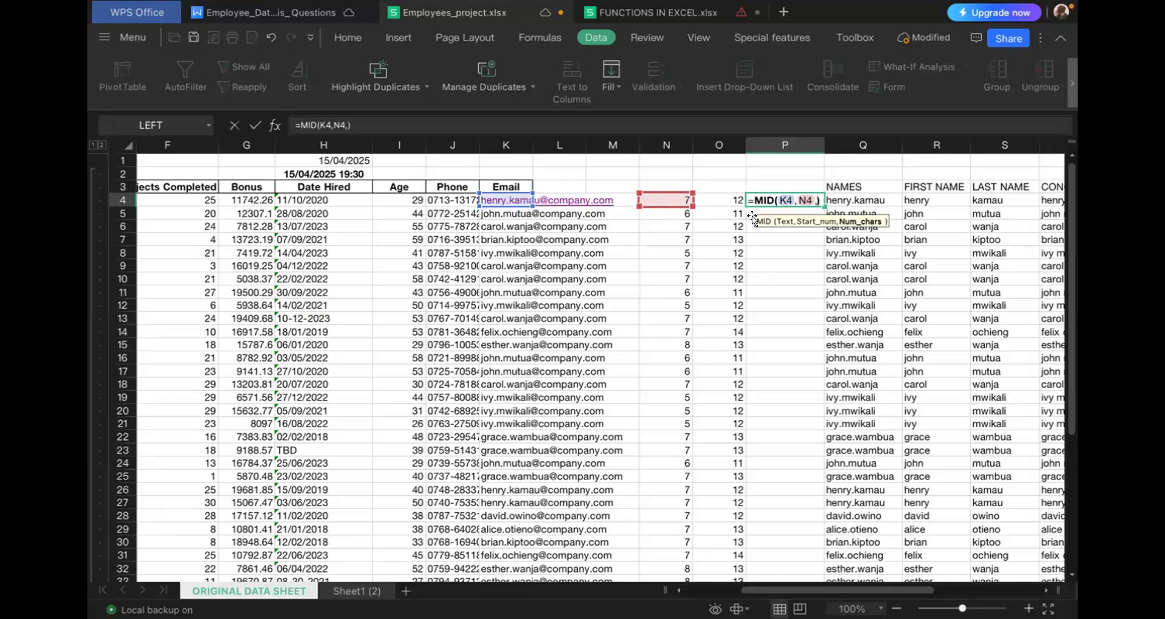
left_click(723, 198)
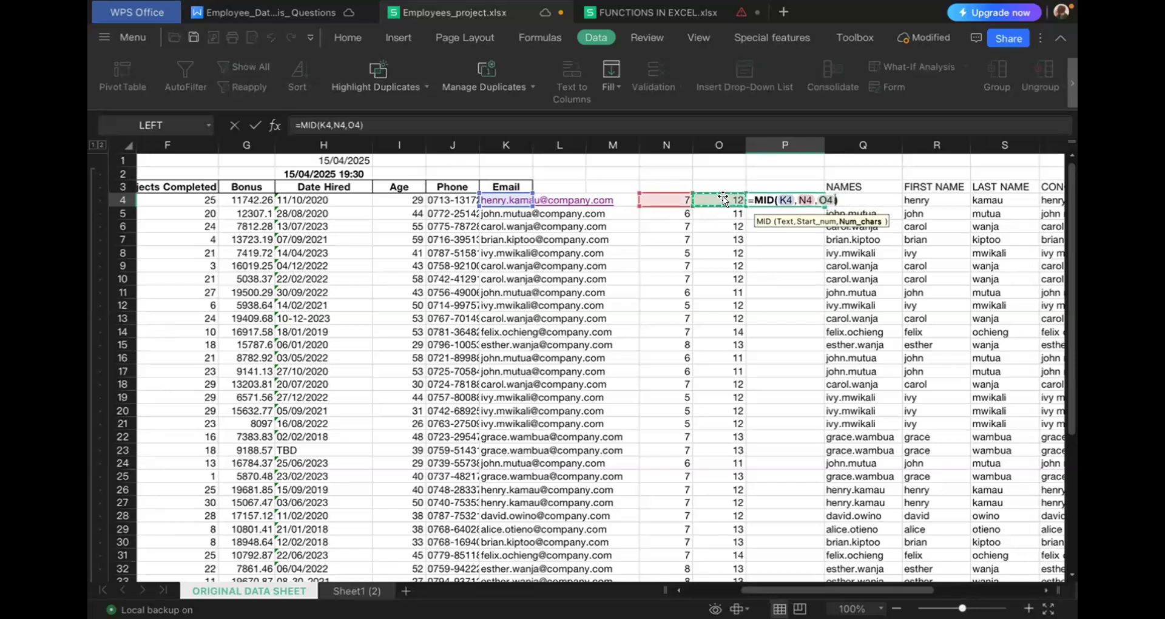
type("-7")
key("Return")
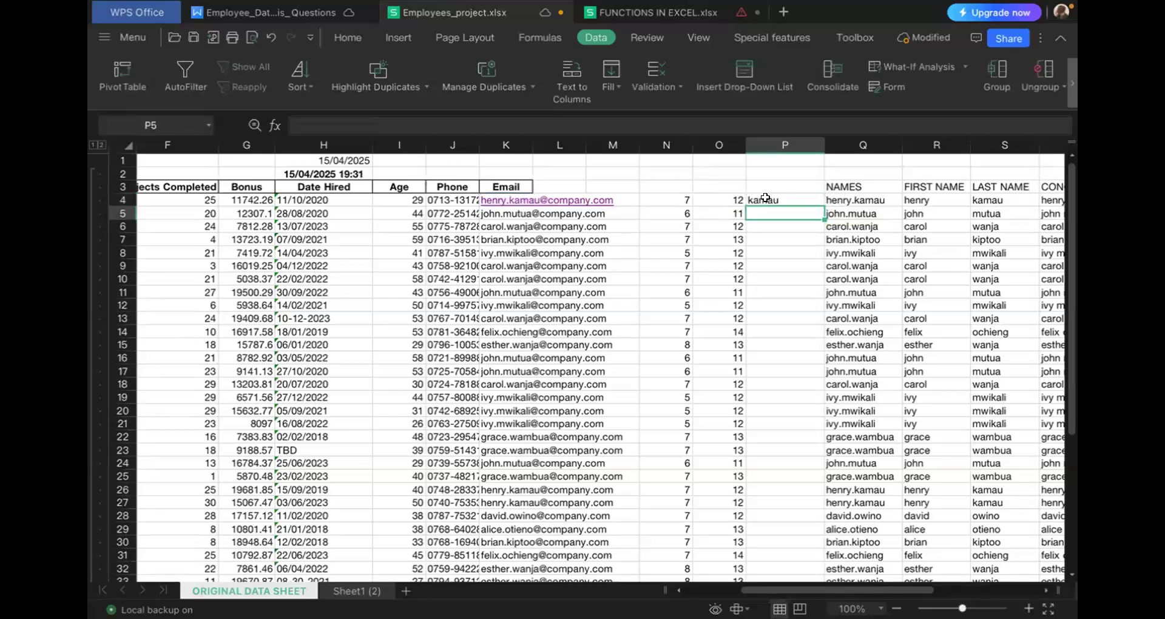
- Fill the MID formula from P4 down to P53 and review the extracted last names
left_click(765, 198)
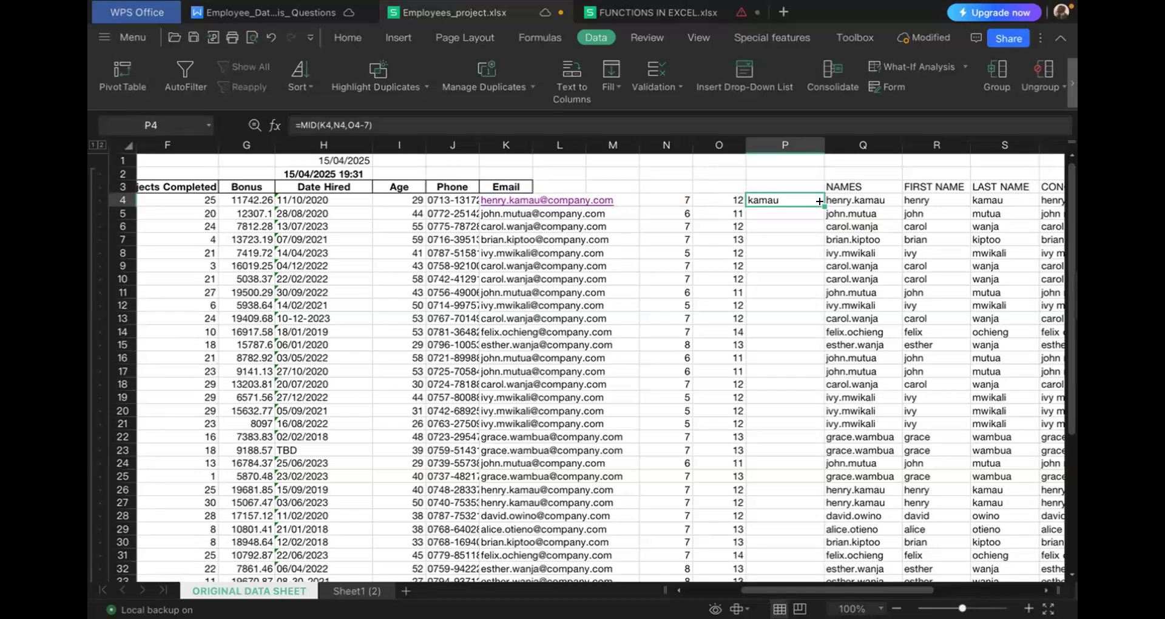
left_click_drag(817, 239, 809, 468)
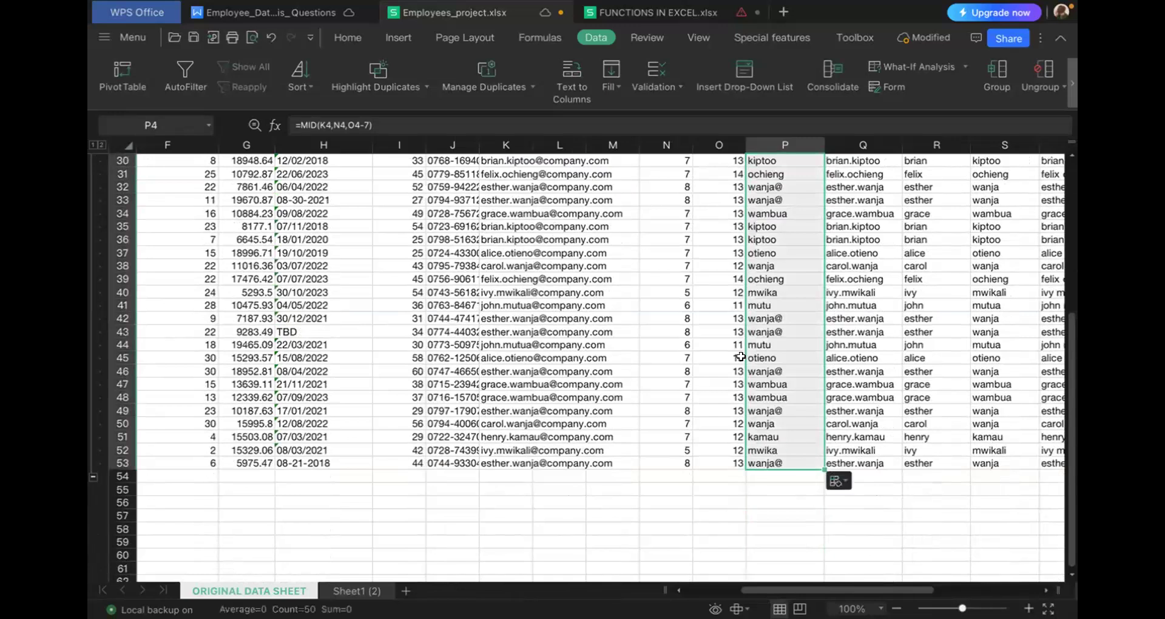
scroll(801, 306, "up", 4)
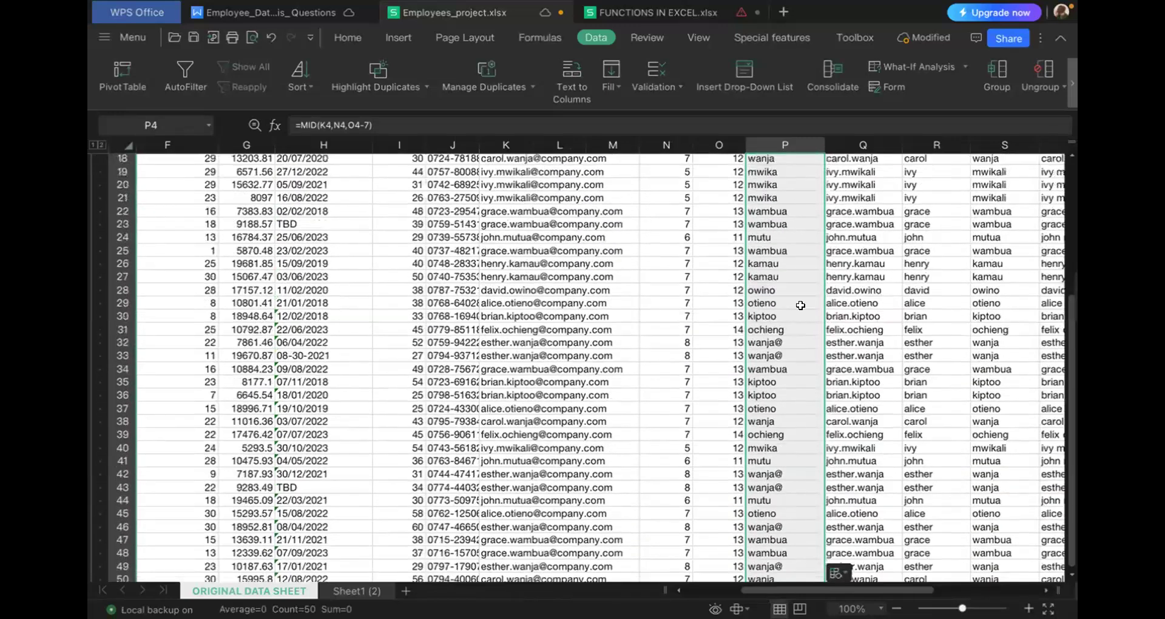
scroll(800, 305, "up", 4)
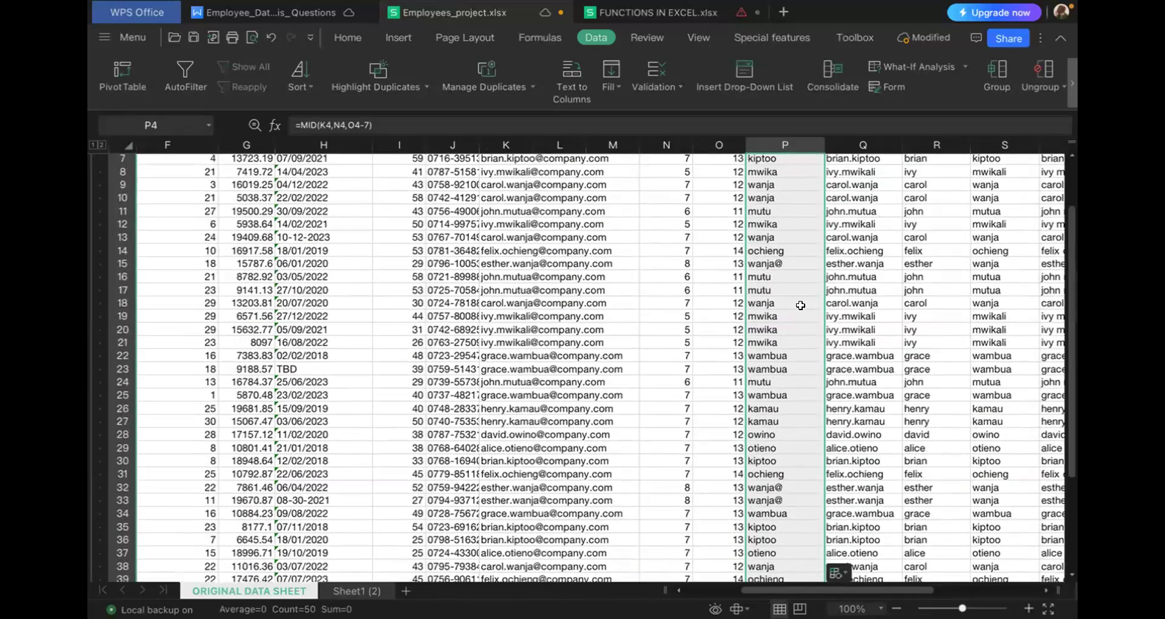
scroll(800, 305, "up", 2)
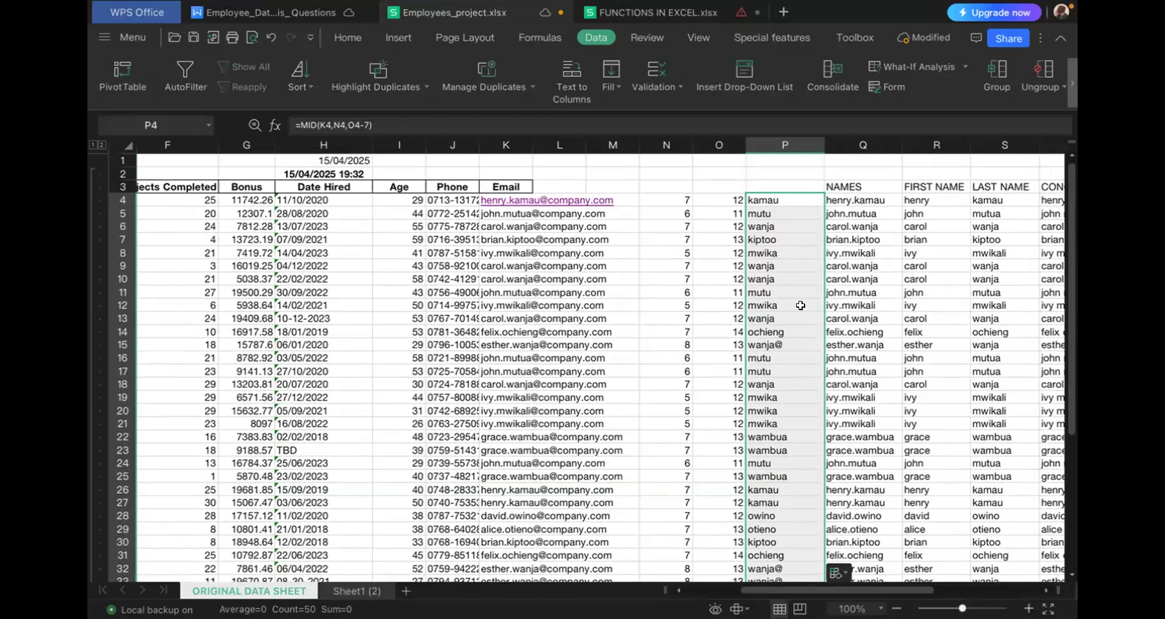
- Replace the fixed 7 in P4's formula with N4 so it reads =MID(K4,N4,O4-N4)
left_click(767, 196)
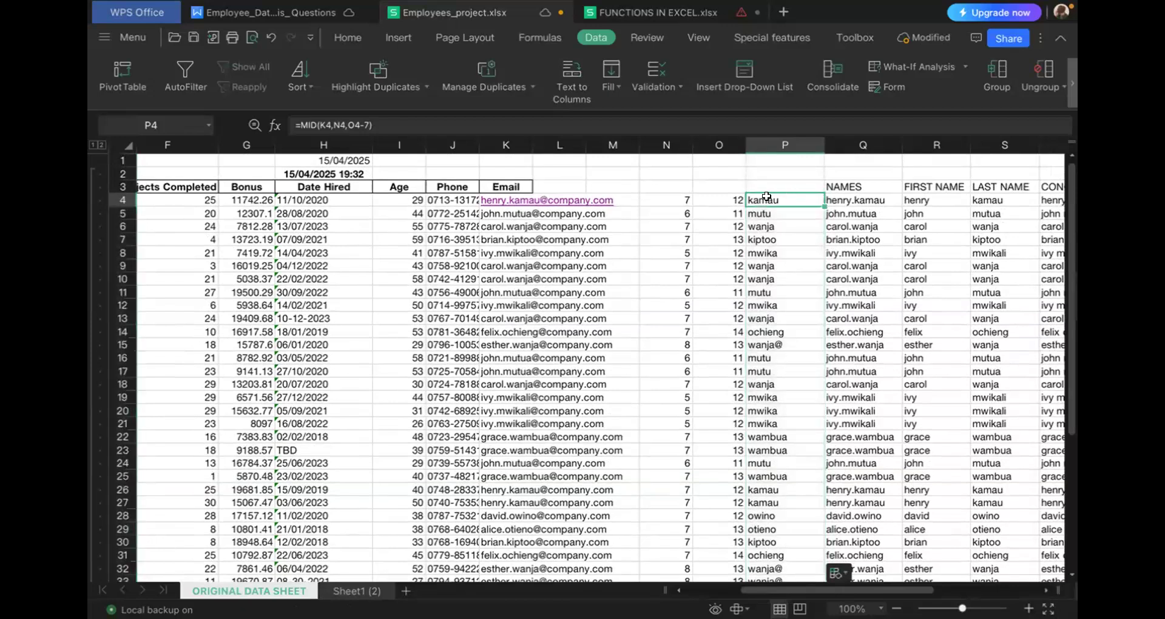
left_click(367, 120)
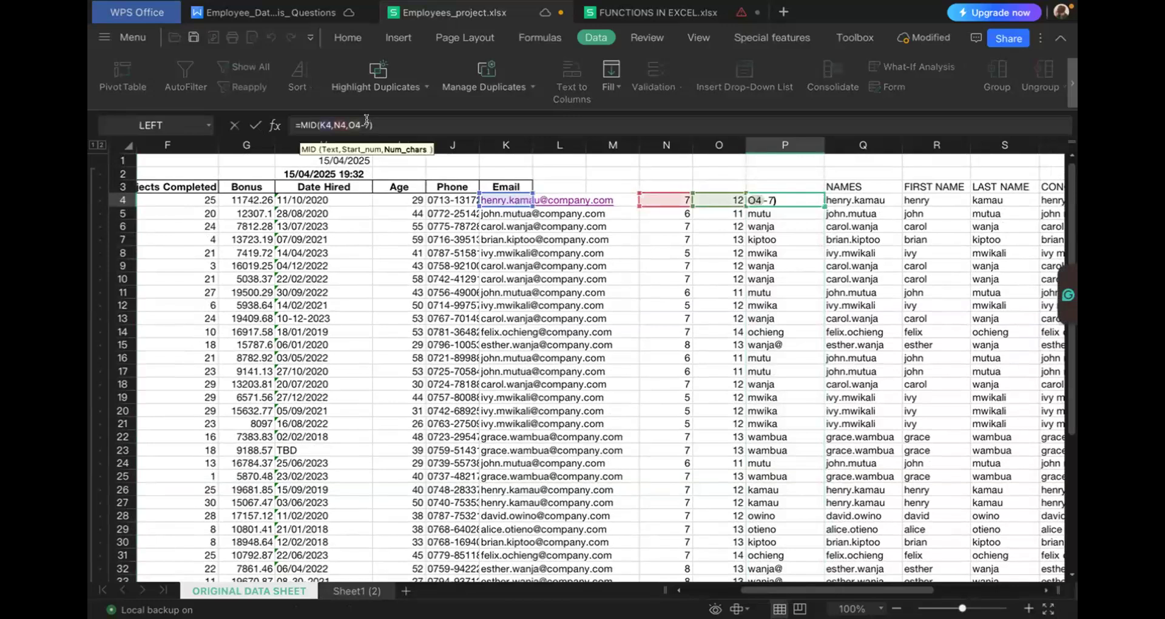
key("BackSpace")
left_click(663, 195)
key("Return")
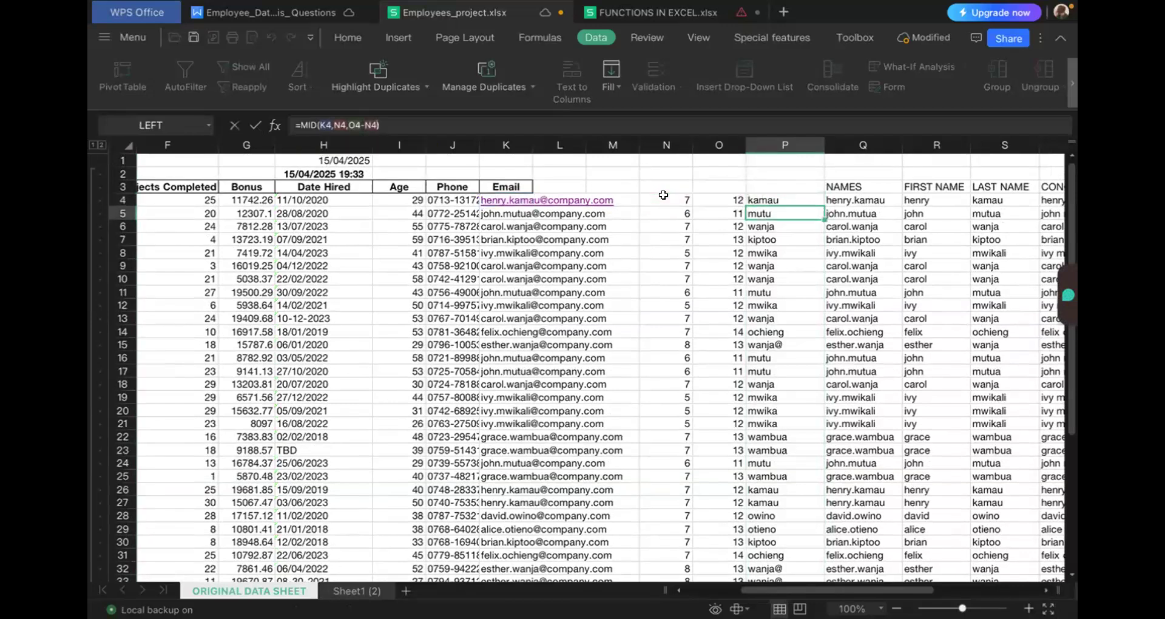
- Fill the corrected last-name formula from P4 down to P53
left_click(784, 203)
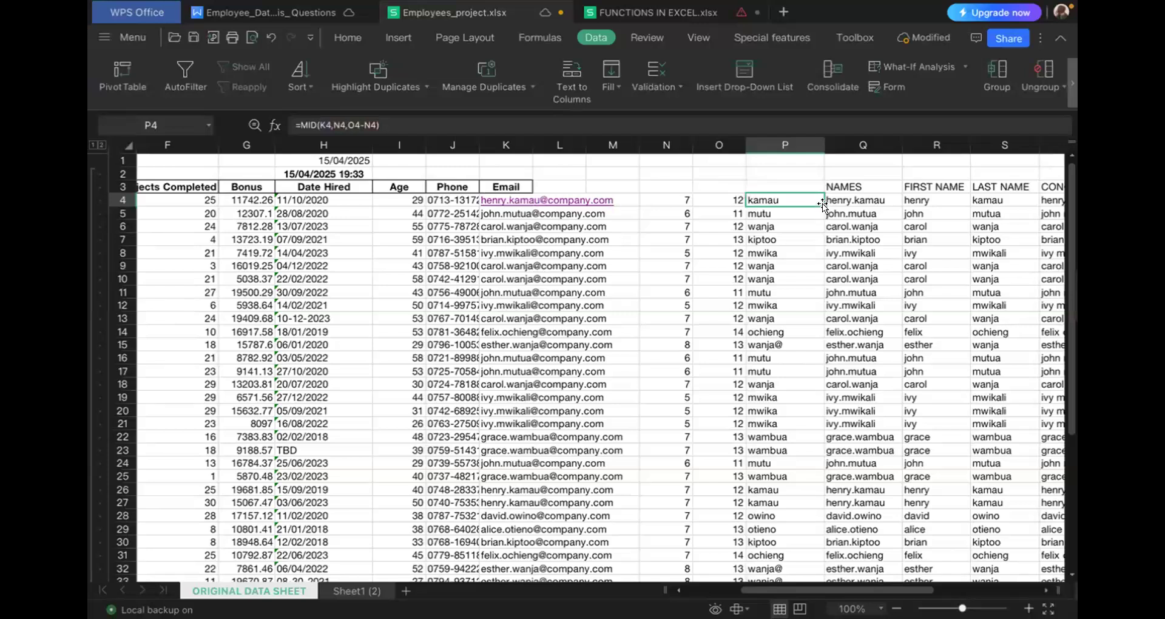
left_click_drag(823, 206, 816, 571)
left_click_drag(795, 481, 807, 410)
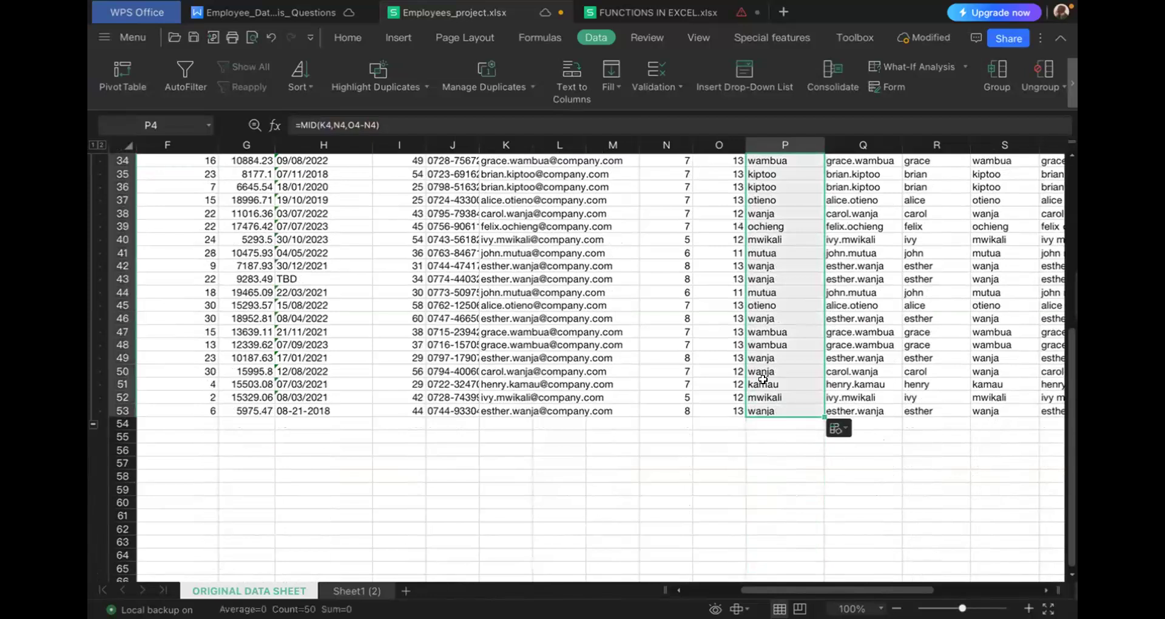
scroll(763, 380, "up", 11)
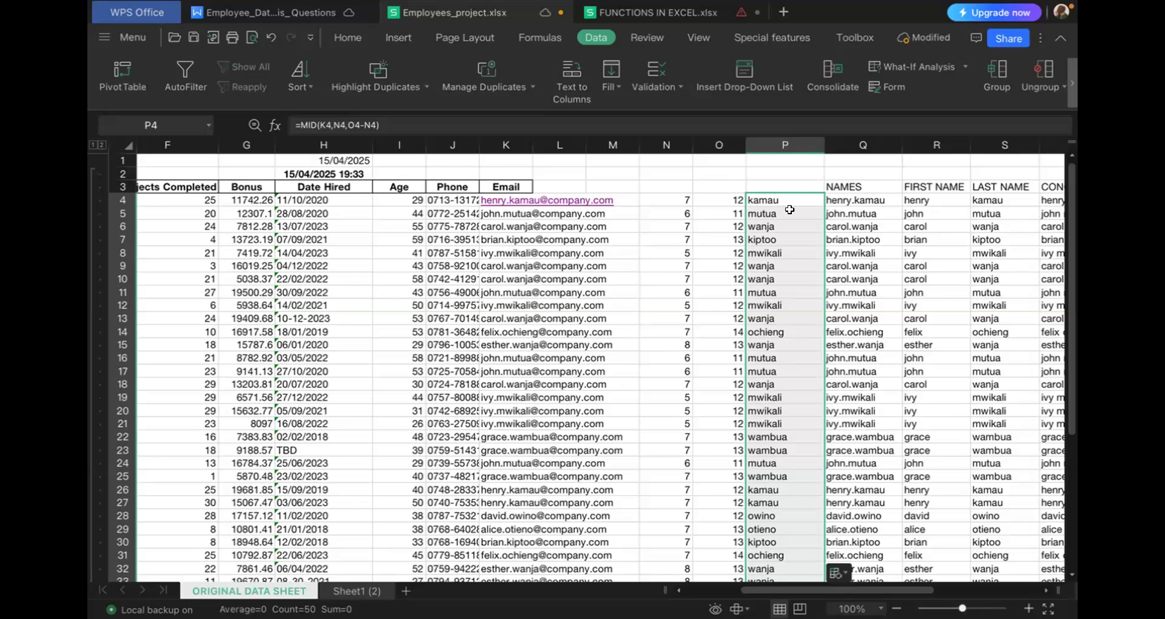
- Delete the helper columns P, O and N
right_click(779, 142)
left_click(827, 331)
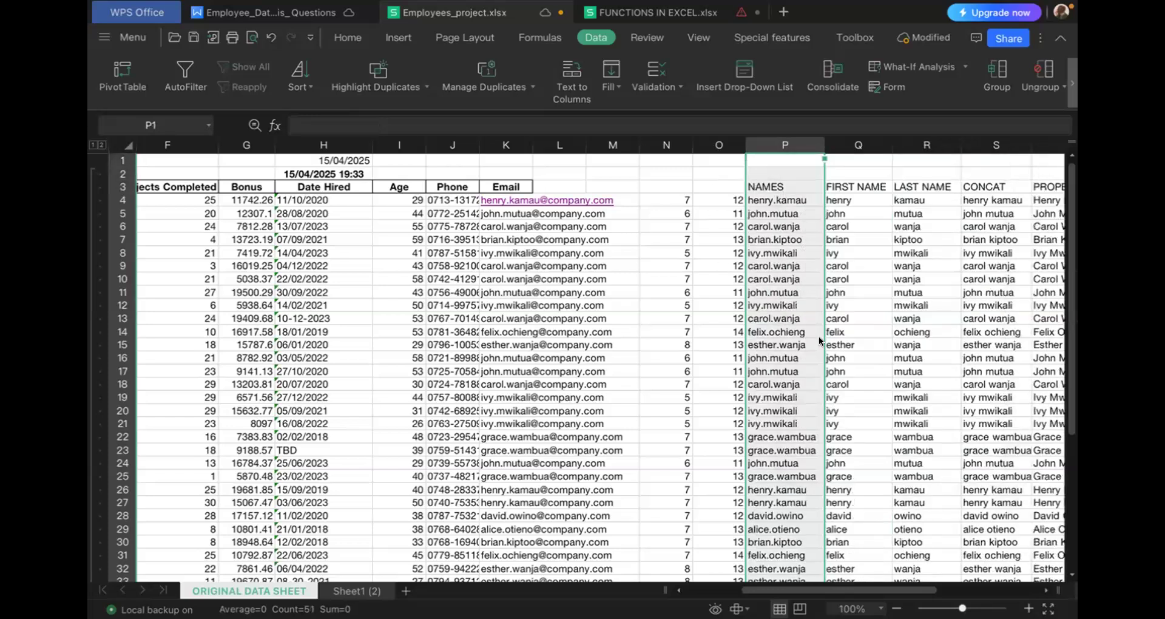
right_click(714, 144)
key("Escape")
key("ctrl+minus")
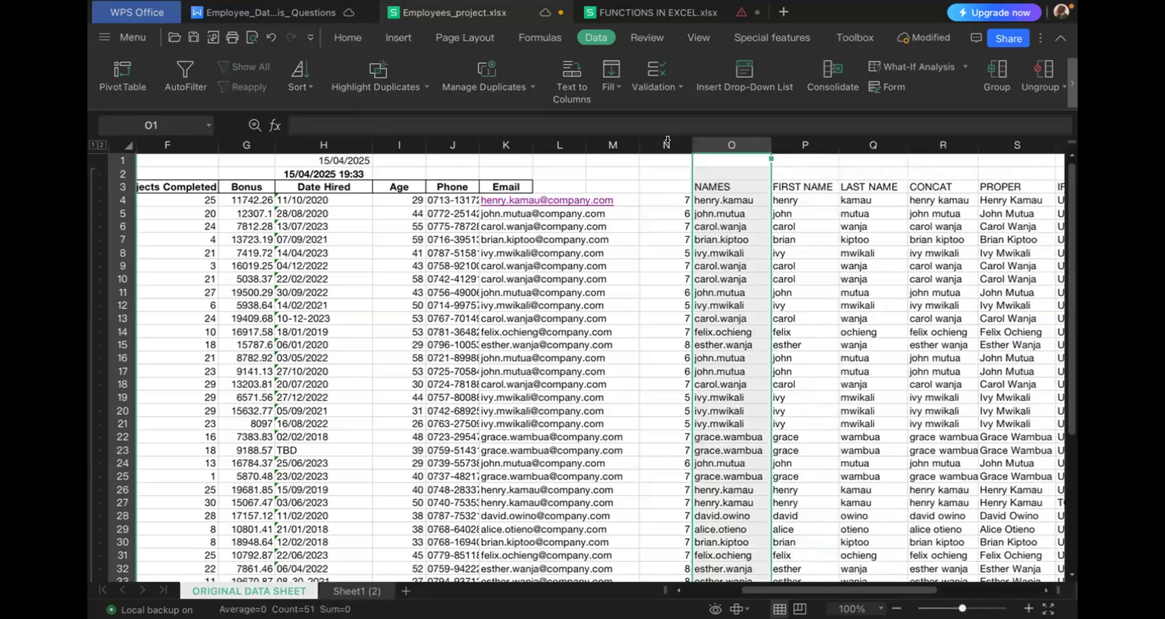
right_click(671, 146)
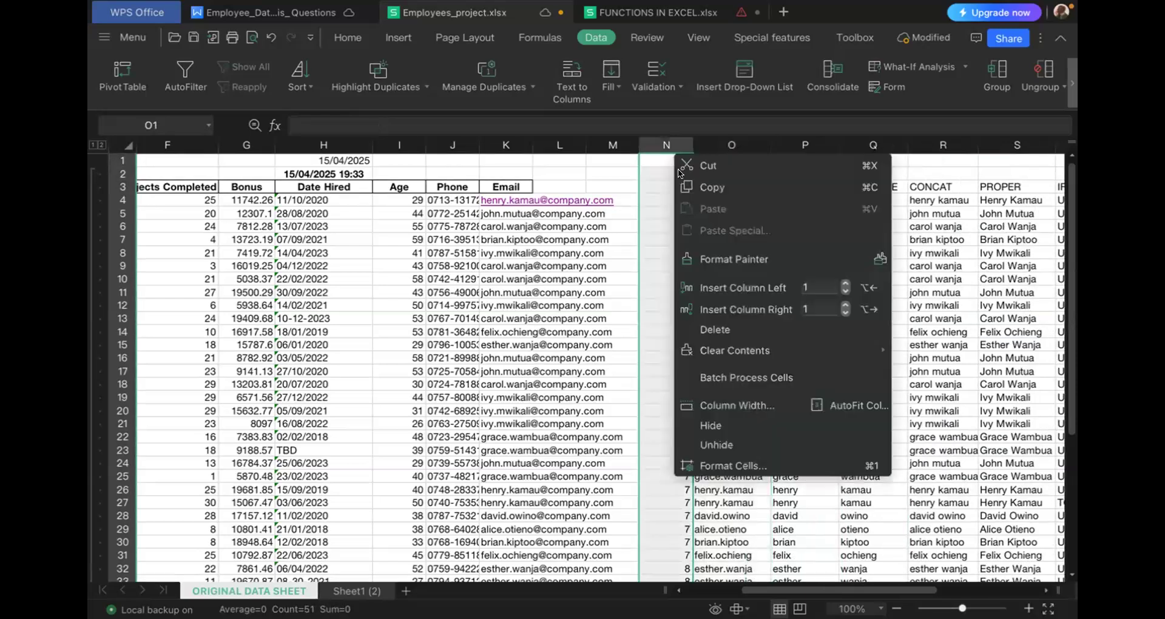
left_click(717, 330)
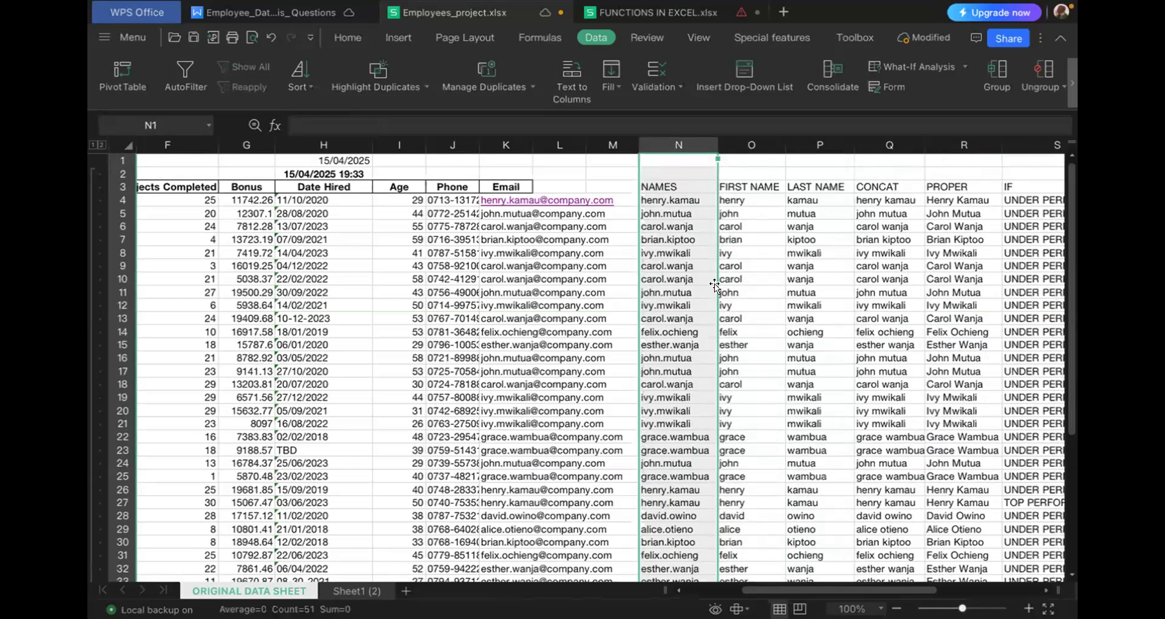
- Insert one empty column to the right of the NAMES column and select its row 4 cell
scroll(715, 285, "right", 2)
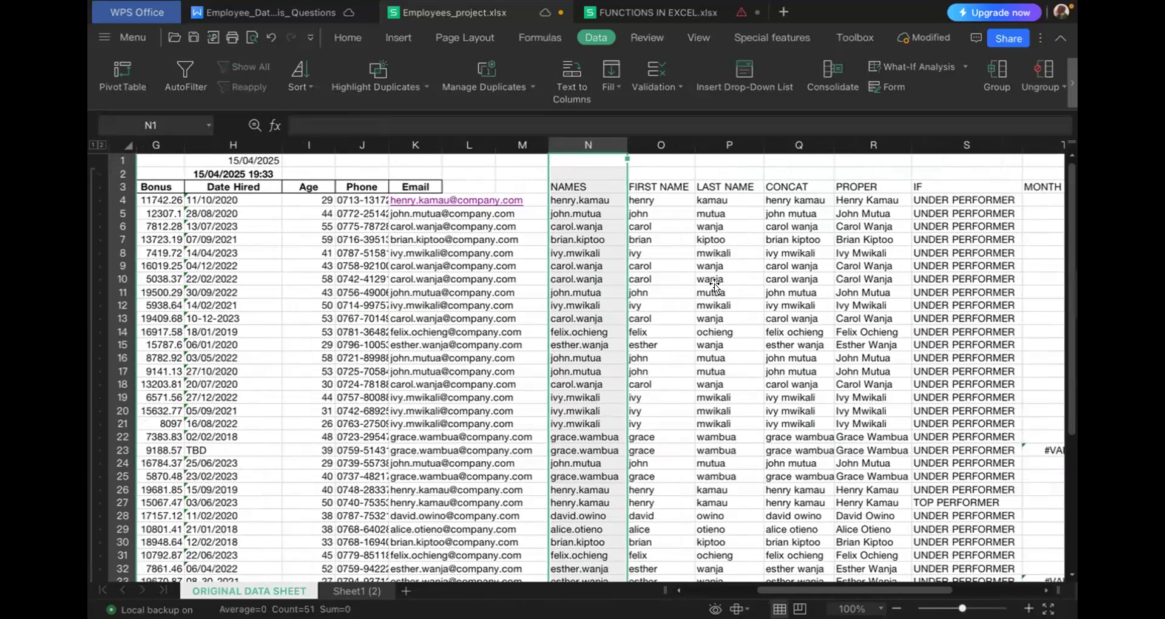
scroll(778, 299, "right", 3)
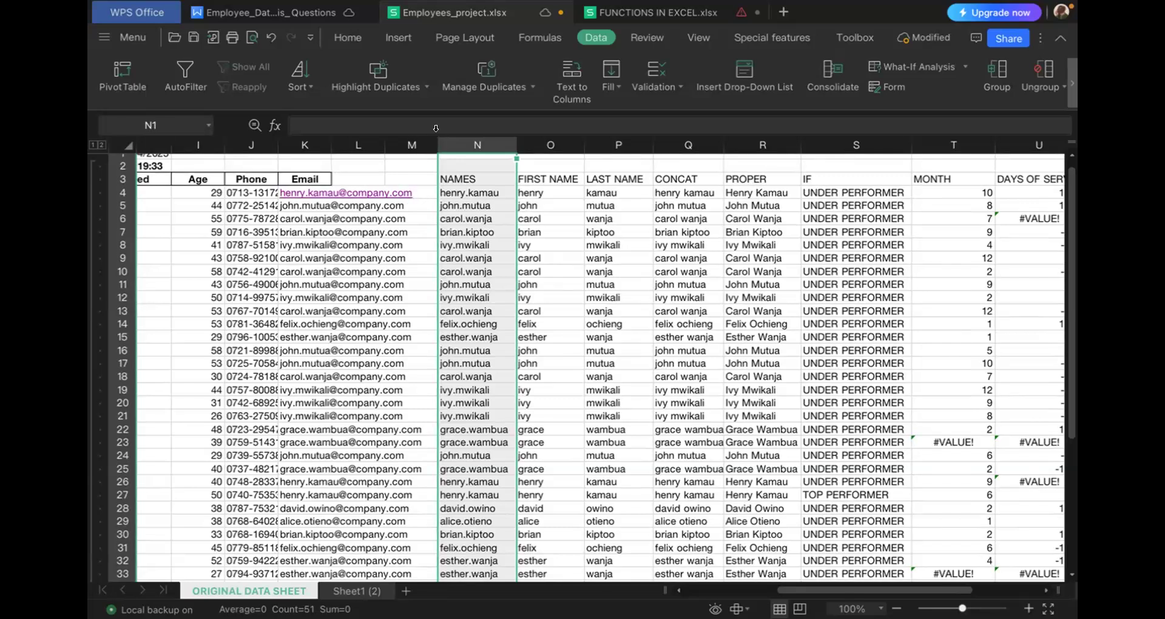
right_click(480, 154)
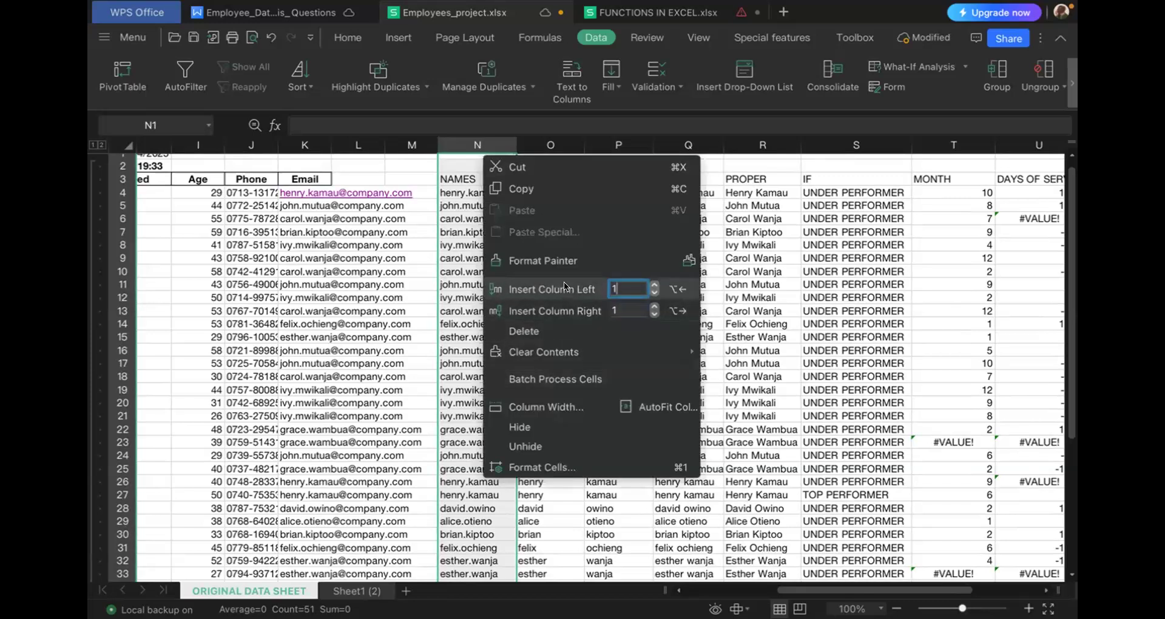
left_click(562, 309)
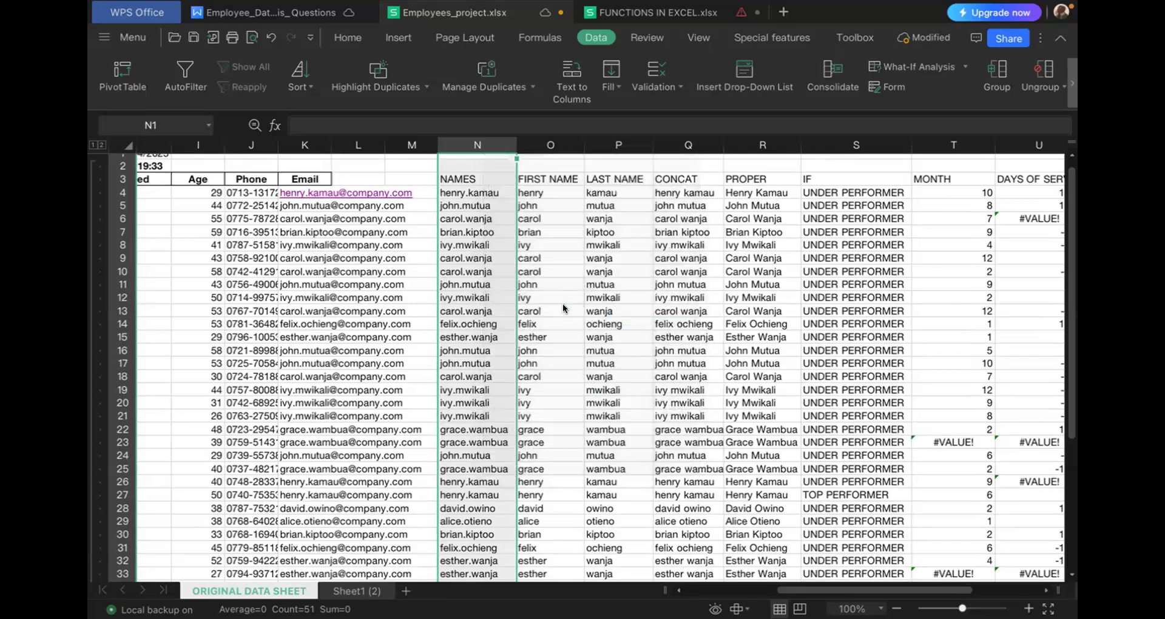
left_click(529, 182)
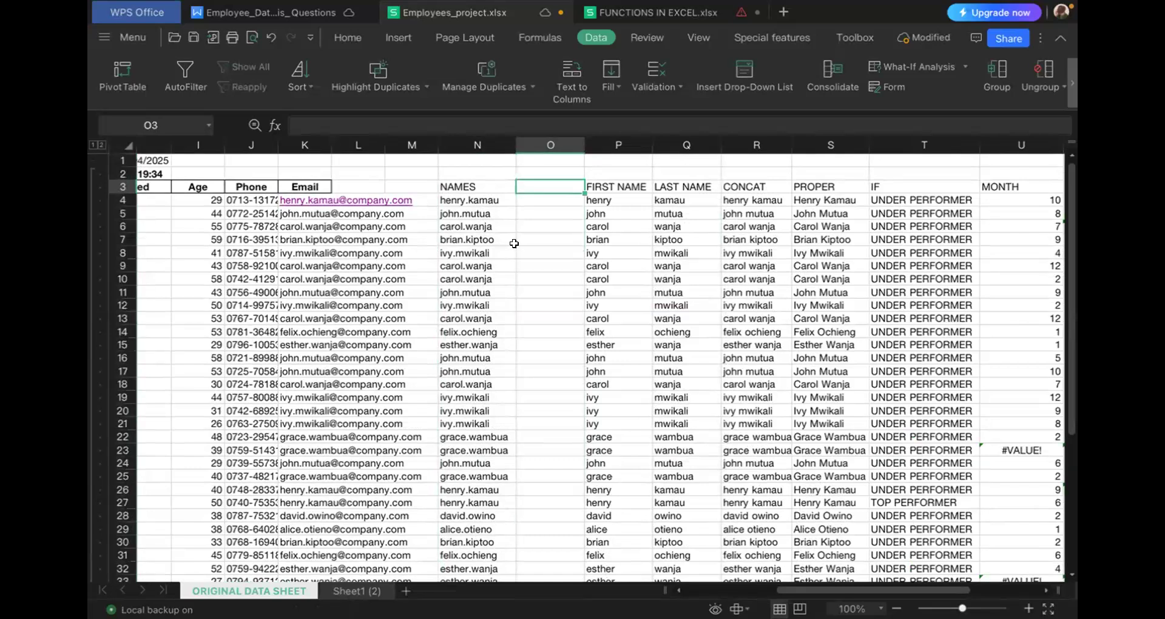
left_click(531, 202)
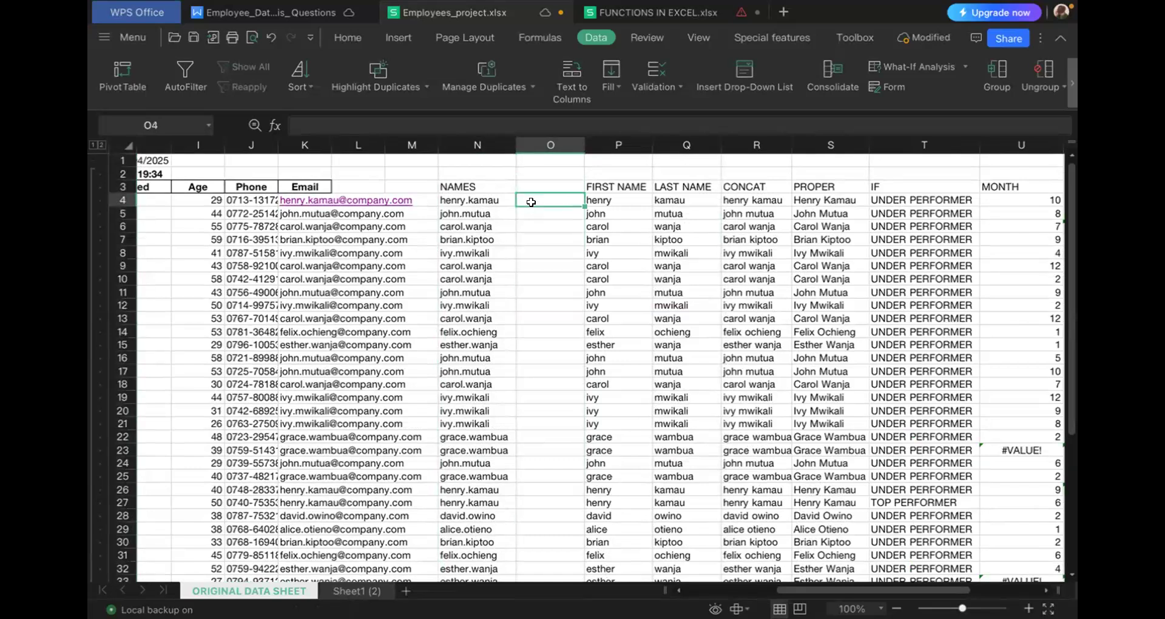
- Undo the column insertion and the deletions of columns N, O and P, and select P4
key("ctrl+z")
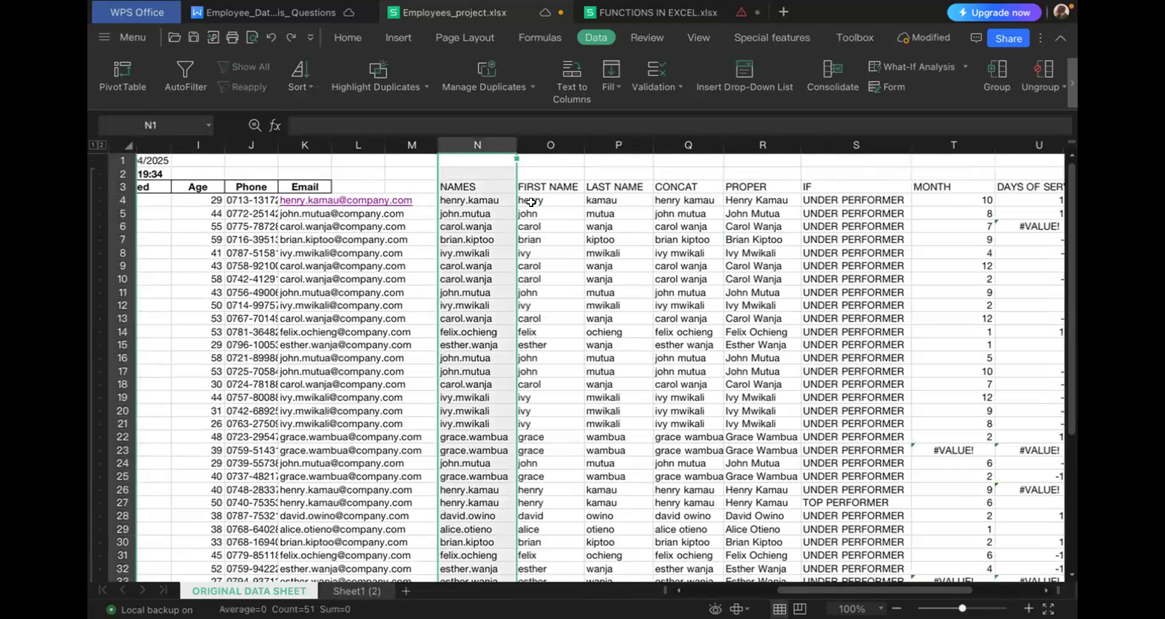
key("ctrl+z")
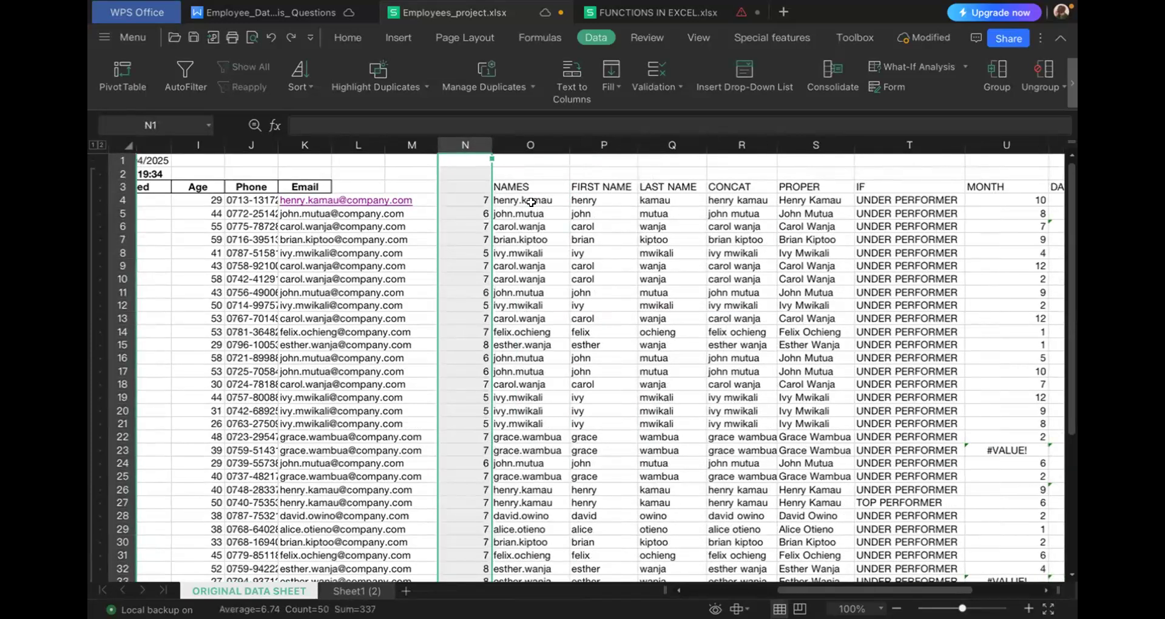
key("ctrl+y")
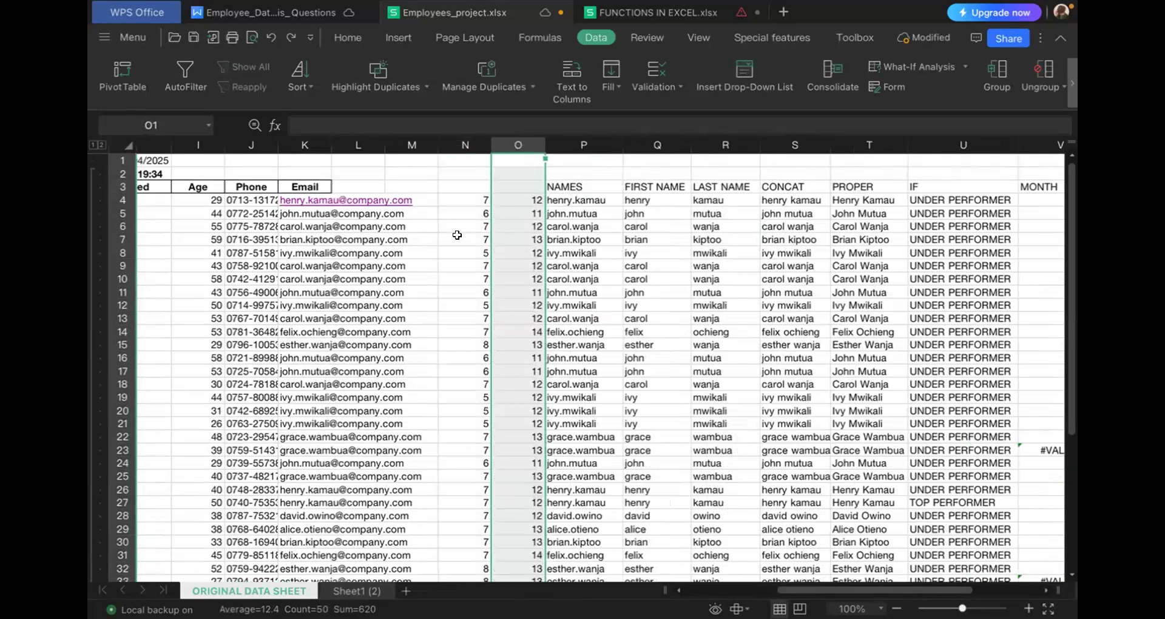
key("ctrl+y")
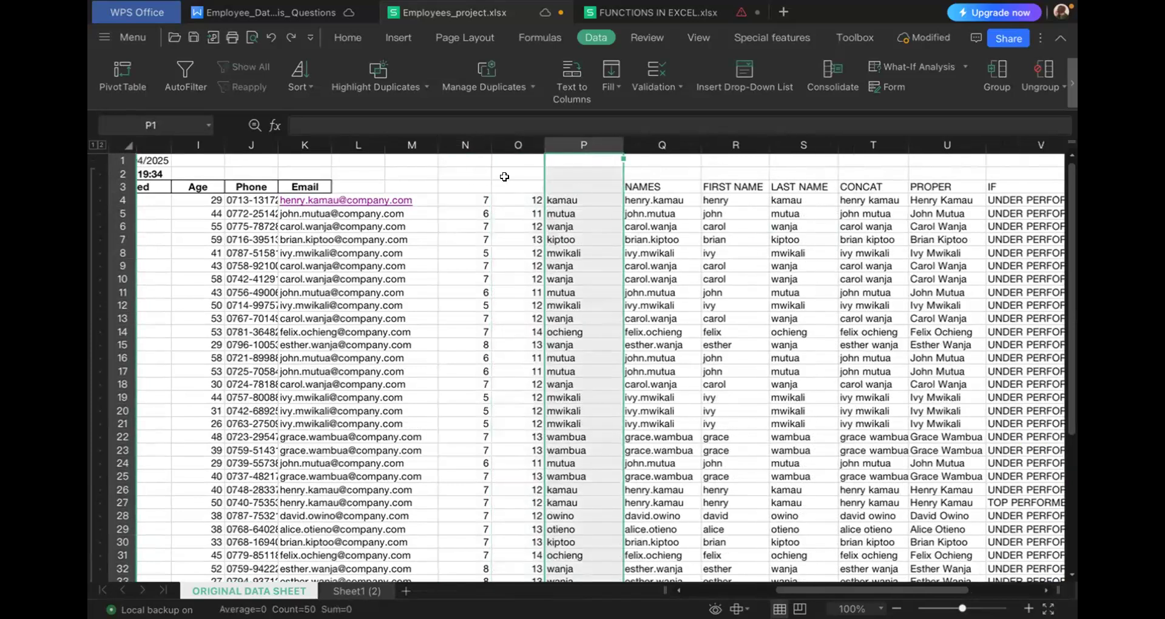
left_click(576, 203)
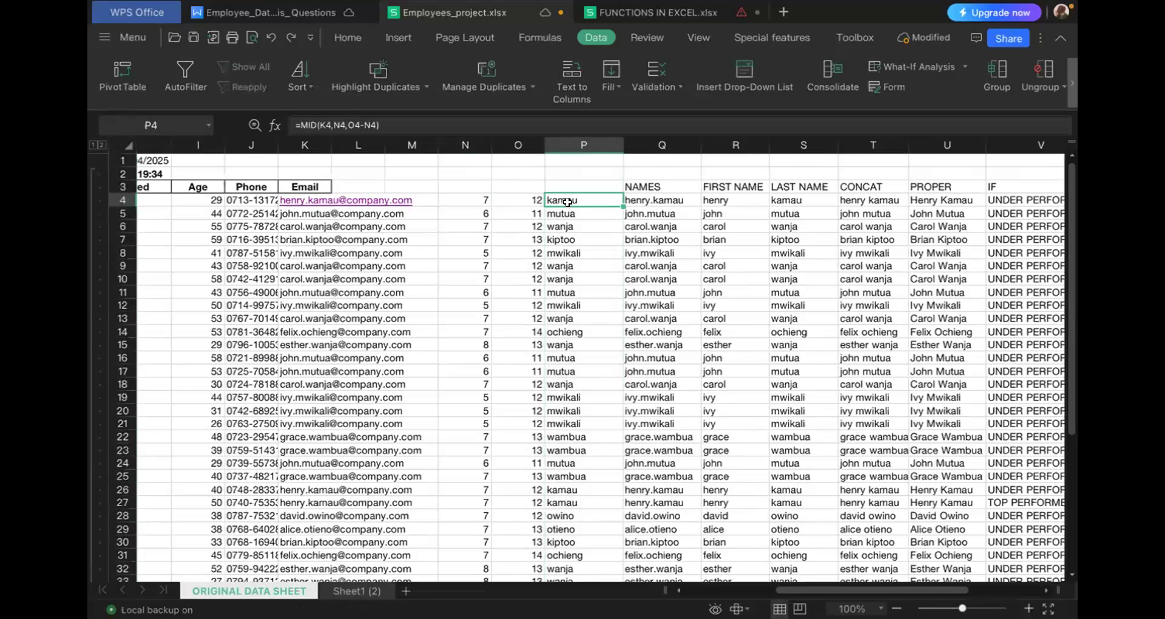
- Replace N4 in the length argument of P4's MID formula with the expression FIND(".",K4)+1 copied from cell N4
left_click(453, 195)
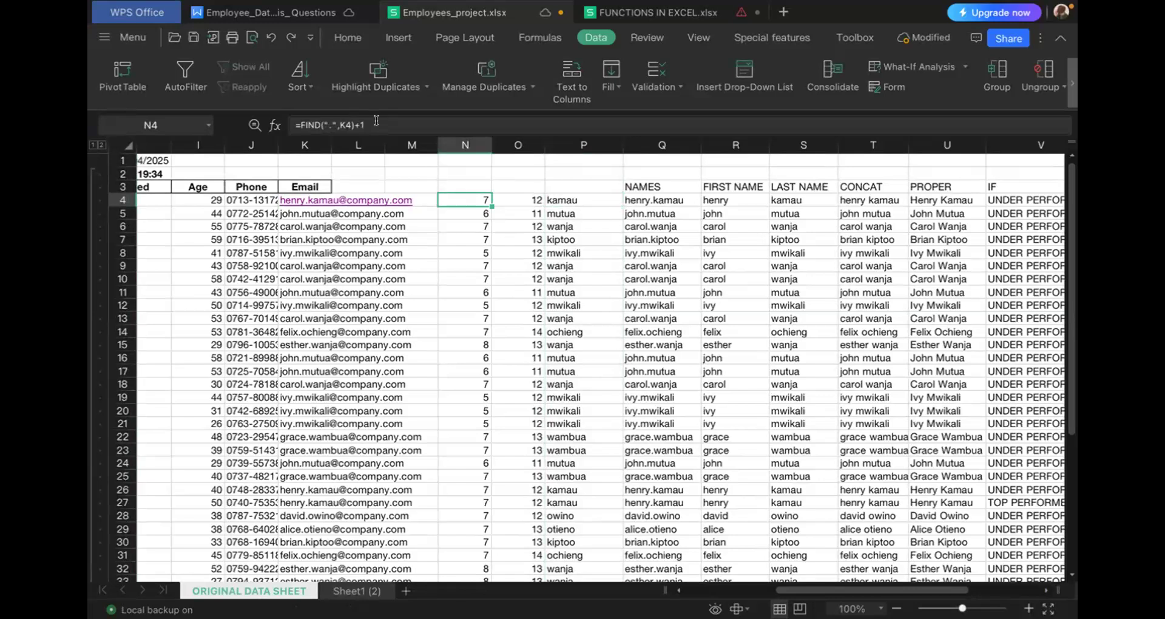
left_click_drag(377, 121, 279, 124)
key("ctrl+c")
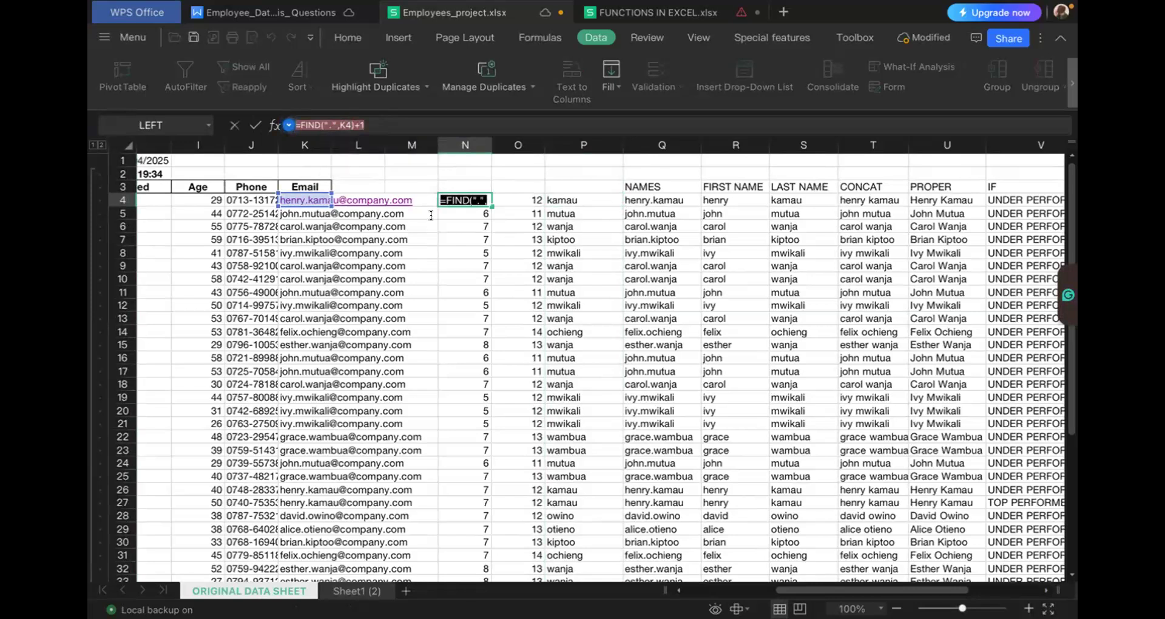
left_click(566, 195)
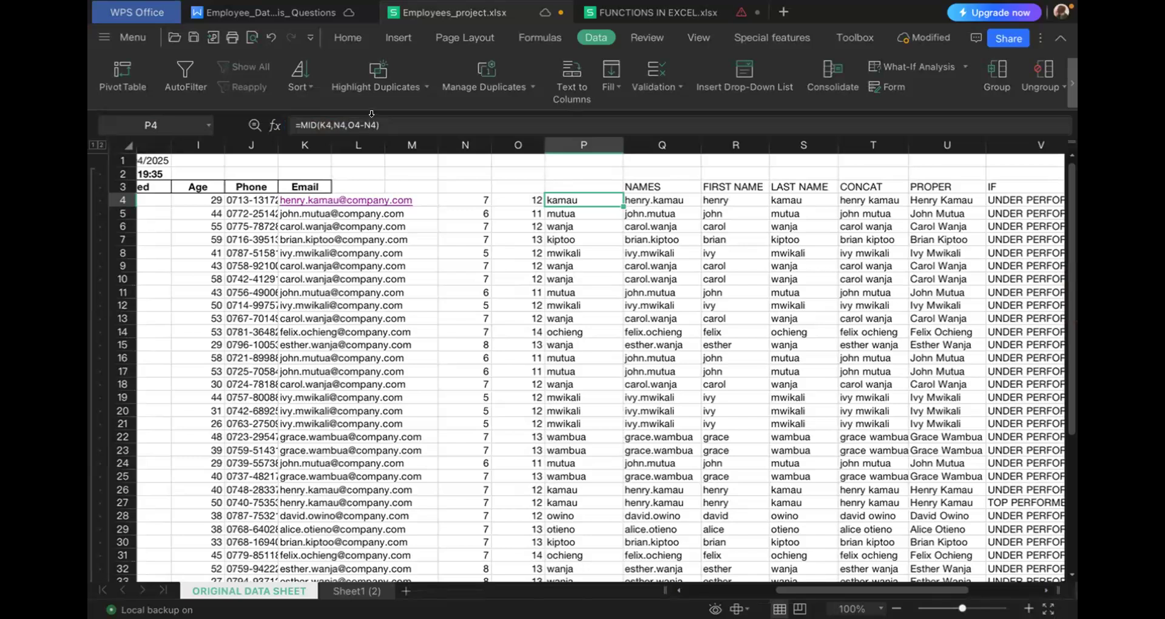
left_click(372, 114)
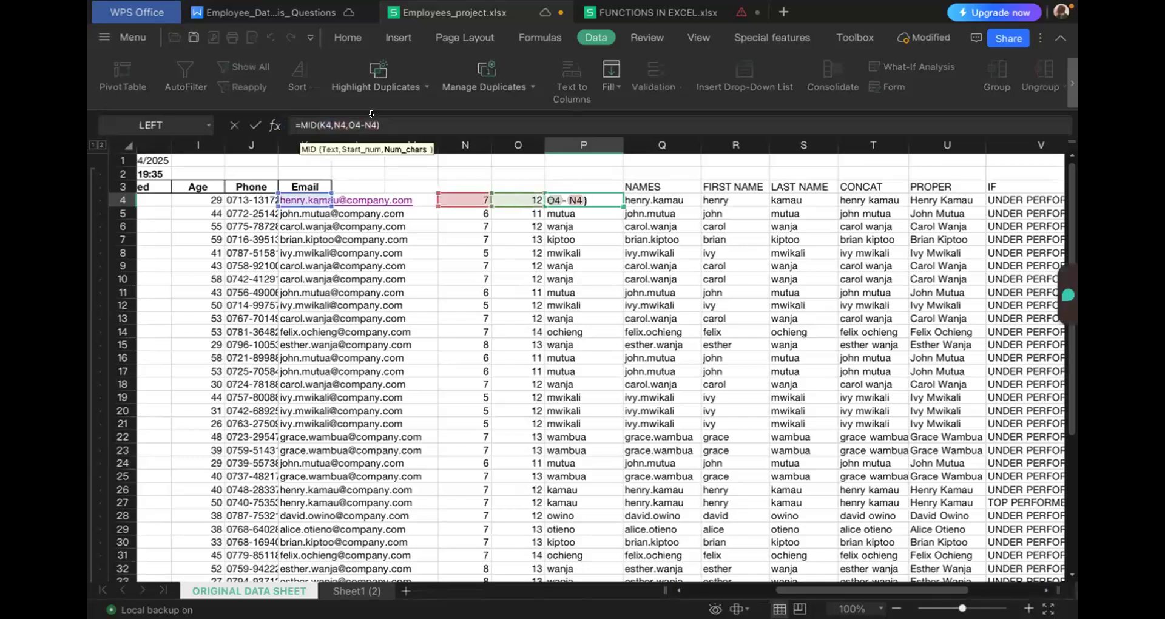
key("BackSpace")
key("BackSpace")
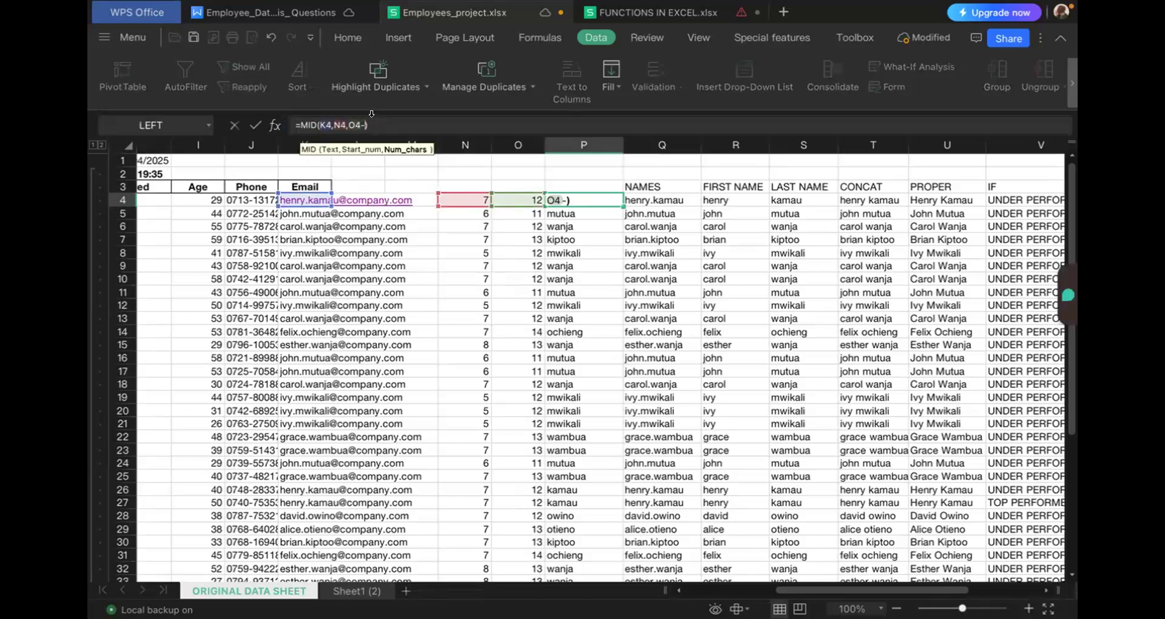
key("ctrl+v")
left_click(368, 121)
key("BackSpace")
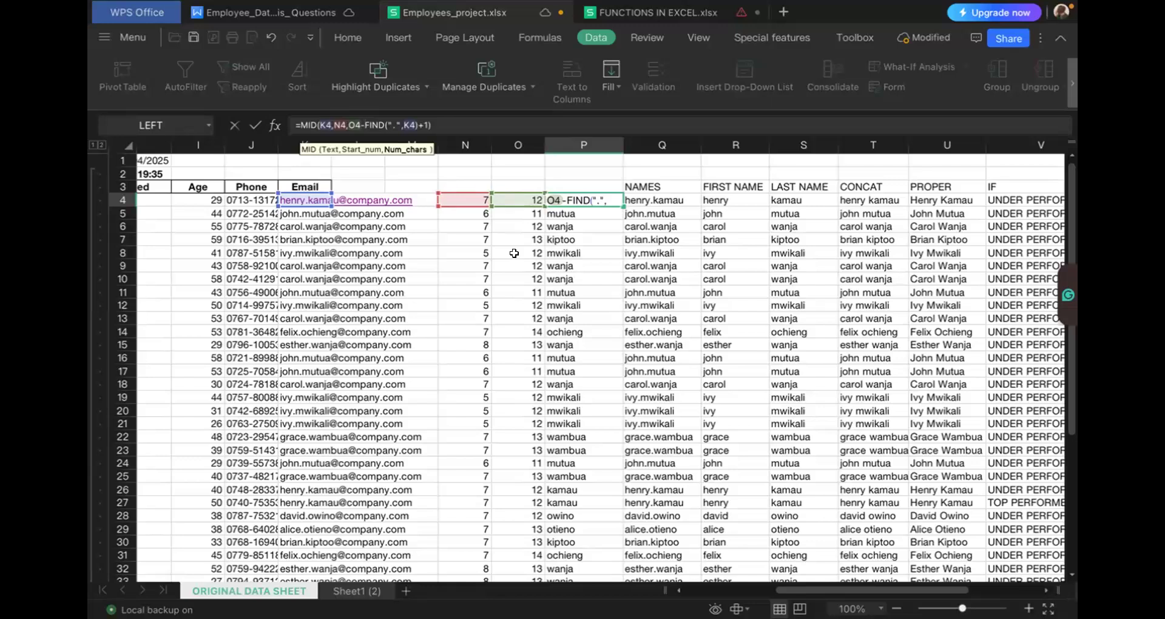
- Replace the start-position argument of P4's MID formula with FIND(".",K4)+1 and enter the nested formula
left_click(342, 120)
key("BackSpace")
key("BackSpace")
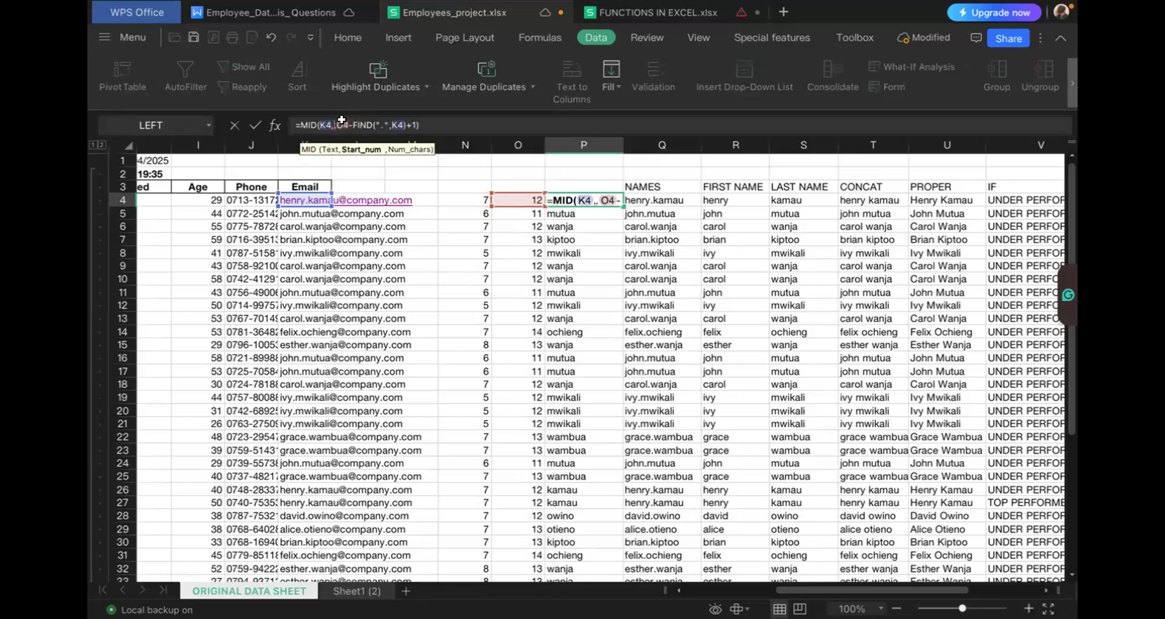
key("ctrl+v")
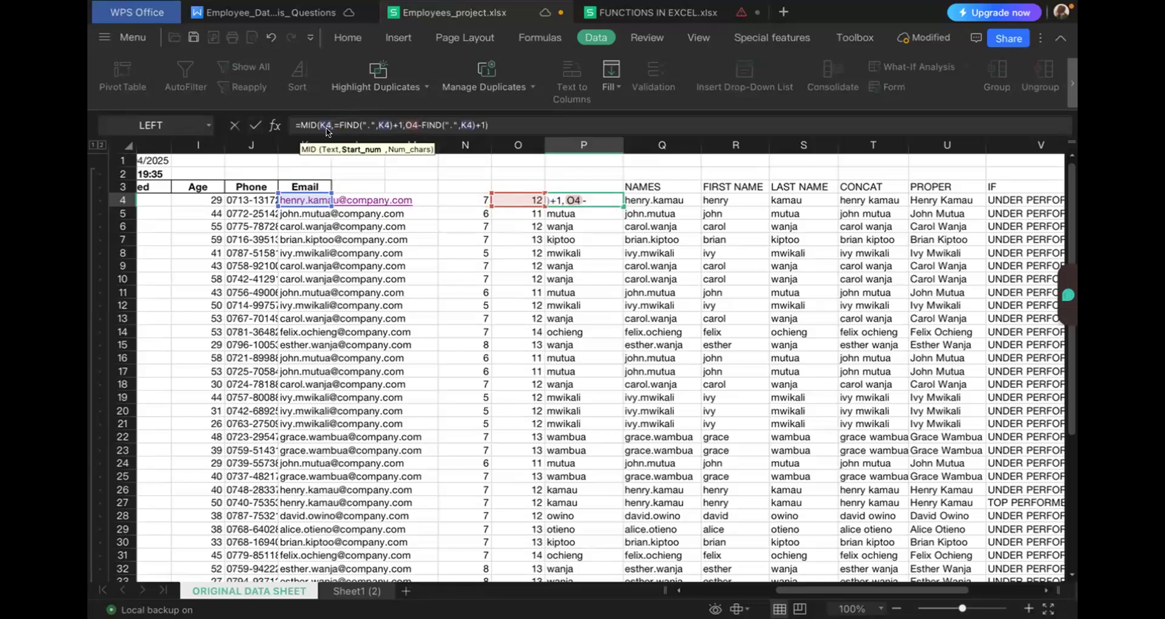
left_click(337, 121)
key("Delete")
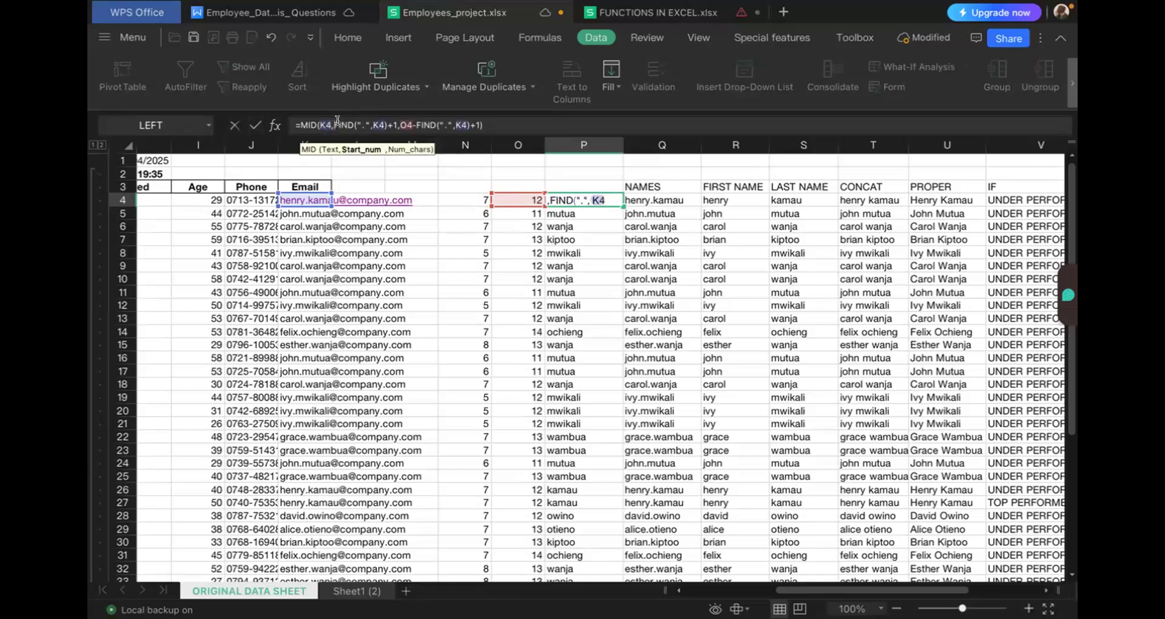
key("Return")
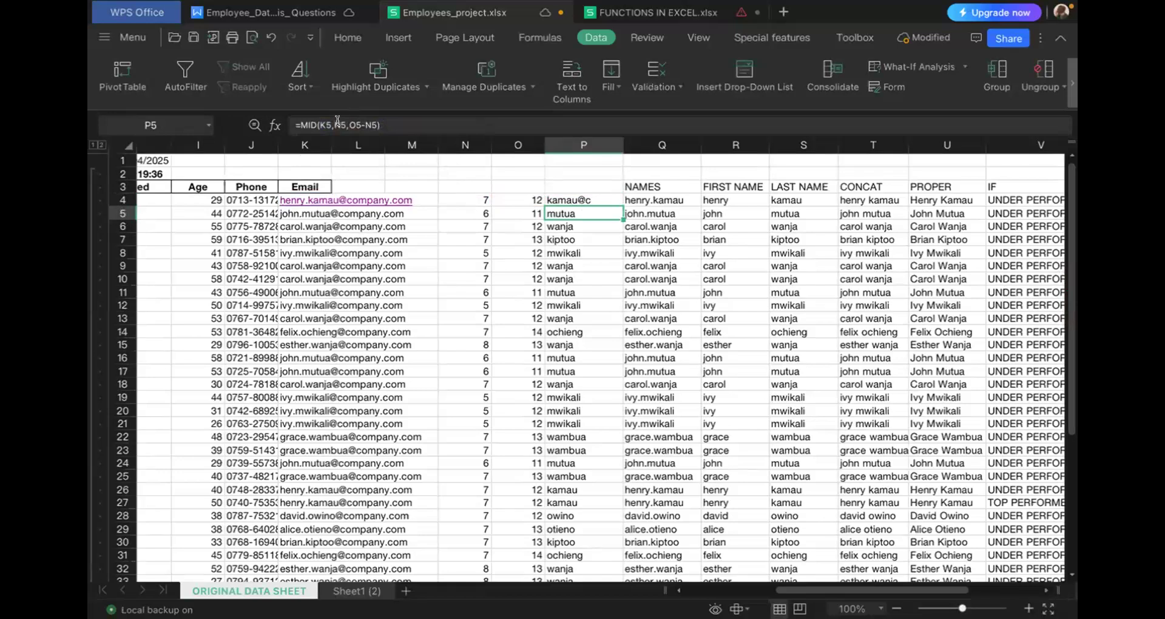
left_click(538, 205)
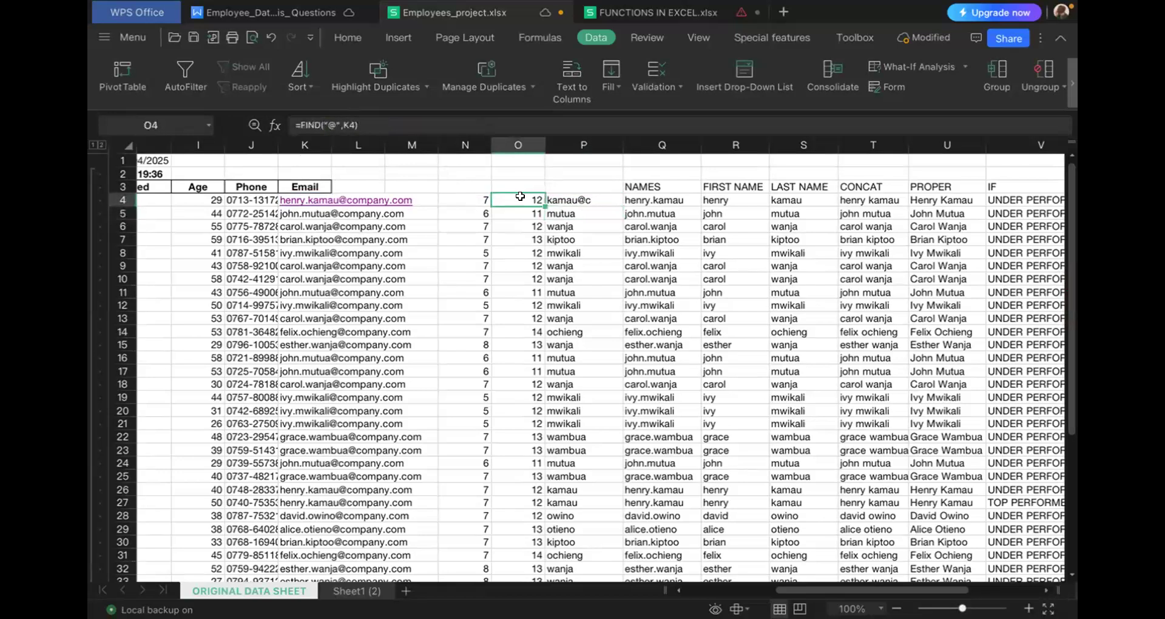
left_click(357, 121)
left_click_drag(357, 122, 299, 119)
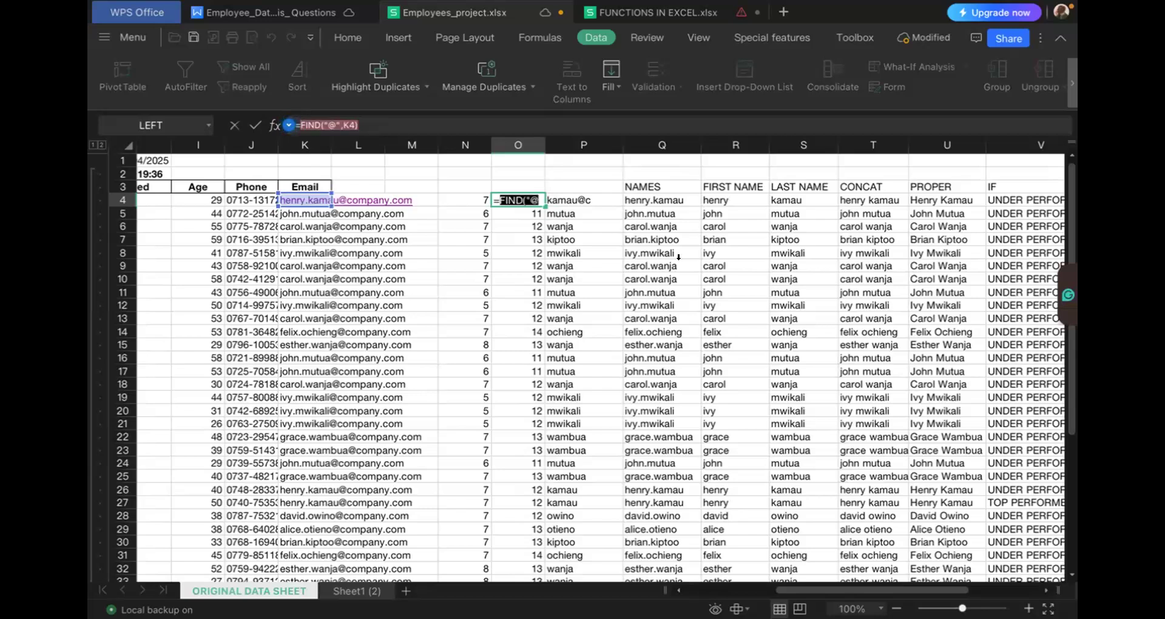
key("BackSpace")
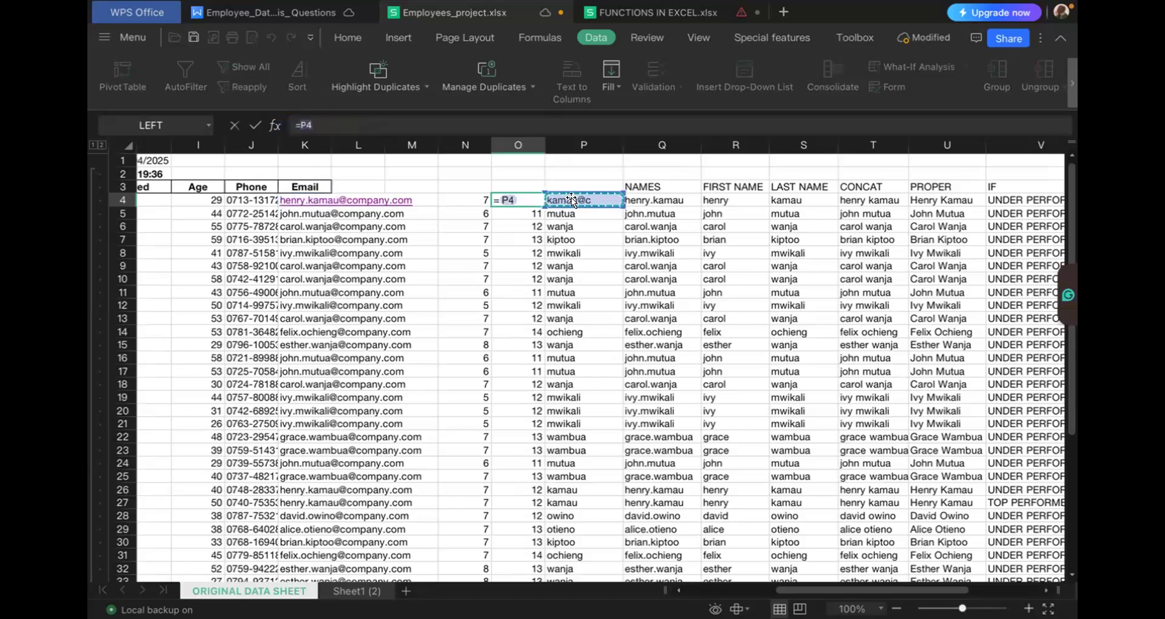
left_click(555, 204)
key("Escape")
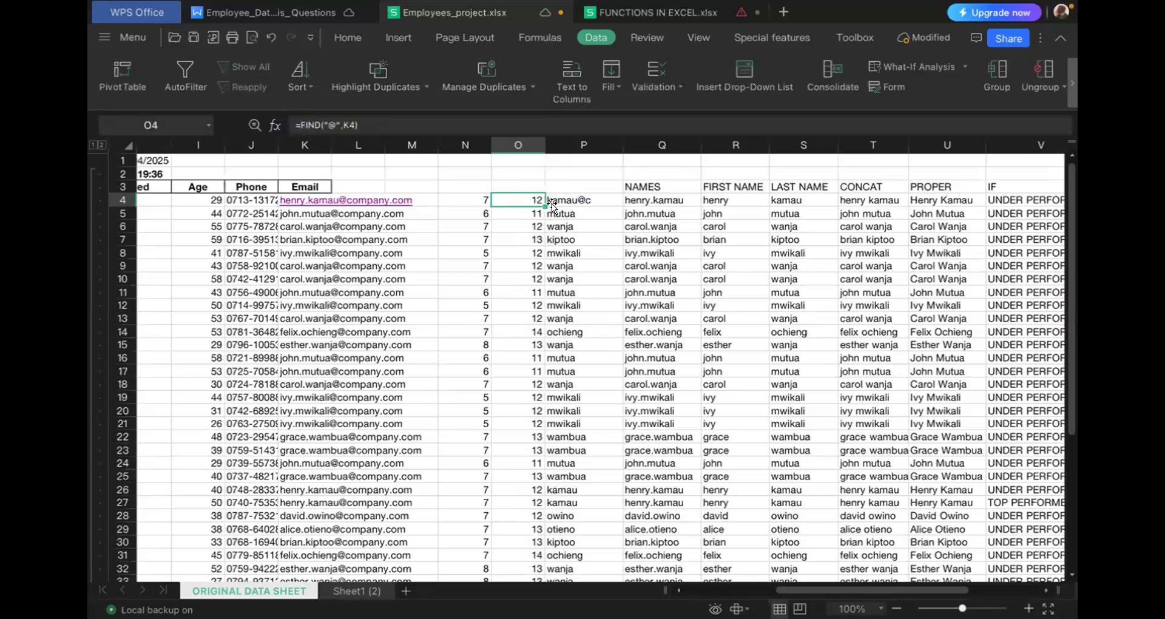
left_click(551, 203)
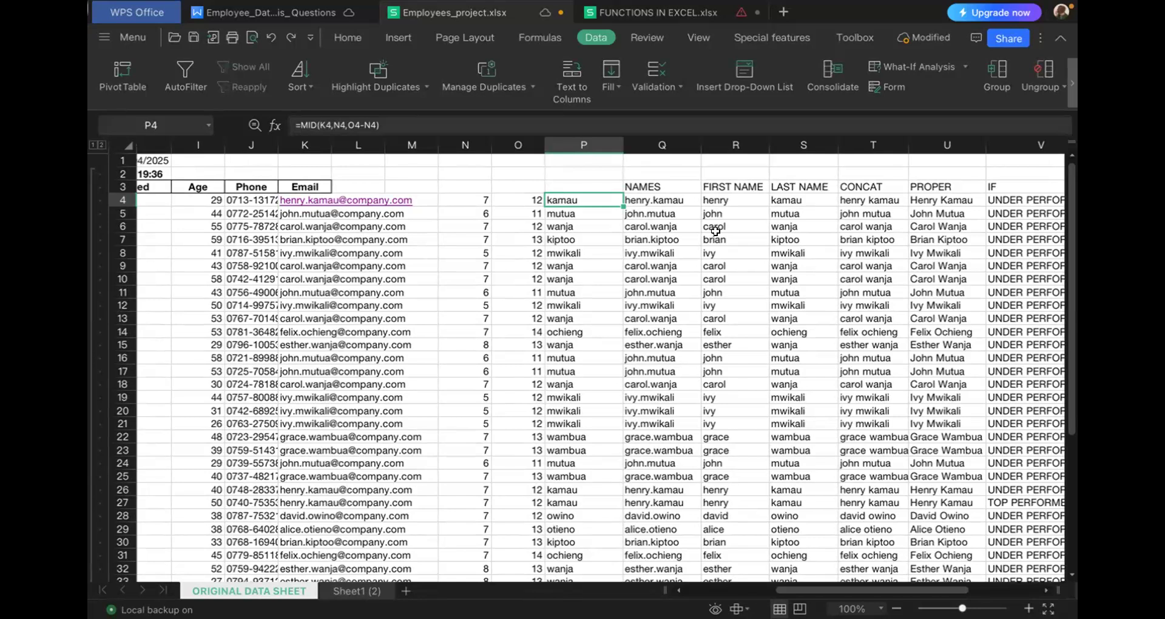
- Delete the helper columns P, O and N that precede the NAMES column
scroll(715, 231, "down", 3)
scroll(716, 231, "right", 1)
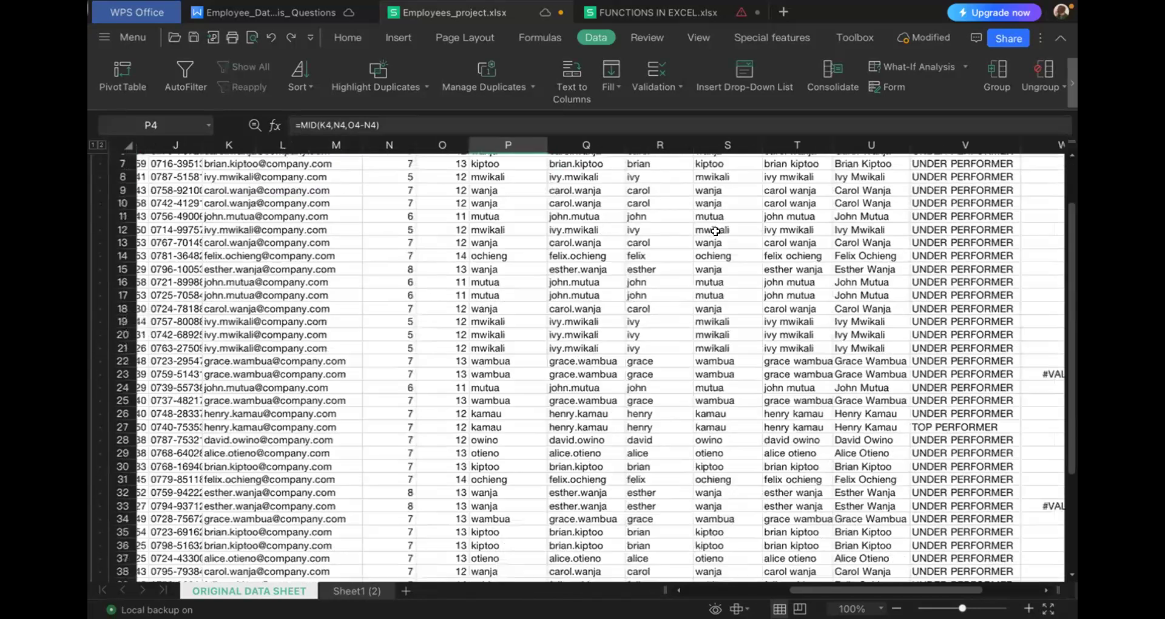
scroll(787, 365, "right", 1)
scroll(787, 366, "up", 3)
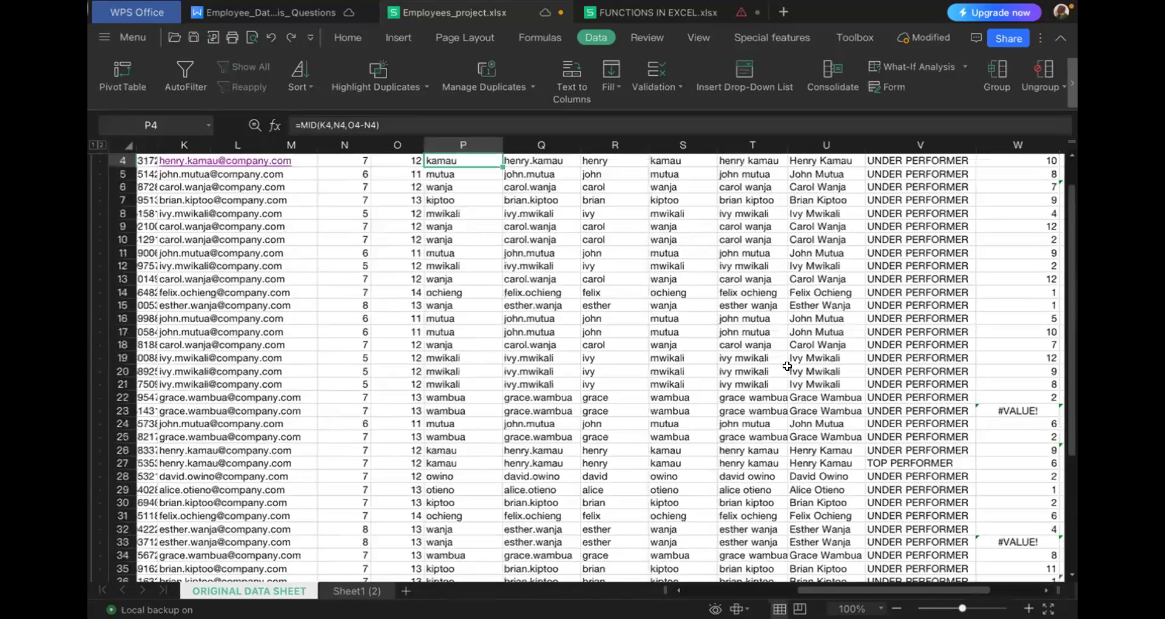
scroll(606, 329, "up", 1)
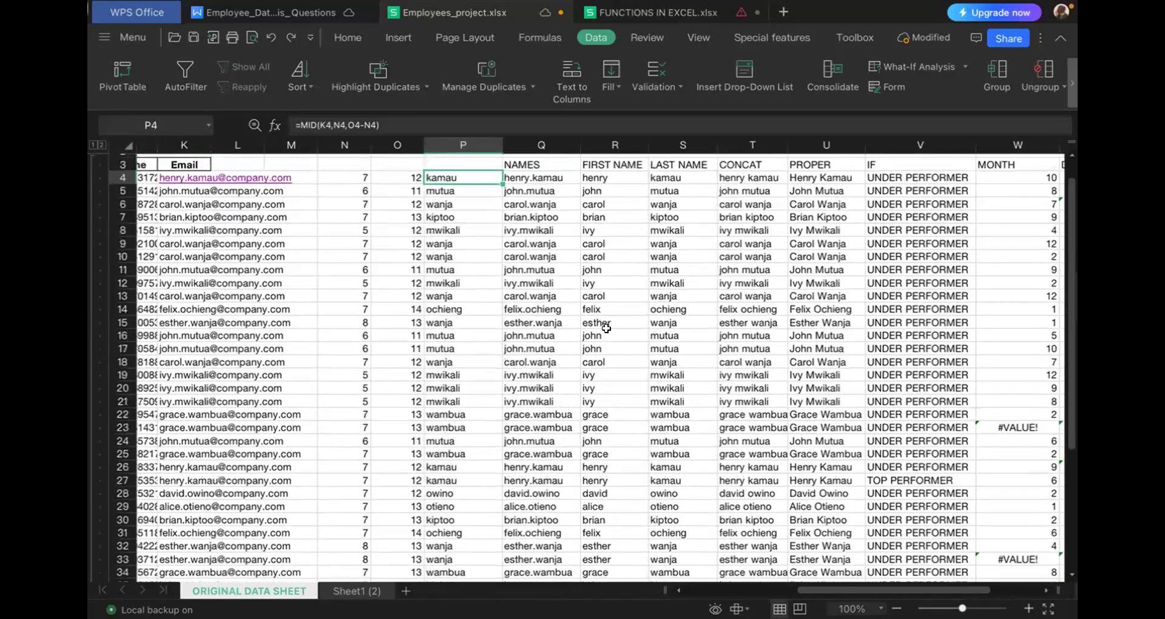
right_click(457, 141)
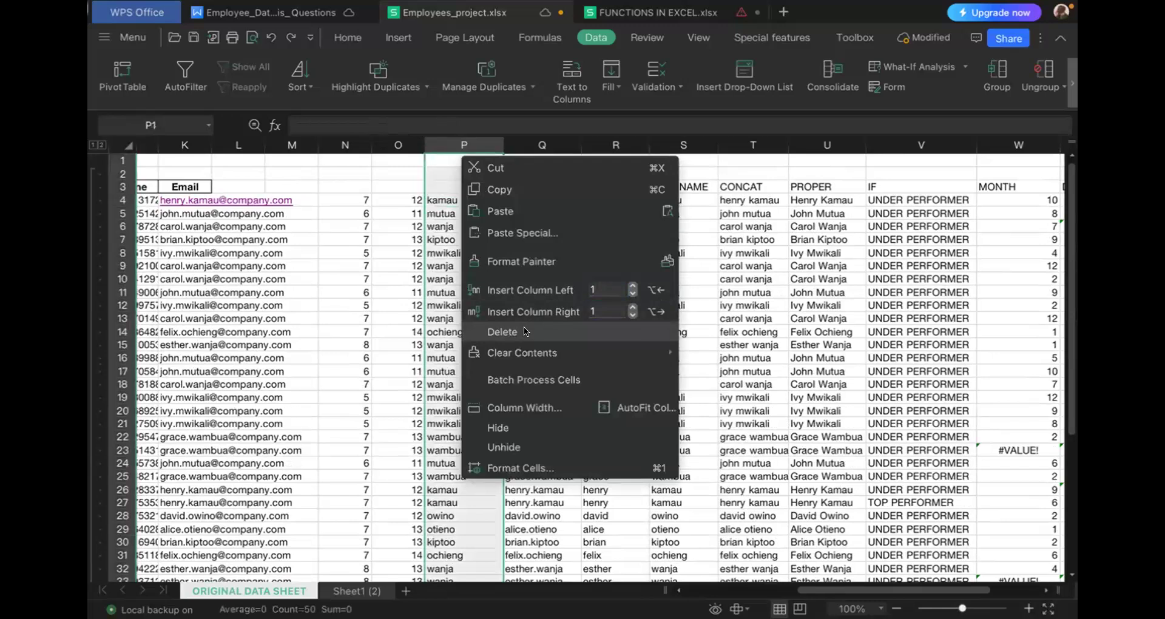
left_click(525, 331)
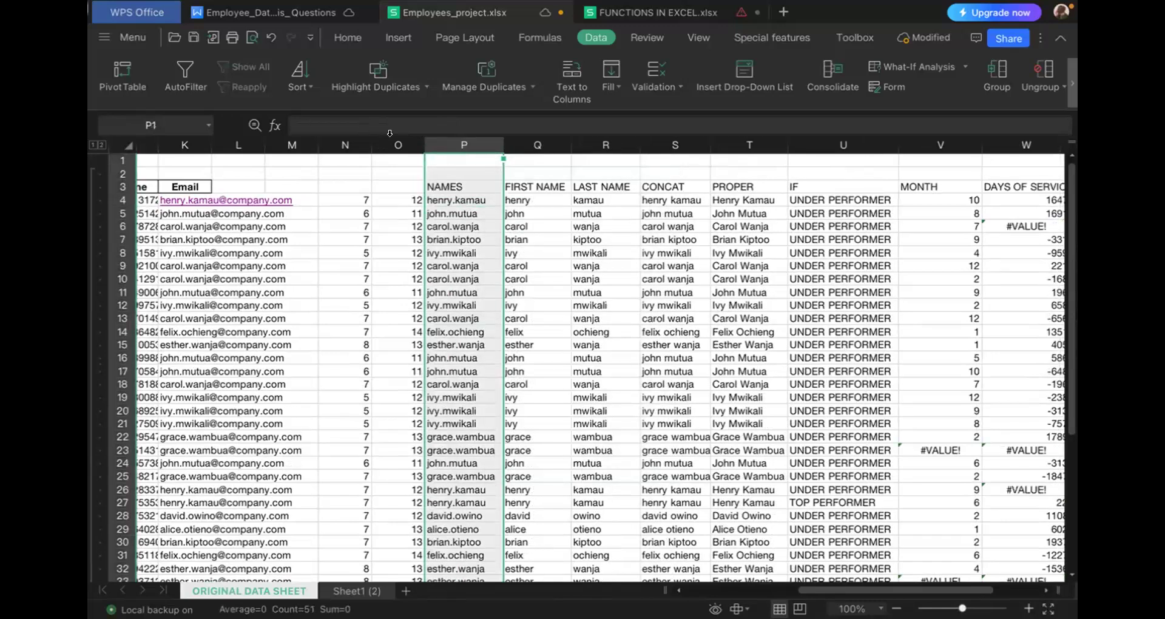
right_click(395, 146)
left_click(464, 325)
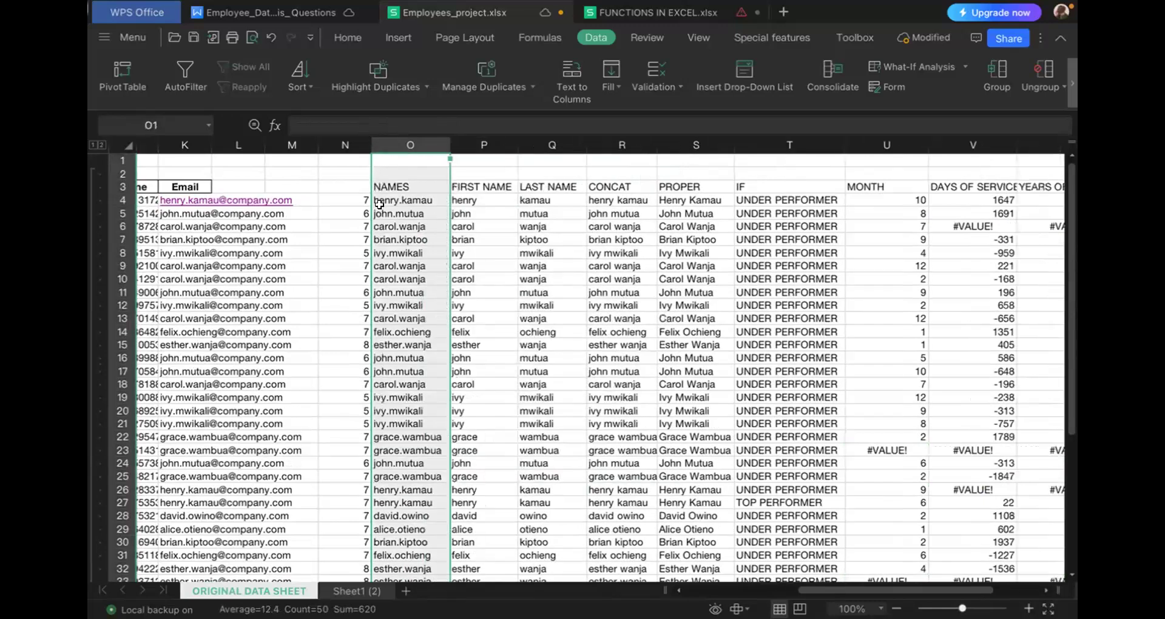
left_click(345, 141)
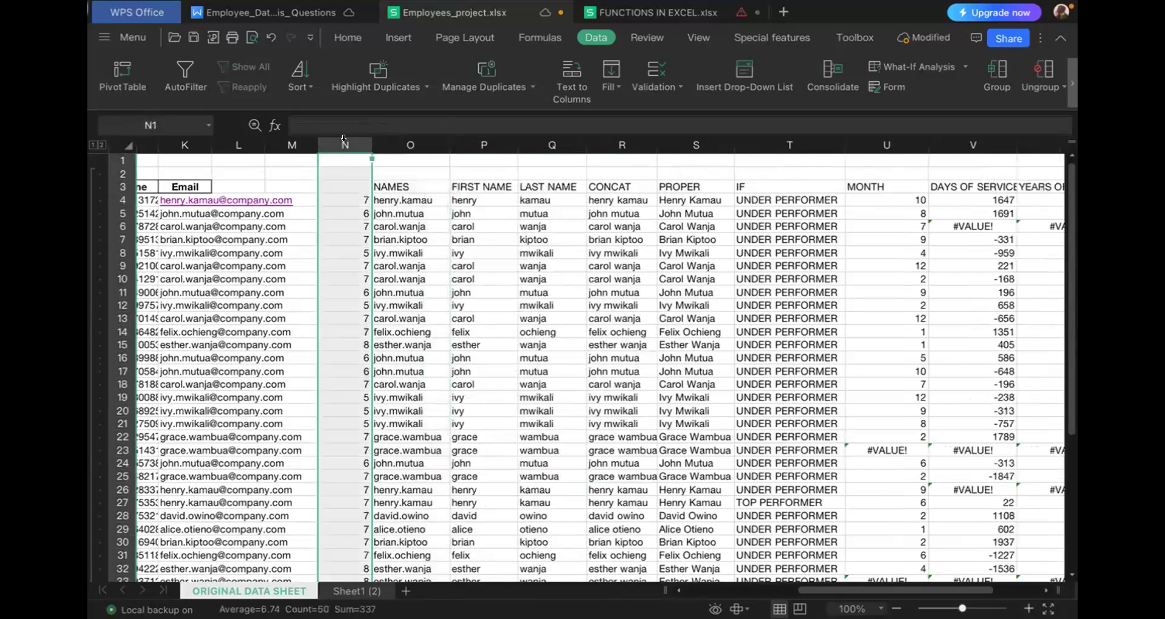
right_click(345, 141)
left_click(413, 329)
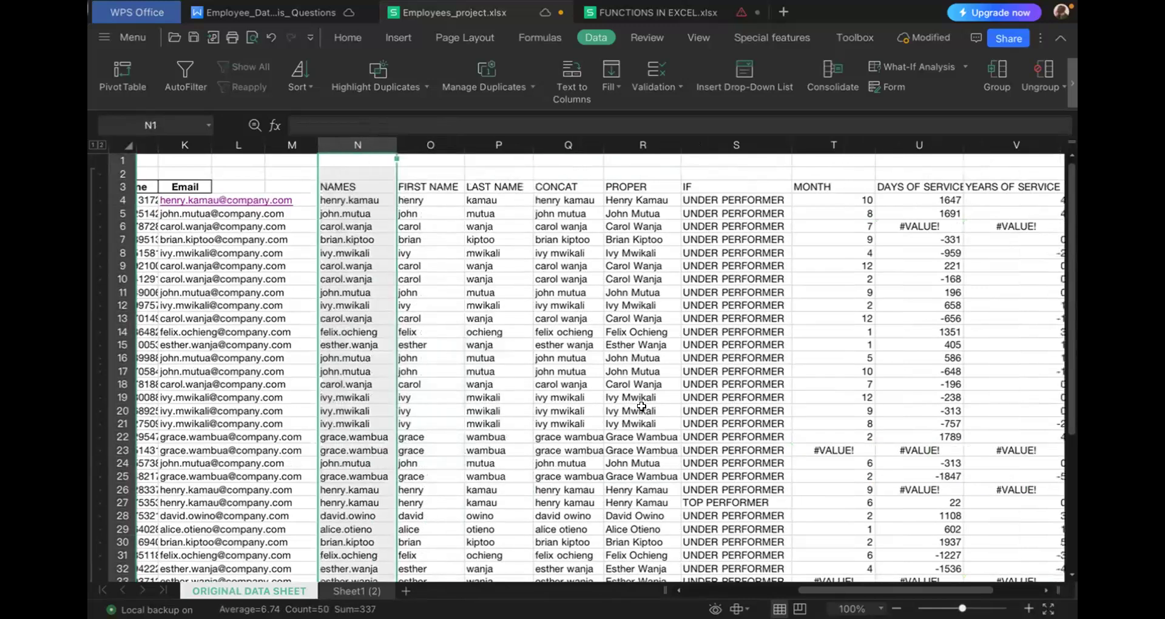
- Review the name, IF, MONTH and service columns alongside the Date Hired entries down to the last record in row 53
scroll(680, 443, "down", 2)
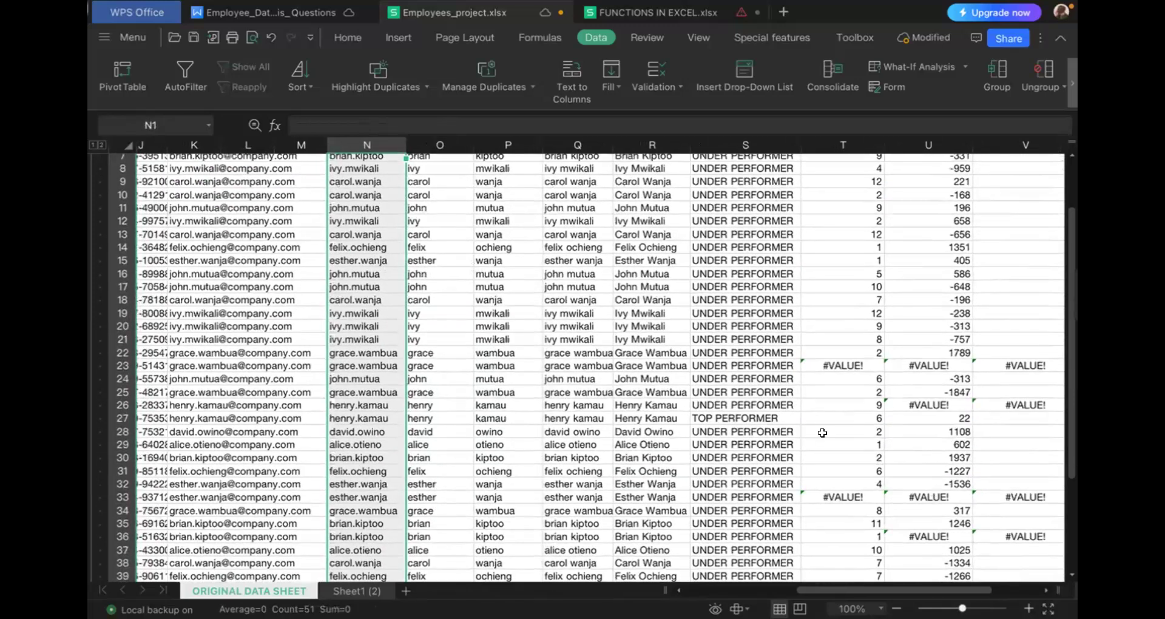
scroll(822, 432, "right", 1)
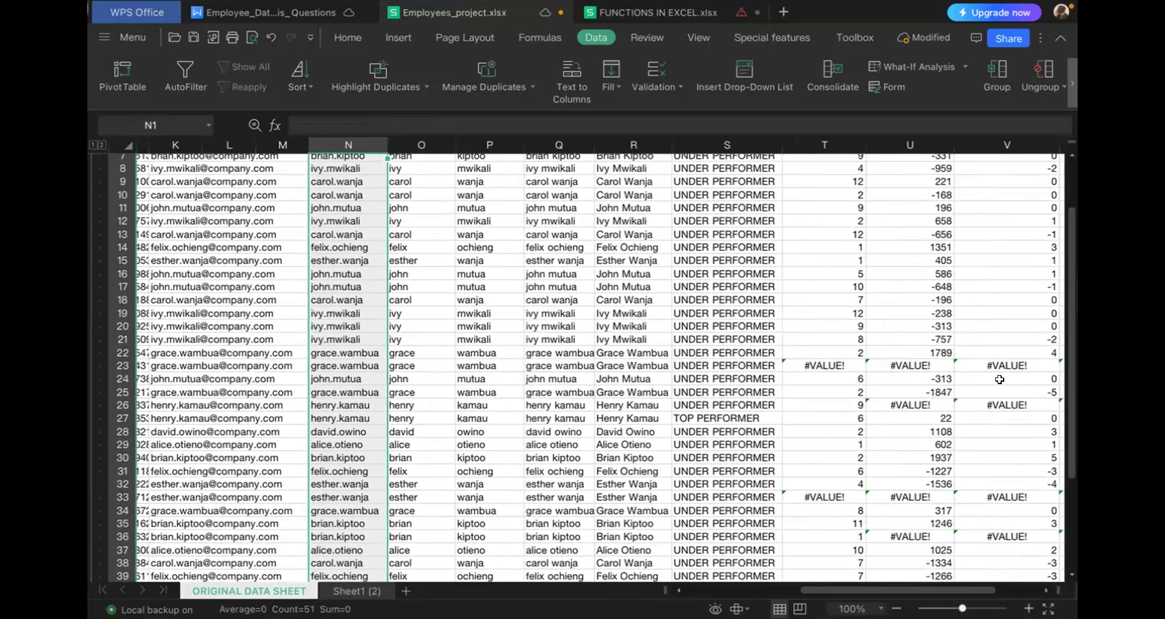
scroll(971, 380, "up", 2)
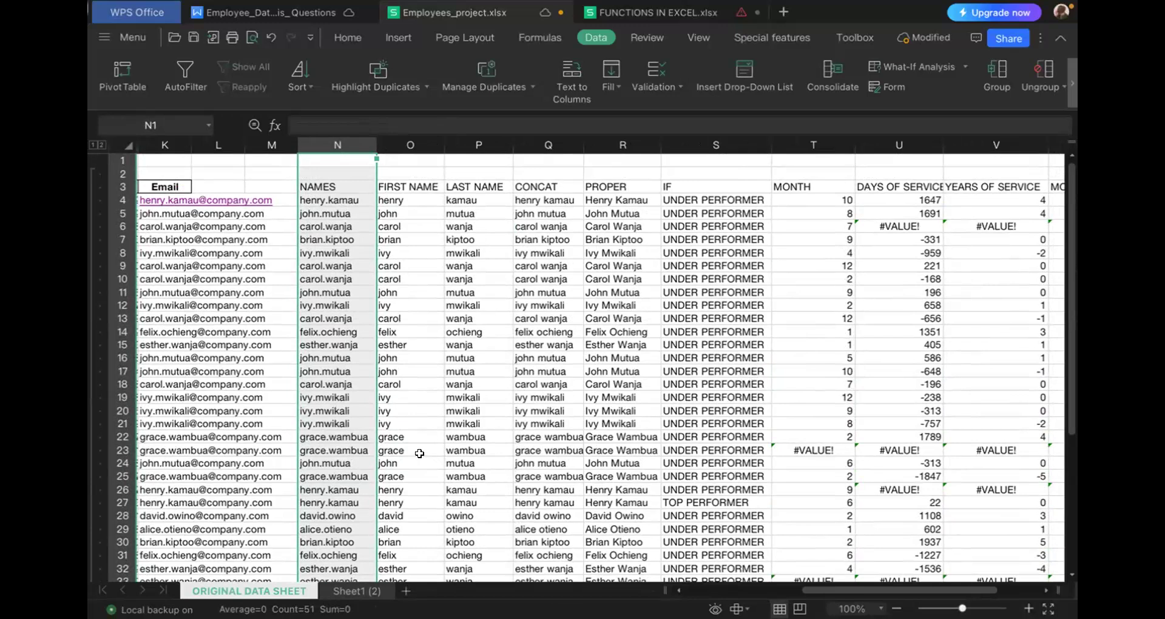
scroll(420, 453, "left", 5)
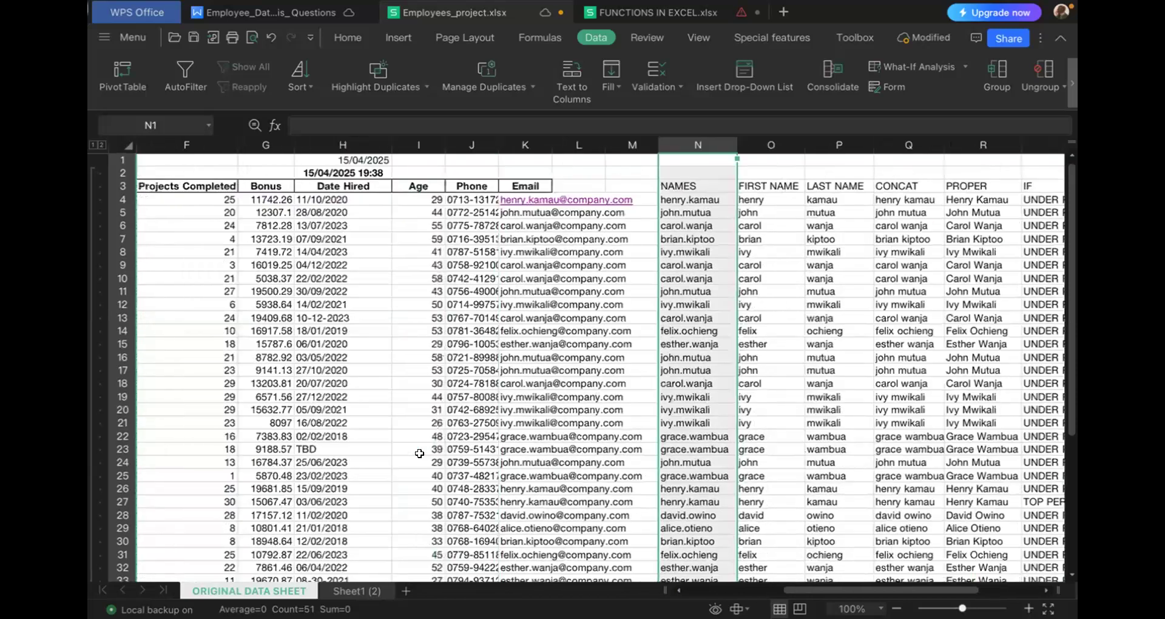
scroll(419, 453, "left", 1)
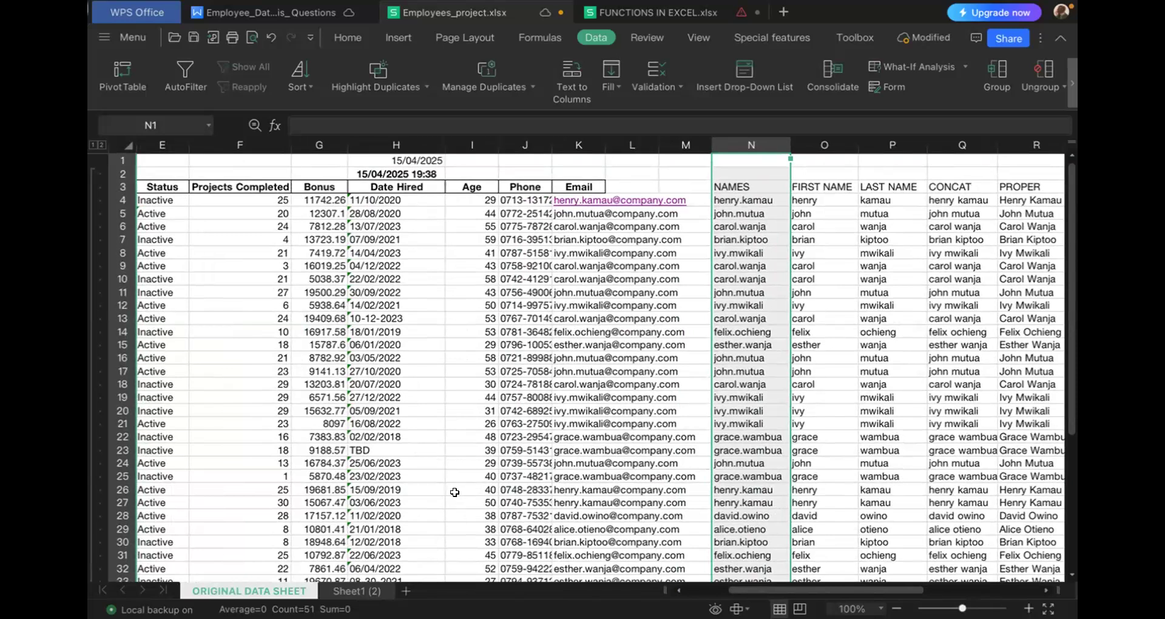
scroll(454, 491, "down", 3)
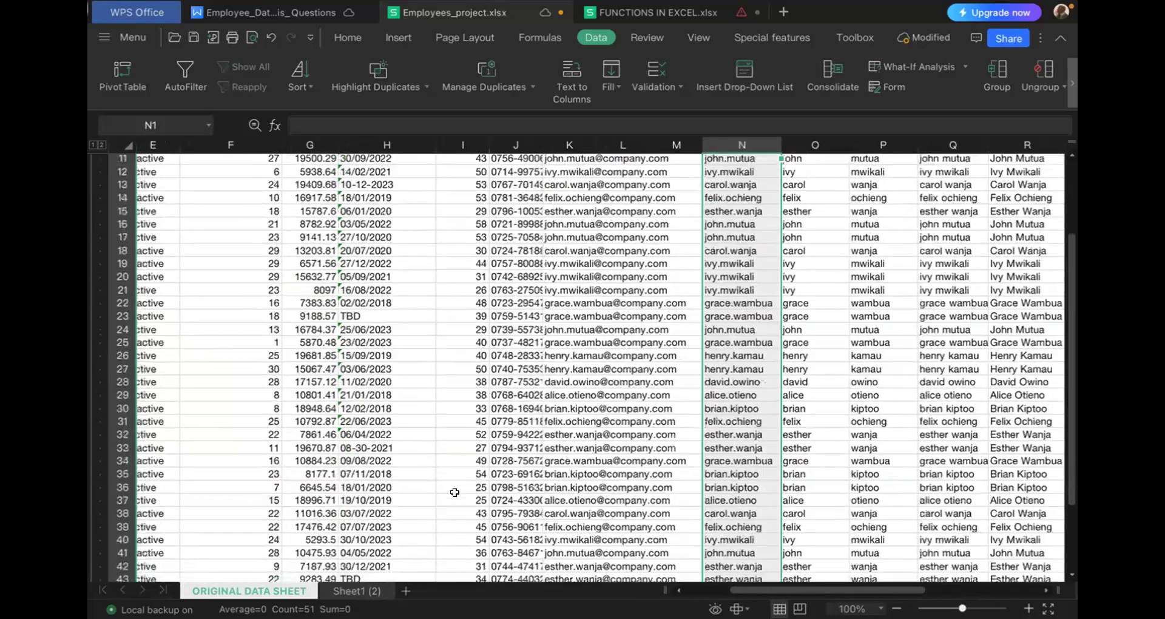
scroll(455, 491, "down", 2)
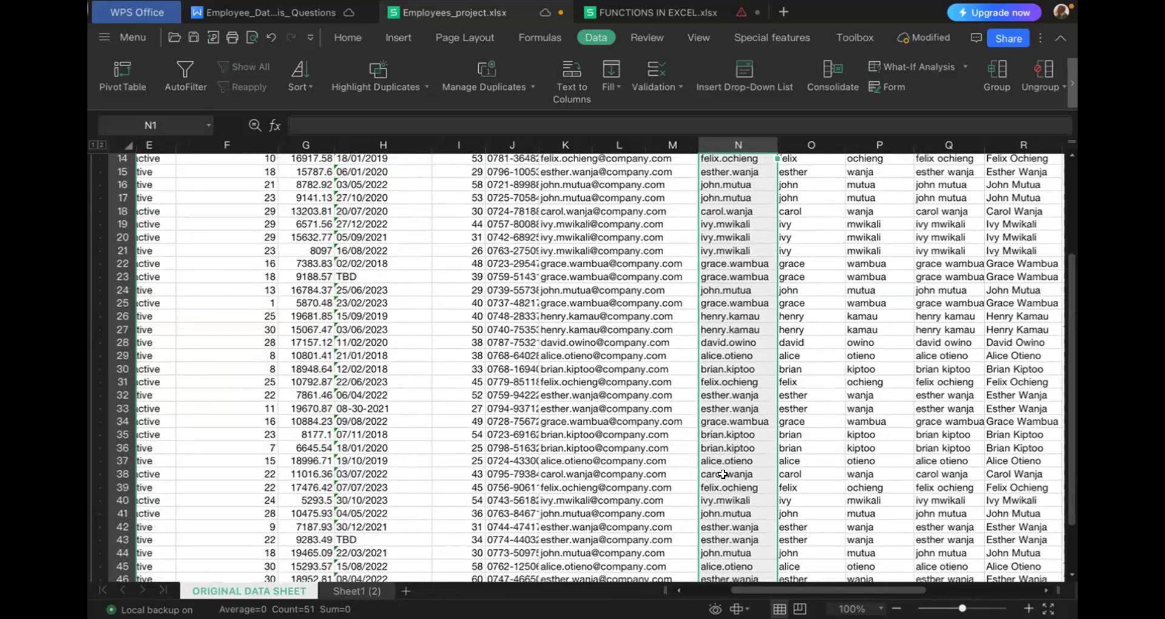
scroll(723, 474, "down", 1)
scroll(723, 474, "right", 5)
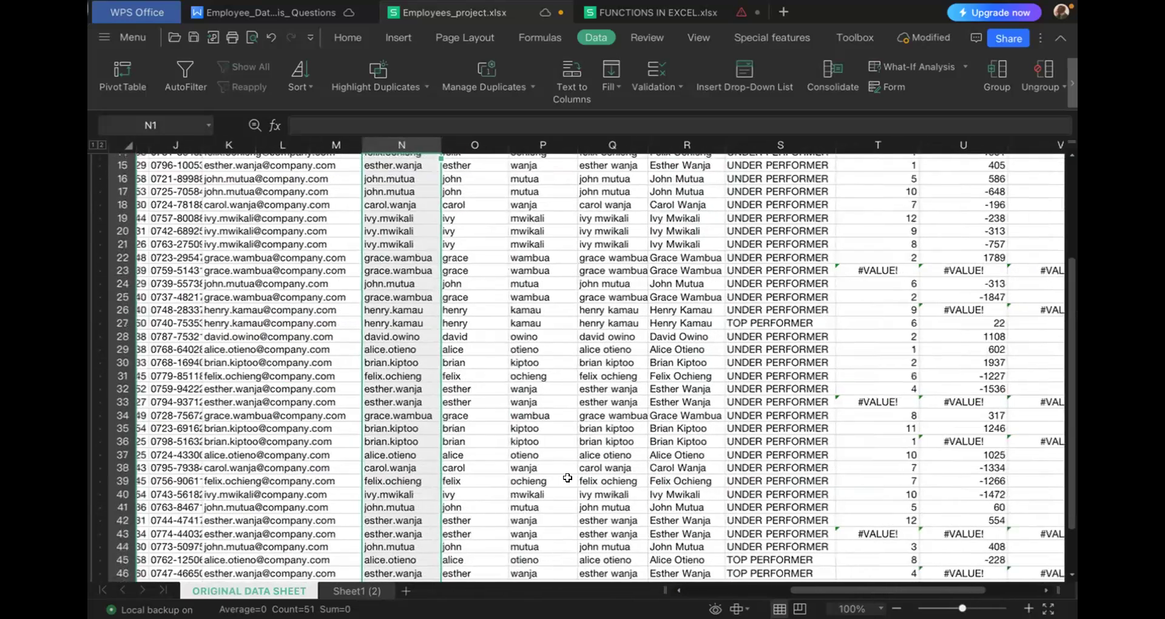
scroll(568, 478, "down", 5)
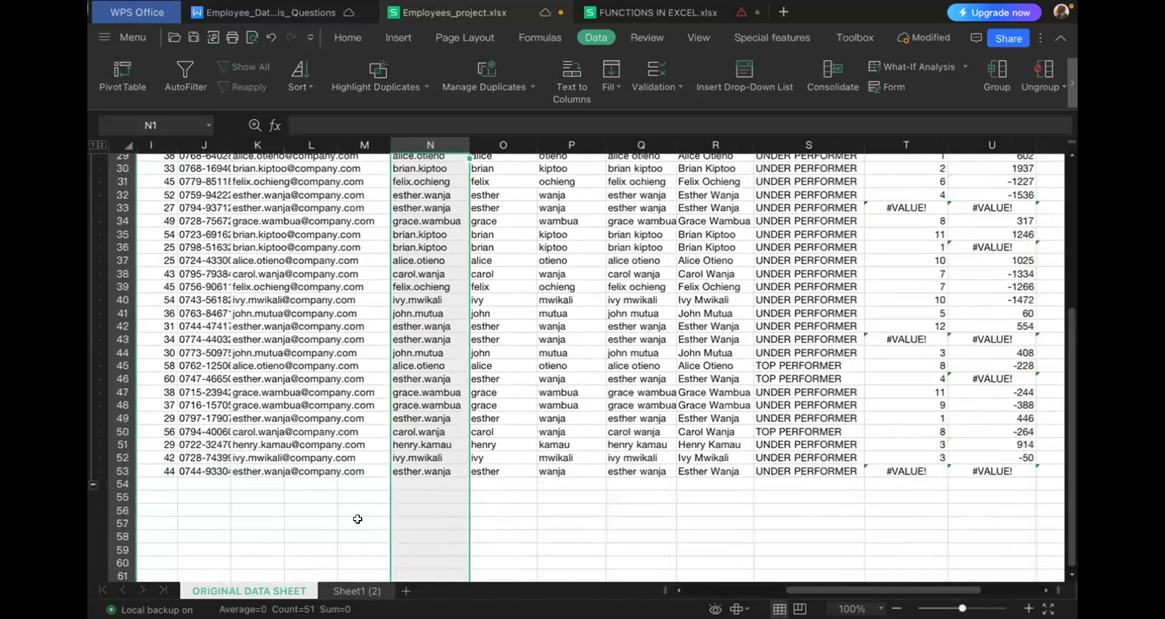
left_click(357, 521)
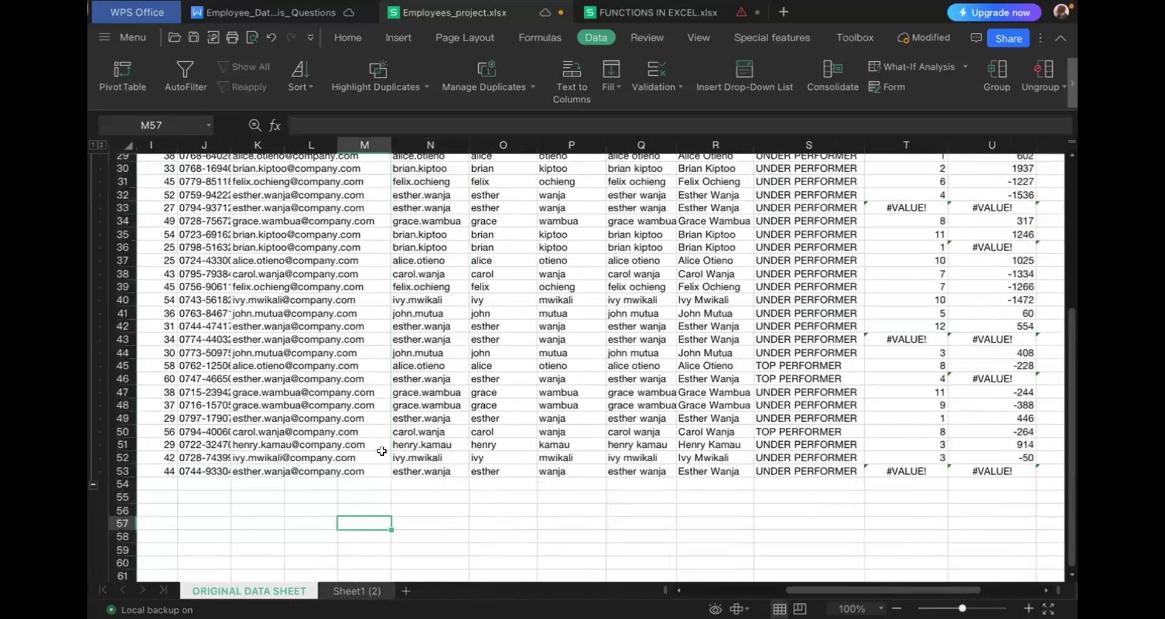
scroll(382, 451, "left", 4)
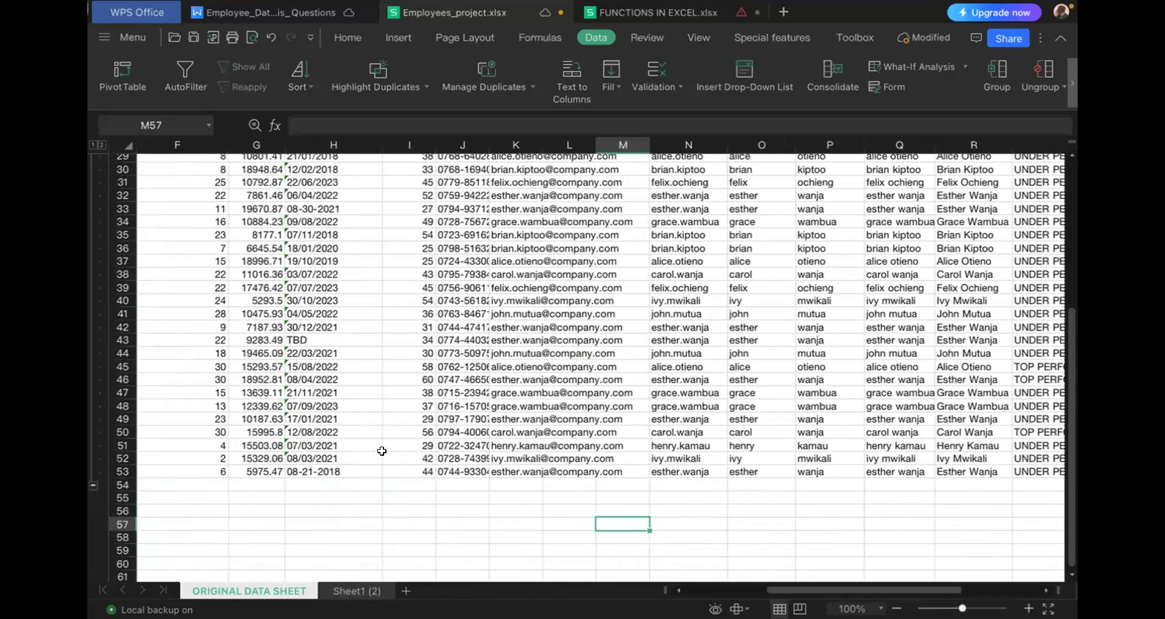
scroll(382, 451, "left", 1)
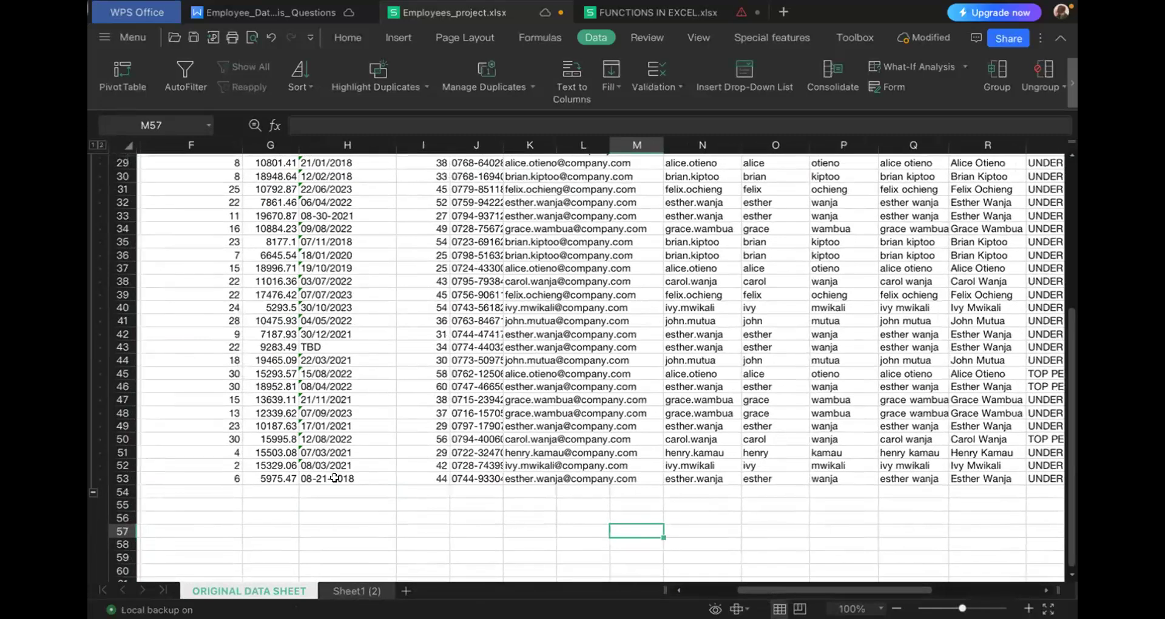
- Check the number format options for the Date Hired entry in H53 without applying any of them
left_click(334, 478)
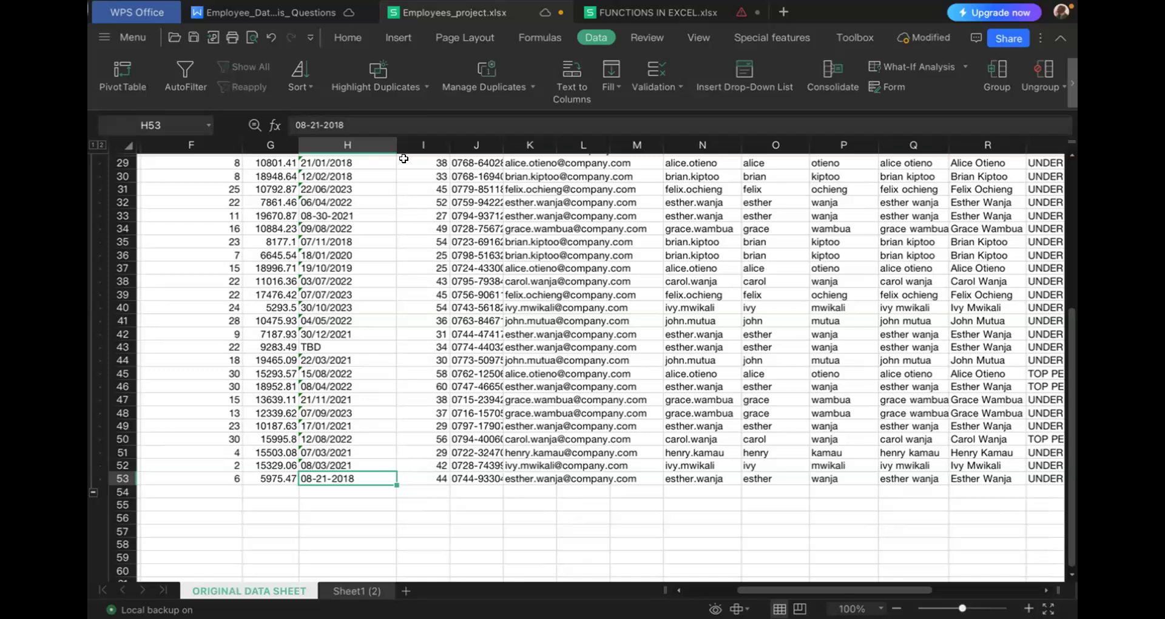
left_click(349, 37)
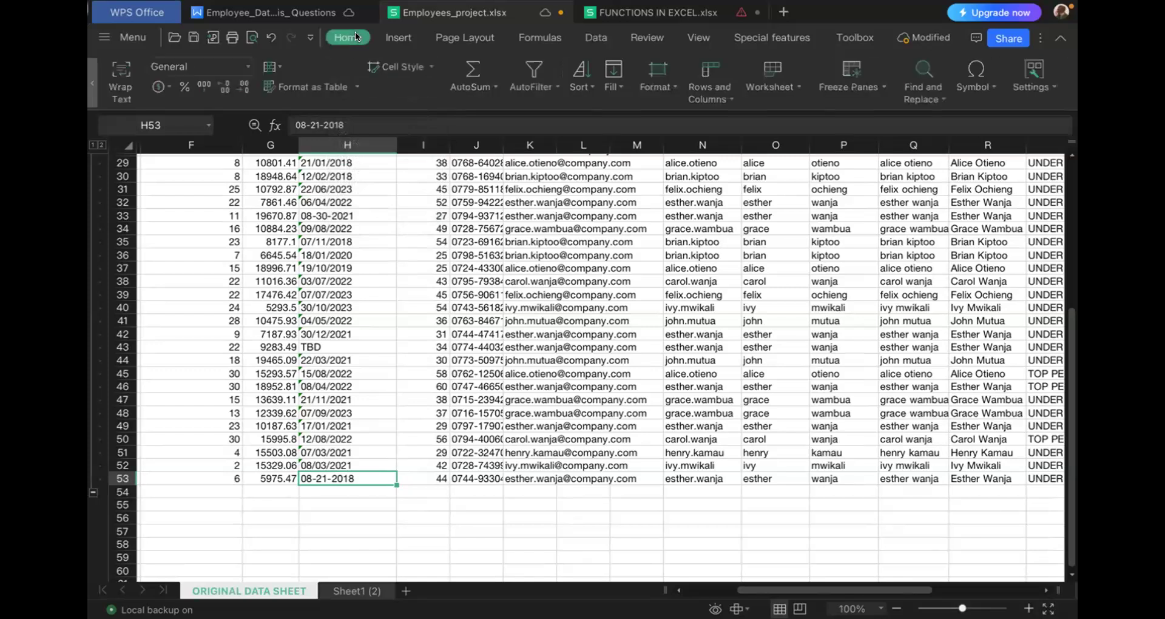
left_click(247, 65)
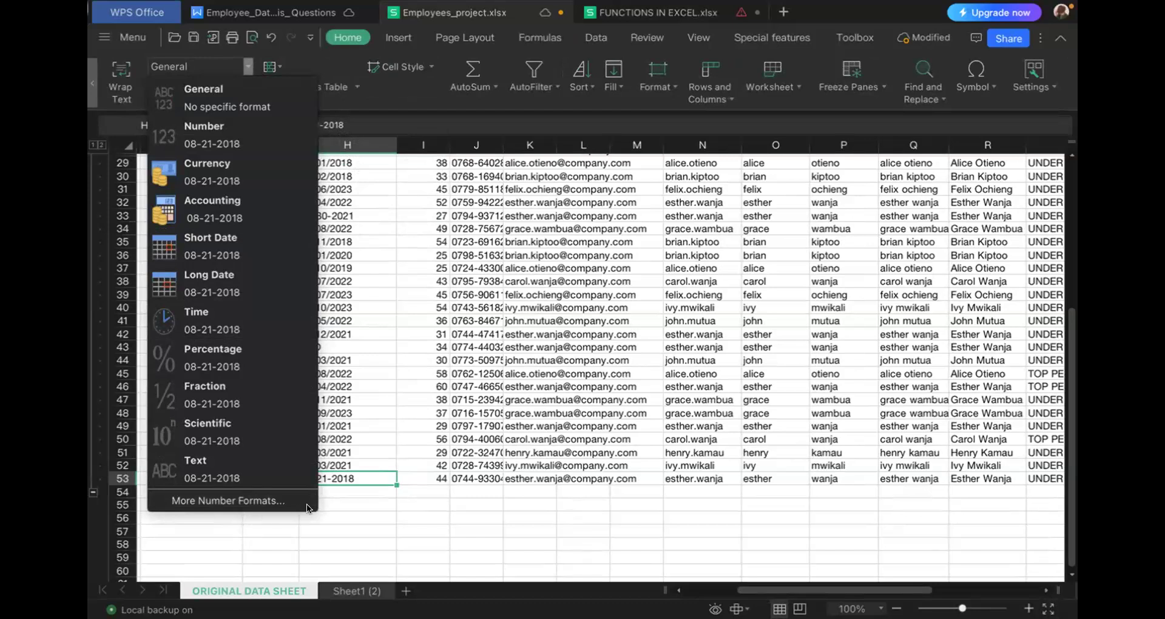
left_click(351, 496)
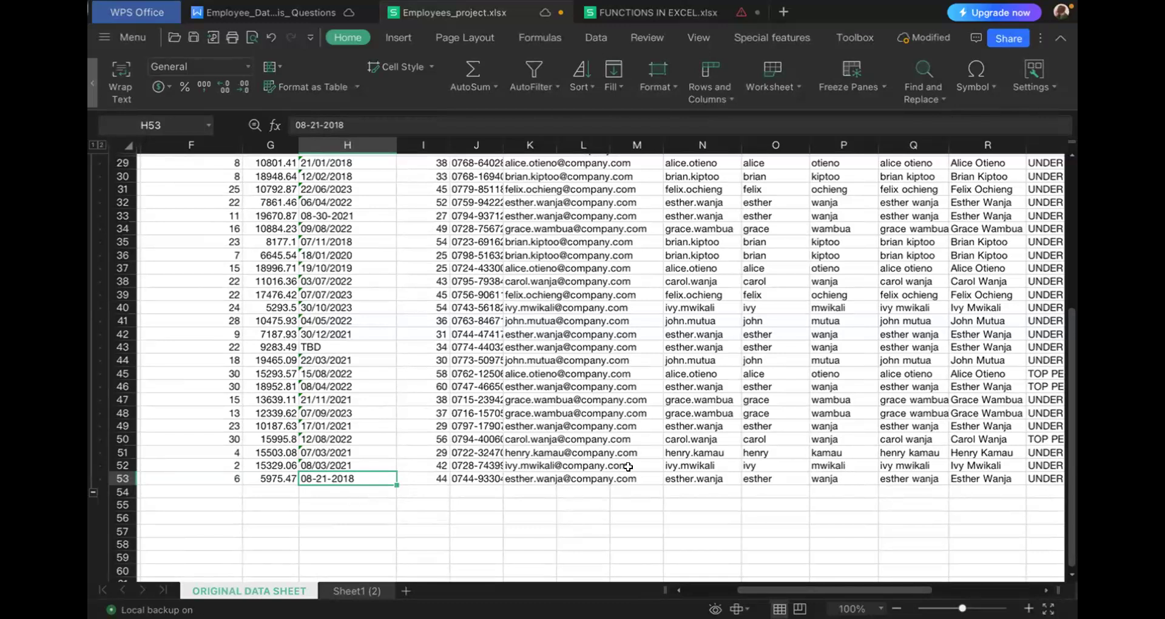
- Compare the Date Hired entries with the MONTH and service columns to trace which date formats cause the formula errors
scroll(628, 467, "right", 5)
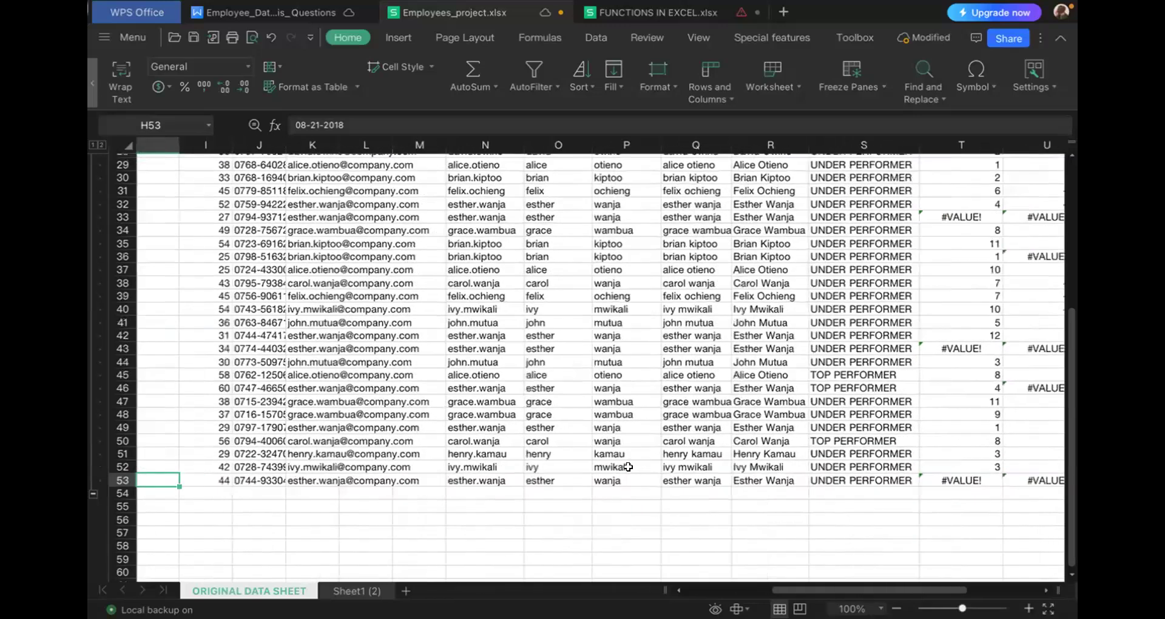
scroll(628, 466, "right", 2)
scroll(628, 467, "up", 4)
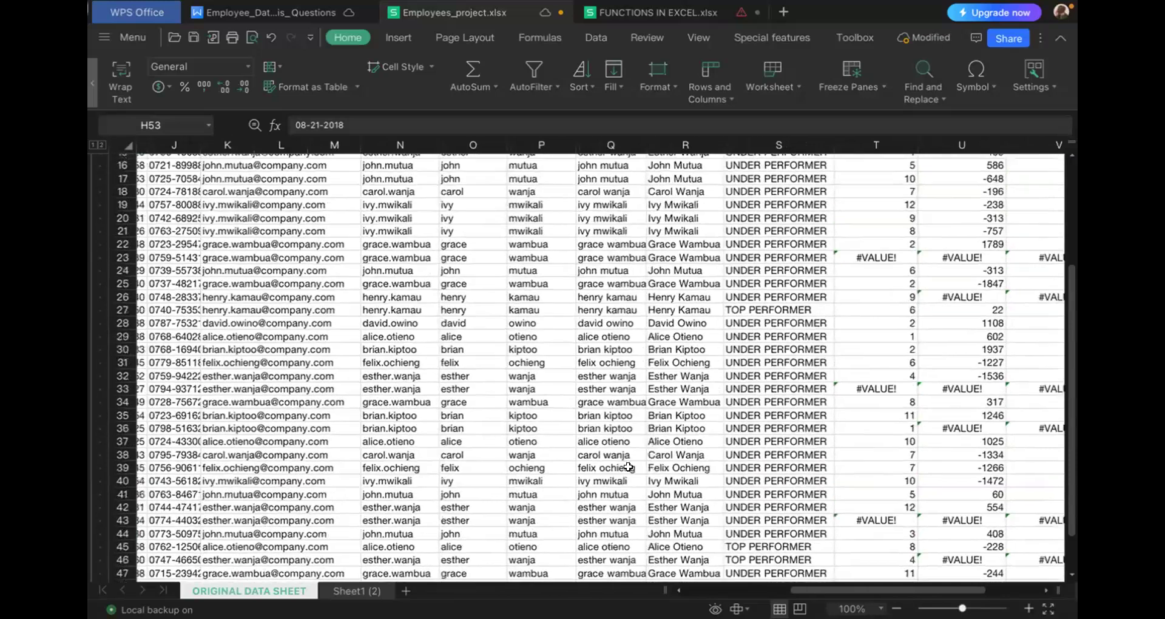
scroll(628, 466, "right", 1)
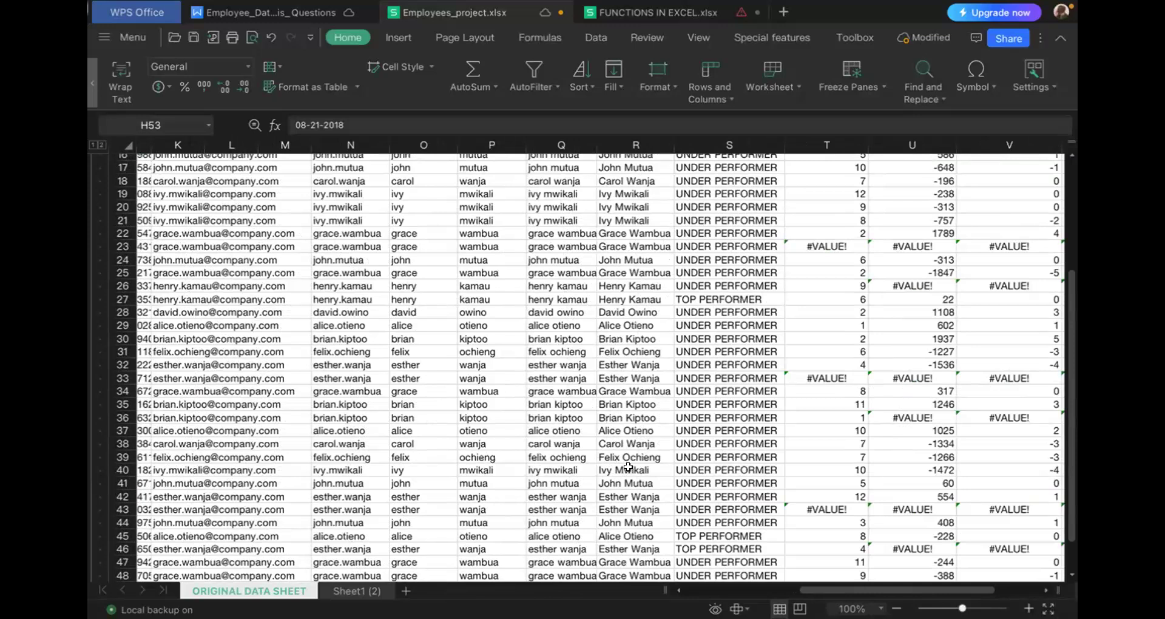
scroll(538, 451, "left", 6)
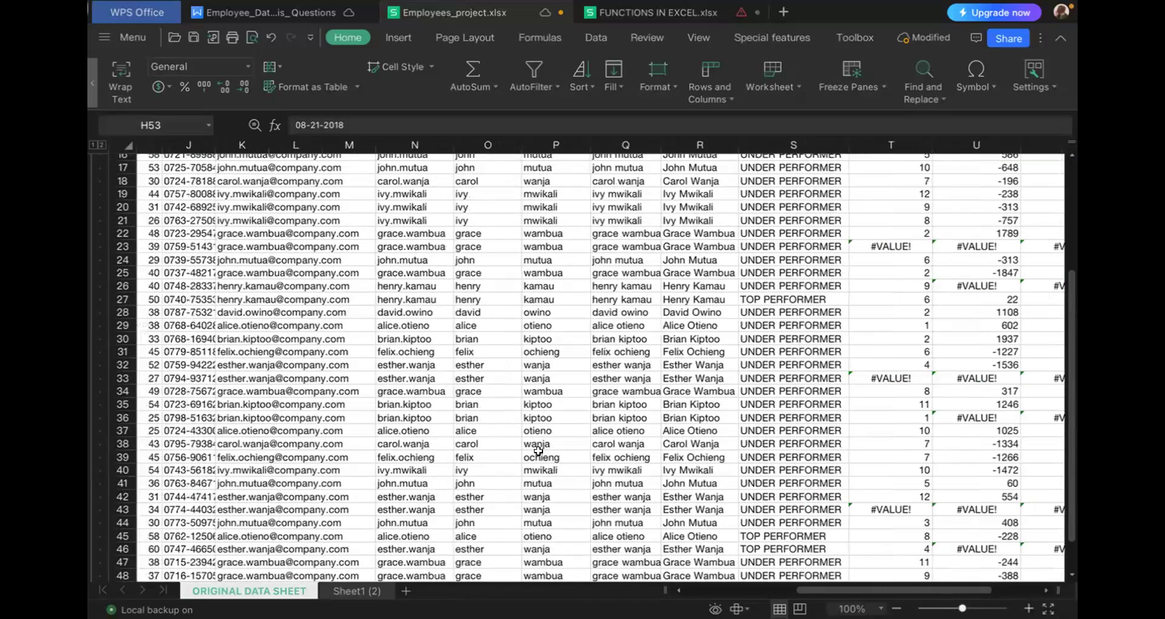
scroll(539, 451, "left", 1)
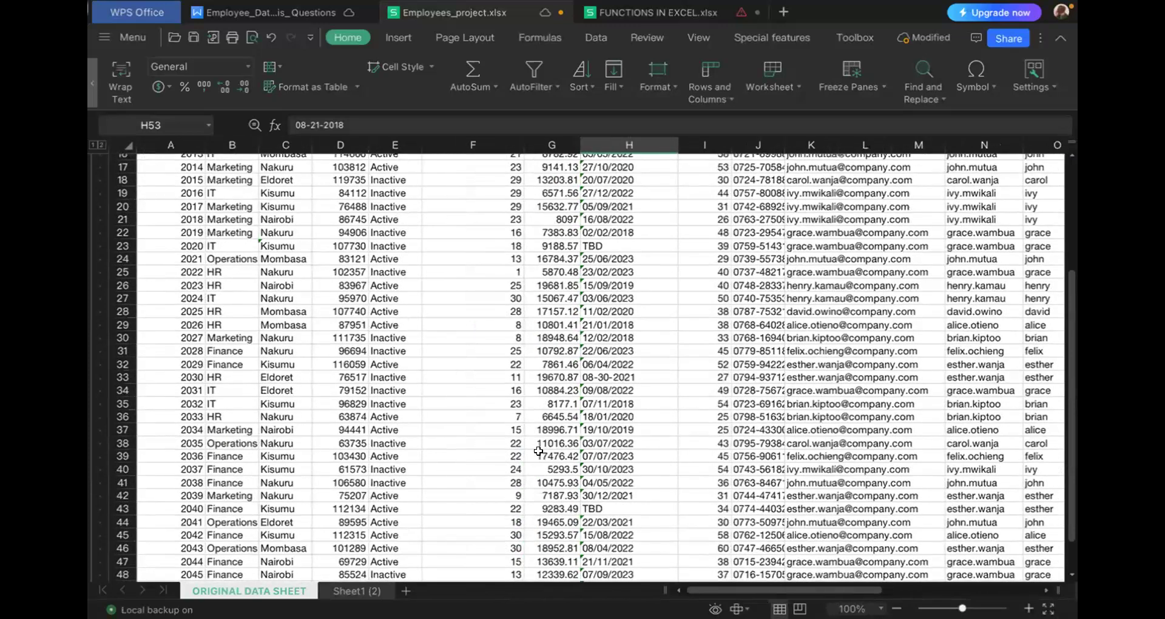
scroll(539, 450, "down", 3)
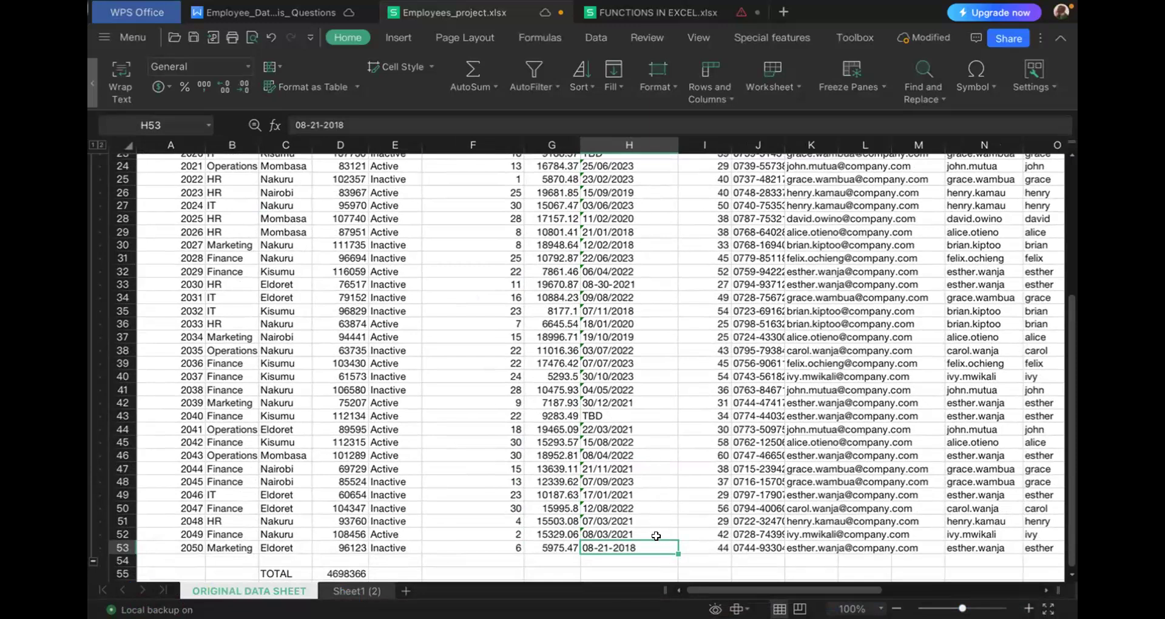
scroll(814, 492, "right", 6)
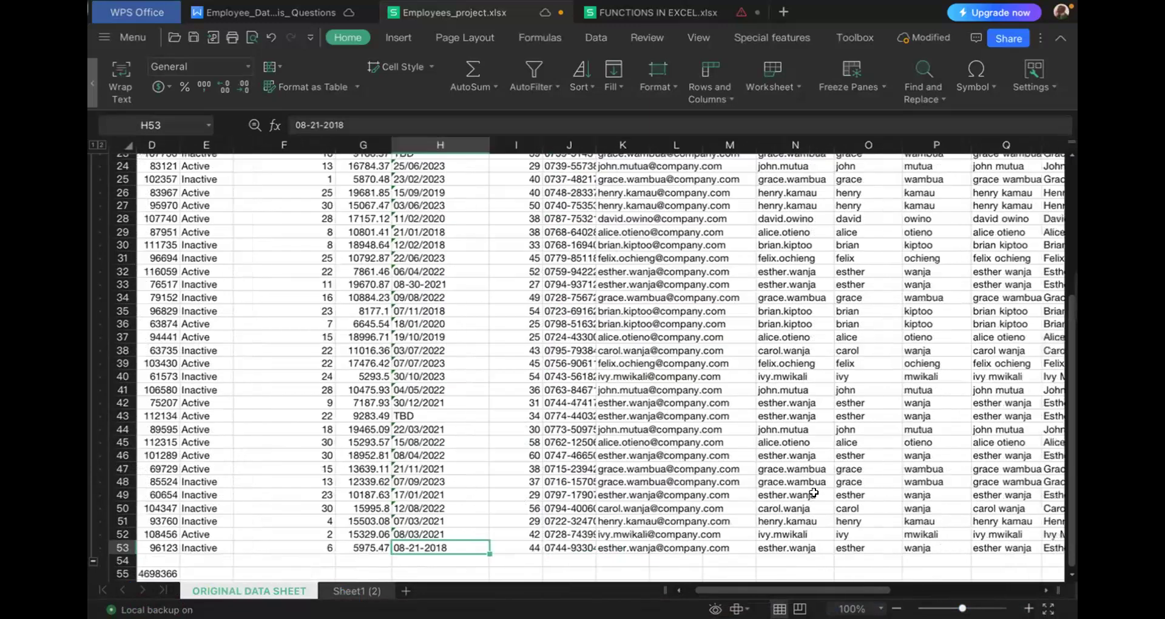
scroll(814, 493, "right", 5)
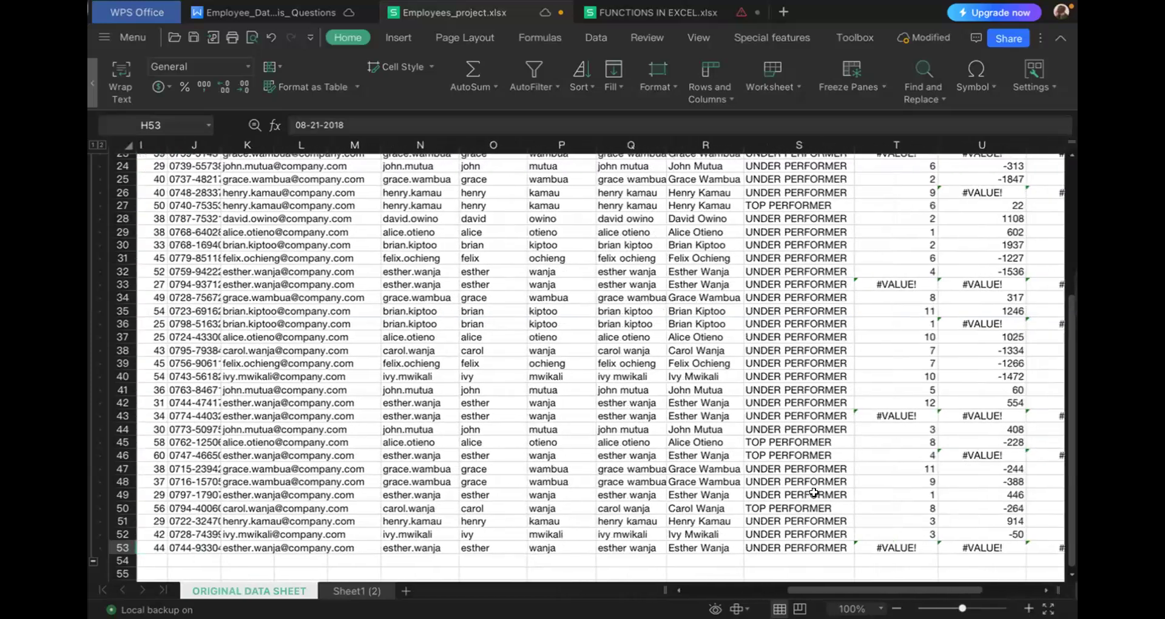
scroll(814, 493, "right", 1)
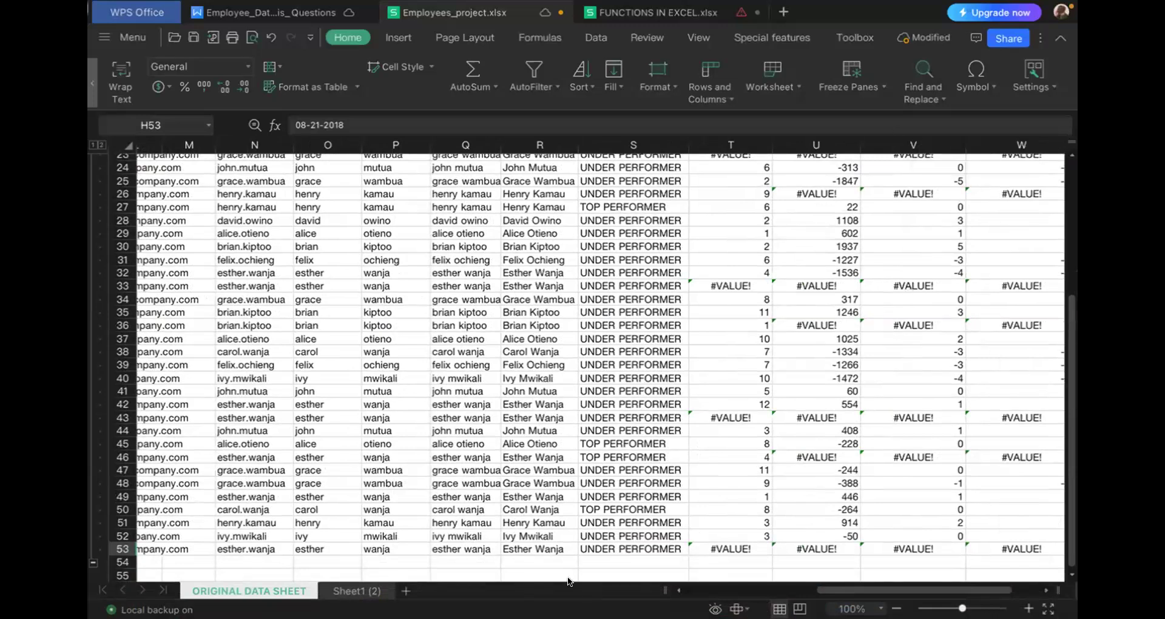
key("F4")
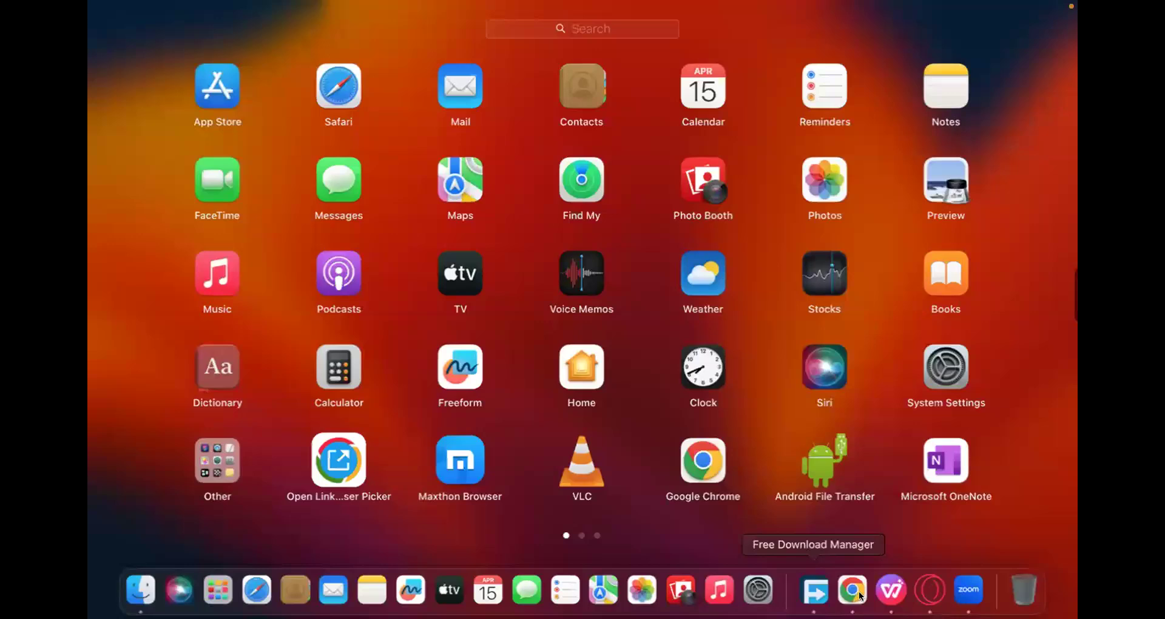
left_click(970, 587)
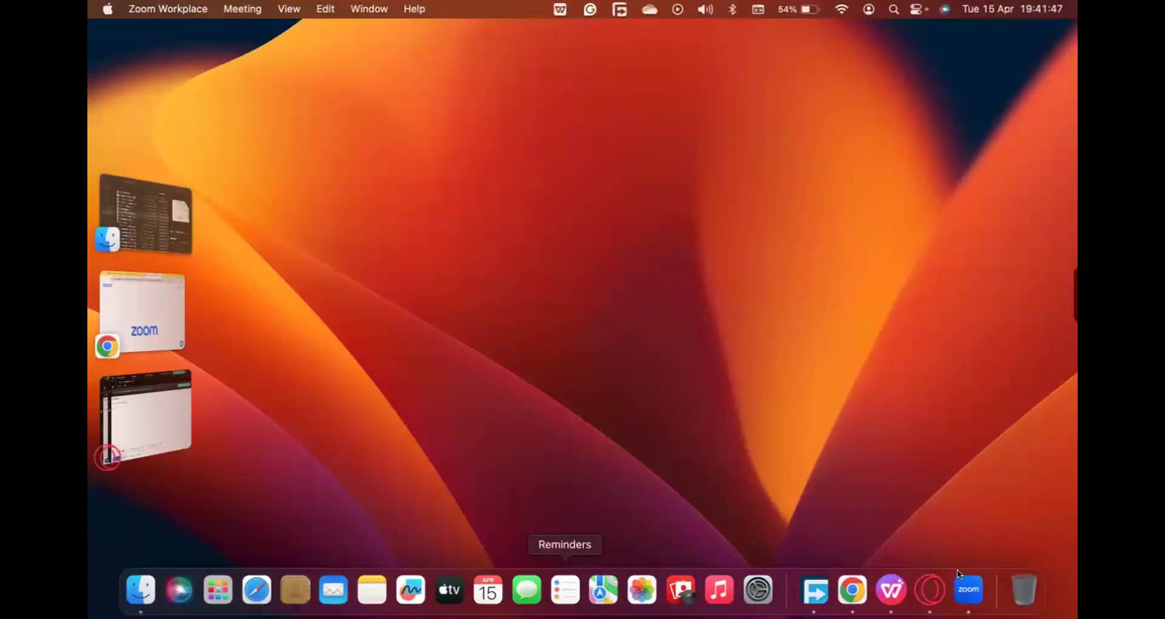
left_click(889, 588)
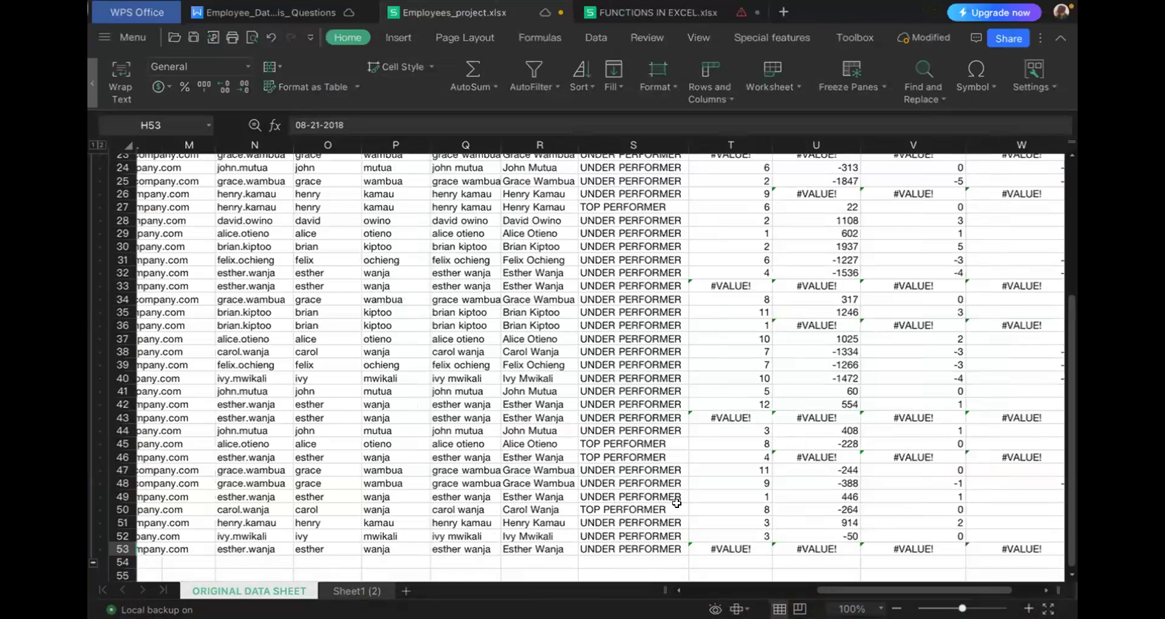
- Review the MONTH, DAYS, YEARS and MONTHS OF SERVICE columns and the unlabelled column X from row 53 up to the headers
scroll(677, 503, "right", 3)
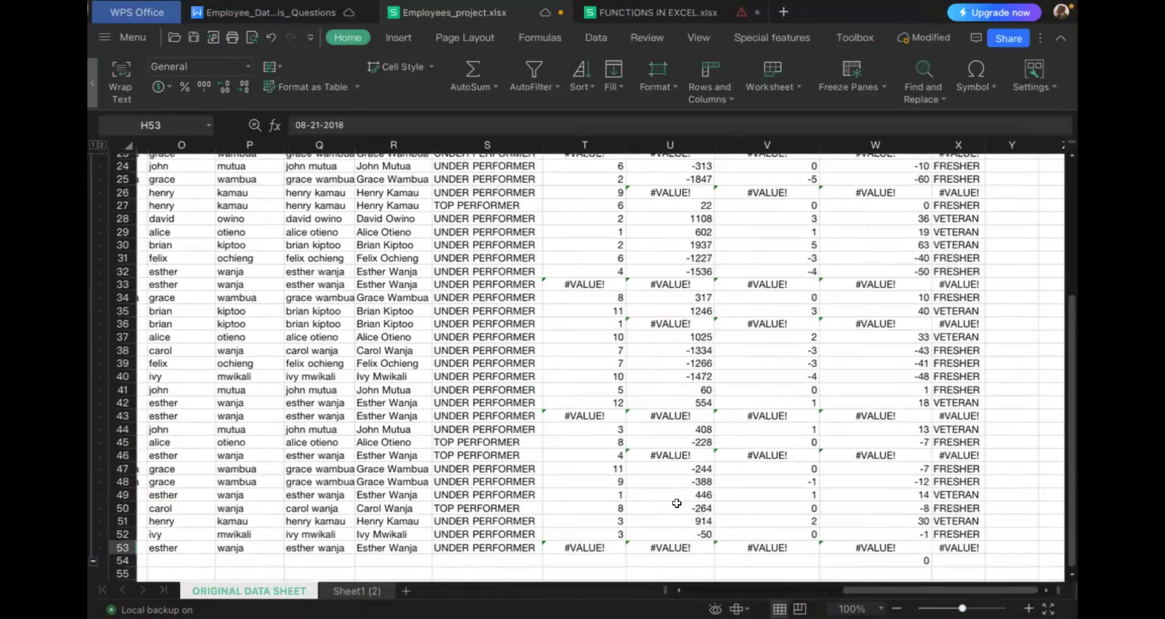
scroll(677, 503, "right", 1)
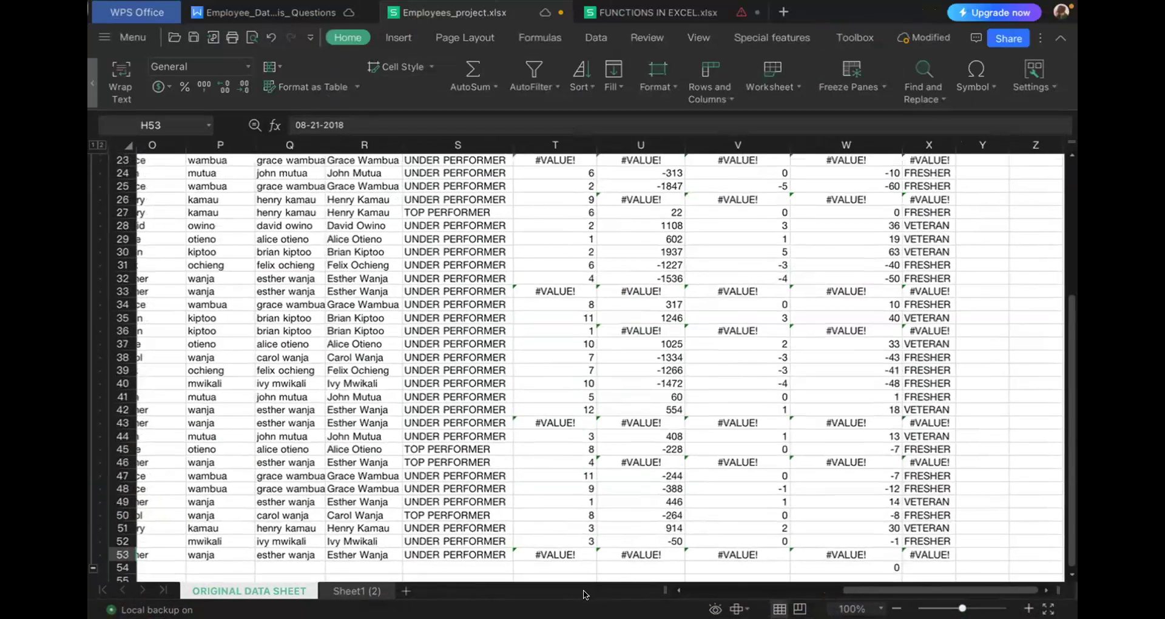
scroll(729, 489, "up", 3)
scroll(729, 490, "right", 1)
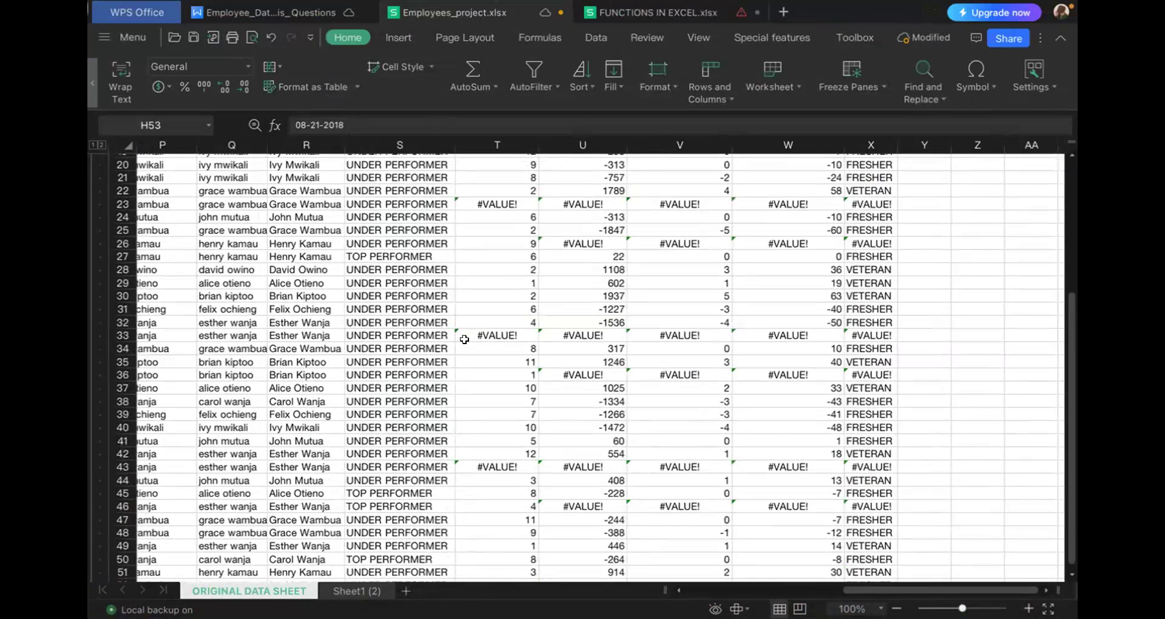
scroll(569, 305, "up", 2)
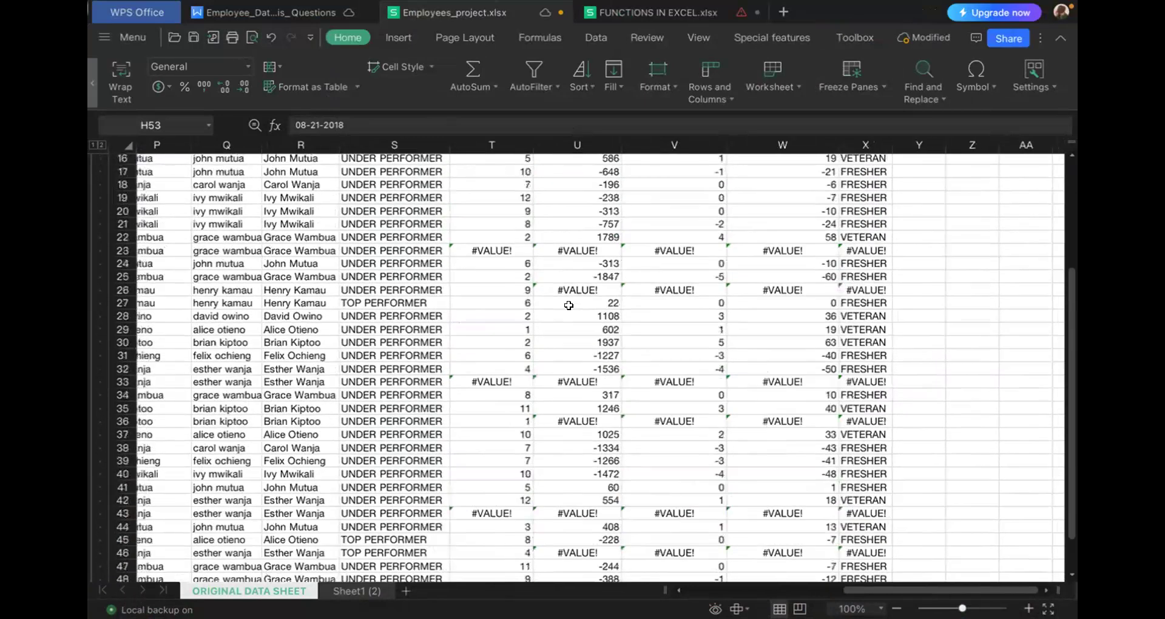
scroll(569, 305, "up", 5)
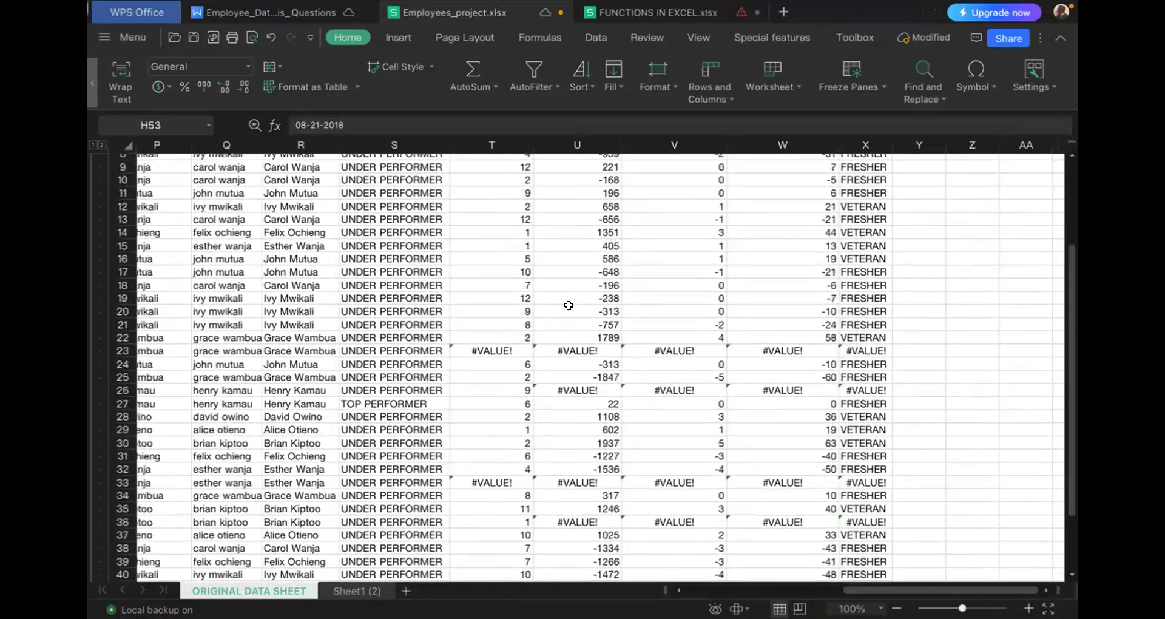
scroll(568, 305, "up", 3)
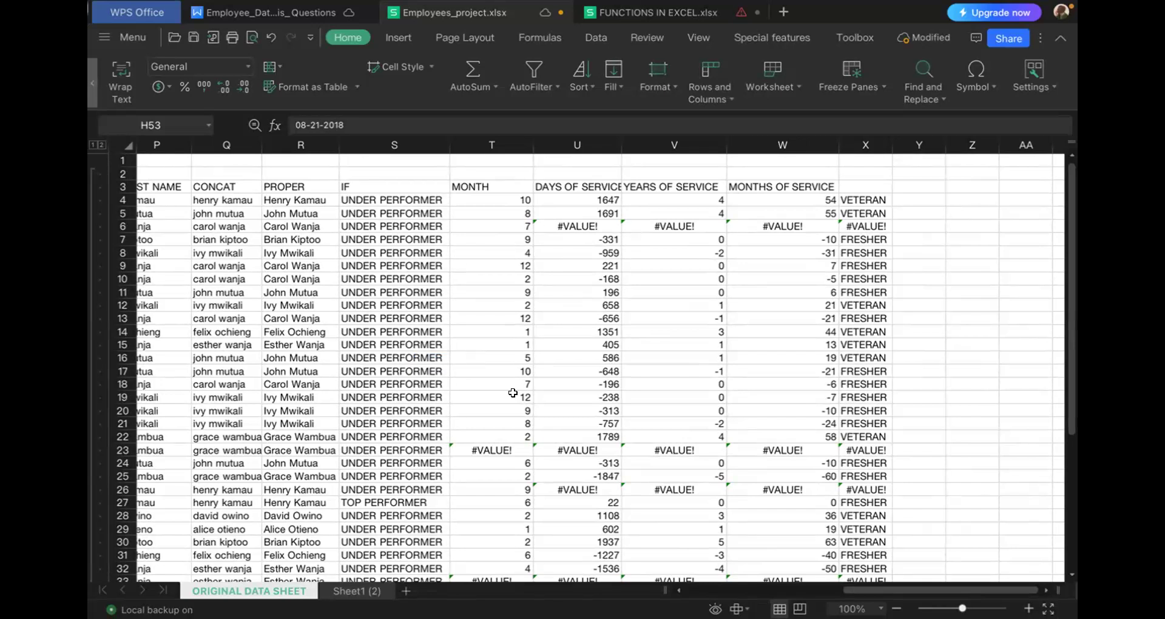
- Check the erroring rows against their Date Hired entries, and examine the service column headers and first records
scroll(512, 393, "left", 2)
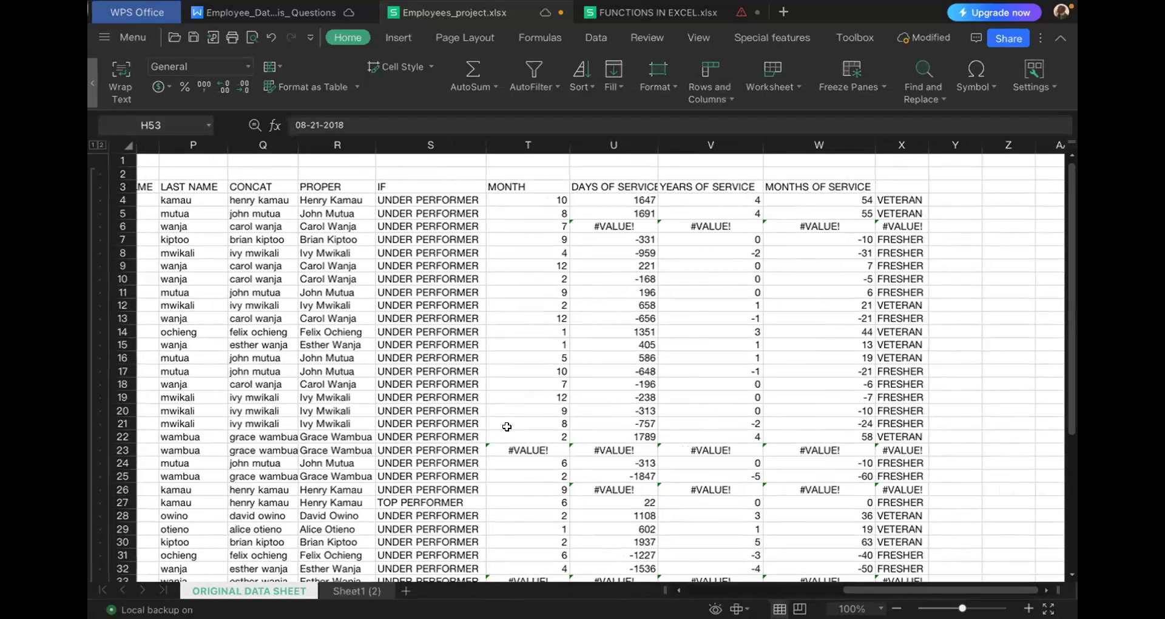
scroll(507, 427, "left", 3)
scroll(507, 427, "down", 3)
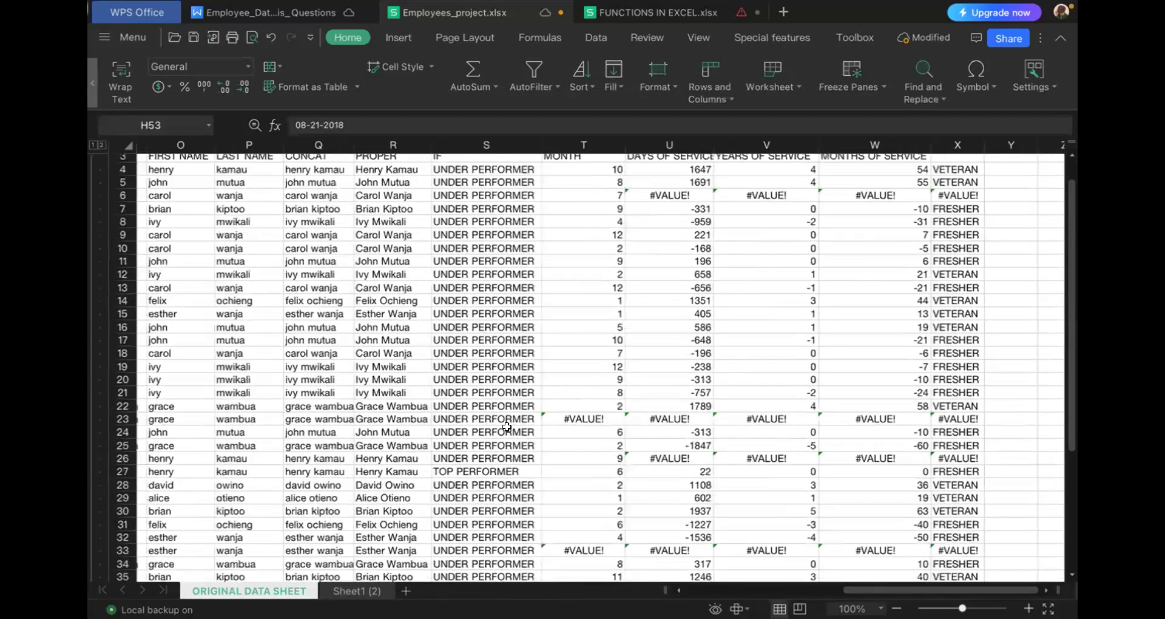
scroll(507, 426, "left", 4)
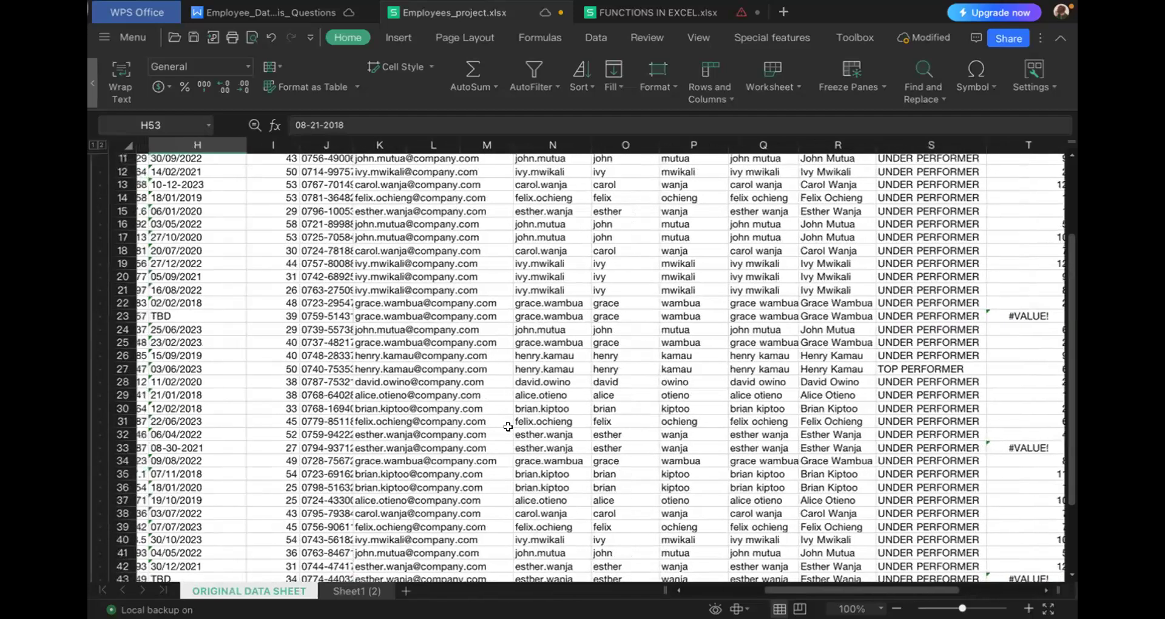
scroll(508, 427, "right", 3)
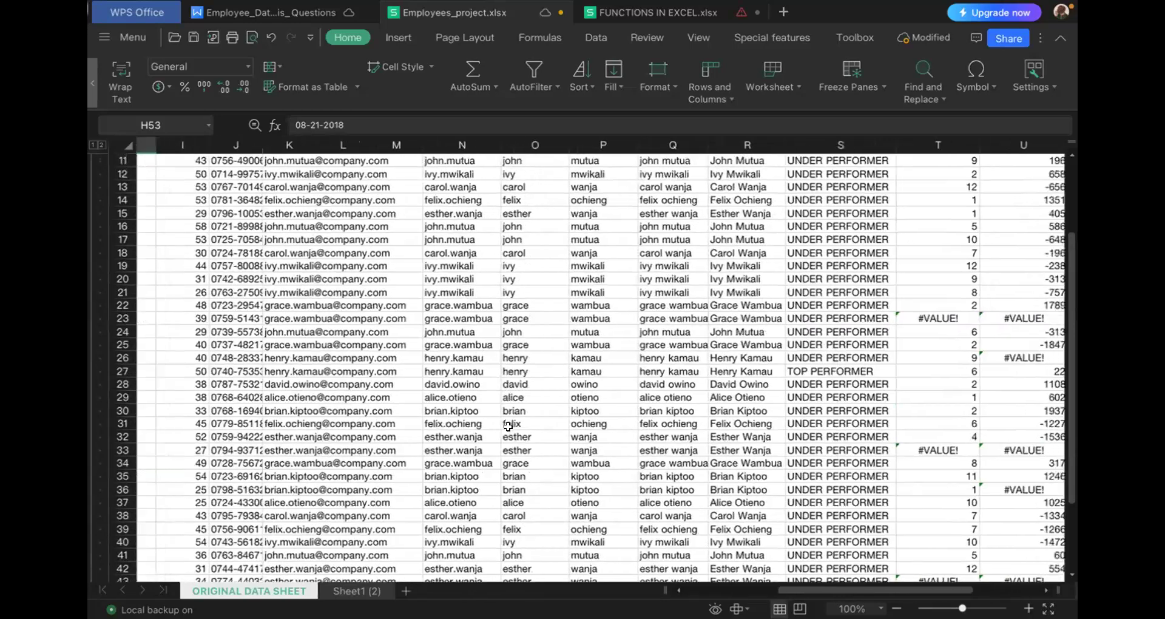
scroll(507, 426, "up", 4)
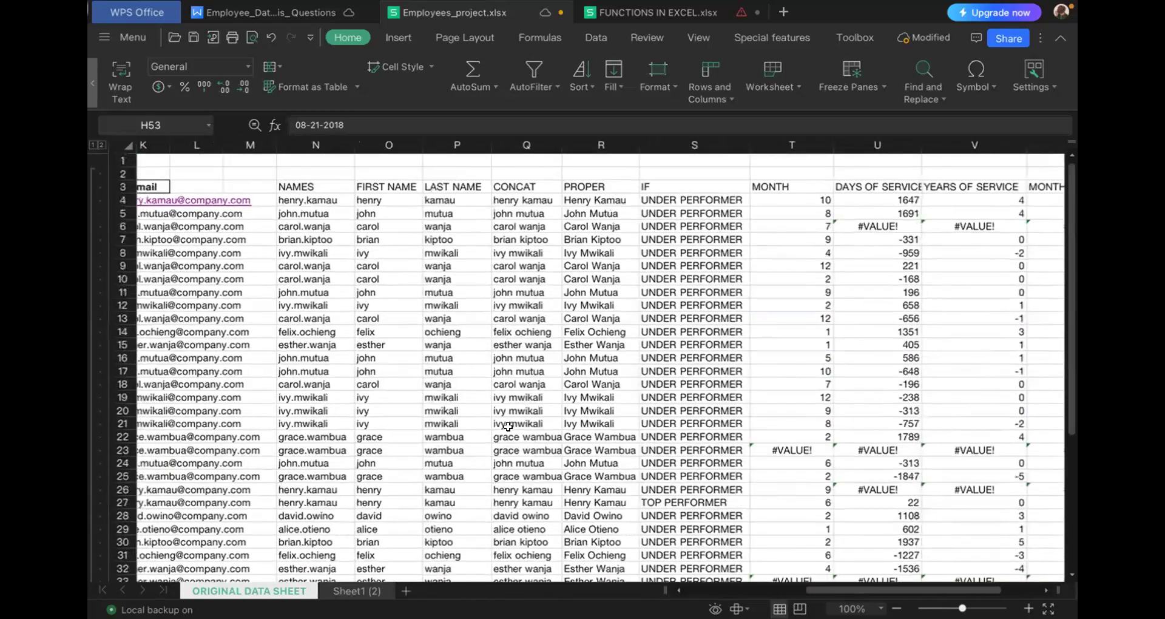
scroll(508, 426, "right", 2)
scroll(508, 426, "right", 2)
scroll(508, 426, "right", 1)
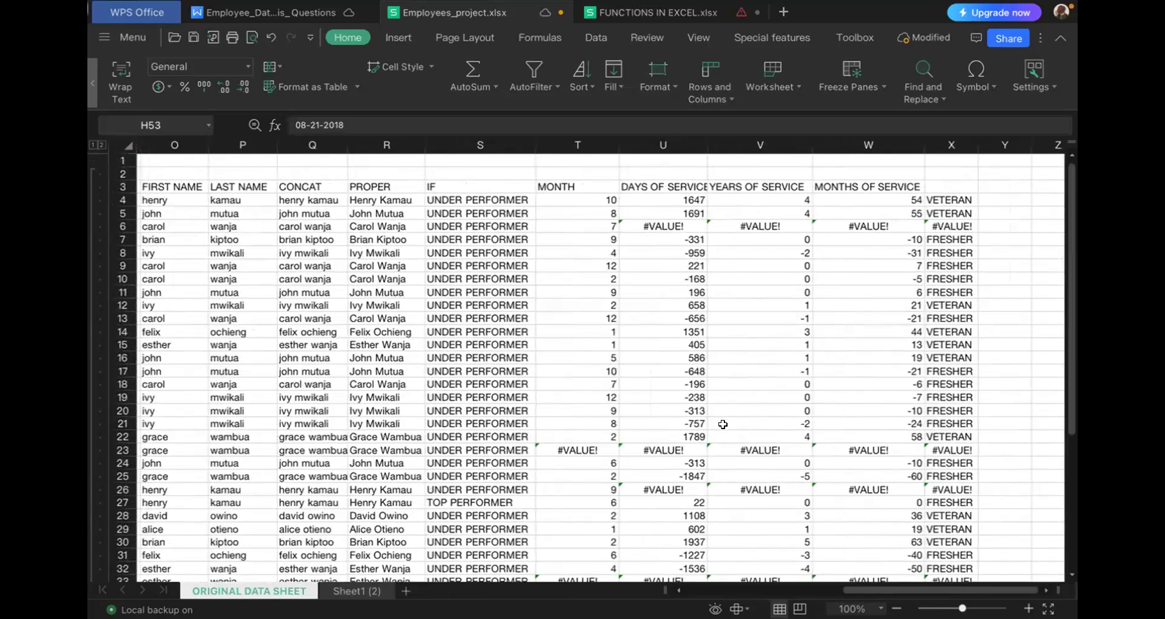
scroll(723, 425, "right", 1)
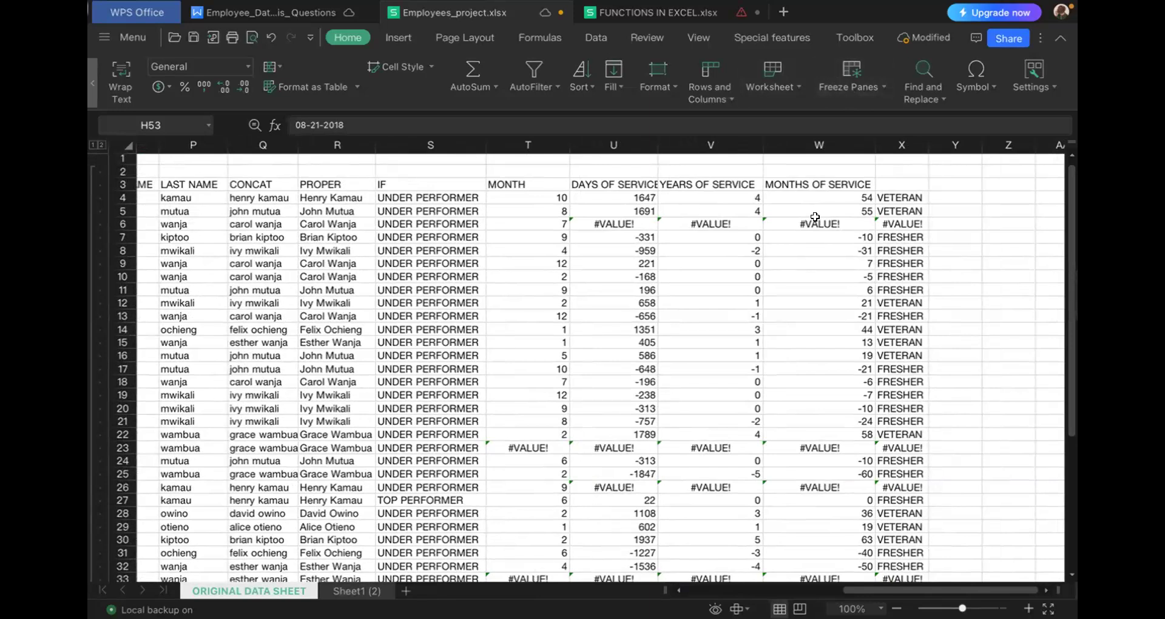
- Inspect the MONTH formula in T4, the days-of-service formula in U4, and the date formula in H1 that it references
left_click(623, 195)
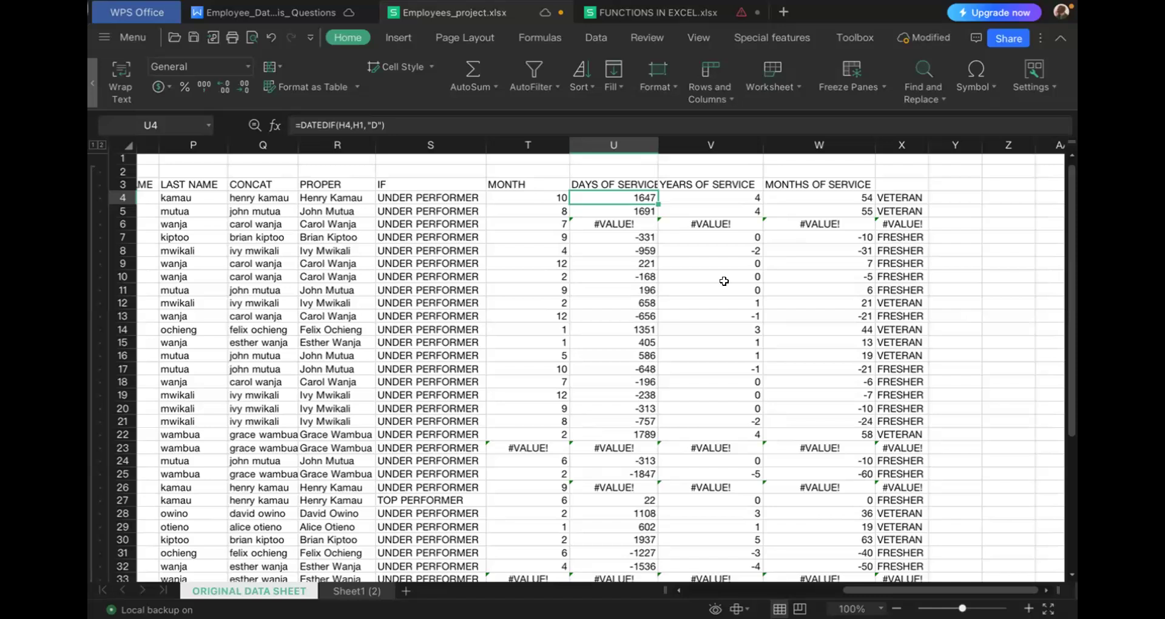
left_click(537, 195)
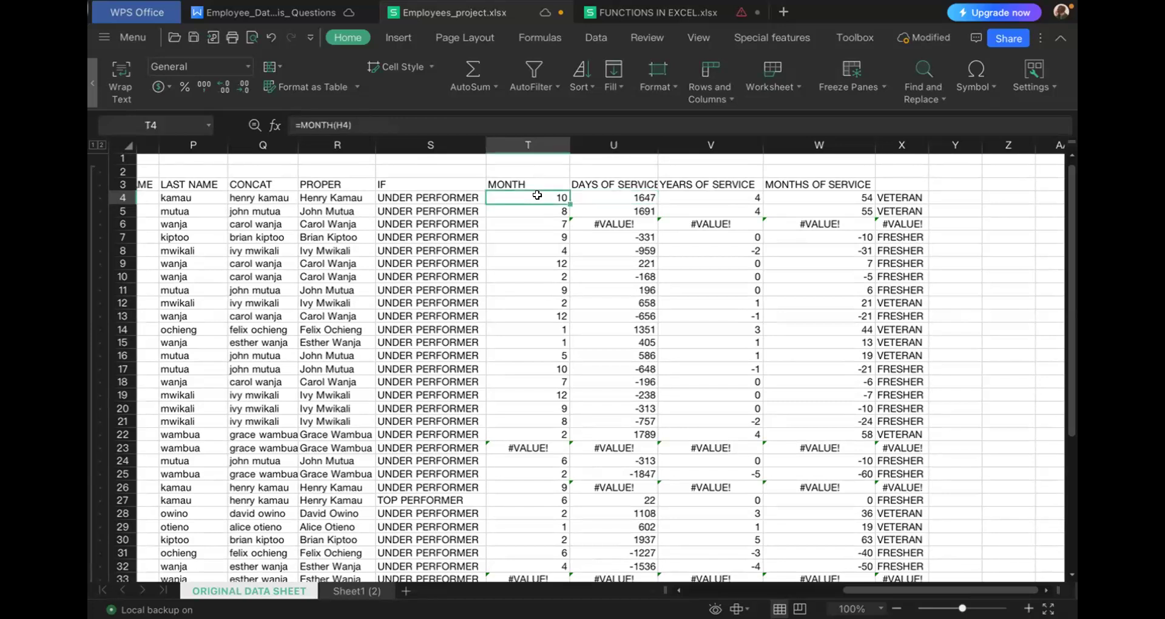
left_click(619, 197)
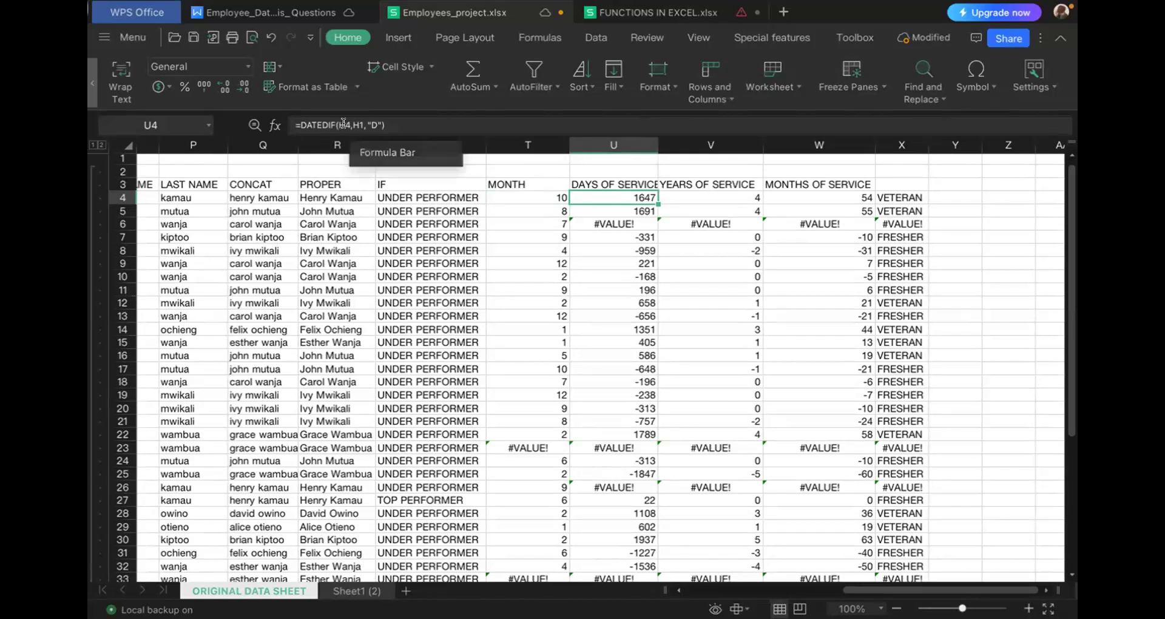
scroll(296, 283, "left", 5)
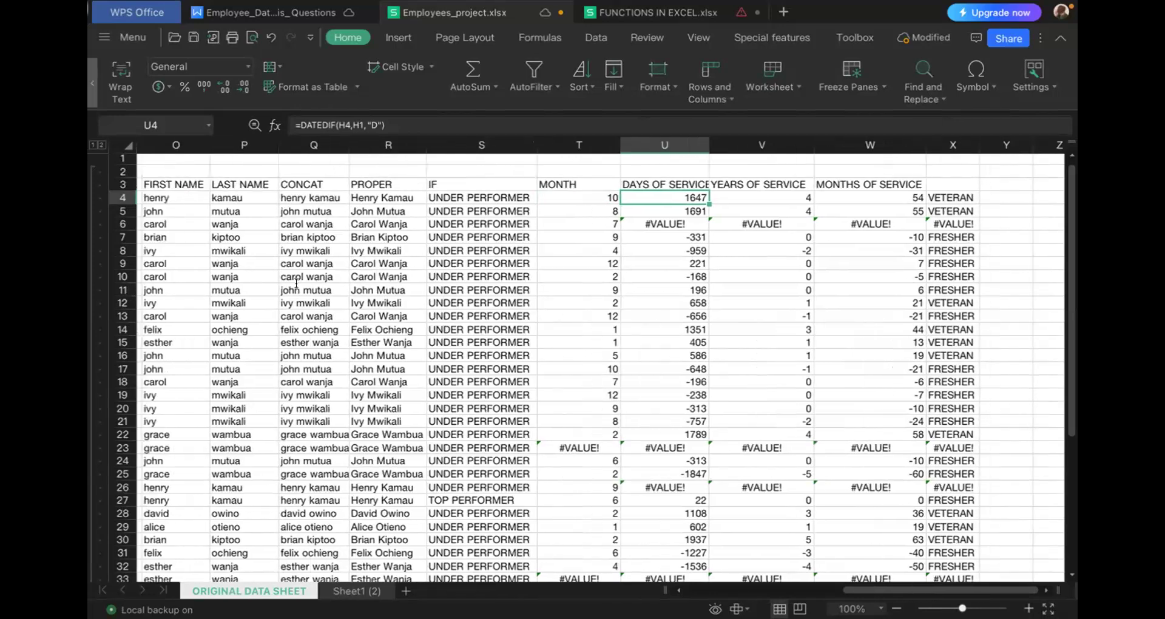
scroll(296, 284, "left", 8)
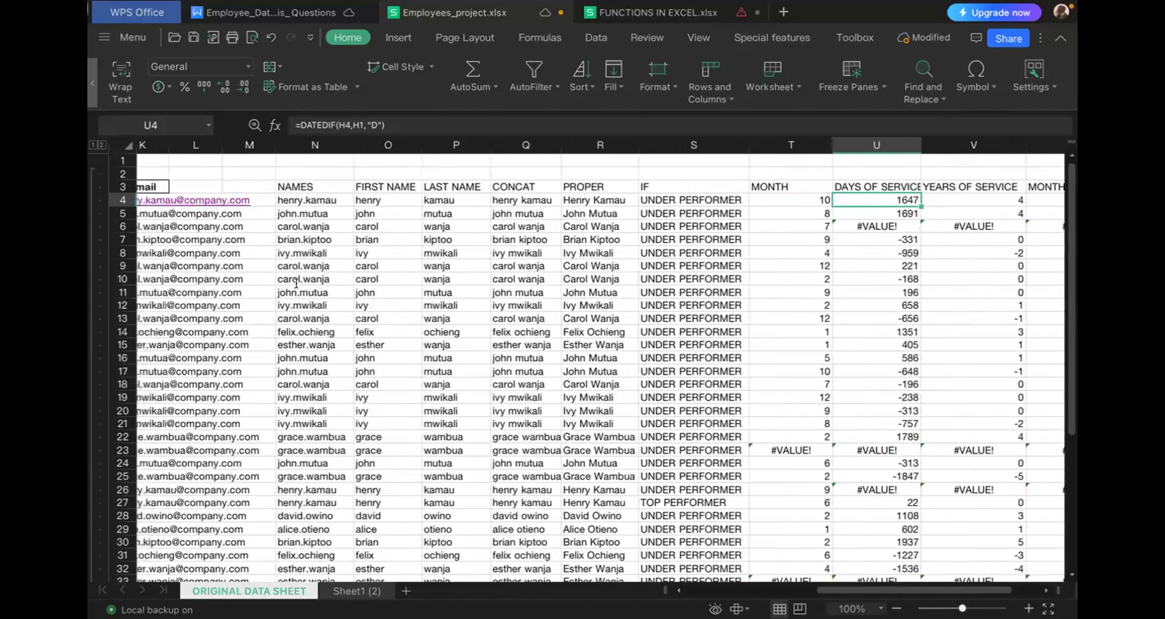
scroll(297, 284, "left", 1)
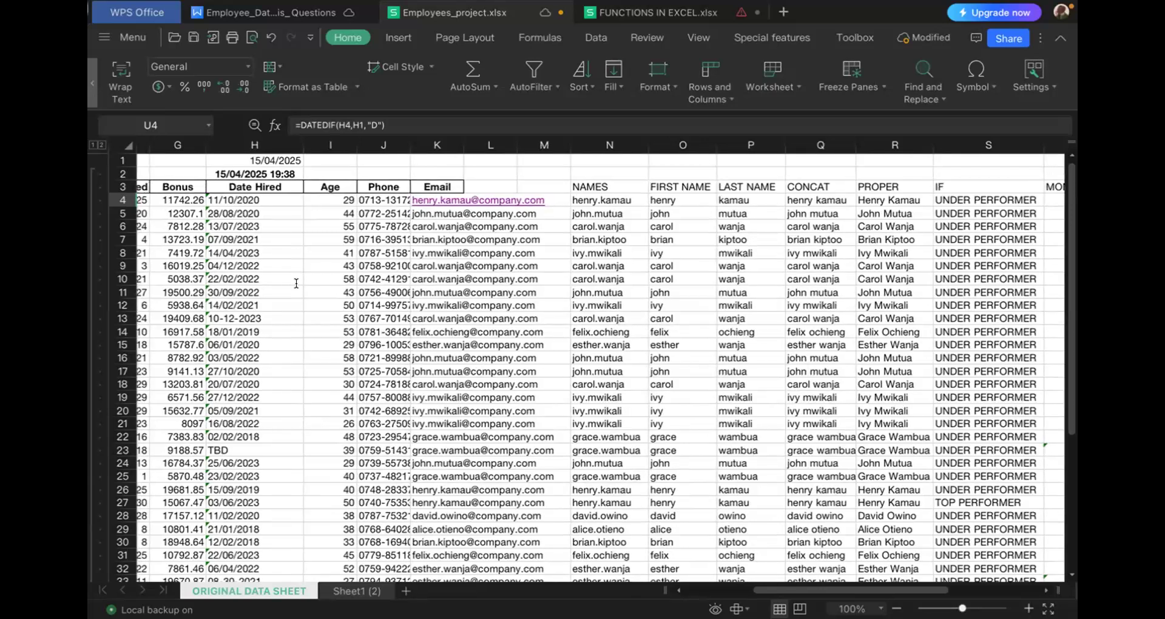
left_click(274, 158)
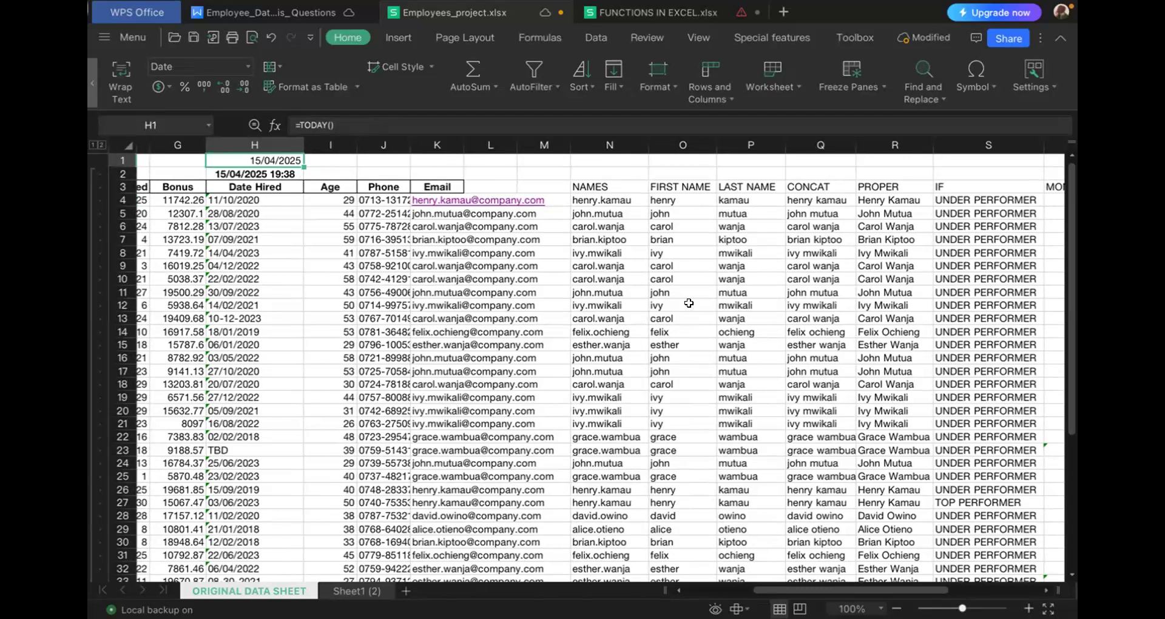
left_click(529, 160)
type("=")
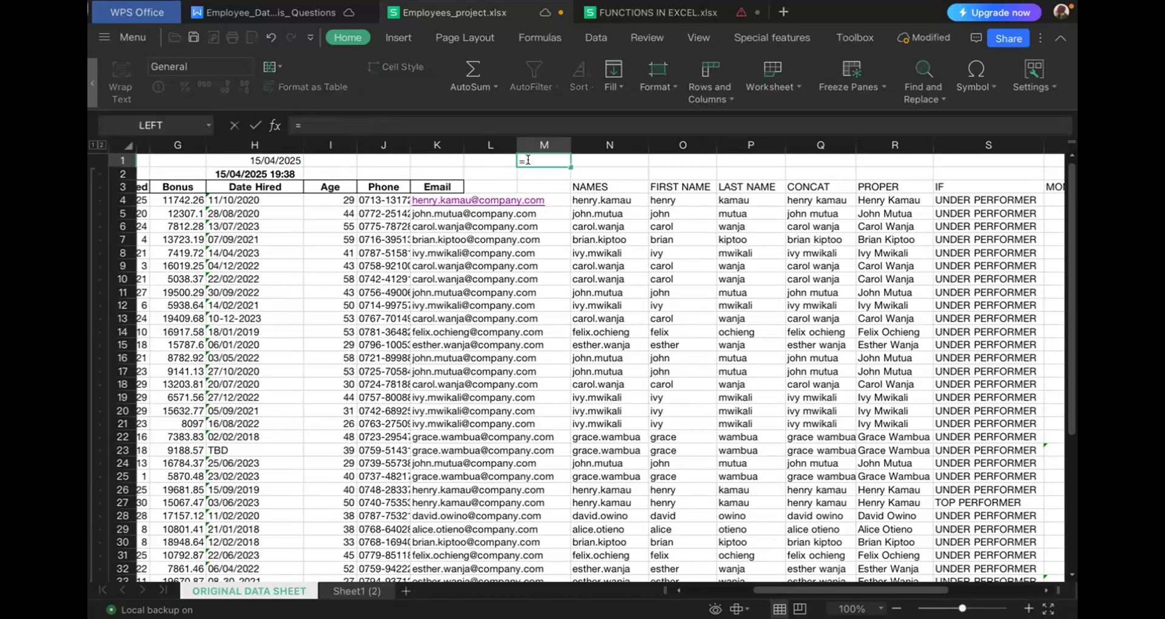
type("dated")
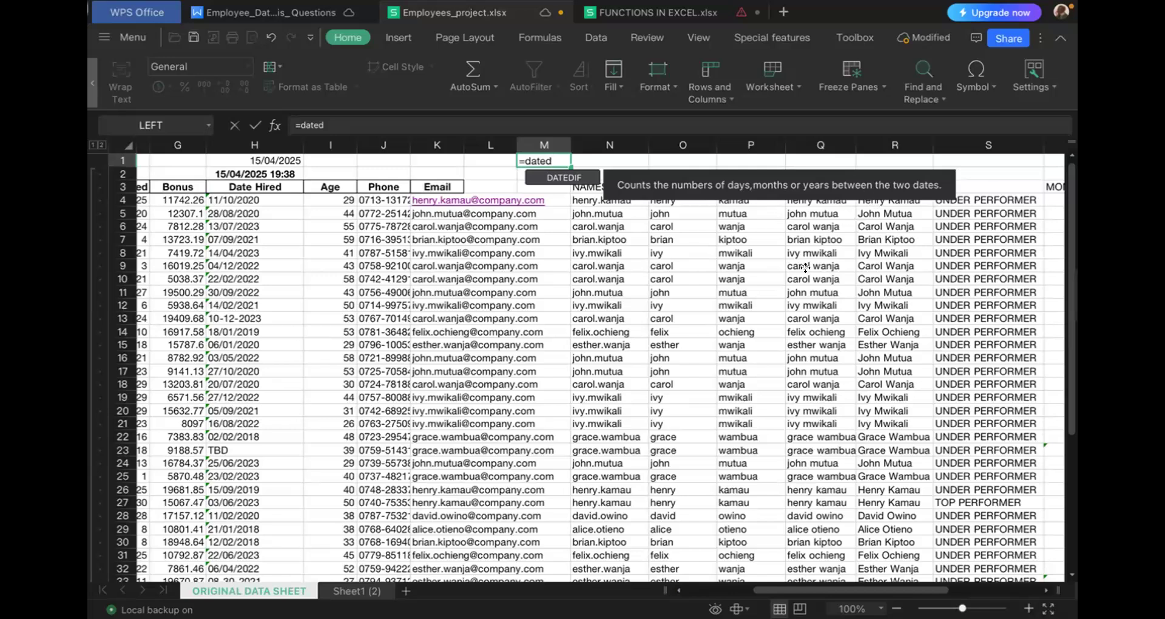
scroll(805, 268, "right", 5)
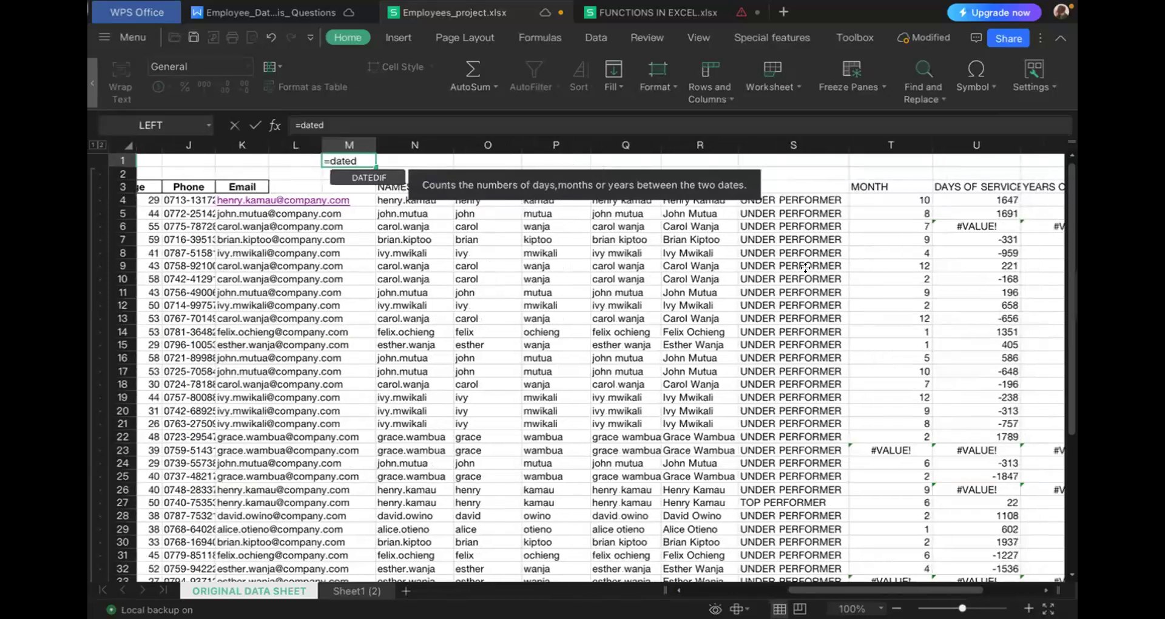
scroll(773, 280, "right", 4)
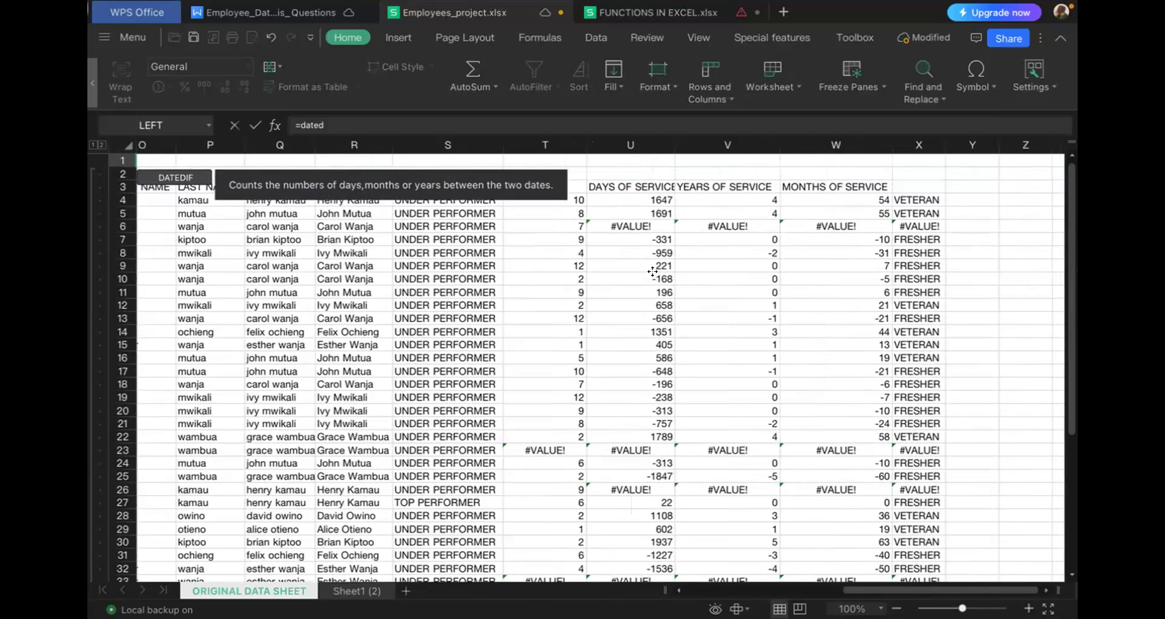
scroll(470, 234, "left", 7)
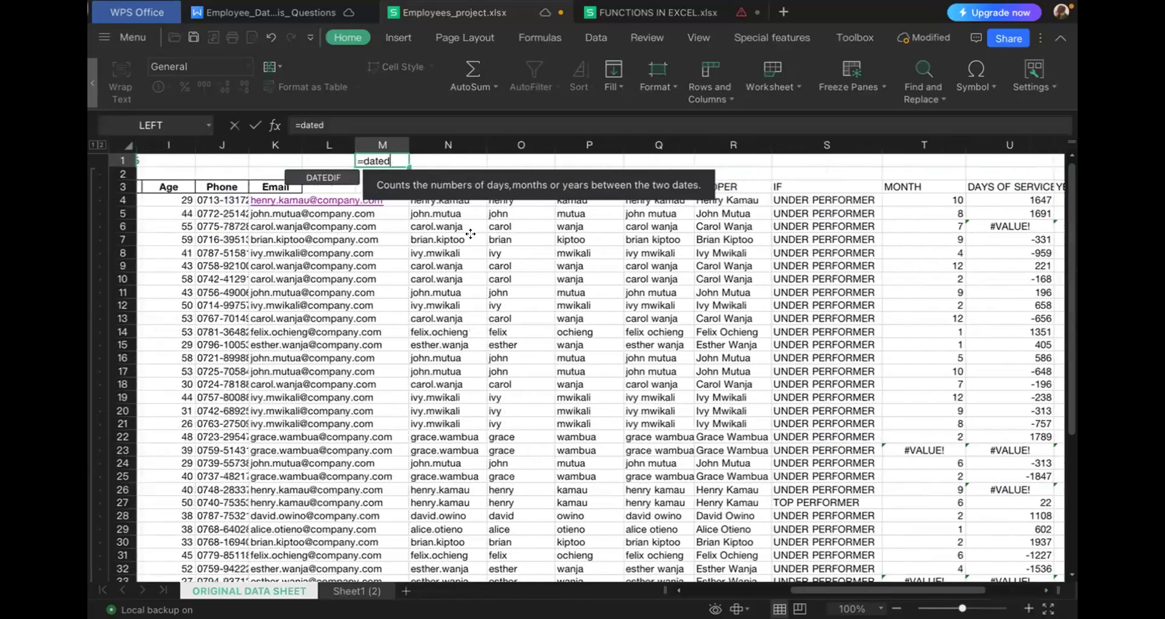
scroll(470, 234, "left", 3)
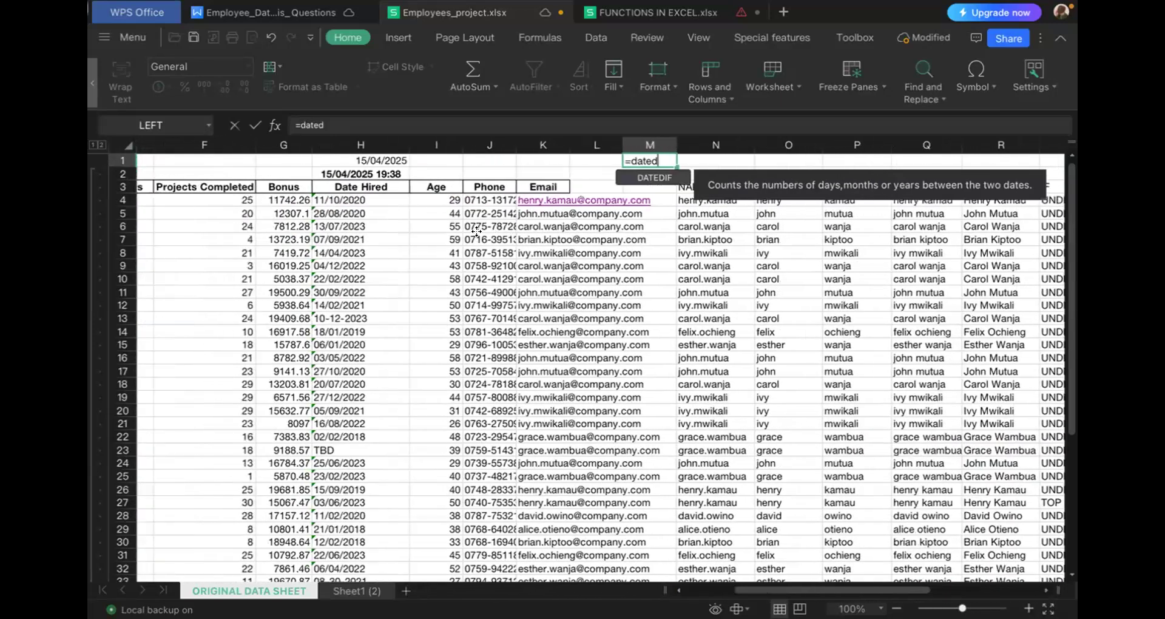
key("BackSpace")
key("BackSpace")
key("BackSpace")
key("BackSpace")
key("BackSpace")
key("BackSpace")
- Examine the days-of-service DATEDIF formula in U4 and the surrounding employee and service columns it relates to
scroll(676, 331, "right", 6)
scroll(676, 332, "right", 2)
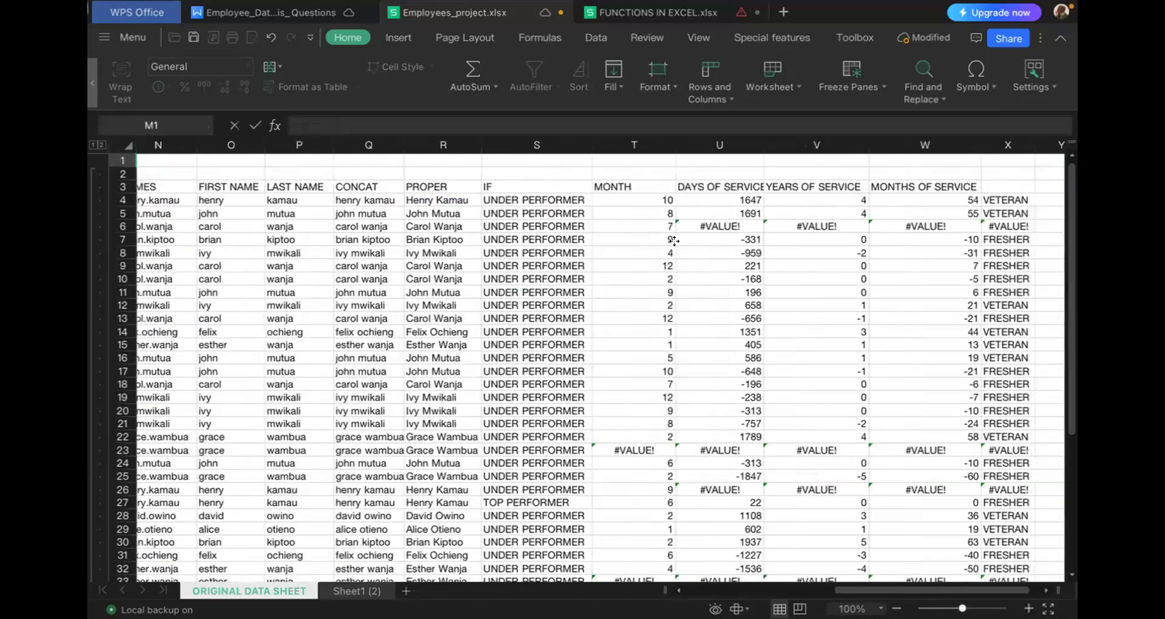
left_click(732, 196)
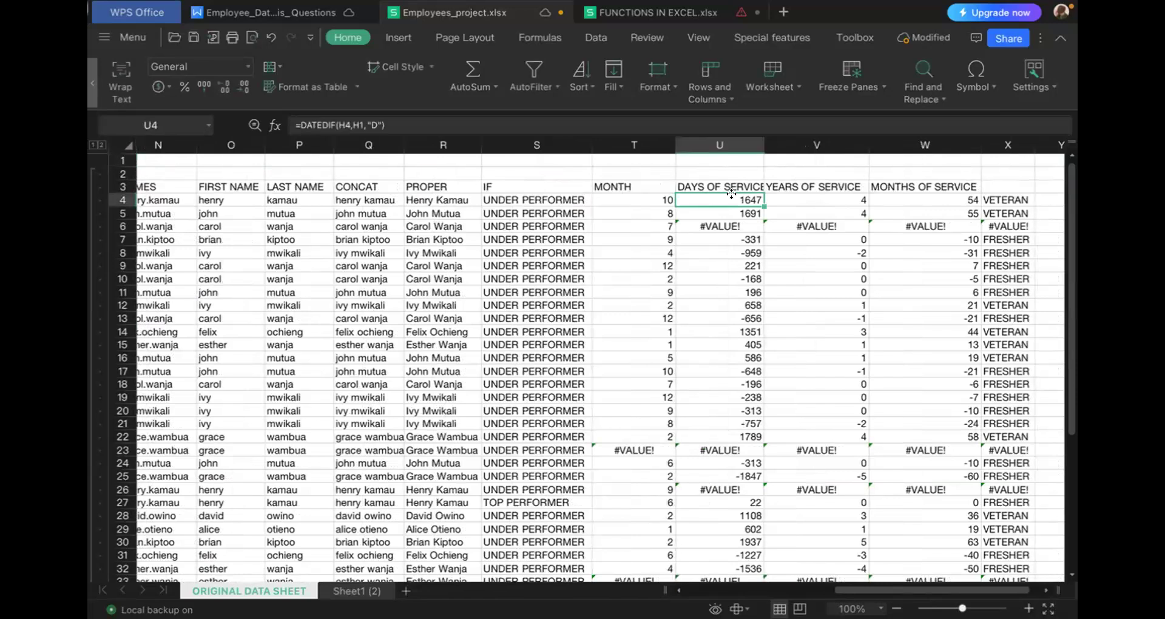
scroll(339, 268, "left", 2)
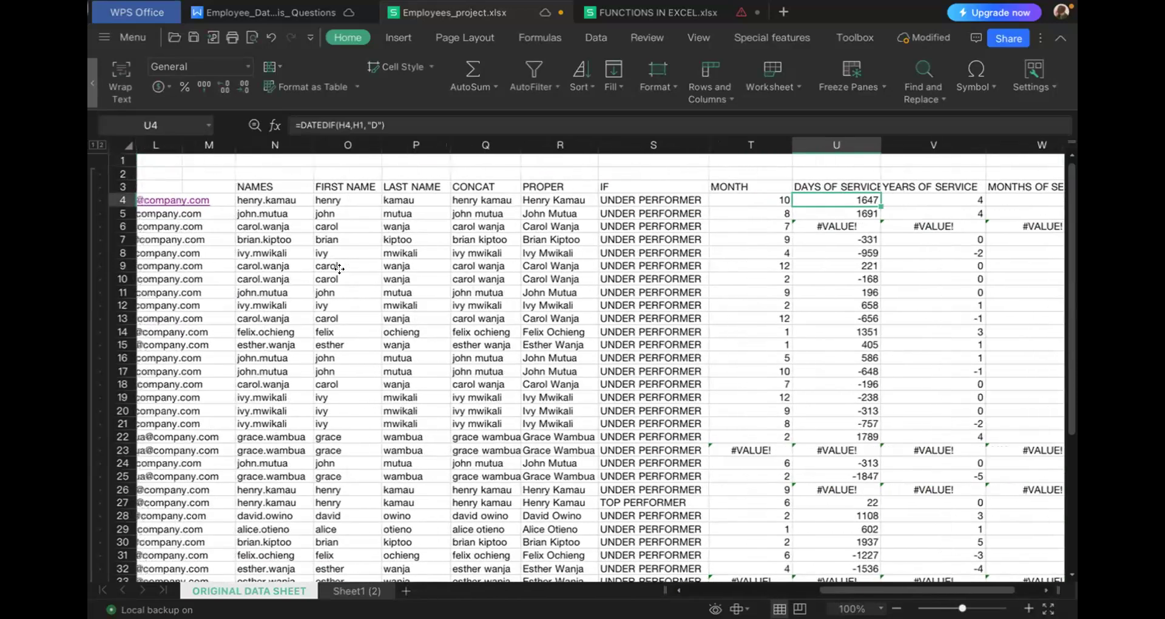
scroll(338, 268, "left", 1)
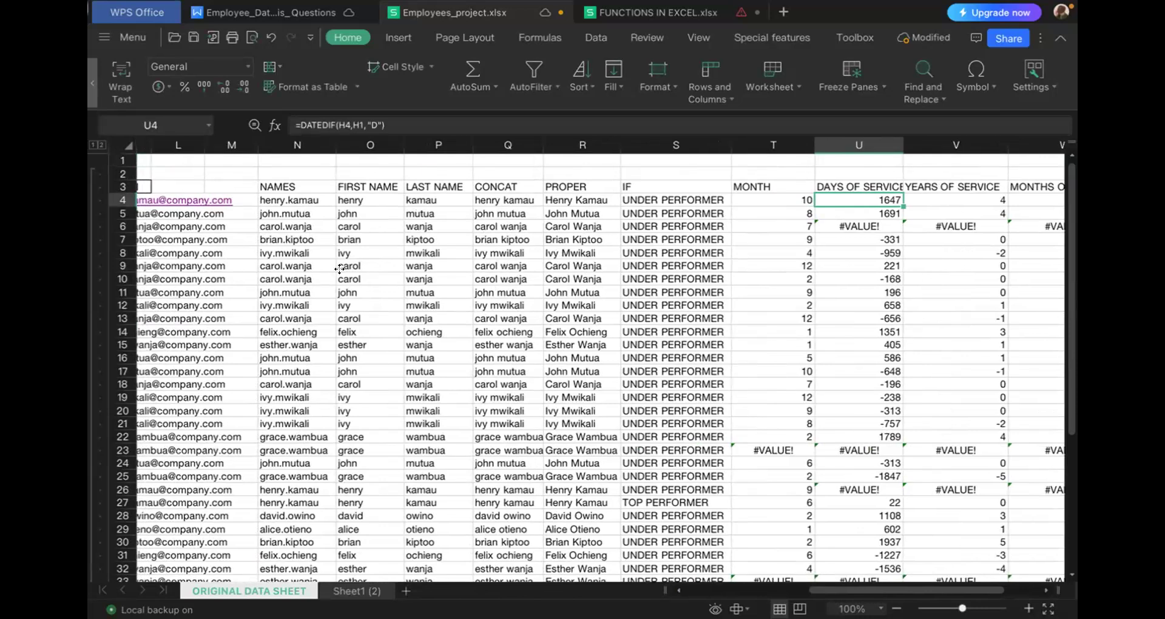
scroll(298, 269, "left", 1)
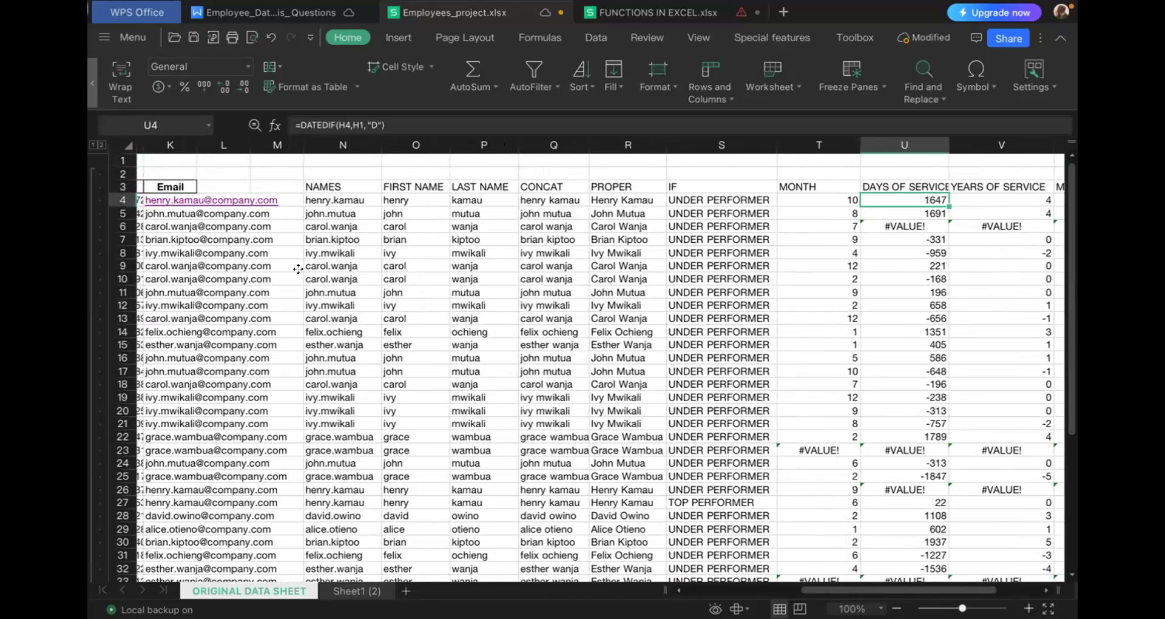
scroll(298, 269, "left", 2)
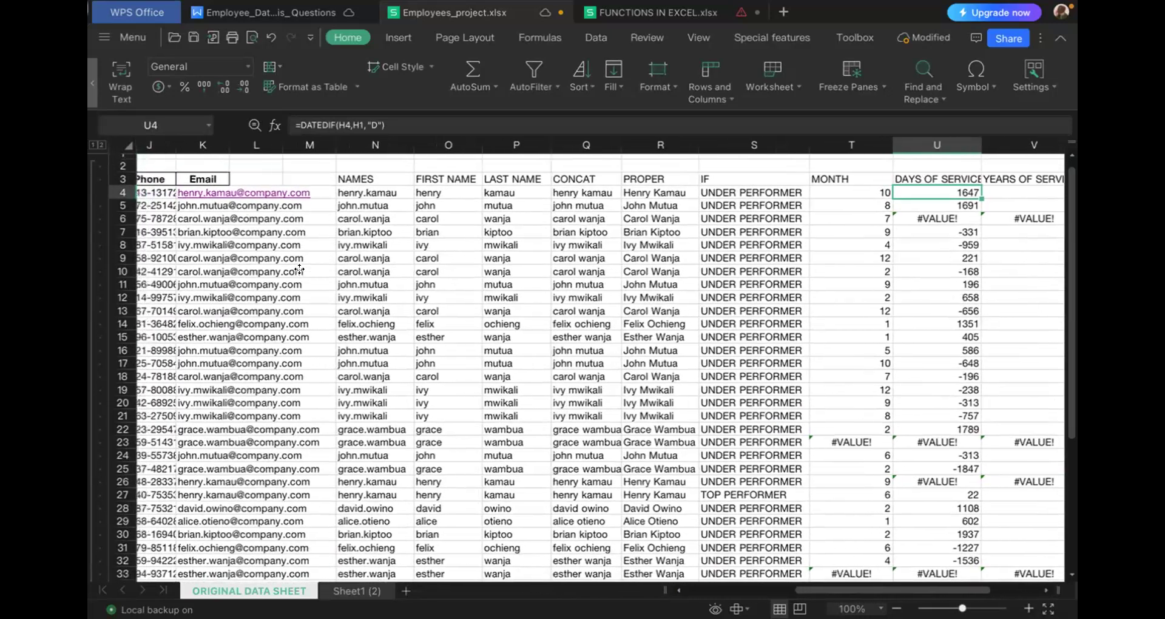
scroll(298, 269, "left", 1)
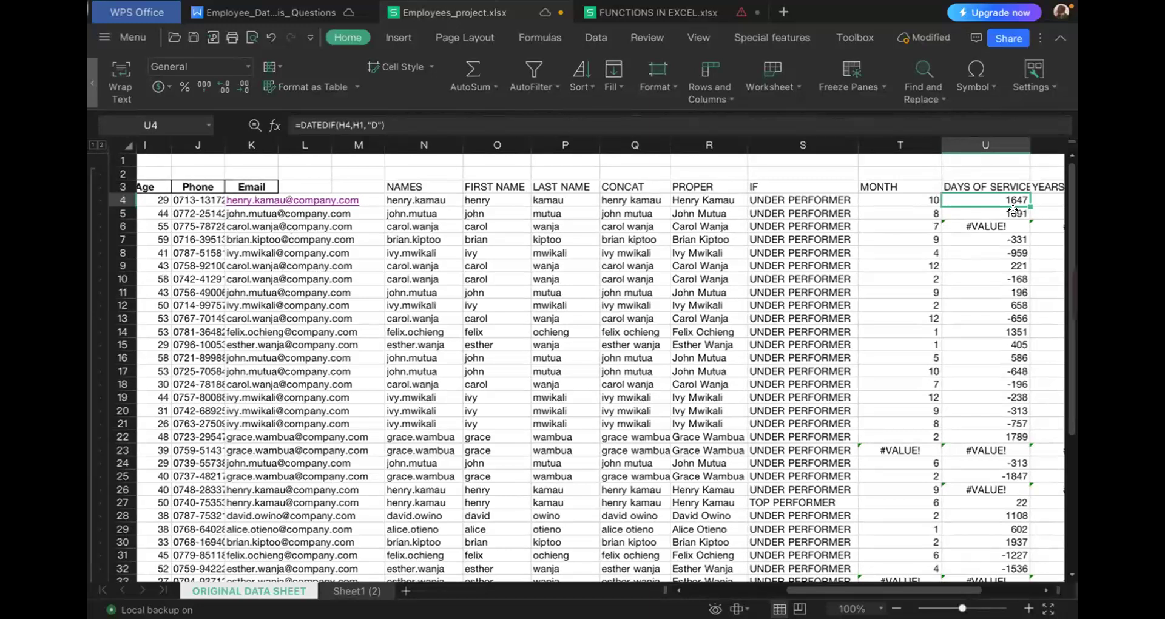
scroll(1013, 210, "right", 3)
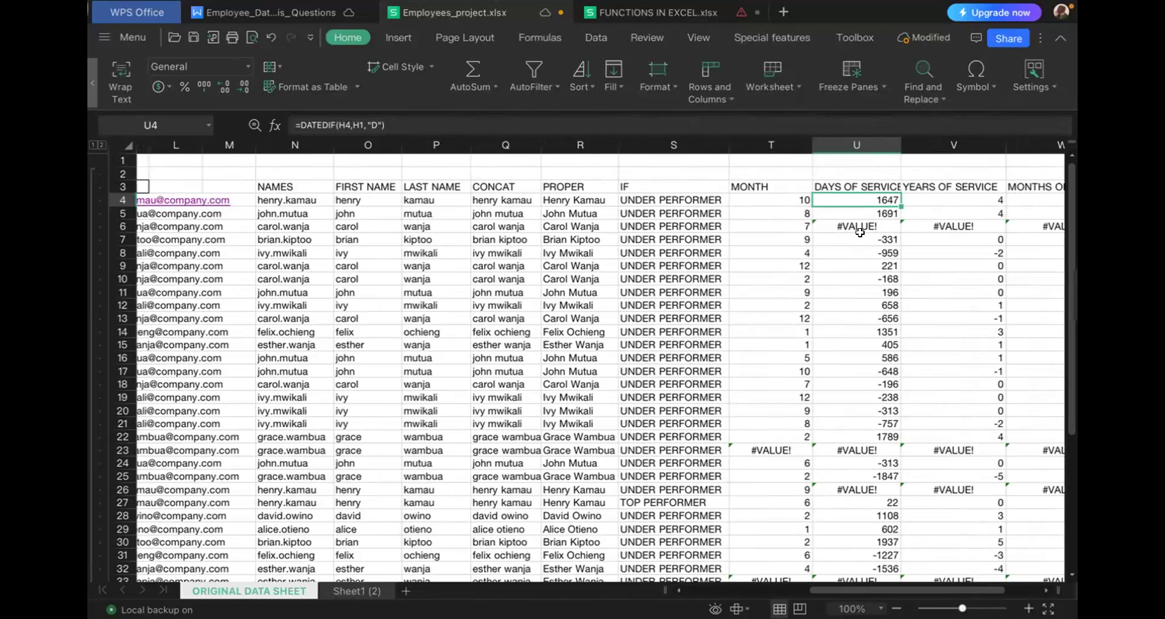
scroll(897, 283, "right", 1)
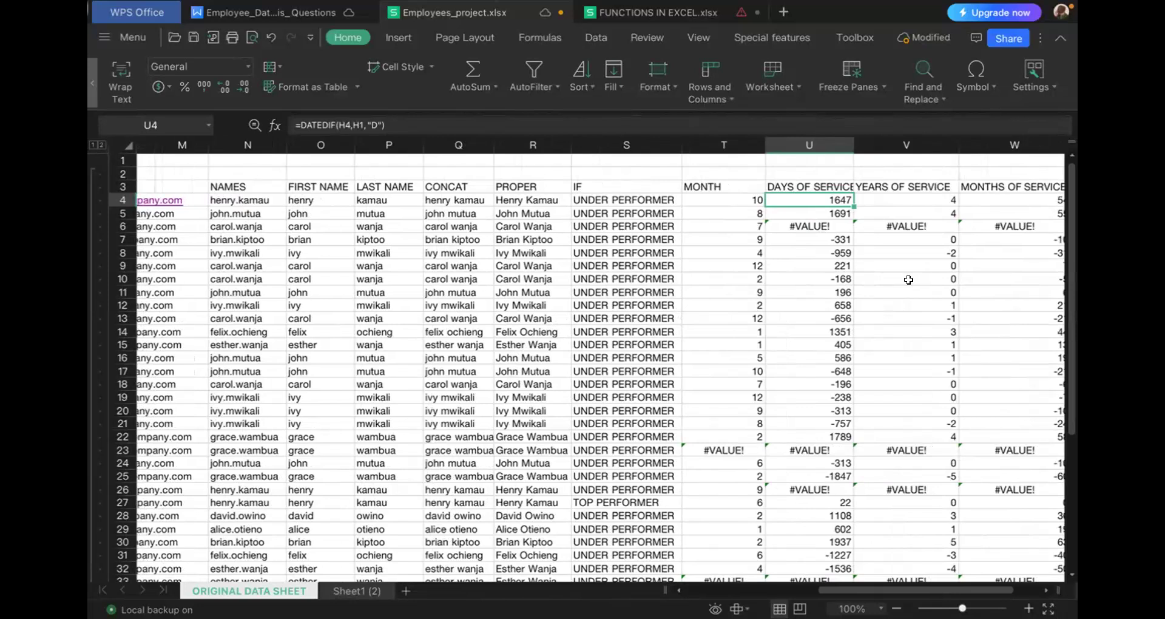
- Inspect the DATEDIF formulas for years of service in V4 and months of service in W4, ending at the column X header
left_click(916, 197)
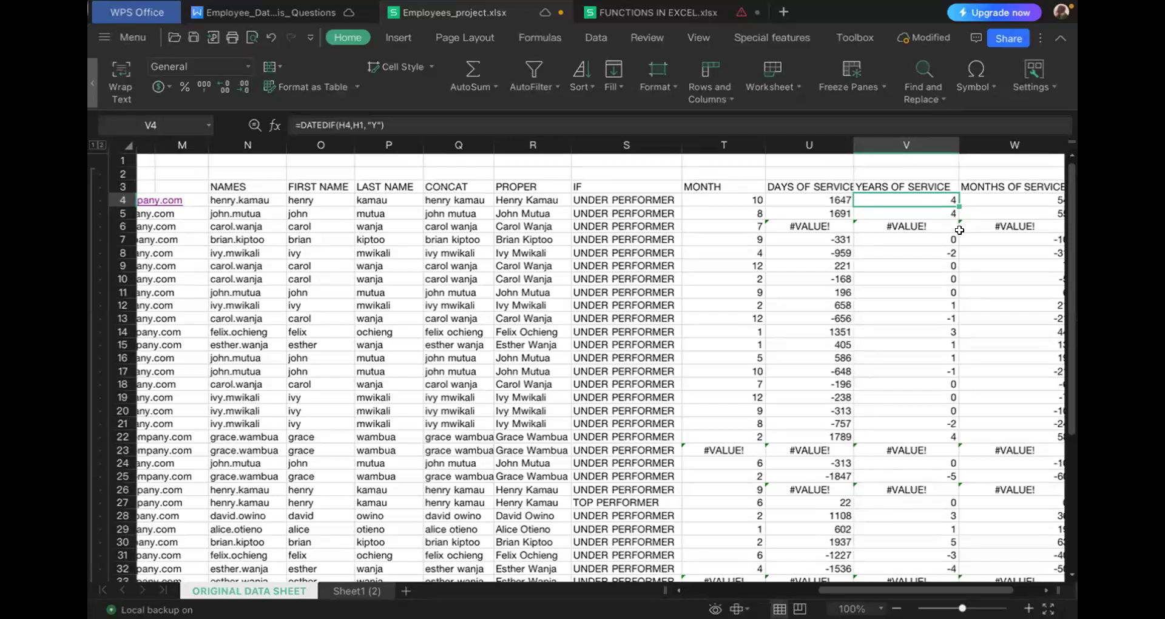
scroll(957, 287, "right", 1)
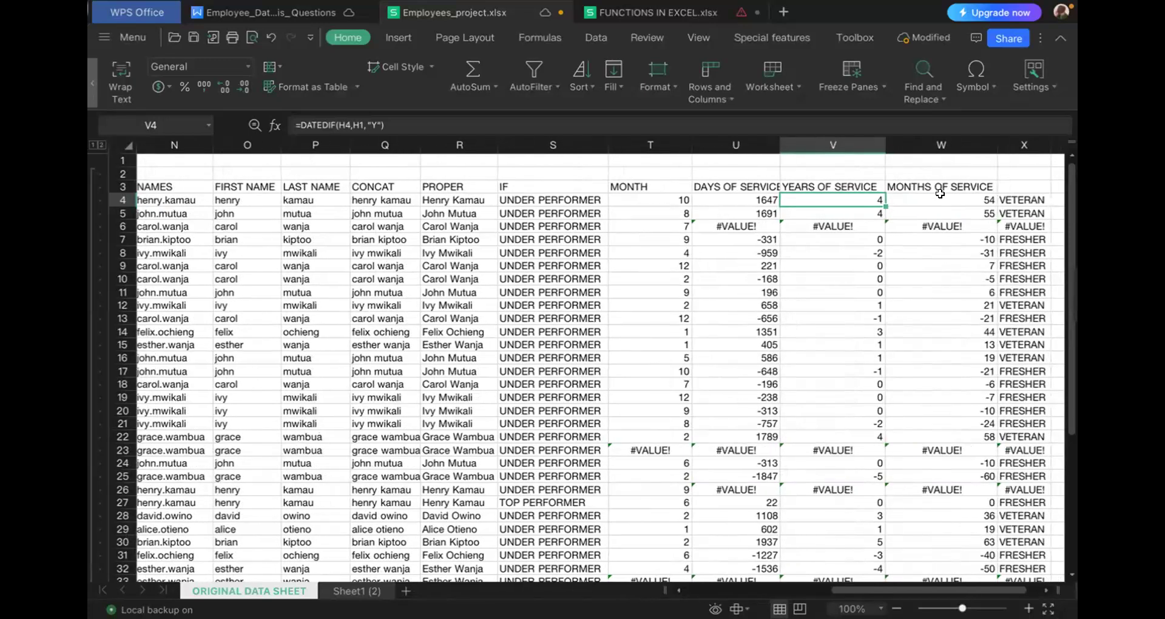
left_click(941, 198)
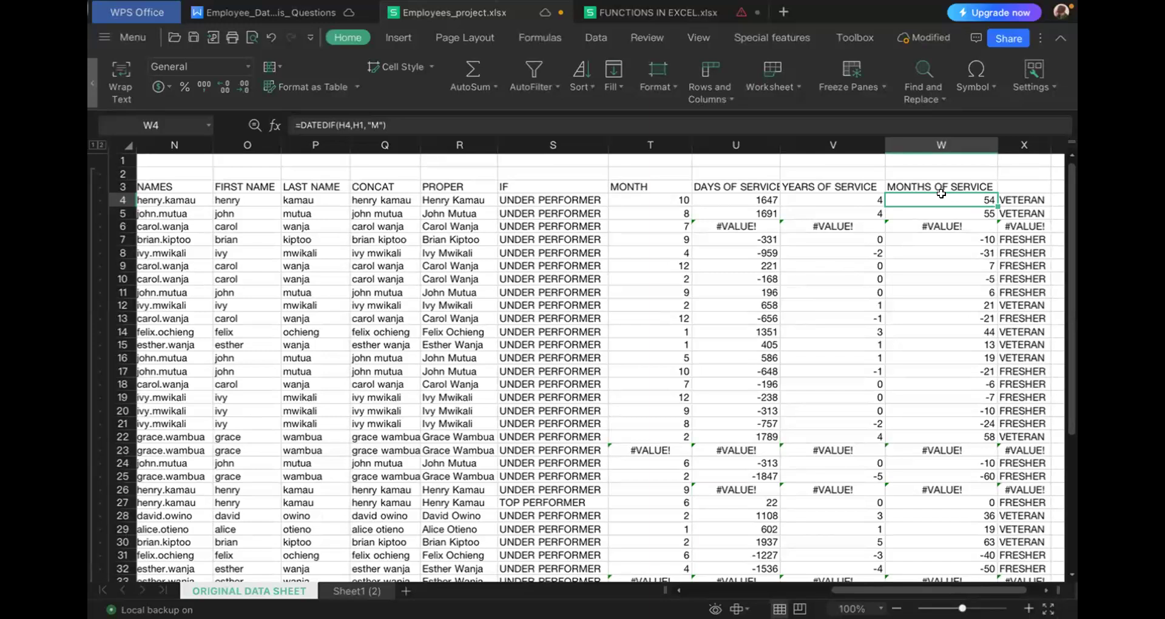
scroll(915, 253, "right", 1)
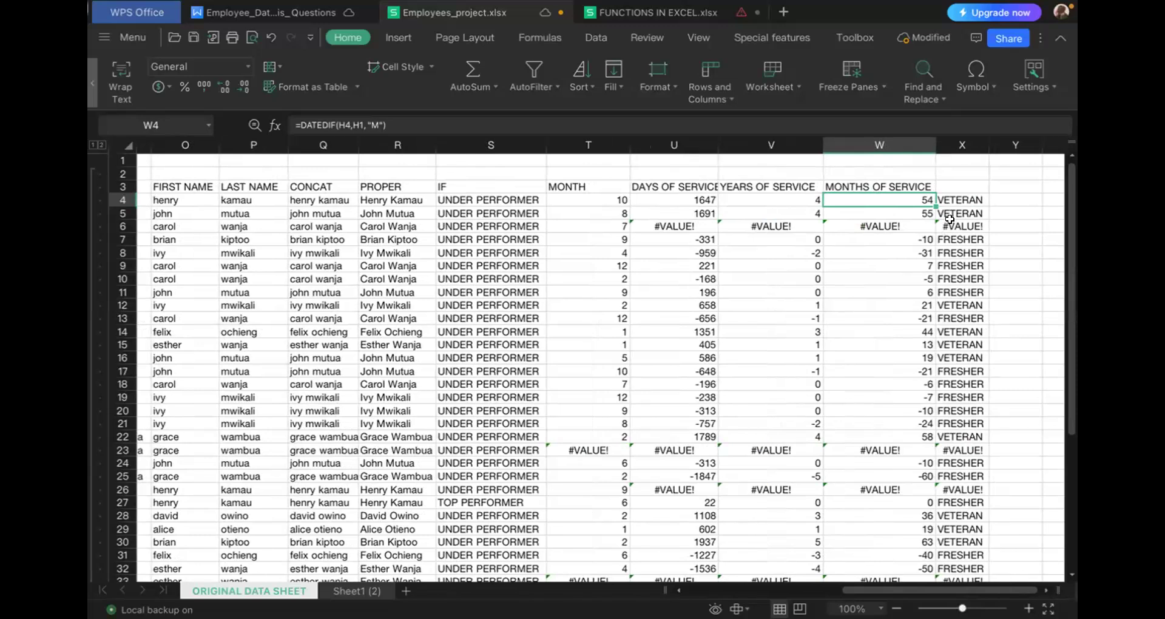
left_click(957, 185)
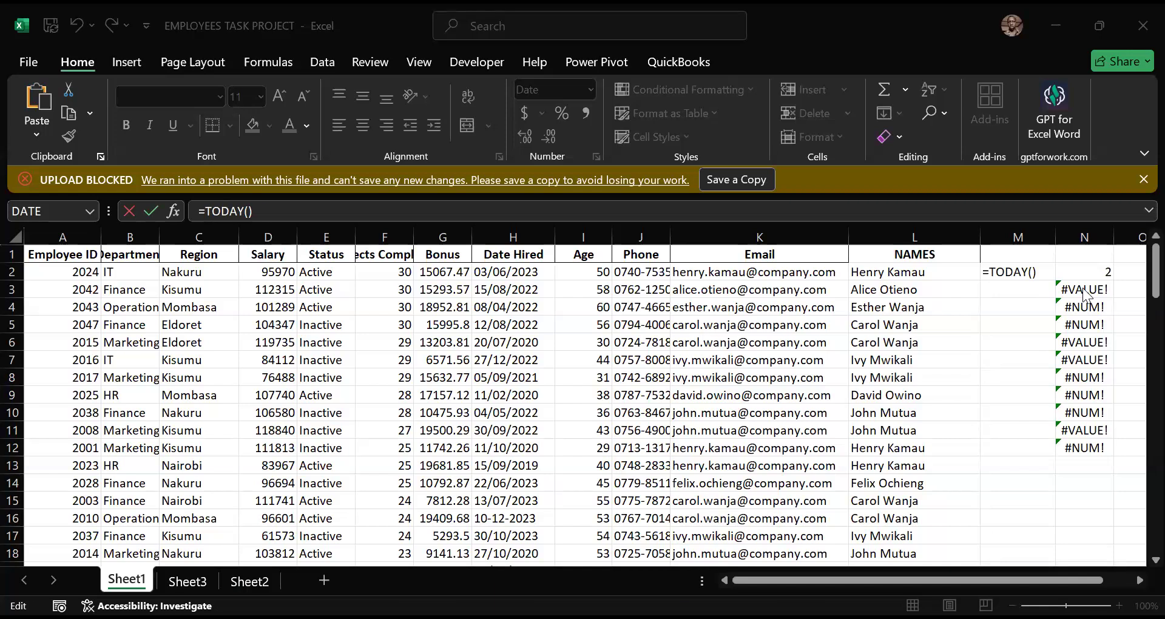
- Cancel the edit of M2's TODAY formula and copy N2's DATEDIF formula down through N18
key("Right")
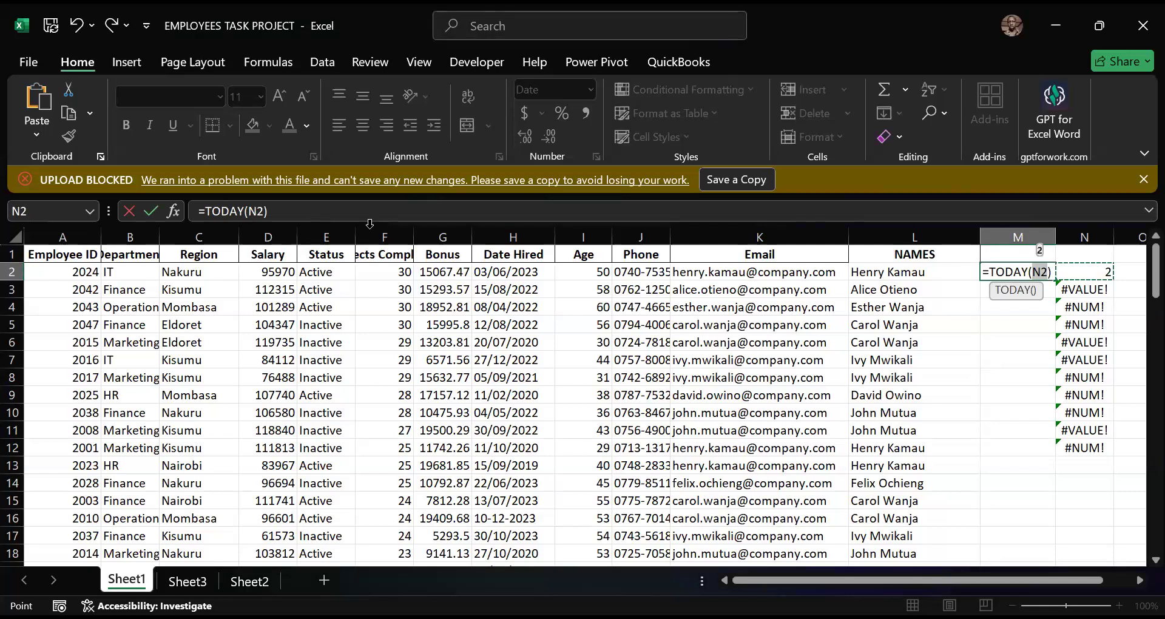
key("Escape")
left_click(1085, 272)
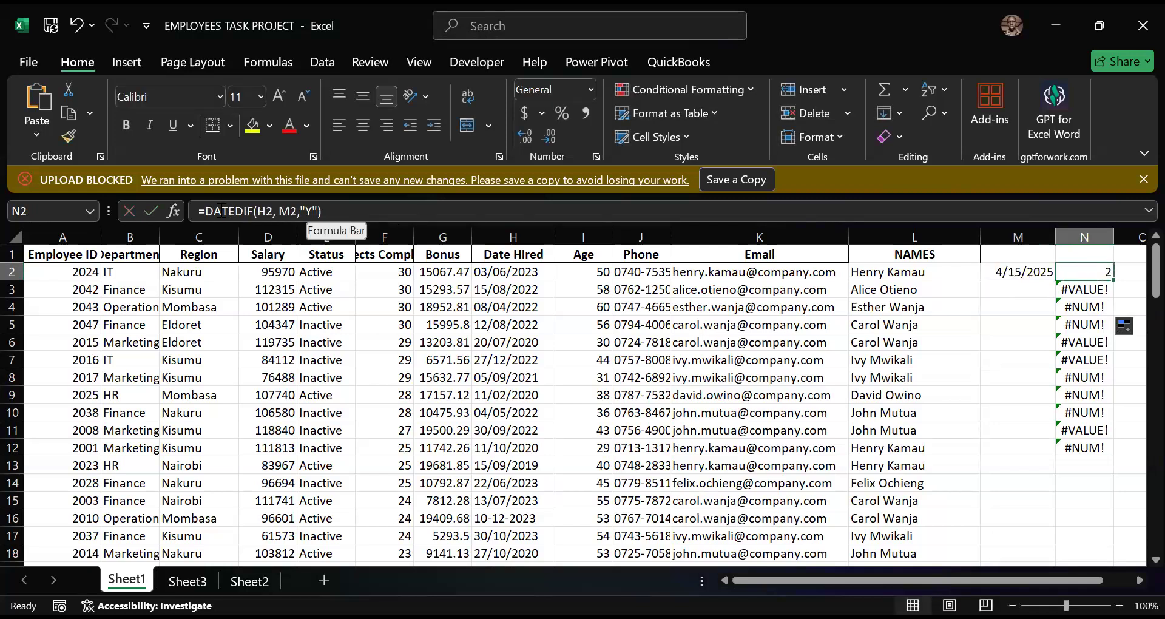
left_click_drag(1115, 279, 1114, 557)
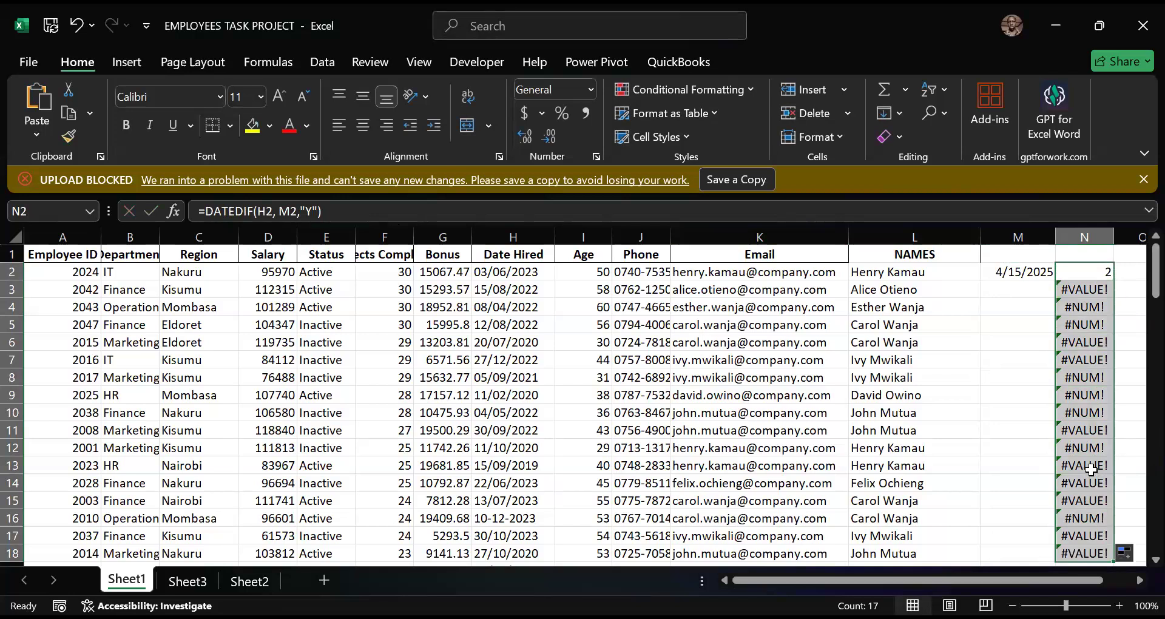
- Inspect the TODAY formula in M2 and look over the column N results
left_click(1023, 271)
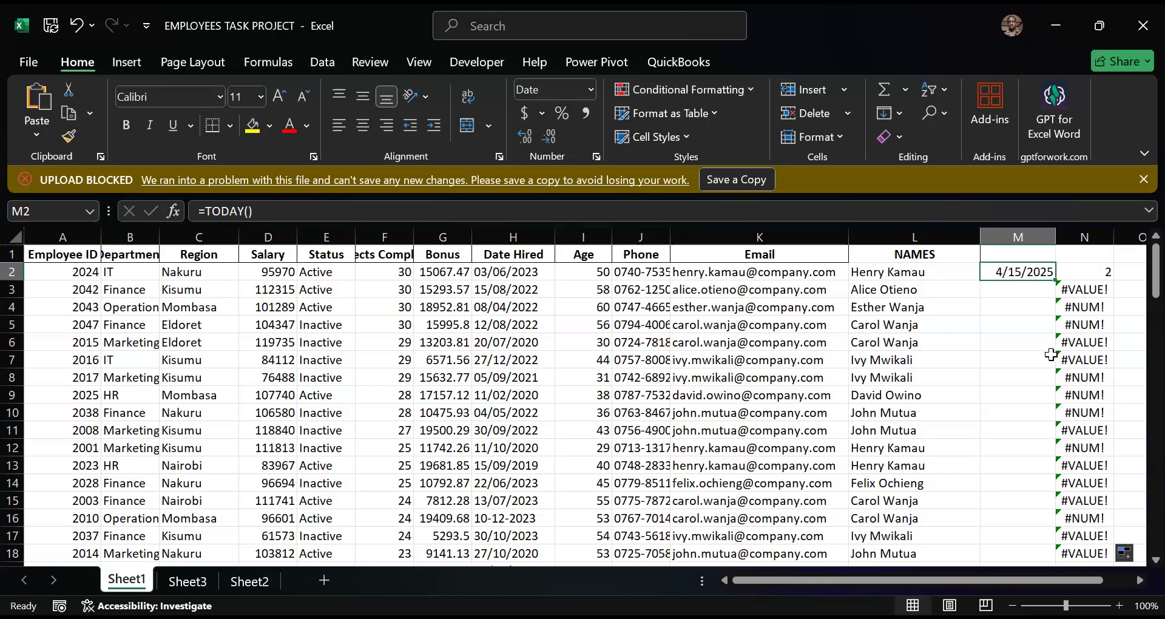
scroll(1046, 354, "down", 4)
scroll(1047, 353, "up", 4)
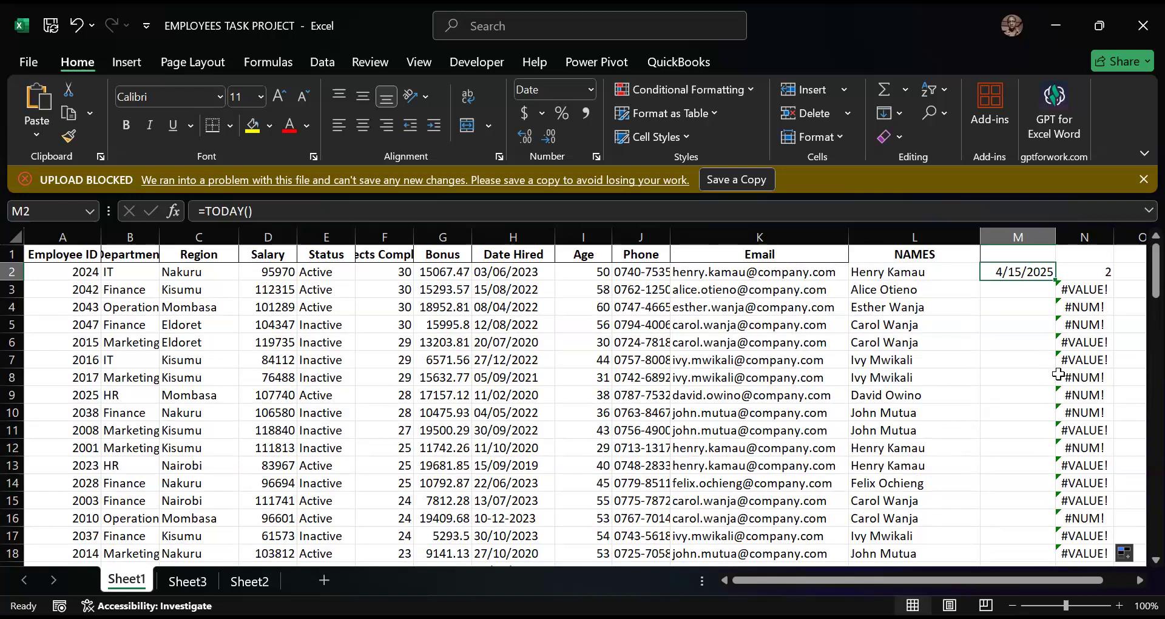
- Make the M2 reference in N2's formula absolute so it reads =DATEDIF(H2,$M$2,"Y")
left_click(1090, 274)
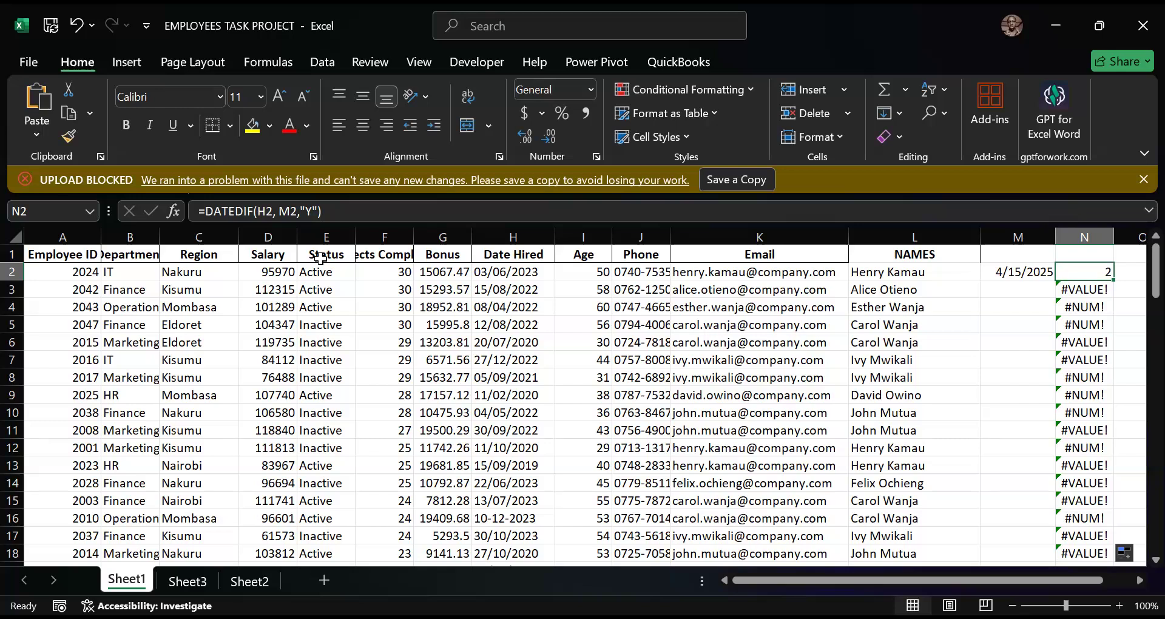
key("F2")
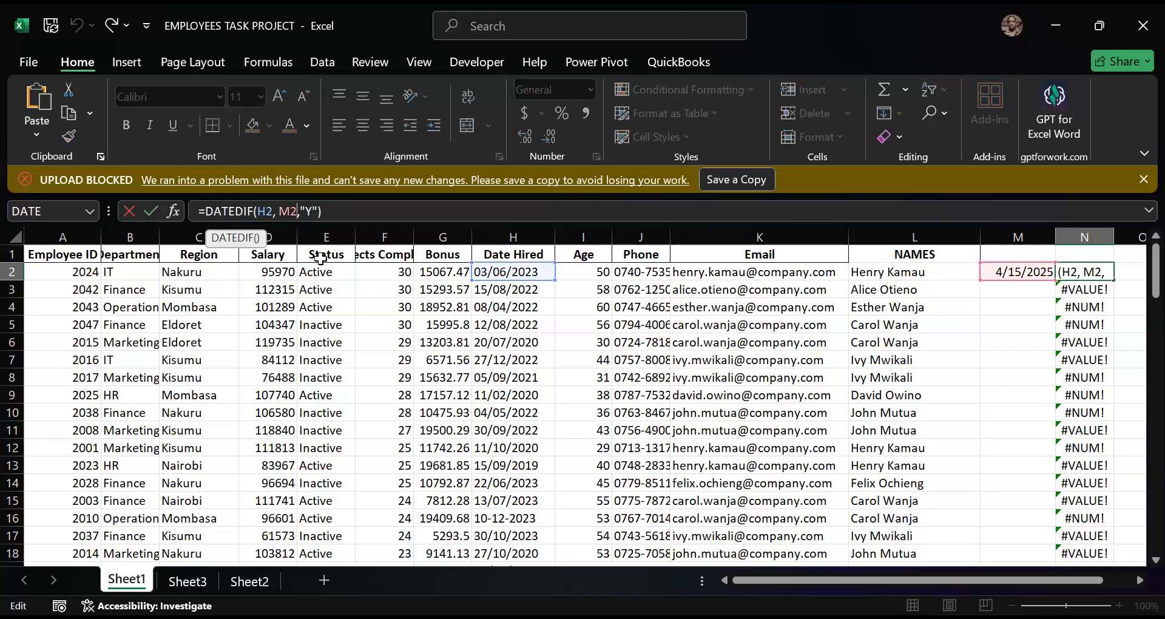
type("$")
key("BackSpace")
type("$M2$")
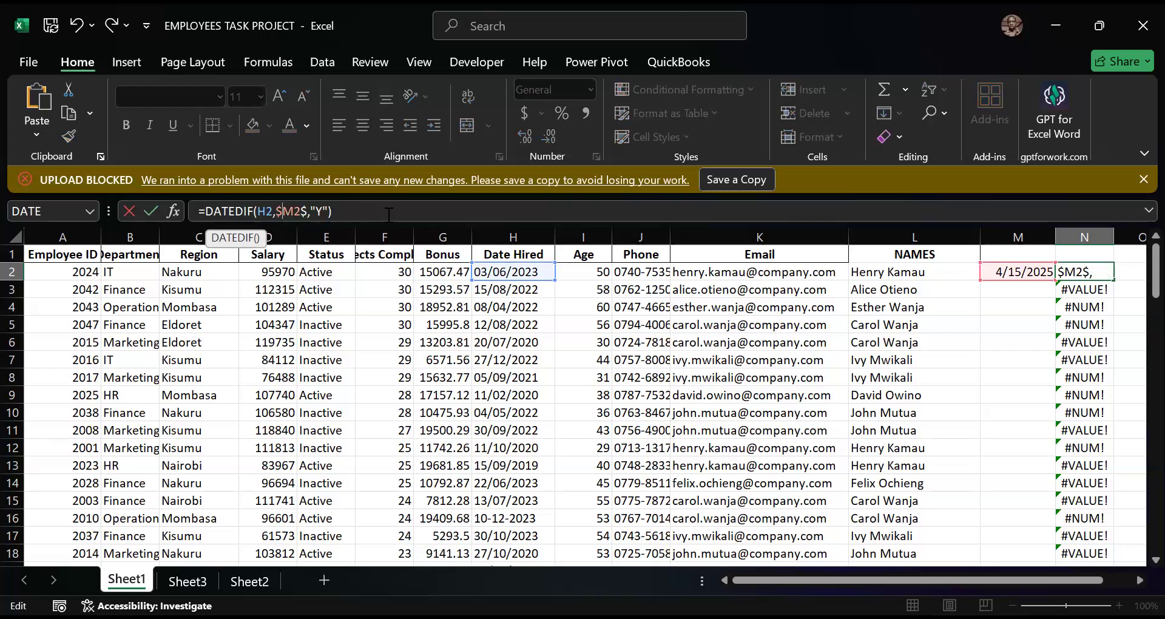
key("End")
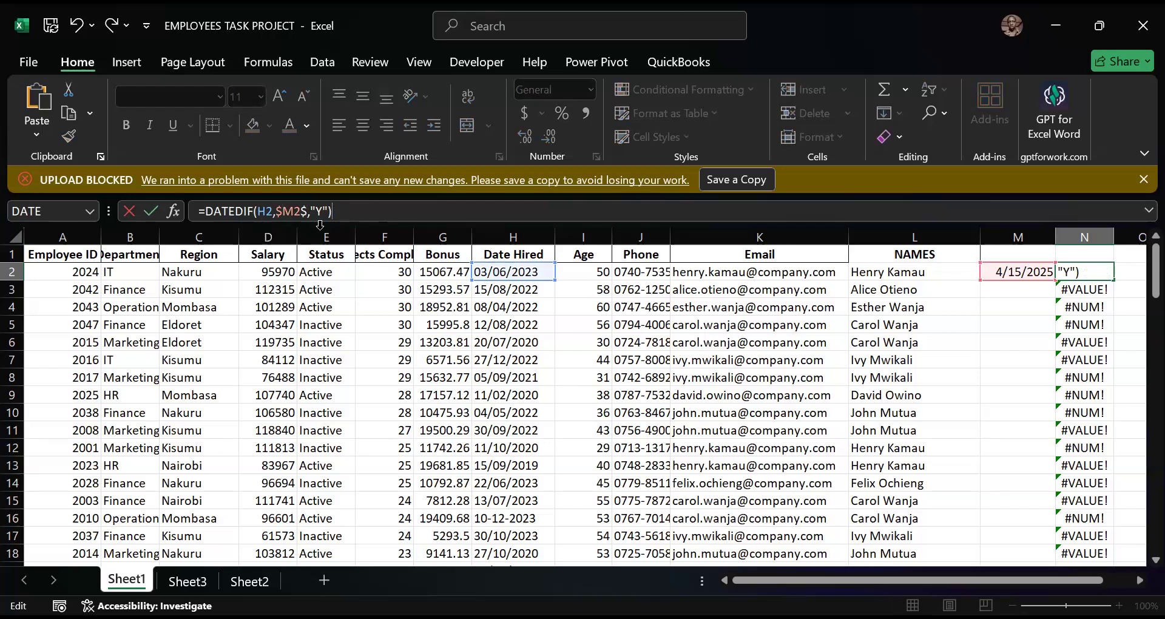
key("Left")
key("Left")
key("Left")
key("Left")
key("Left")
key("BackSpace")
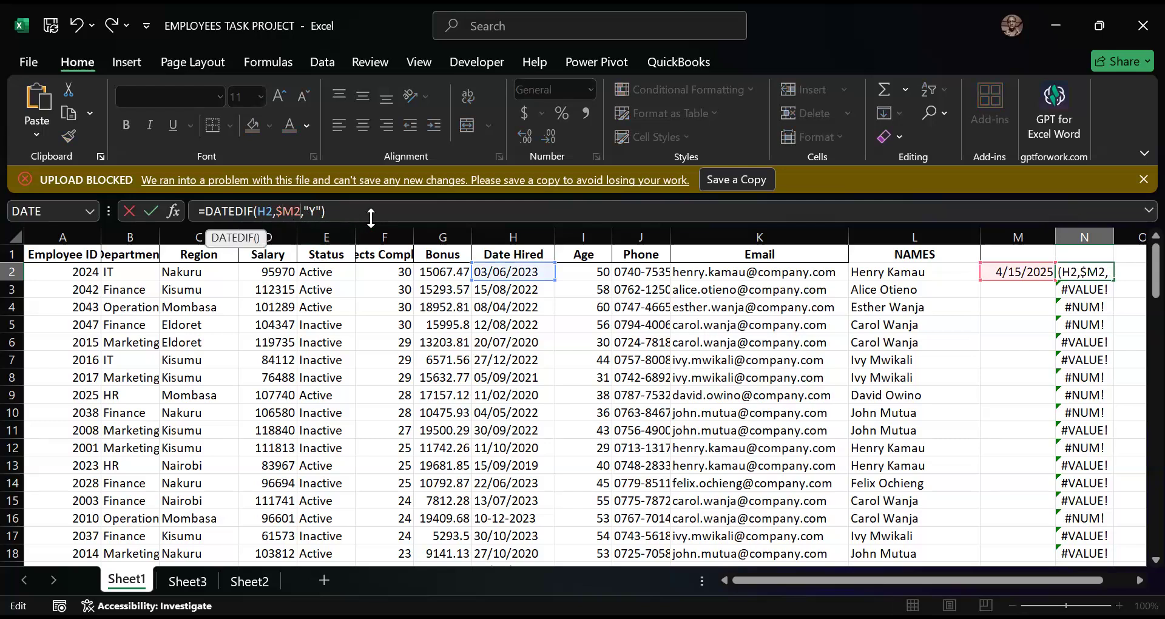
key("End")
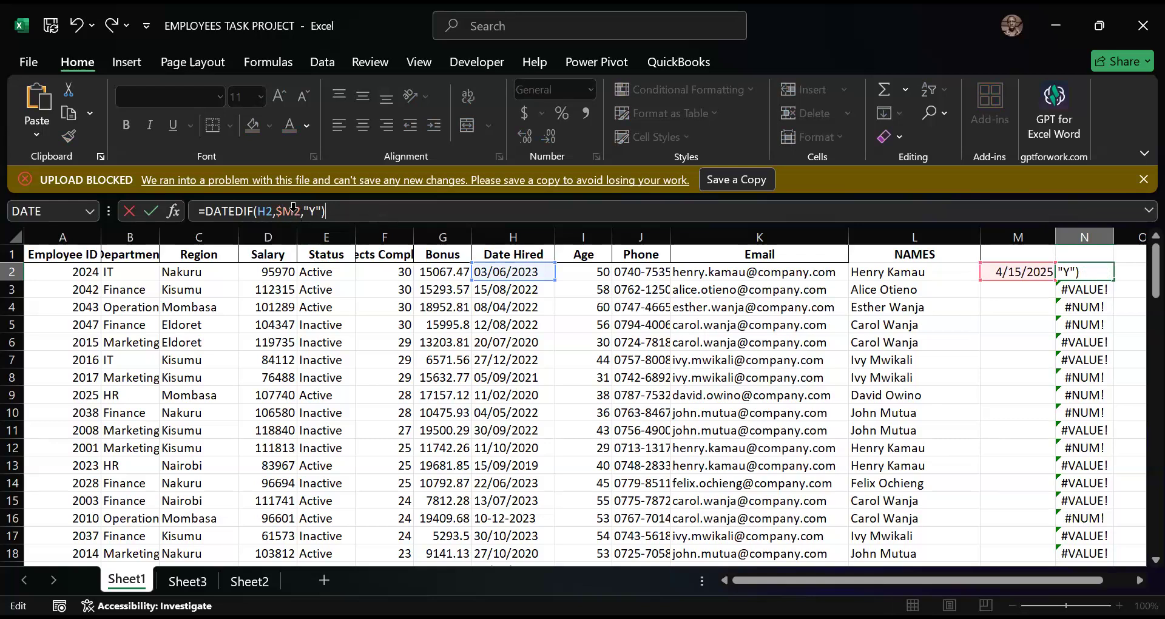
type("$")
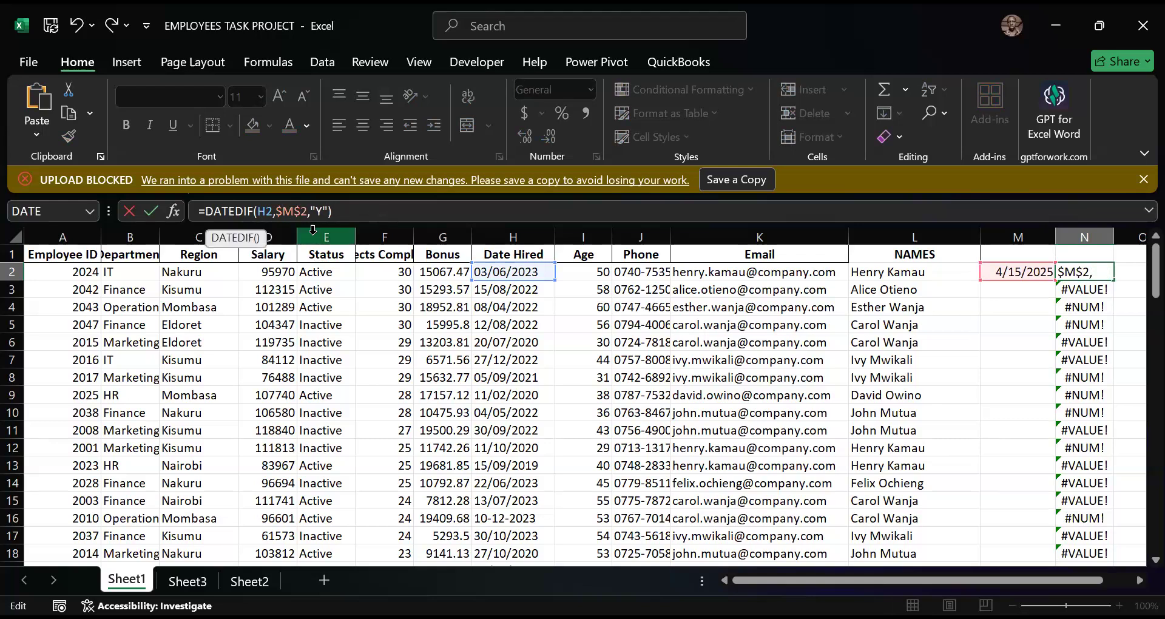
left_click(472, 212)
key("Return")
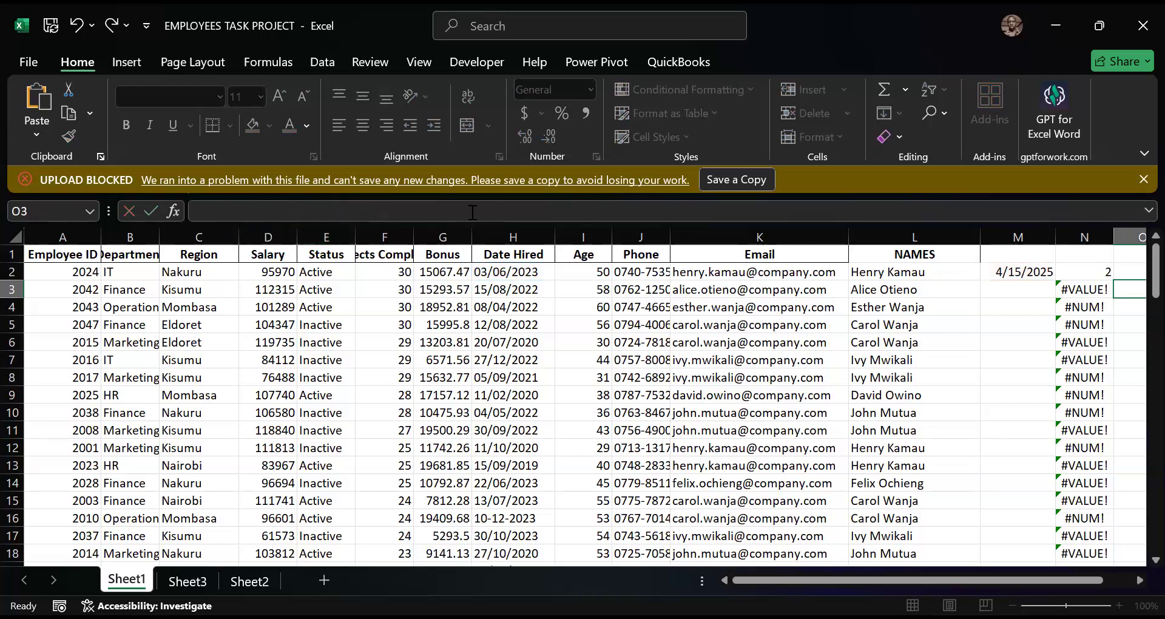
- Fill the absolute-reference DATEDIF formula from N2 down to N18 and review the filled rows
left_click(1108, 276)
double_click(1114, 279)
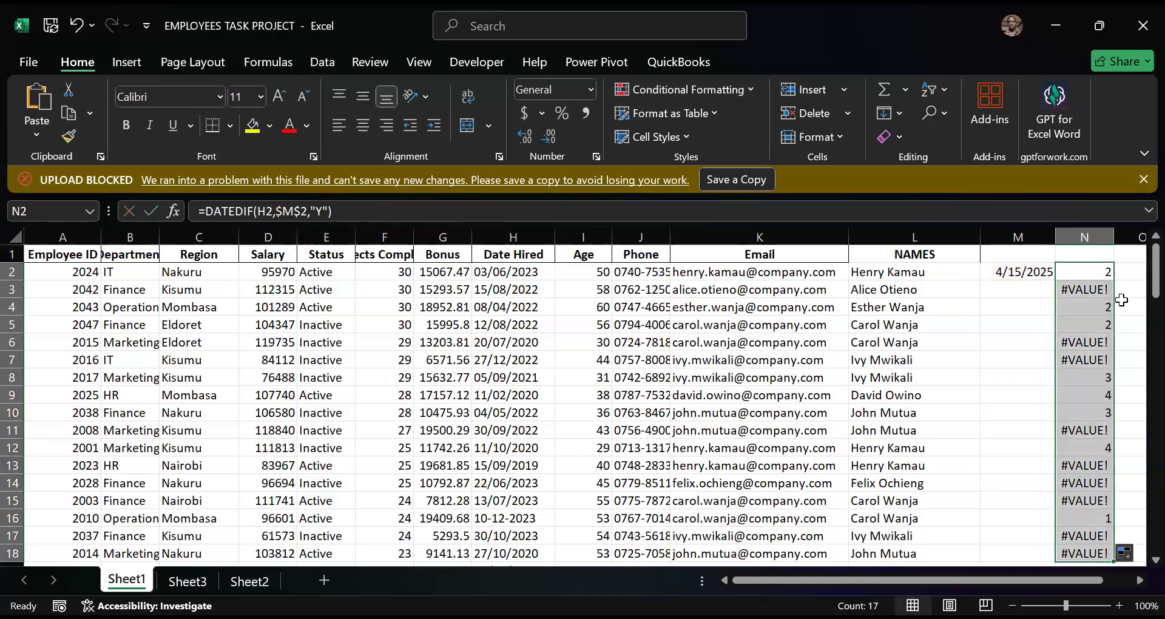
scroll(1077, 360, "down", 3)
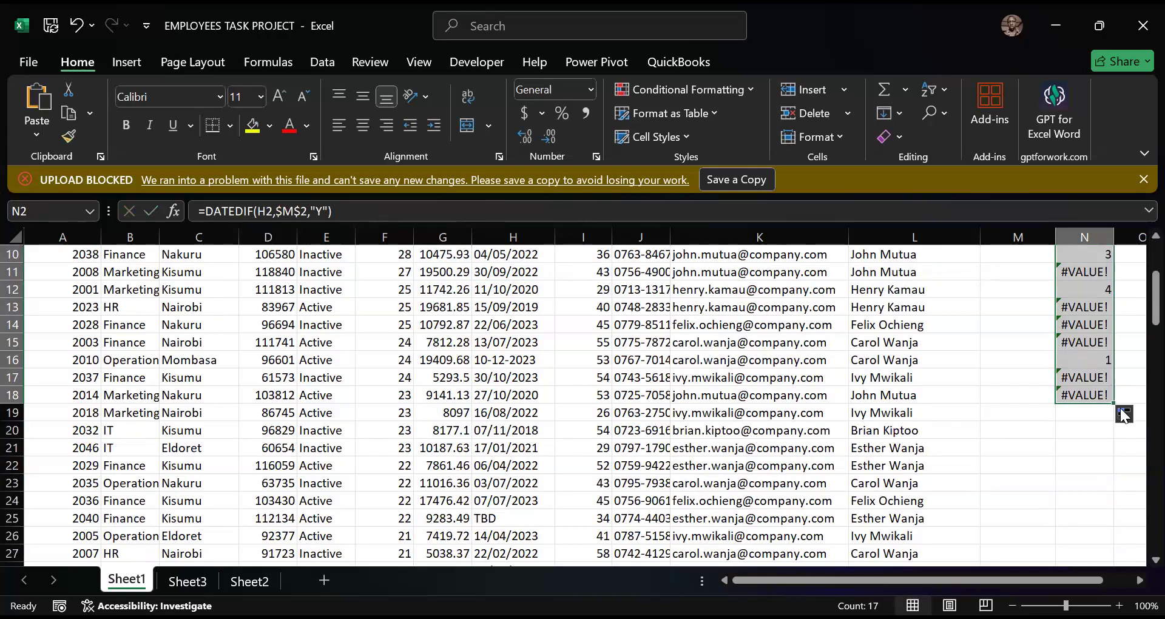
- Extend the absolute-reference DATEDIF formula in column N down to N51, the last employee row
left_click_drag(1114, 402, 1111, 556)
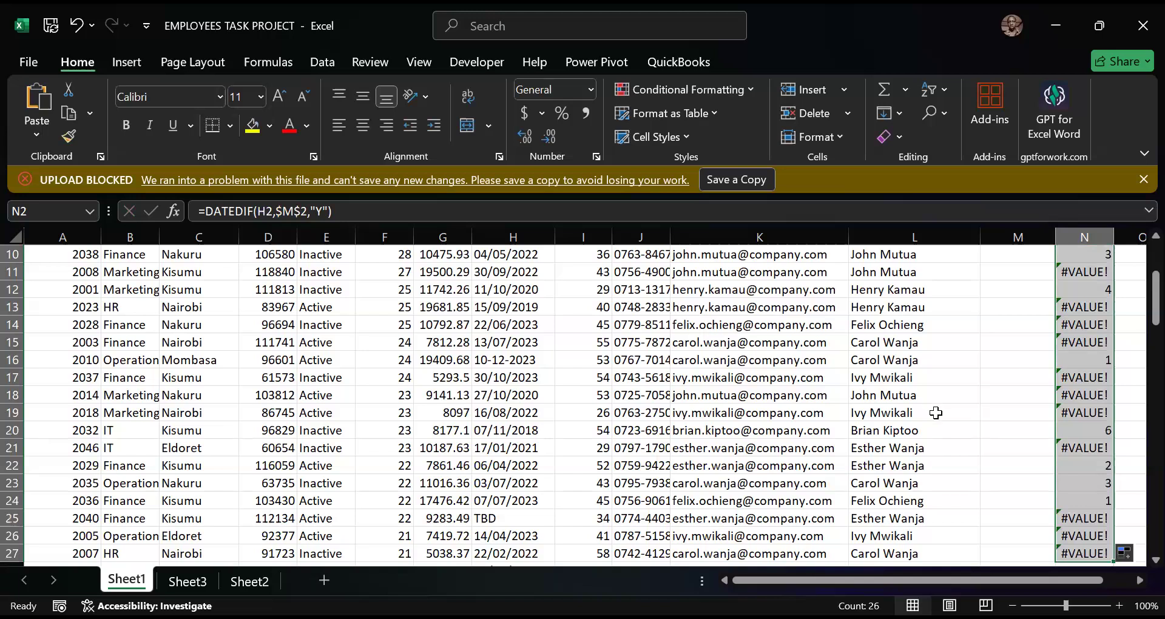
scroll(941, 417, "up", 3)
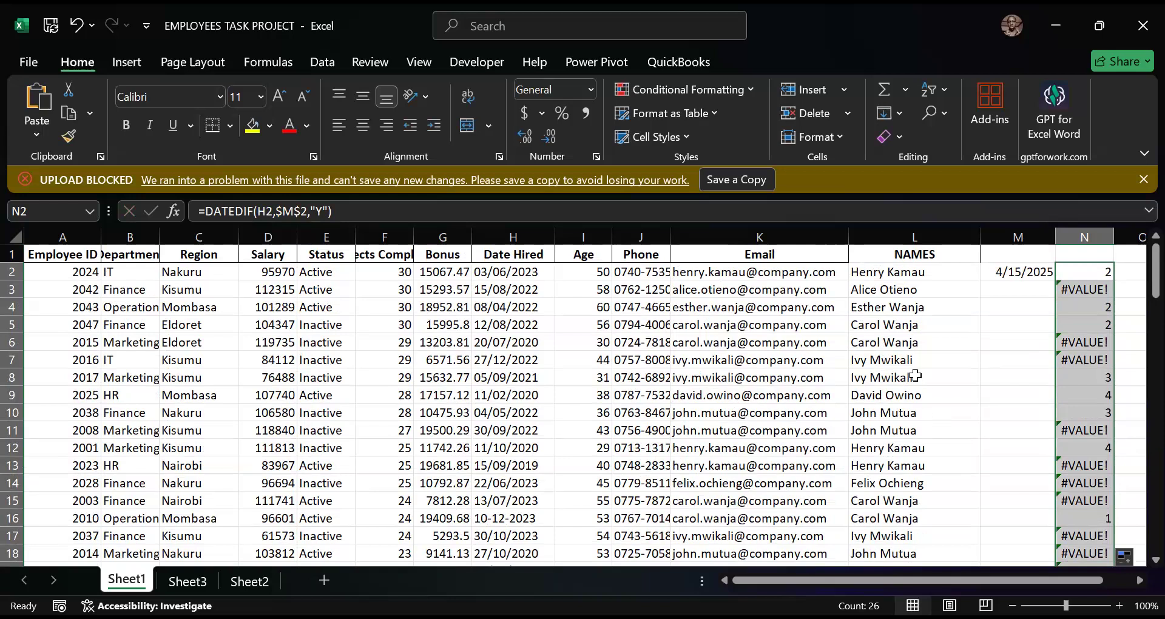
scroll(915, 376, "down", 4)
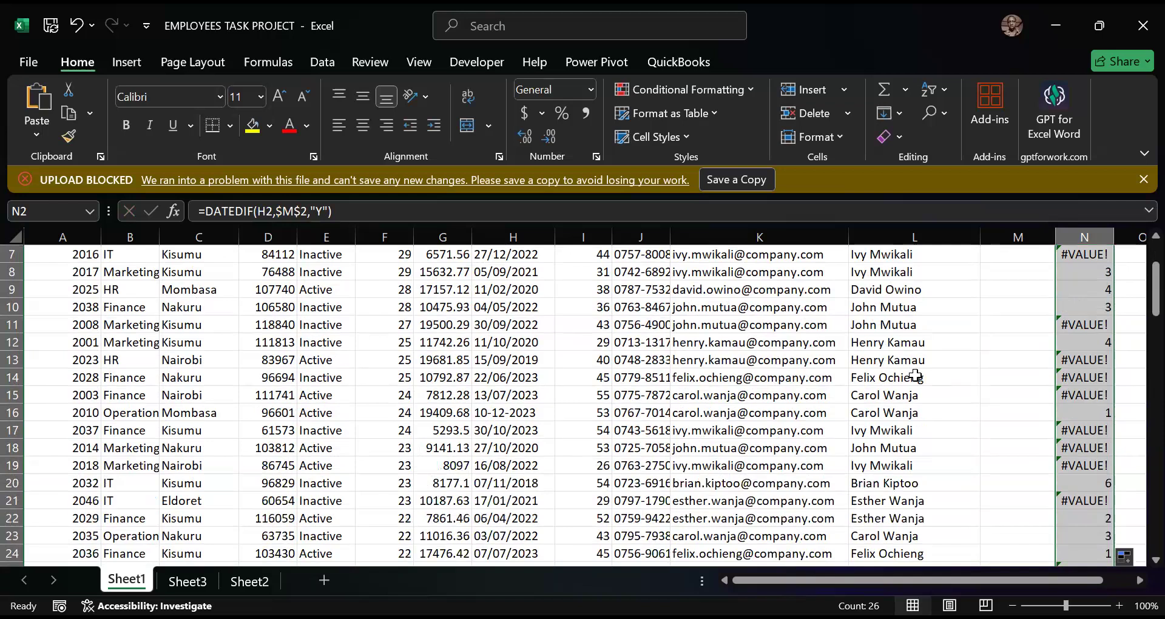
scroll(916, 376, "down", 3)
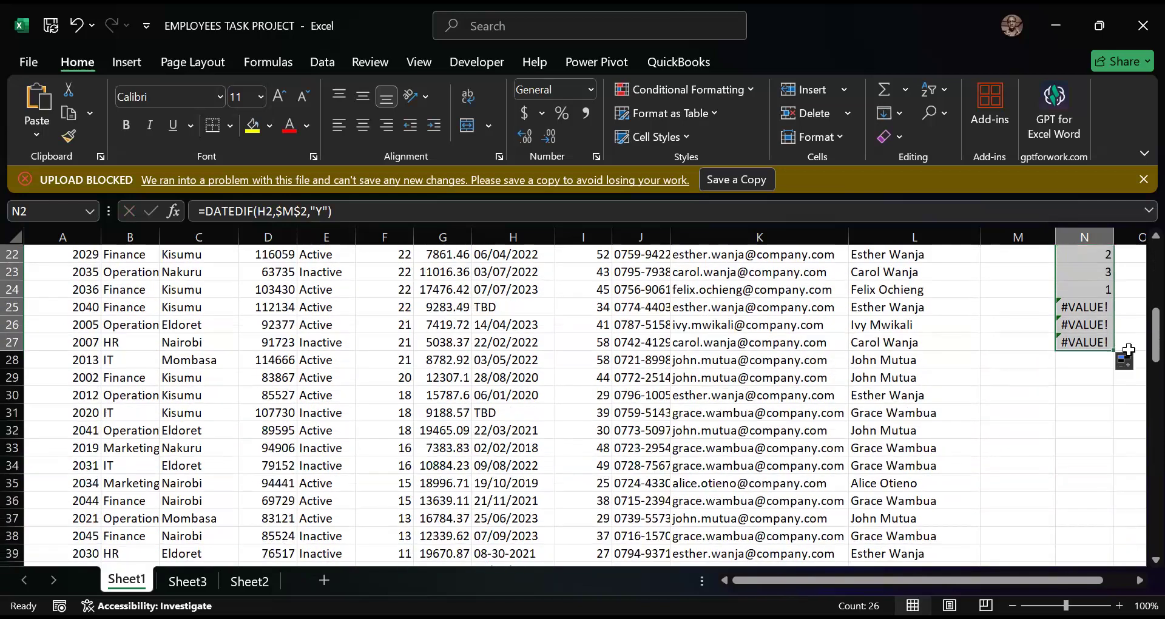
left_click_drag(1116, 350, 1095, 538)
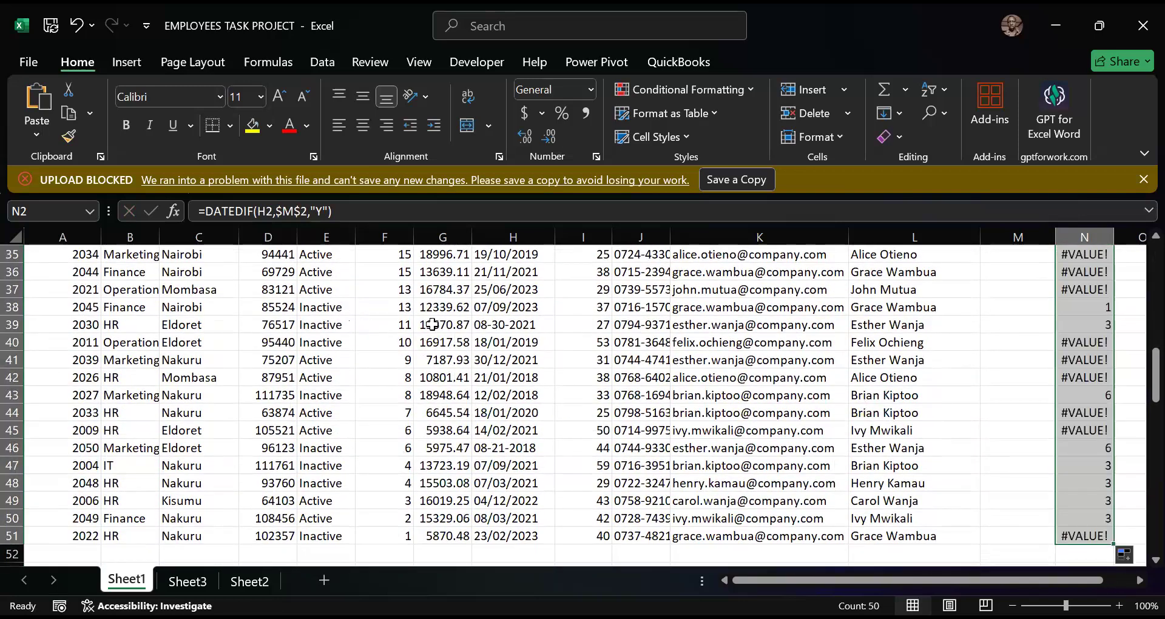
scroll(479, 321, "up", 10)
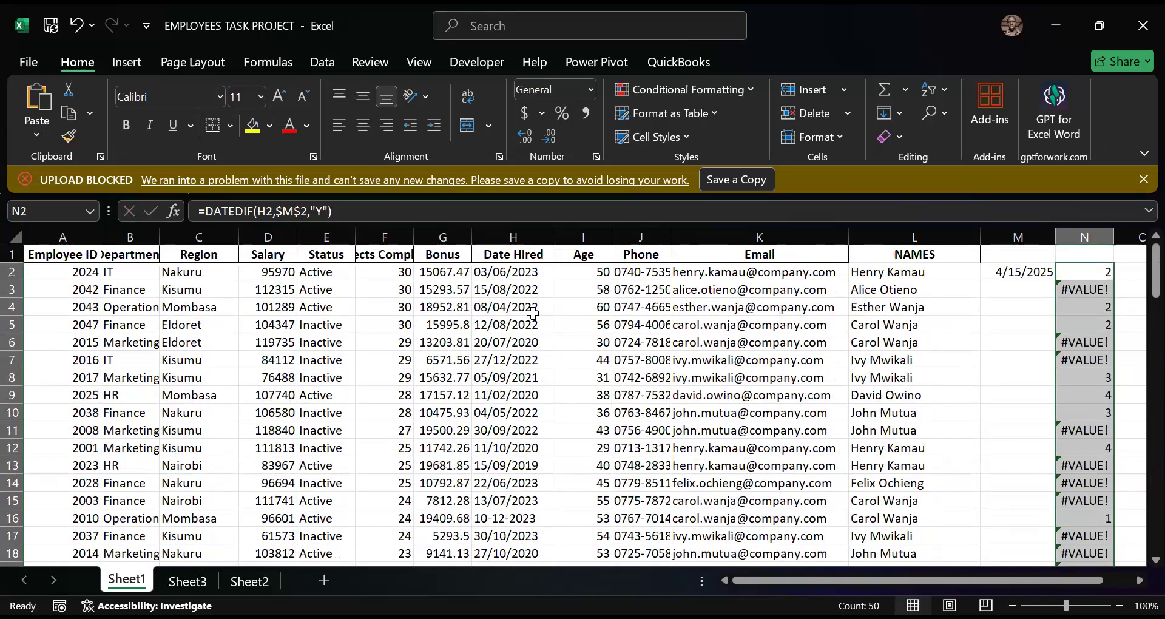
- Format the whole Date Hired column as Short Date
left_click(533, 272)
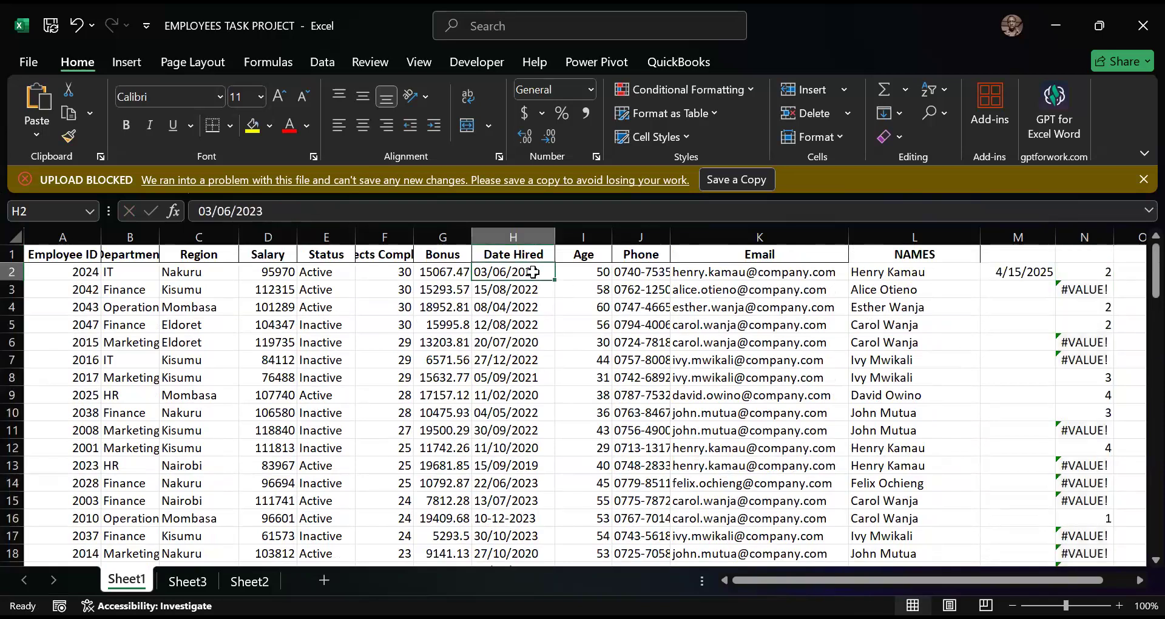
left_click(532, 233)
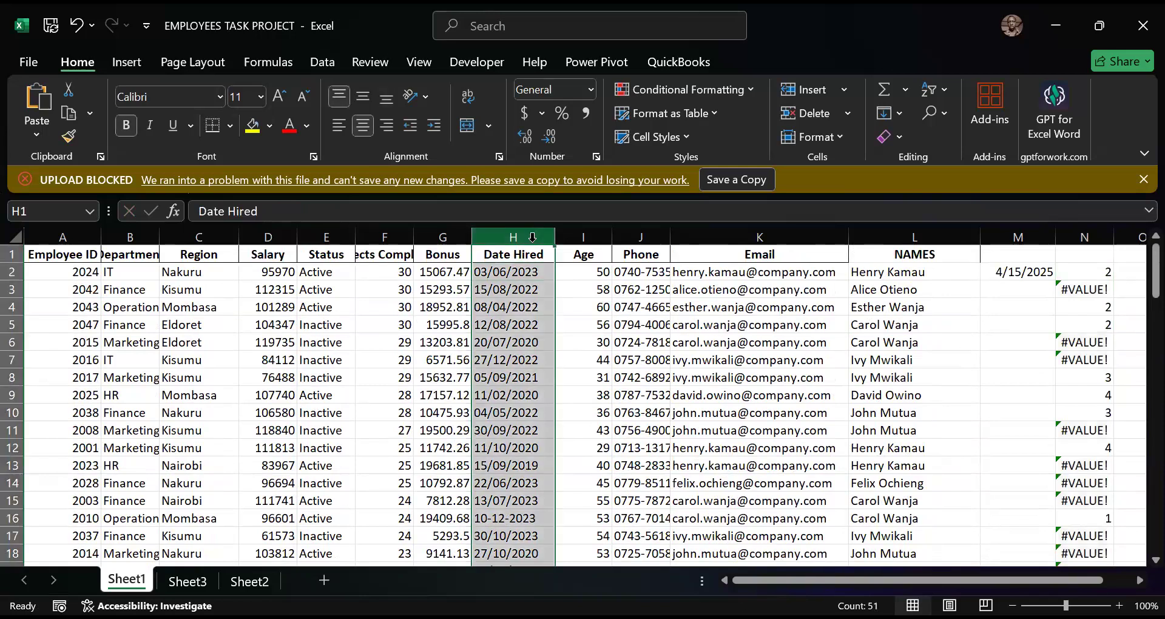
left_click(322, 62)
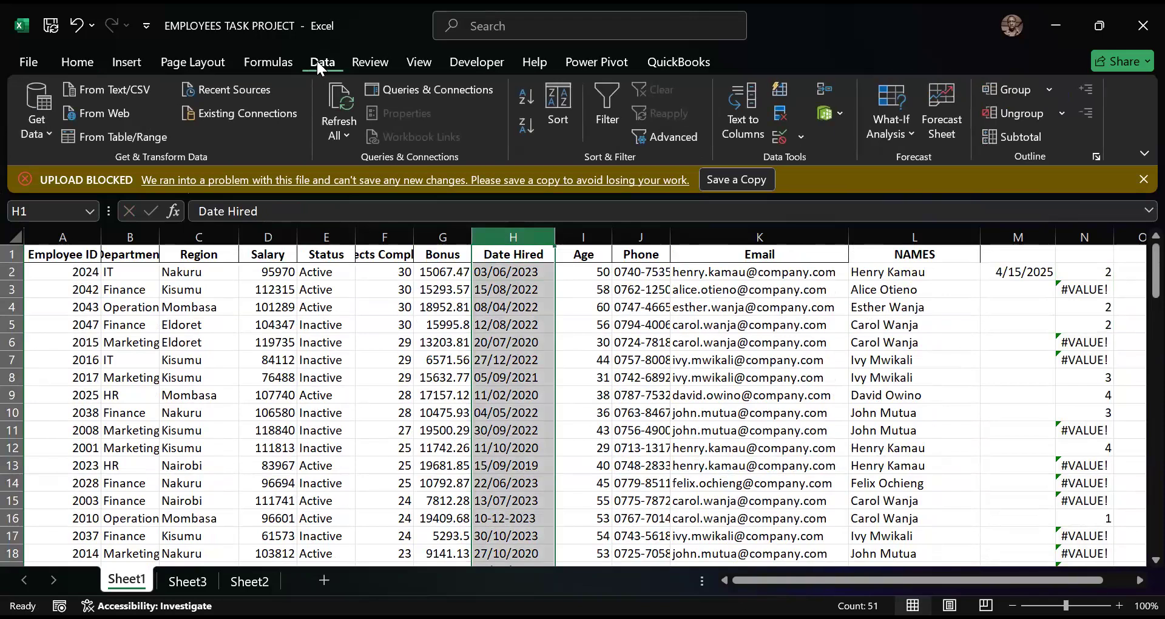
left_click(85, 62)
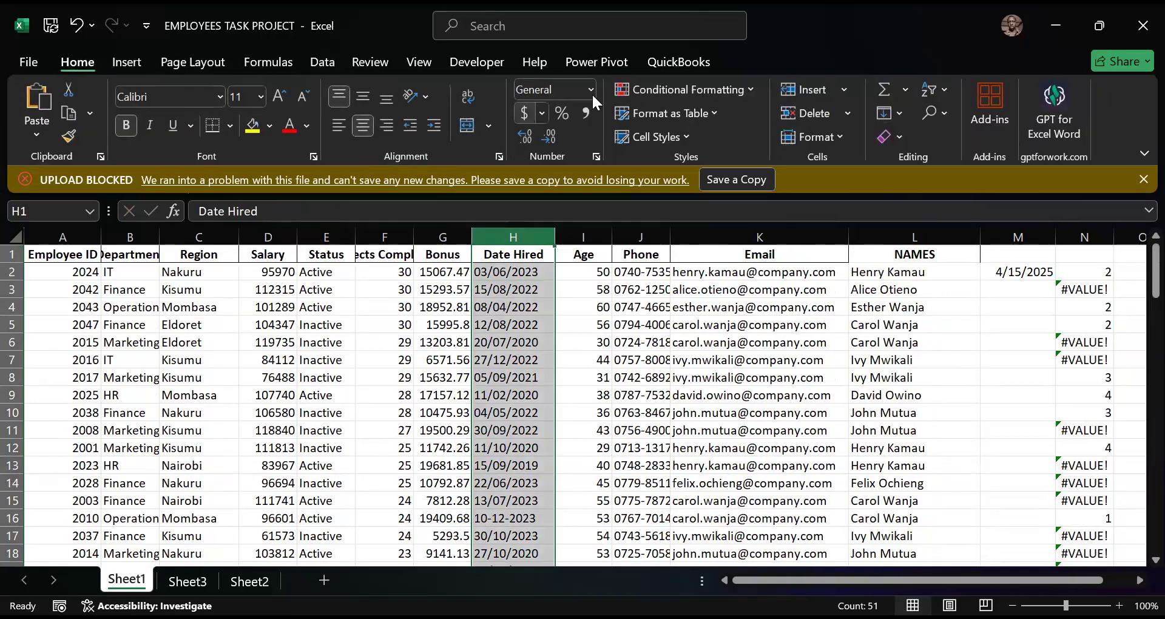
left_click(590, 90)
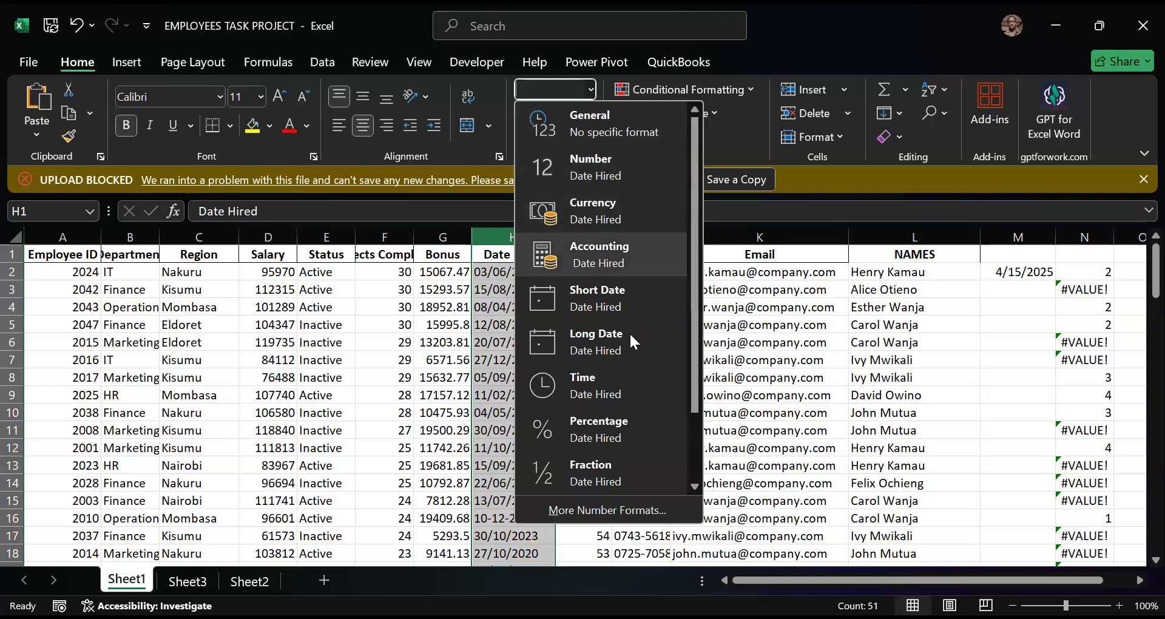
left_click(625, 300)
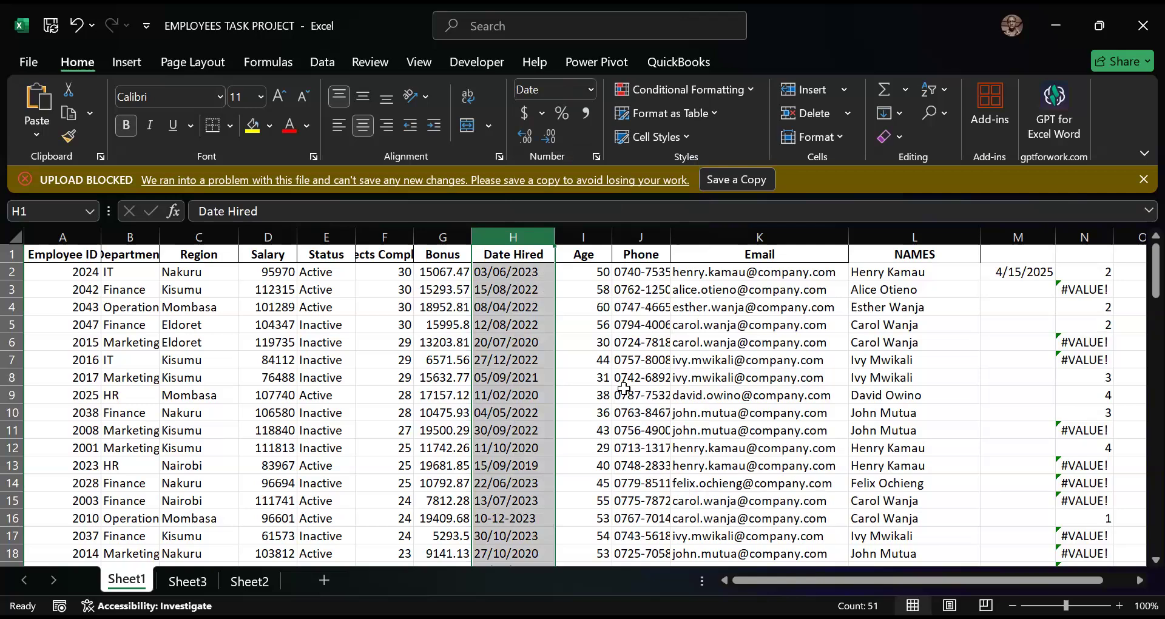
- Refill N2's DATEDIF formula down through N51 and review the filled rows
left_click(1106, 272)
double_click(1114, 280)
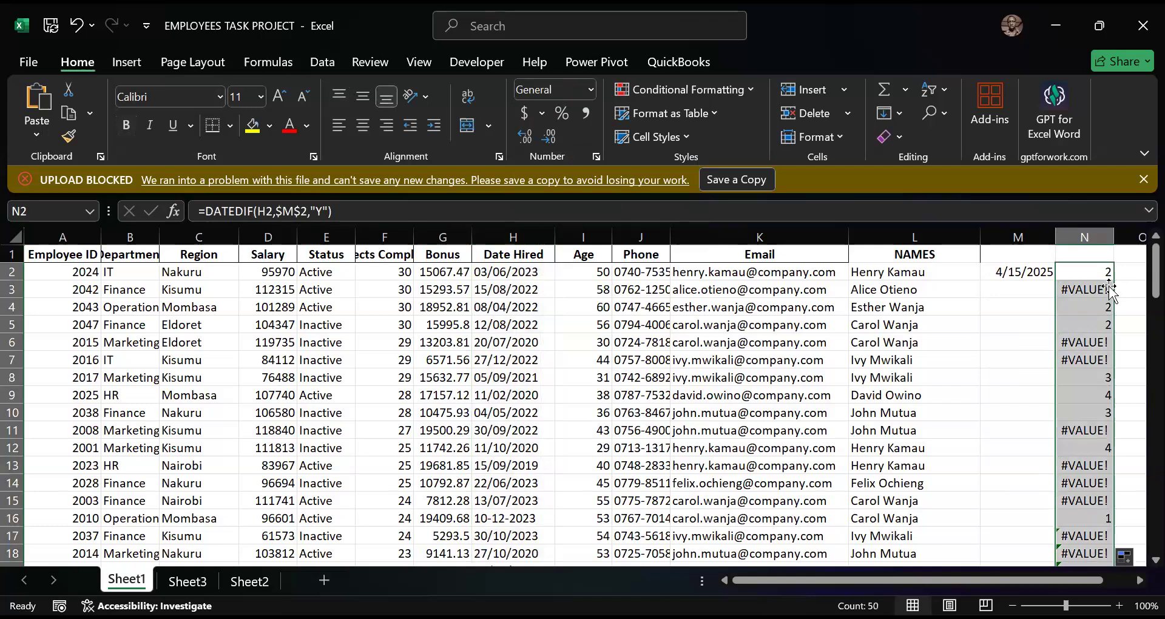
scroll(1104, 324, "down", 10)
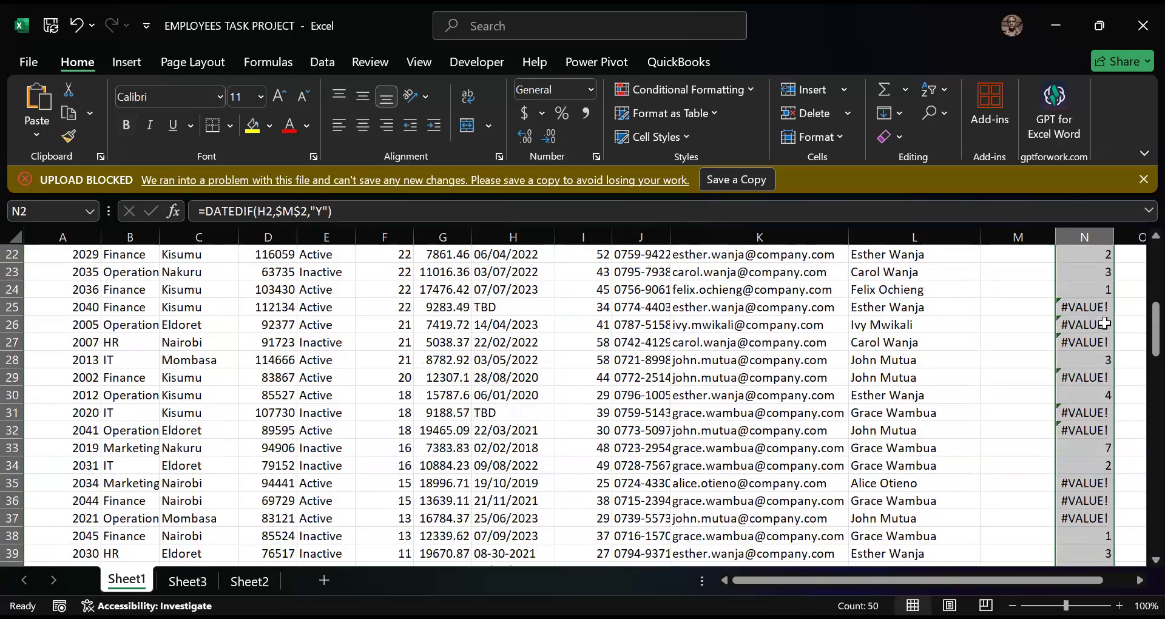
scroll(1104, 325, "down", 2)
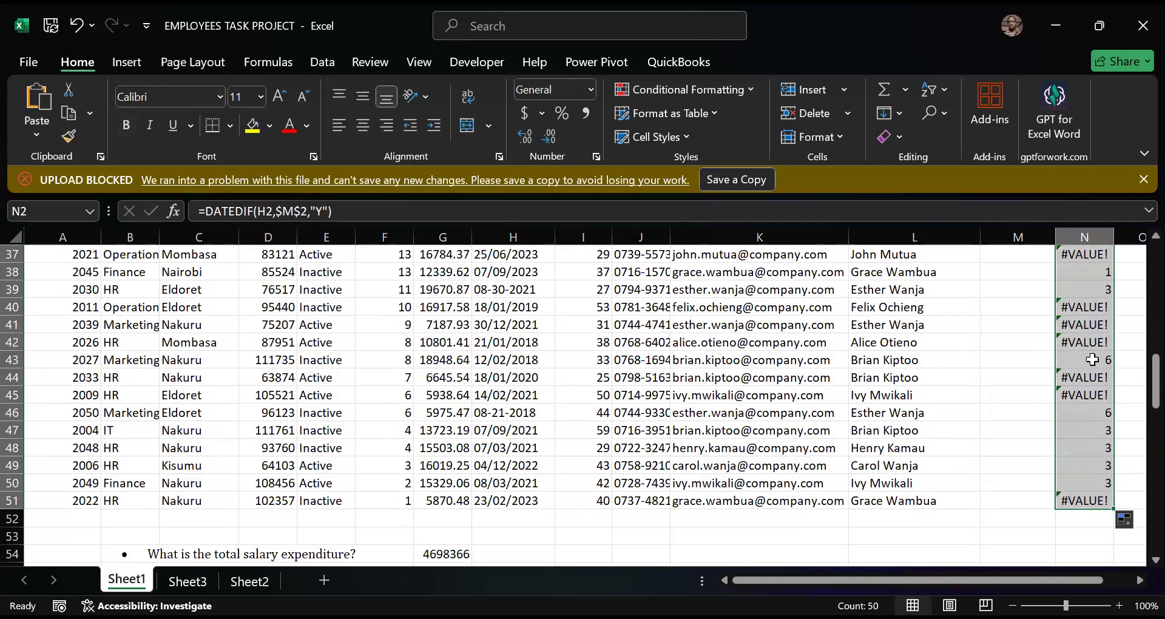
scroll(1086, 343, "up", 11)
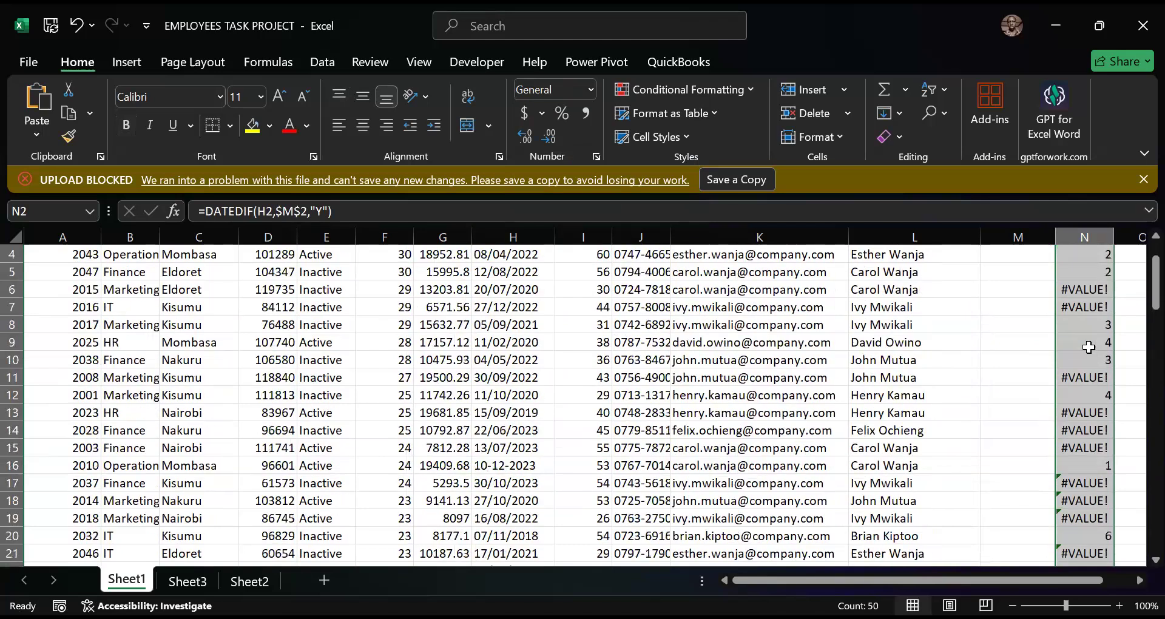
scroll(1089, 347, "up", 1)
- Inspect the DATEDIF formulas in the error cells N7, N6 and N3, and look through the remaining column N results
left_click(1092, 355)
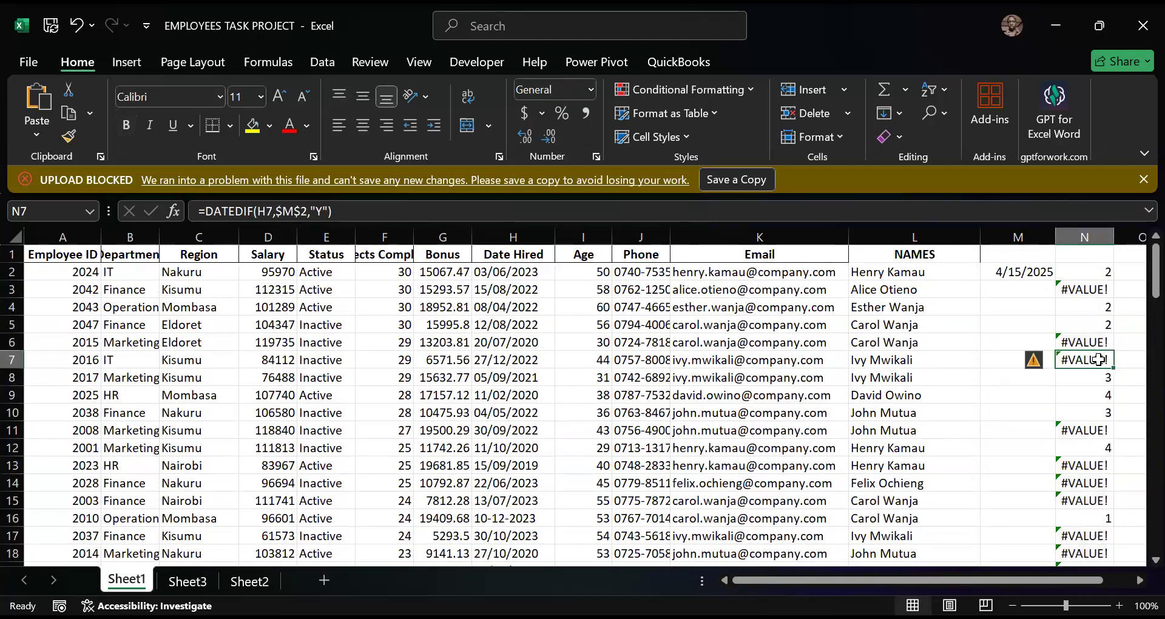
left_click(1103, 343)
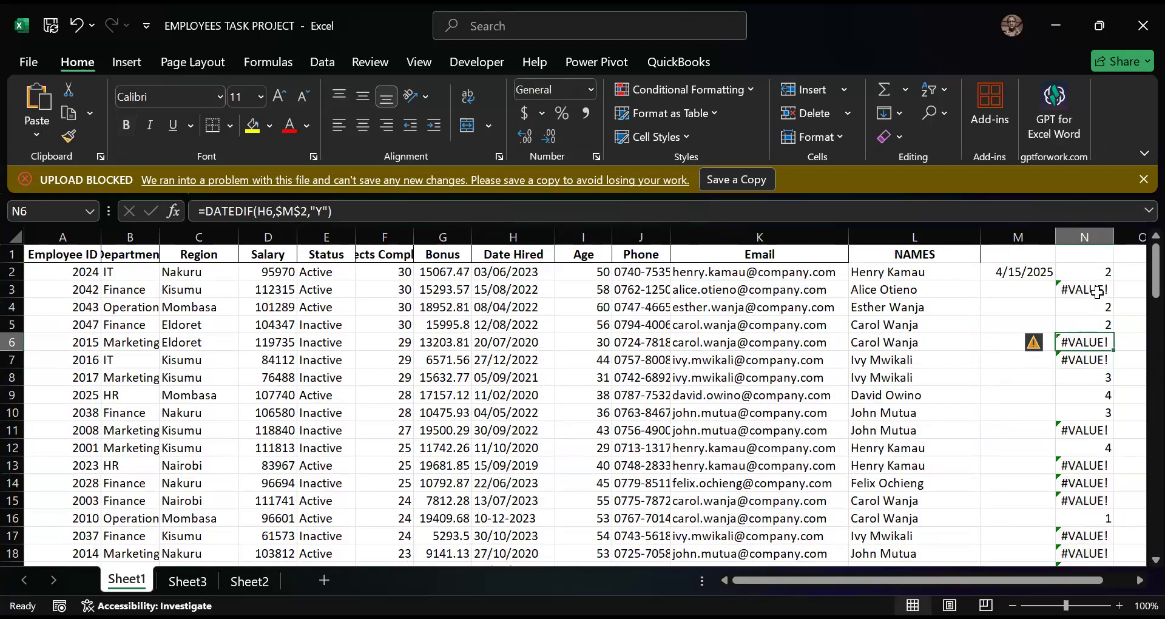
left_click(1099, 288)
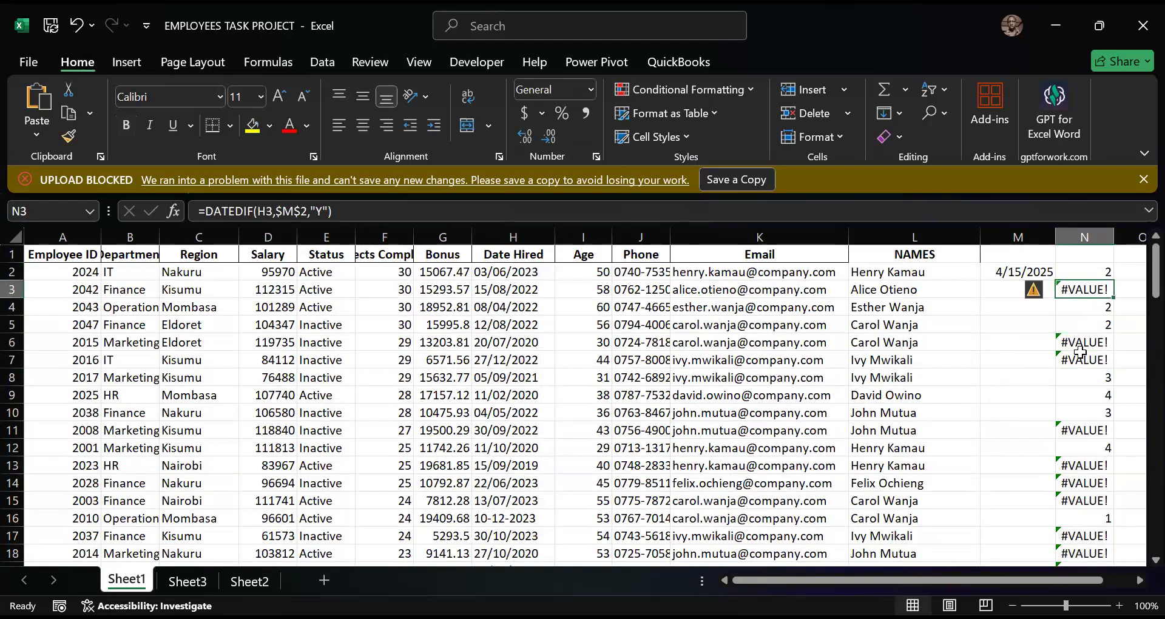
scroll(1086, 352, "down", 14)
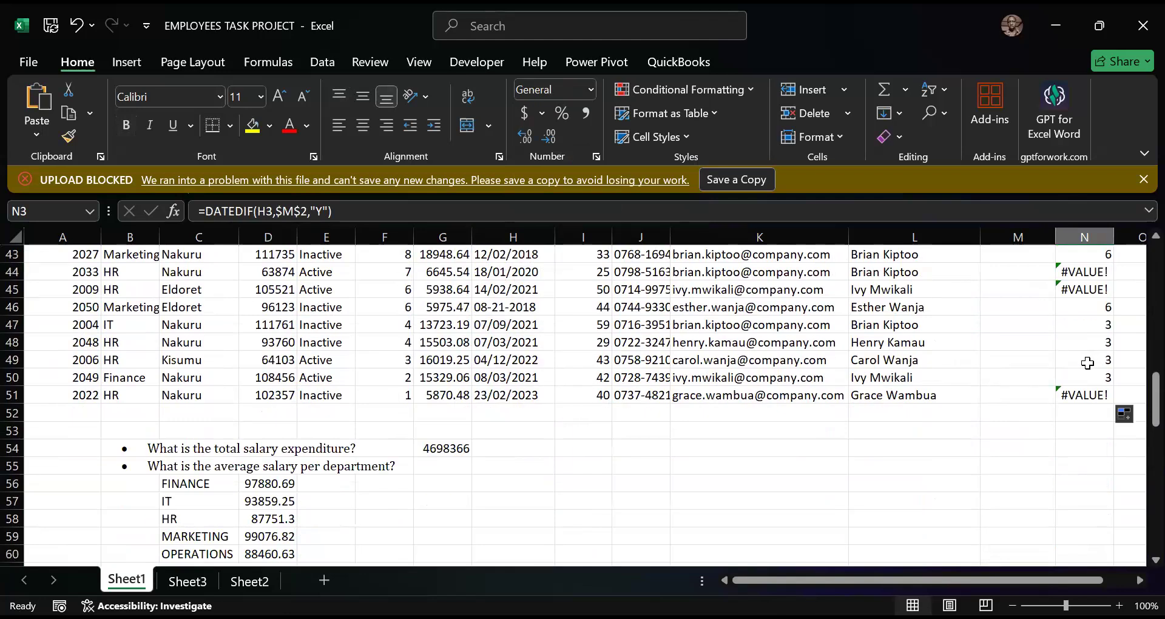
scroll(1128, 416, "up", 3)
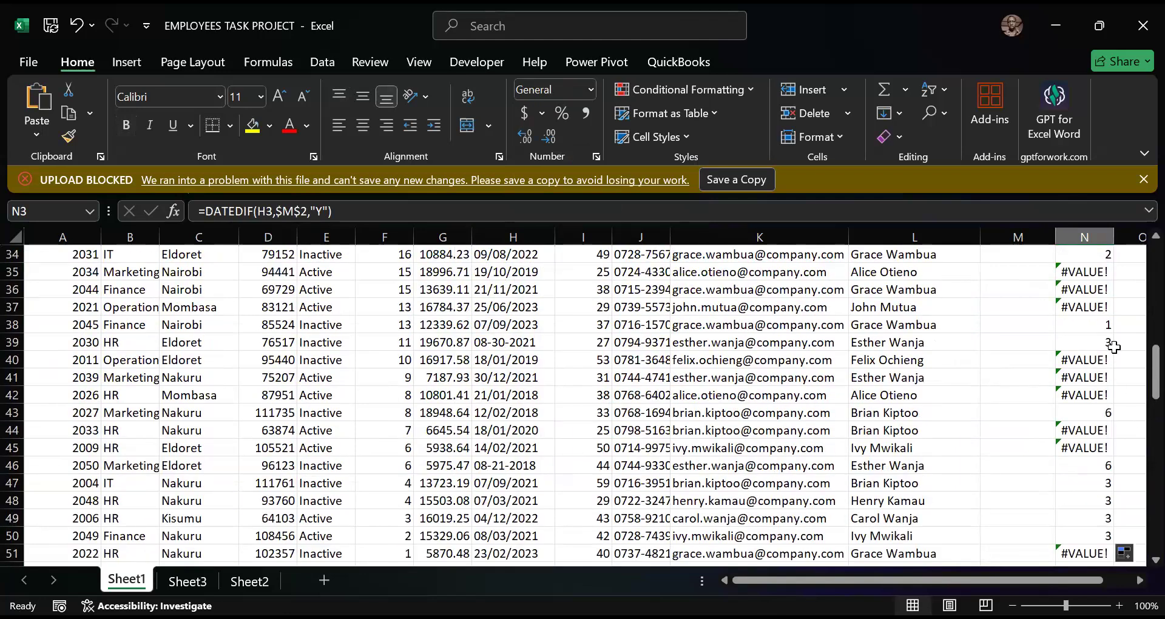
scroll(1120, 377, "up", 11)
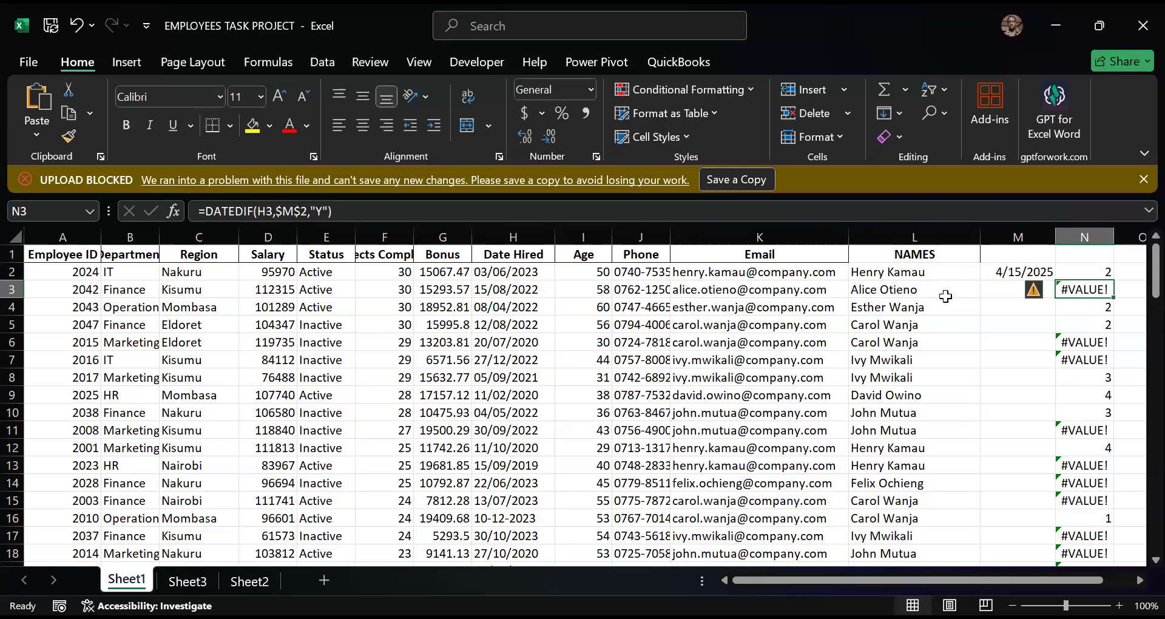
- Examine the TODAY formula in M2 in edit mode and leave it as it is
left_click(1002, 272)
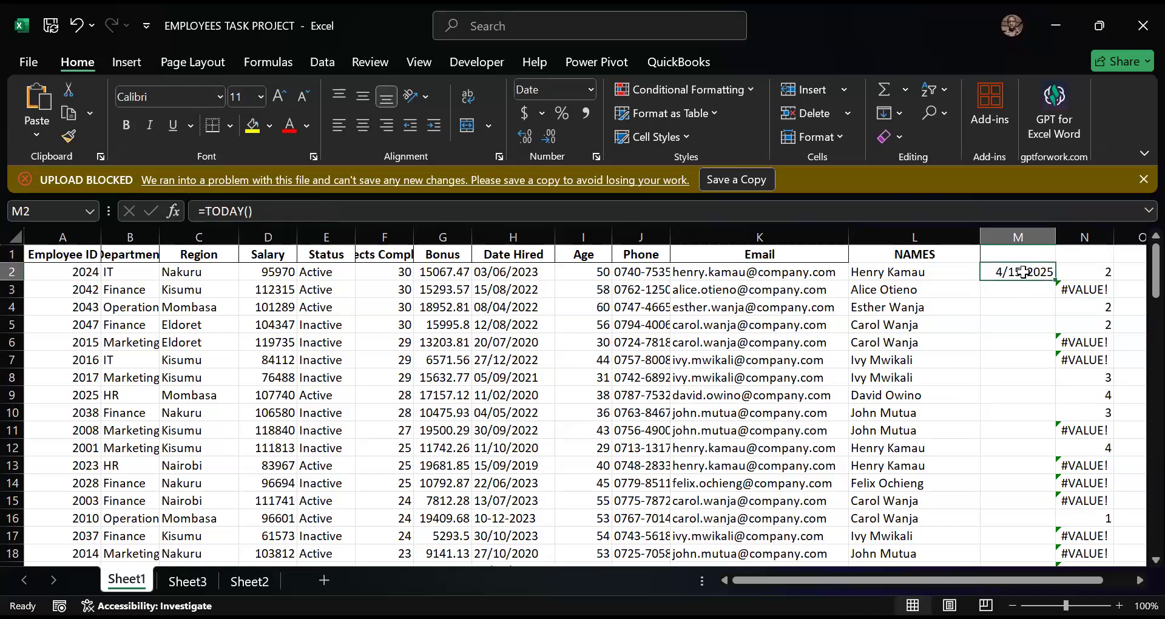
double_click(1024, 272)
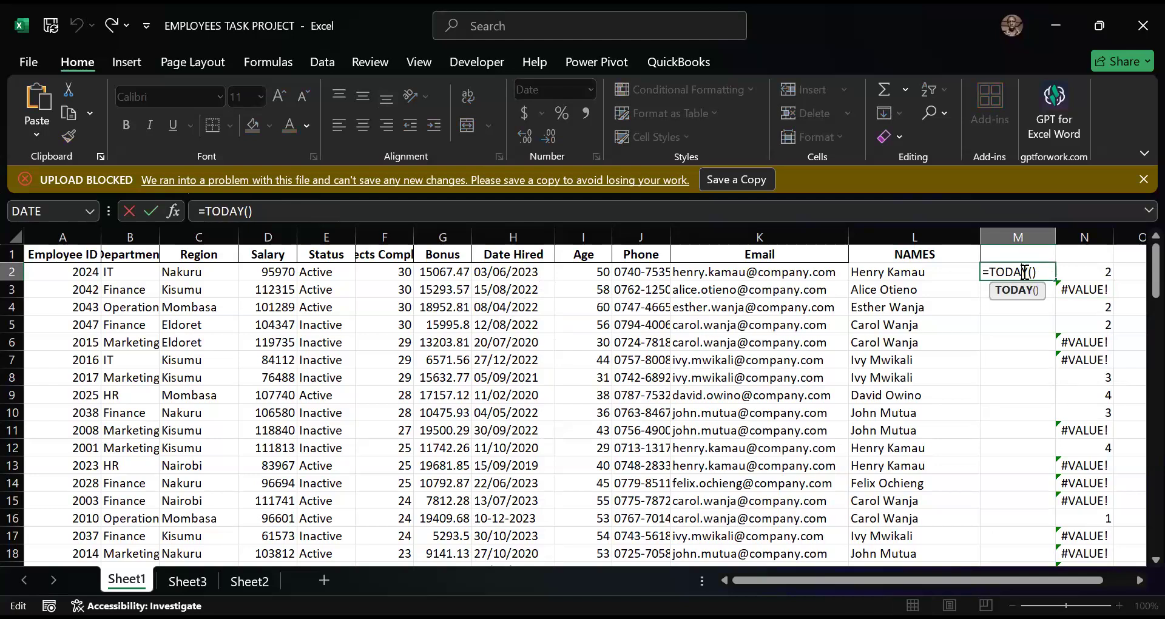
left_click(520, 275)
- Apply the Date category with type *3/14/2012 and the English (United States) locale to the Date Hired column
left_click(526, 234)
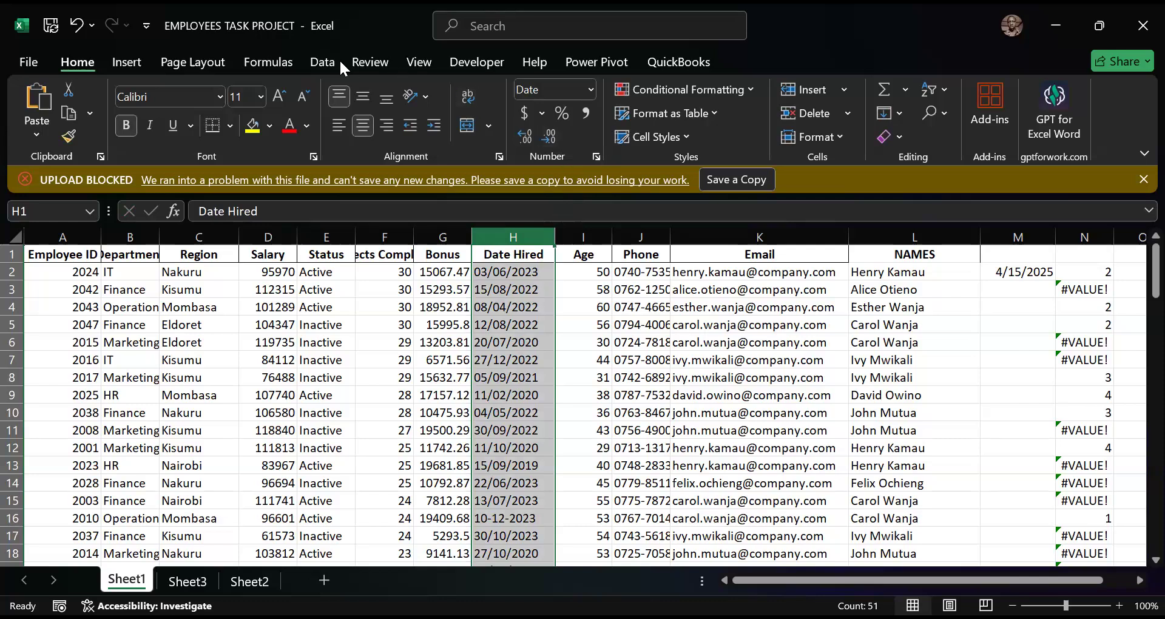
left_click(590, 89)
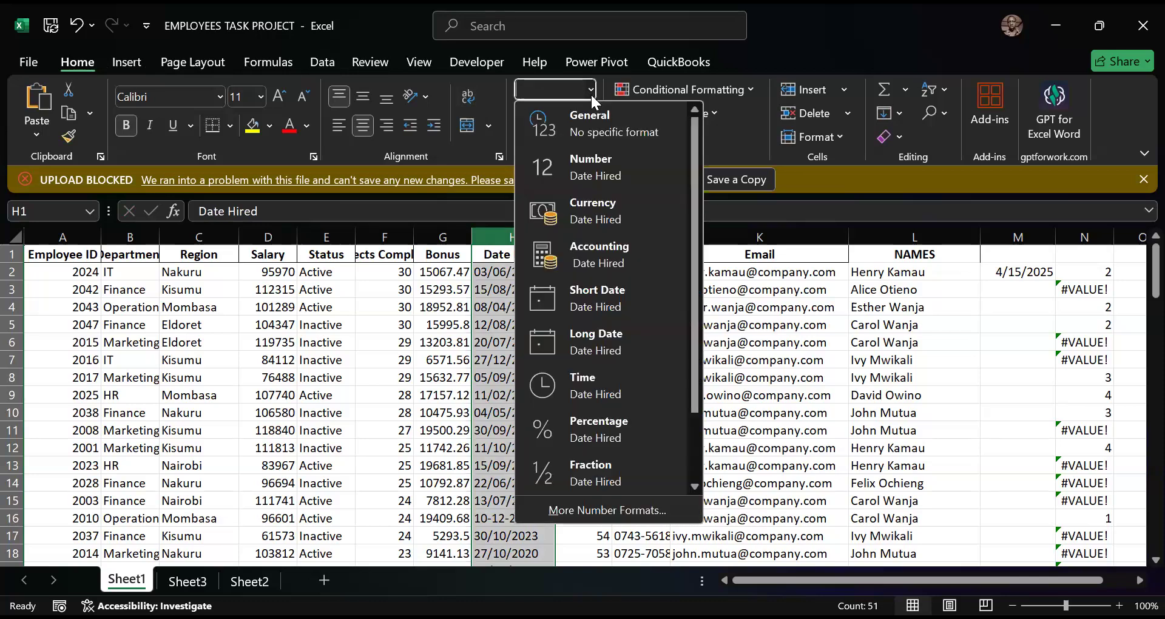
left_click(592, 90)
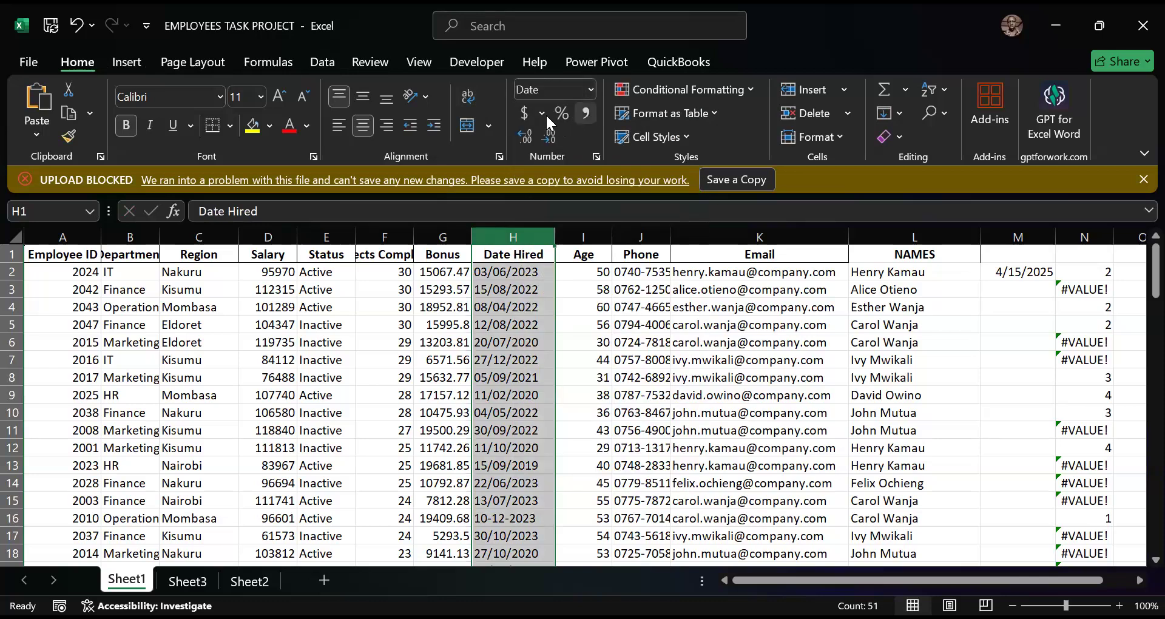
left_click(596, 157)
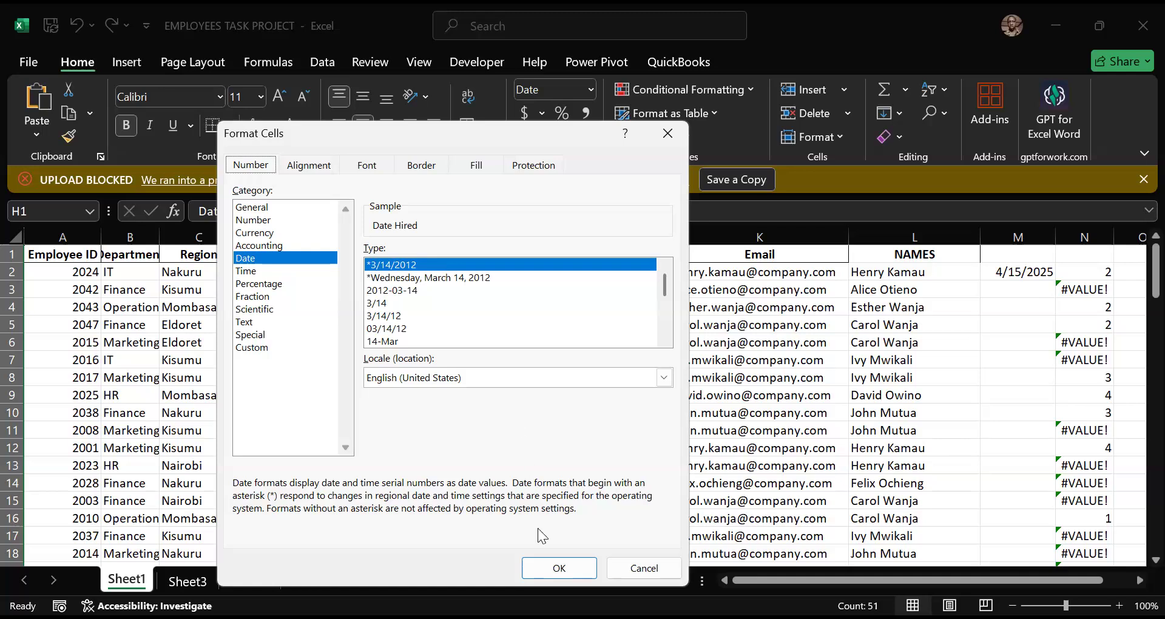
left_click(550, 572)
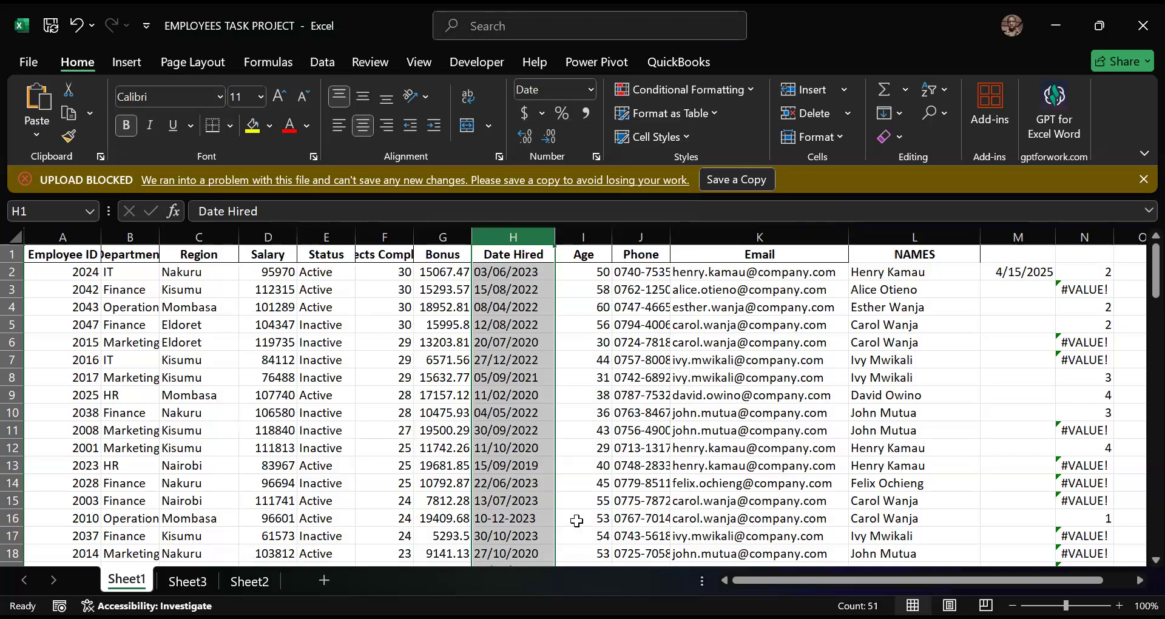
- Compare the date format settings of the TODAY cell M2 with those of the Date Hired column, leaving both settings as they are
left_click(1018, 274)
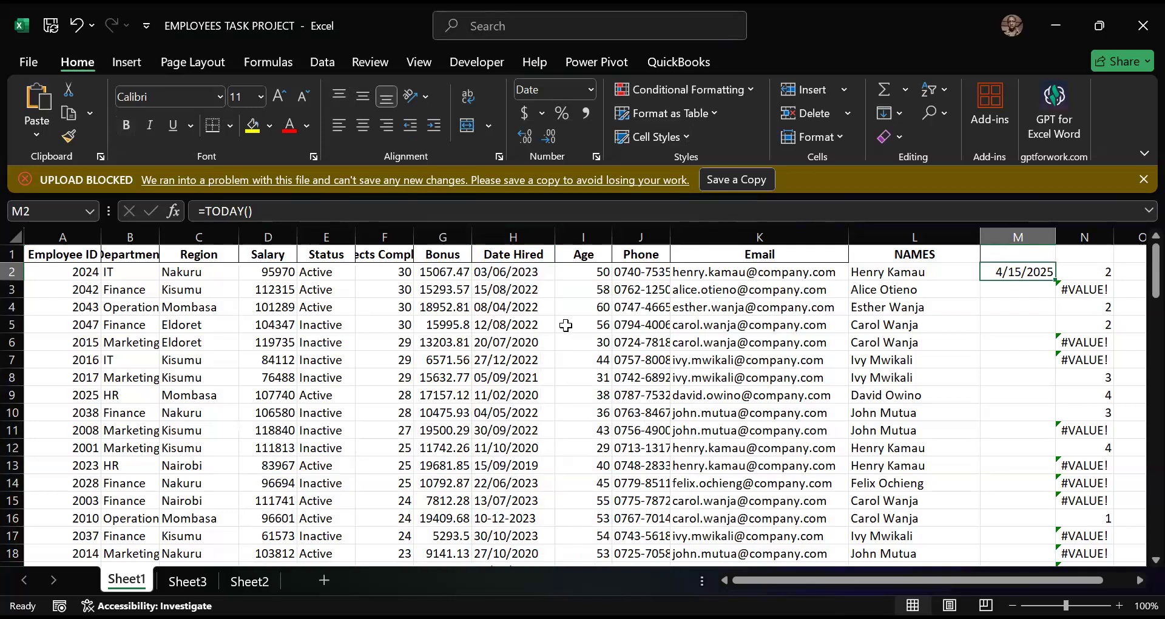
scroll(895, 346, "down", 11)
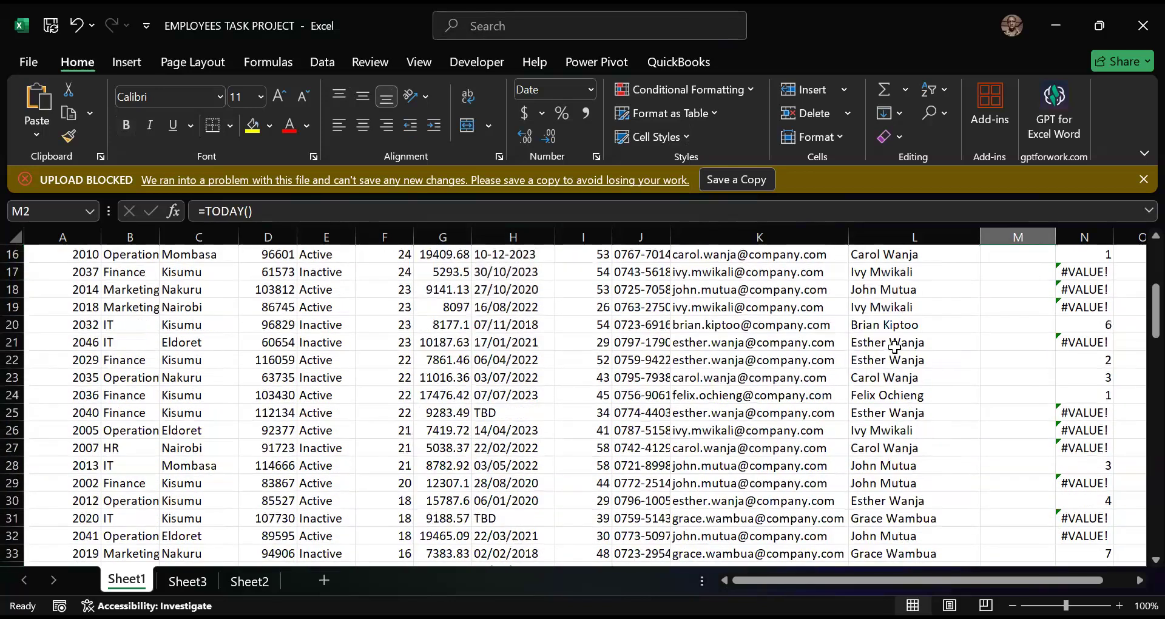
scroll(894, 350, "down", 2)
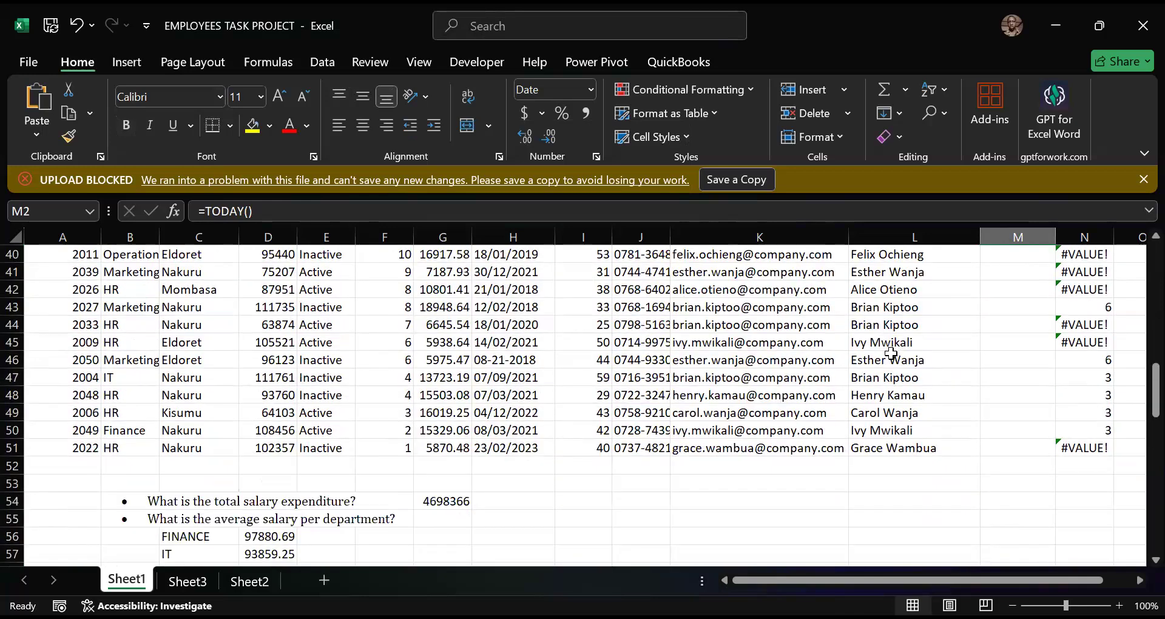
scroll(874, 355, "up", 10)
scroll(808, 372, "up", 3)
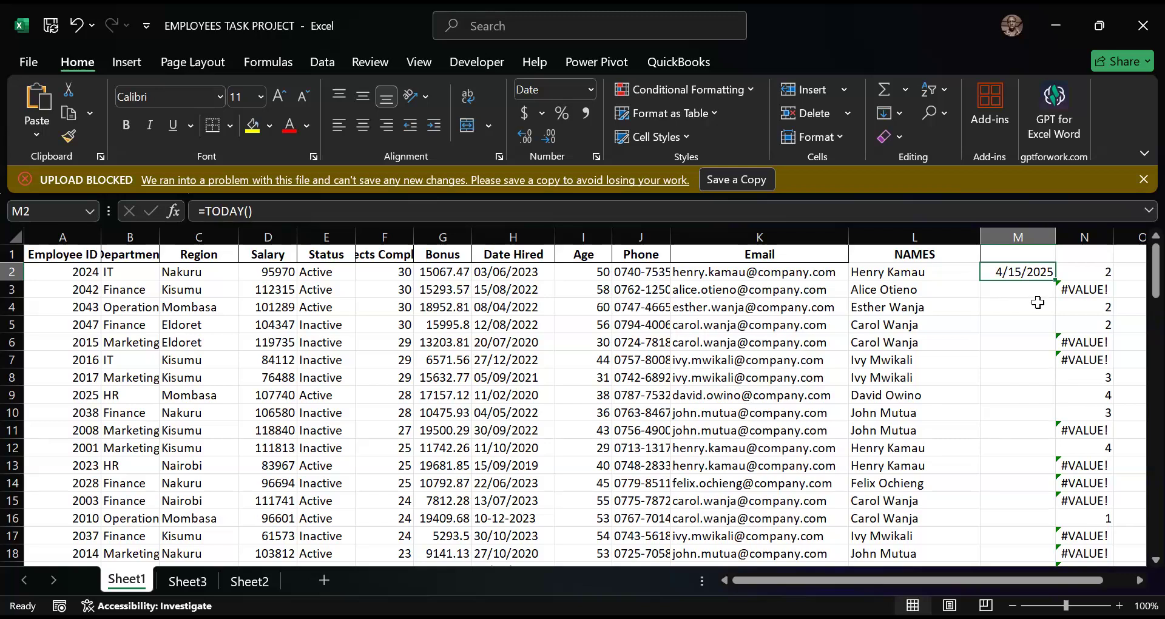
left_click(595, 157)
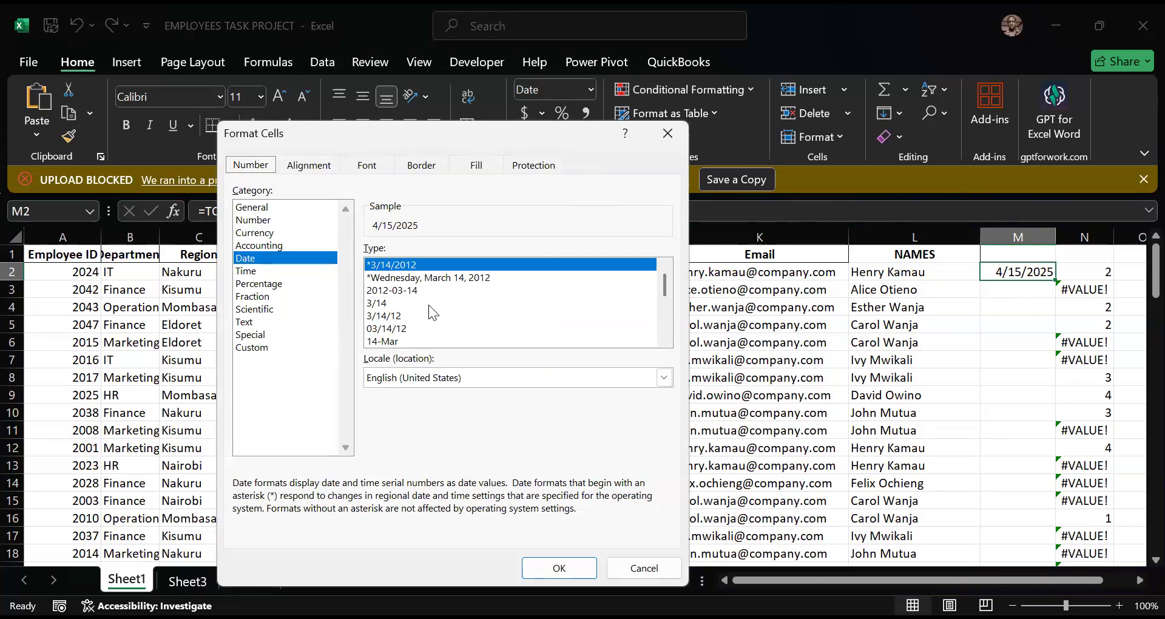
left_click(667, 132)
left_click(513, 237)
left_click(595, 157)
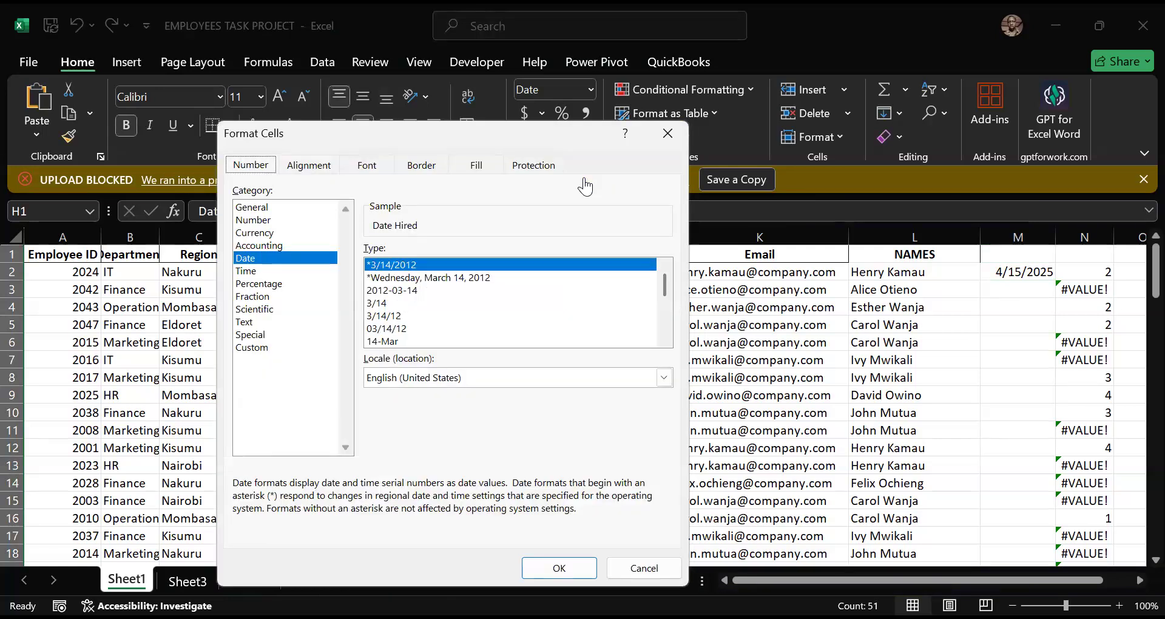
left_click(674, 140)
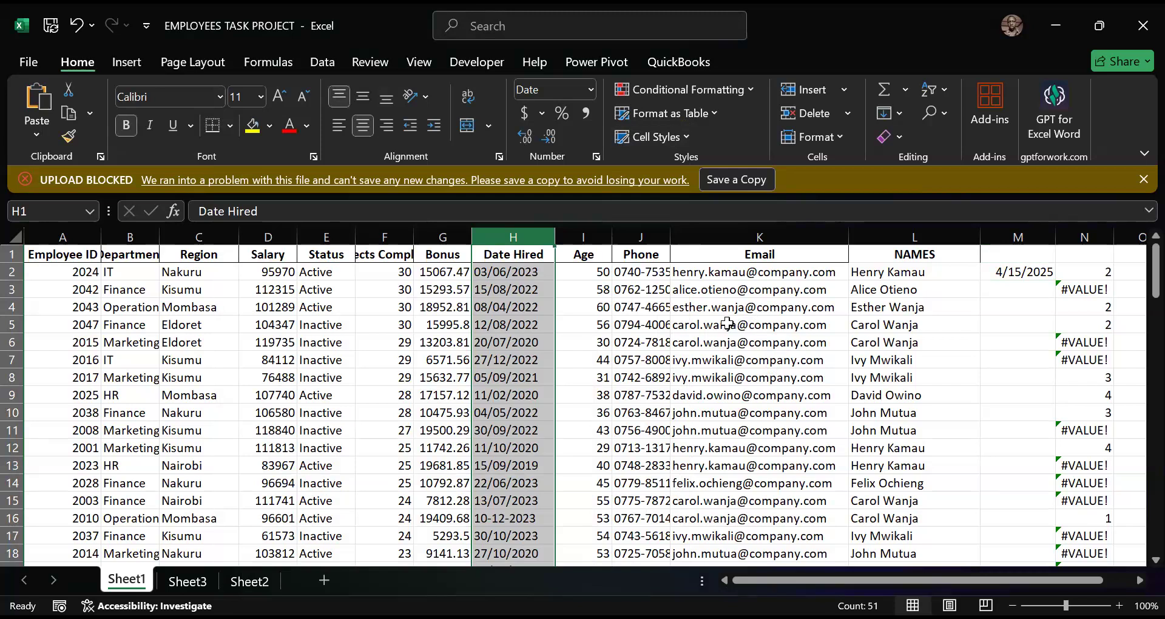
- Review the column N results on Sheet1, inspect the DATEDIF formula in N3, and switch away from the workbook
left_click(188, 582)
left_click(126, 580)
scroll(1029, 361, "down", 1)
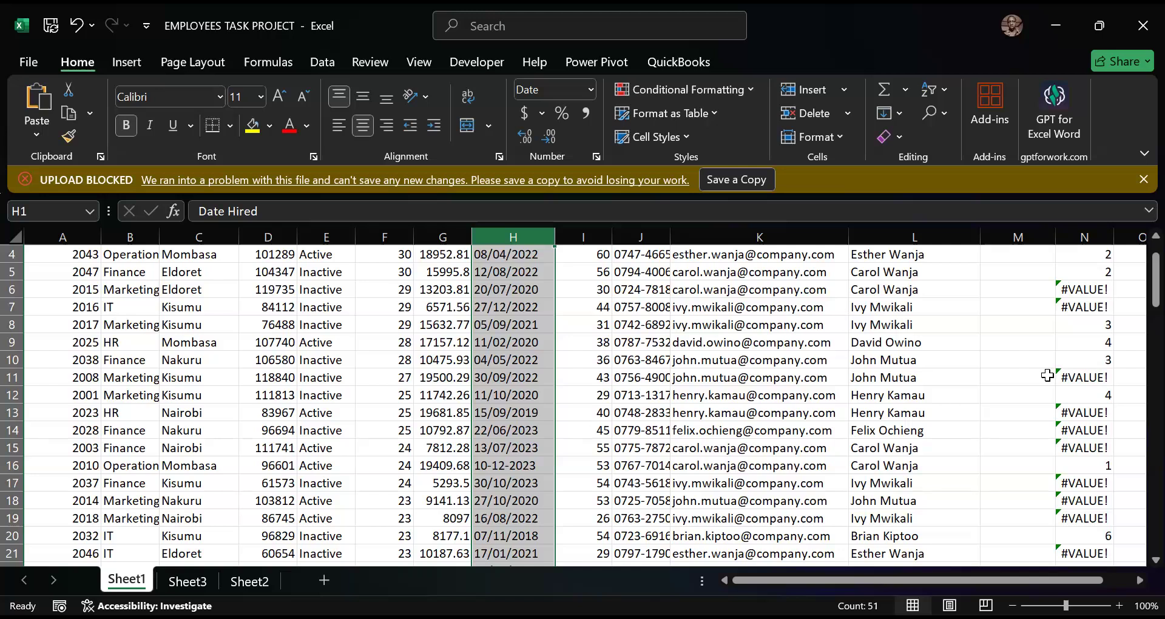
scroll(1052, 380, "up", 1)
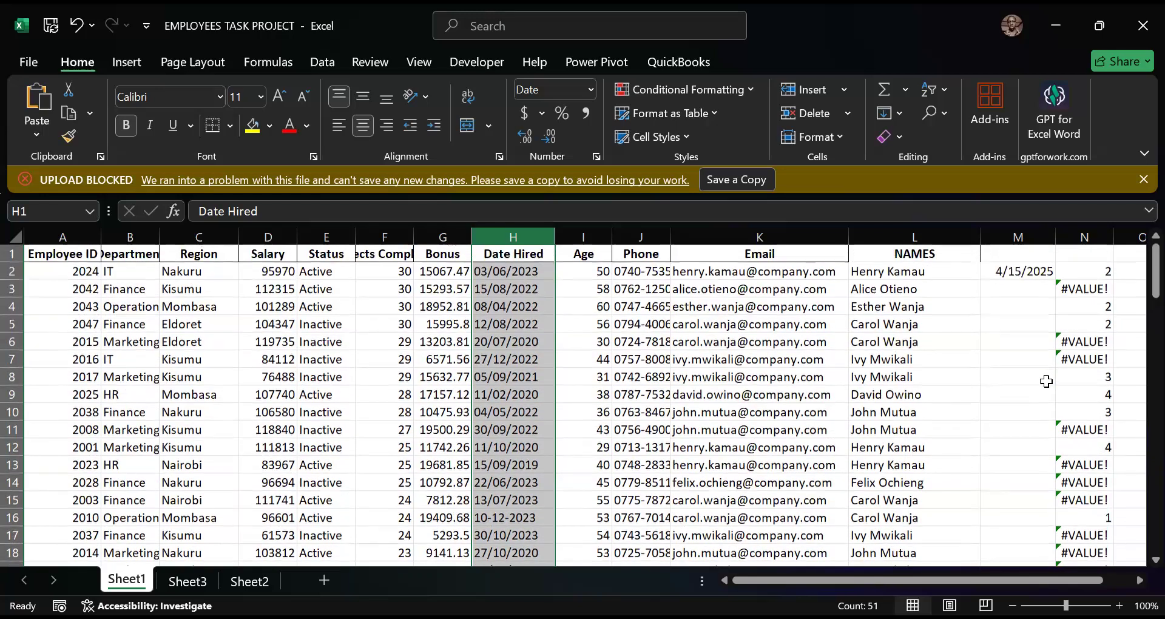
left_click(1079, 292)
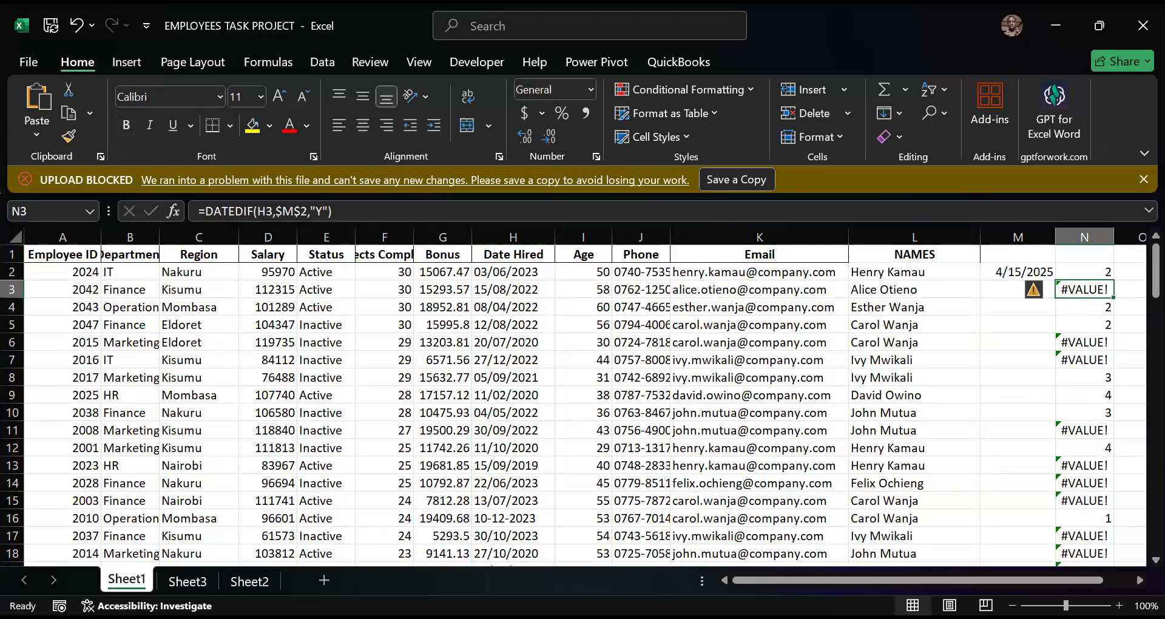
key("alt+Tab")
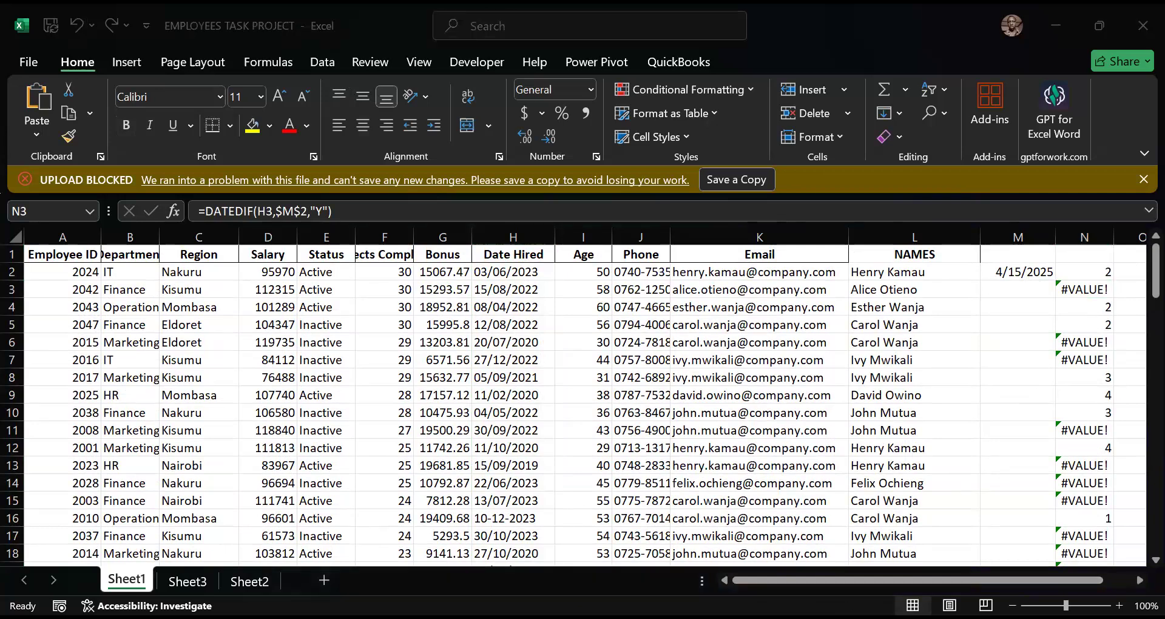
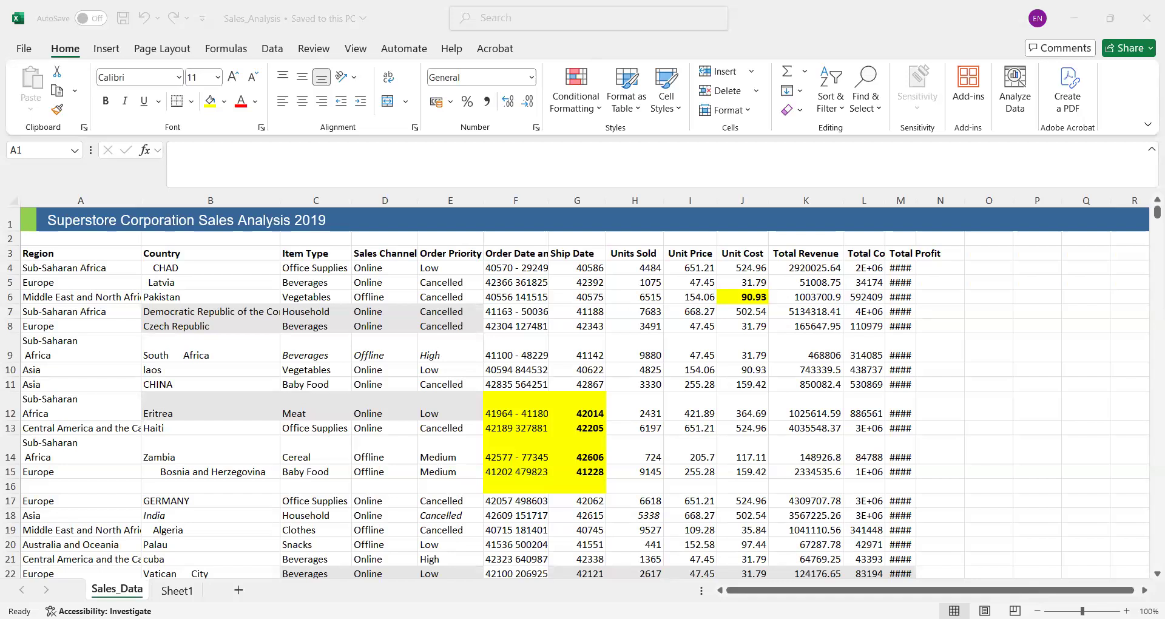
- Create a copy of the Sales_Data sheet and place it before the original in Sales_Analysis.xlsx
left_click(526, 241)
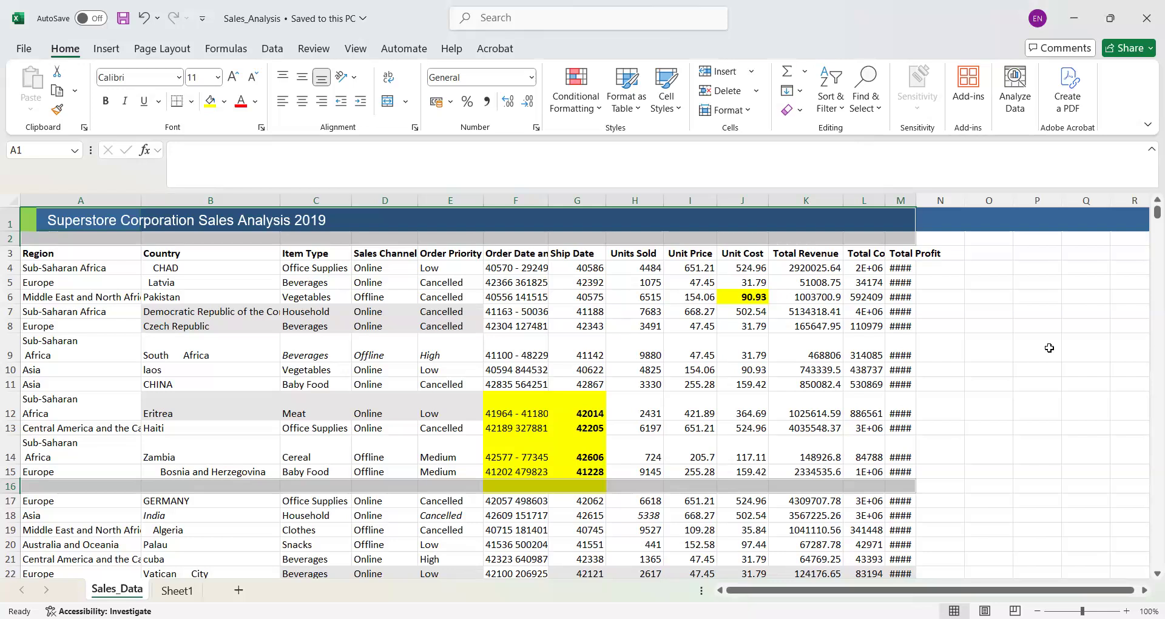
right_click(120, 589)
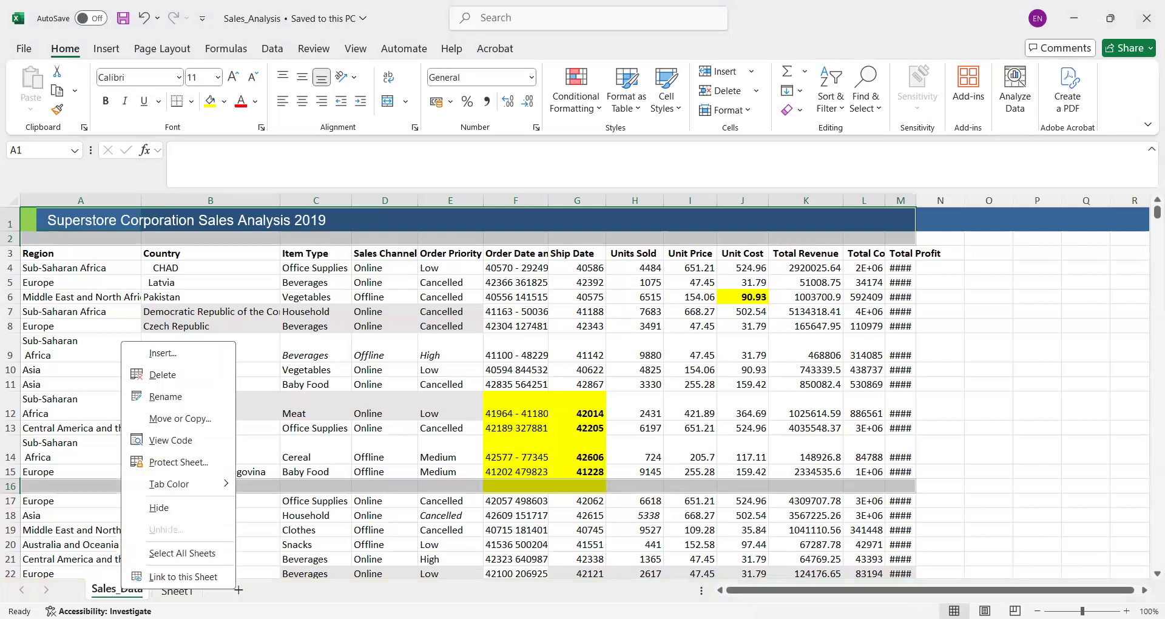
left_click(178, 424)
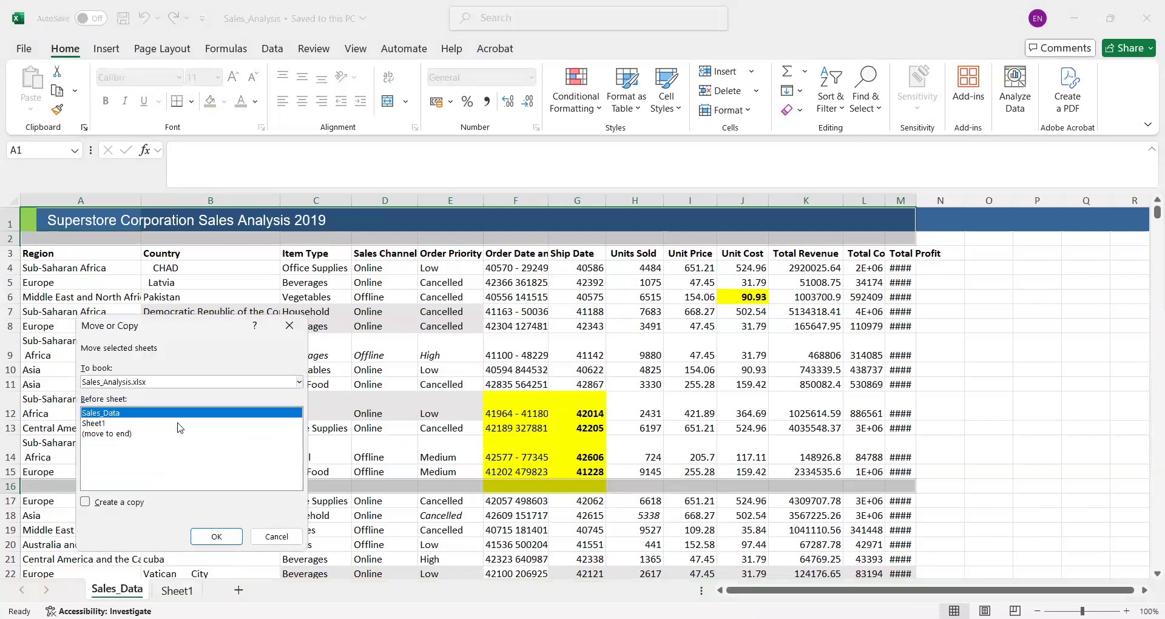
left_click(86, 502)
left_click(218, 539)
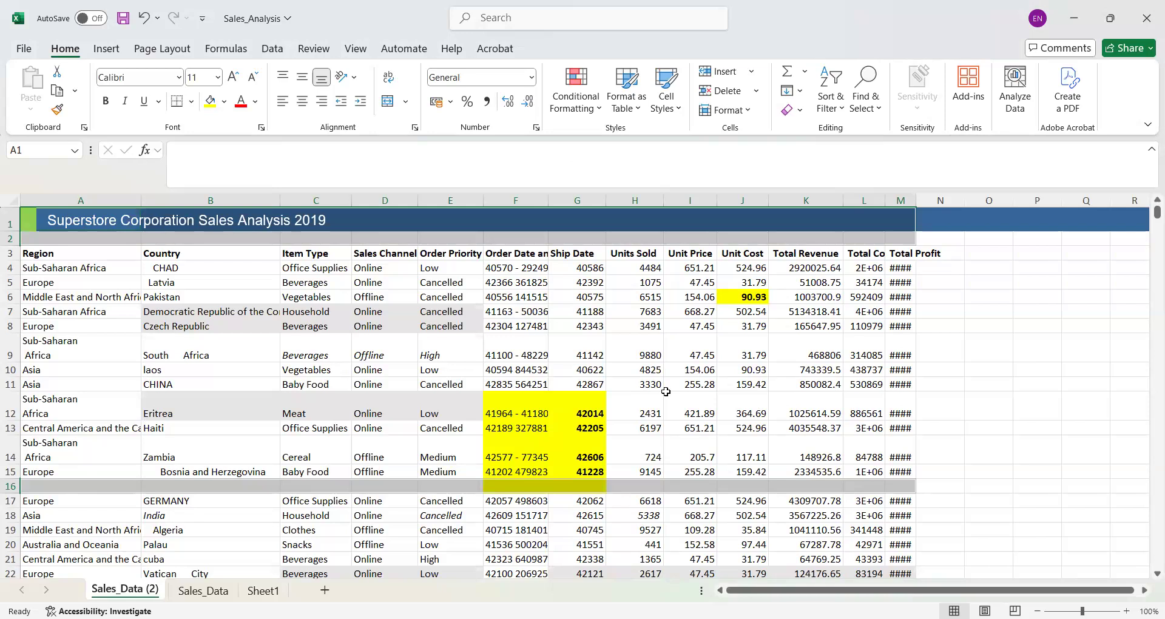
- Inspect the untidy data on the copied sheet, checking the contents of cells D9, F13 and B11
key("ctrl+minus")
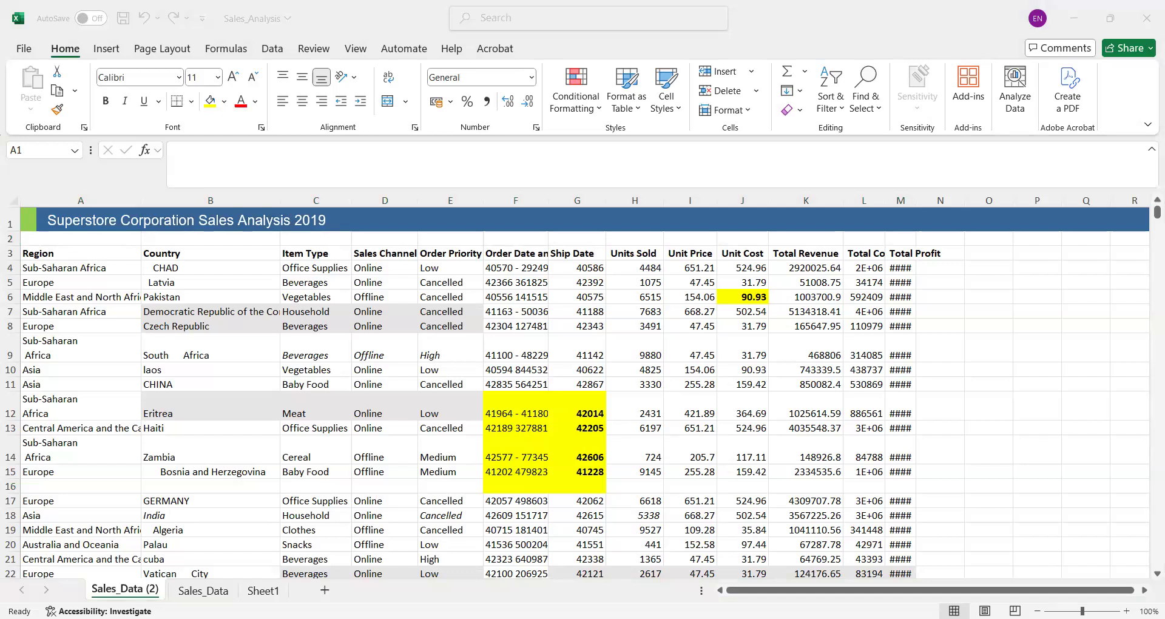
left_click(949, 351)
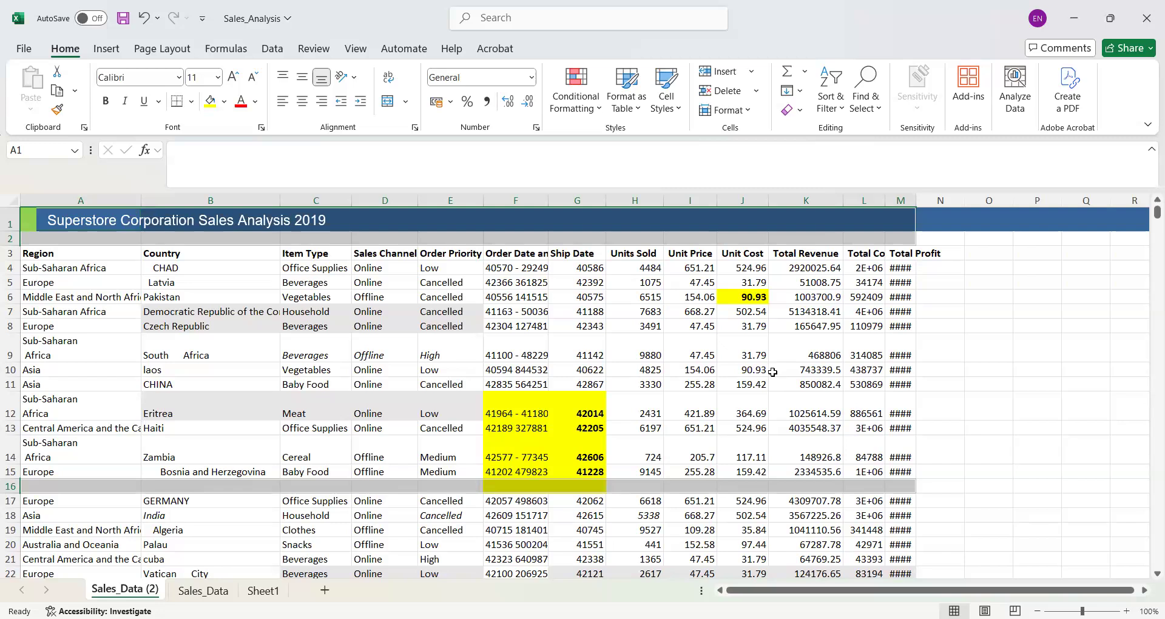
key("ctrl+minus")
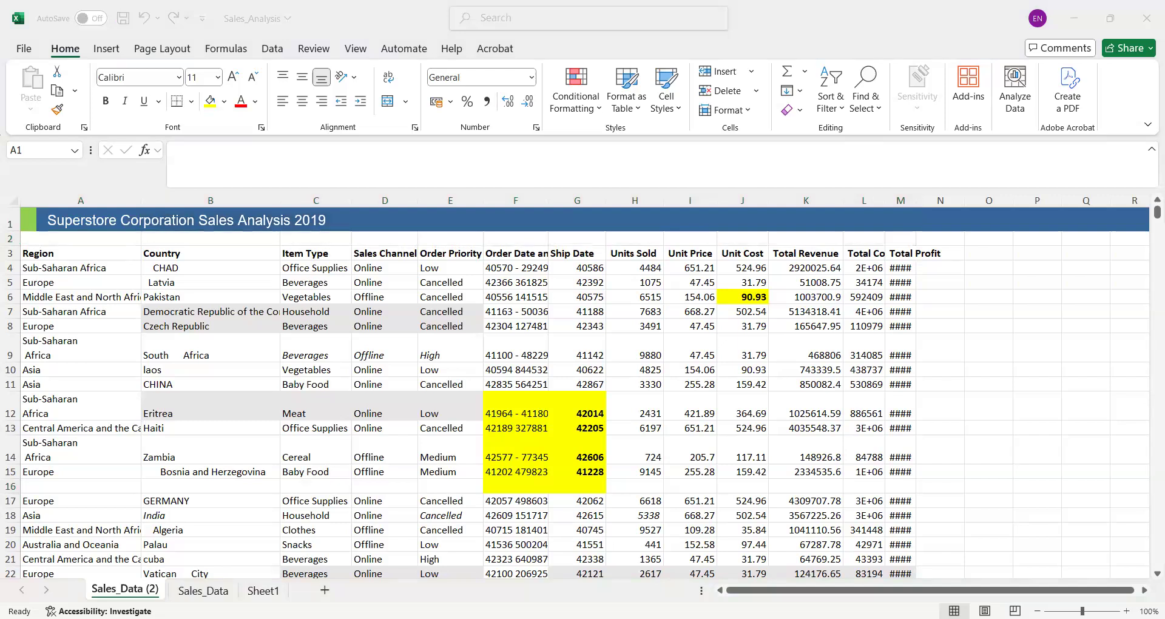
left_click(719, 212)
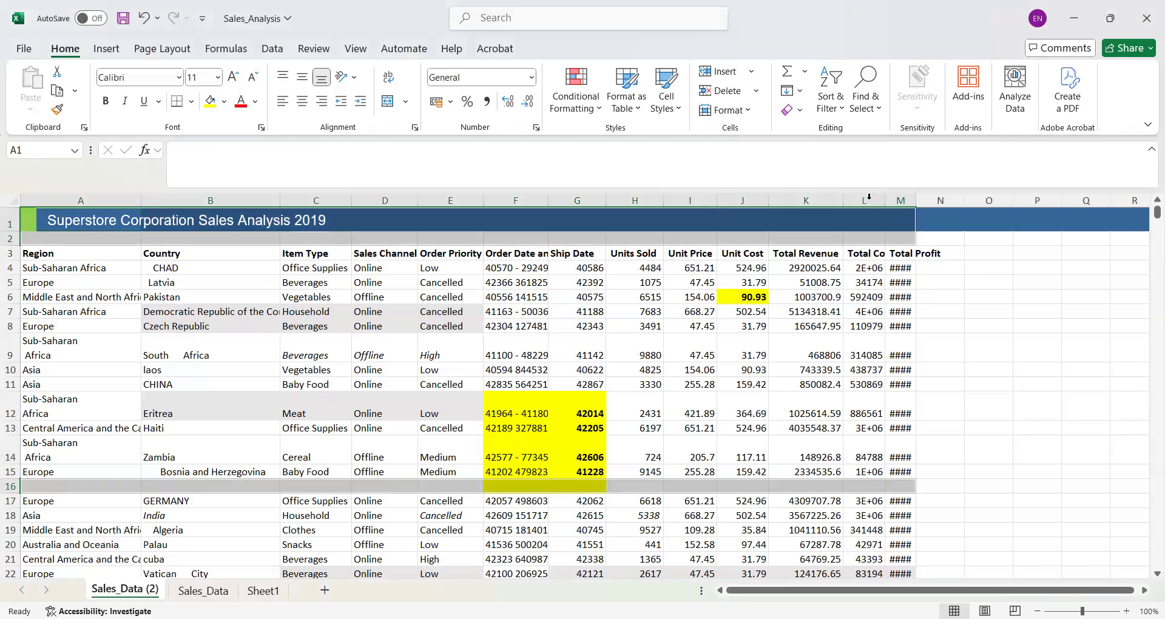
left_click(379, 352)
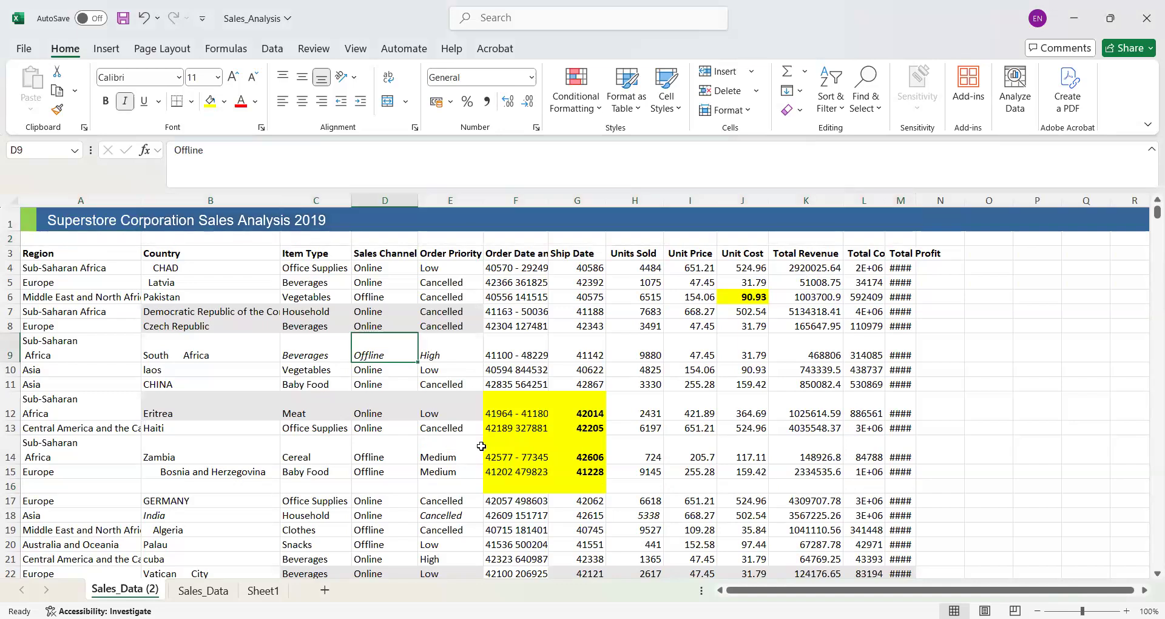
left_click(491, 430)
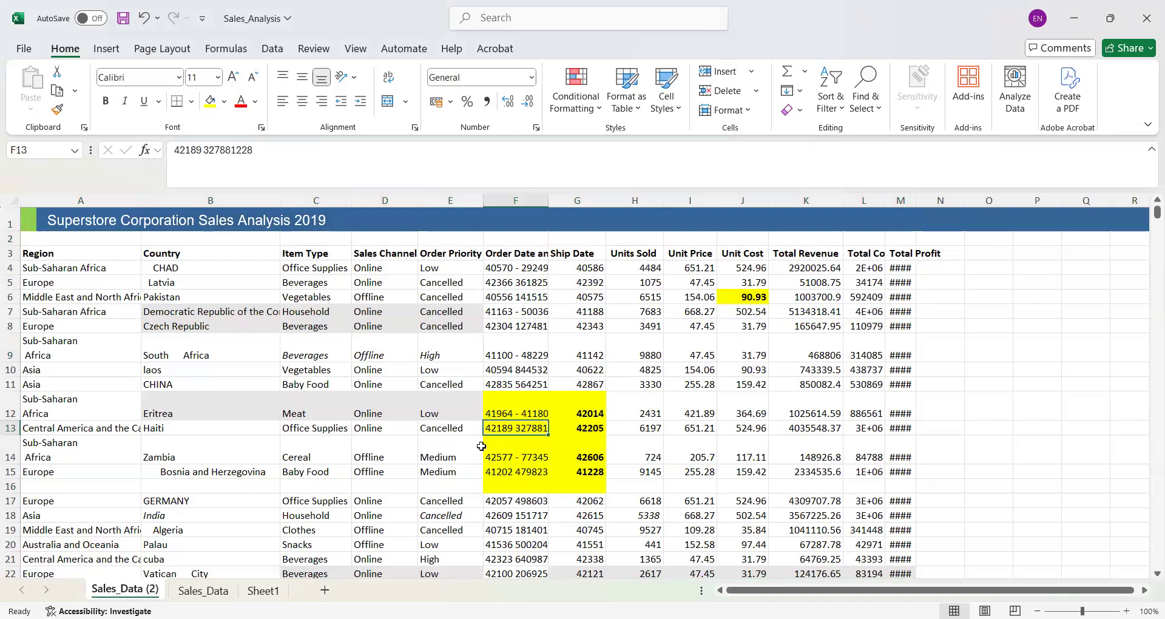
left_click(161, 381)
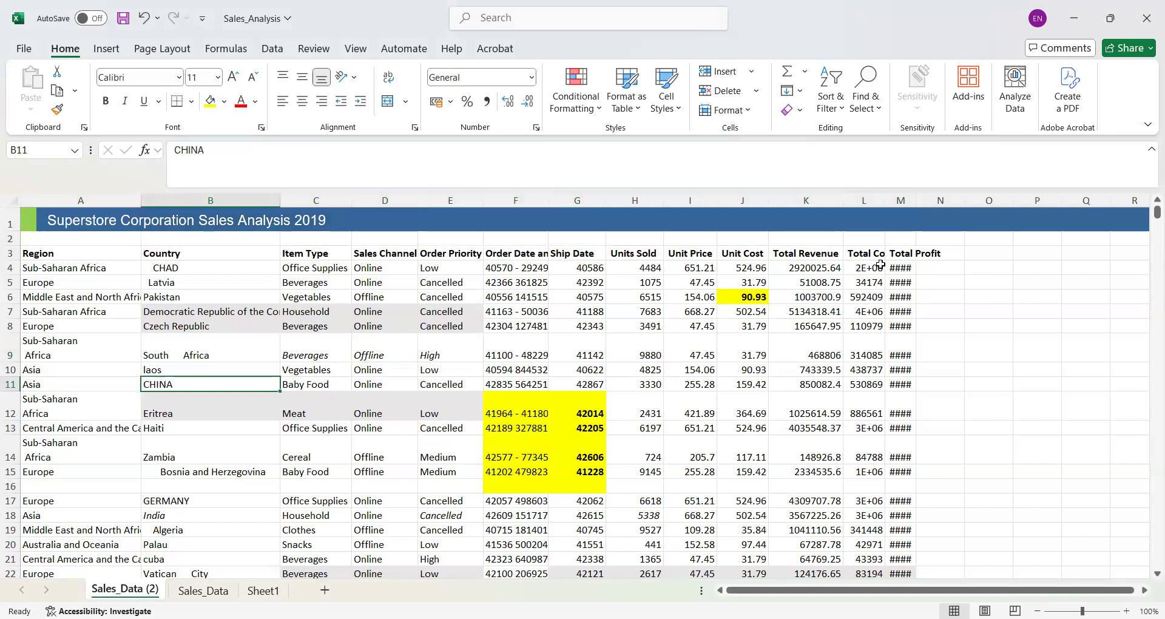
- Autofit the Total Cost and Total Profit columns to show their full values
left_click_drag(872, 266, 895, 265)
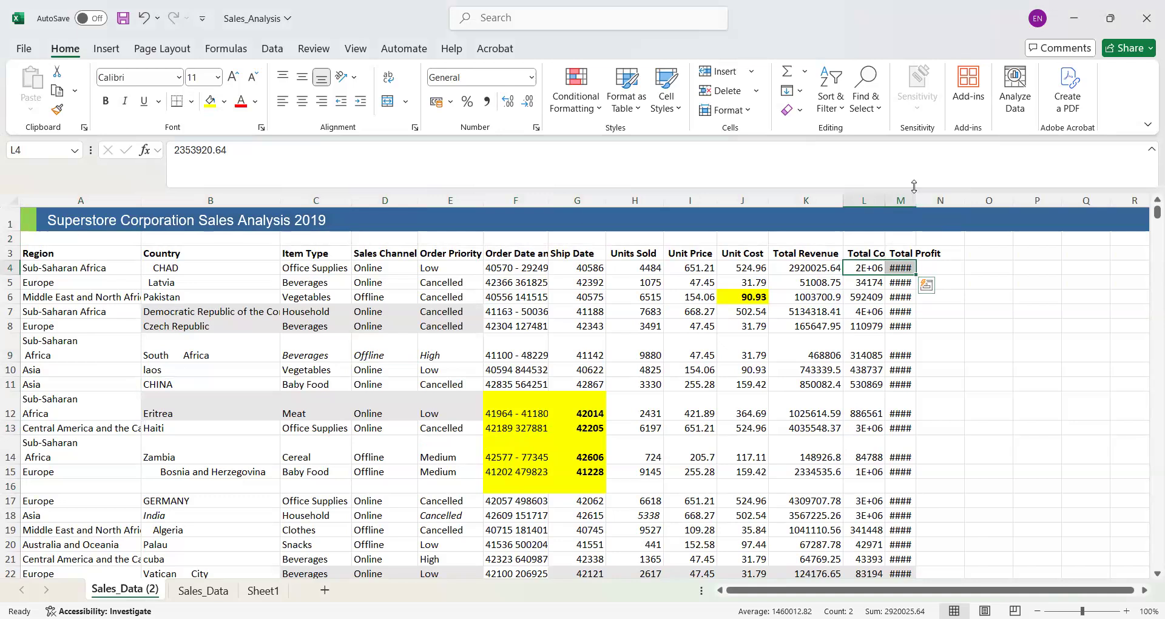
left_click_drag(914, 197, 914, 195)
left_click_drag(984, 195, 887, 198)
double_click(887, 198)
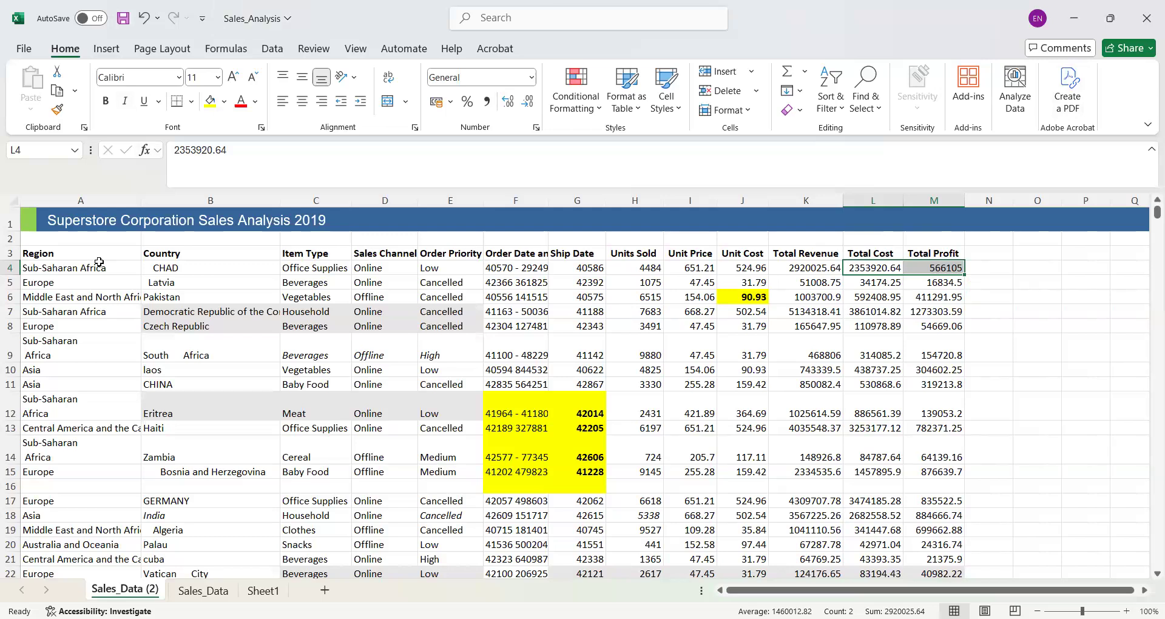
- Enter the header "original Length" in N3, beside Total Profit
left_click(987, 254)
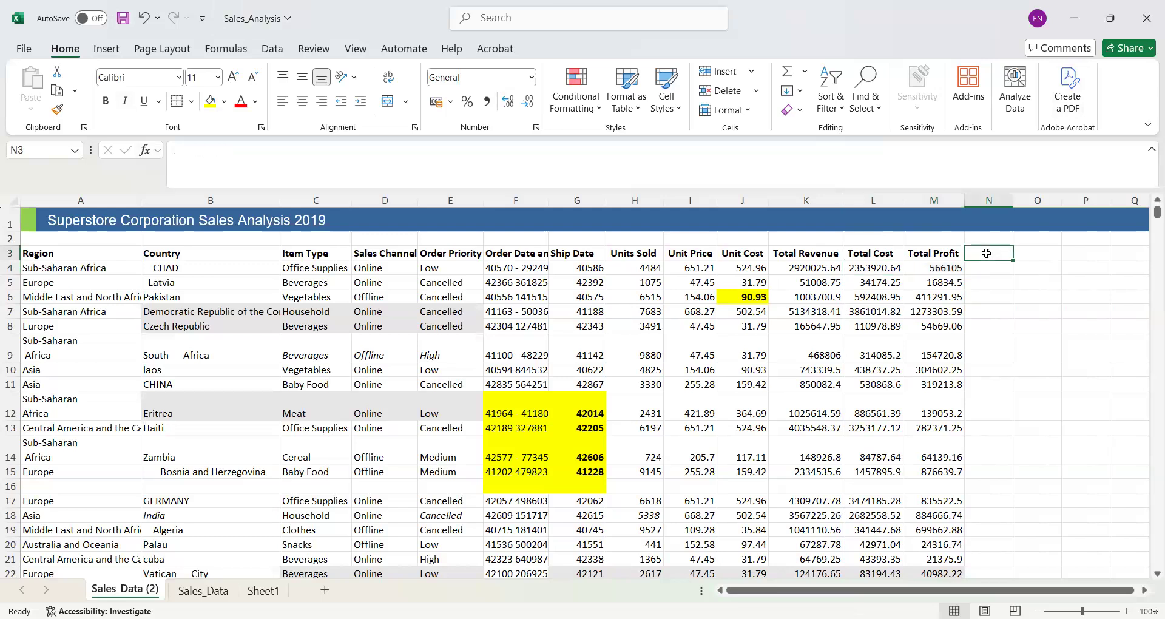
type("original")
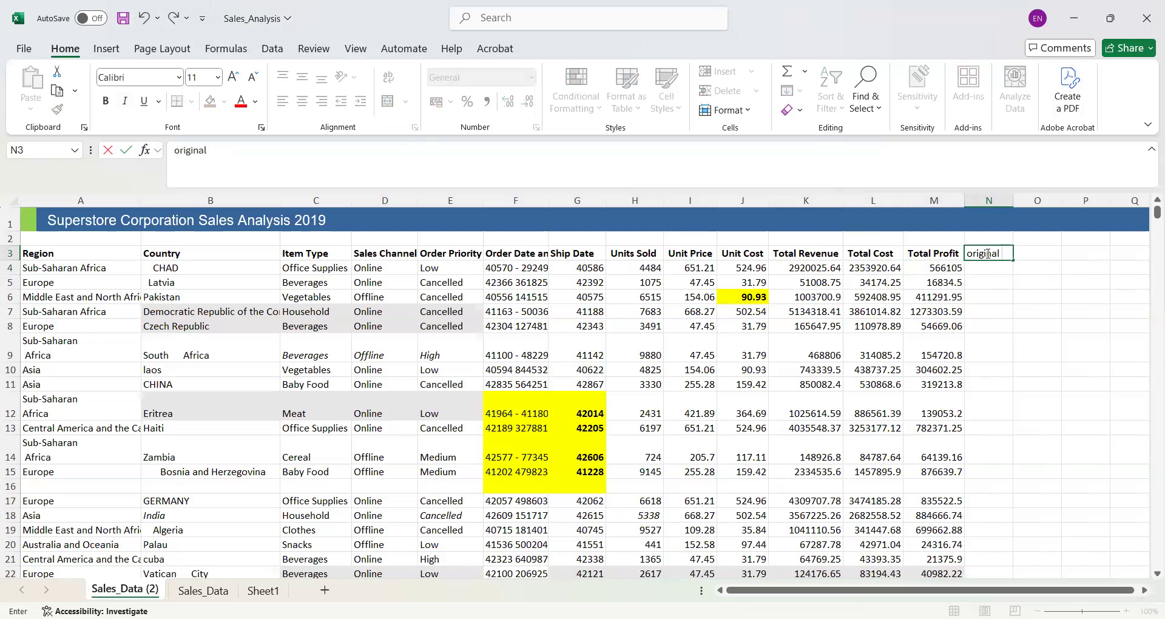
type("Length")
- Enter =LEN(A4) in N4 to count the characters of the first Region entry
left_click(973, 268)
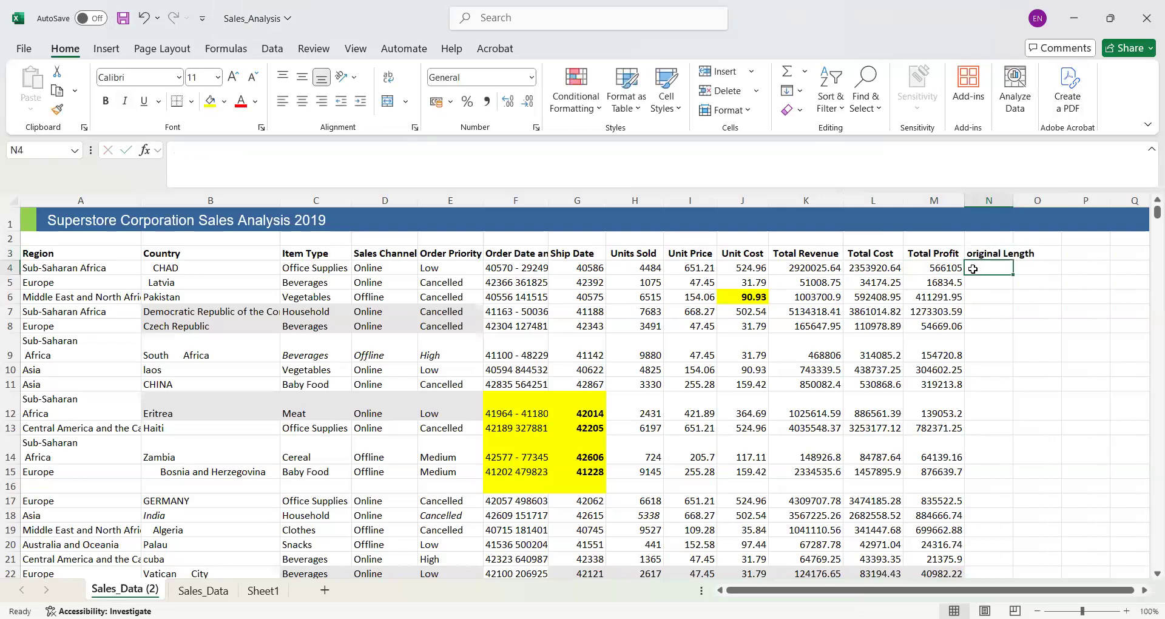
type("=l")
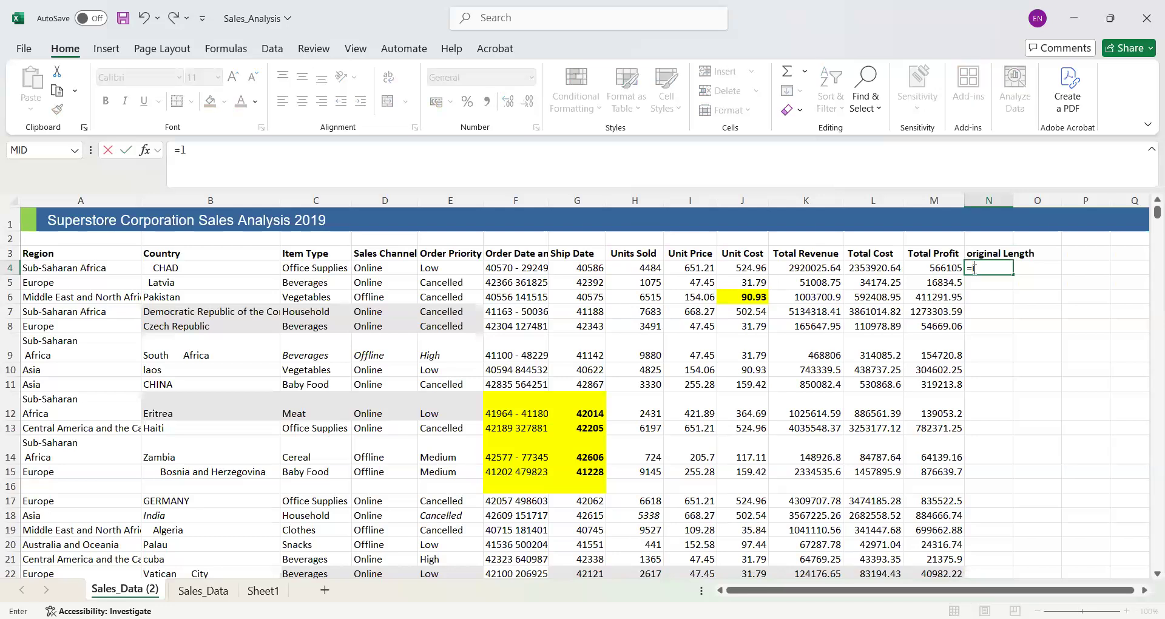
type("en")
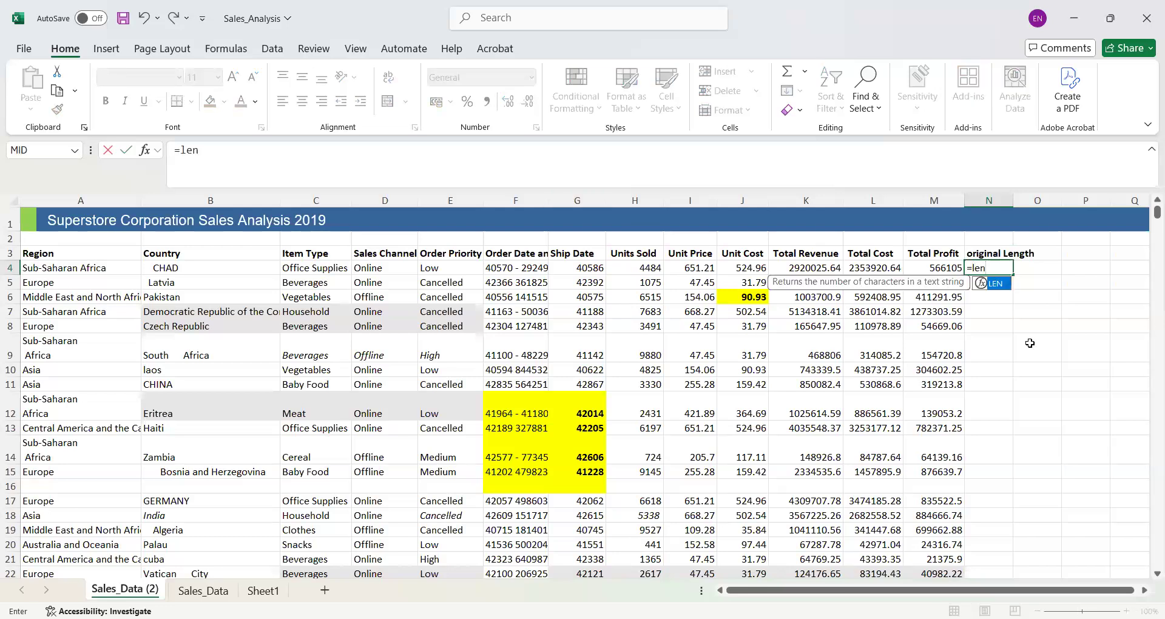
type("(")
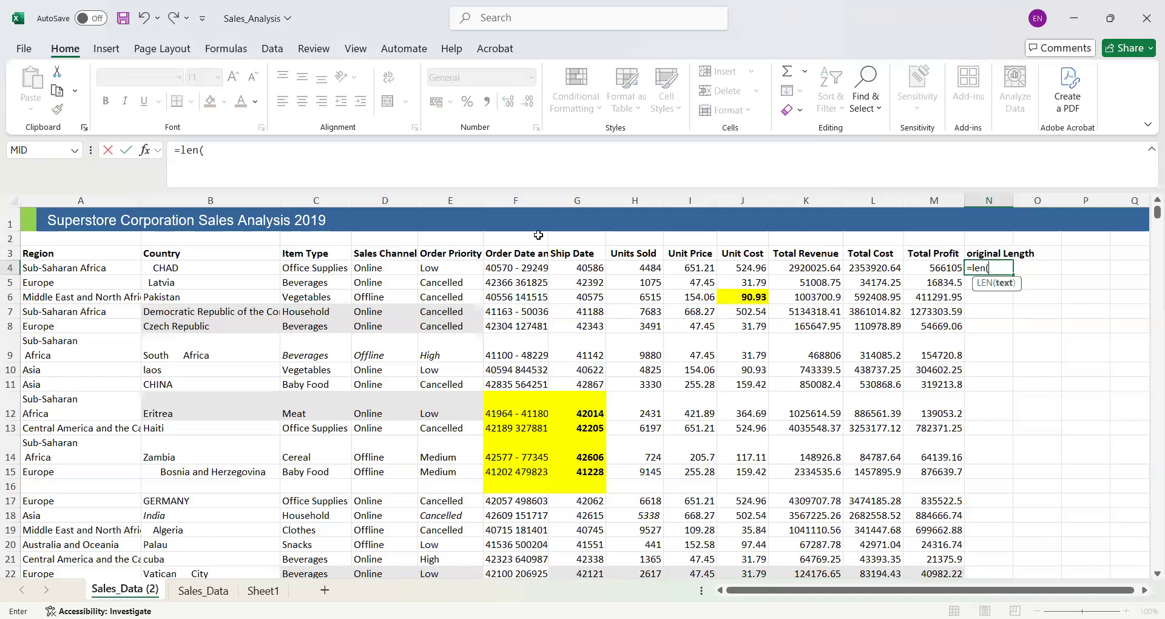
left_click(106, 271)
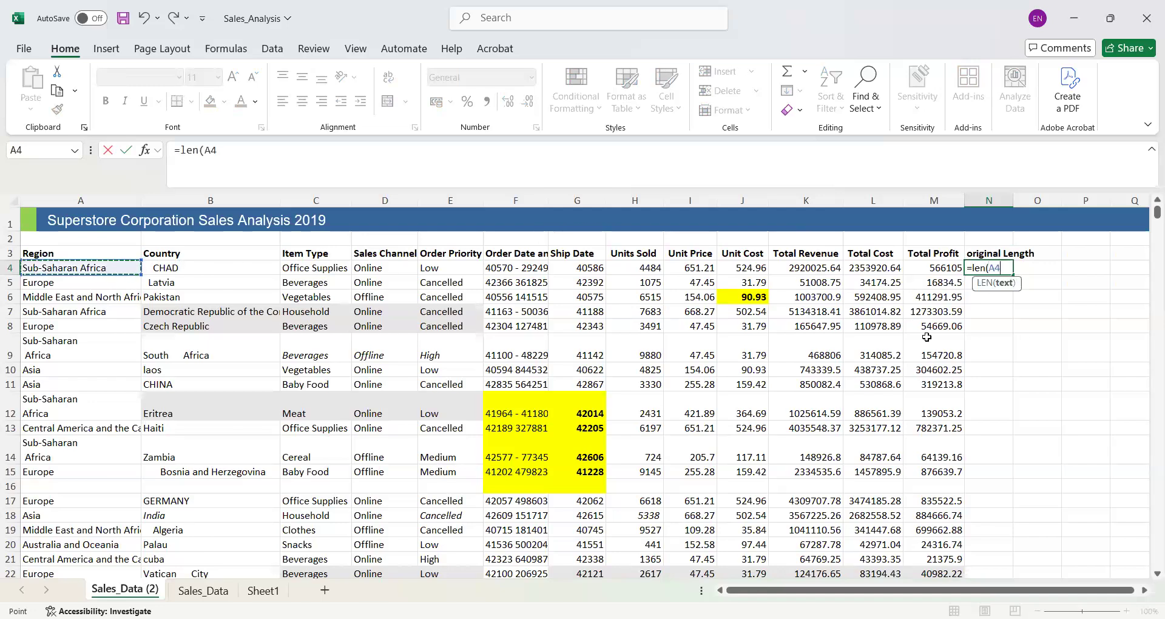
key("Return")
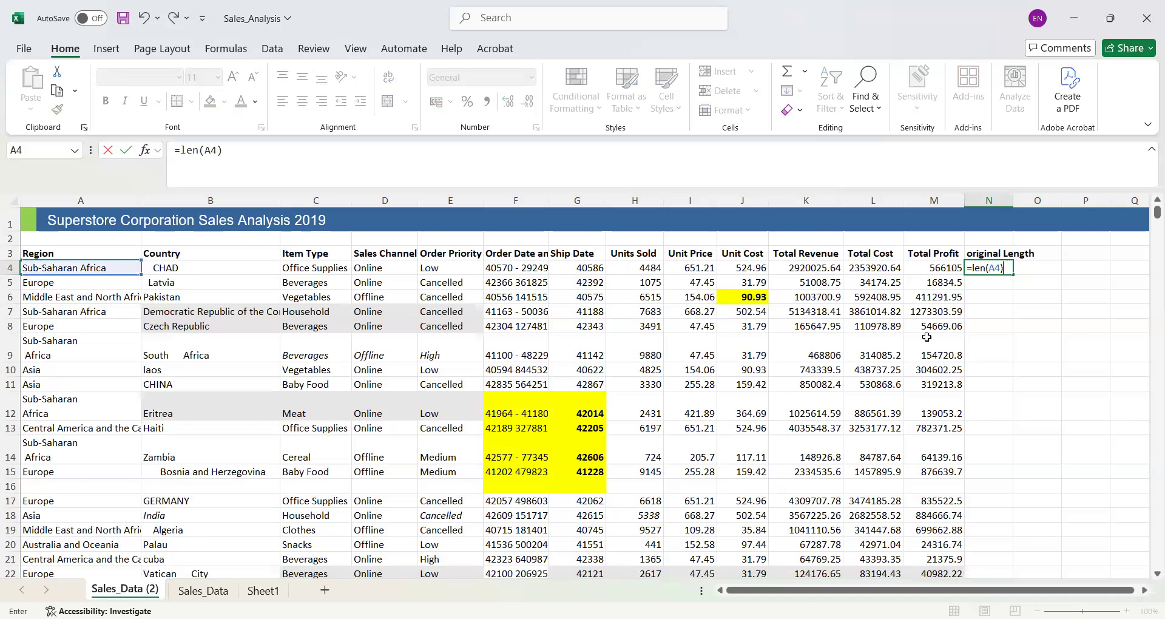
- Fill the LEN formula from N4 down to N24, continuing past the blank row 16
left_click(998, 270)
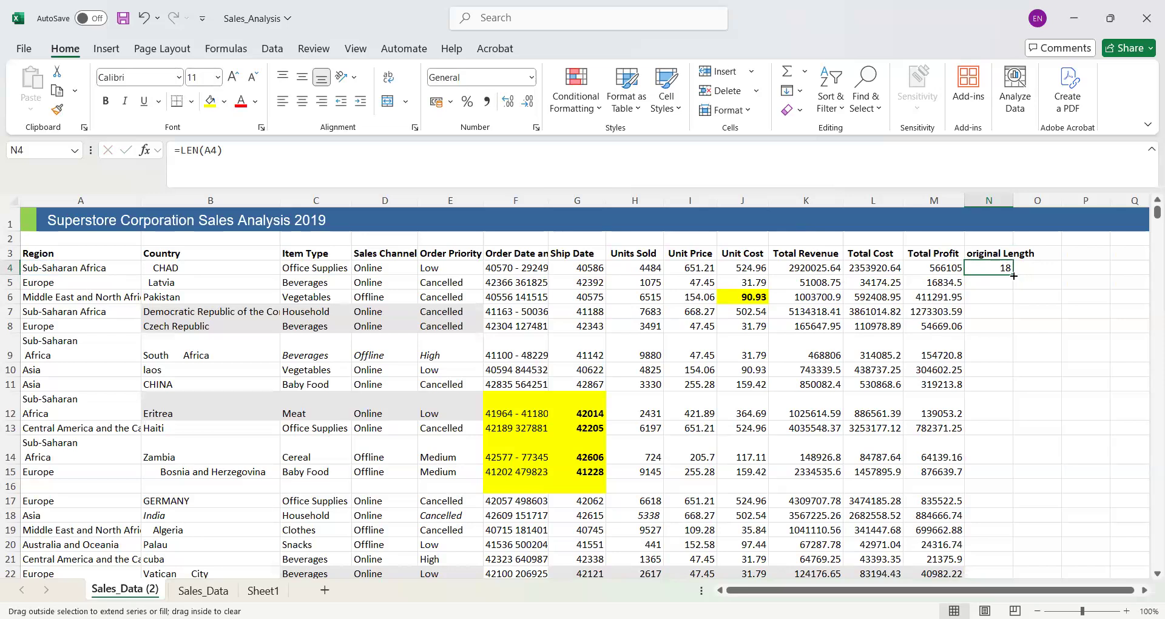
double_click(1014, 274)
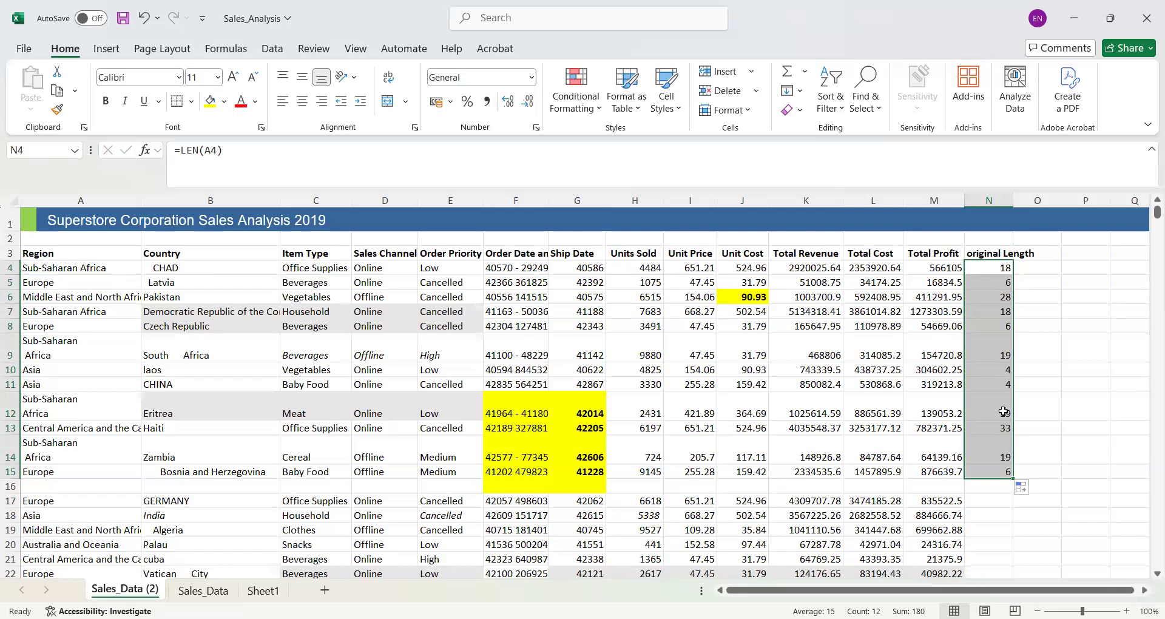
left_click_drag(1013, 479, 1025, 548)
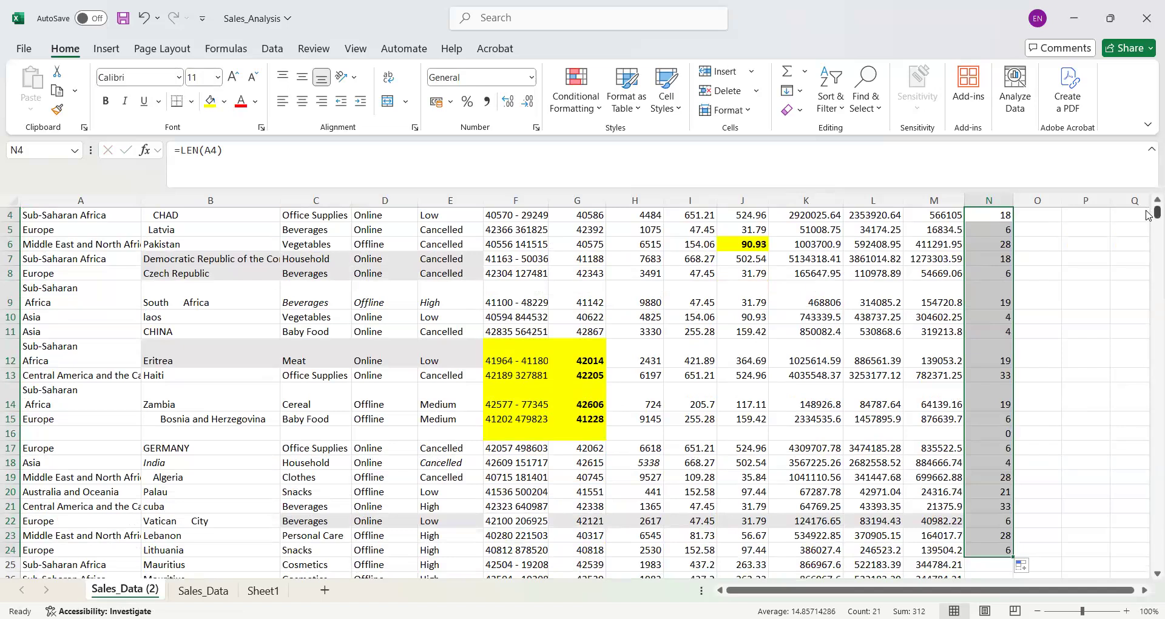
scroll(1040, 253, "up", 1)
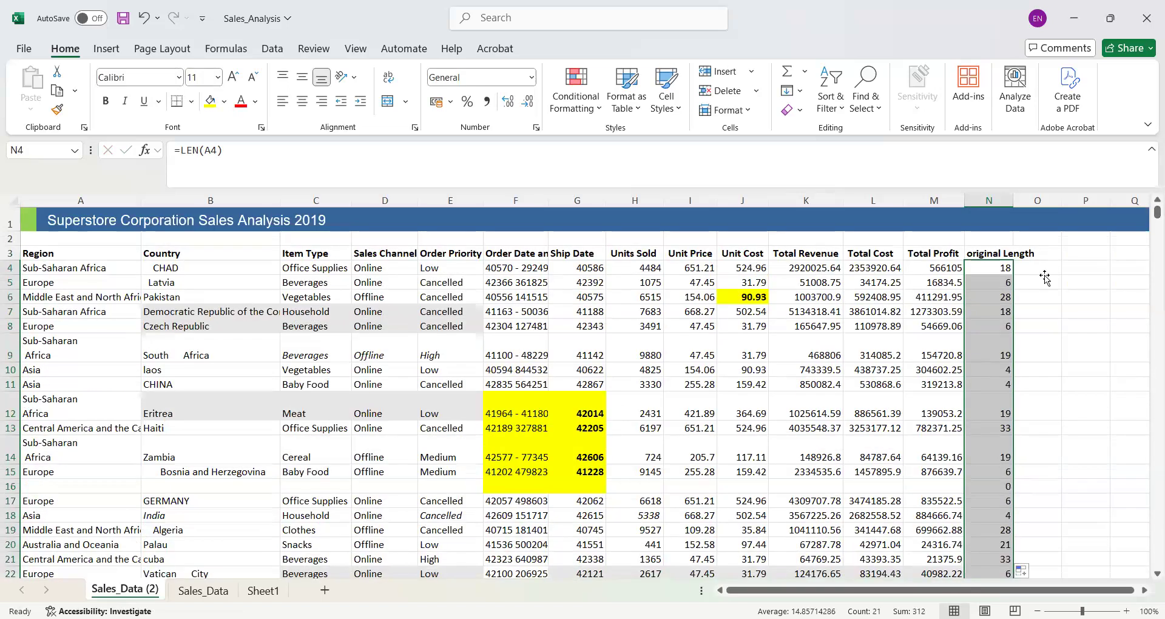
- Enter =TRIM(A4) in O4 to strip extra spaces from the first Region entry
left_click(1044, 277)
left_click(1038, 268)
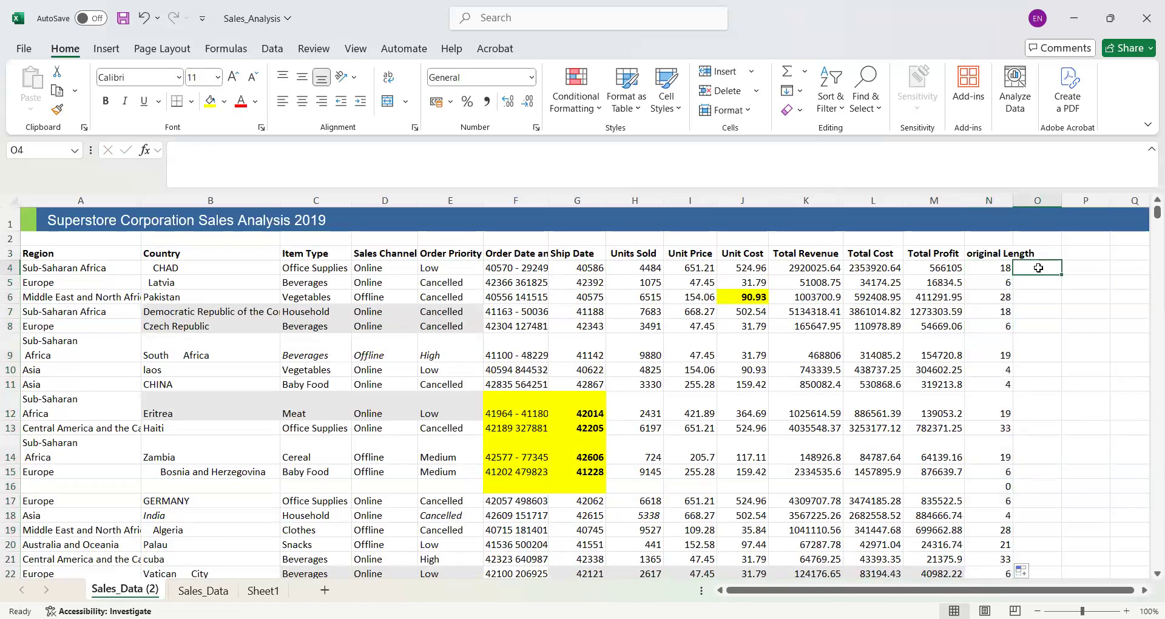
type("=")
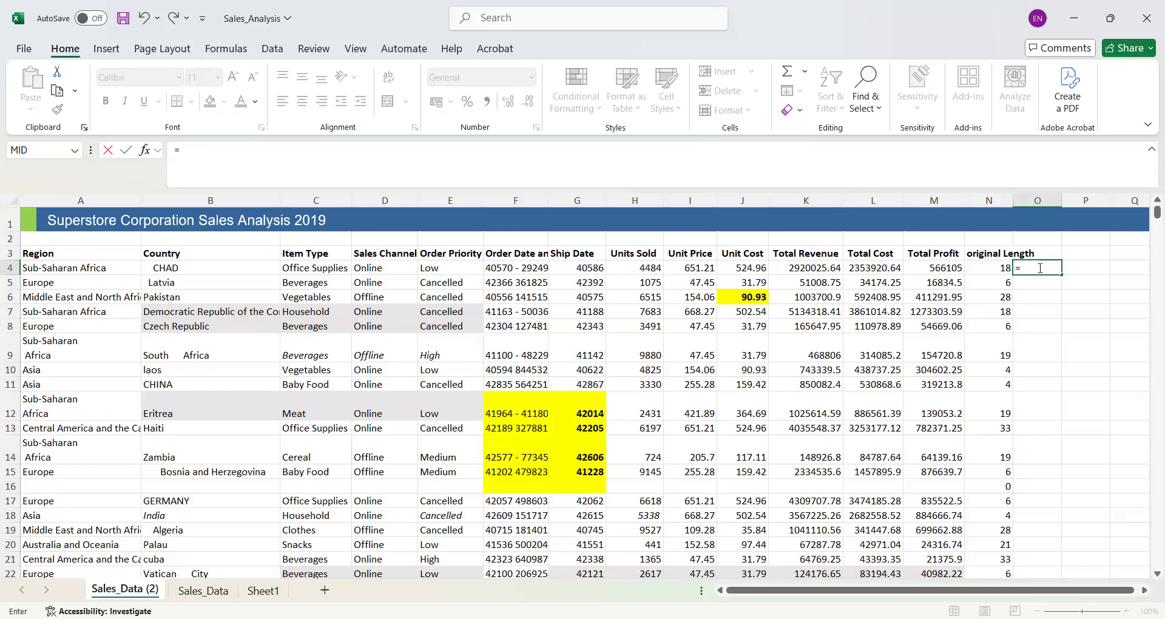
type("TRIM(")
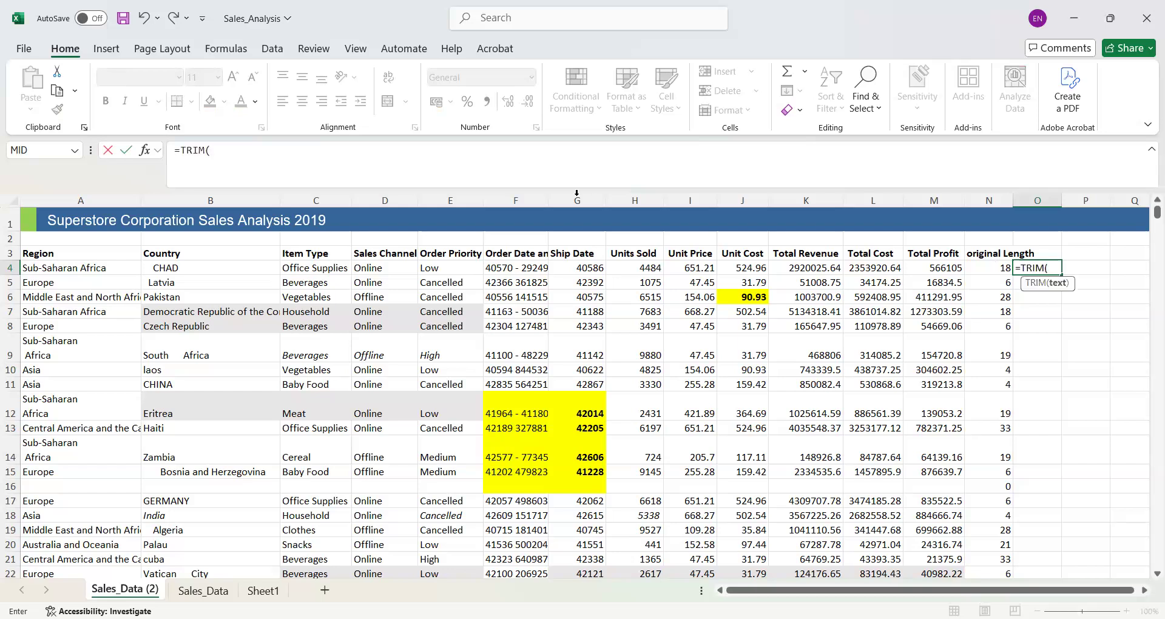
left_click(78, 264)
type(")")
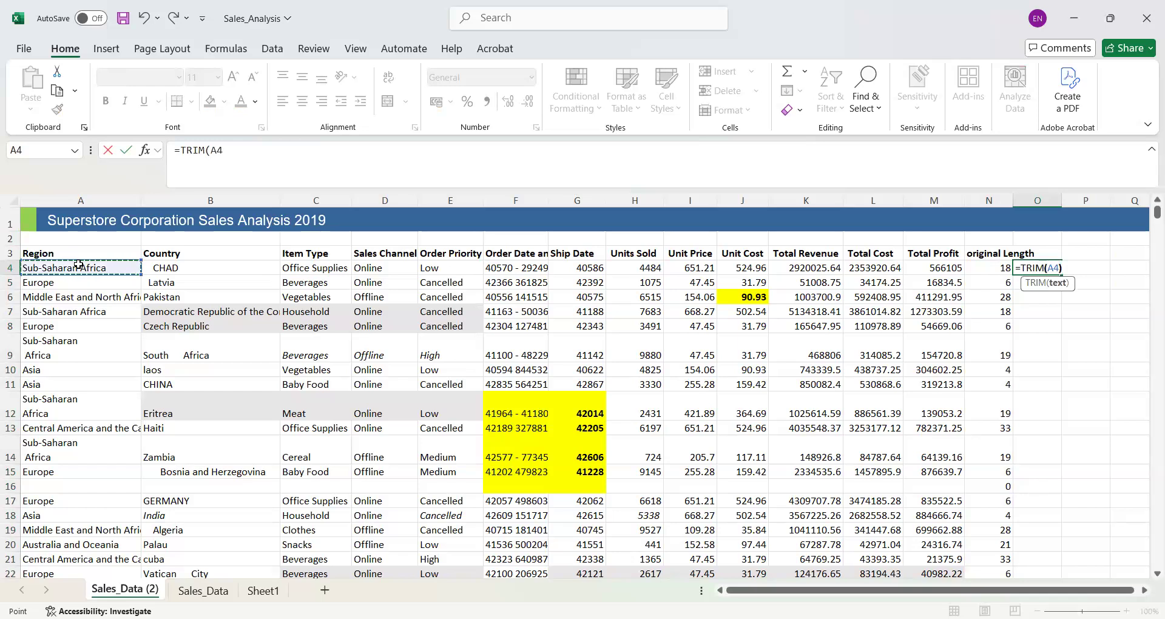
key("Return")
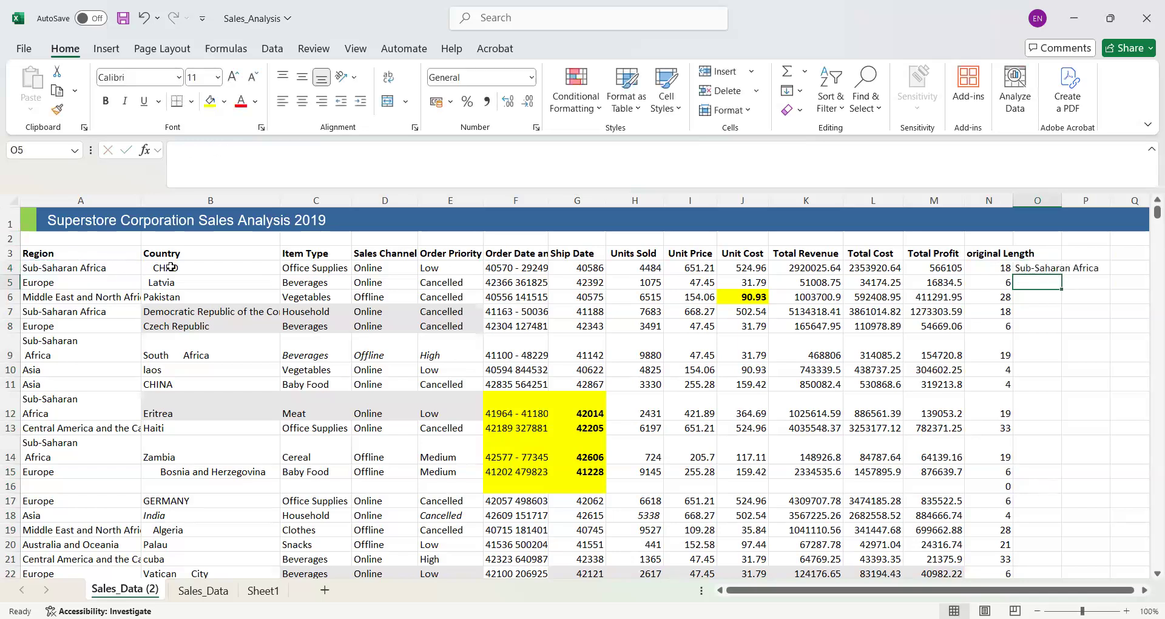
- Enter the header "Trim length" in P3 and autofit column O to the trimmed Region text
left_click(1078, 251)
double_click(1078, 250)
type("Trim length")
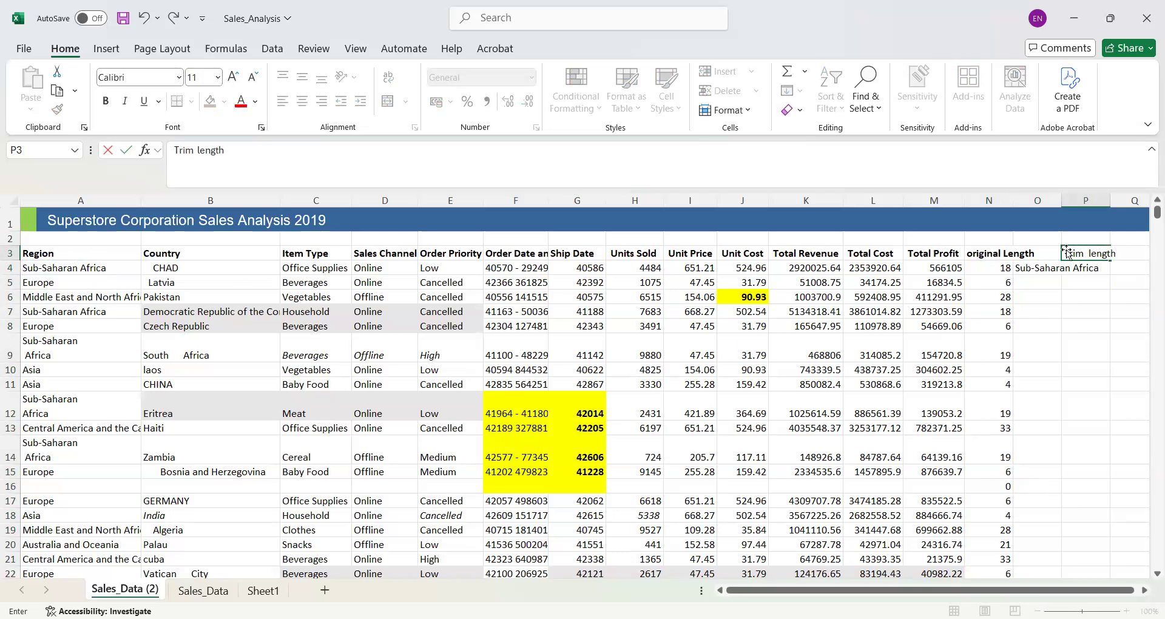
left_click(1059, 198)
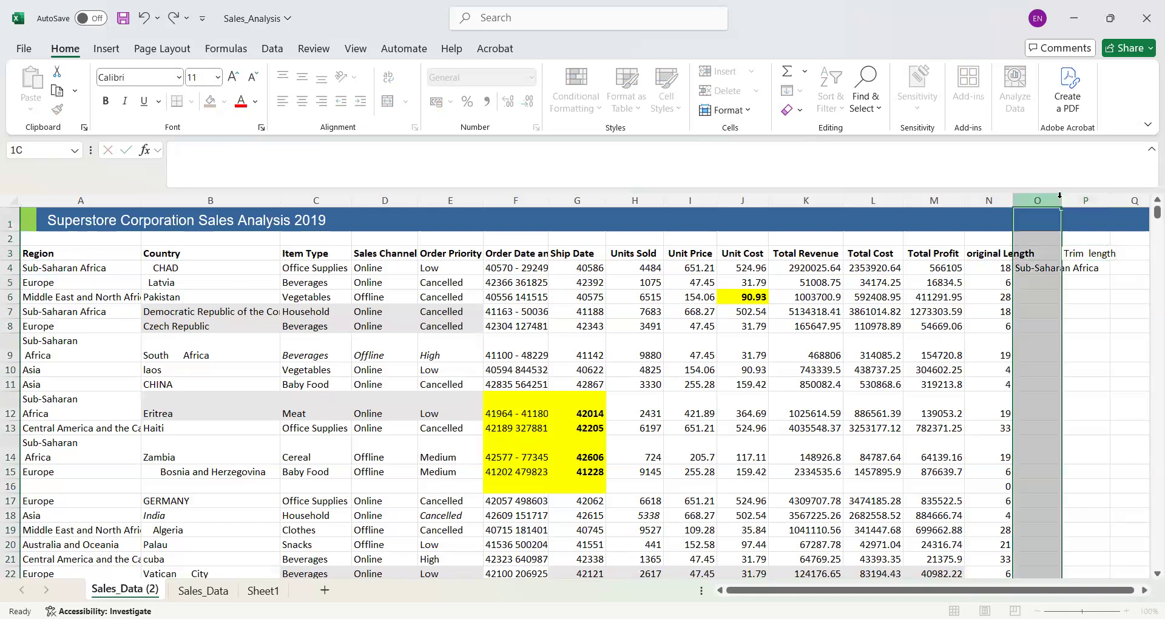
double_click(1060, 199)
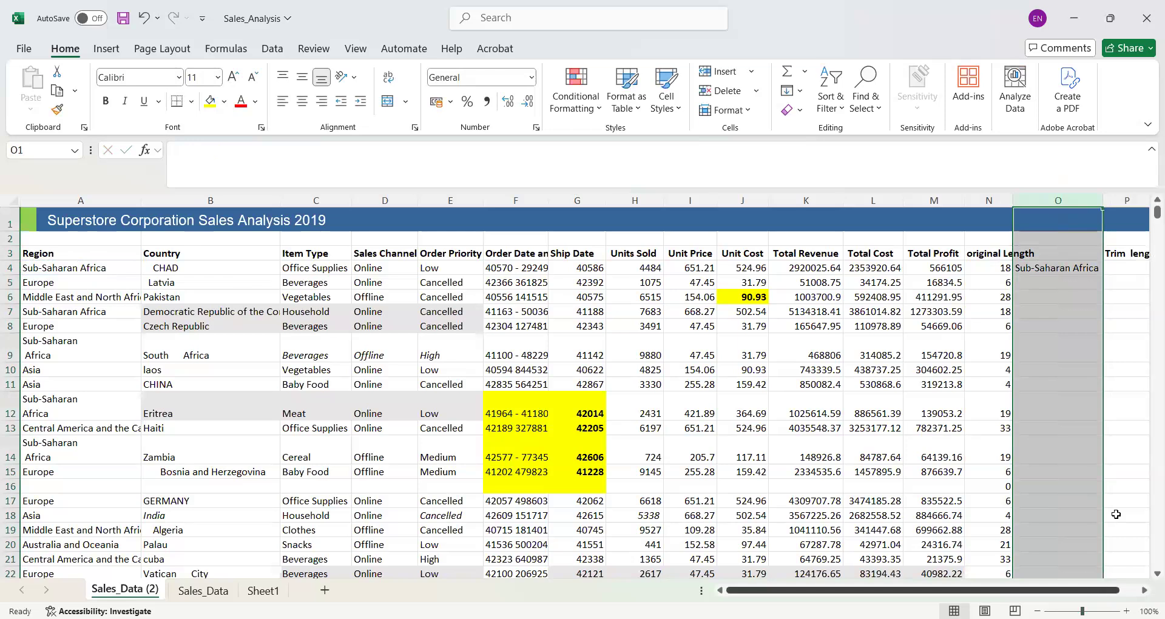
- Enter =LEN(O4) in P4 to count the characters of the first trimmed Region entry
scroll(1067, 278, "right", 1)
left_click(1067, 278)
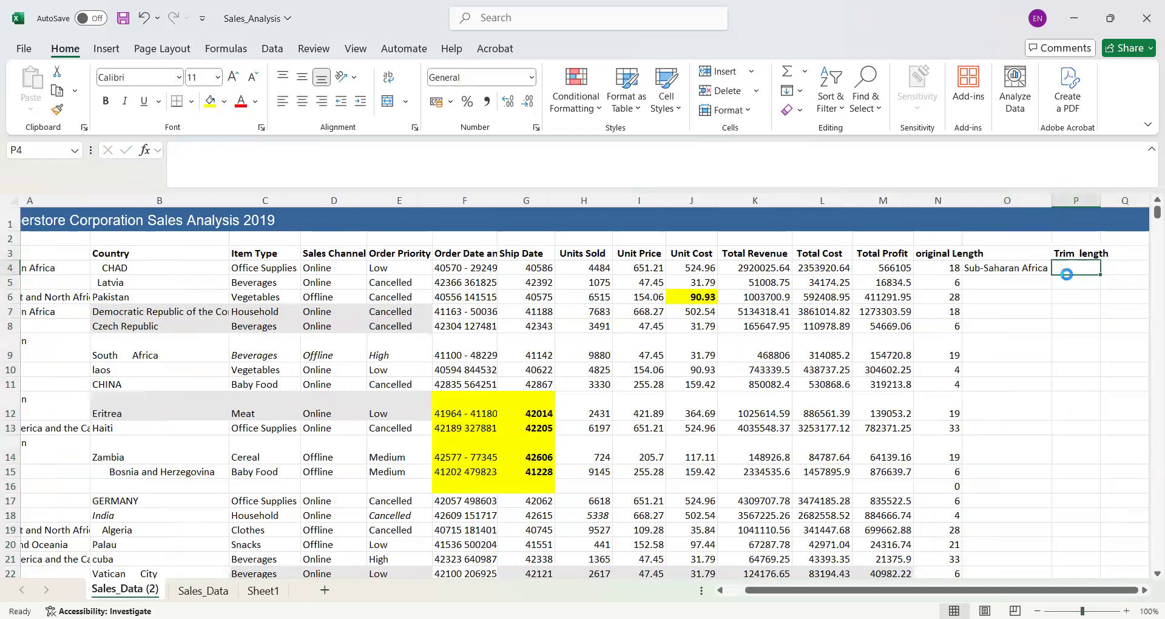
left_click(1068, 270)
double_click(1068, 270)
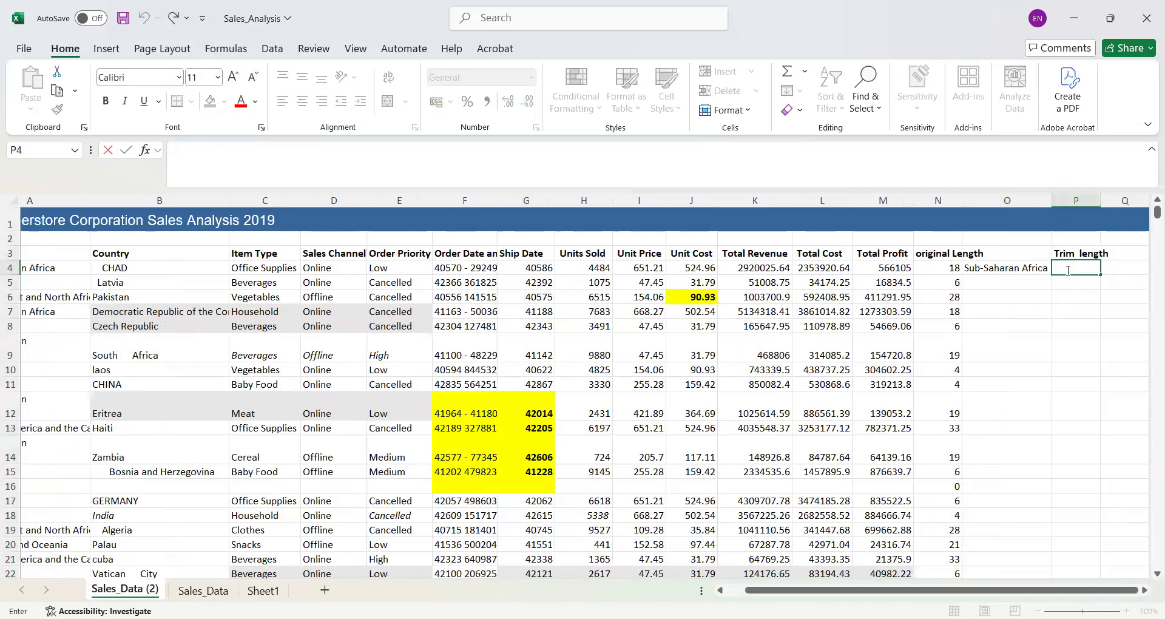
type("=")
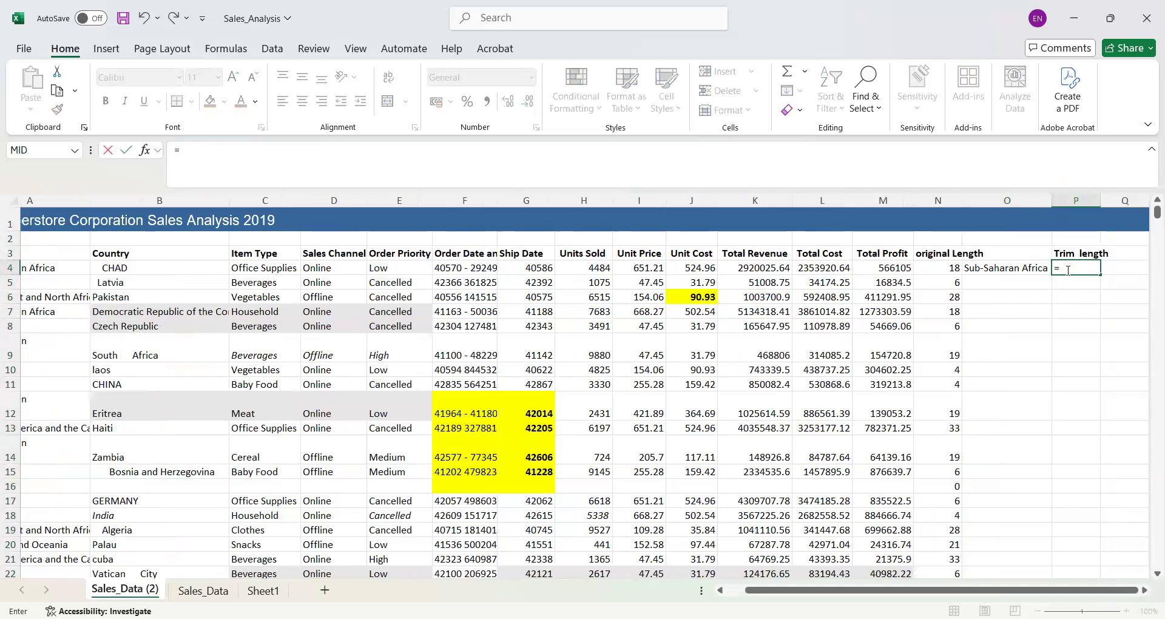
type("len(")
left_click(1010, 265)
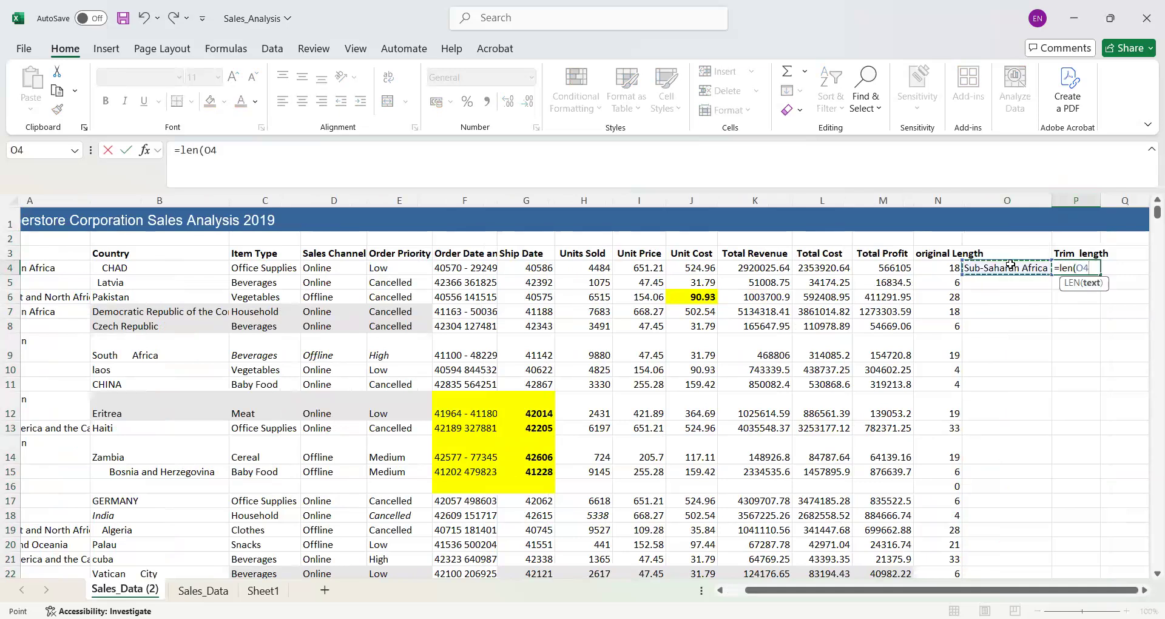
type(")")
key("Return")
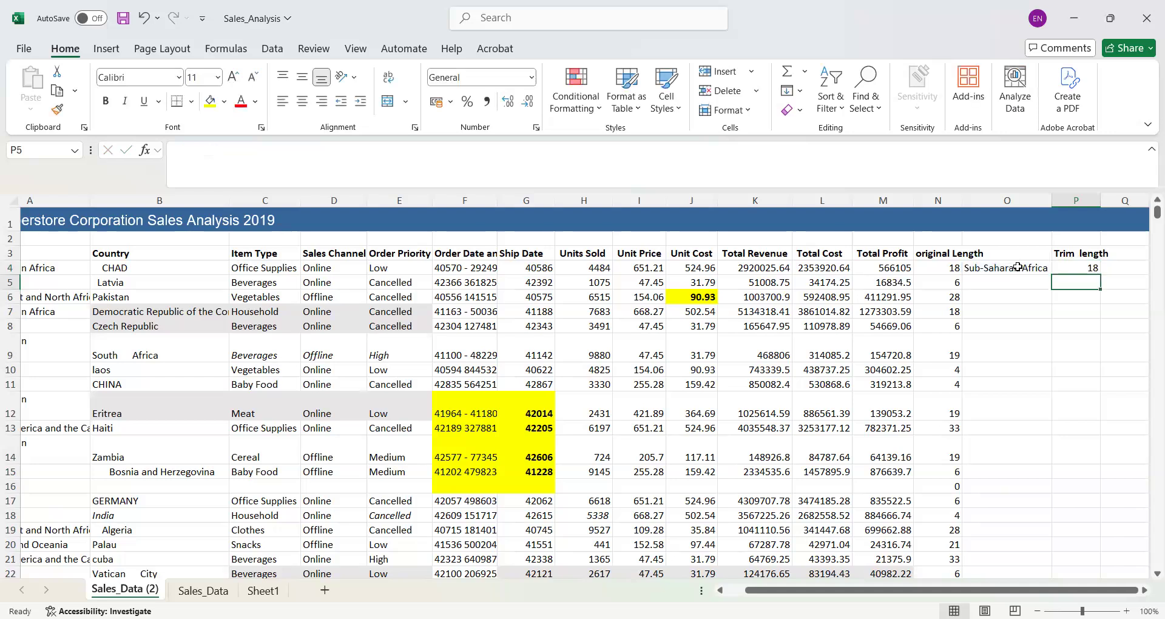
left_click(1083, 270)
left_click_drag(1085, 278, 1086, 274)
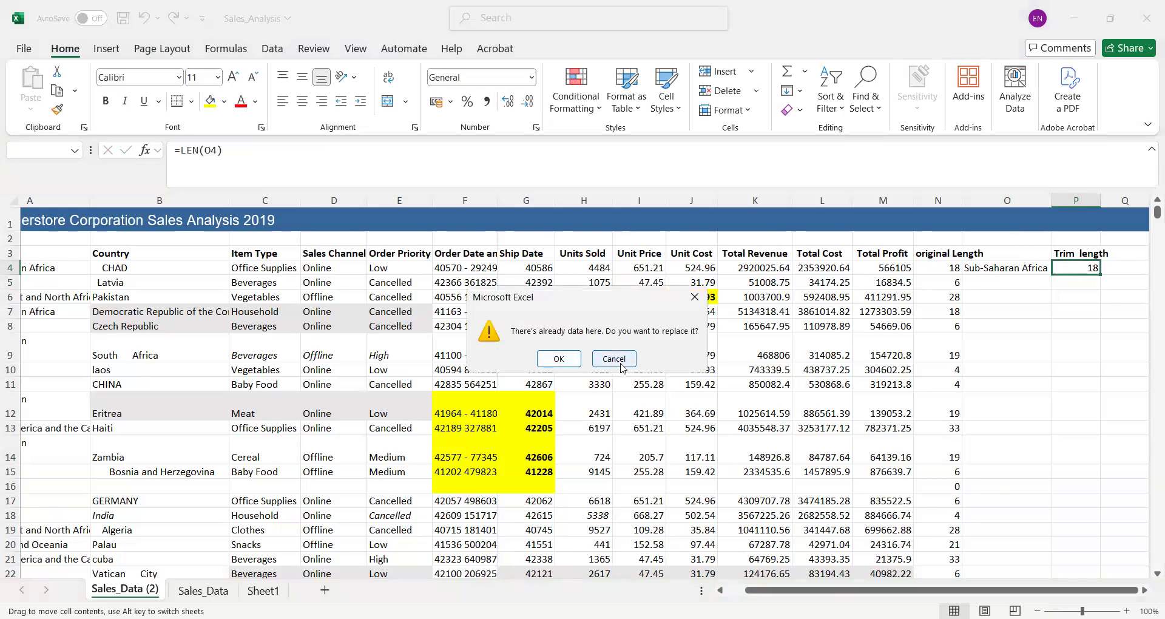
left_click(614, 358)
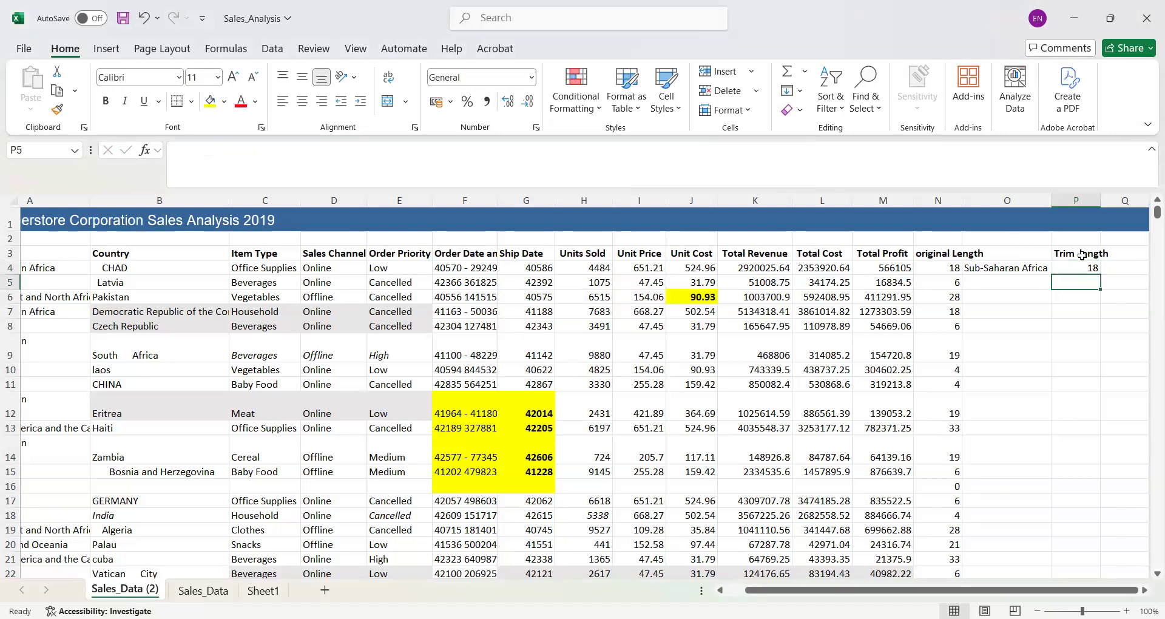
- Fill the LEN formula in P4 and the TRIM formula in O4 down through all data rows
left_click(1092, 270)
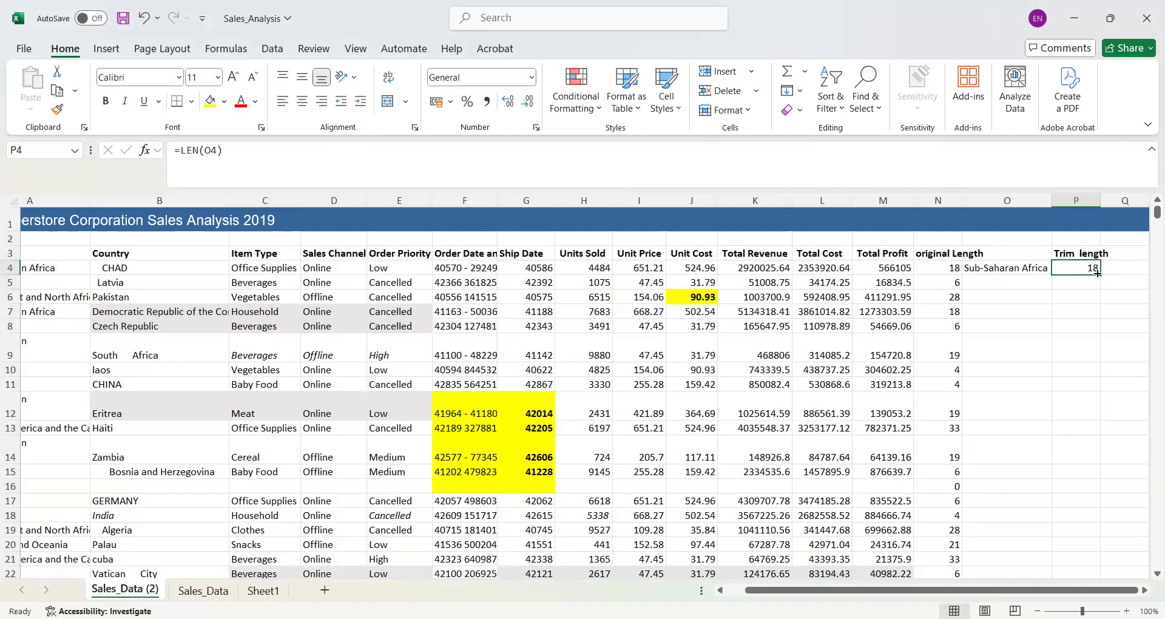
double_click(1101, 274)
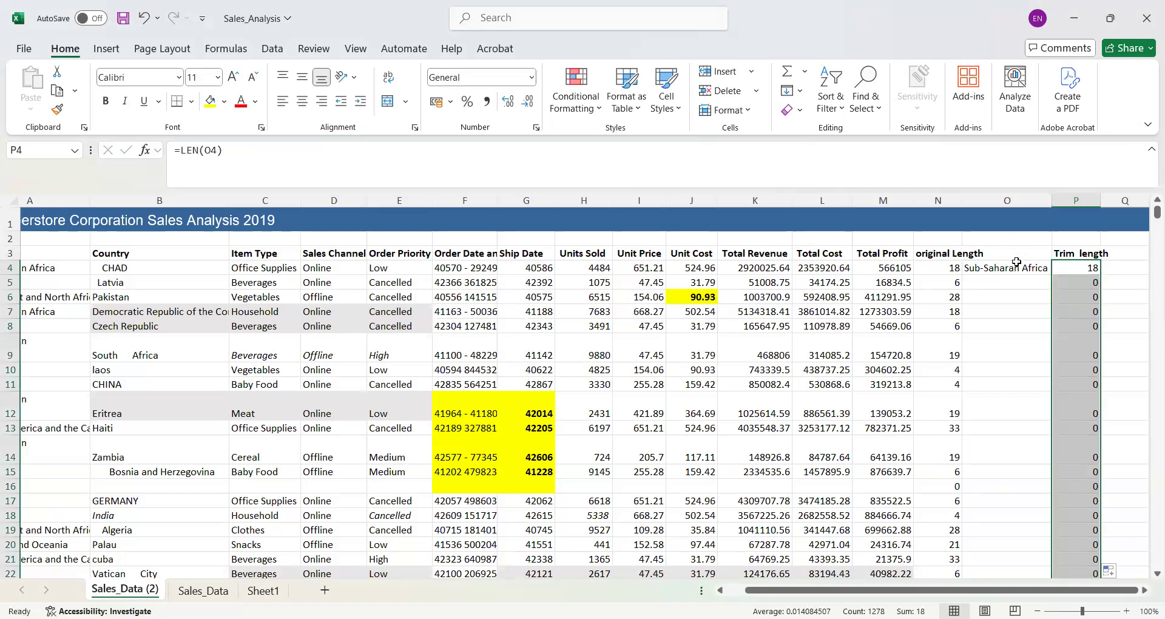
left_click(1017, 266)
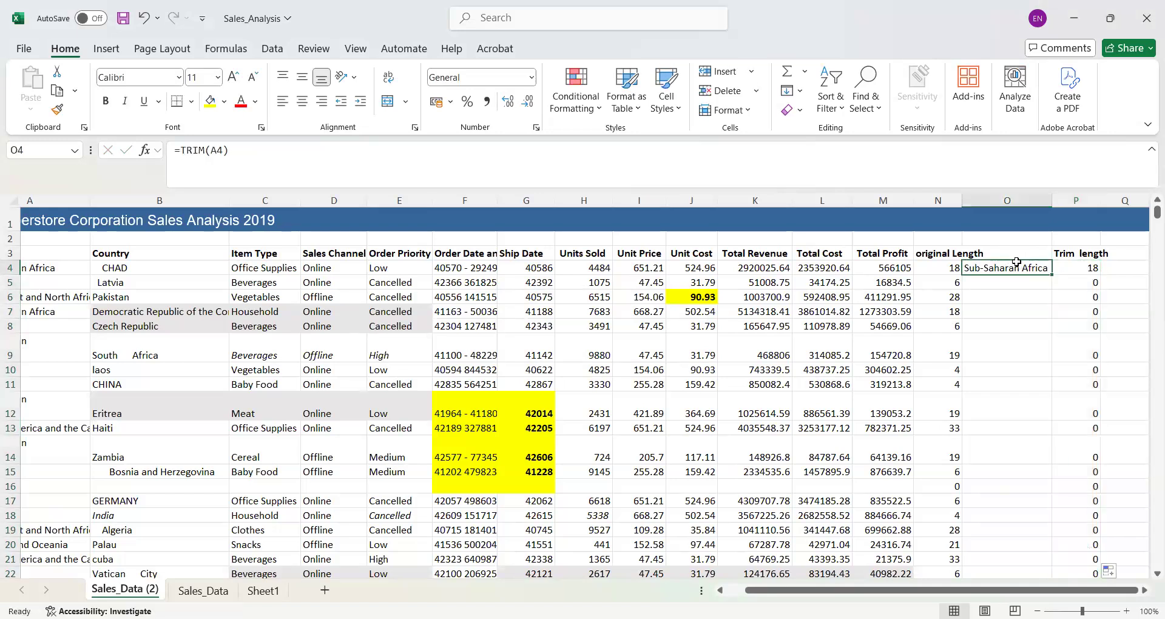
double_click(1051, 272)
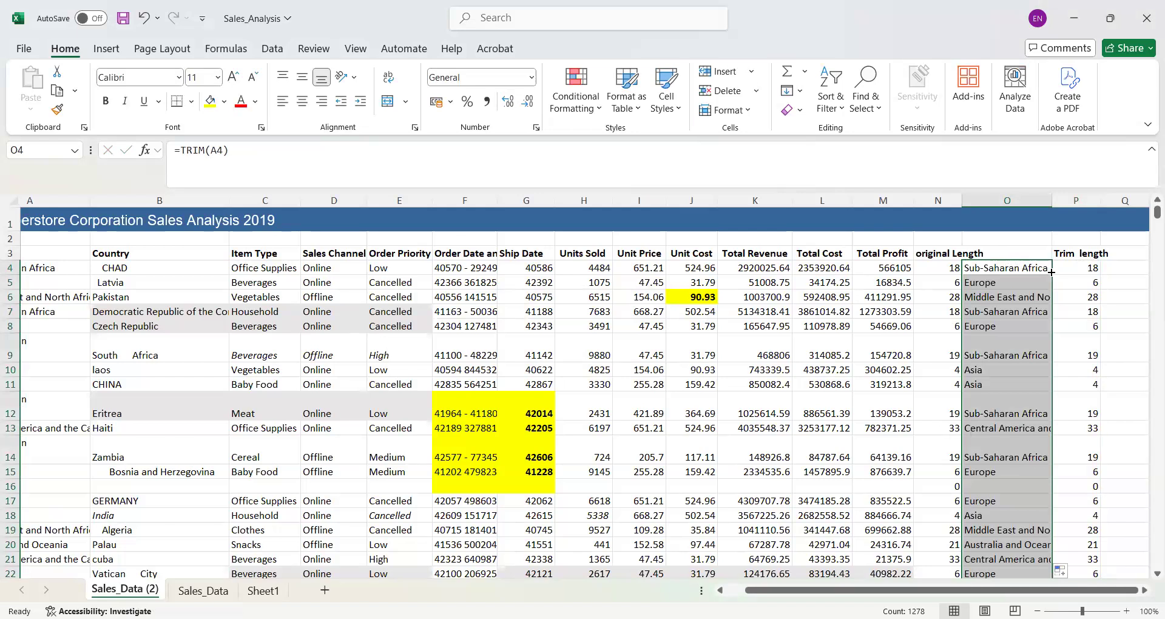
- Enter =CLEAN(A4) in Q4 to remove nonprintable characters from the first Region entry
left_click(1120, 268)
type("=")
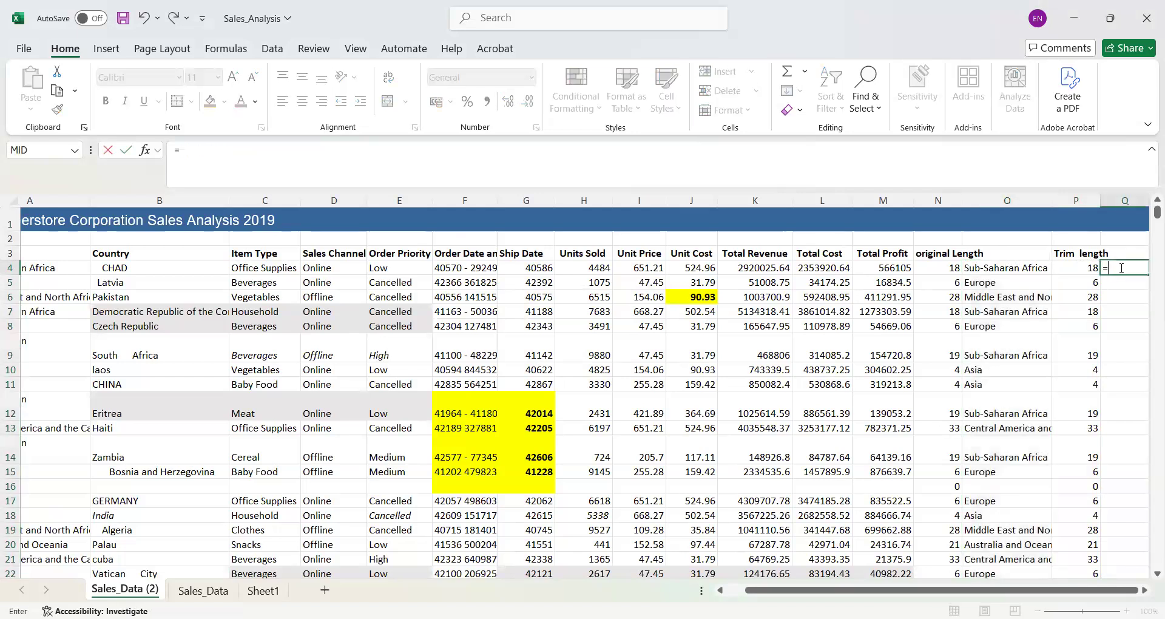
type("clean")
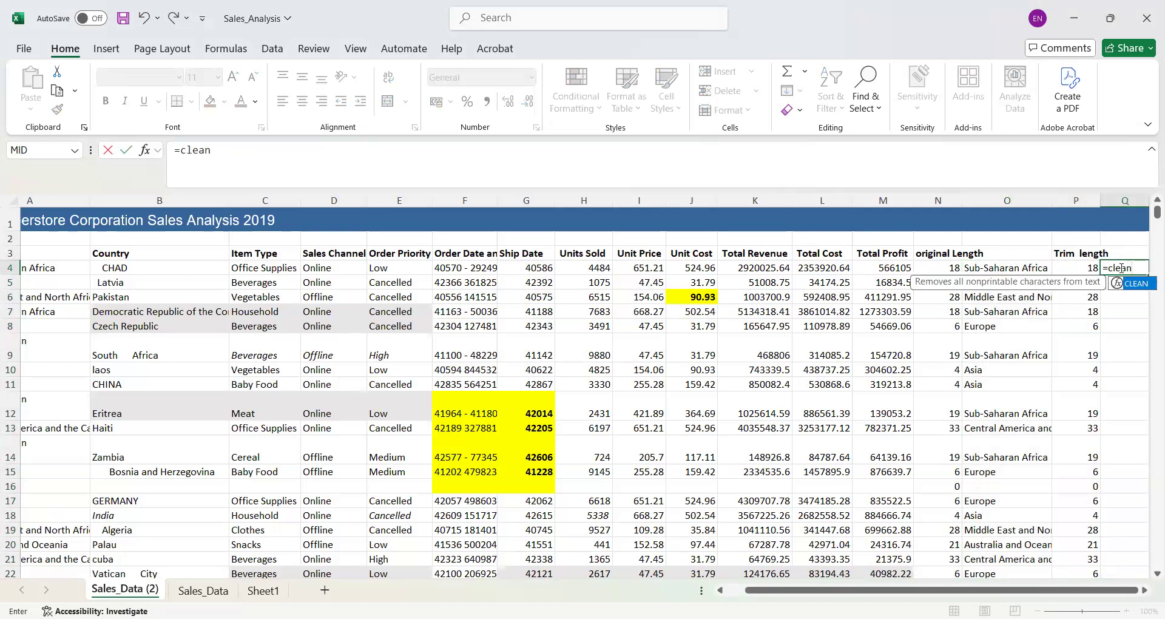
type("(")
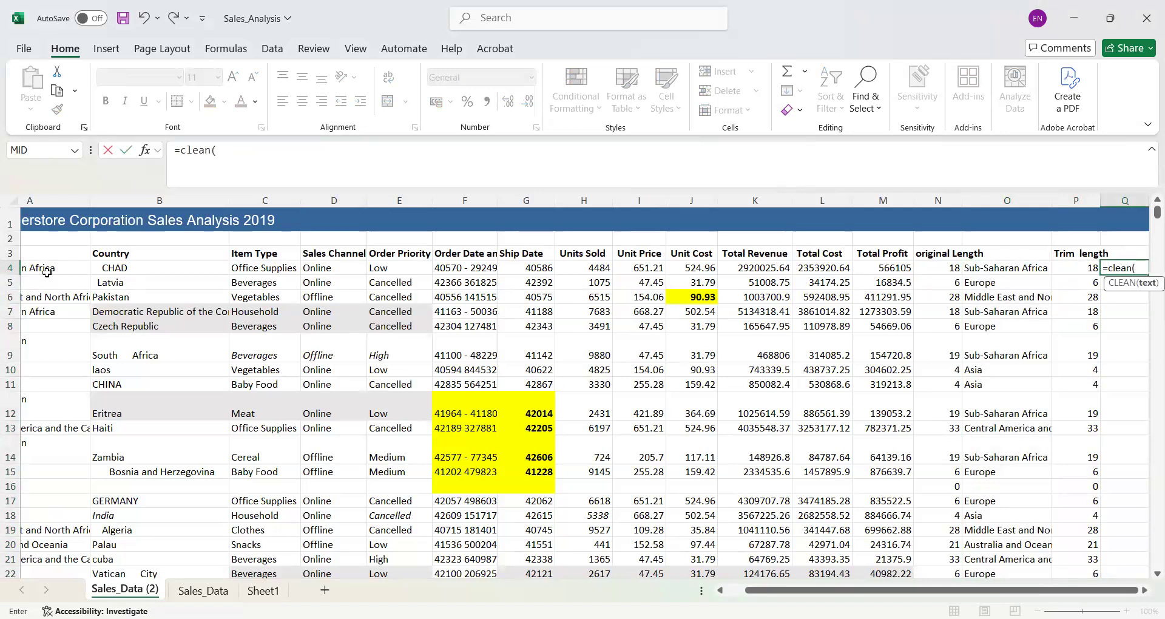
left_click(51, 271)
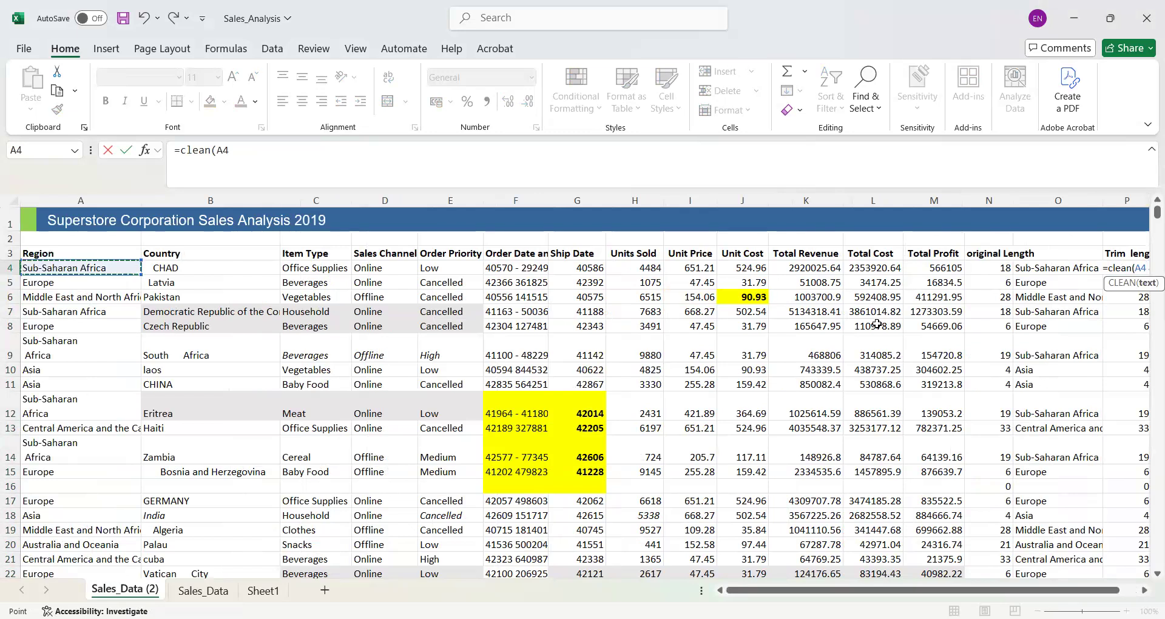
type(")")
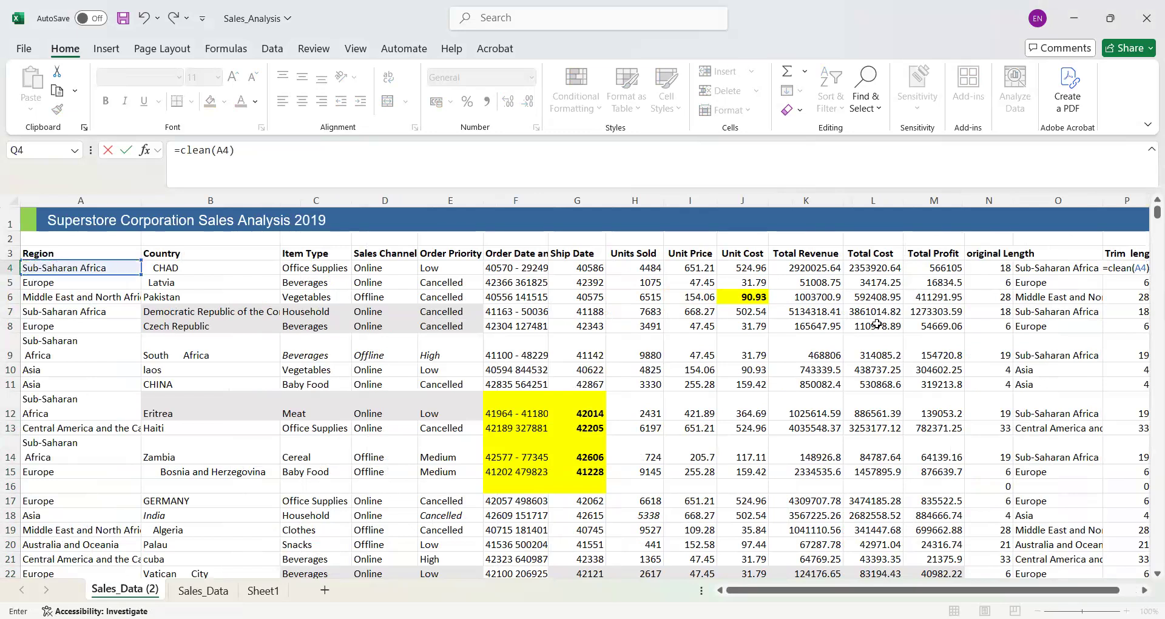
key("Return")
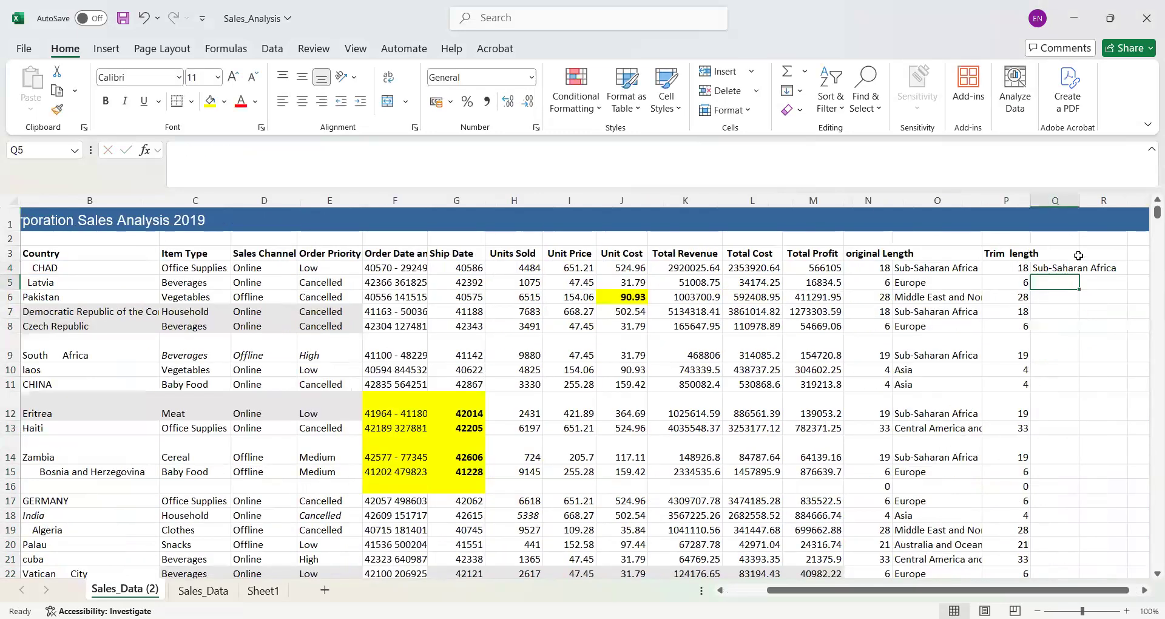
- Autofit column Q and fill the CLEAN formula from Q4 down through all data rows
double_click(1079, 200)
left_click(1068, 271)
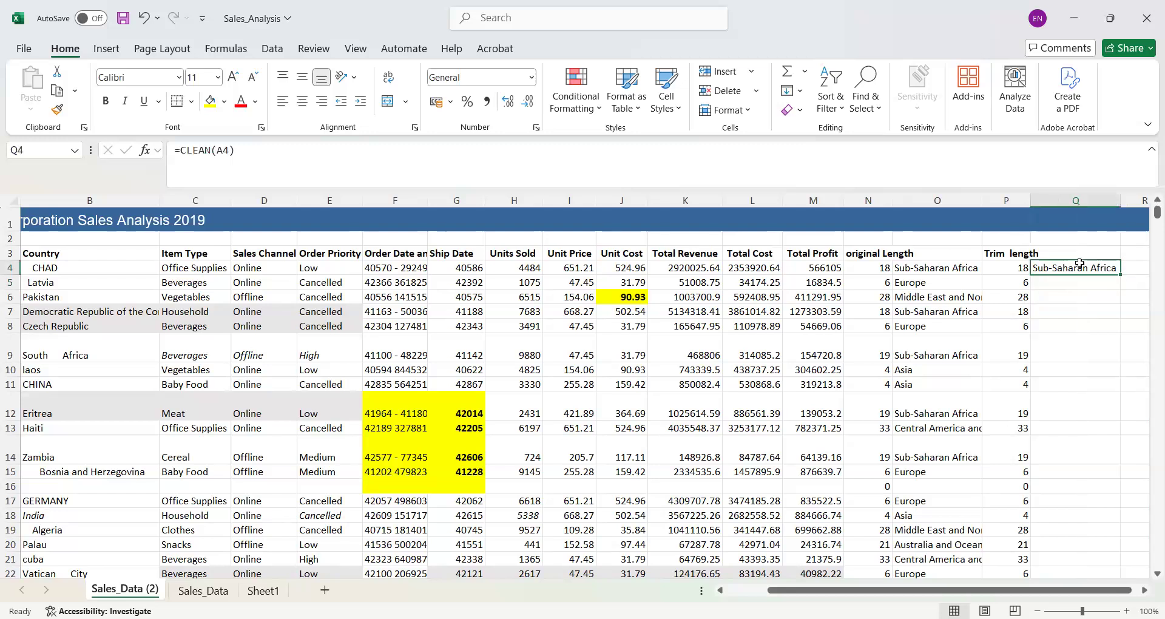
double_click(1121, 271)
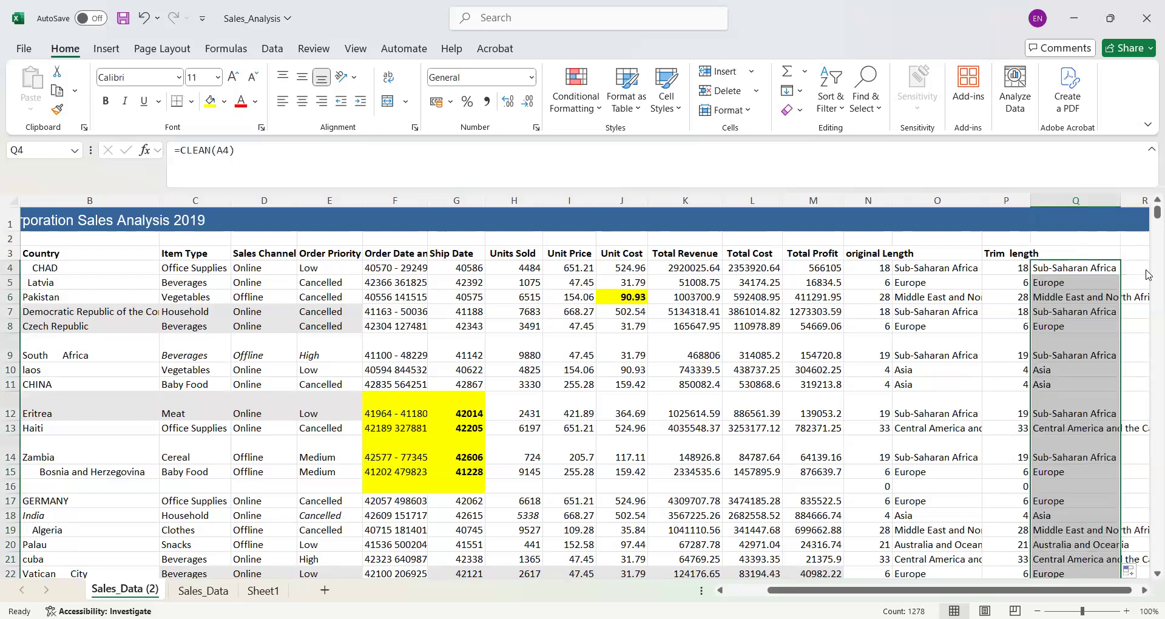
- Enter =LEN(Q4) in R4 to count the cleaned text's characters, and fill it down through all data rows
left_click(1135, 267)
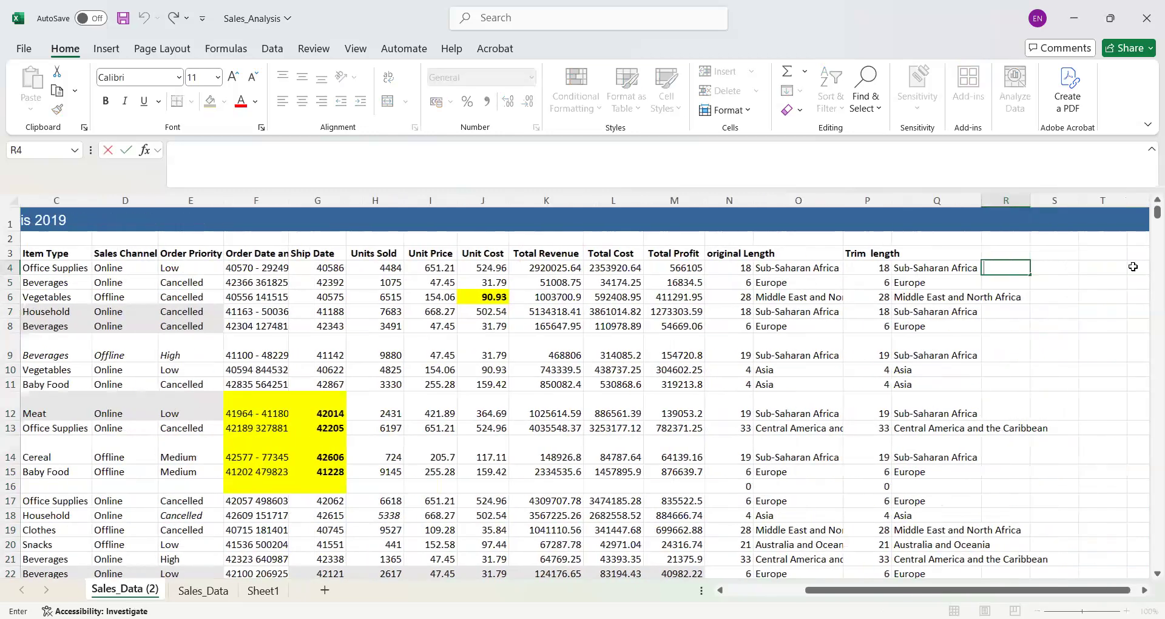
type("=")
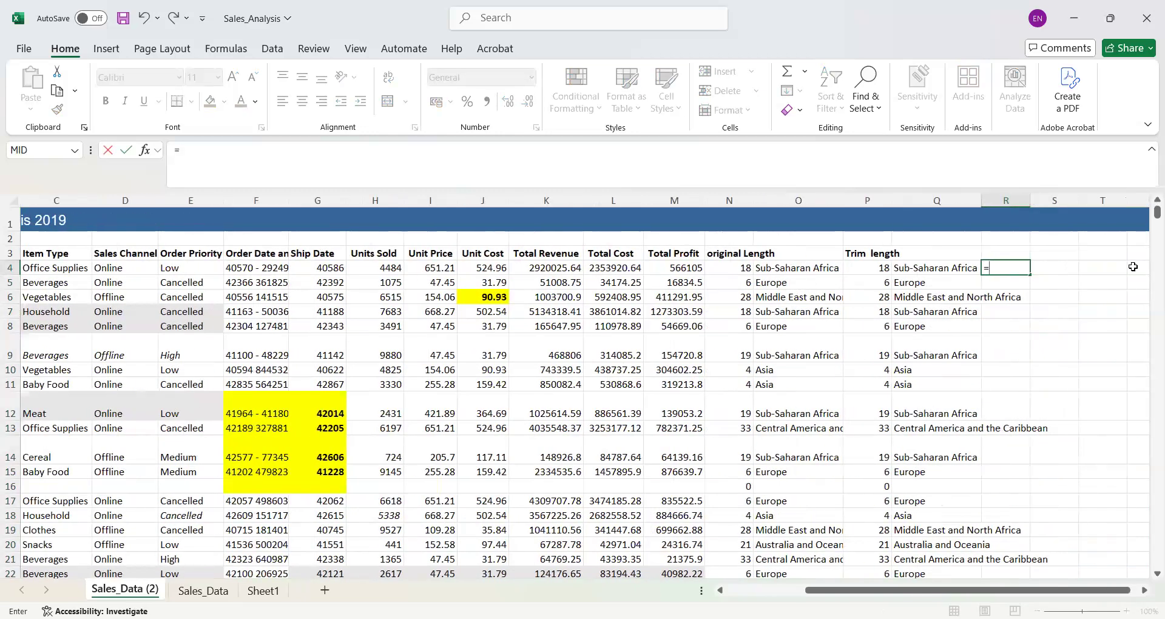
type("len")
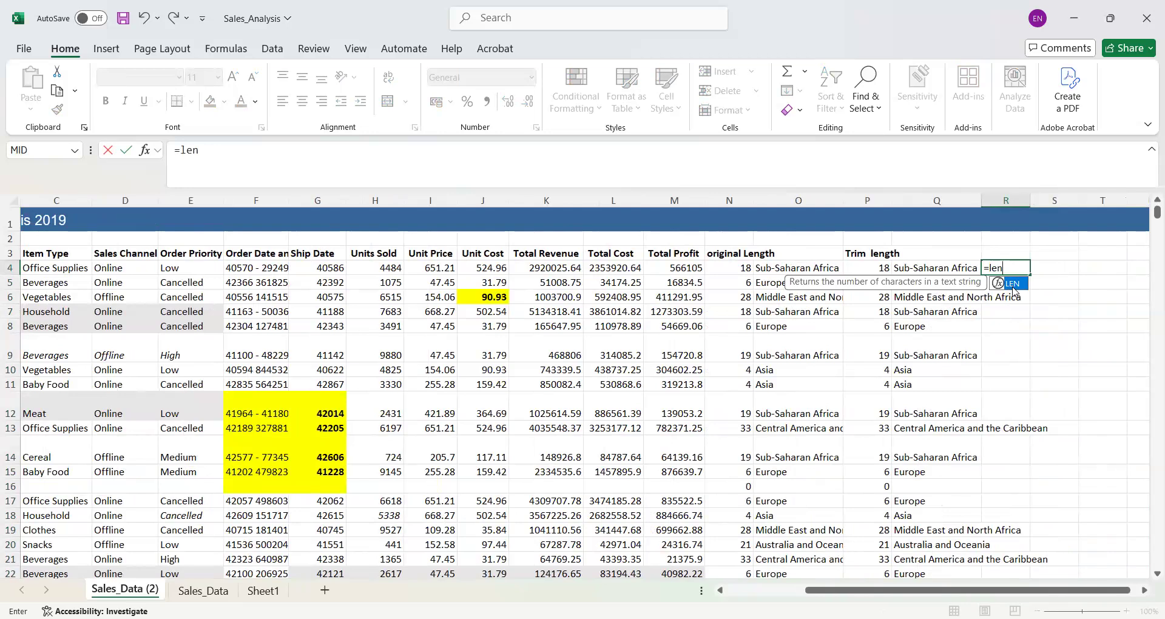
type("(")
left_click(945, 265)
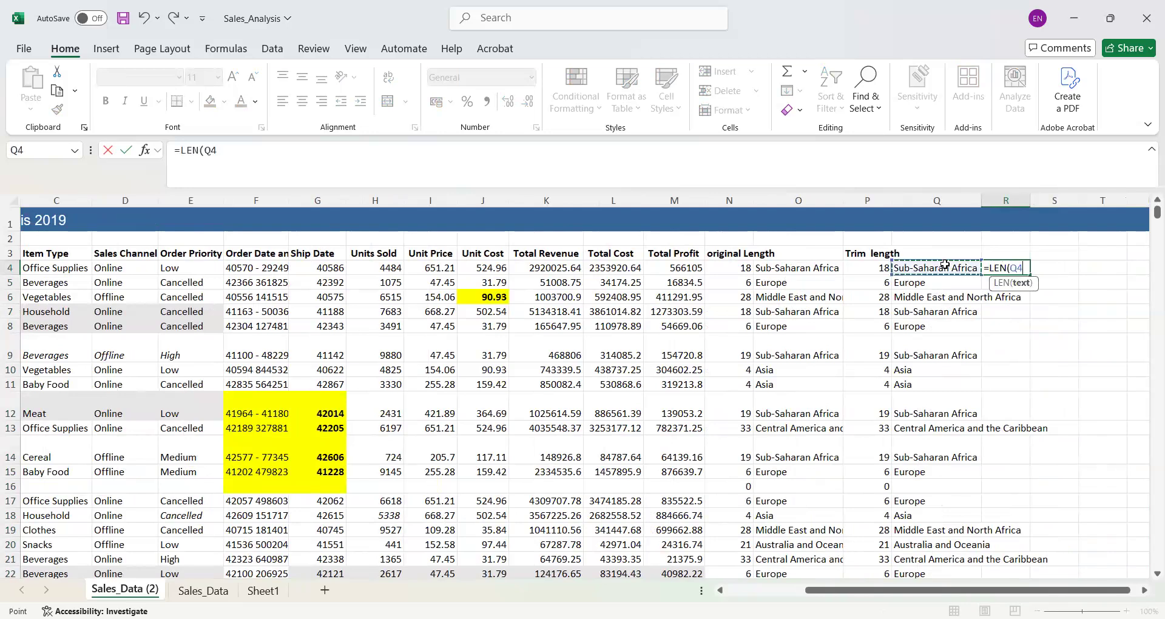
key("Return")
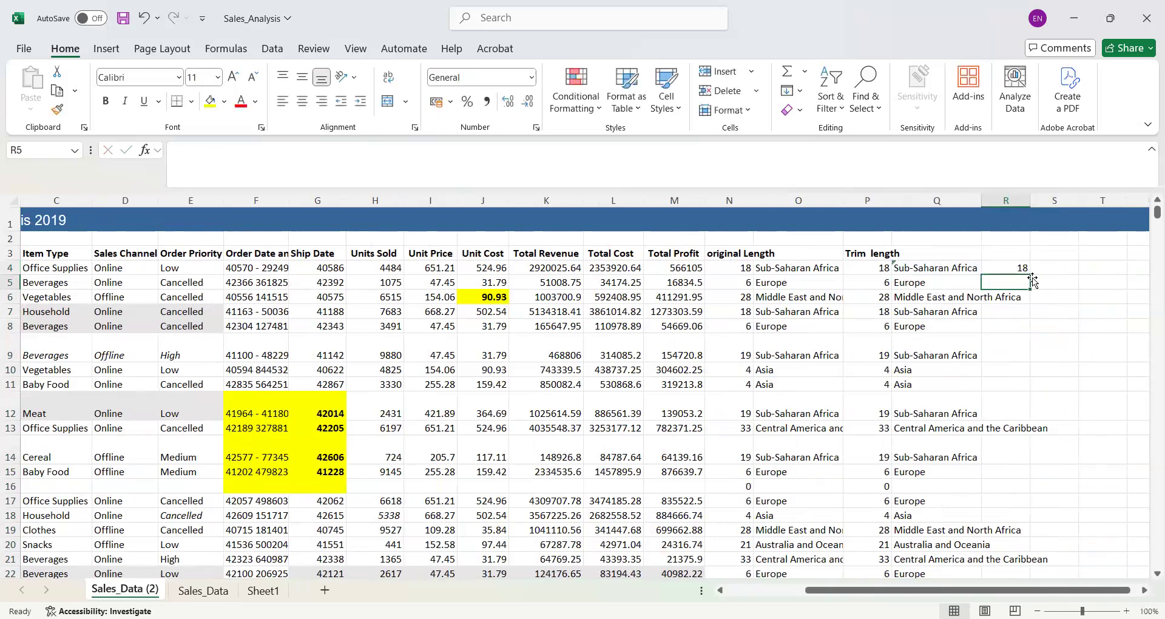
left_click(1002, 270)
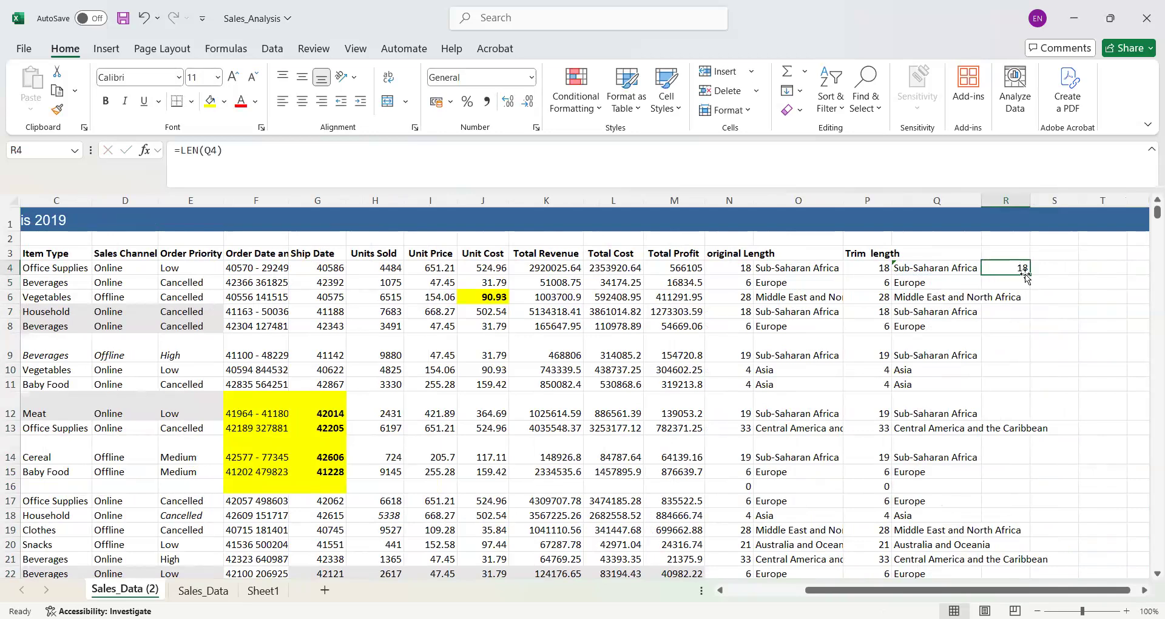
double_click(1030, 275)
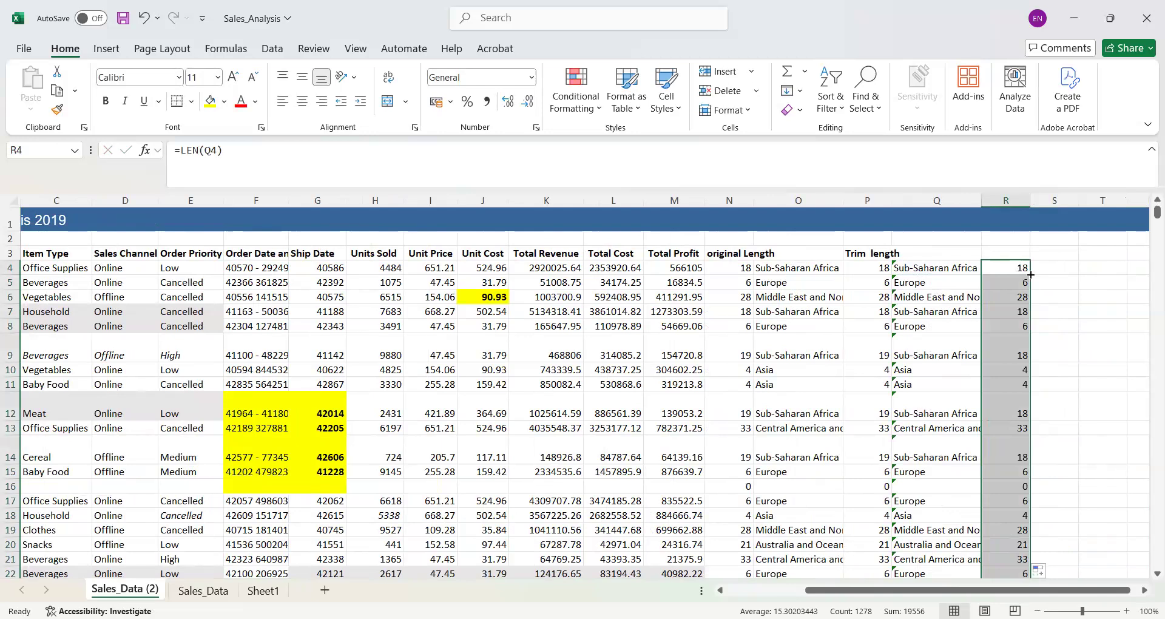
- Add the header "Clean length" in R3 and the header "Clean" in Q3
double_click(1010, 251)
type("Cle")
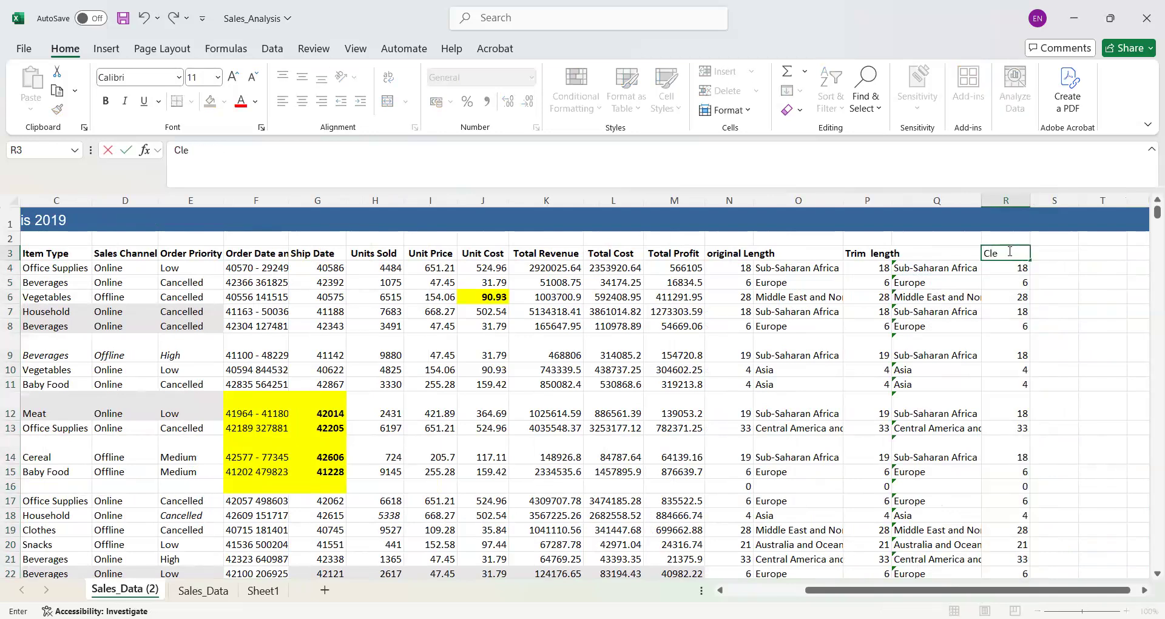
type("an length")
left_click(927, 247)
type("Clean")
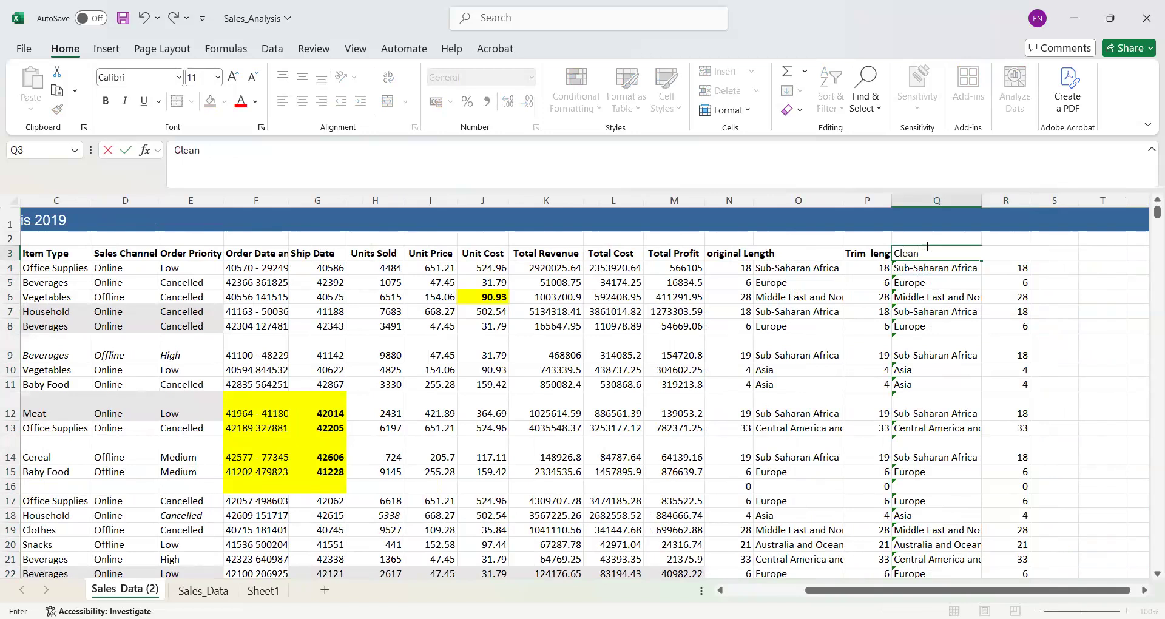
left_click(886, 267)
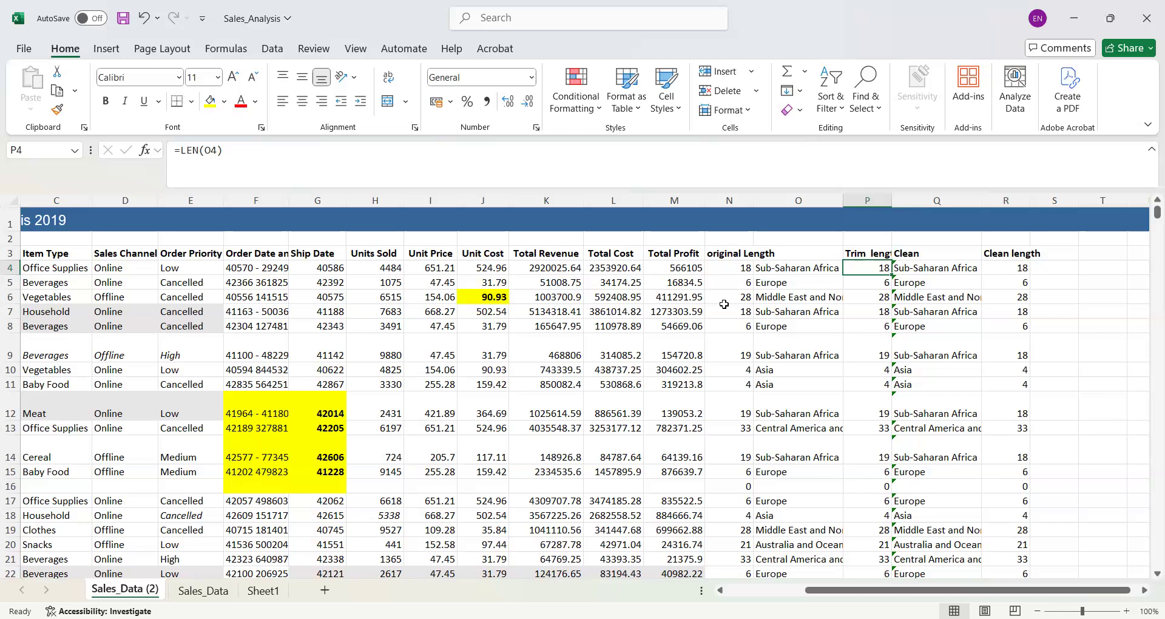
- Compare the original, trimmed and cleaned text lengths in row 4, and examine rows 12 and 14
left_click(743, 270)
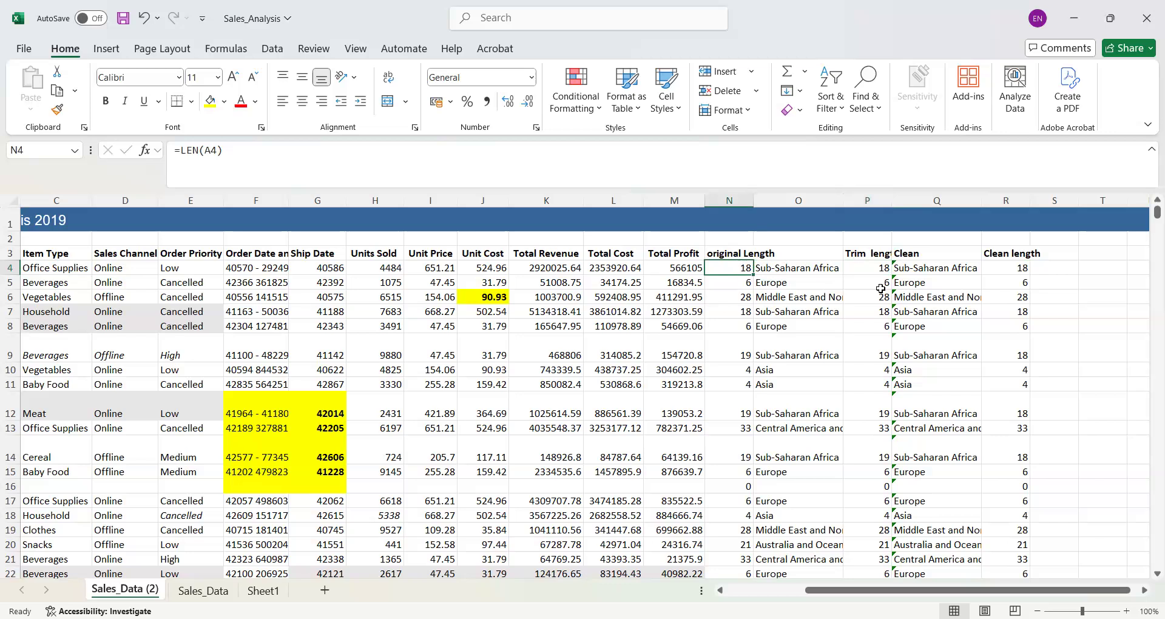
left_click(881, 267)
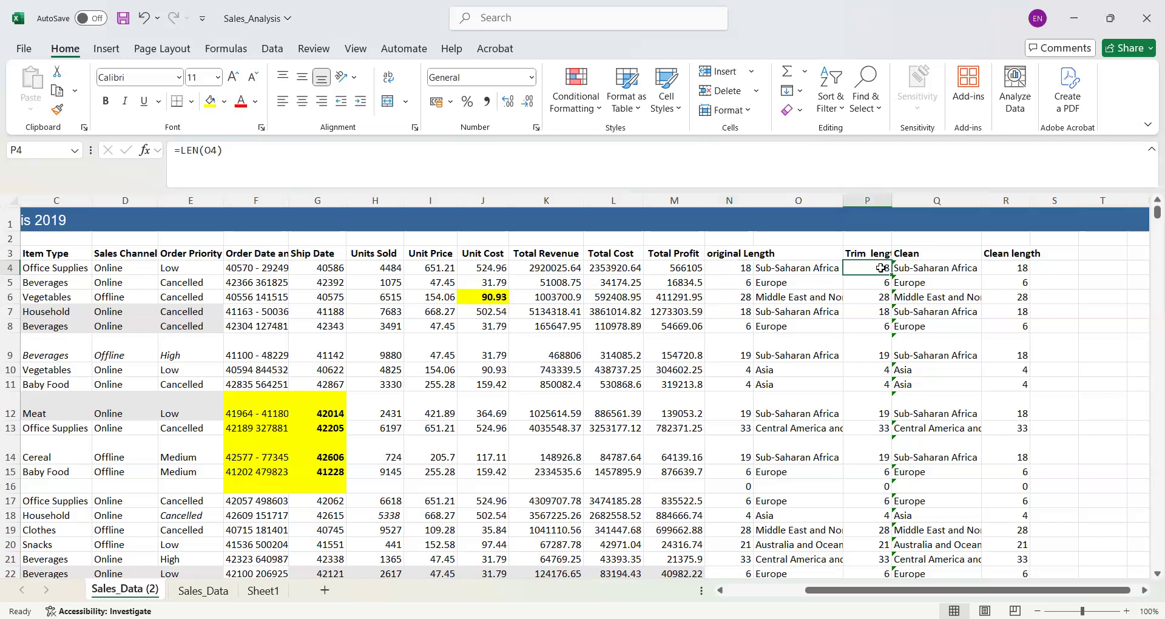
left_click(1012, 267)
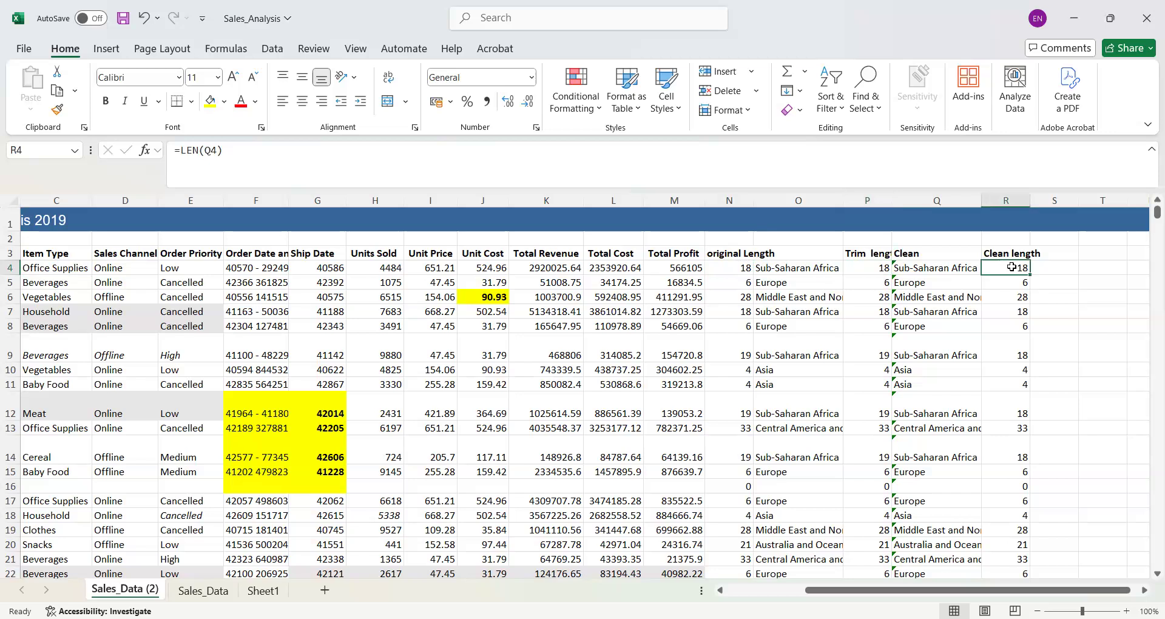
left_click(5, 413)
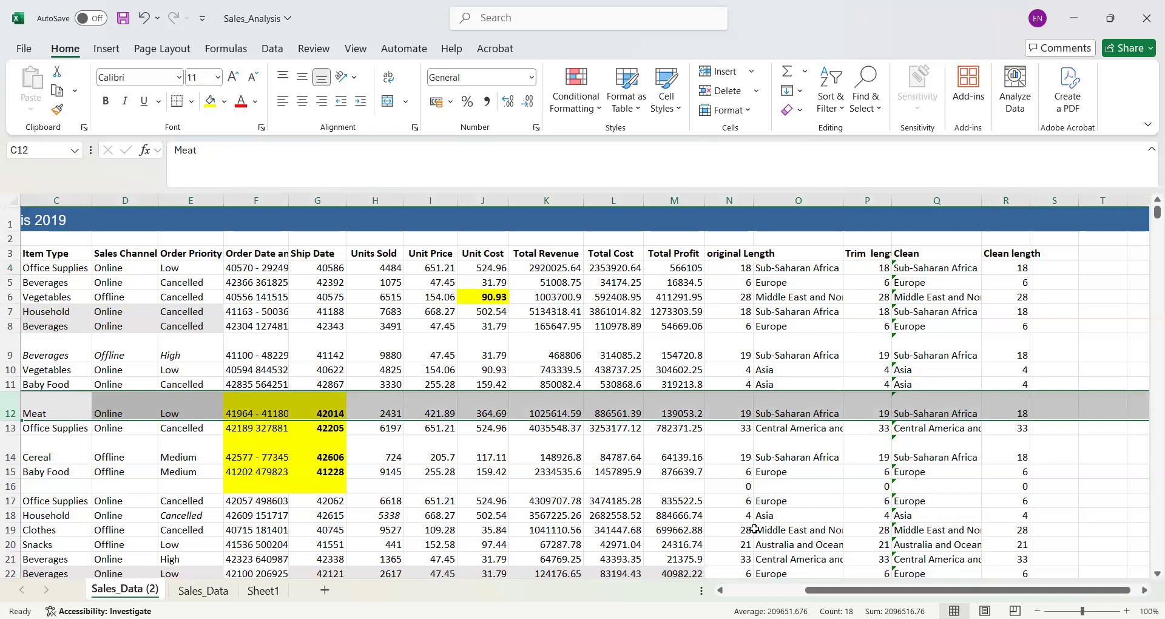
left_click(5, 457)
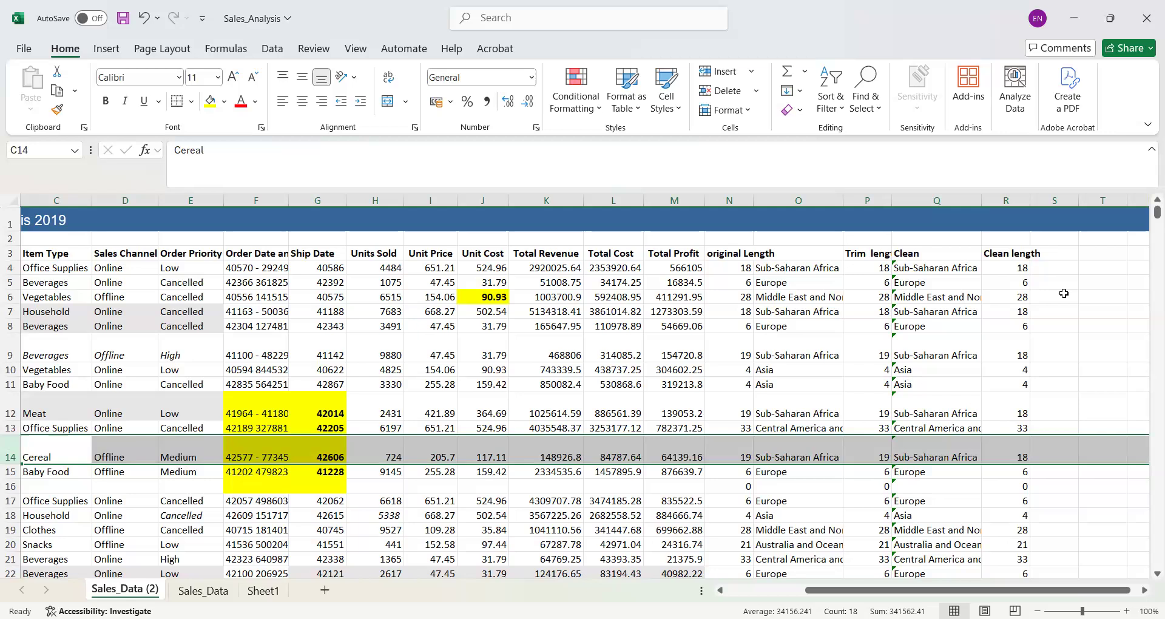
- Examine the Region entry in row 9 and compare its original, trimmed and cleaned text lengths
left_click_drag(983, 590, 895, 590)
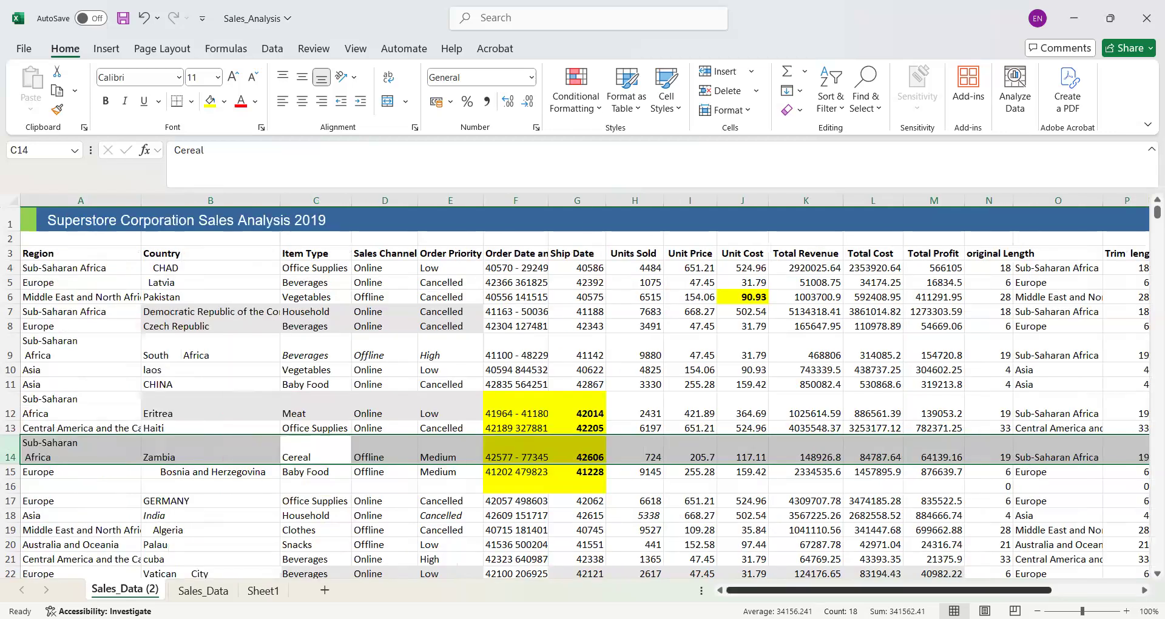
left_click(53, 201)
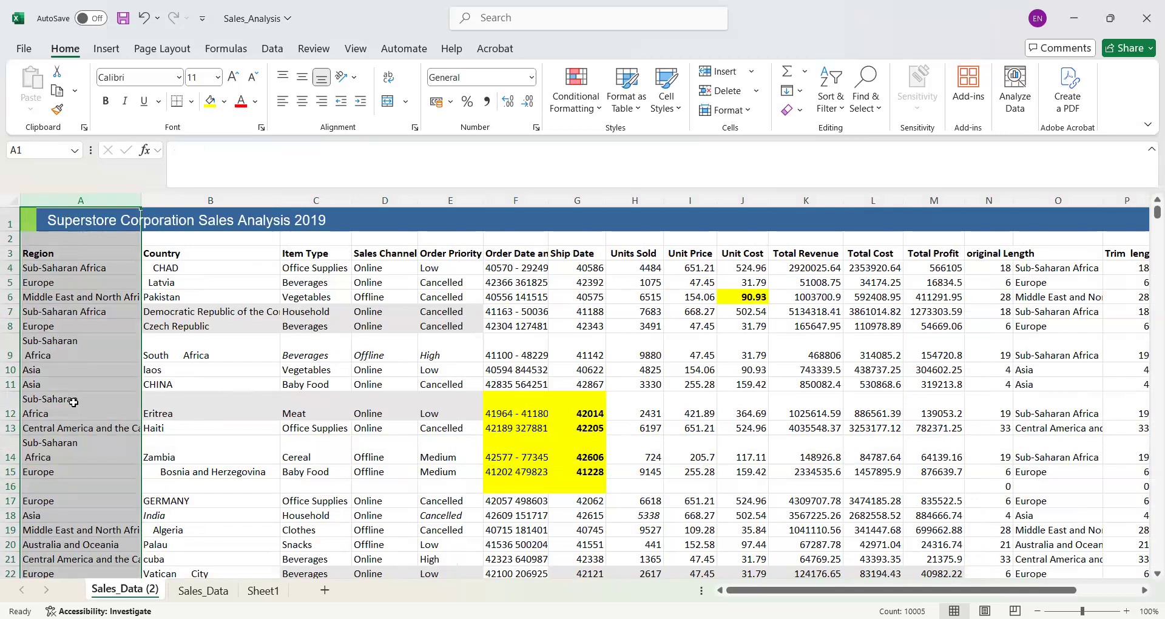
left_click(74, 336)
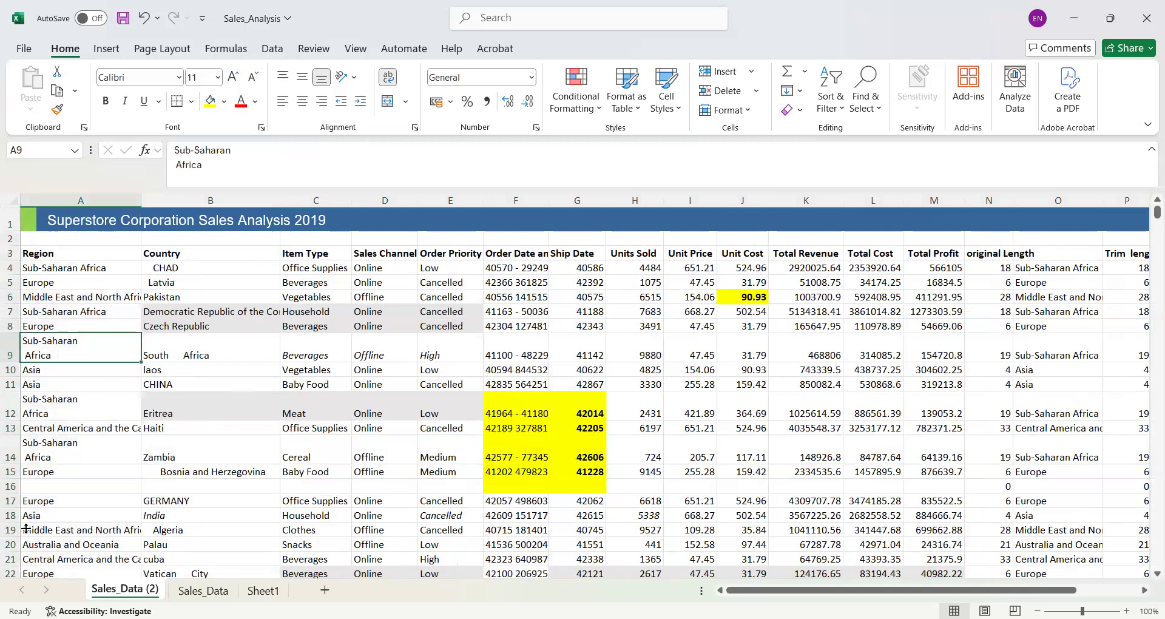
left_click(9, 348)
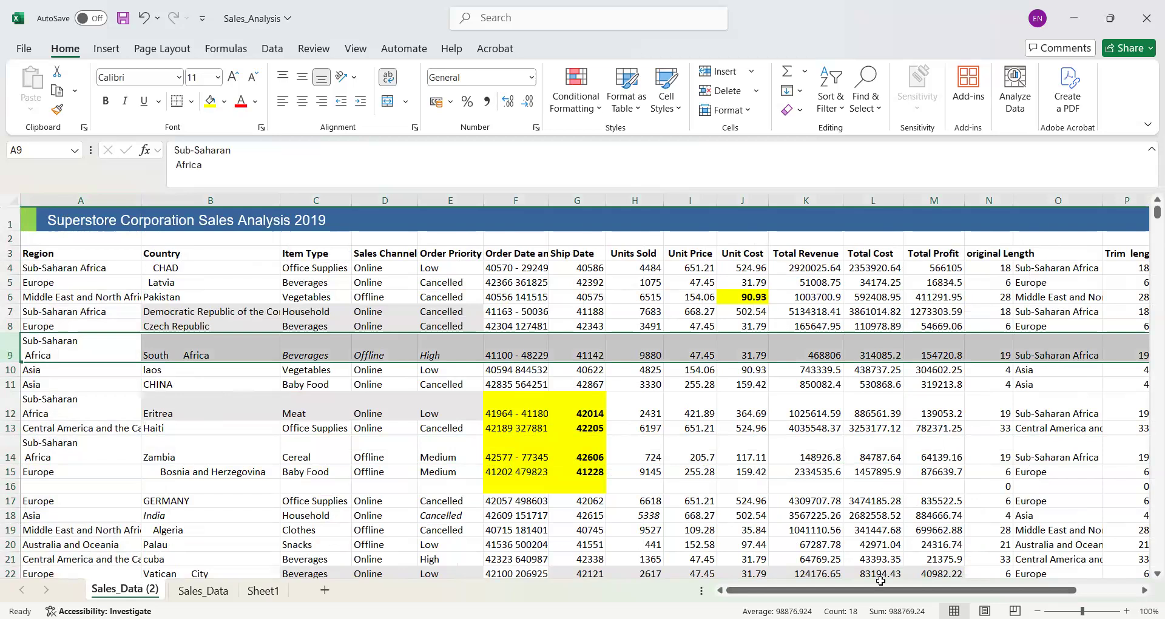
left_click_drag(862, 590, 1045, 581)
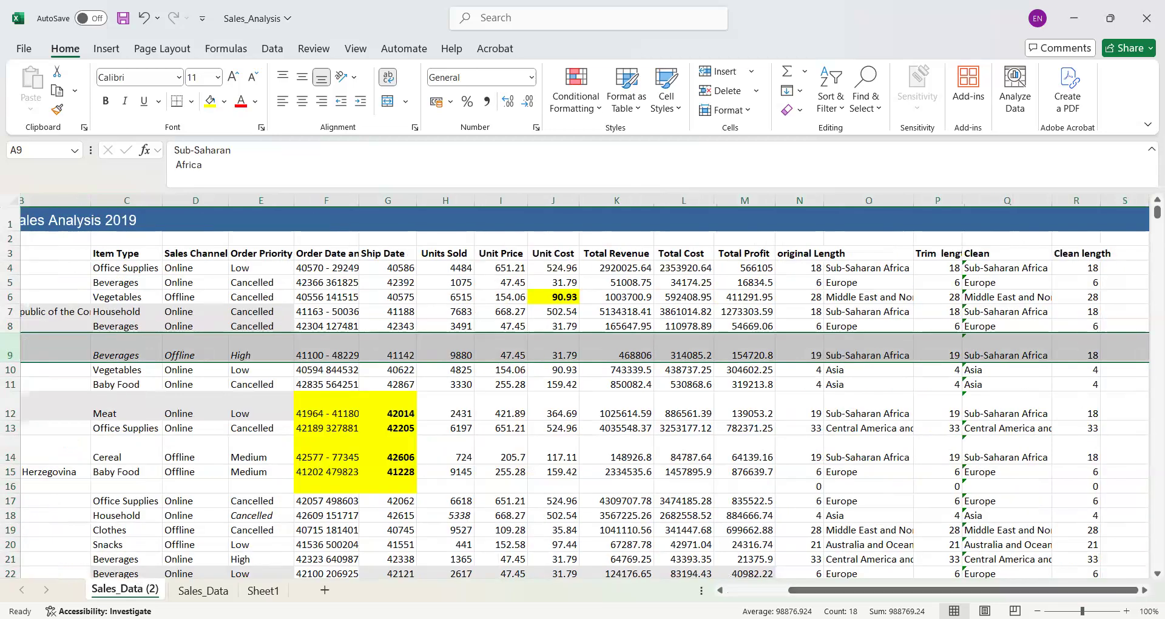
left_click_drag(824, 591, 706, 592)
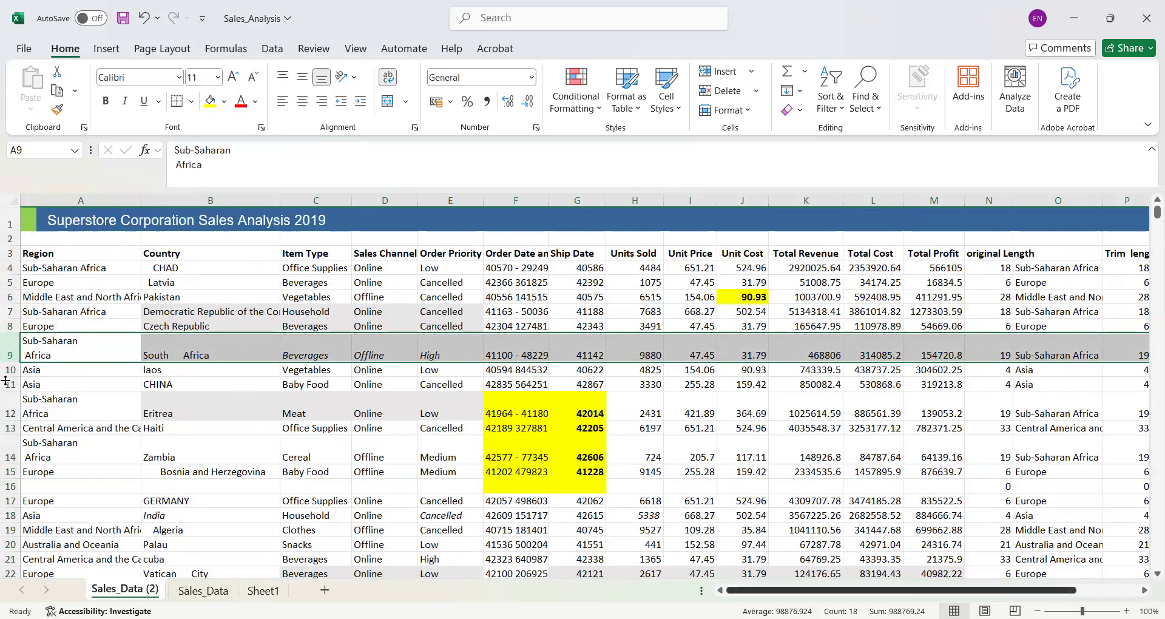
- Inspect the line break inside the Region text in A9, and compare the original, trimmed and cleaned lengths in row 12
left_click(88, 349)
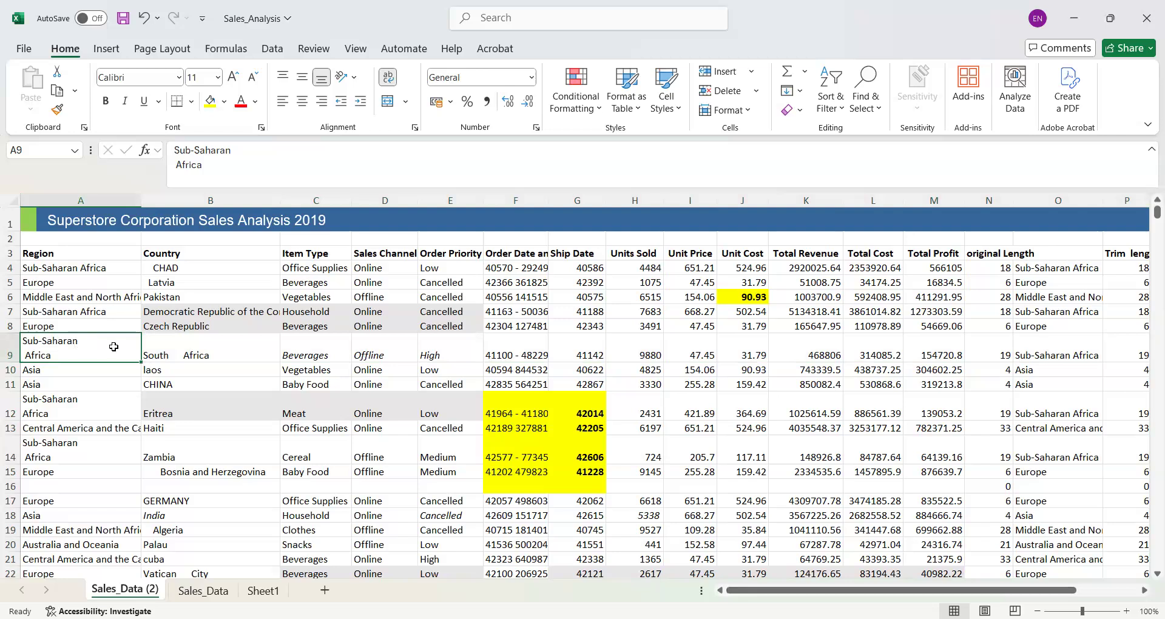
double_click(100, 342)
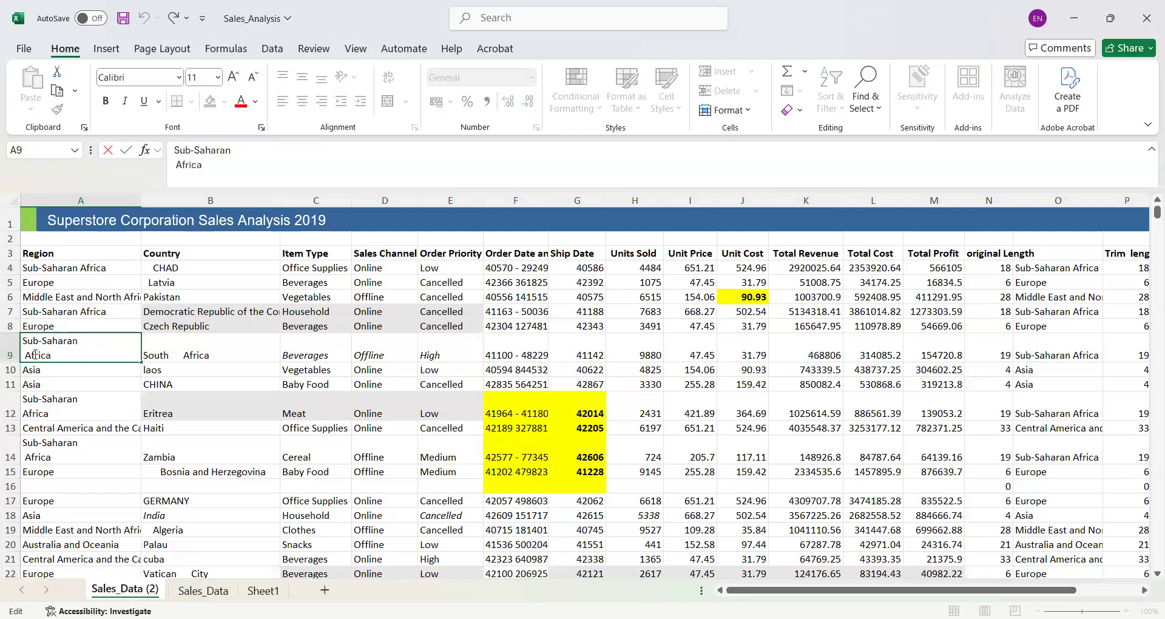
left_click(80, 407)
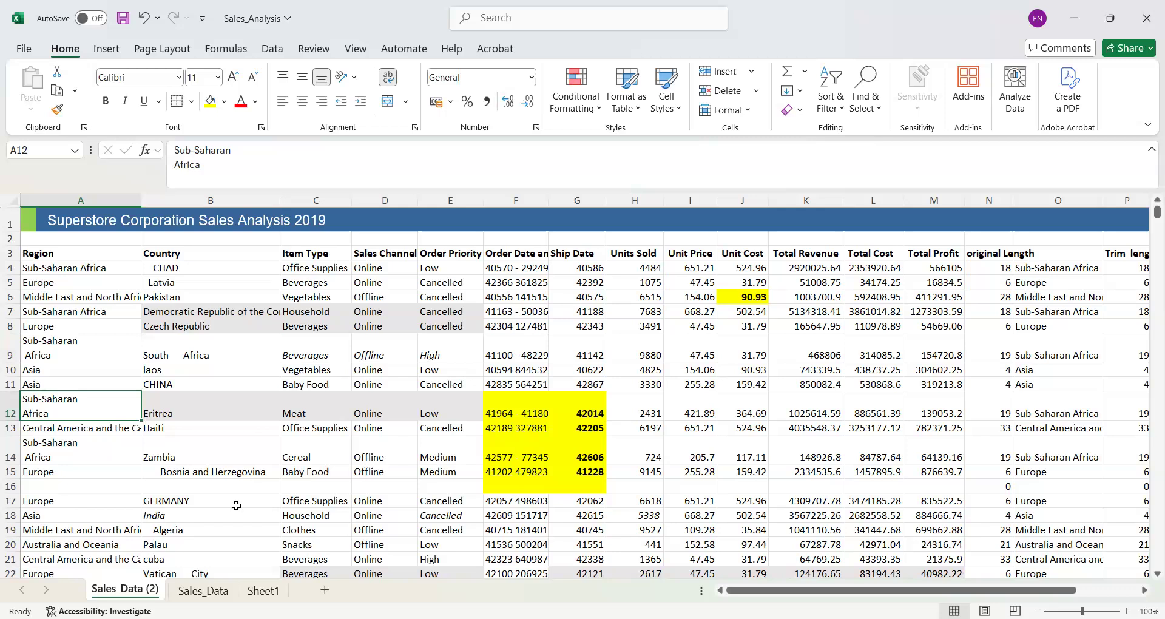
left_click(9, 405)
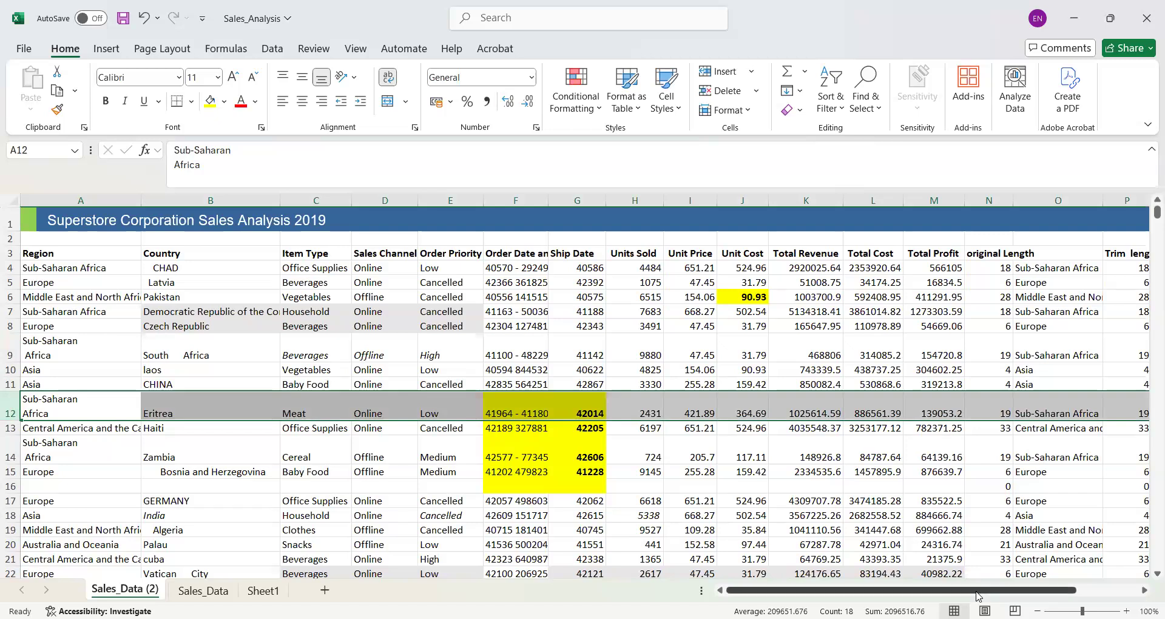
scroll(1056, 589, "right", 3)
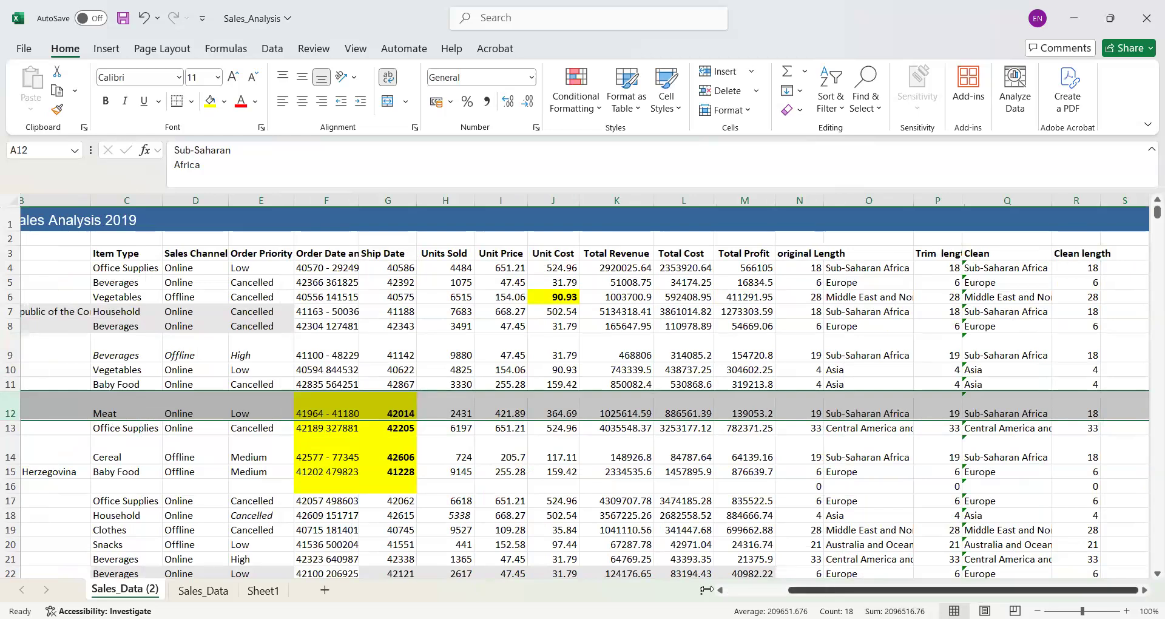
scroll(159, 266, "left", 3)
left_click_drag(109, 255, 669, 412)
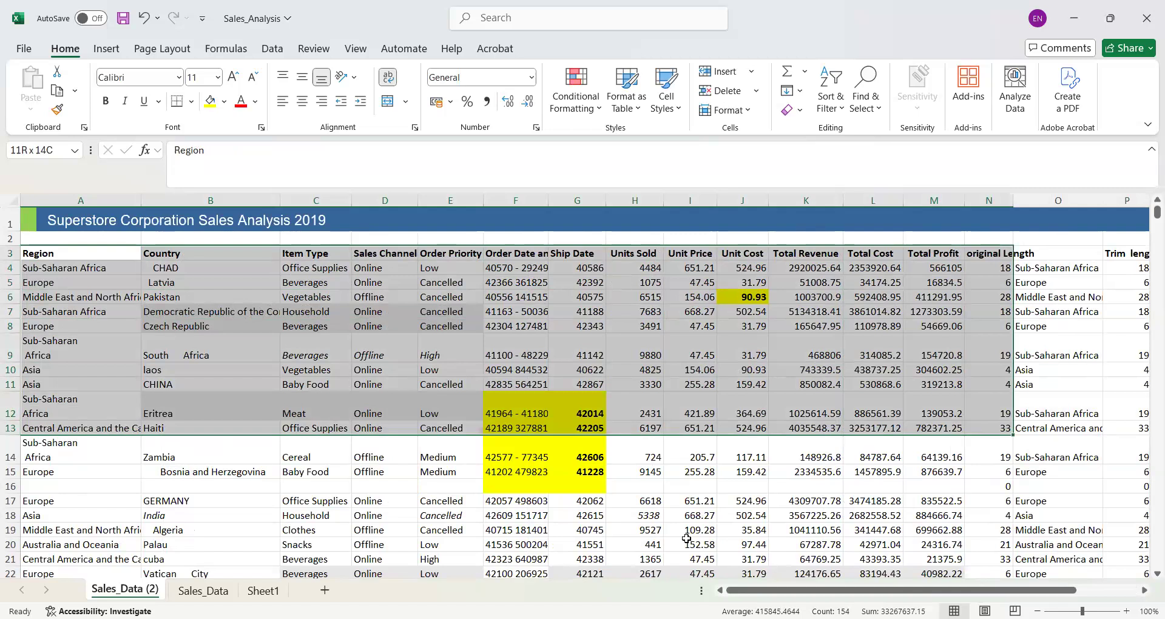
left_click_drag(690, 558, 690, 559)
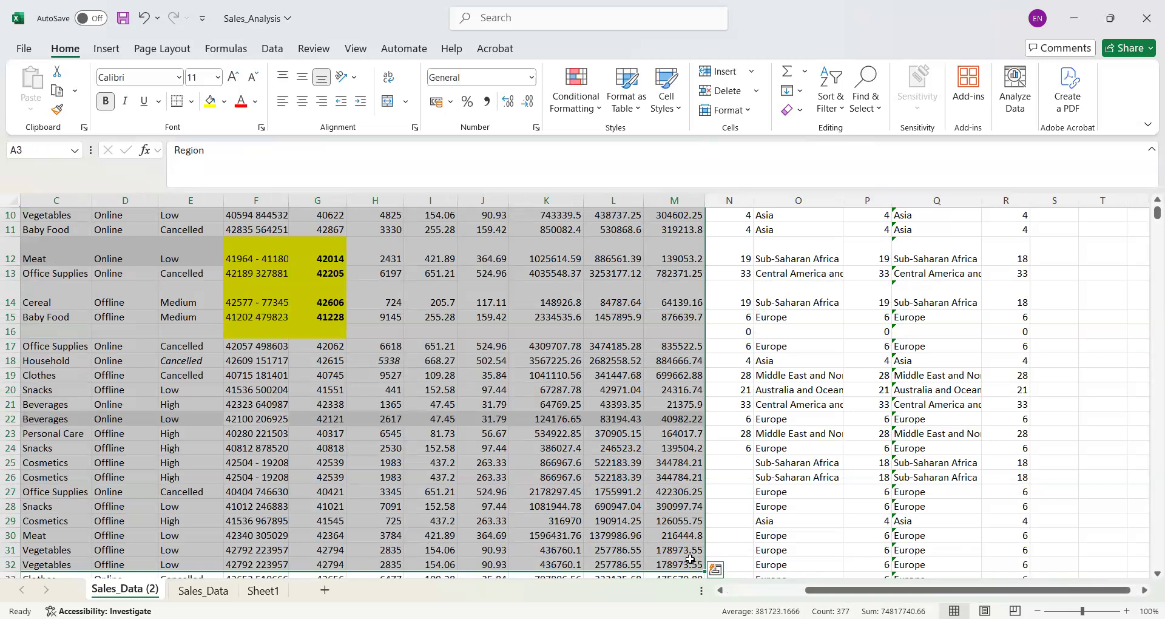
scroll(1149, 205, "up", 3)
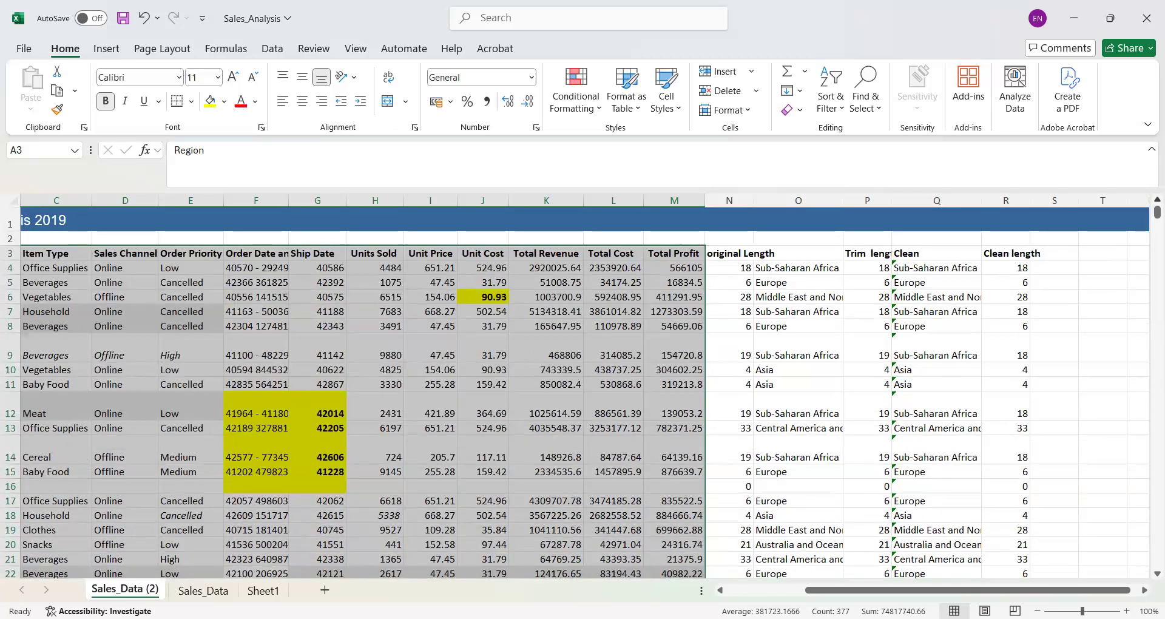
left_click(745, 590)
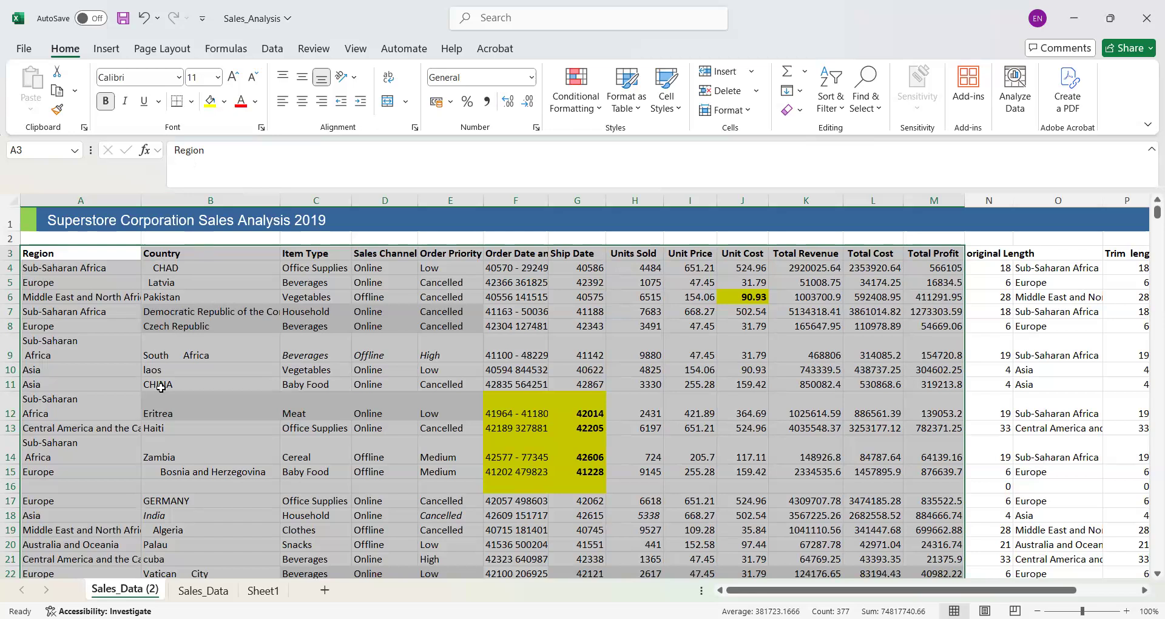
- Search for the CLEAN function with column A selected and insert it into A1
left_click(70, 199)
left_click(145, 152)
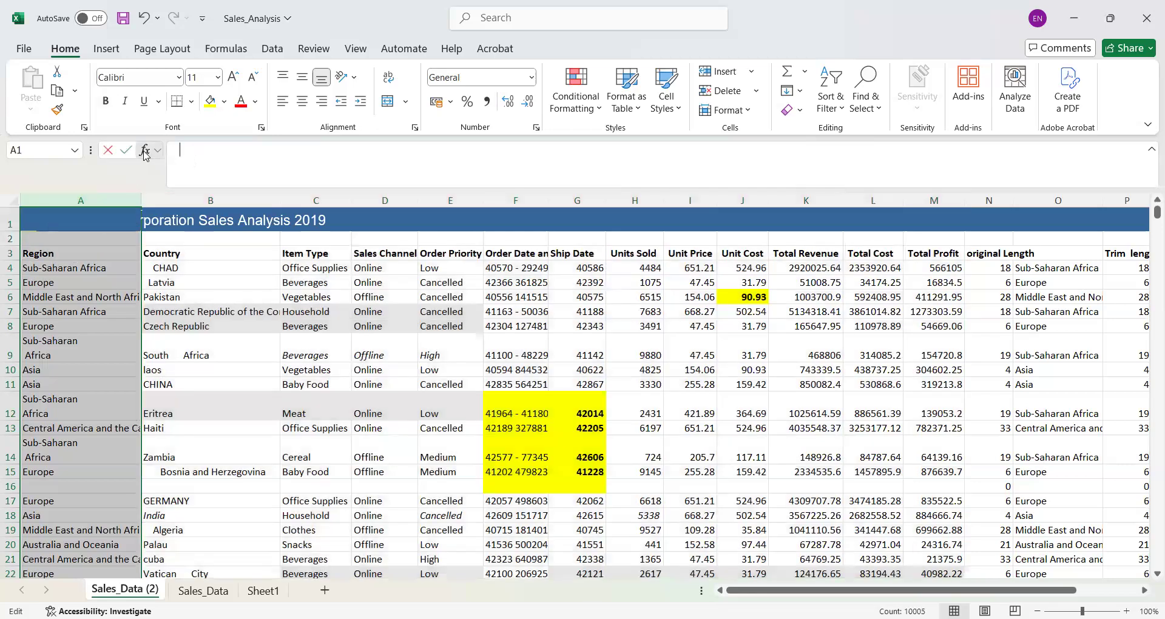
left_click(217, 217)
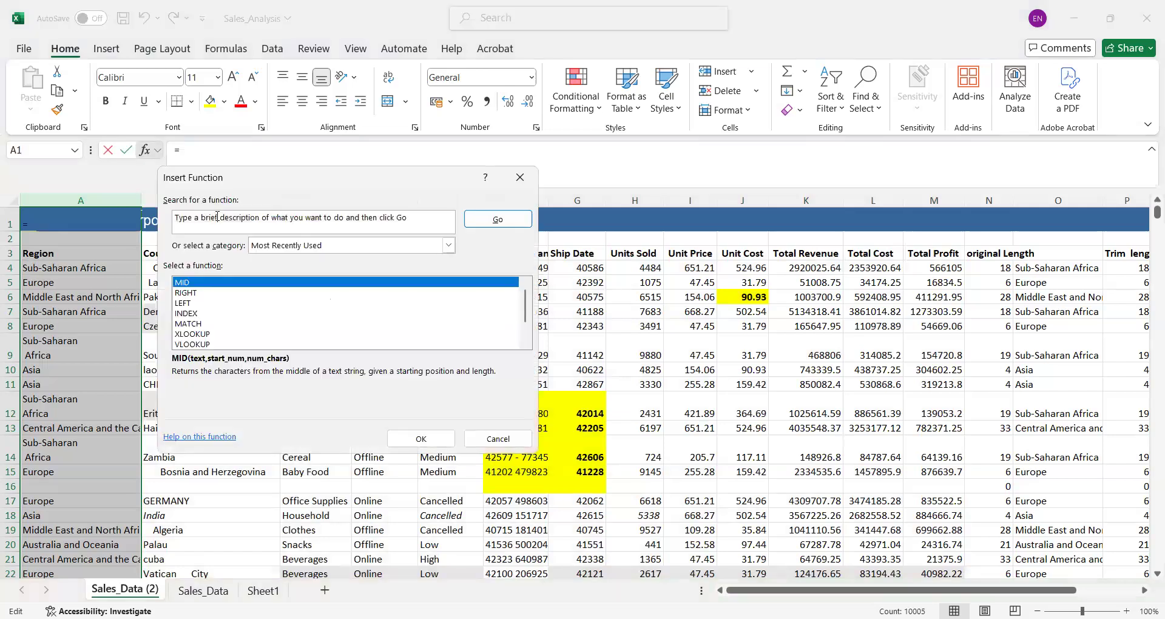
type("clea")
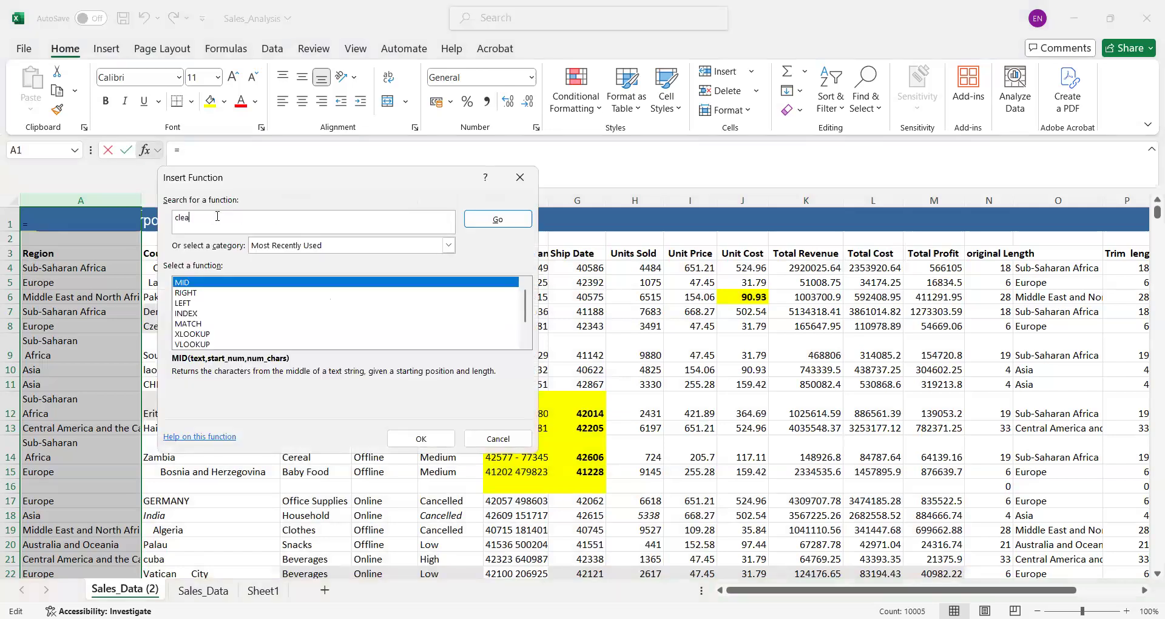
type("n")
key("Return")
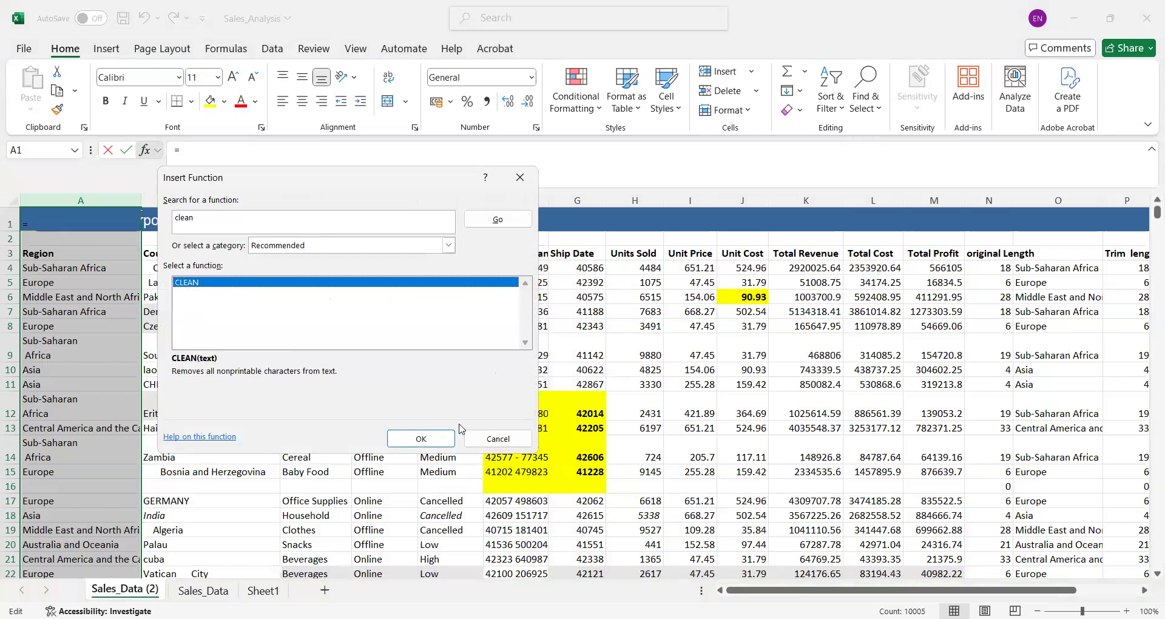
left_click(440, 438)
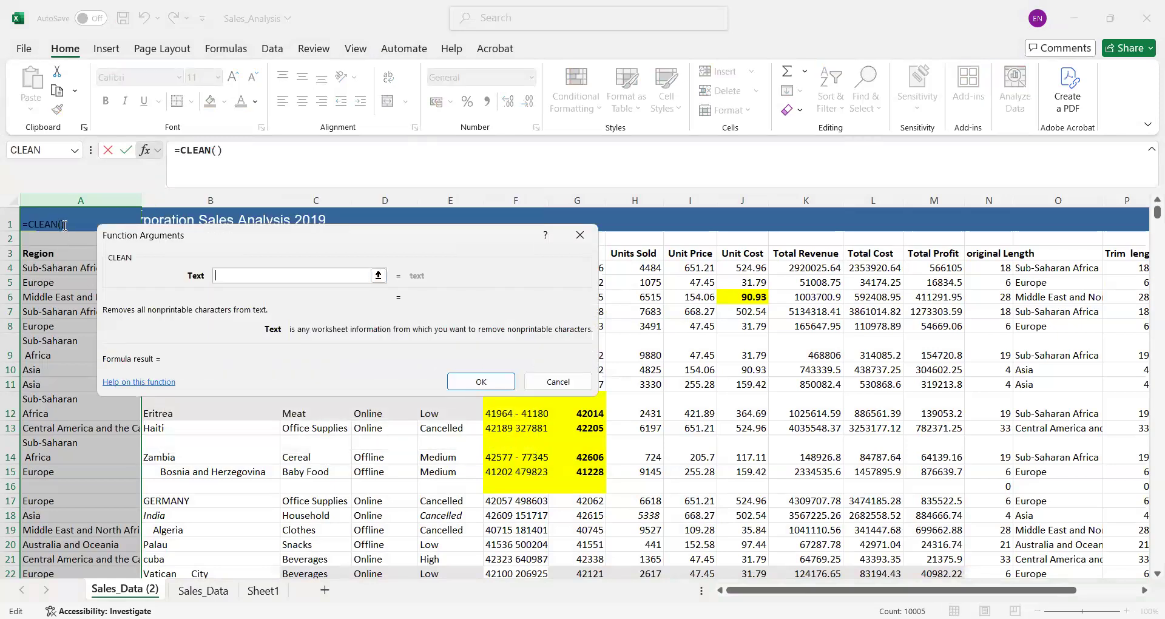
- Try to apply CLEAN to several whole columns at once with the text argument A:A,D:D,E:E
left_click(55, 202)
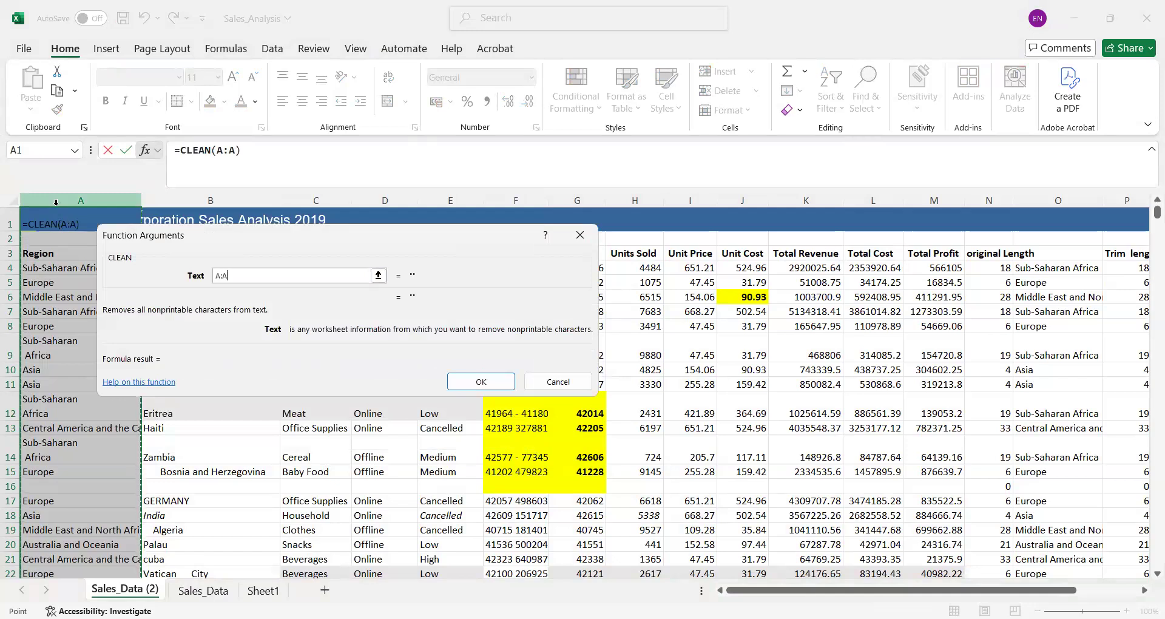
type(",")
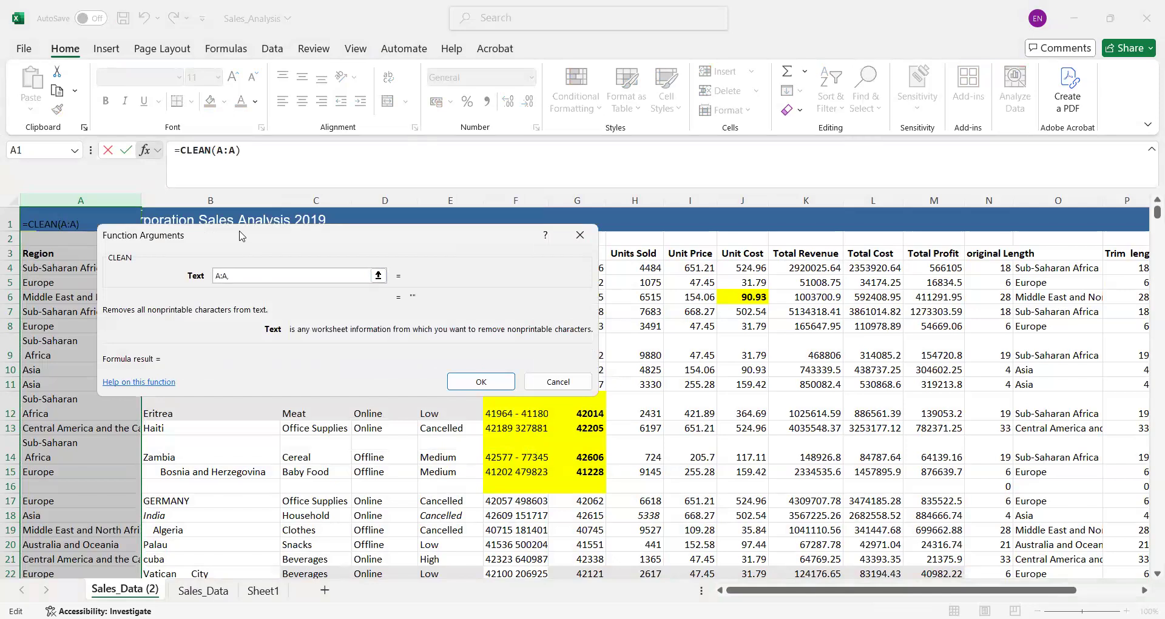
left_click_drag(242, 237, 670, 217)
left_click(372, 202)
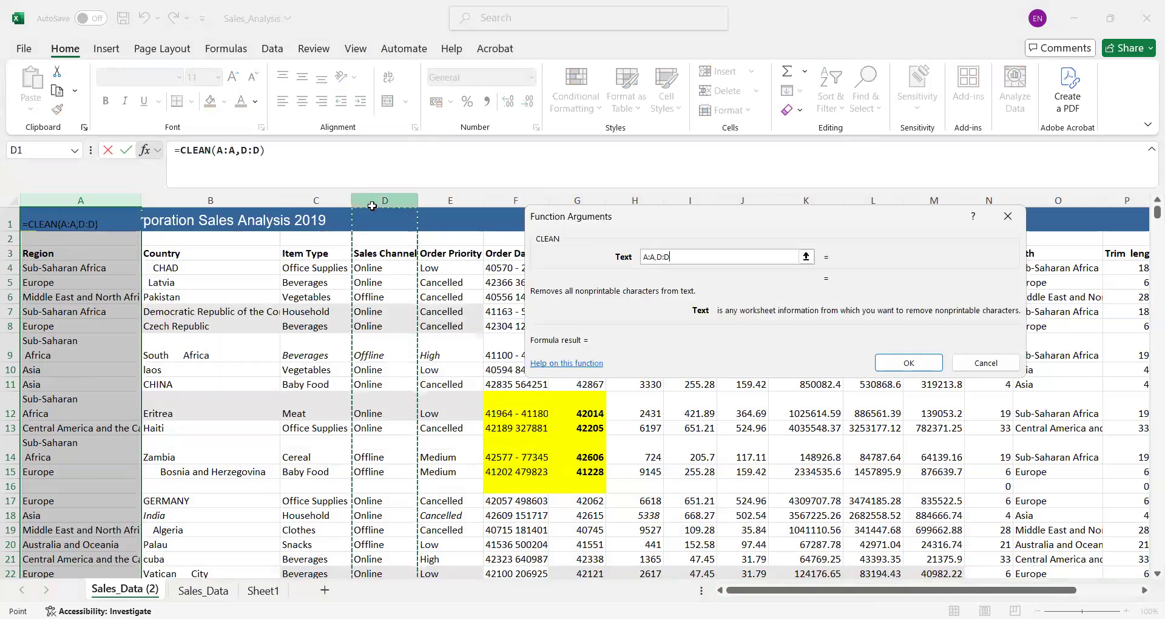
type(",")
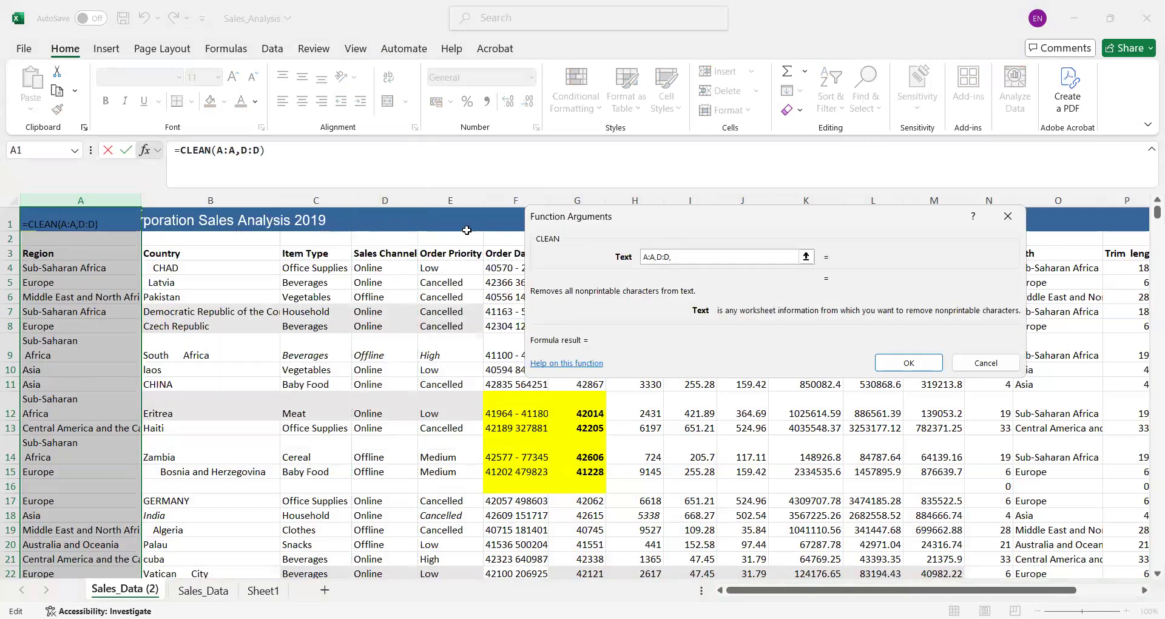
left_click(448, 202)
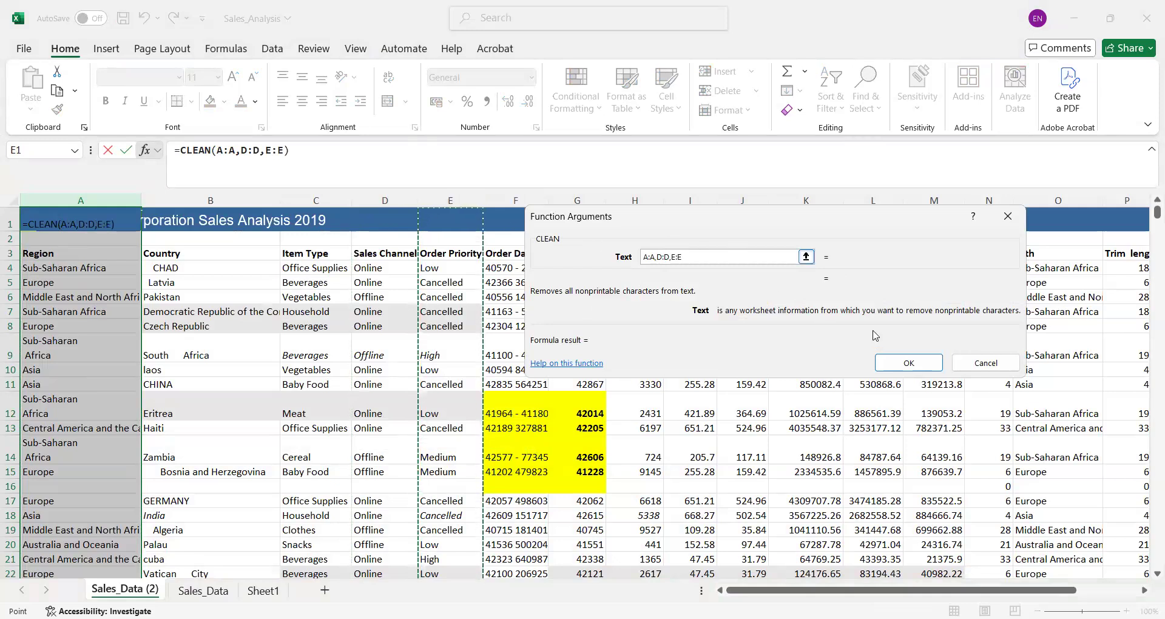
left_click(912, 359)
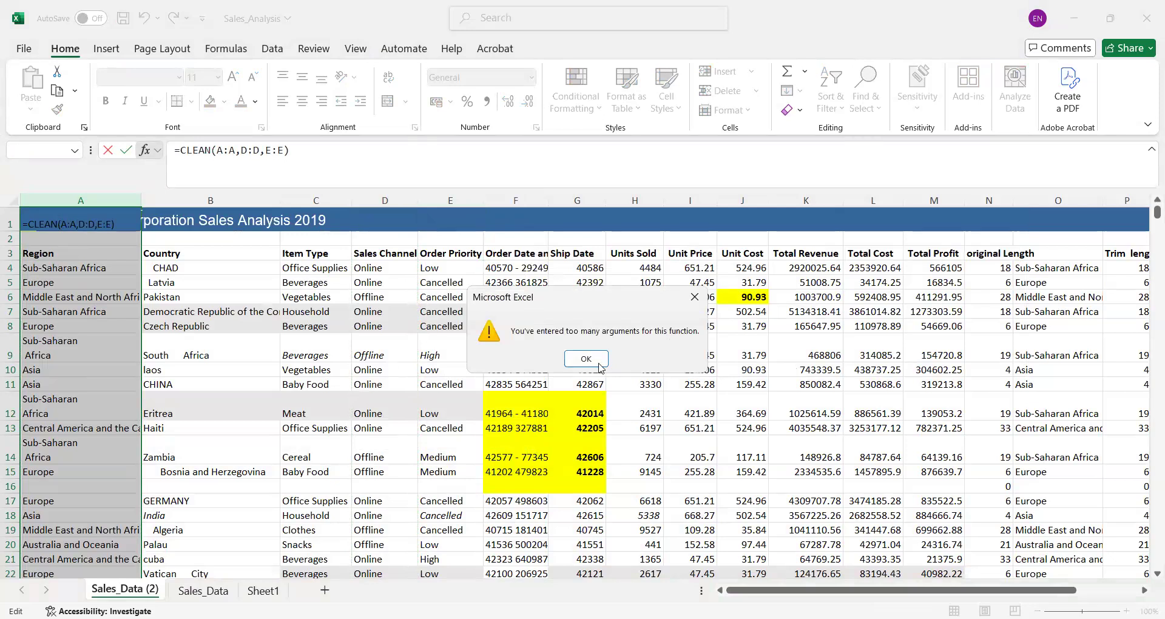
left_click(599, 362)
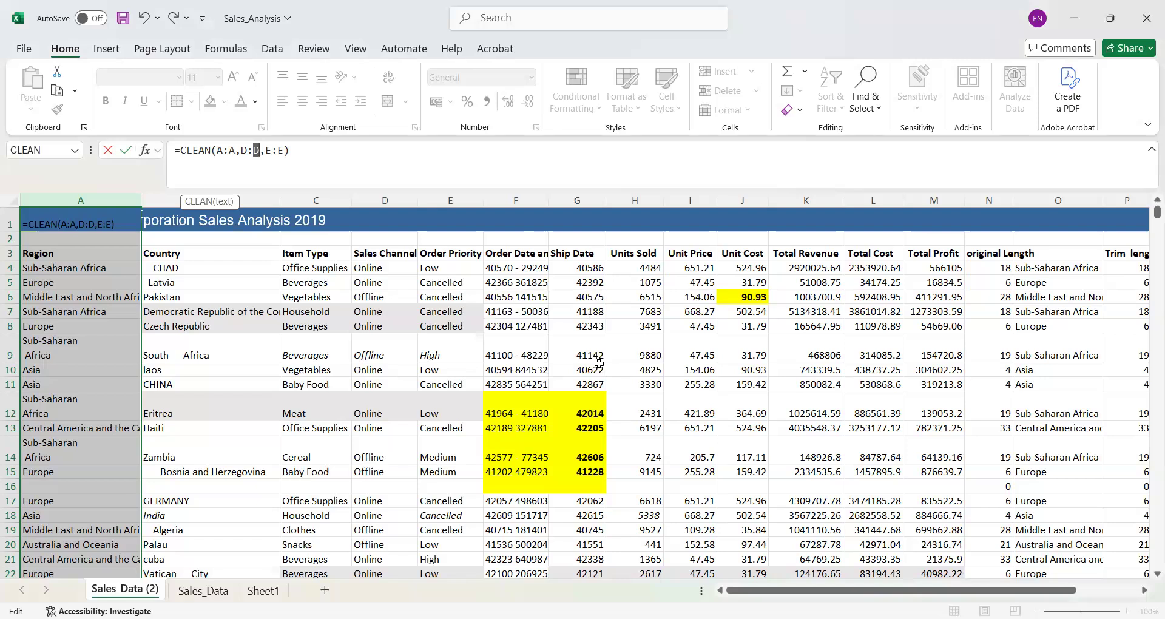
- Delete the entire CLEAN formula from A1
left_click(305, 148)
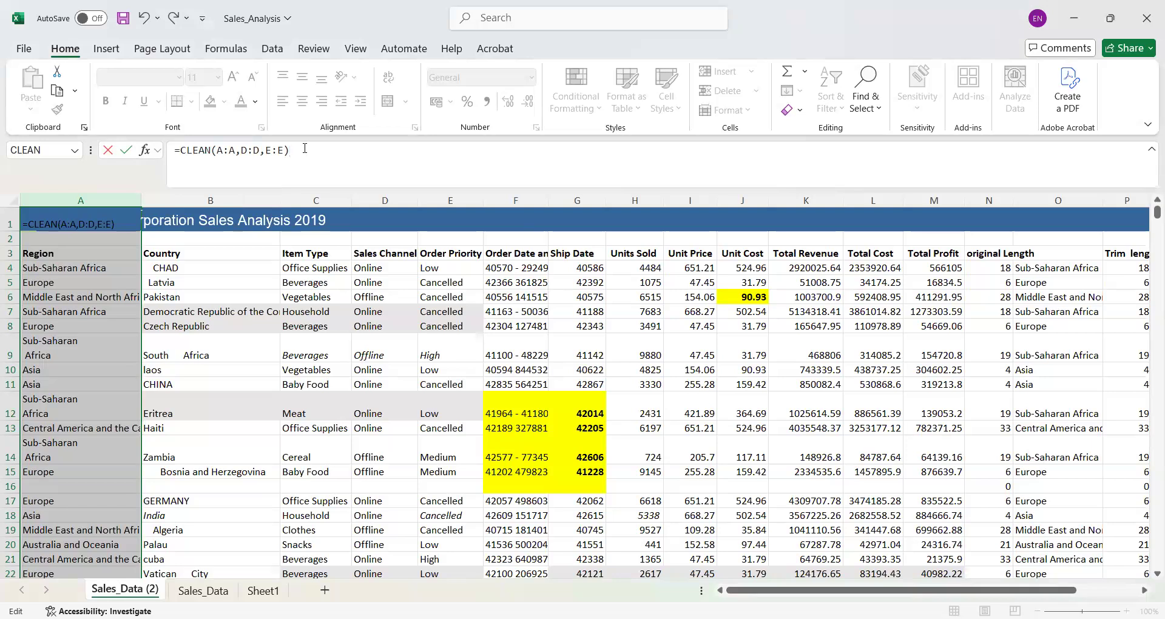
left_click(188, 149, "shift")
left_click(176, 150, "shift")
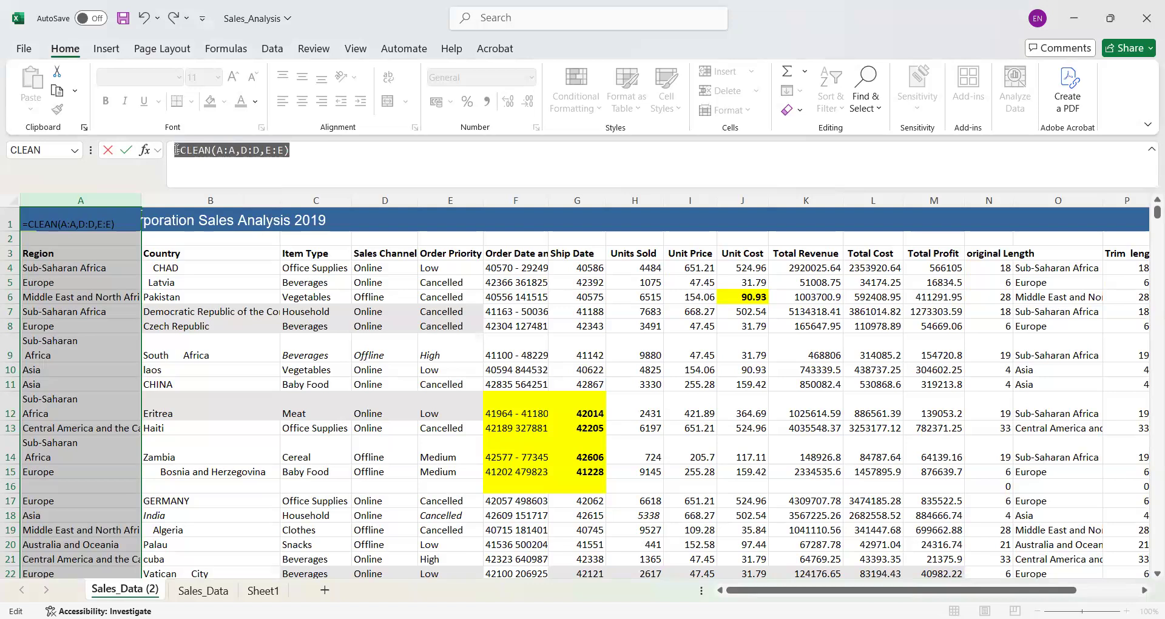
key("BackSpace")
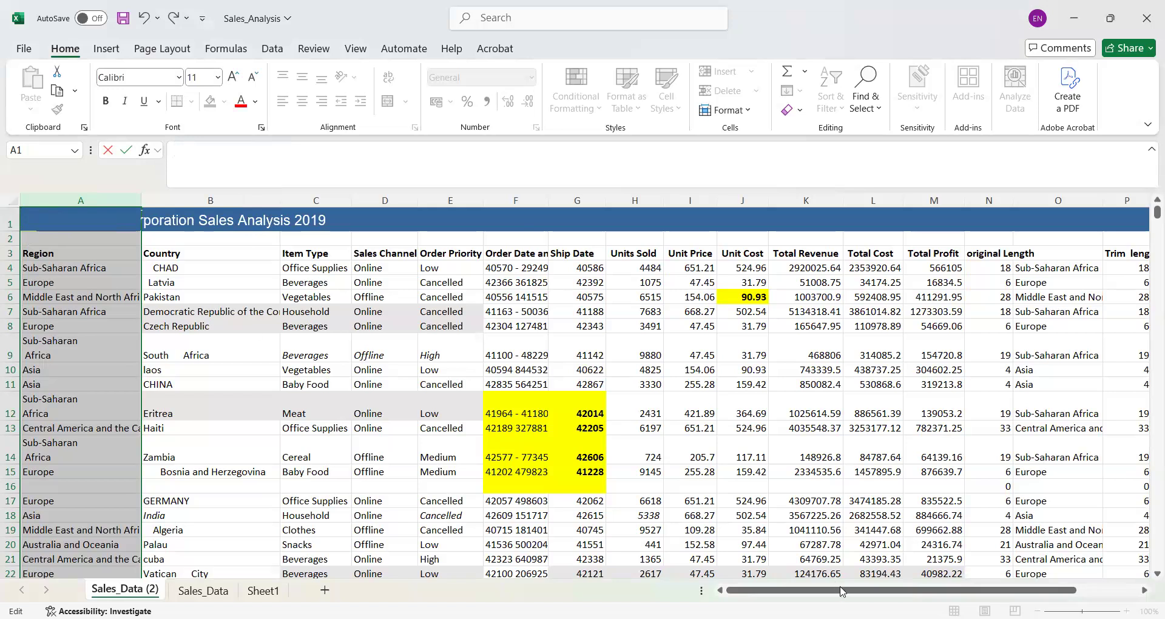
- Leave the empty A1 entry and insert a PivotTable on a new worksheet from the sales data range A3:M57
scroll(968, 573, "right", 3)
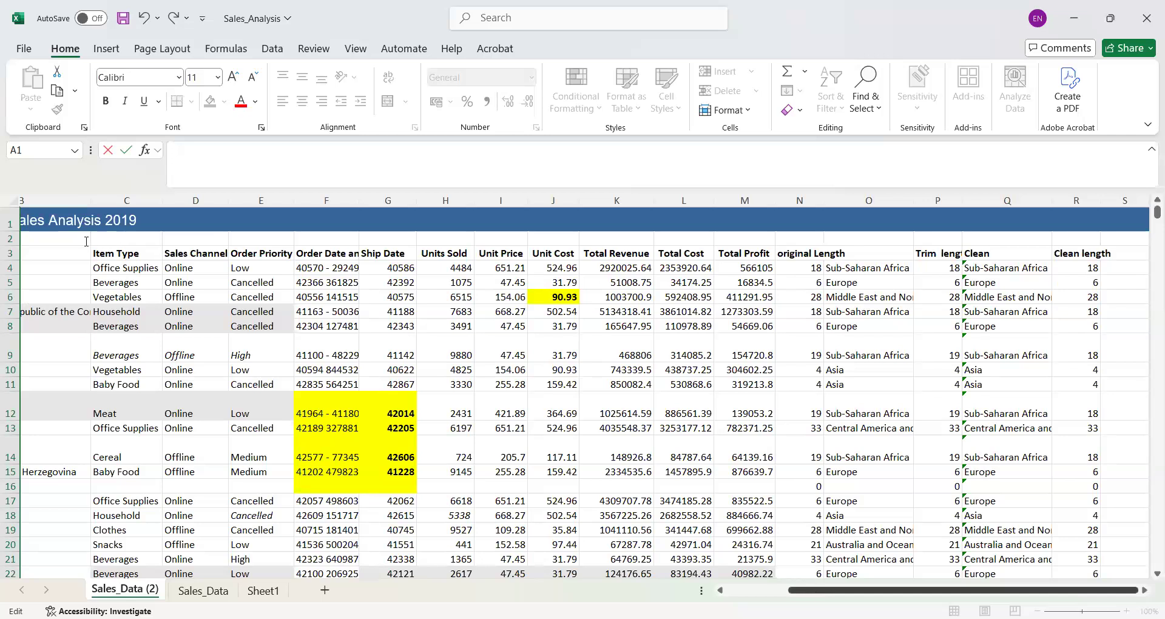
left_click_drag(812, 593, 750, 592)
left_click(85, 221)
left_click(37, 251)
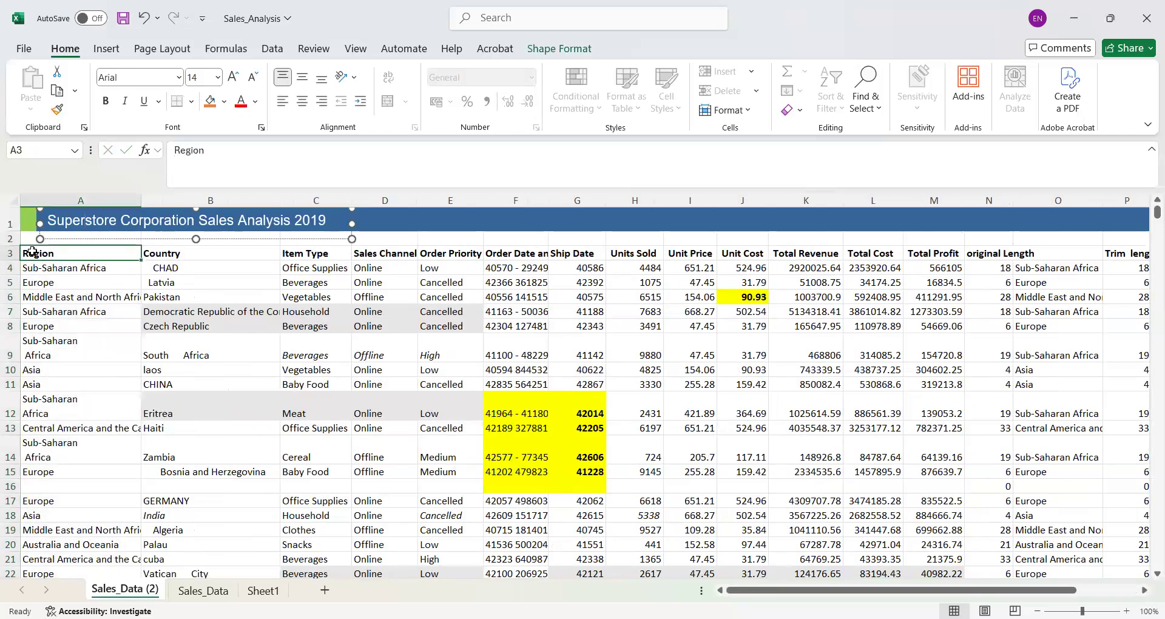
left_click_drag(167, 254, 947, 559)
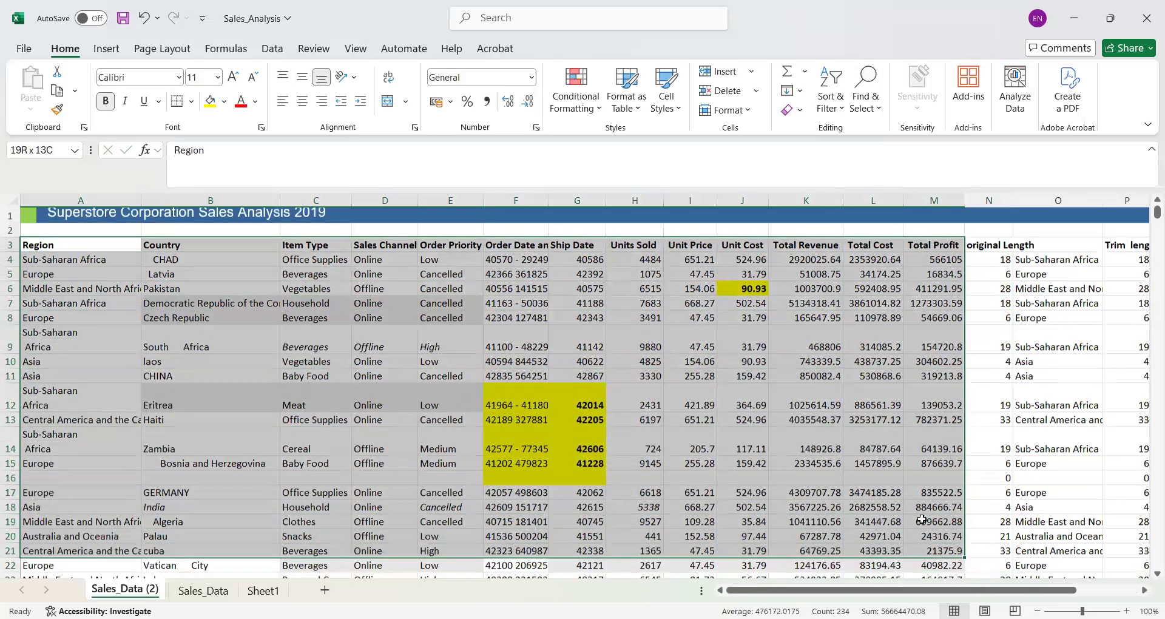
left_click_drag(922, 530, 922, 534)
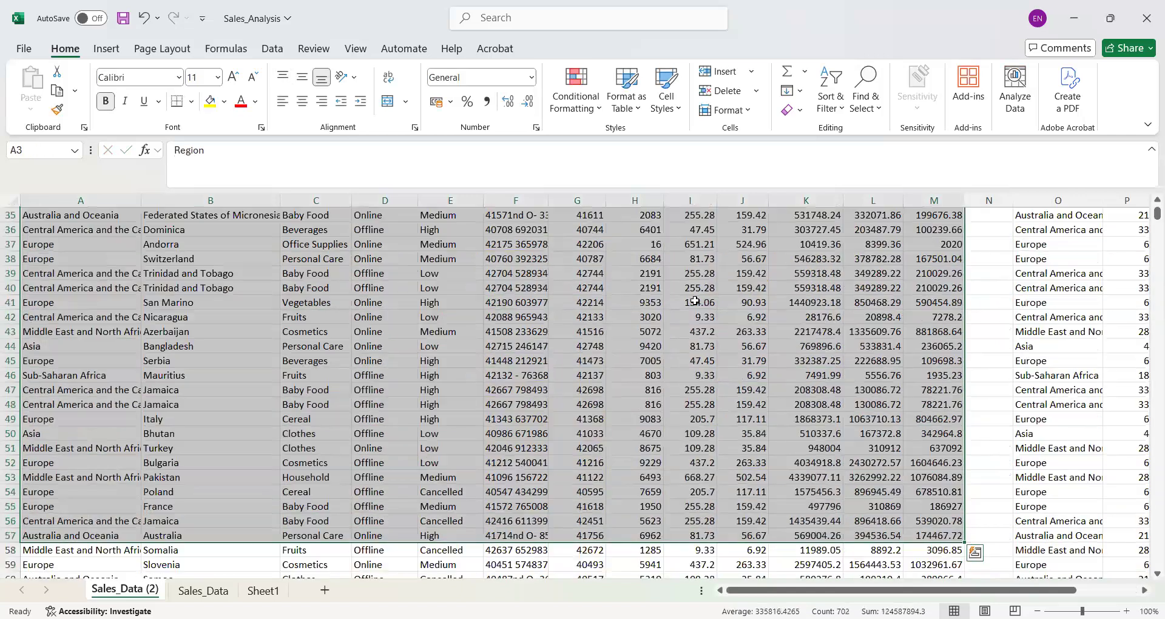
left_click(105, 48)
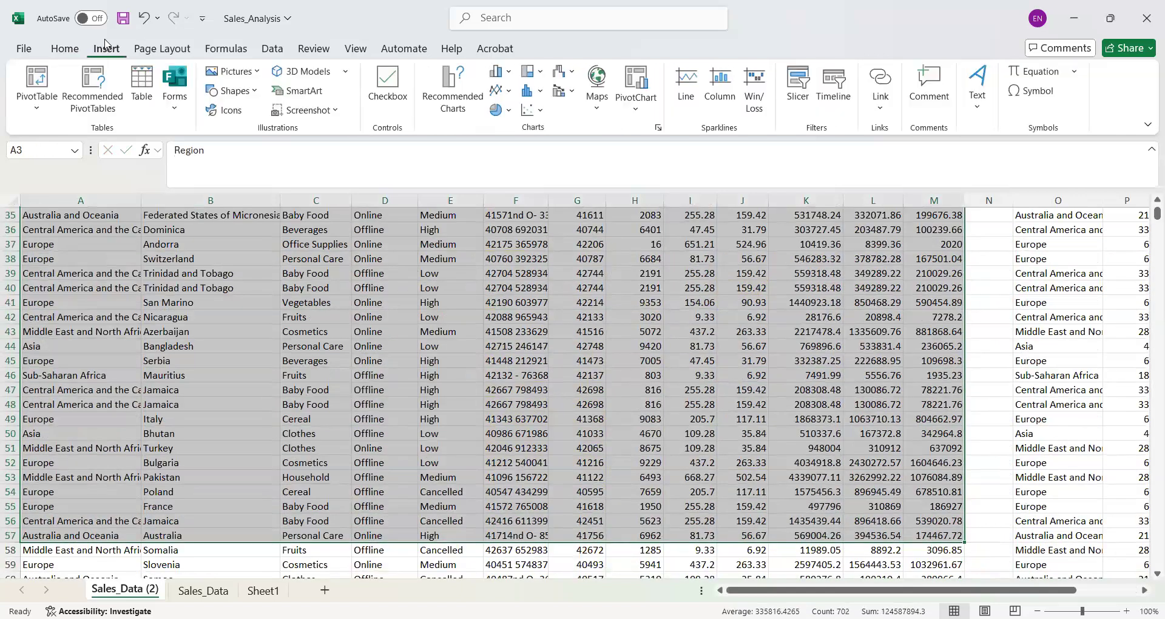
left_click(40, 111)
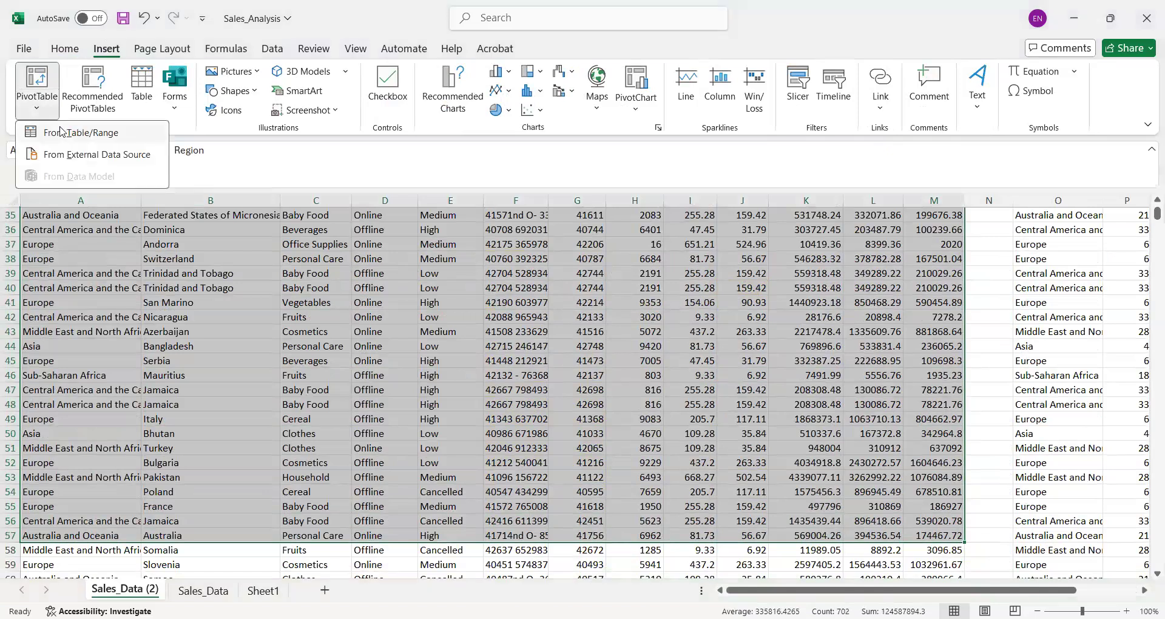
left_click(61, 131)
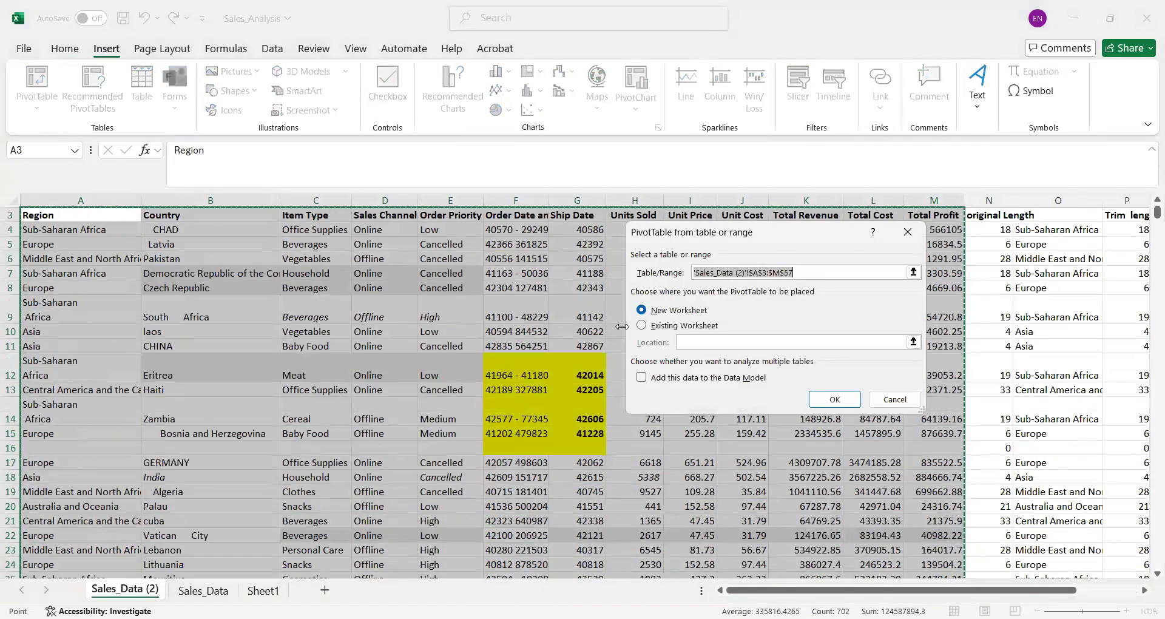
left_click(835, 400)
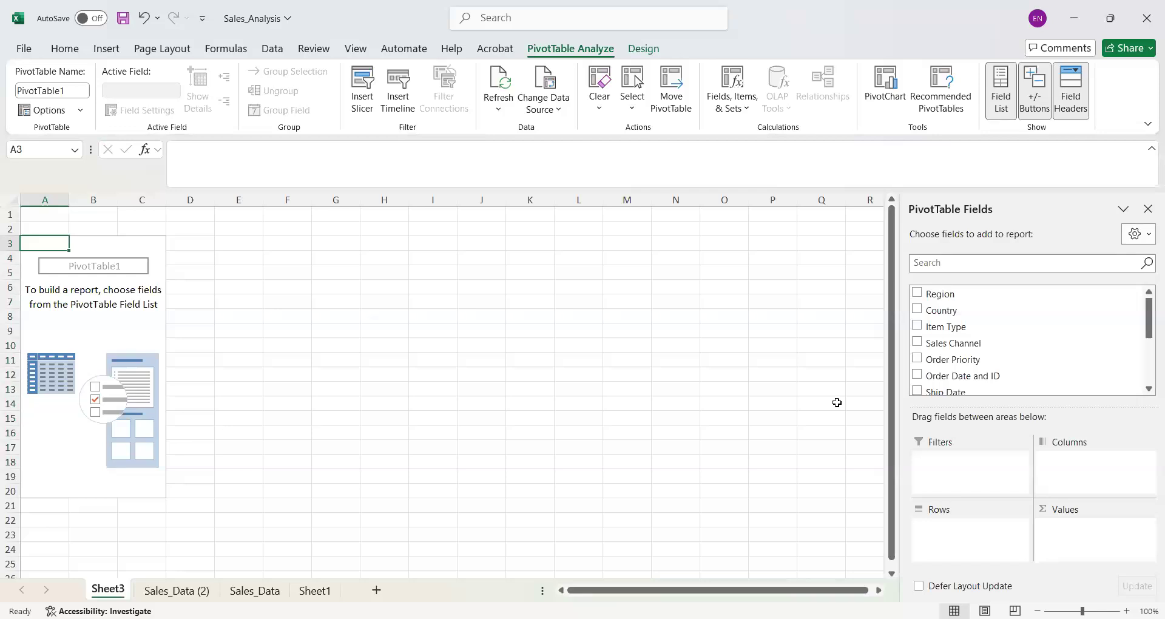
- Add Region as the PivotTable's row field and summarise Order Date and ID as a count in the values
left_click(925, 292)
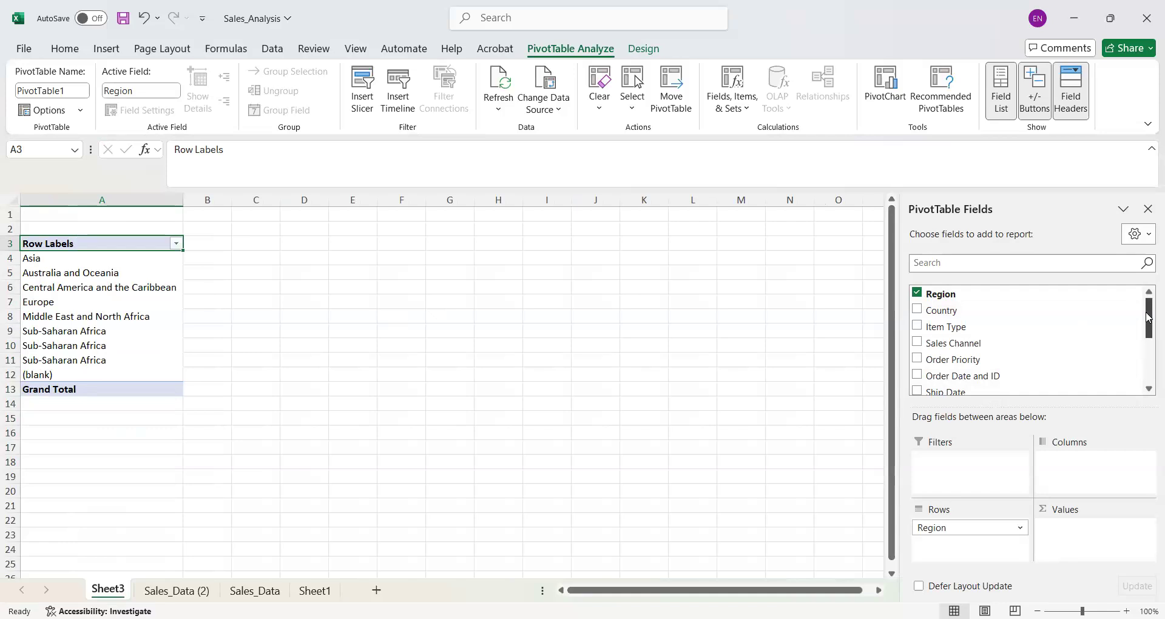
left_click_drag(1147, 325, 1147, 360)
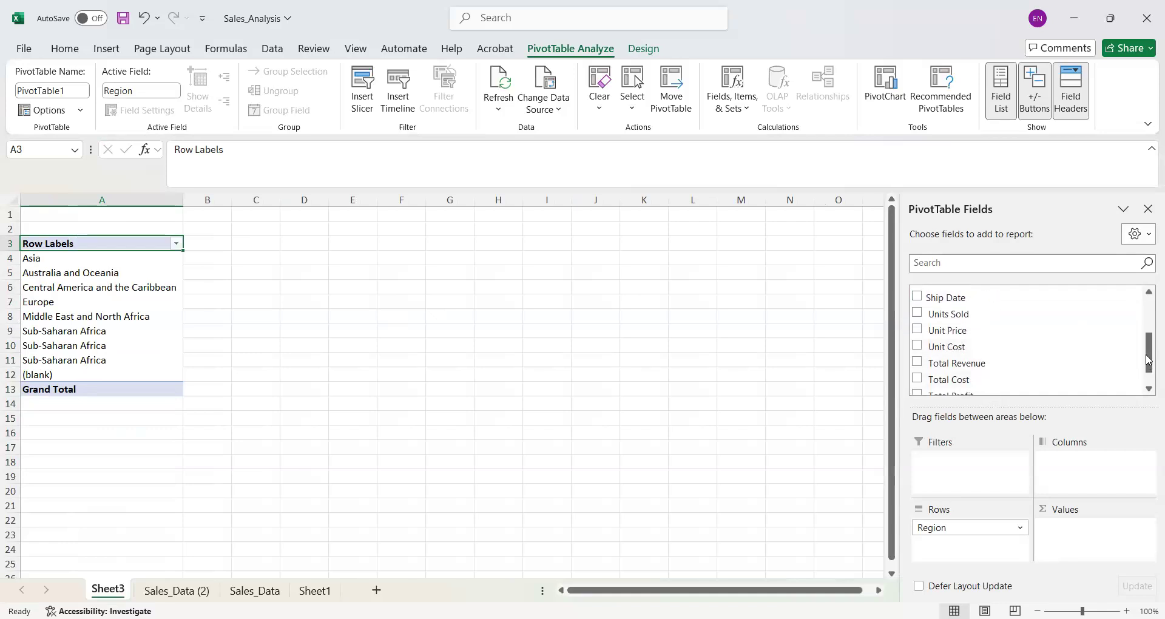
left_click_drag(1148, 360, 1148, 338)
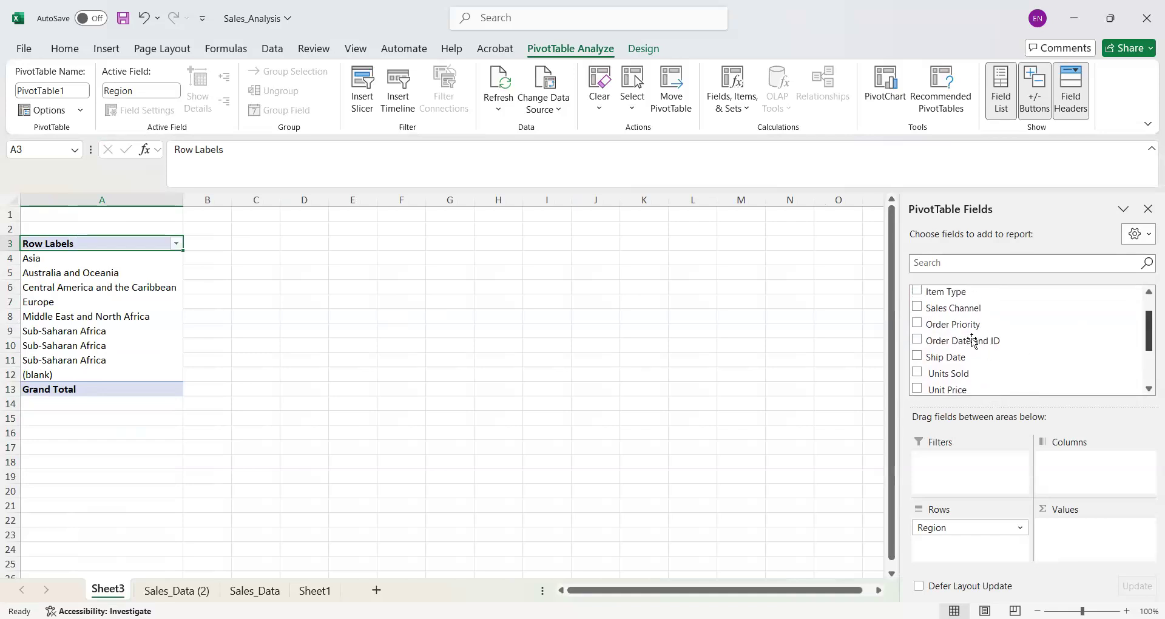
left_click_drag(963, 340, 1100, 535)
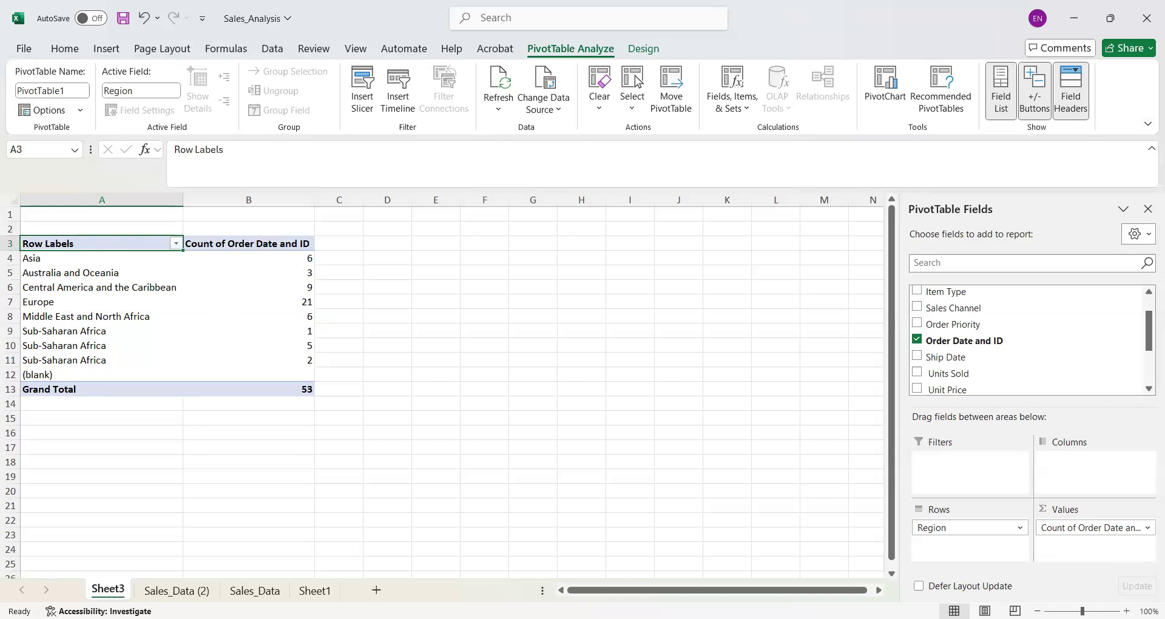
- Delete the PivotTable worksheet Sheet3
right_click(109, 589)
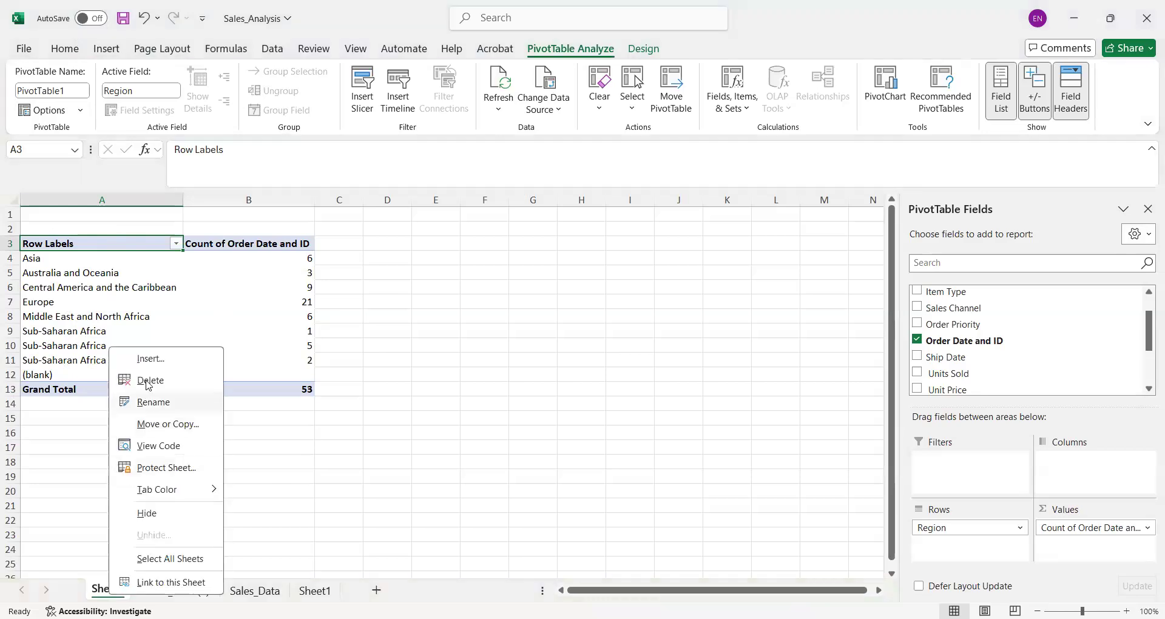
left_click(148, 381)
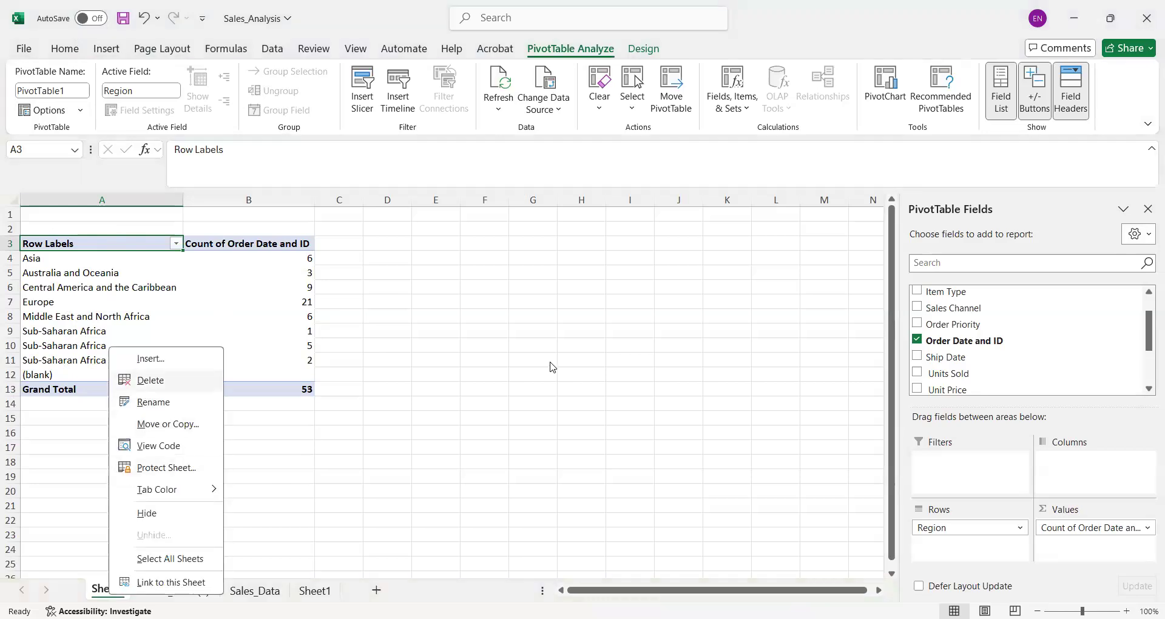
left_click(550, 359)
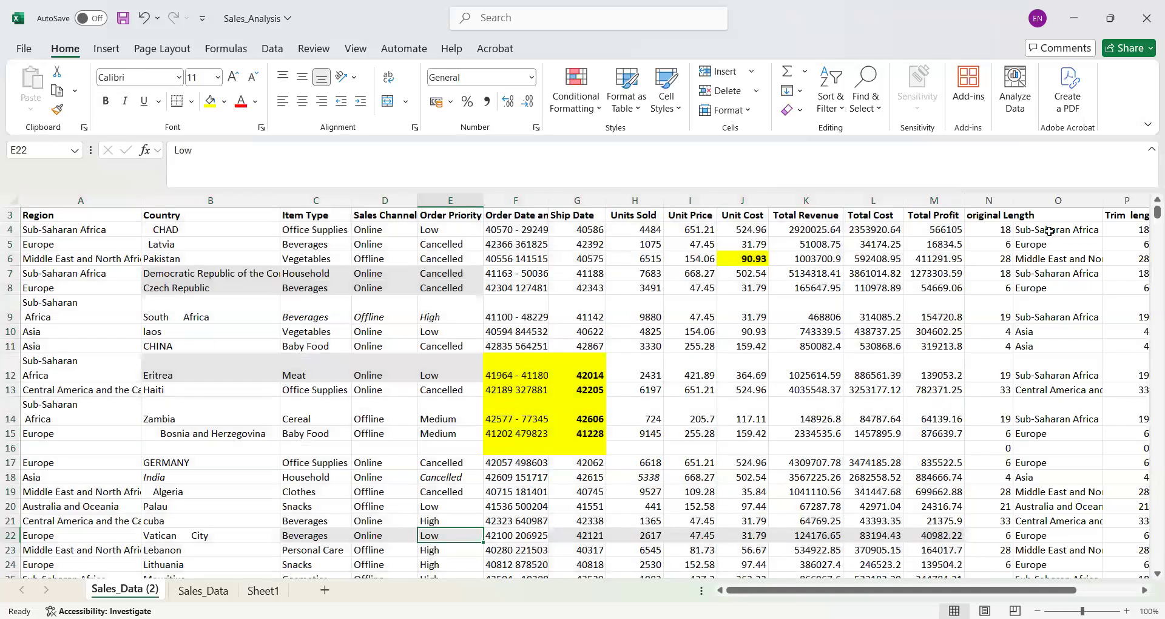
- Copy the Clean column Q and paste it as values over the Region column A
left_click_drag(928, 593, 991, 592)
left_click(1030, 213)
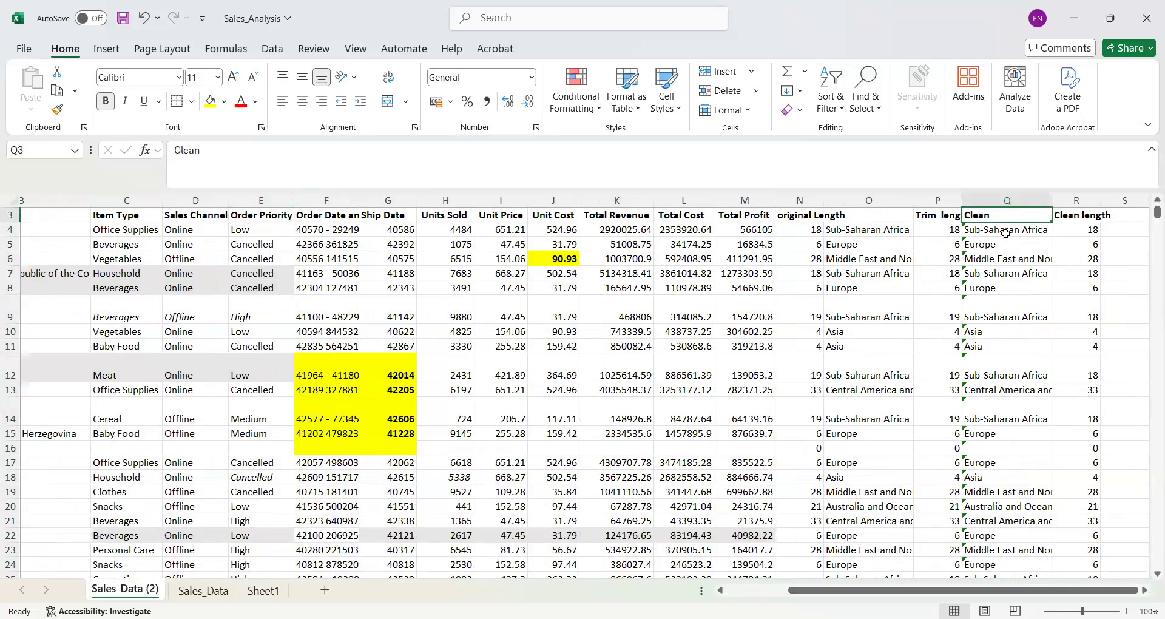
left_click(1000, 195)
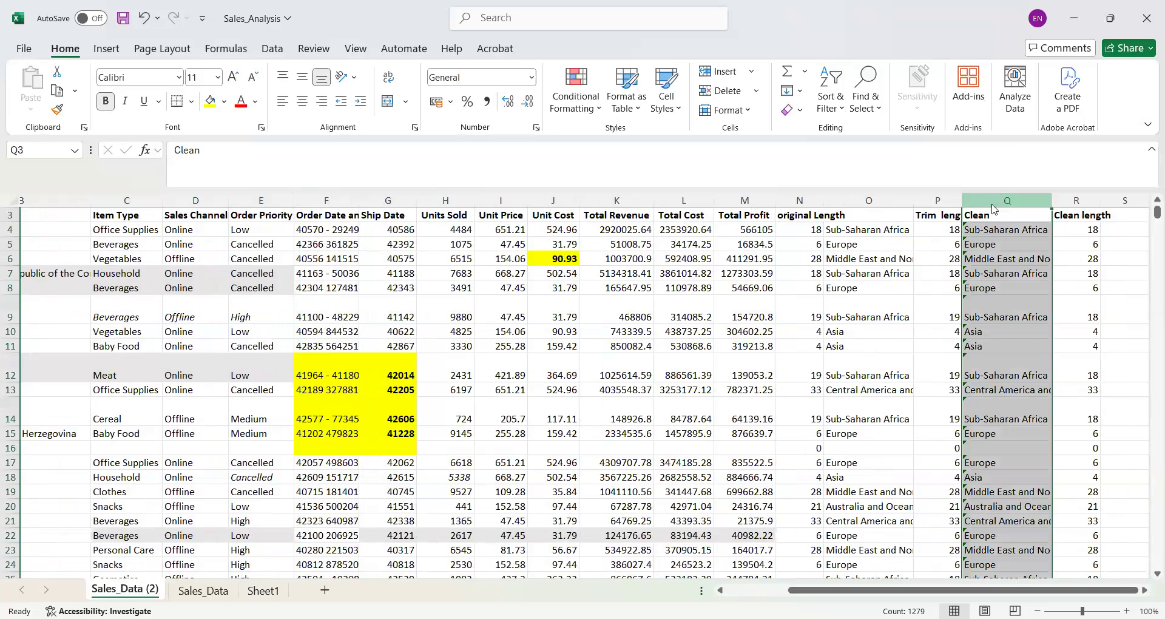
right_click(993, 203)
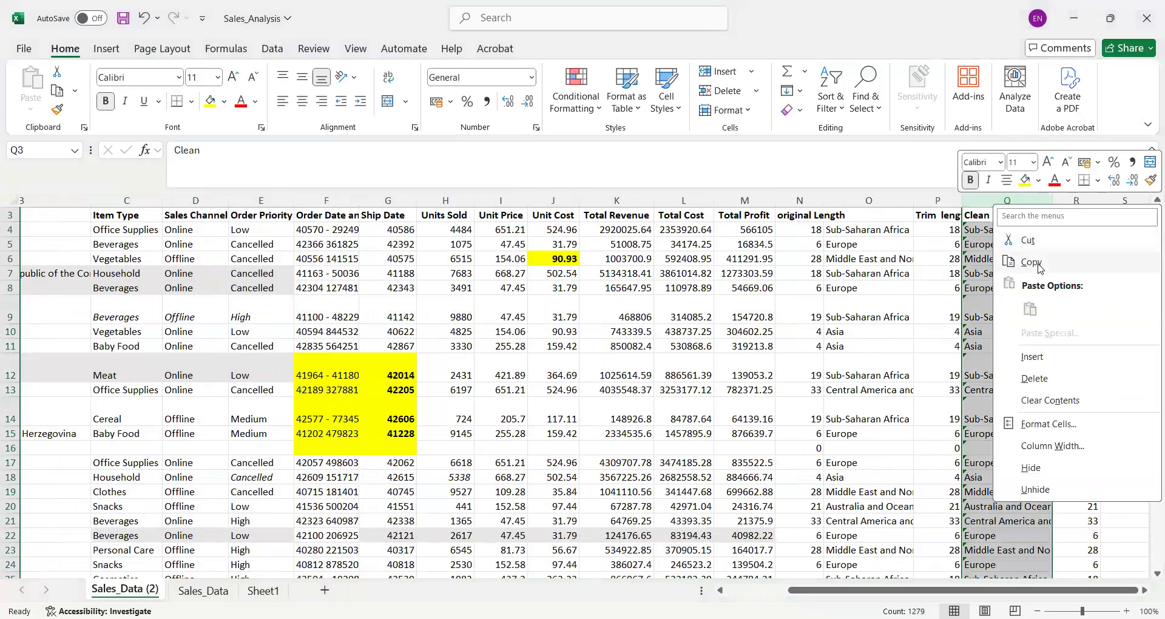
left_click(1040, 267)
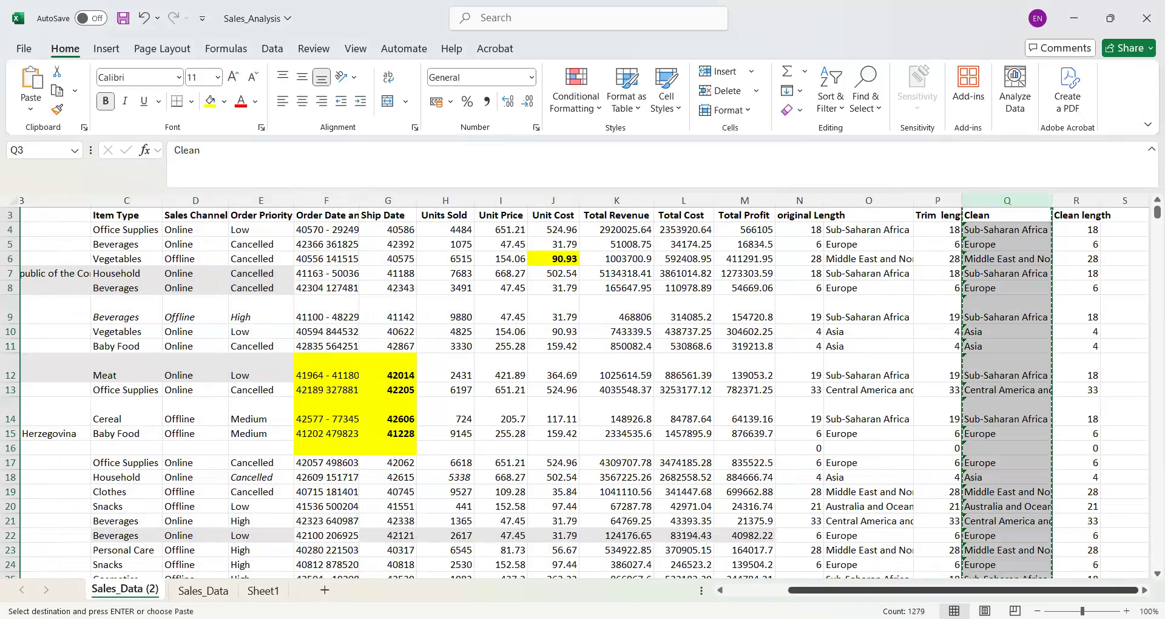
scroll(51, 193, "left", 2)
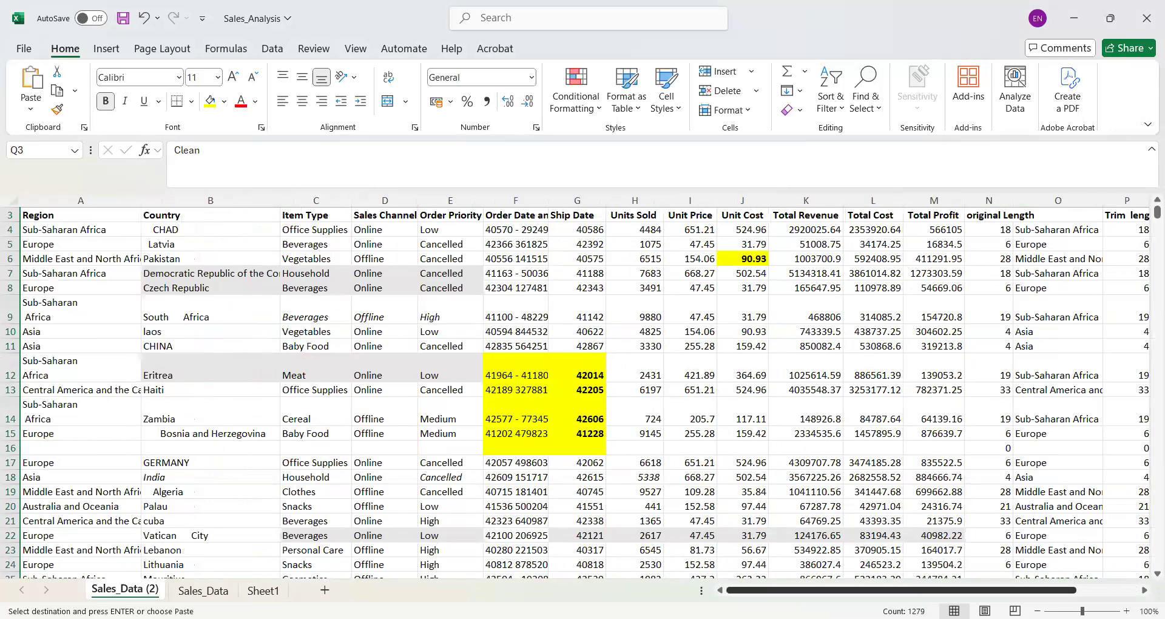
left_click(51, 201)
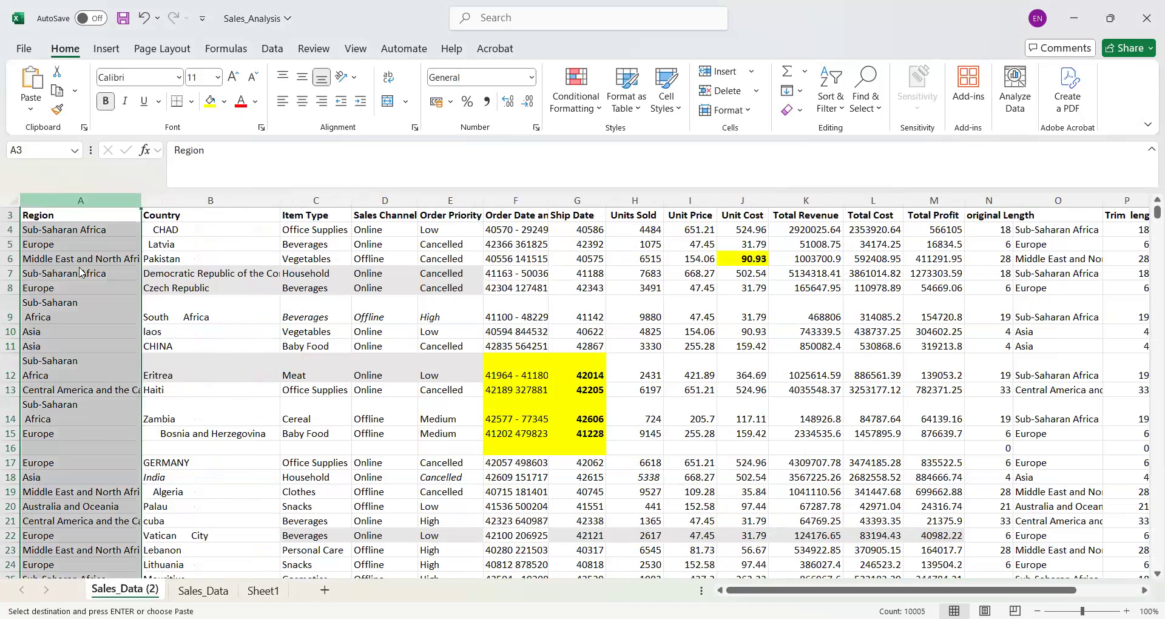
right_click(51, 203)
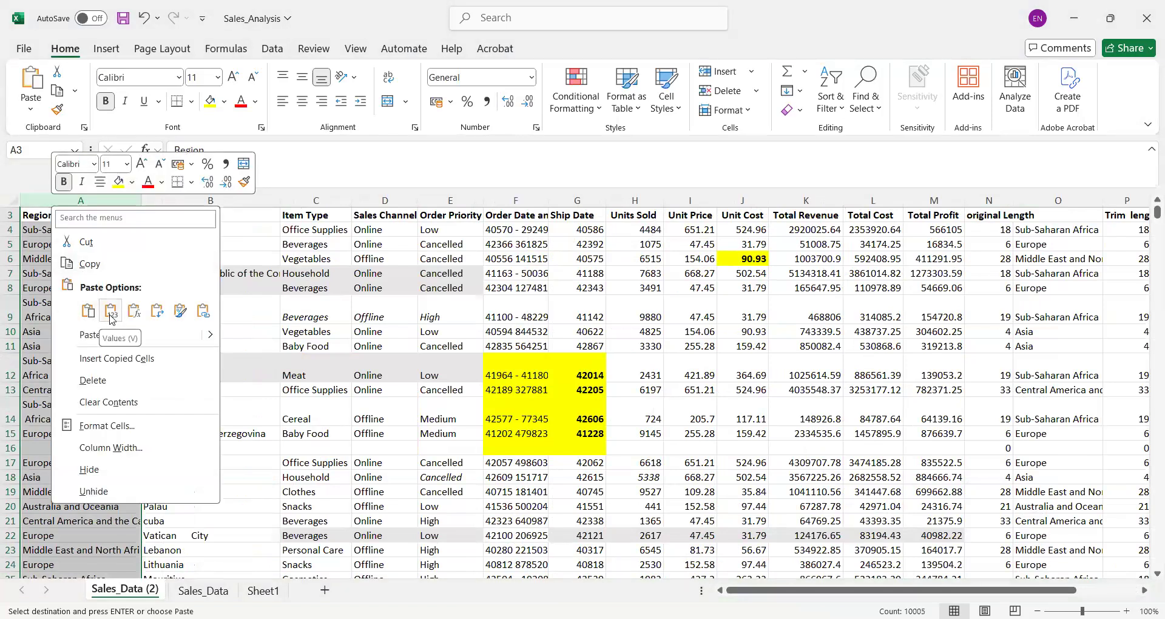
left_click(111, 312)
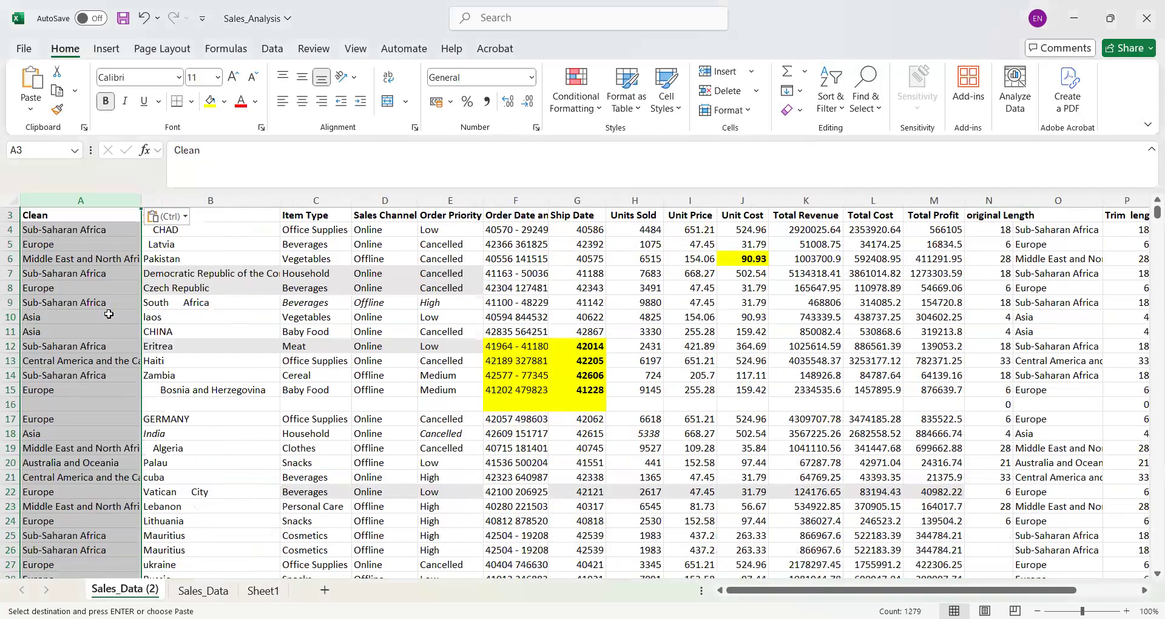
- Change the header in A3 to Region
left_click(63, 215)
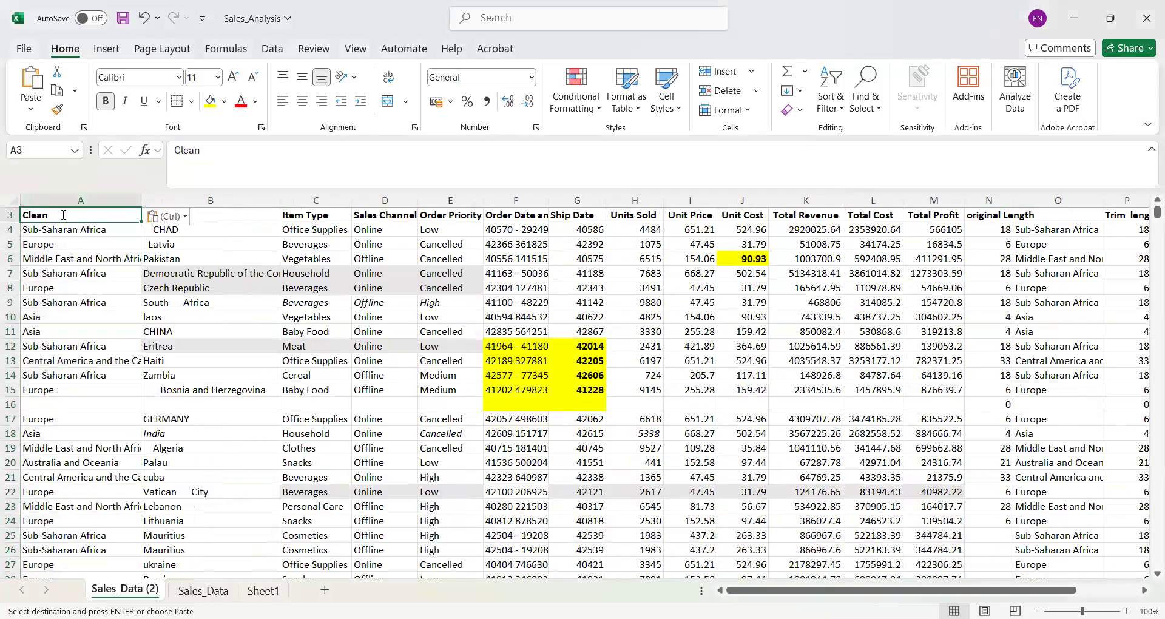
type("Cl")
key("BackSpace")
type("Region")
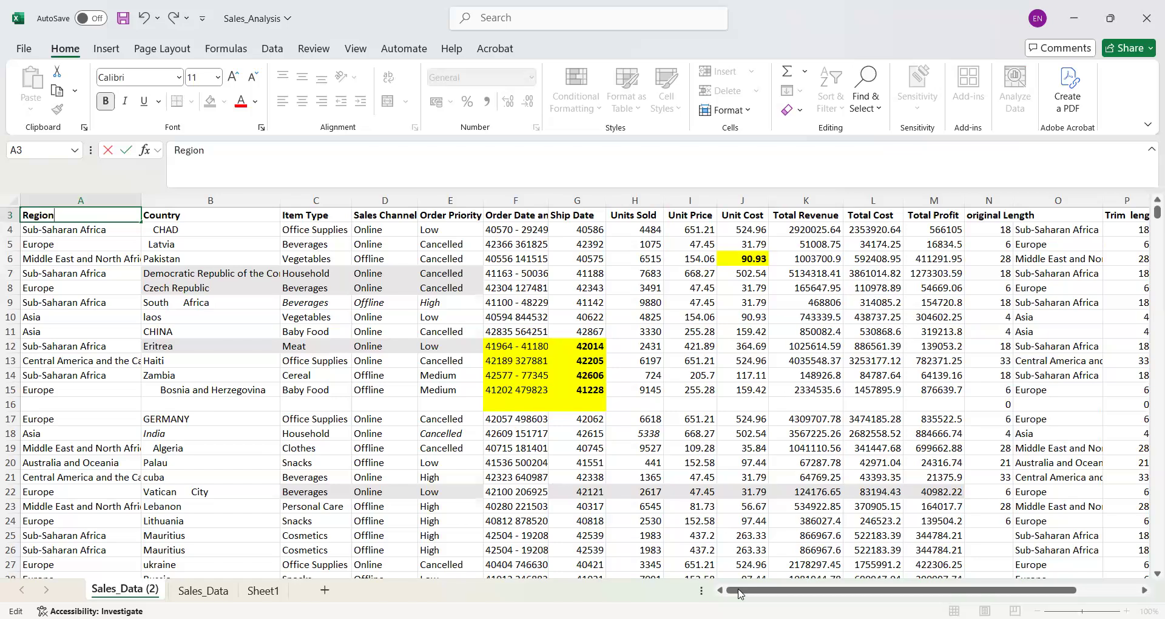
- Delete the Clean helper column Q and inspect the Clean length formula in Q4
left_click_drag(874, 584, 936, 583)
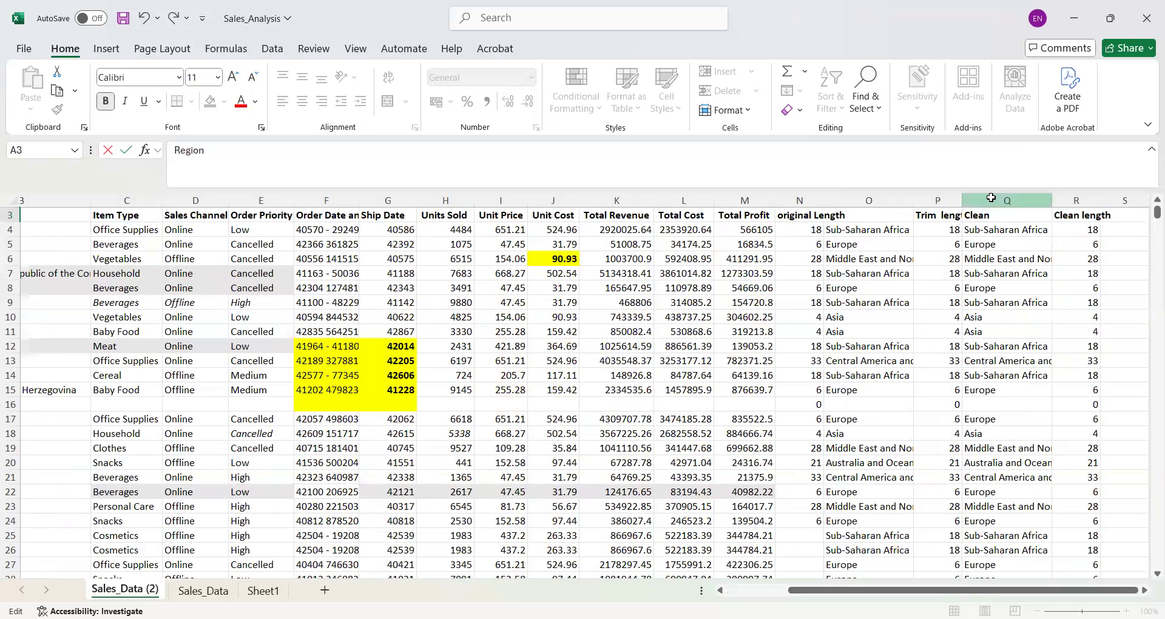
left_click(991, 194)
right_click(993, 200)
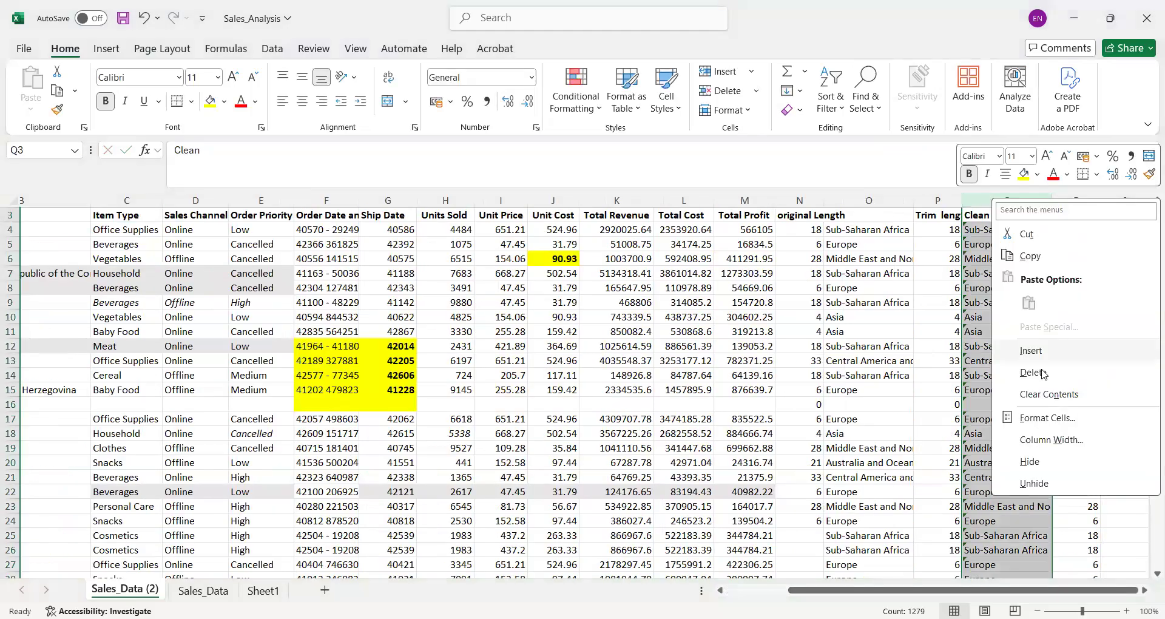
left_click(1039, 377)
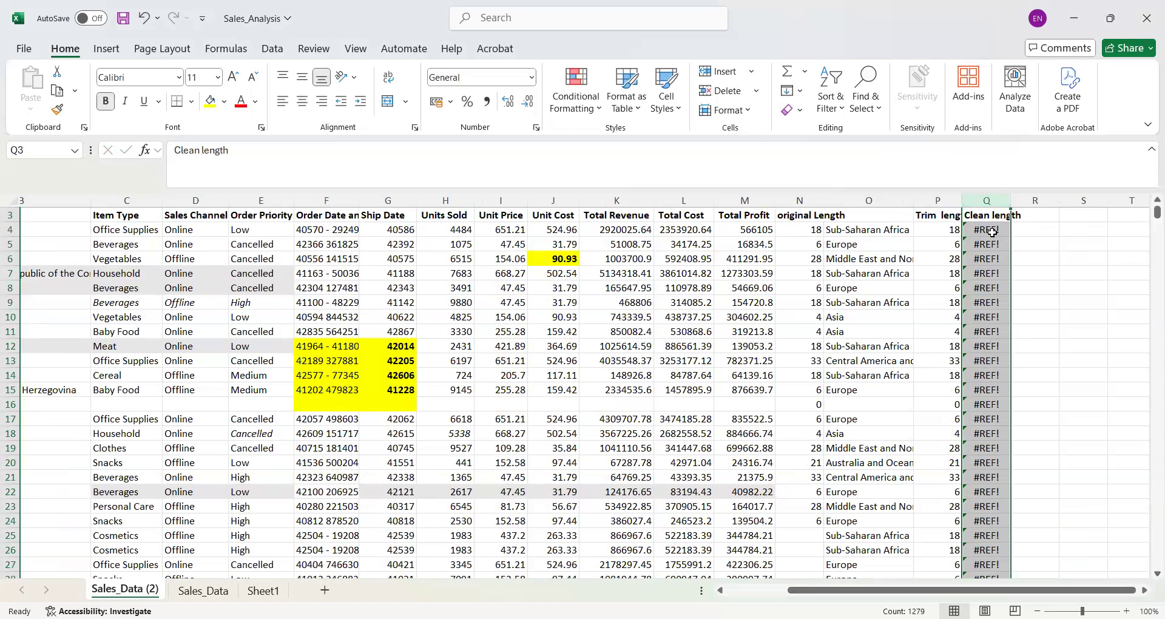
left_click(992, 232)
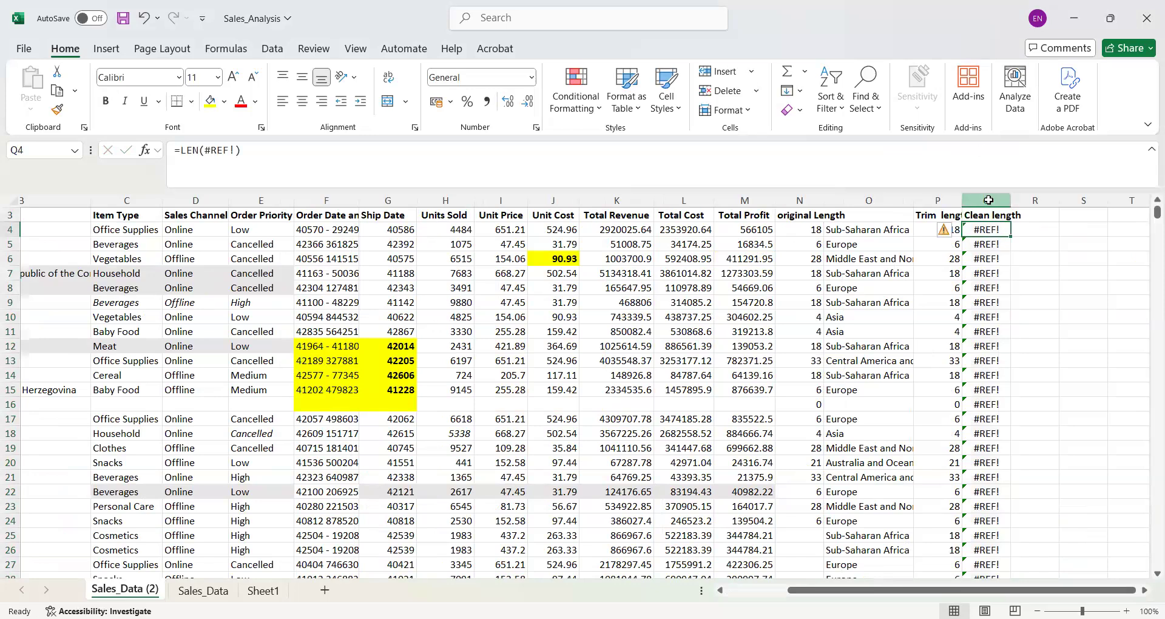
left_click(988, 200)
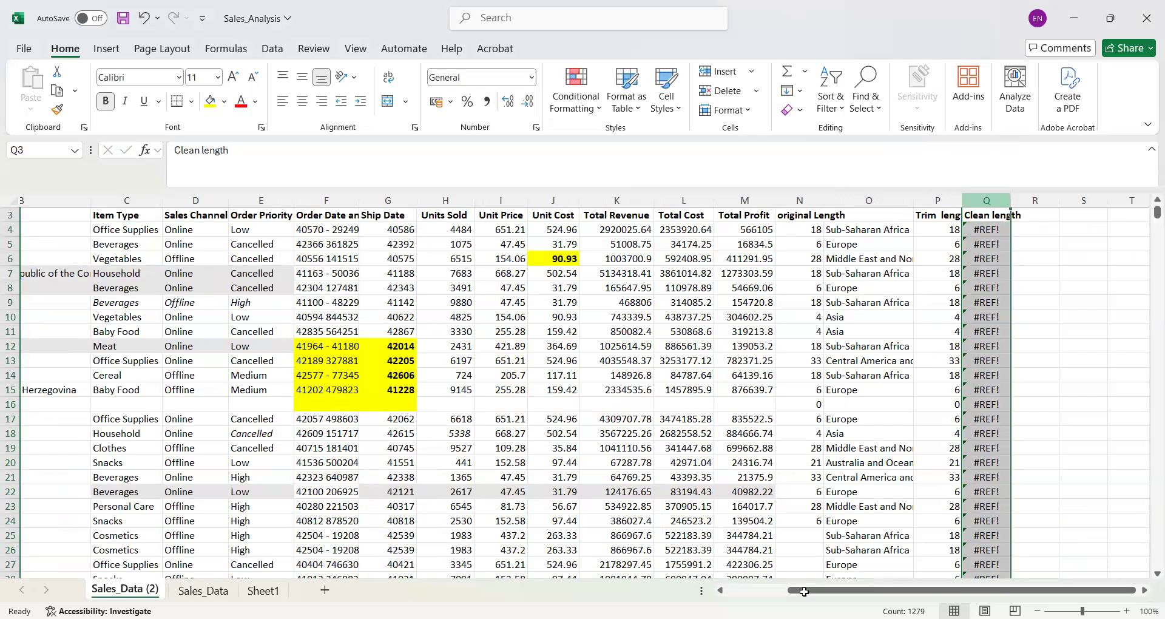
- Create a PivotTable from the range A3:M48 on a new worksheet, using Region as the row field
left_click_drag(802, 590, 735, 590)
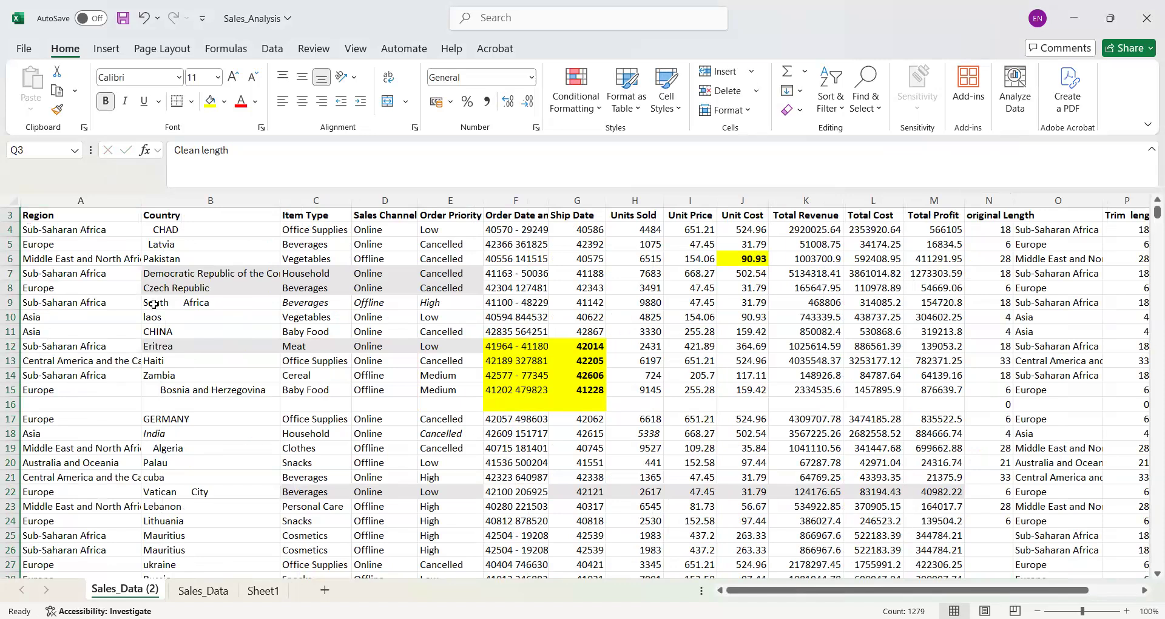
left_click_drag(33, 214, 992, 596)
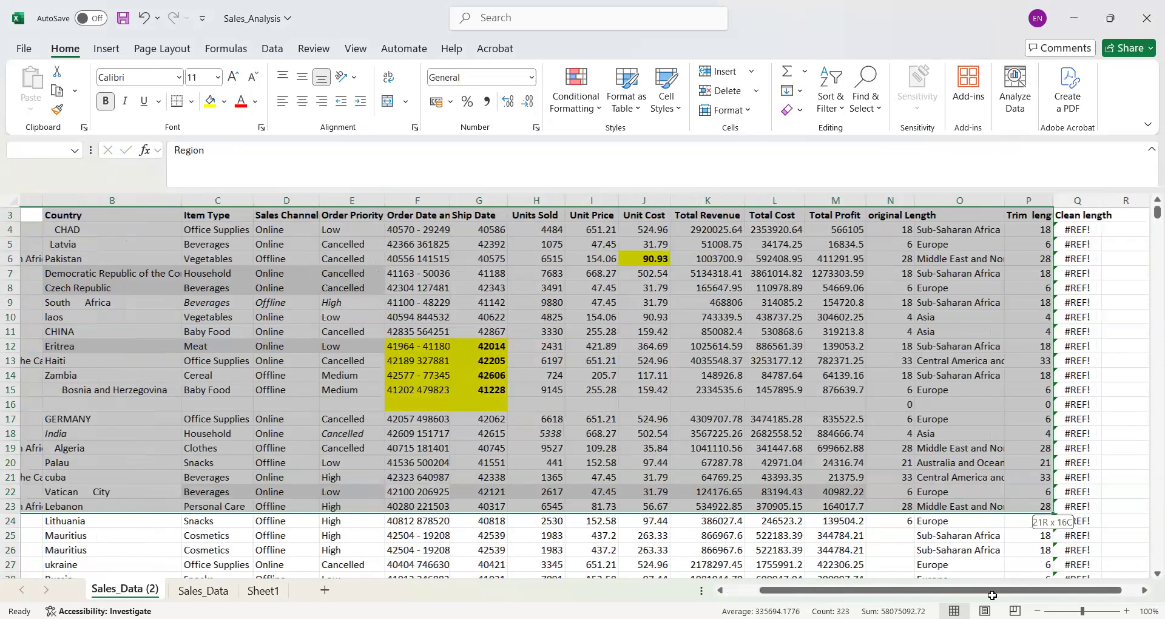
left_click_drag(795, 508, 812, 553)
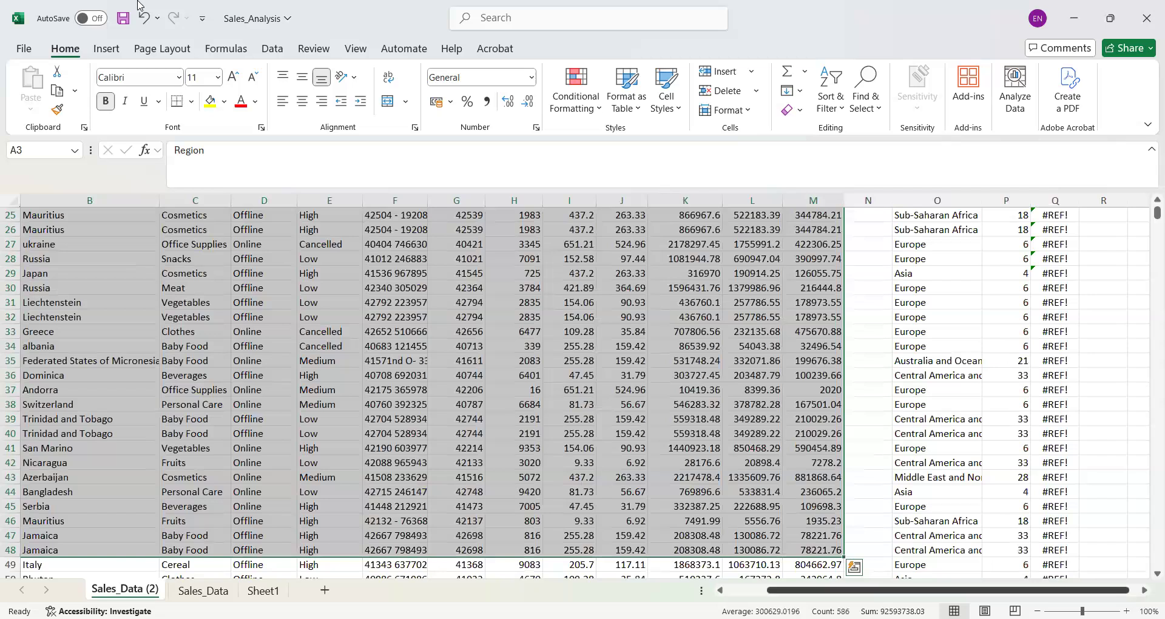
left_click(112, 45)
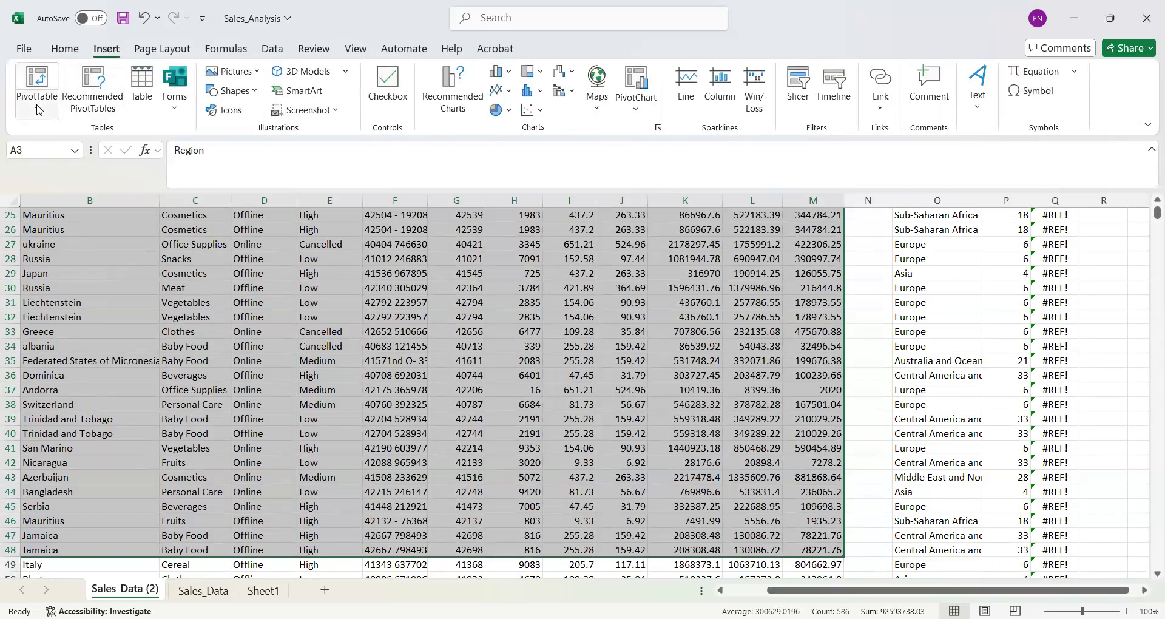
left_click(58, 118)
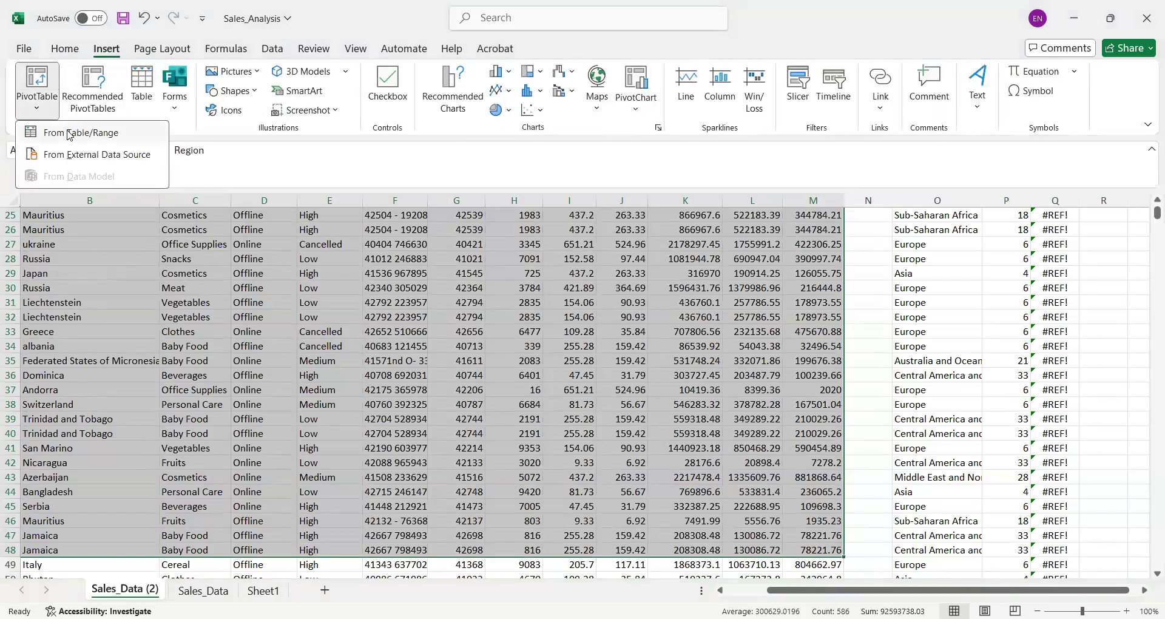
left_click(69, 134)
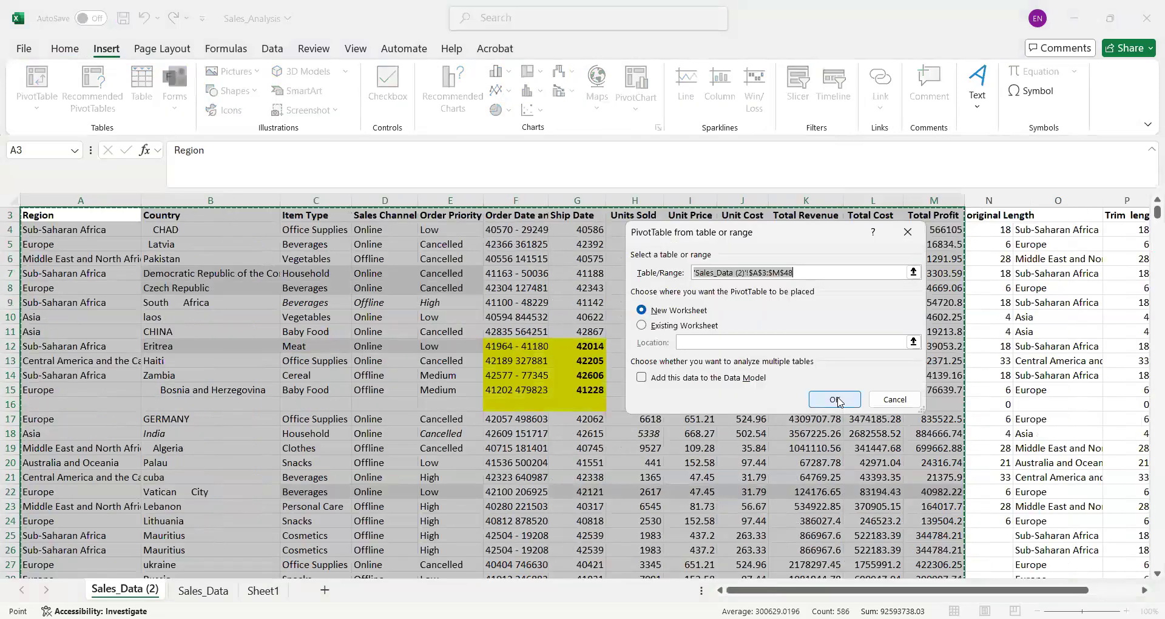
left_click(835, 399)
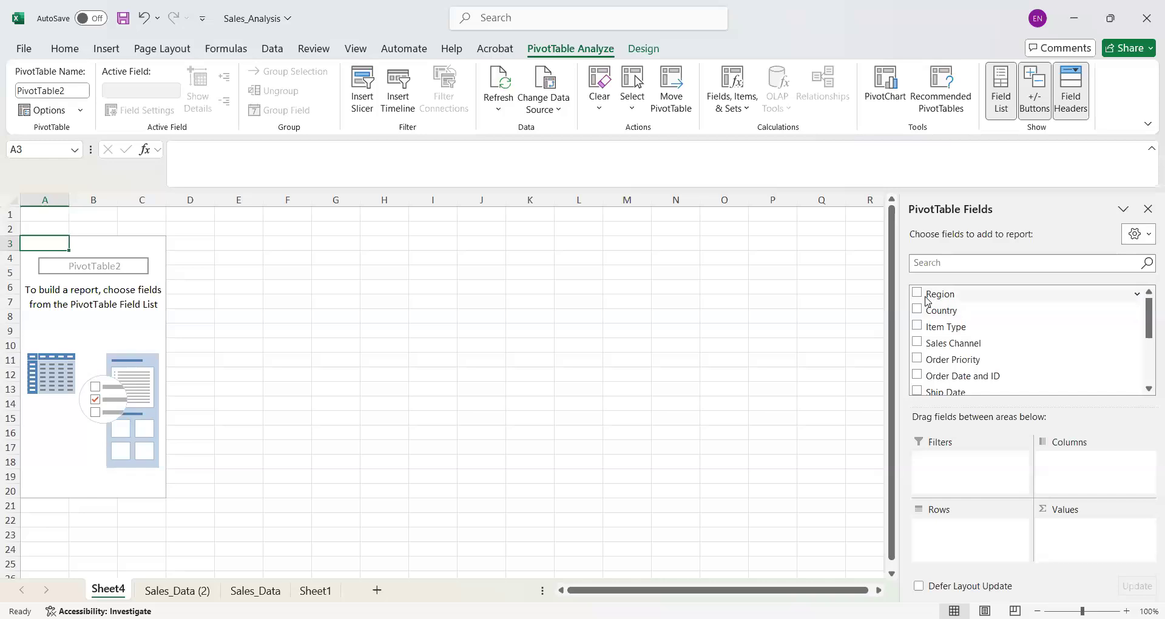
left_click(926, 297)
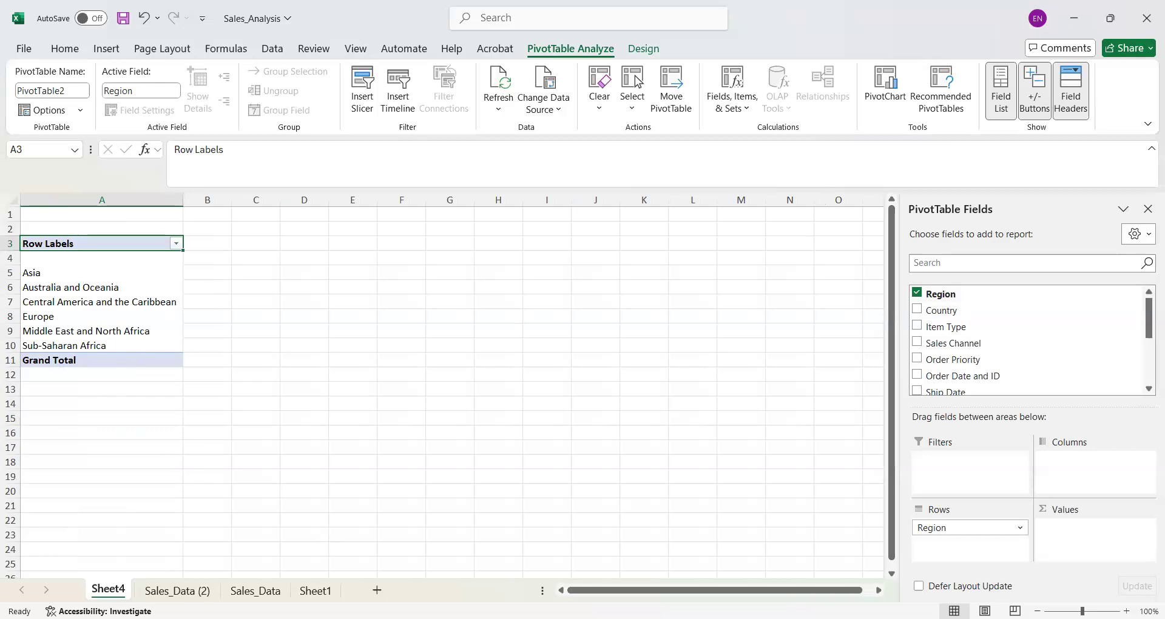
- Delete the PivotTable worksheet Sheet4
right_click(110, 594)
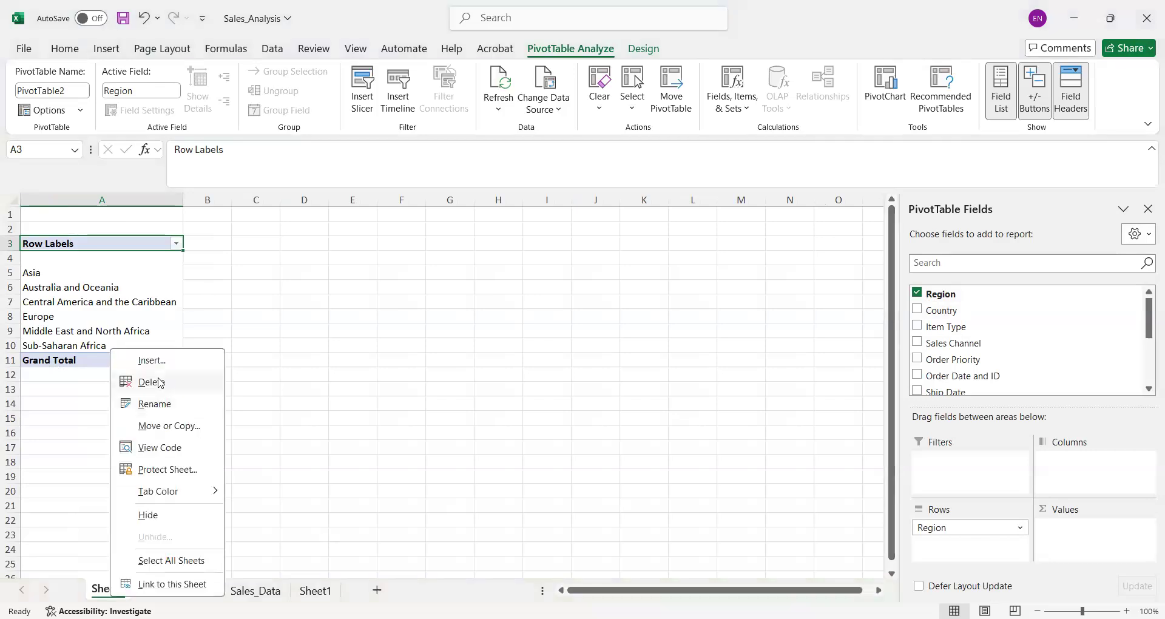
left_click(152, 382)
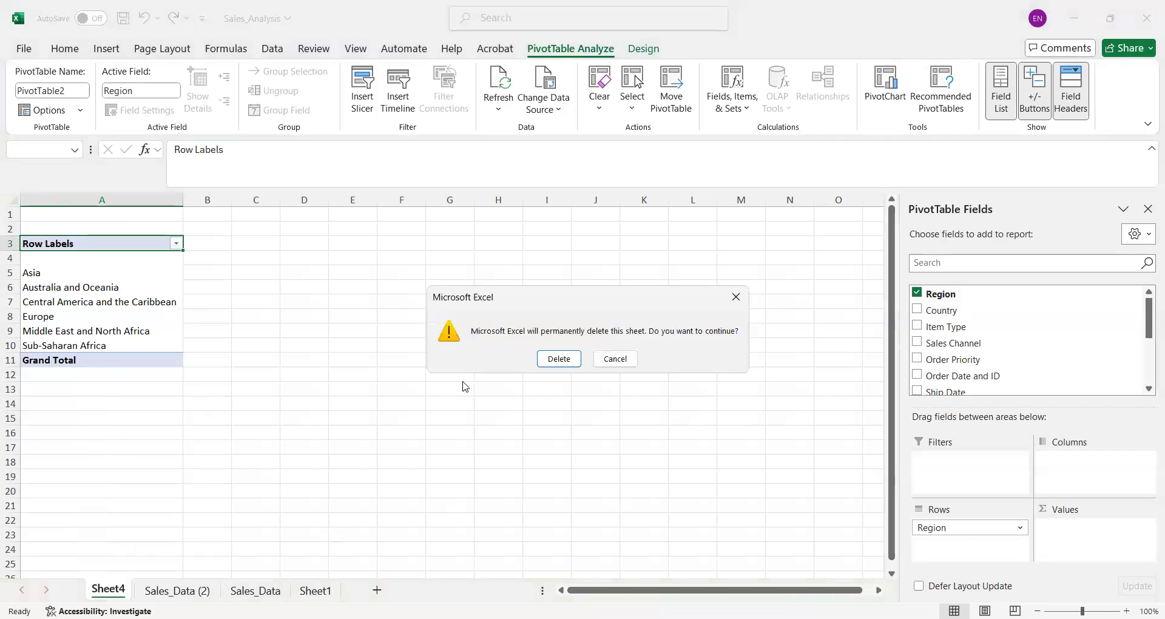
left_click(572, 362)
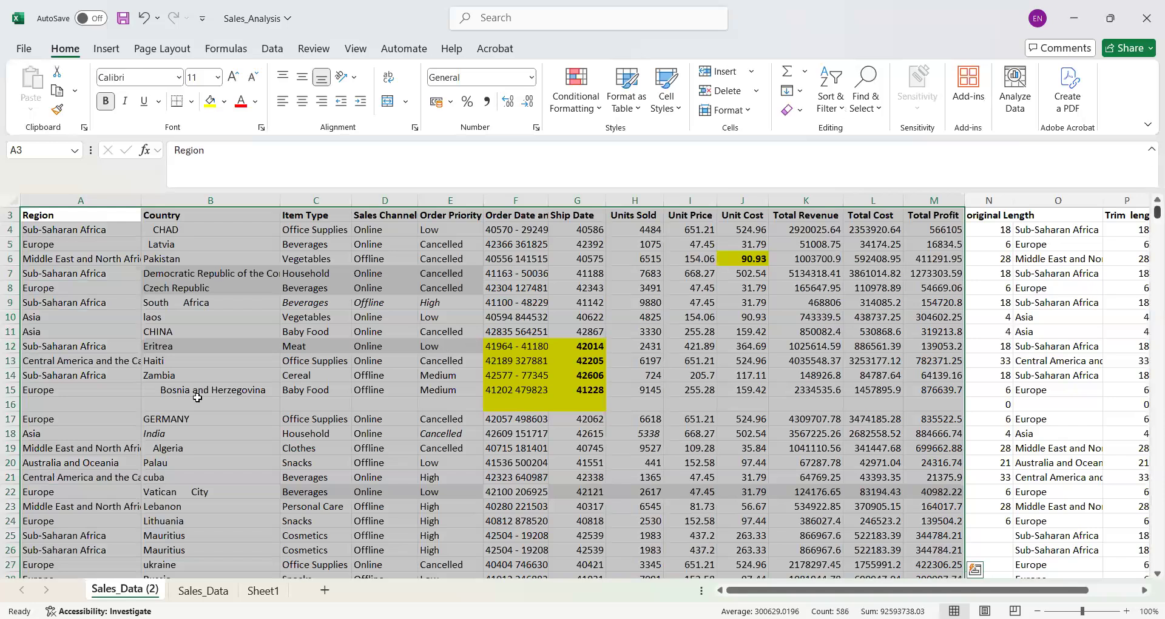
- Delete the original Length helper column N from the Sales_Data (2) sheet
scroll(192, 395, "up", 1)
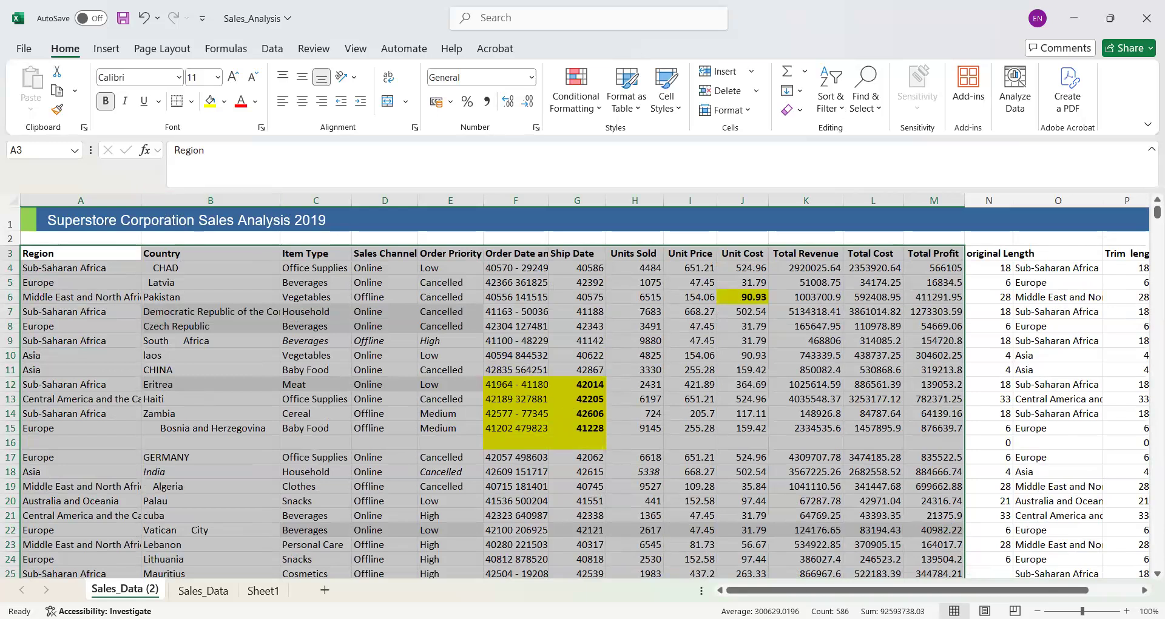
left_click_drag(937, 590, 988, 590)
left_click(852, 200)
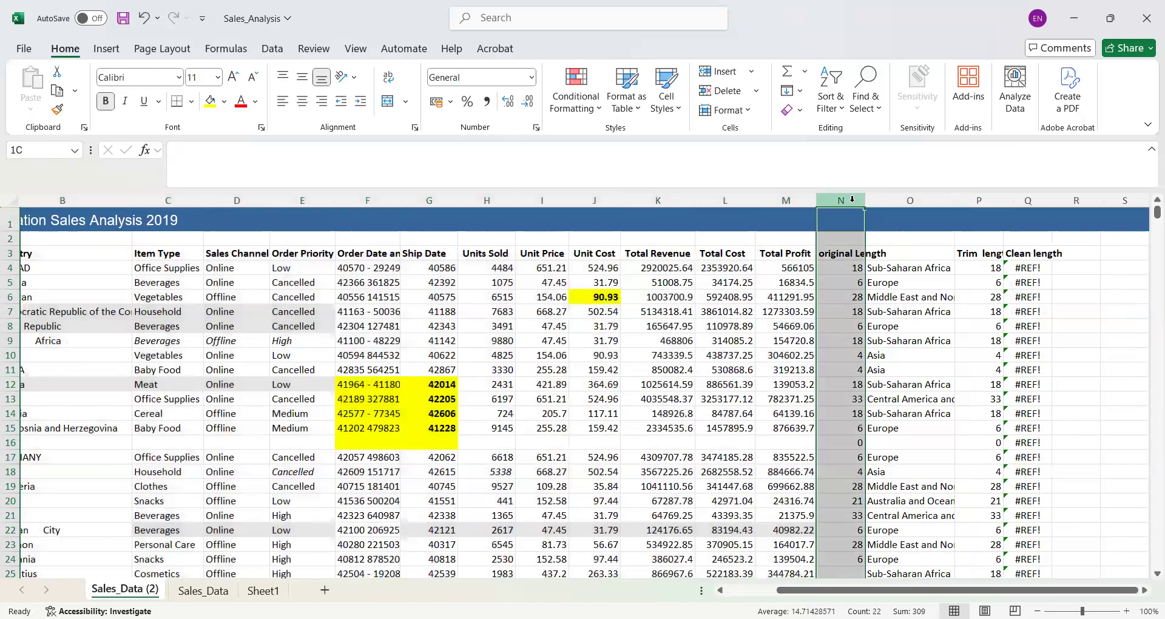
right_click(853, 203)
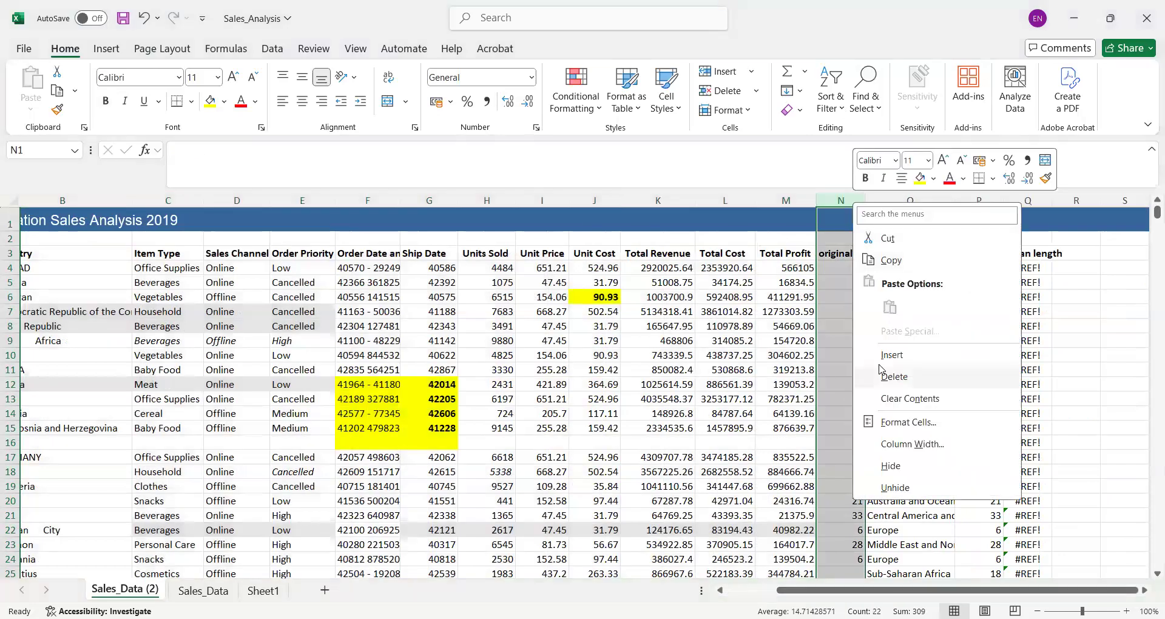
left_click(885, 376)
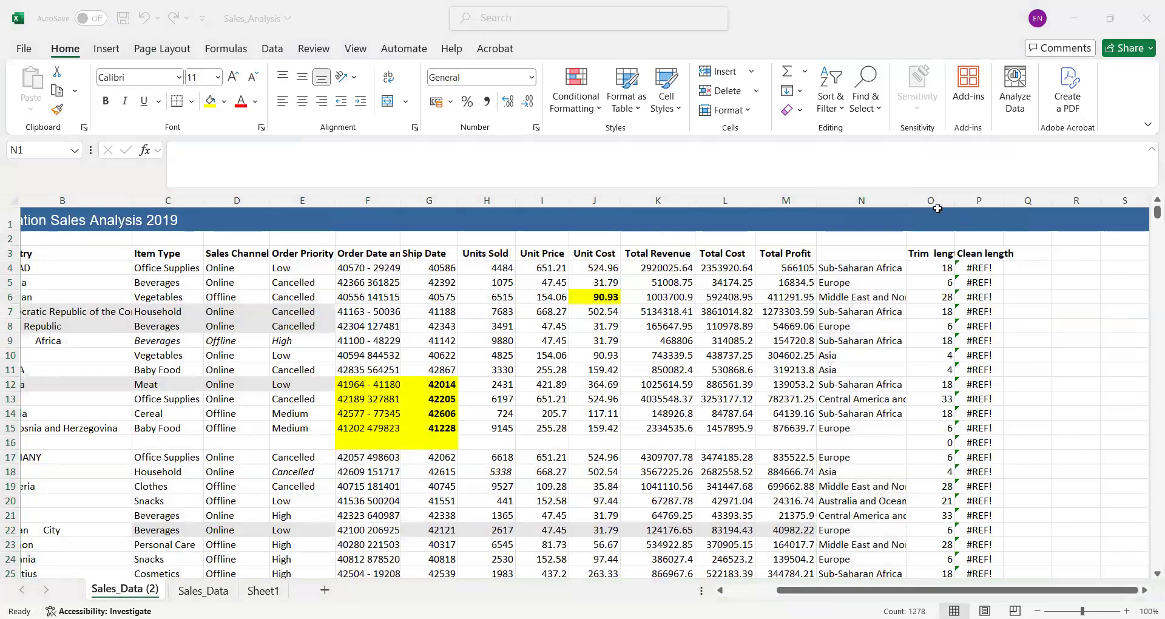
- Delete the Trim length and Clean length helper columns
left_click(856, 199)
left_click(938, 203)
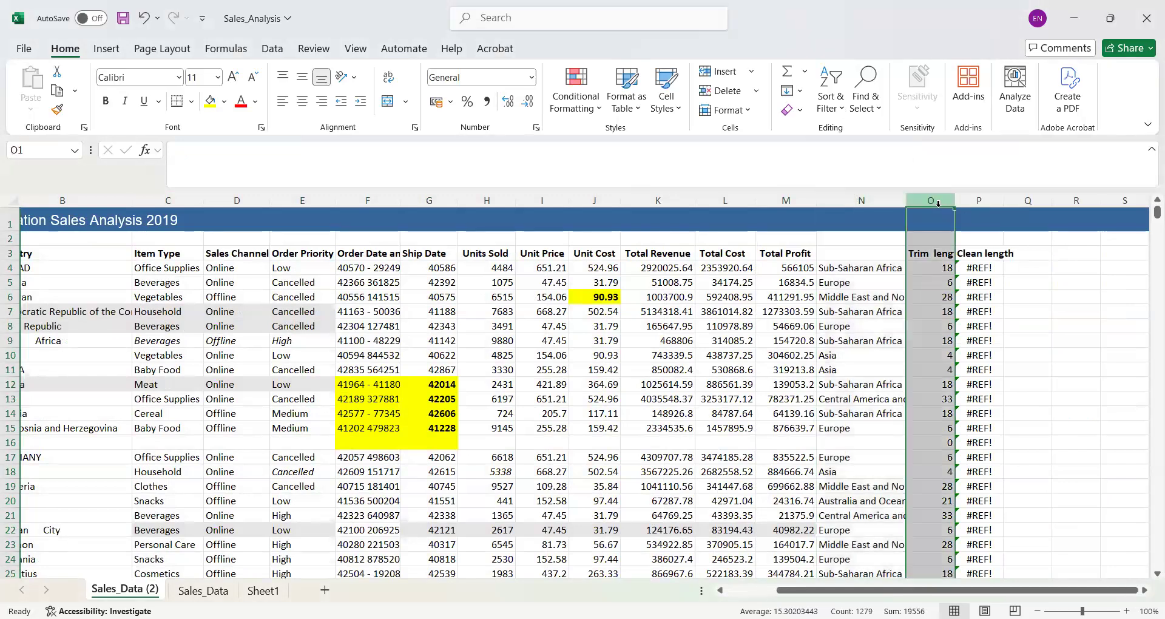
right_click(938, 204)
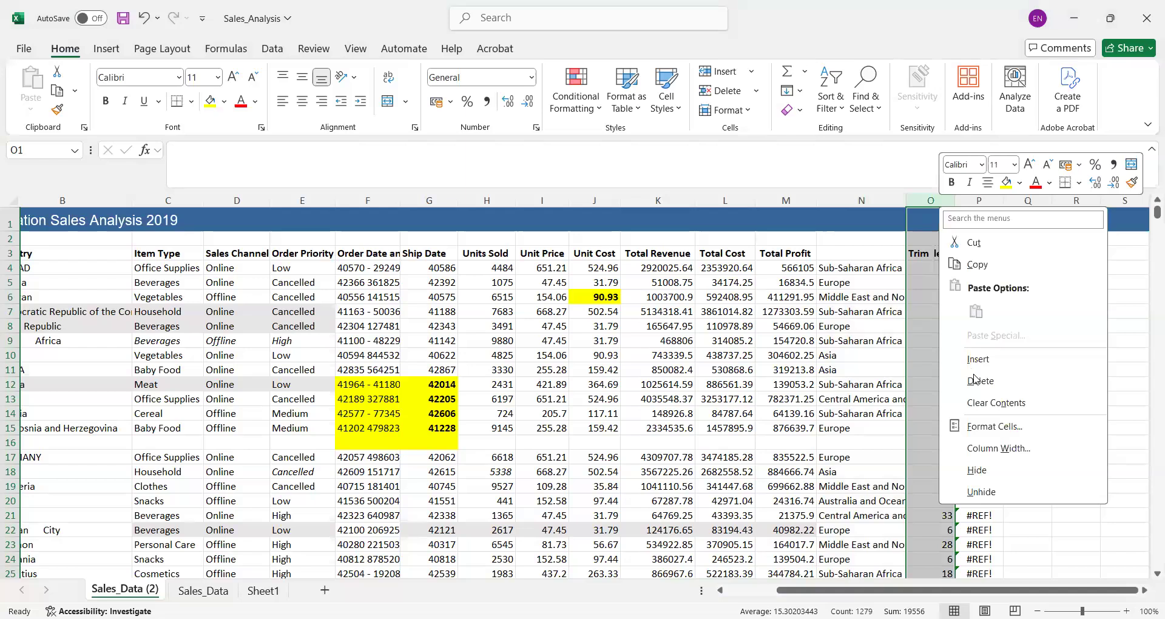
left_click(978, 382)
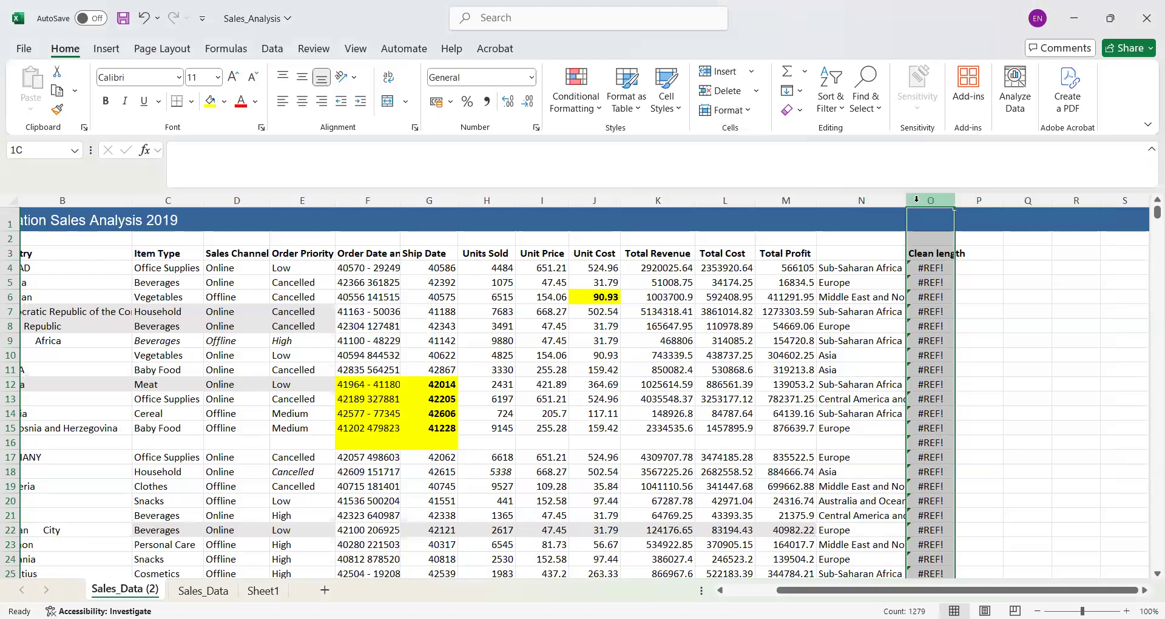
right_click(917, 200)
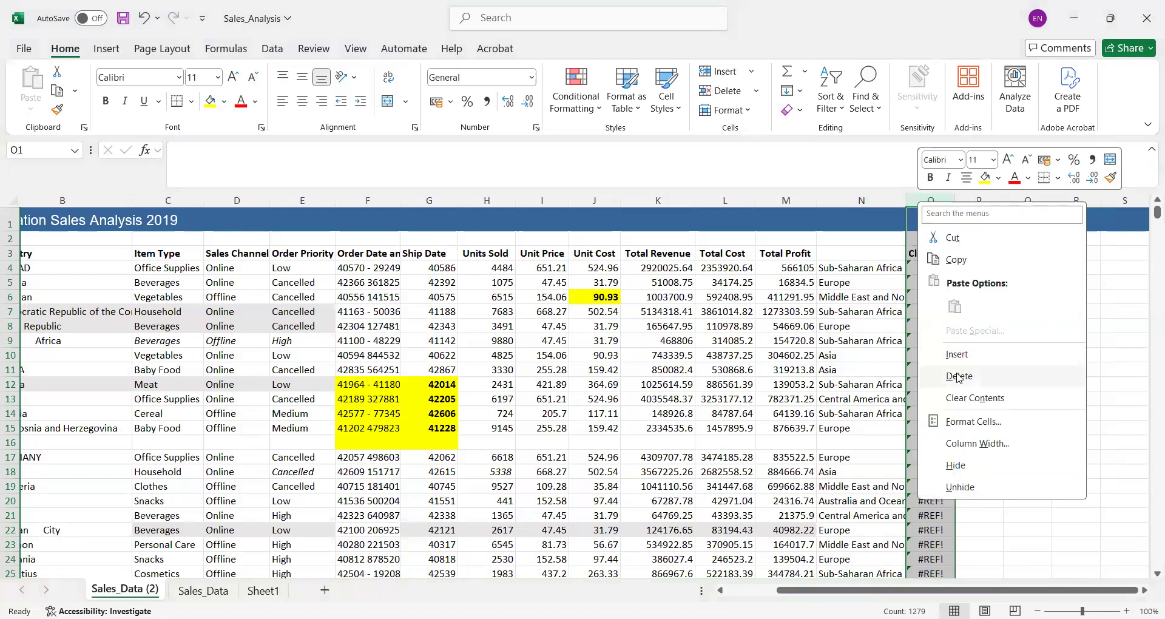
left_click(958, 376)
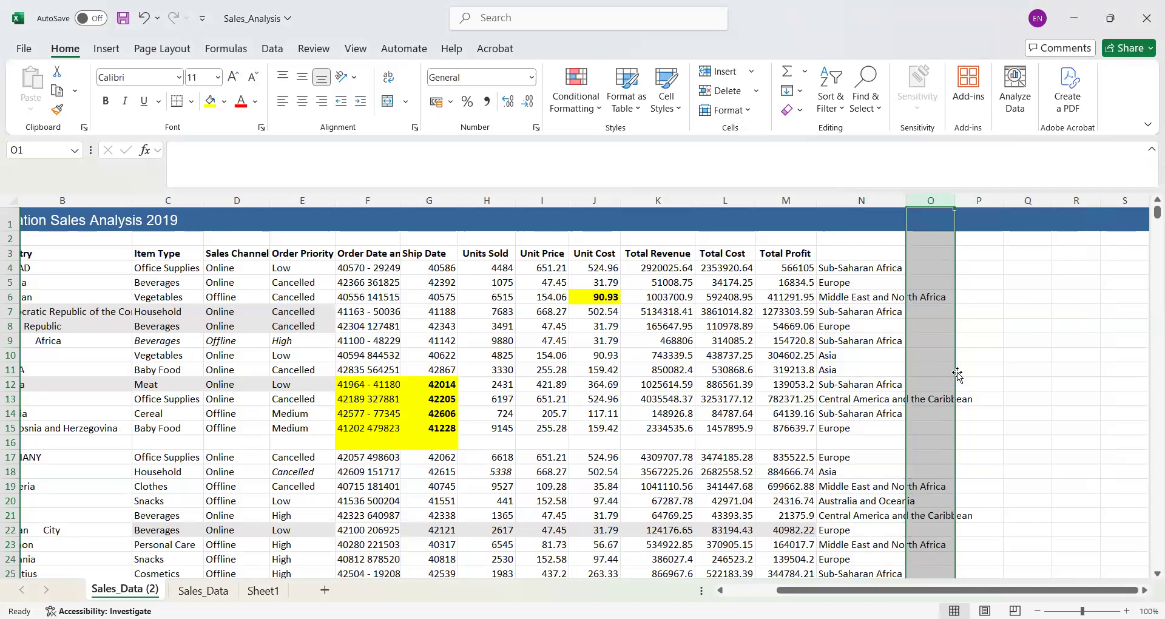
- Delete the remaining unlabelled helper column N that holds the trimmed region names
left_click(853, 202)
right_click(852, 203)
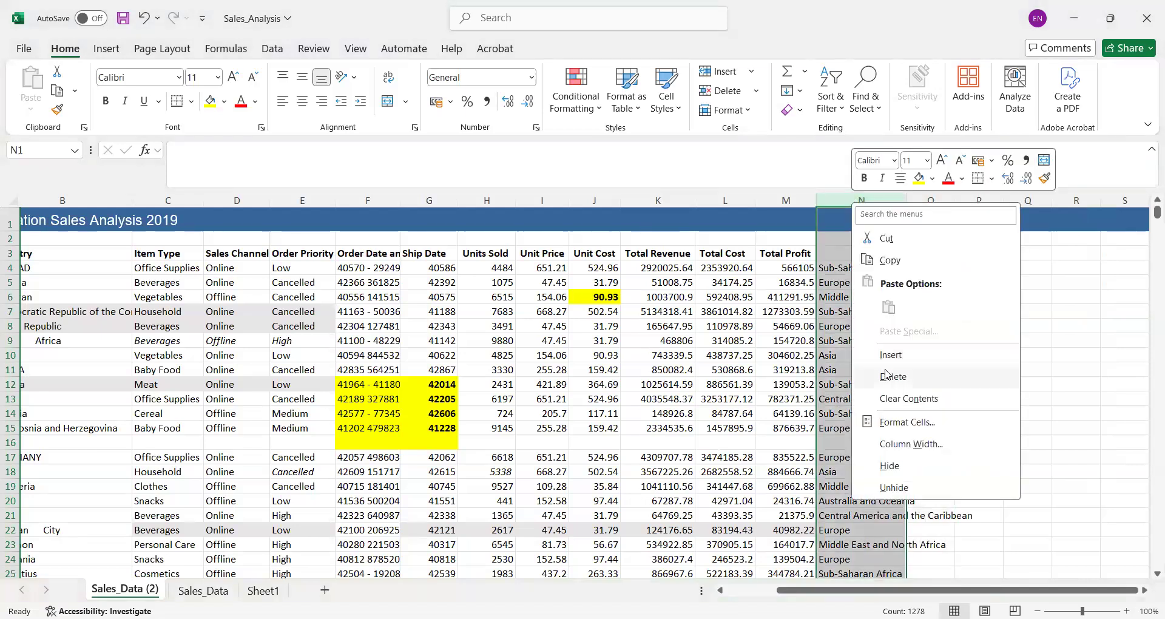
left_click(886, 376)
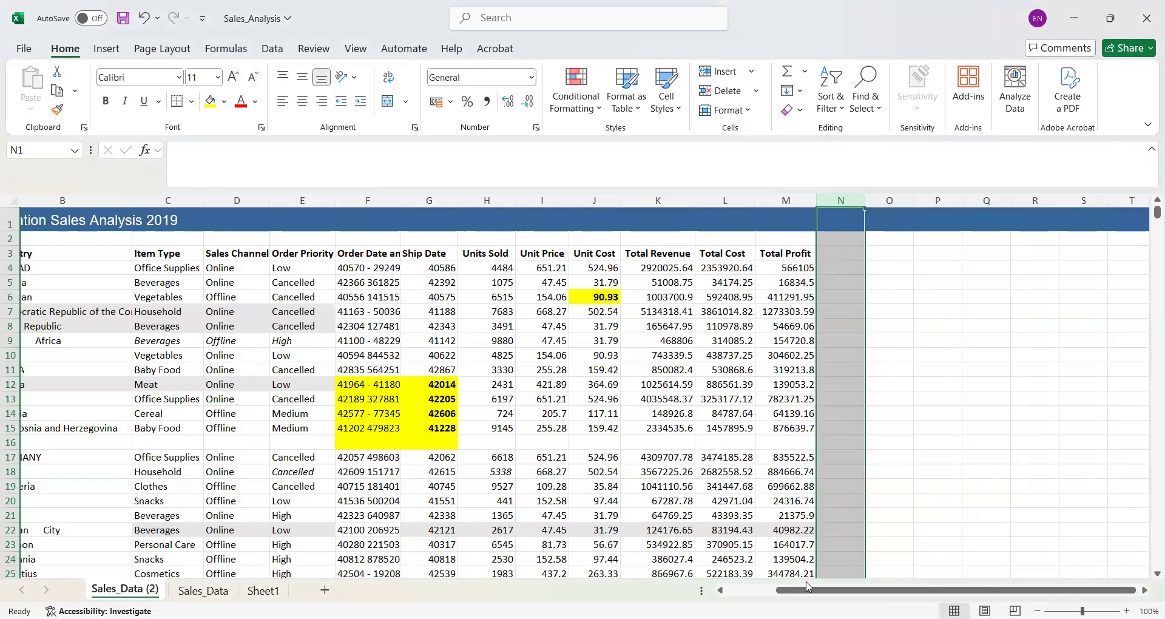
- Enter the header Clean country in N3, beside the Total Profit column
left_click_drag(783, 590, 732, 596)
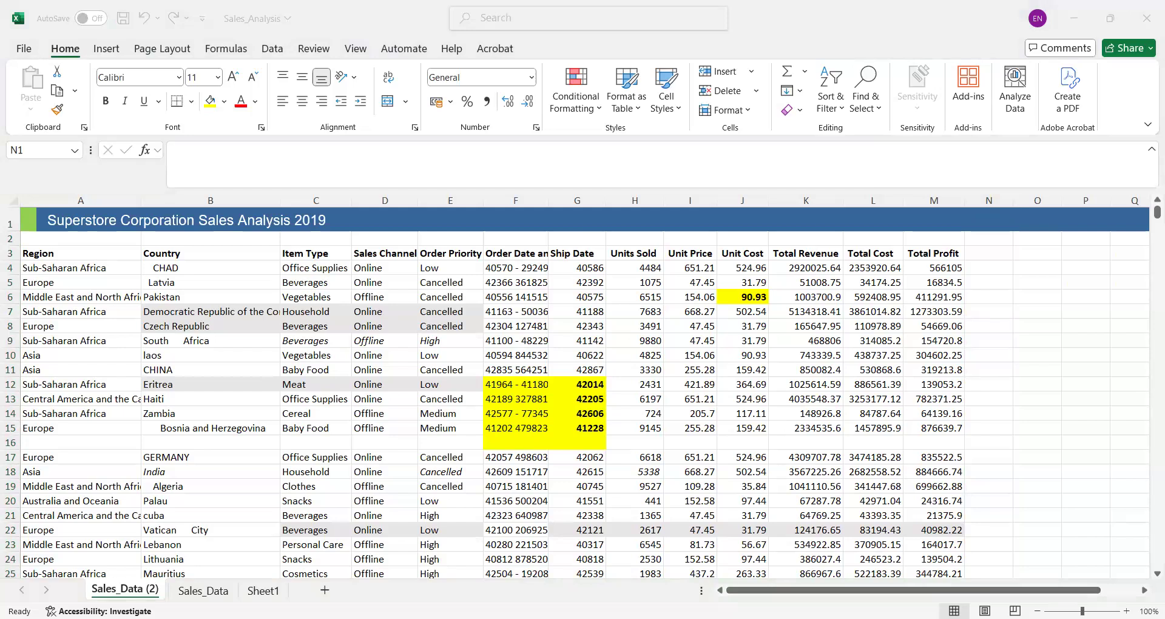
left_click(719, 122)
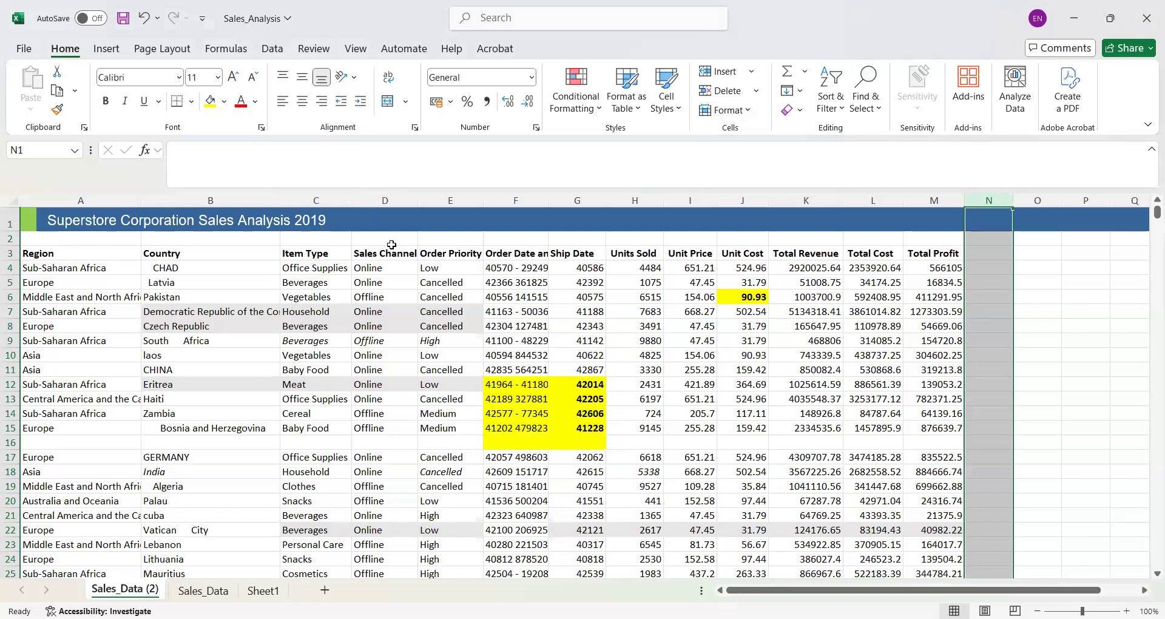
left_click(985, 256)
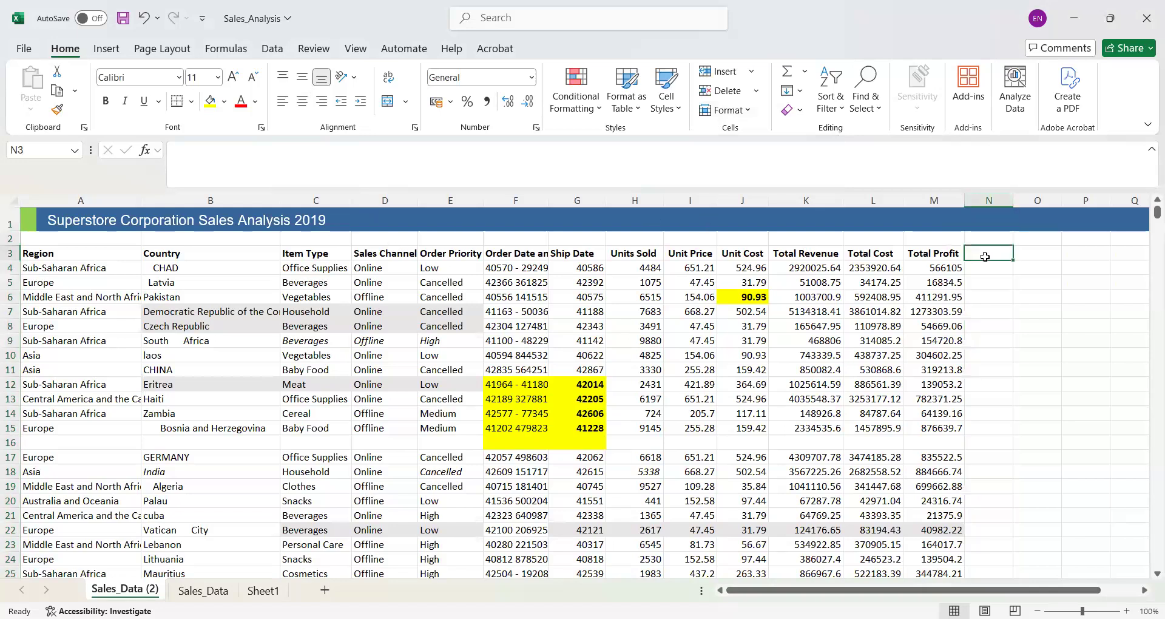
type("Clean country")
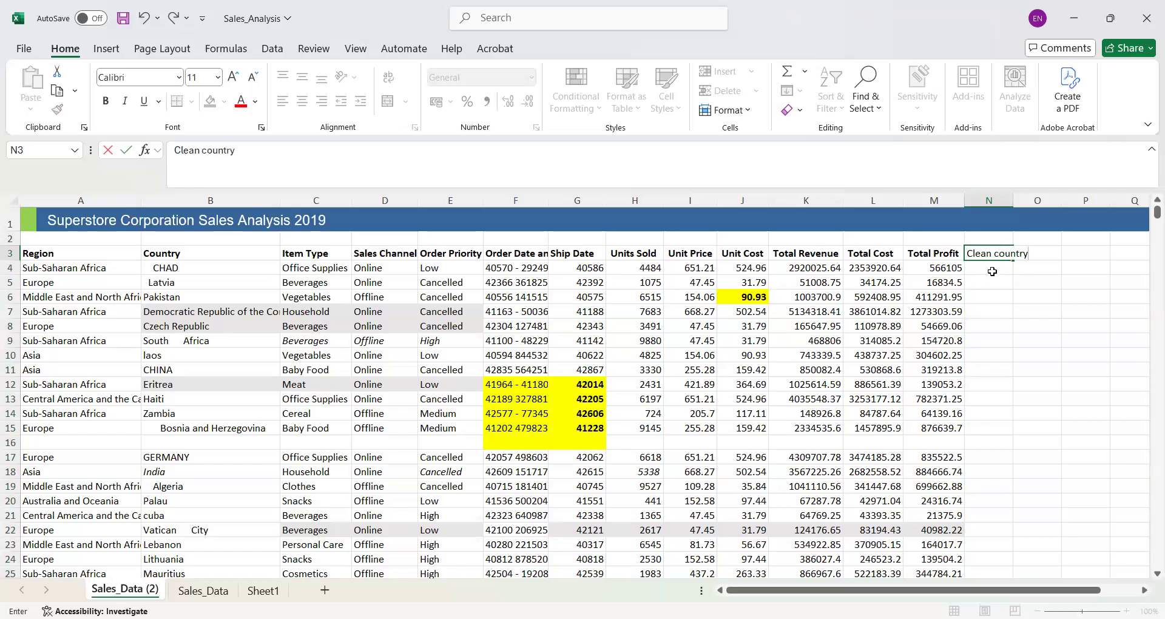
left_click(992, 272)
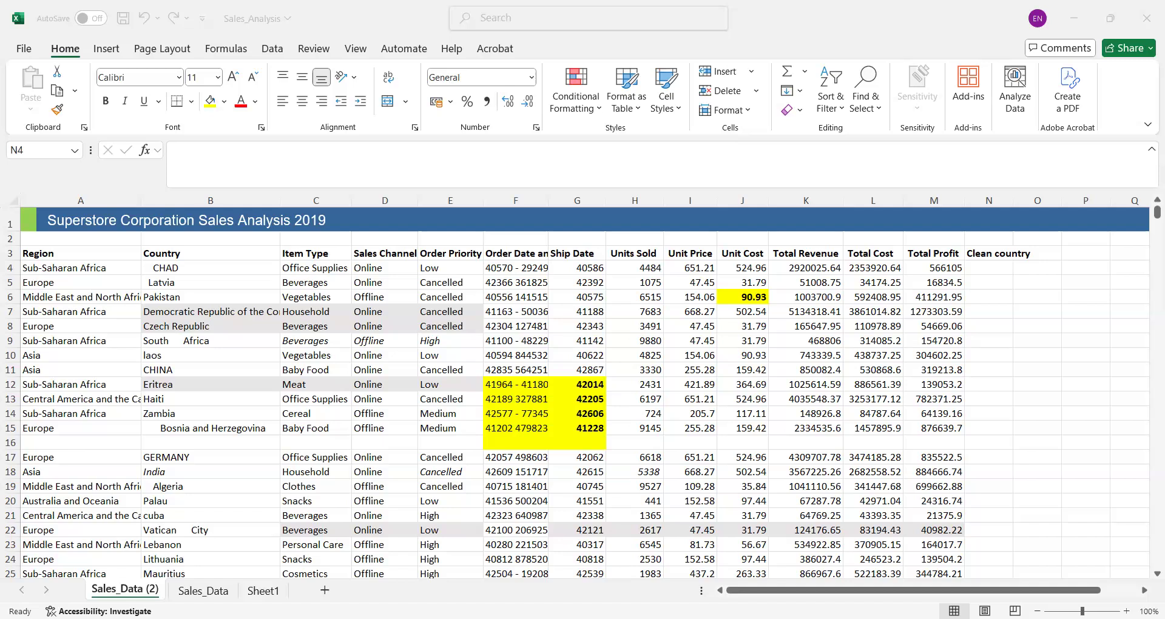
- Enter =TRIM(CLEAN(PROPER(B4))) in N4 and fill the formula down the Clean country column
left_click(948, 353)
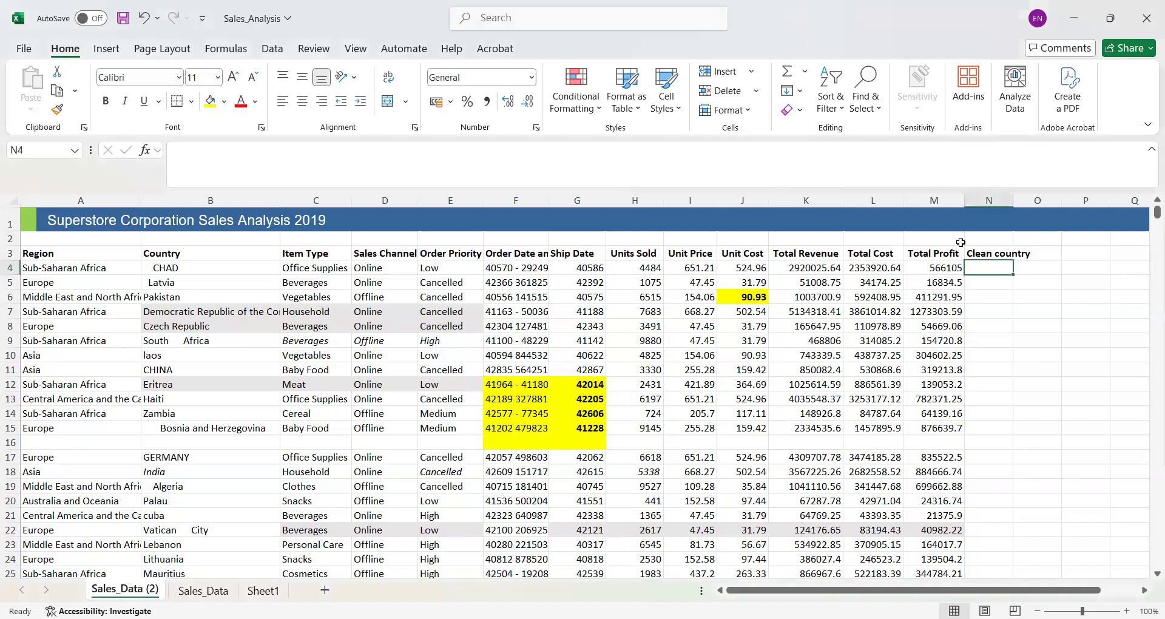
double_click(986, 268)
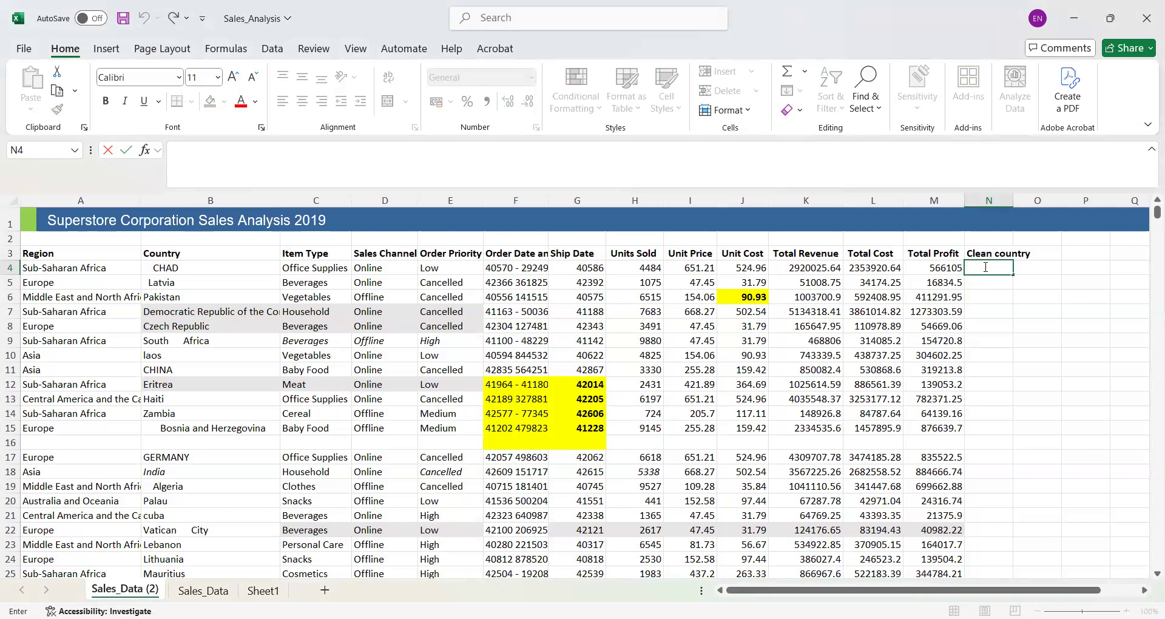
type("=")
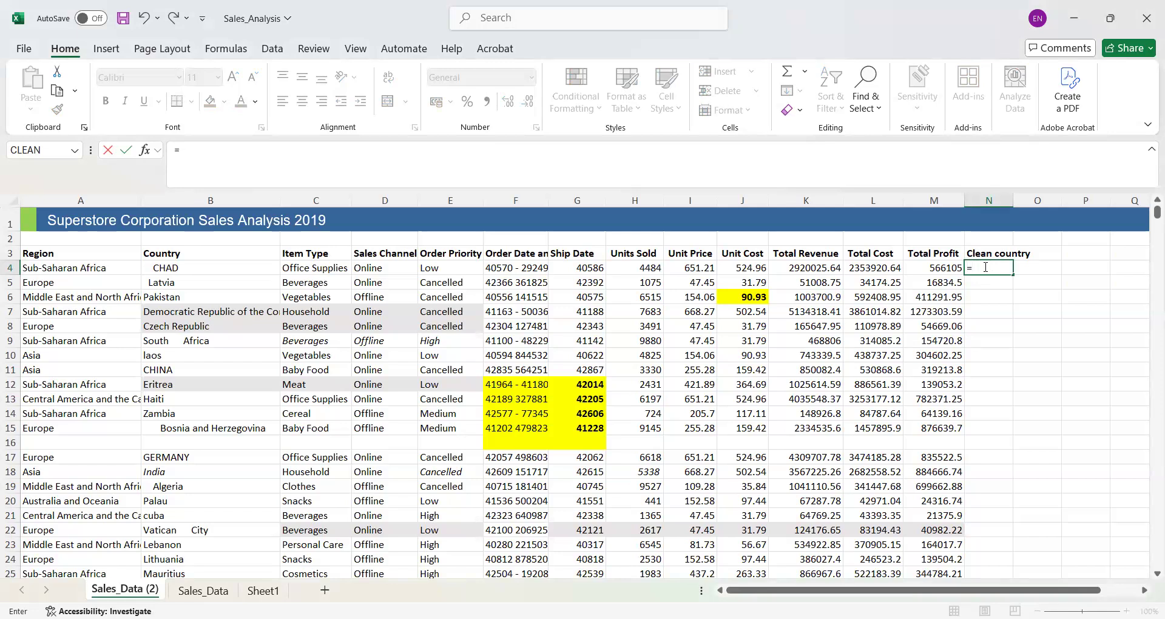
type("trim")
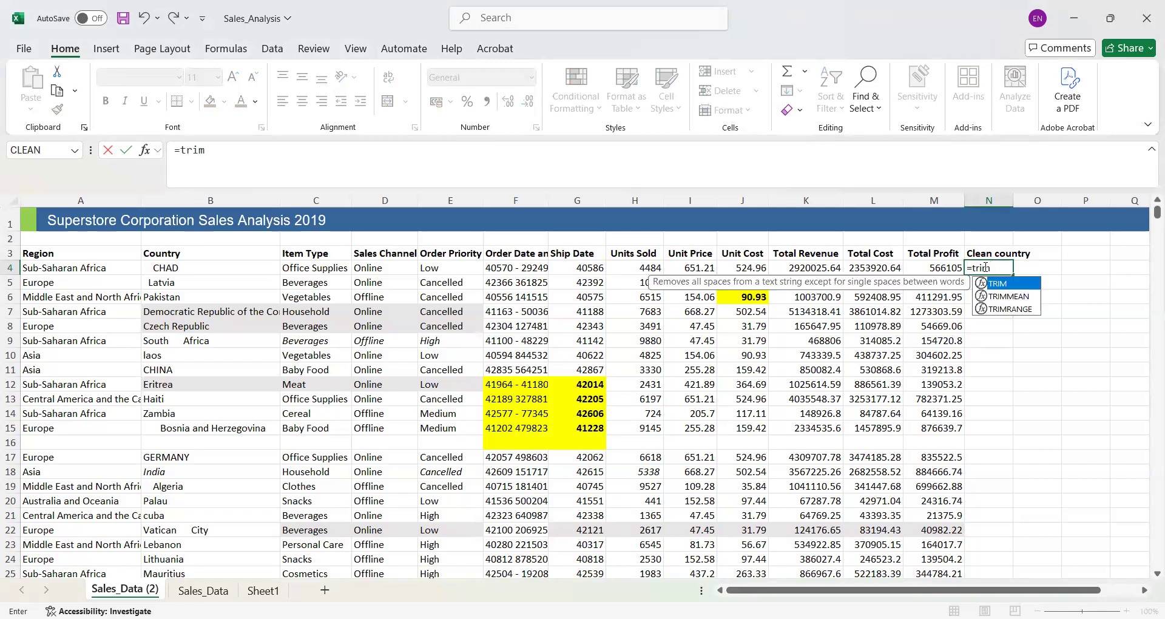
type("(")
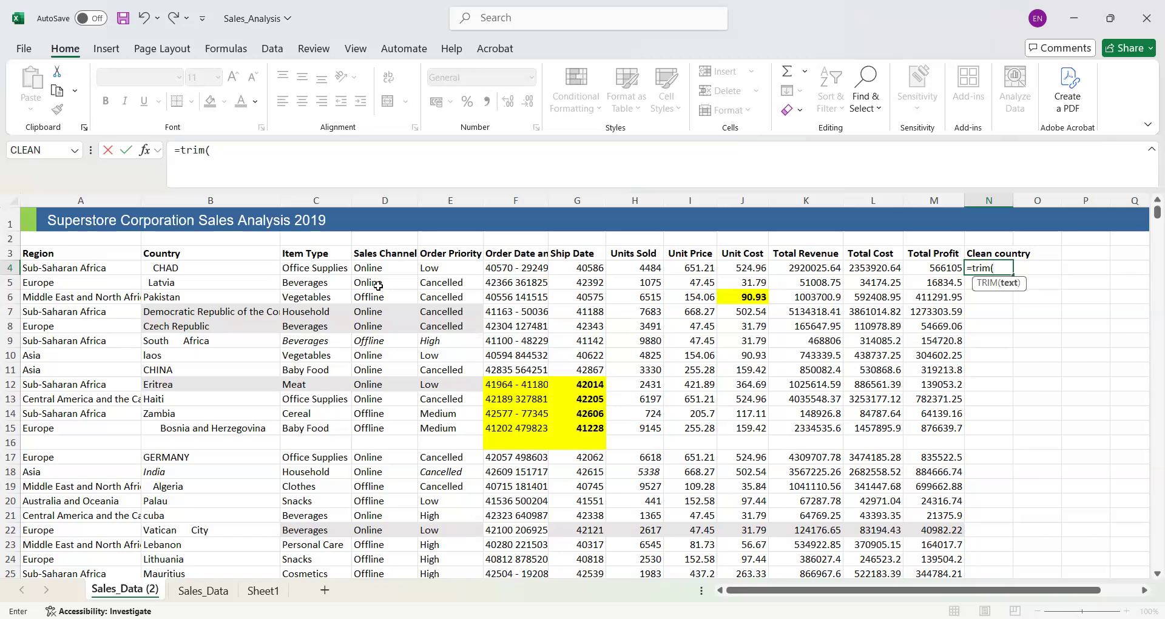
type("Clean")
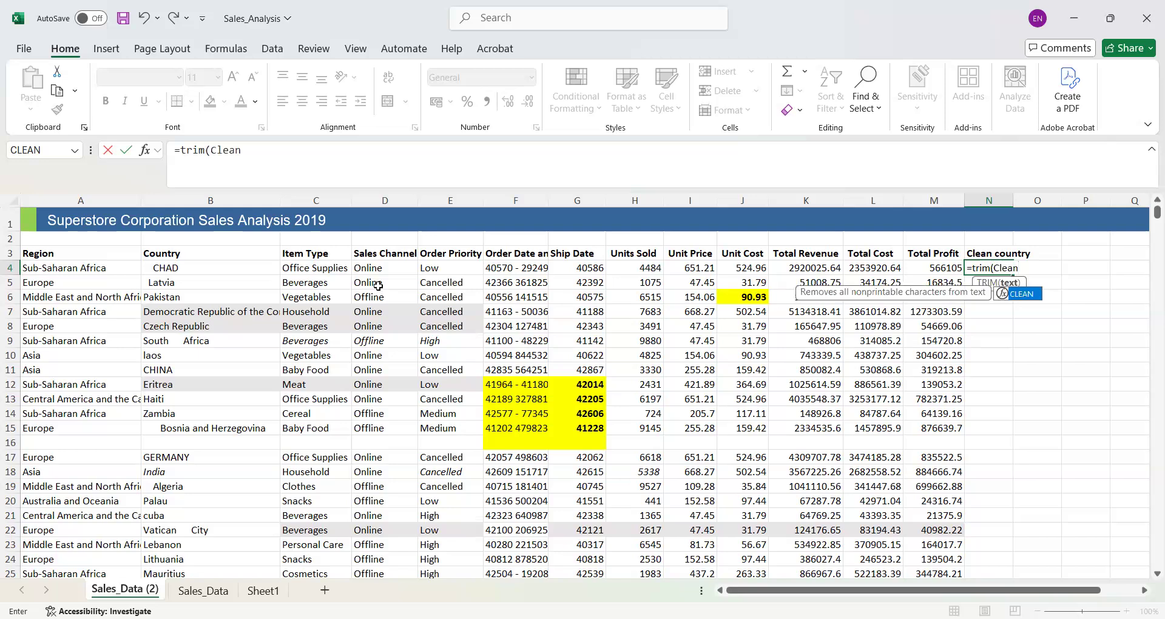
type("(")
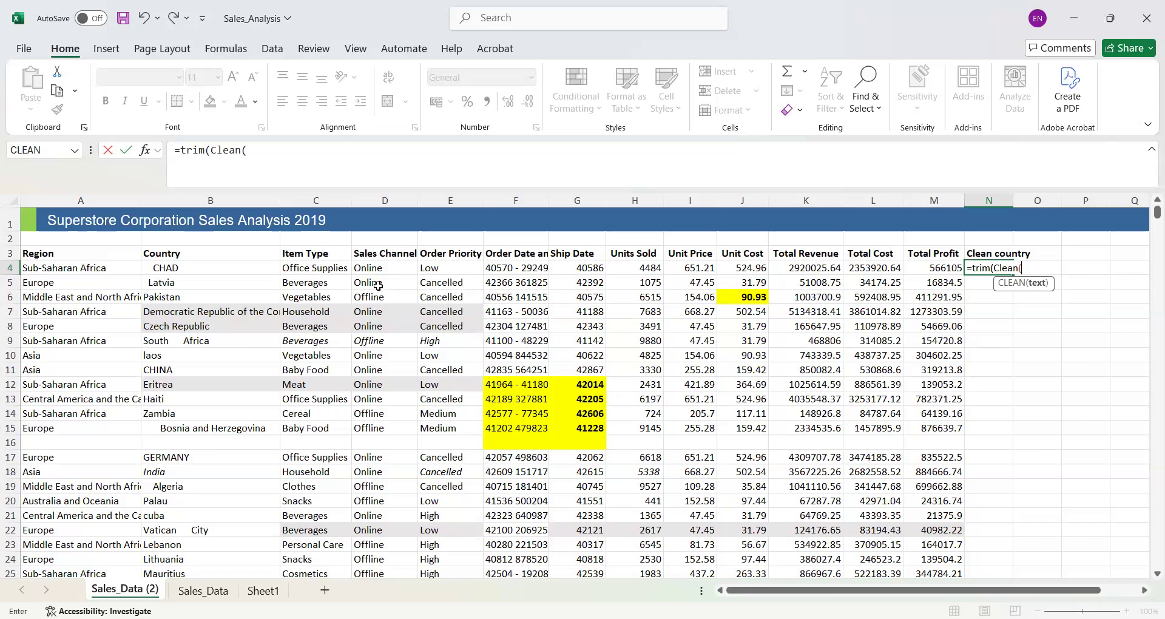
type("Proper")
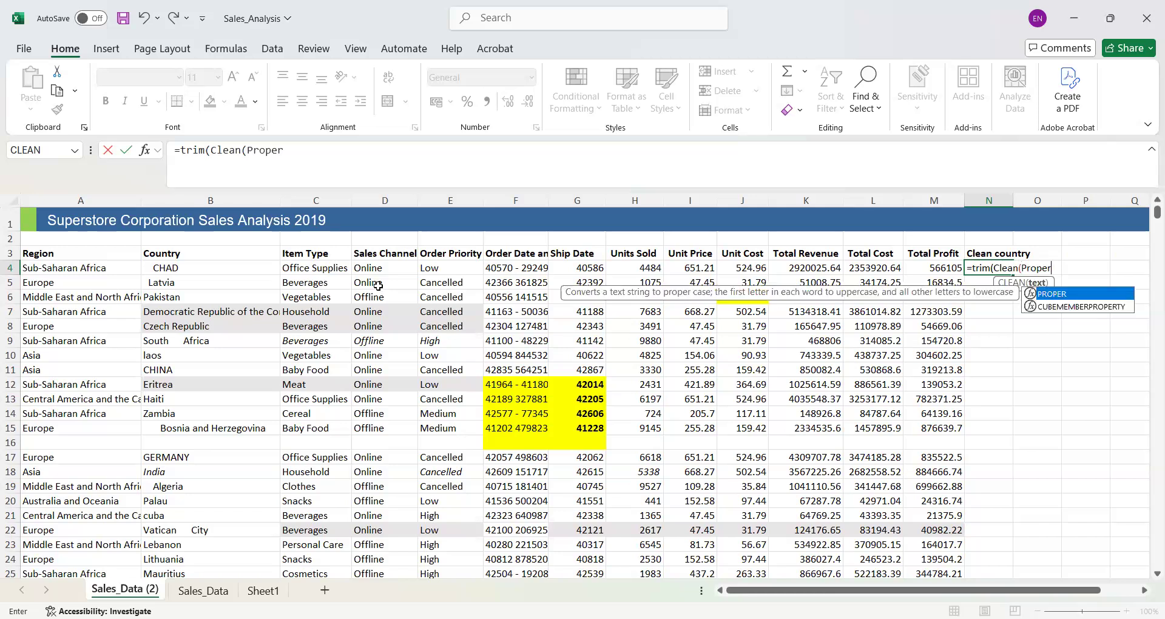
type("(")
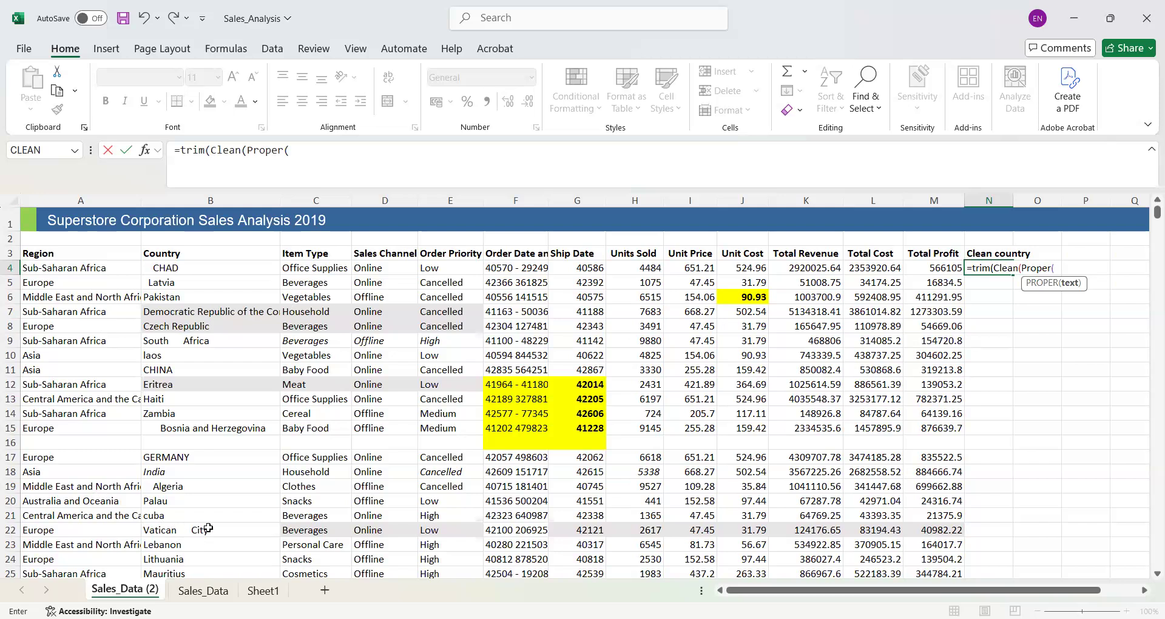
left_click(195, 526)
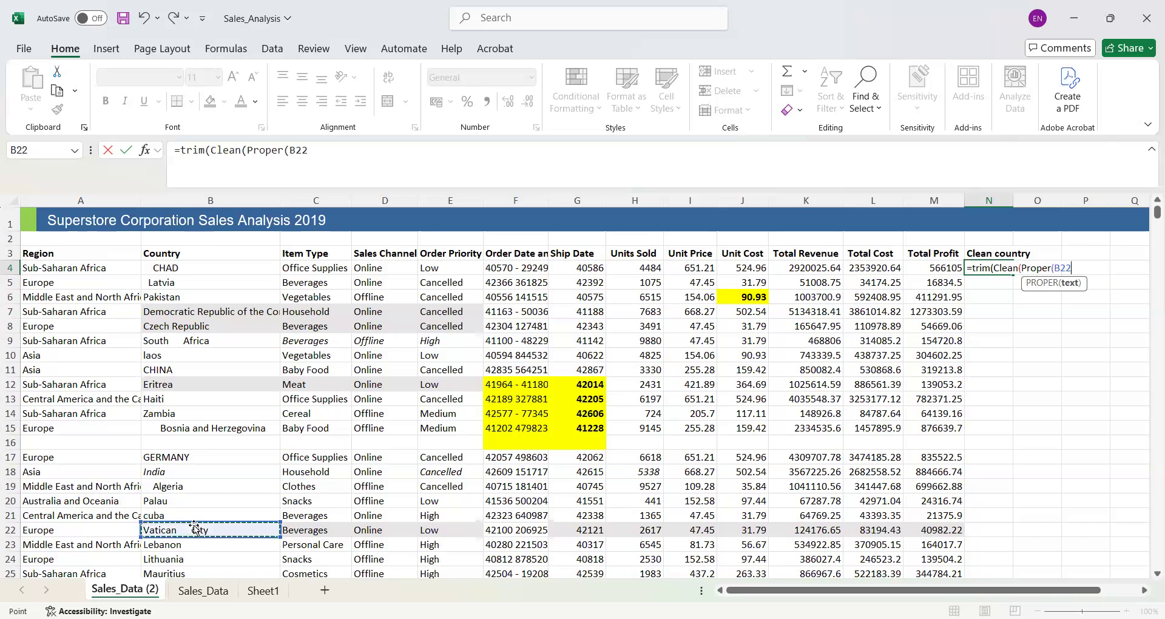
left_click(202, 270)
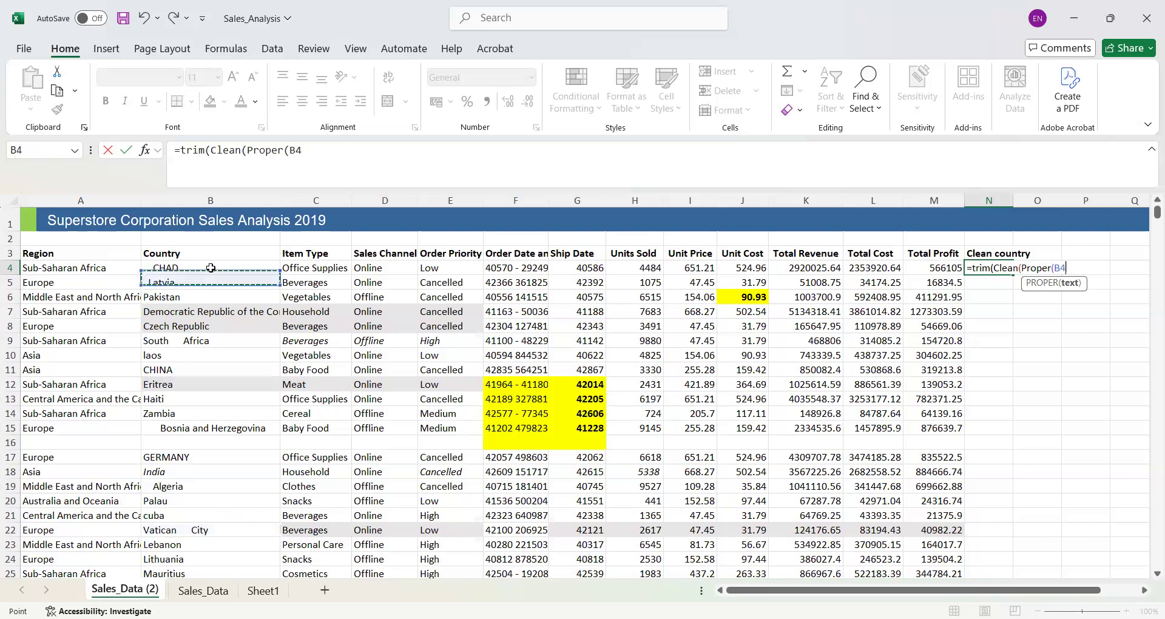
left_click(330, 155)
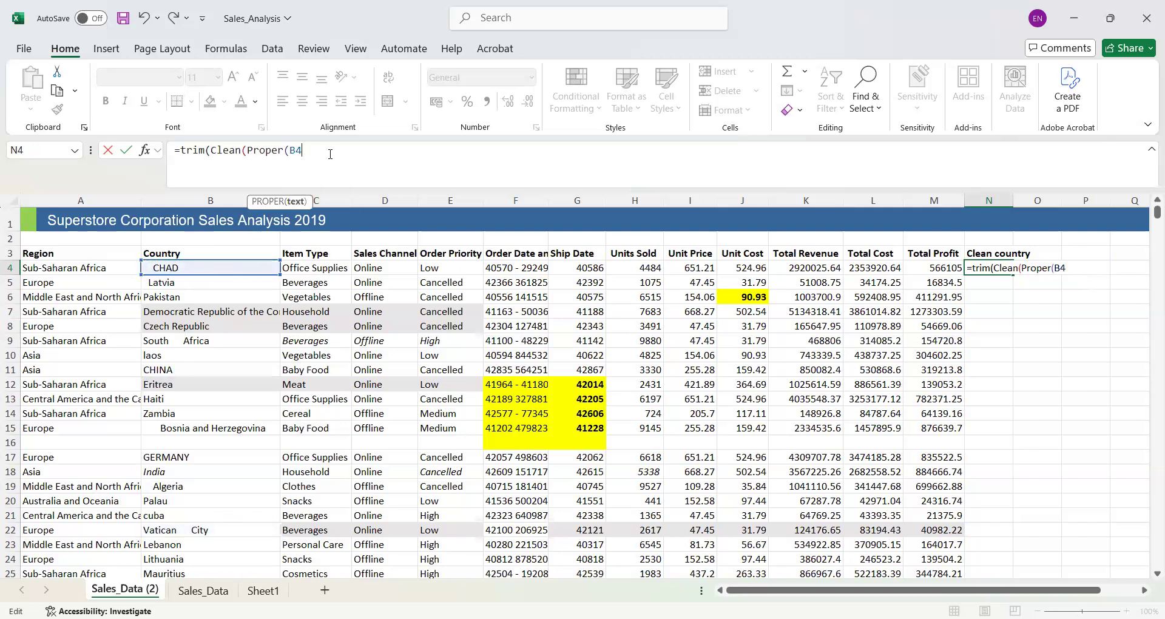
type(")))")
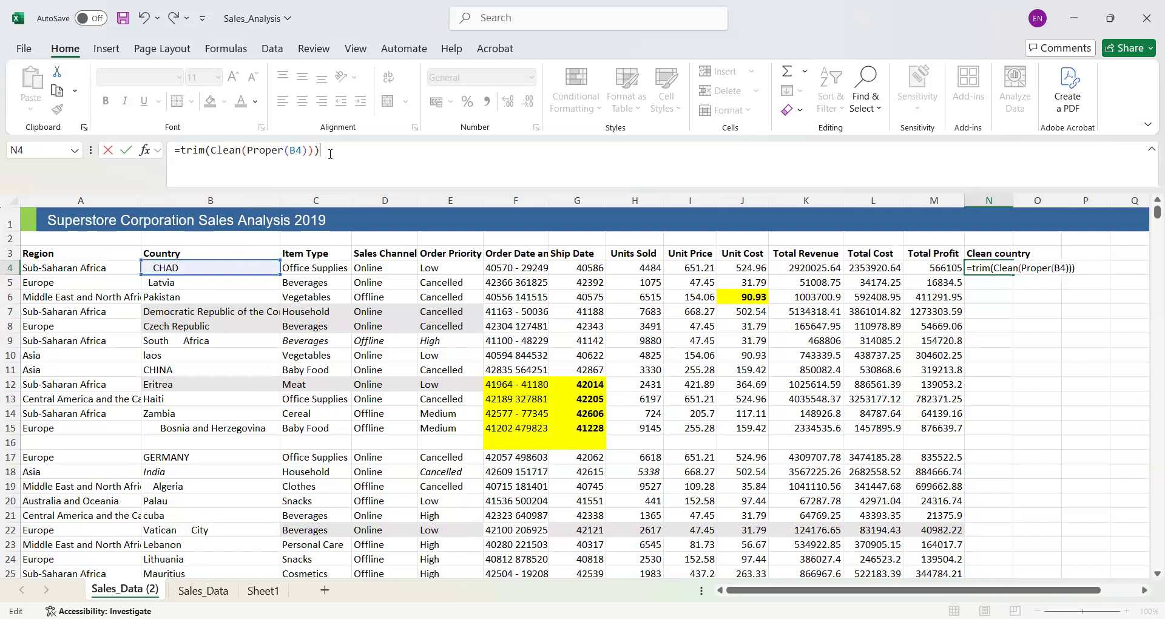
key("Return")
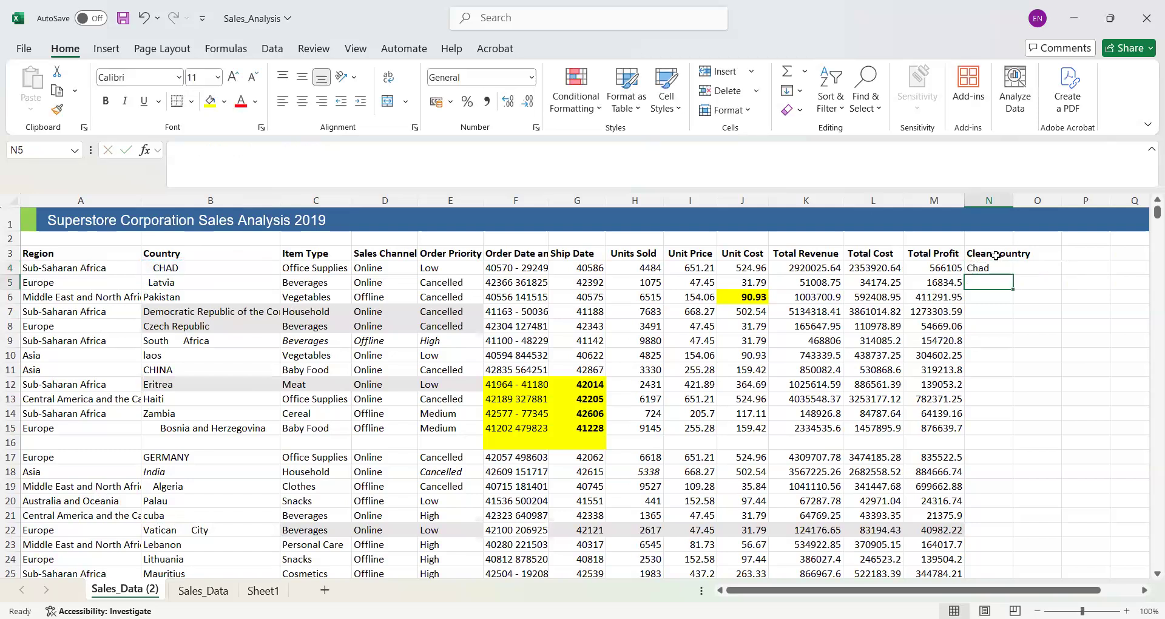
left_click(983, 267)
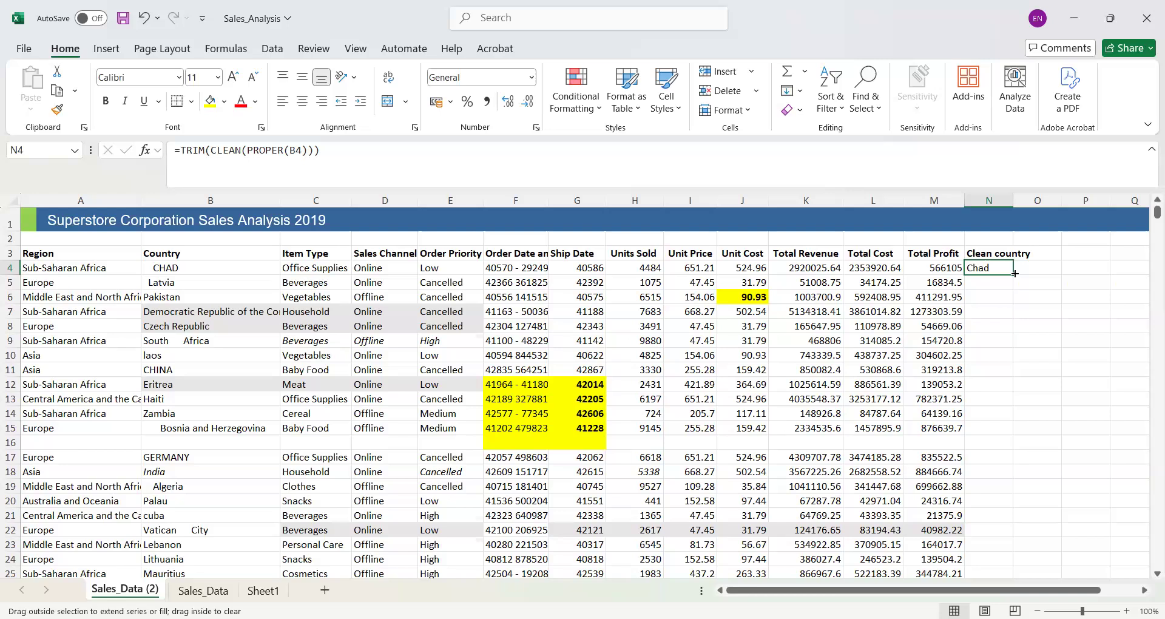
double_click(1015, 273)
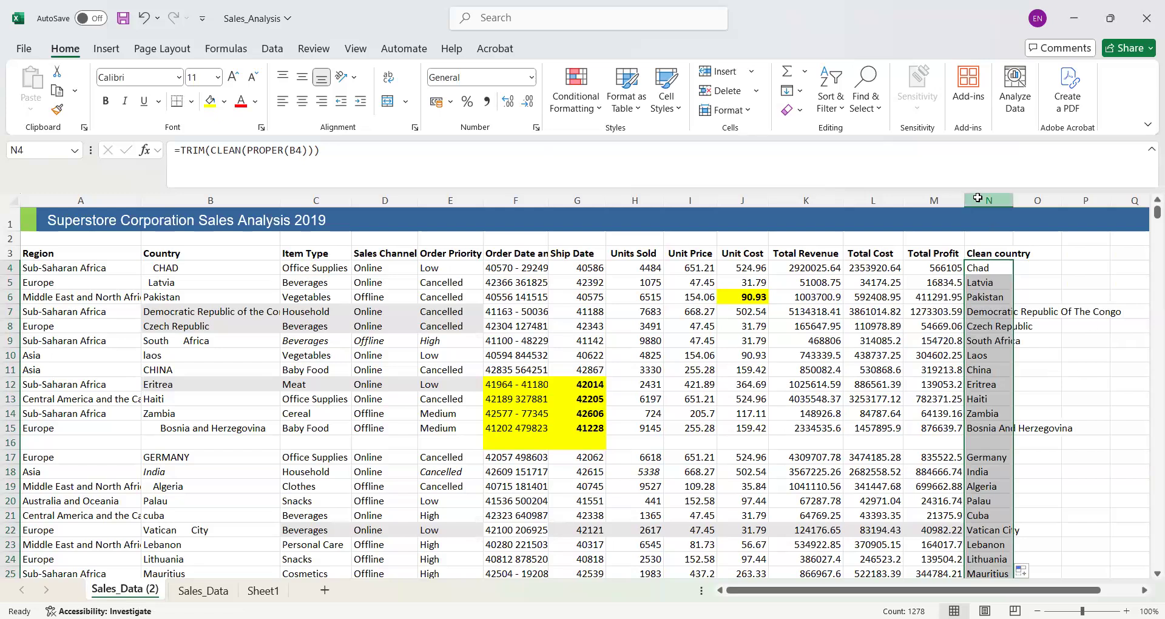
- Copy the Clean country column N and paste it as values over the Country column B
left_click(978, 194)
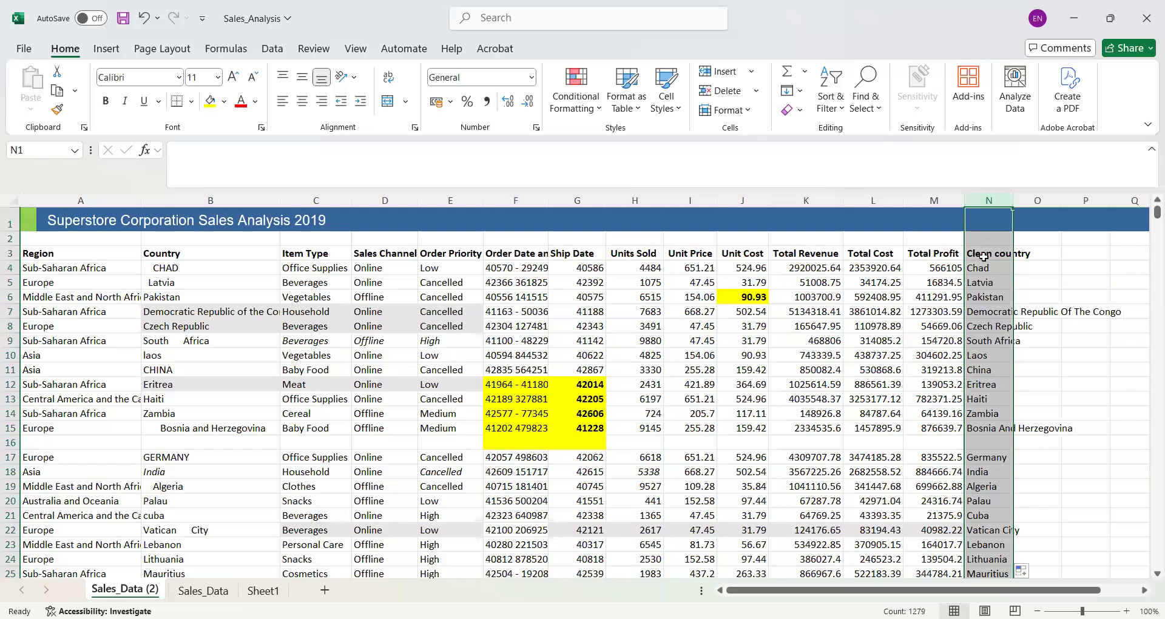
right_click(984, 256)
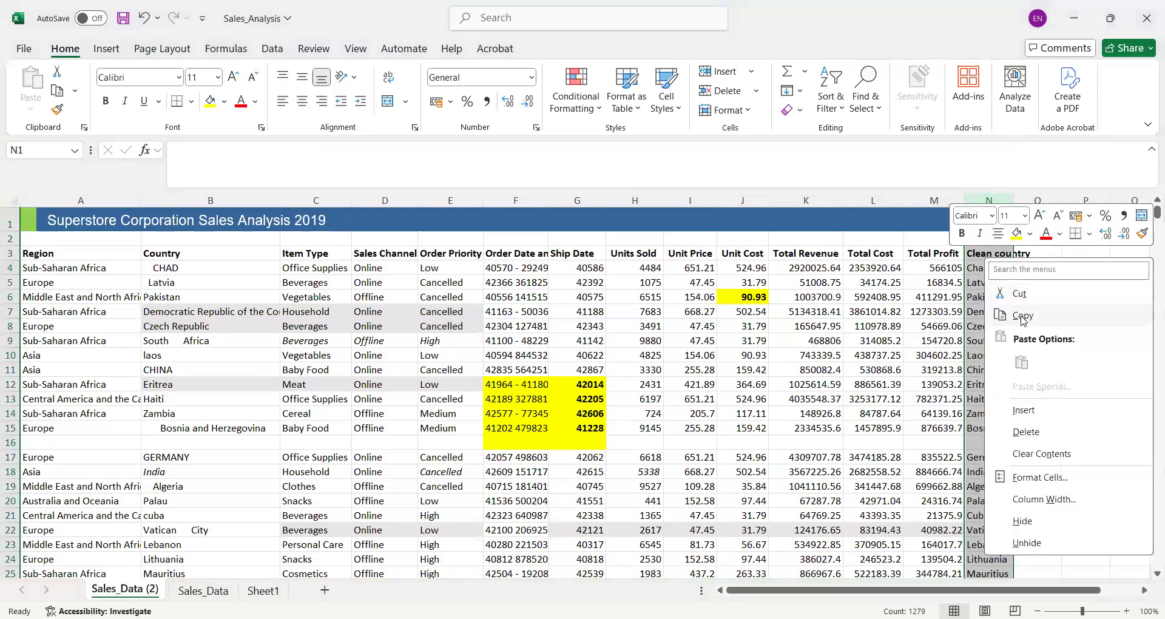
left_click(1023, 317)
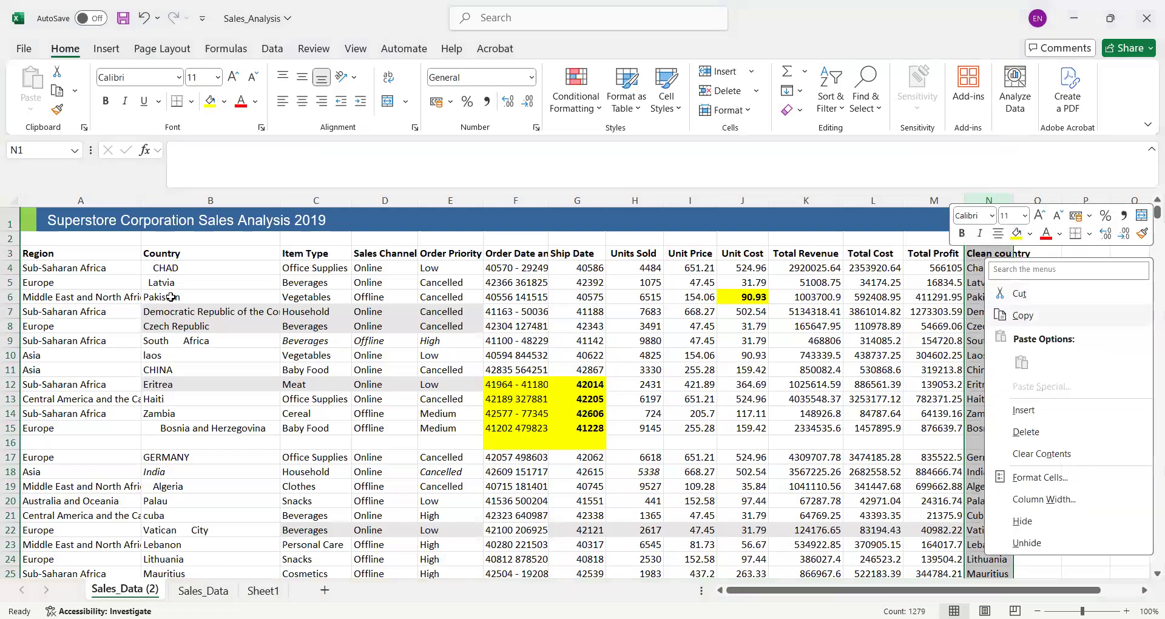
left_click(179, 199)
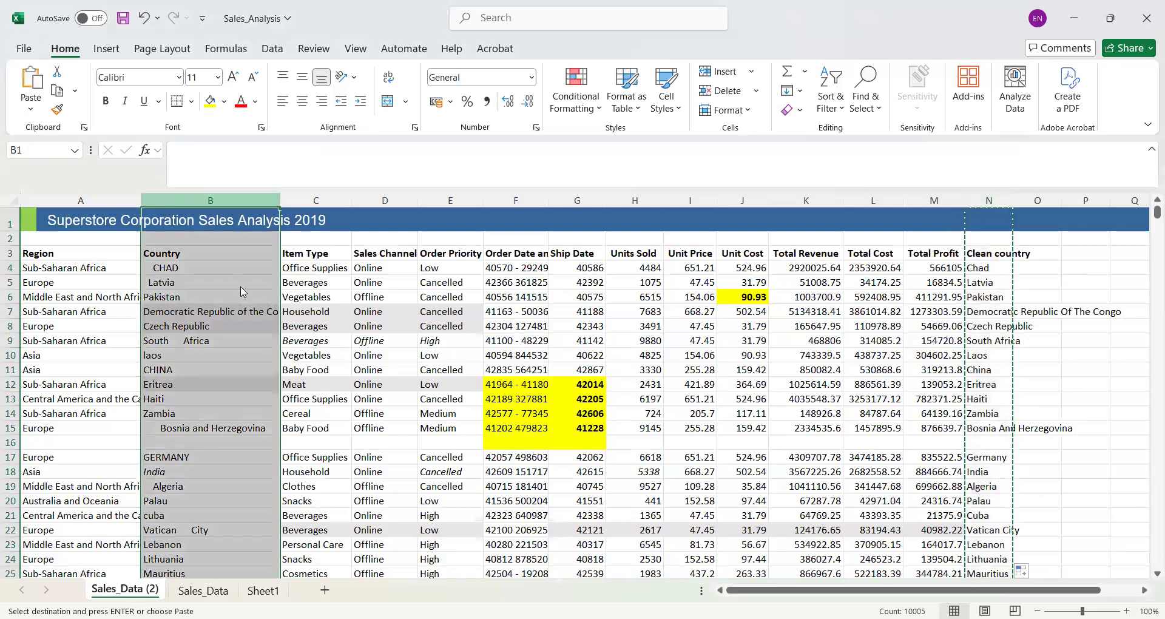
right_click(181, 201)
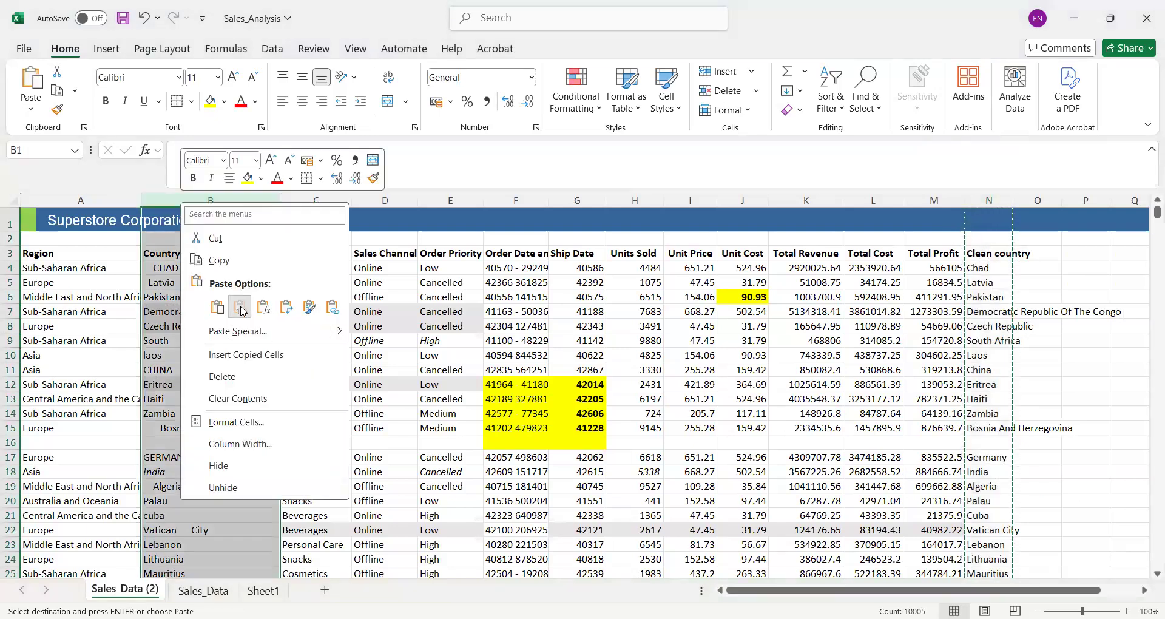
left_click(241, 309)
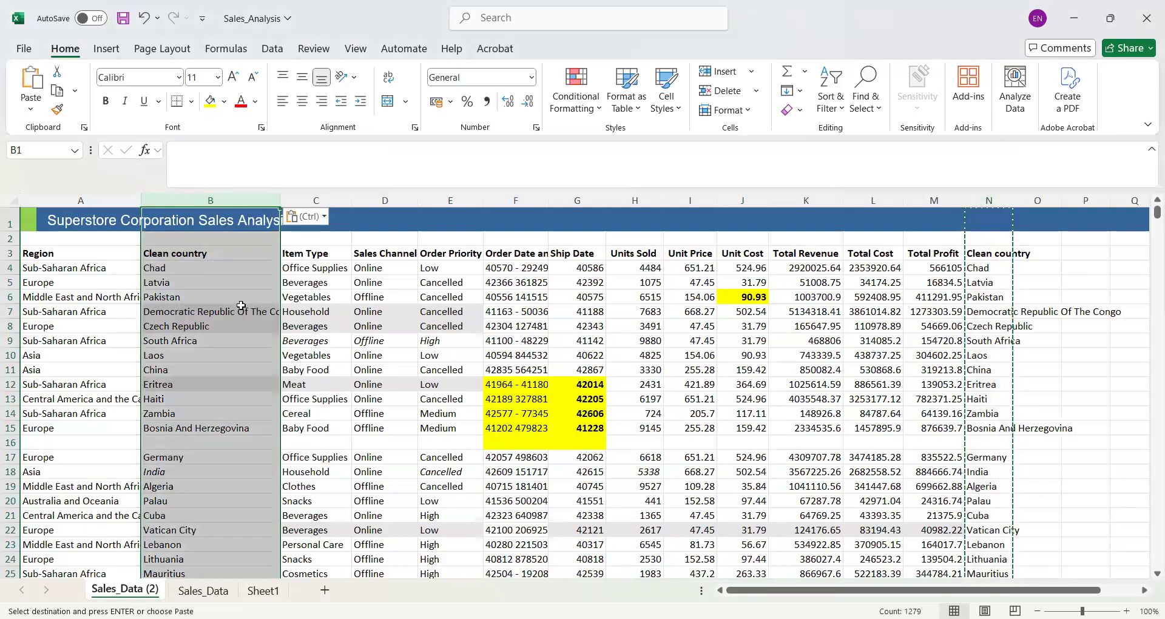
left_click(217, 249)
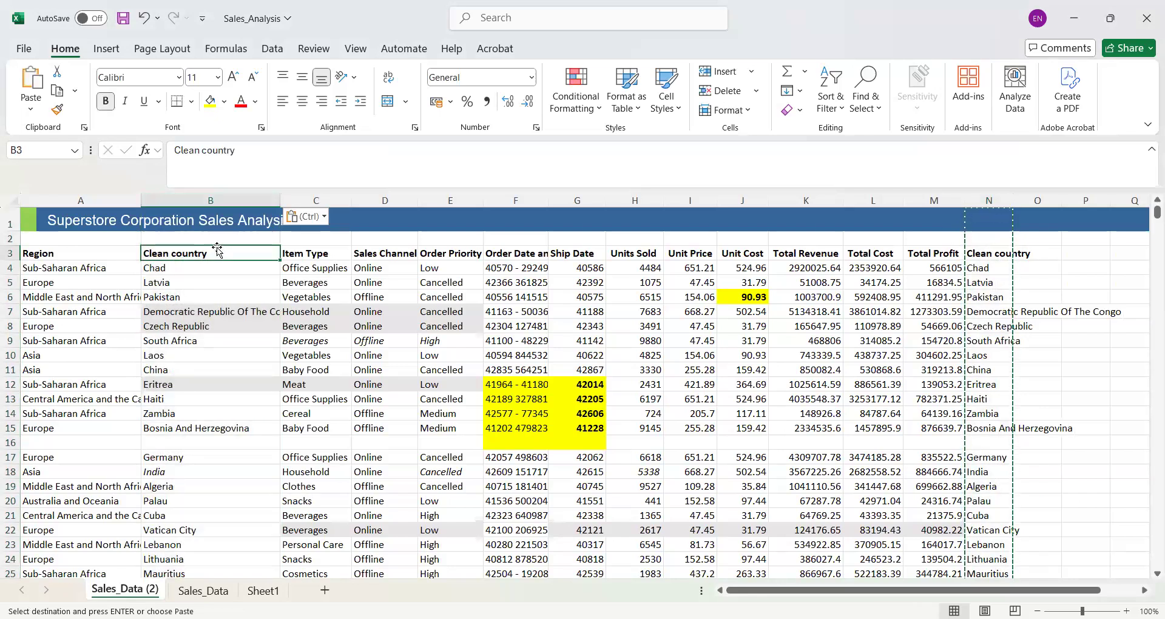
left_click(988, 267)
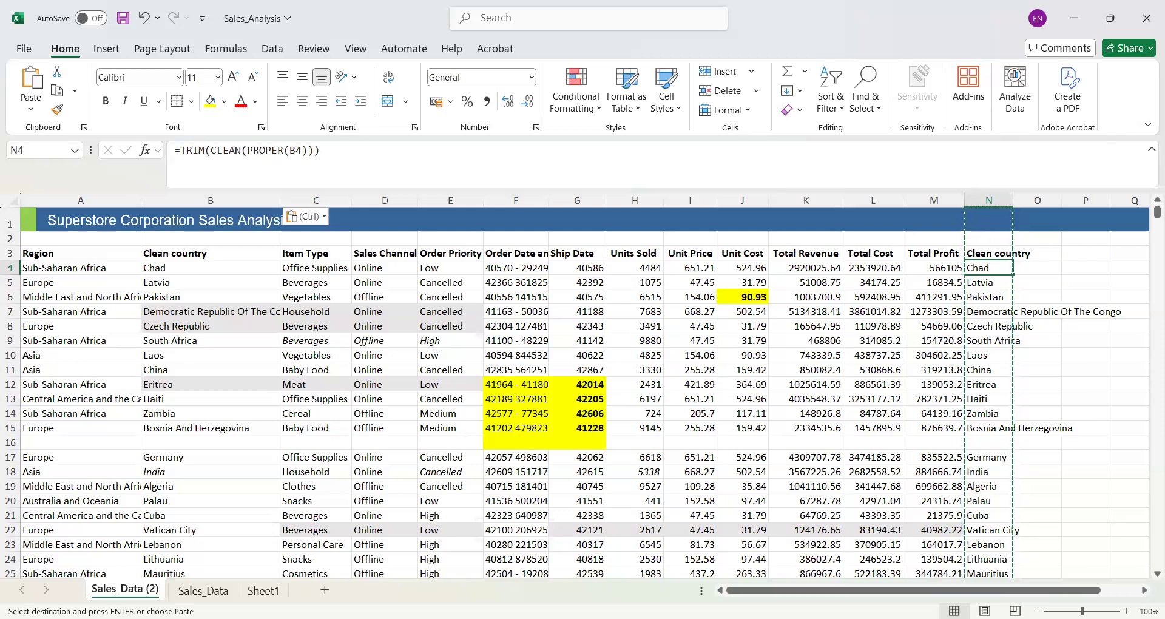
key("alt+Tab")
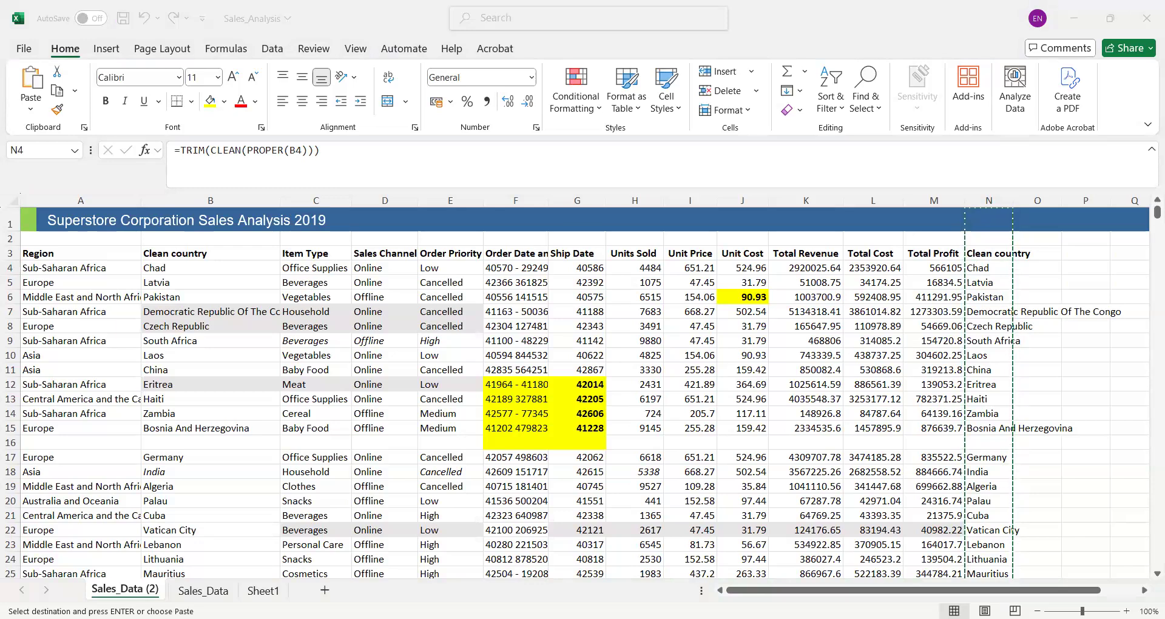
key("Escape")
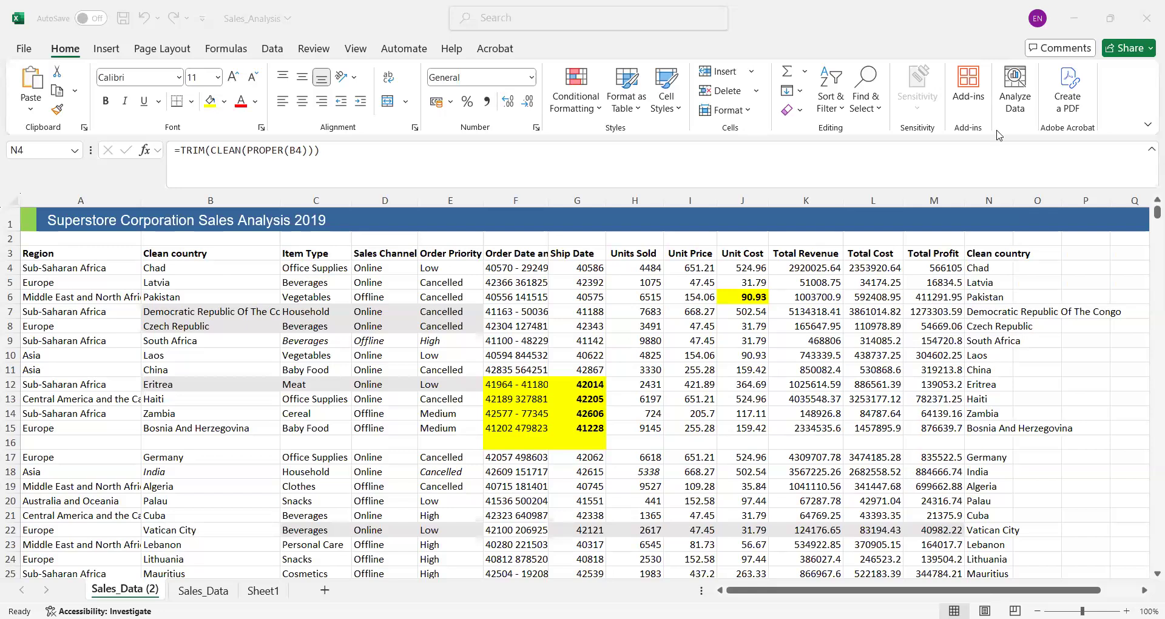
left_click(872, 258)
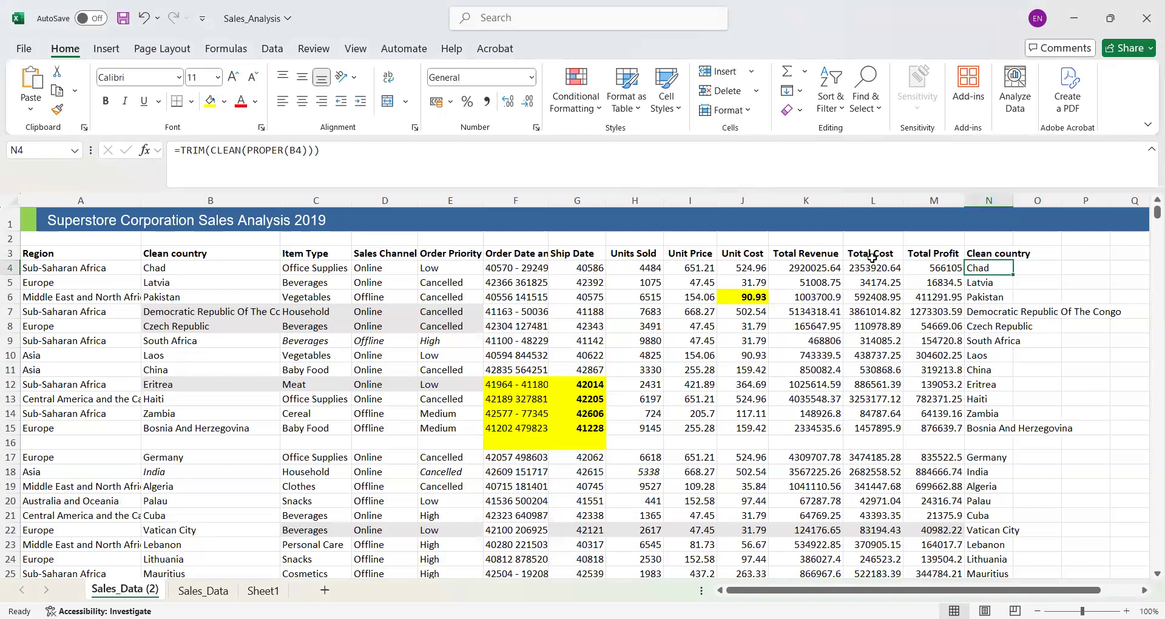
type(".")
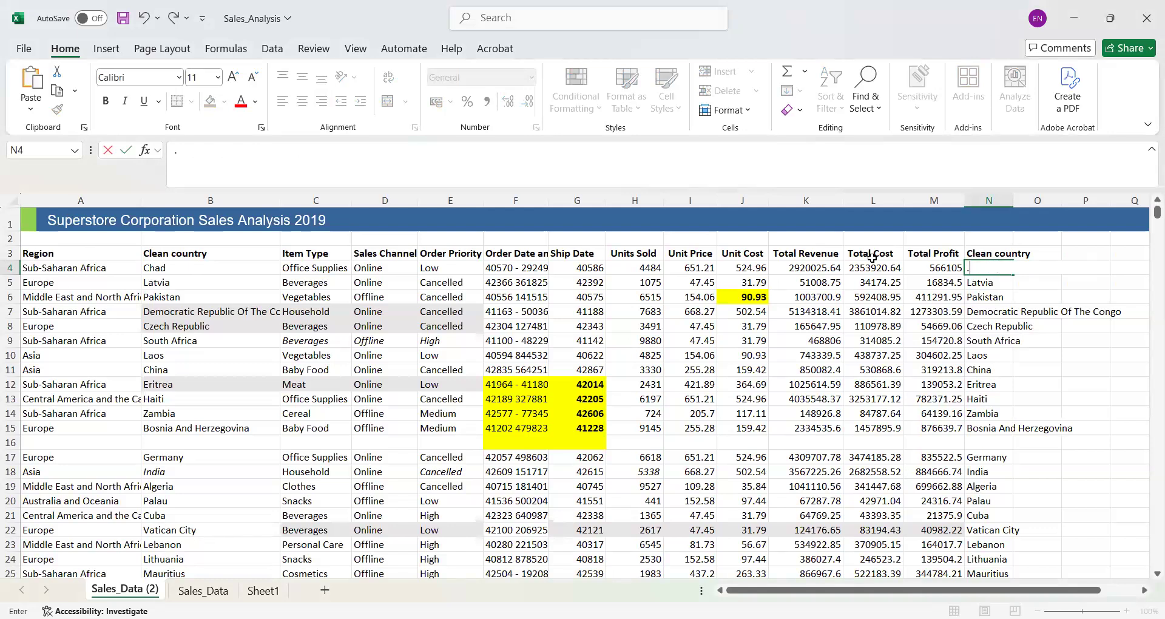
key("ctrl+v")
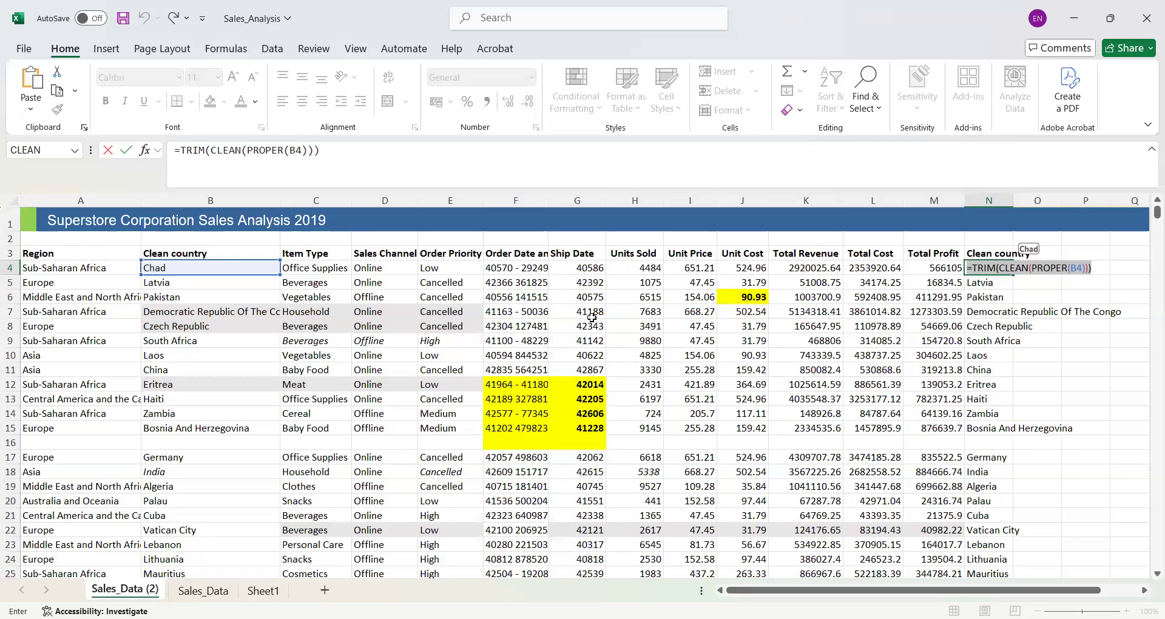
left_click(620, 336)
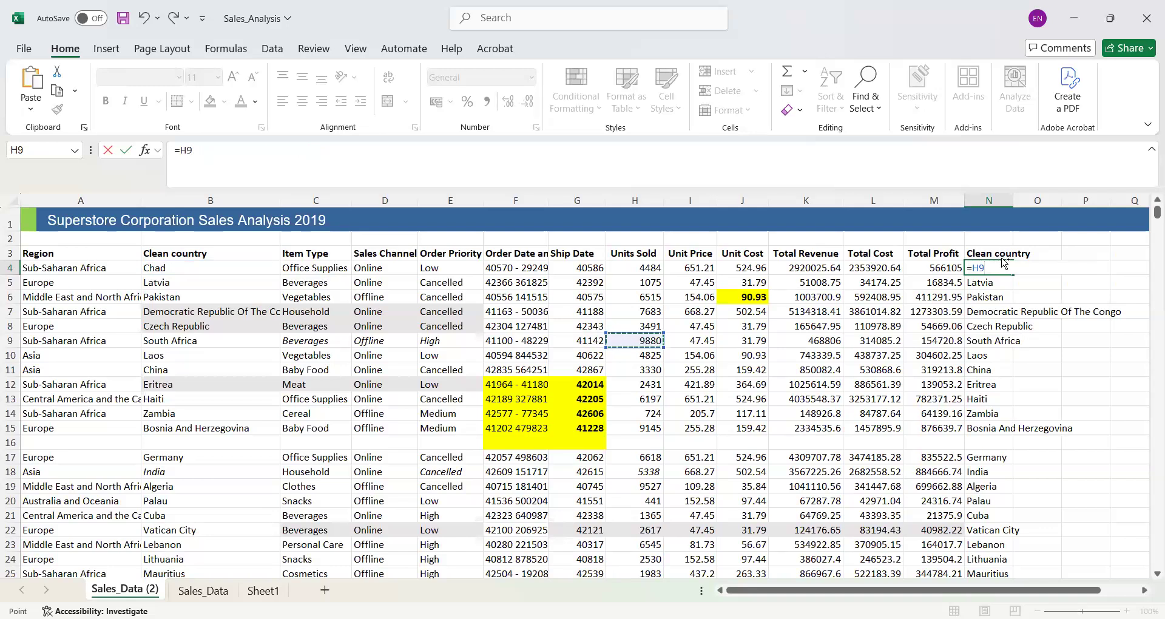
key("ctrl+z")
key("Return")
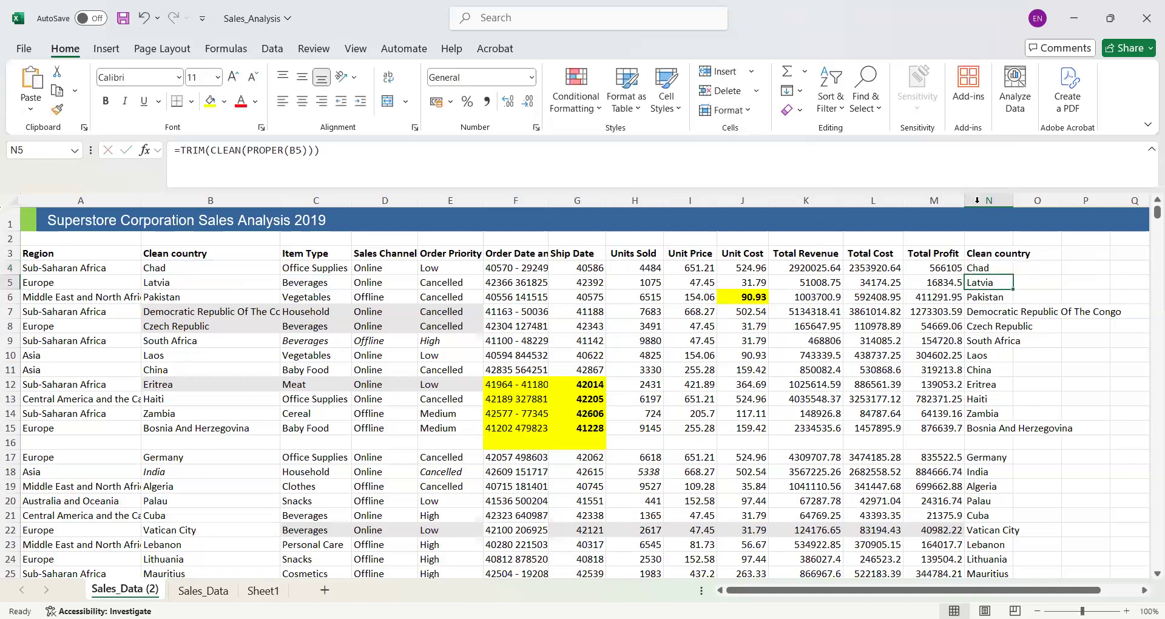
- Delete the Clean country helper column N
left_click(977, 201)
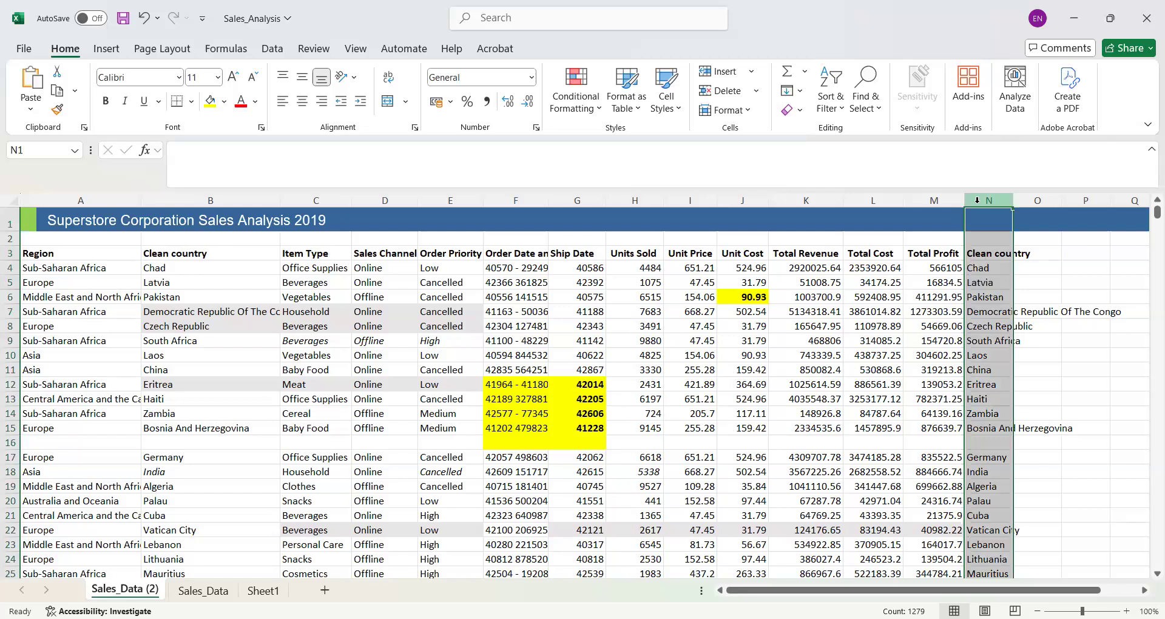
right_click(977, 201)
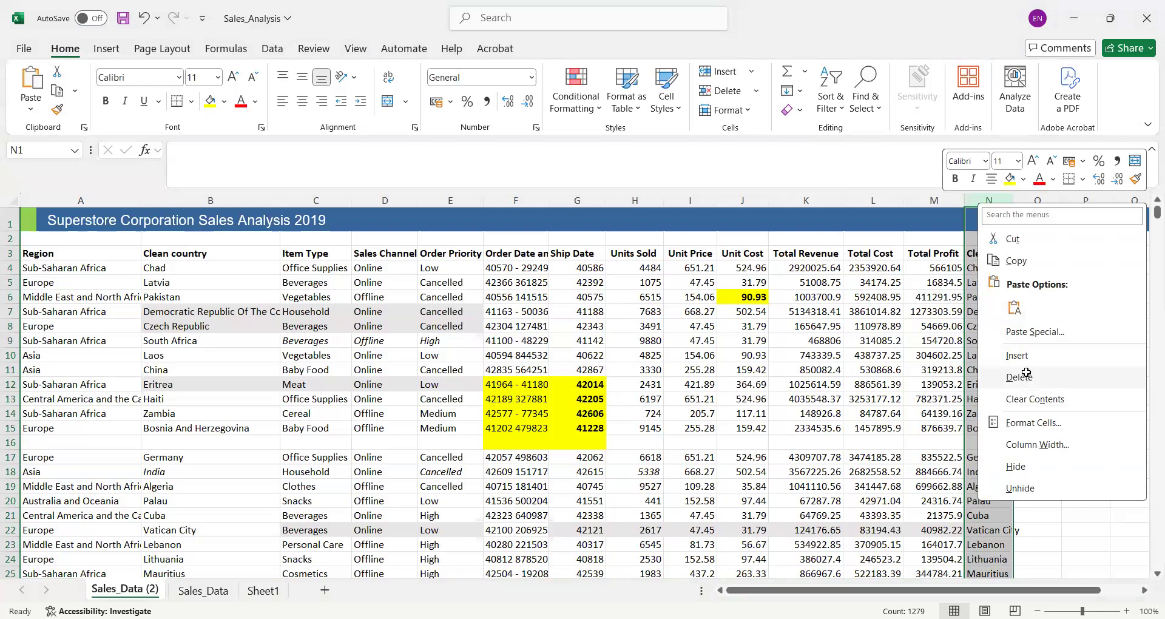
left_click(1028, 378)
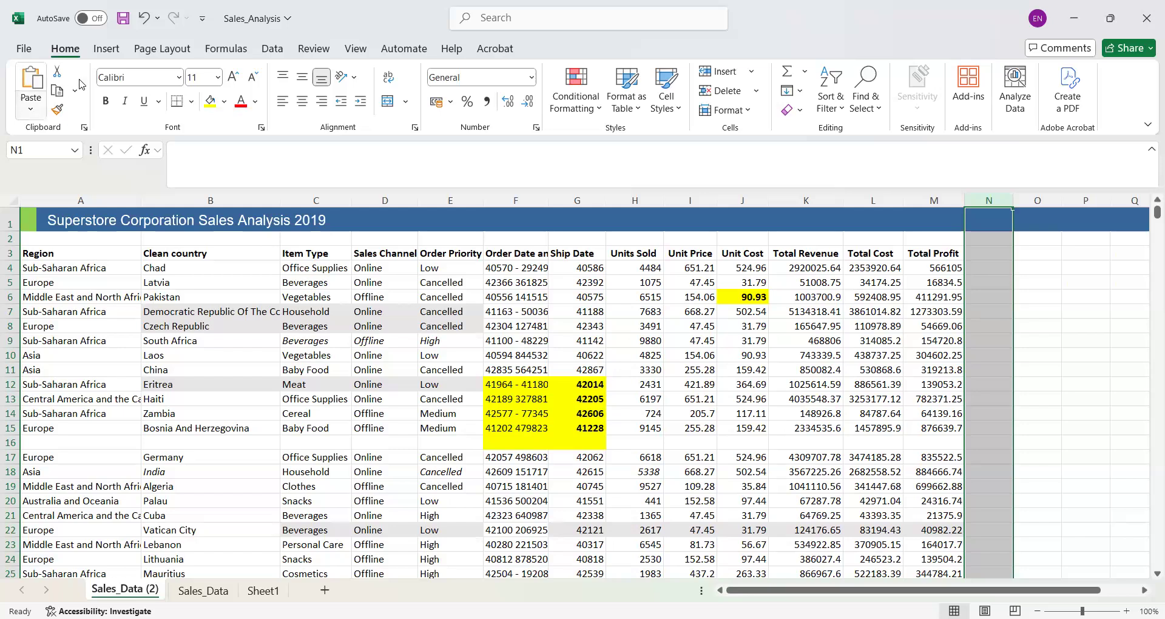
left_click(107, 49)
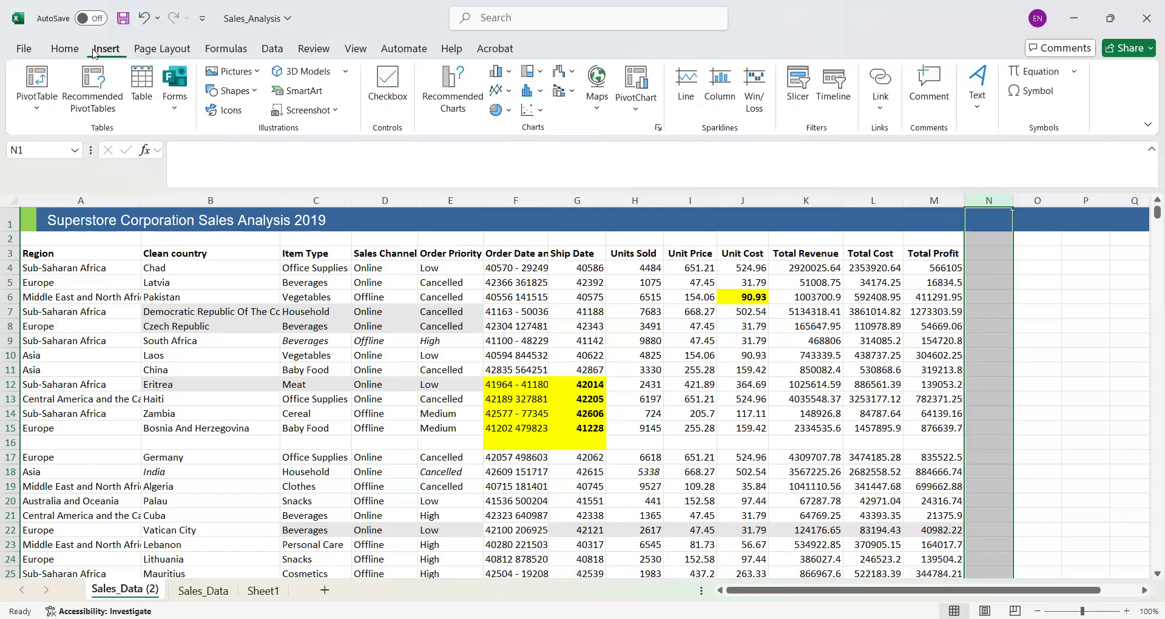
left_click(54, 55)
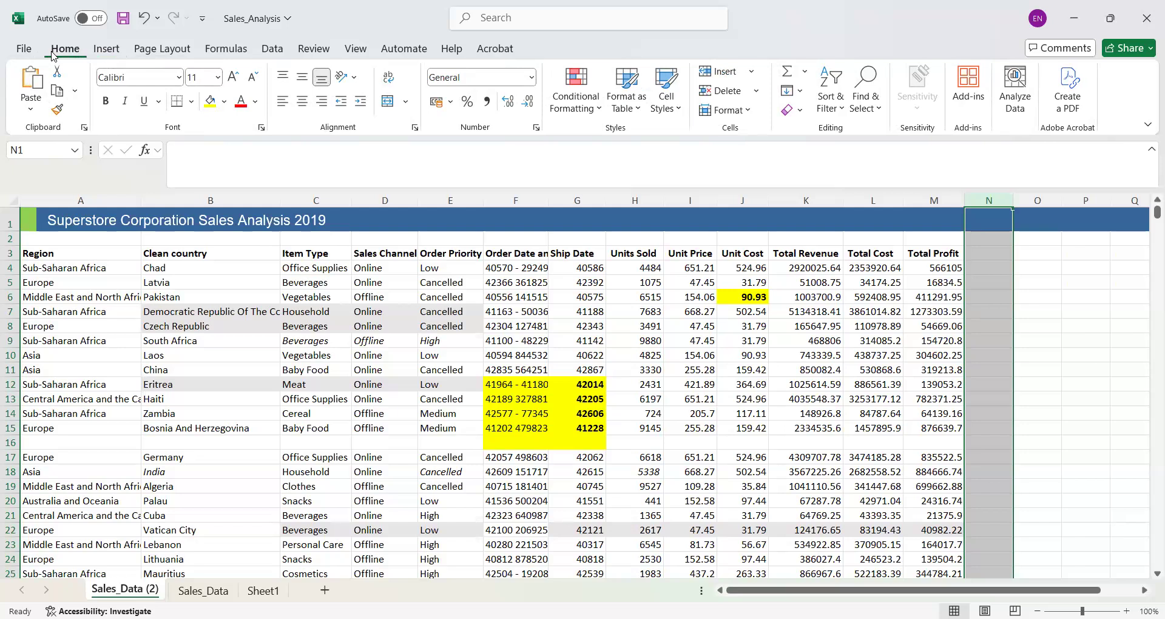
left_click(877, 113)
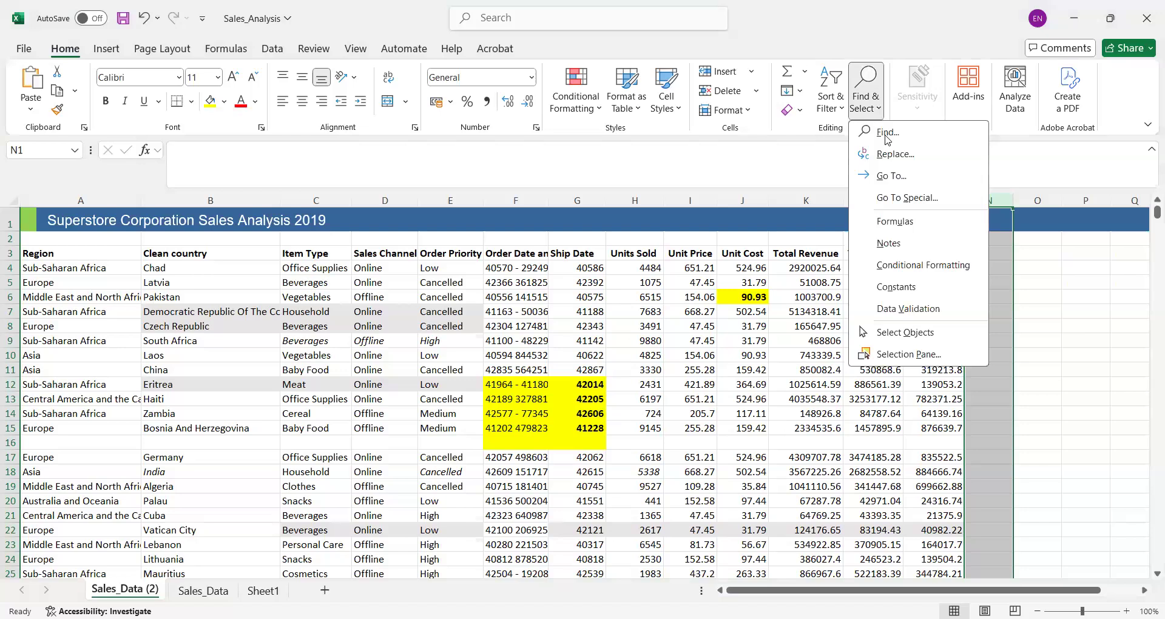
left_click(907, 199)
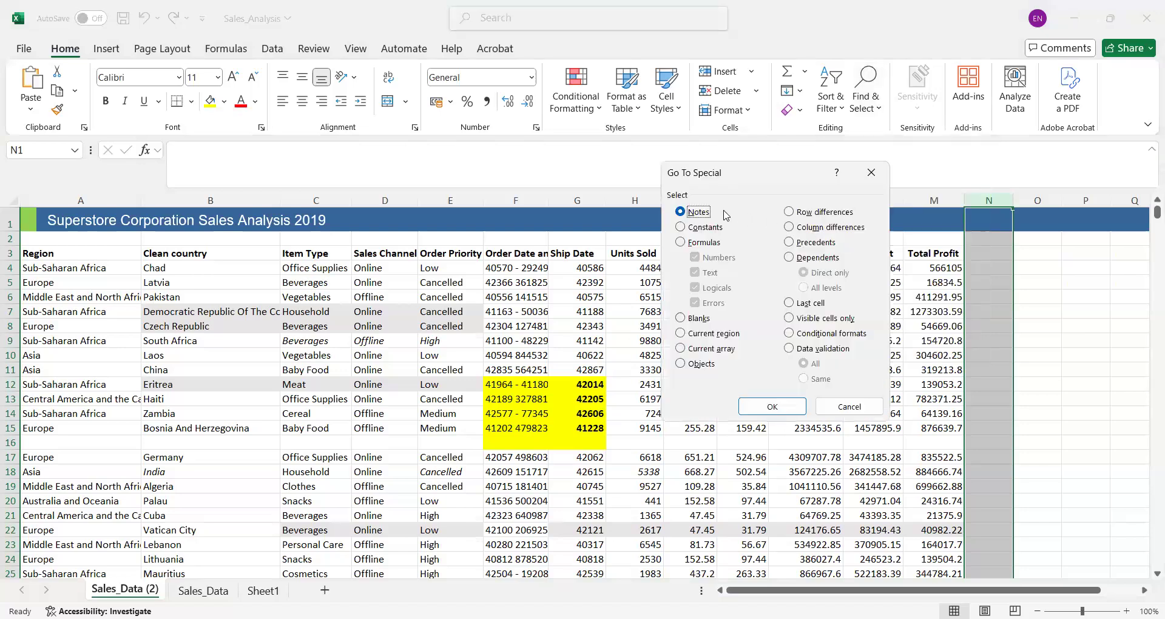
left_click(686, 322)
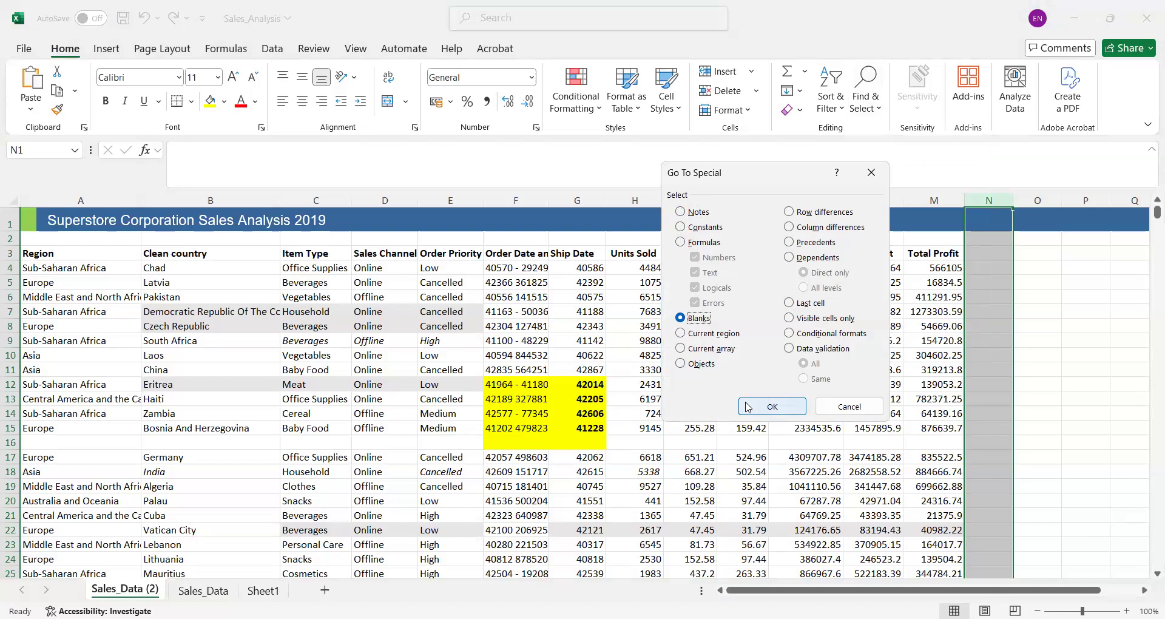
left_click(863, 411)
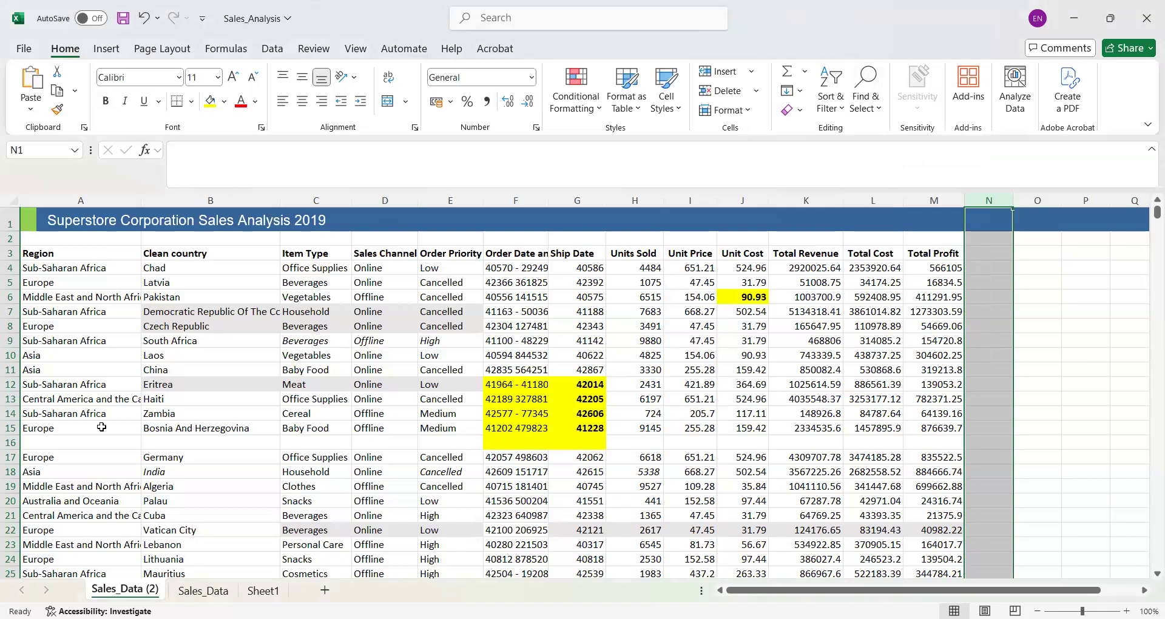
left_click(10, 443)
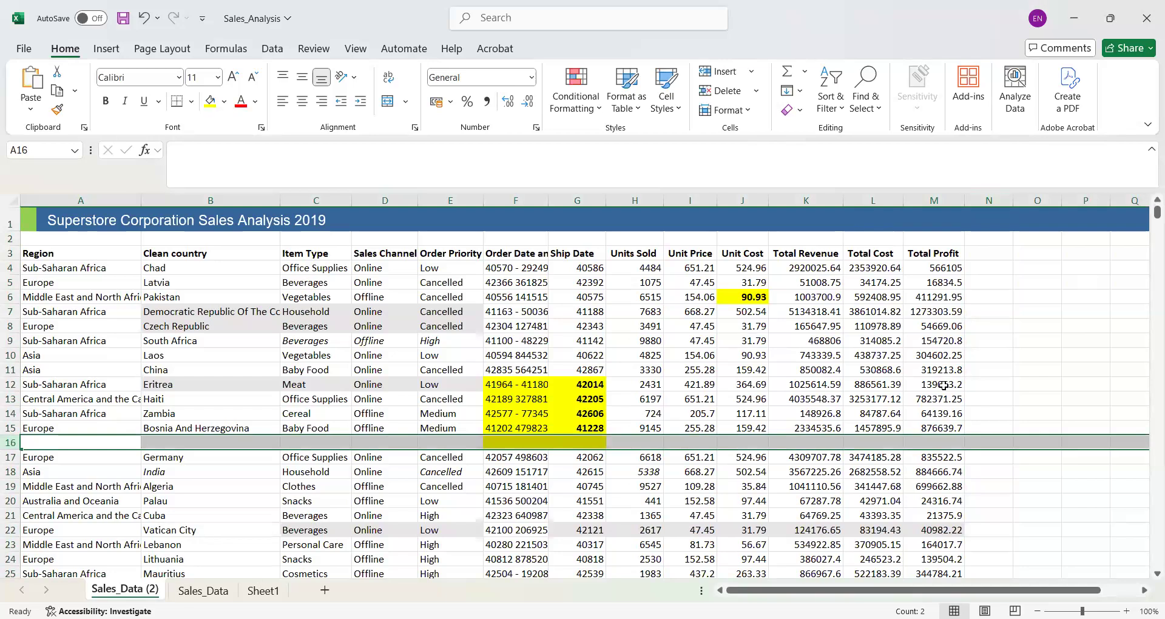
left_click(1034, 407)
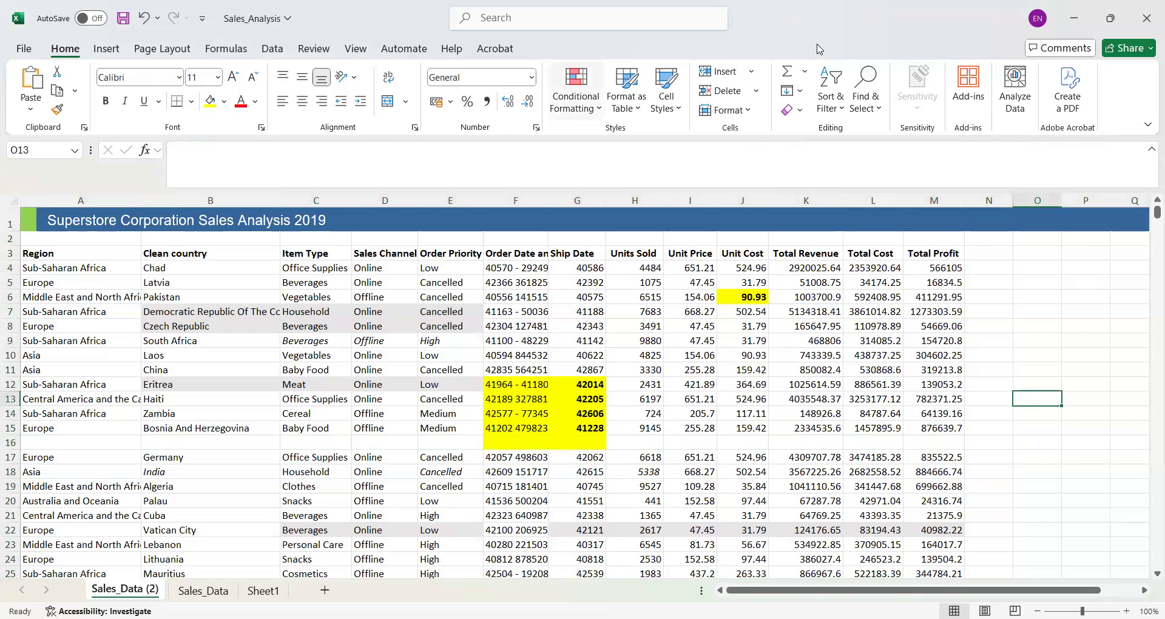
- Select all blank cells on the Sales_Data (2) sheet with Go To Special and look over the selection
left_click(882, 111)
left_click(882, 111)
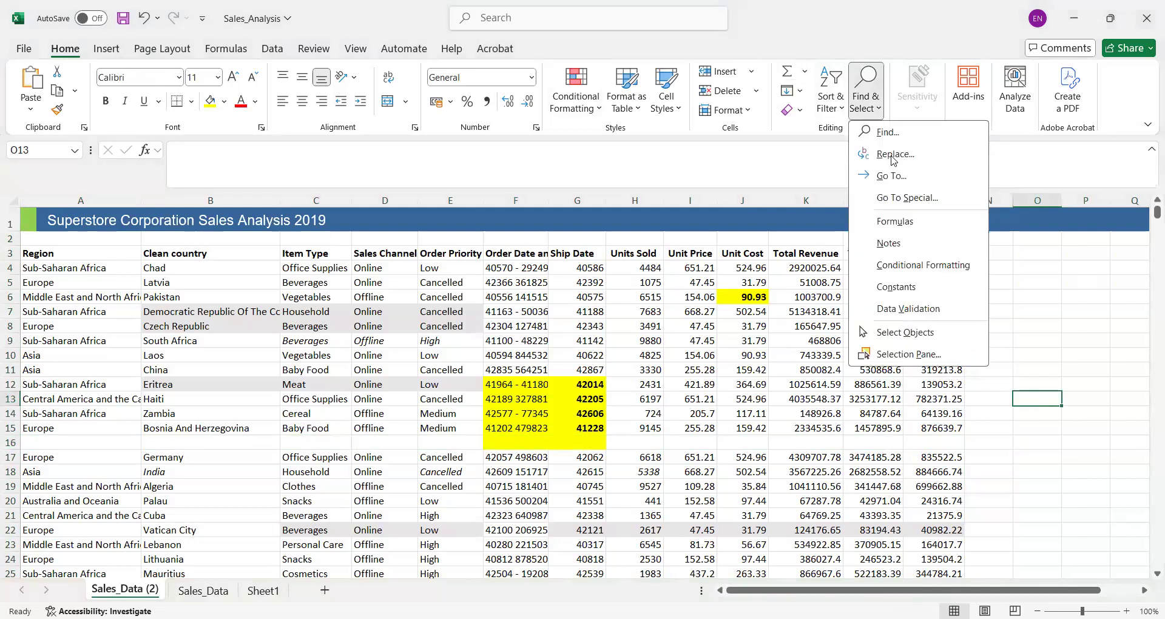
left_click(903, 199)
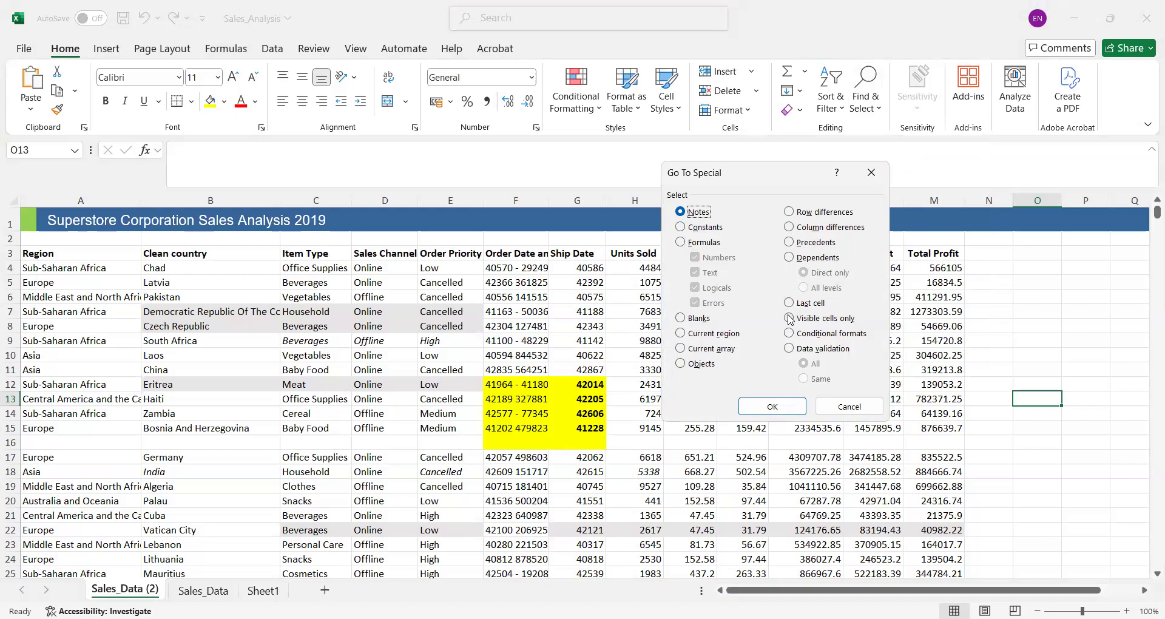
left_click(688, 324)
left_click(784, 416)
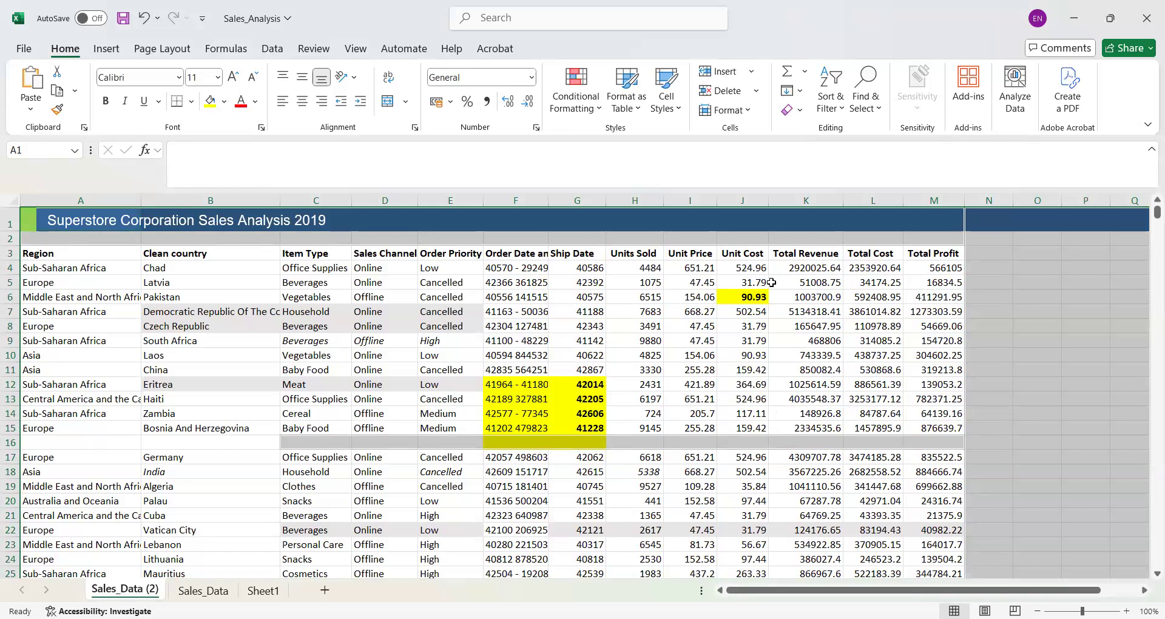
left_click(757, 91)
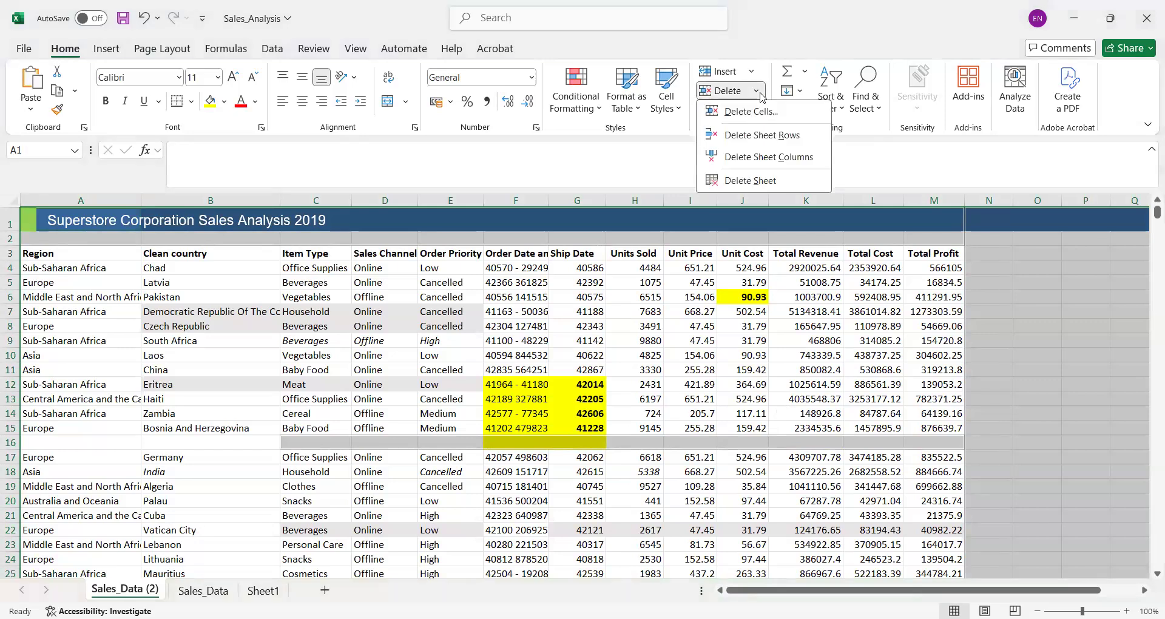
left_click(896, 167)
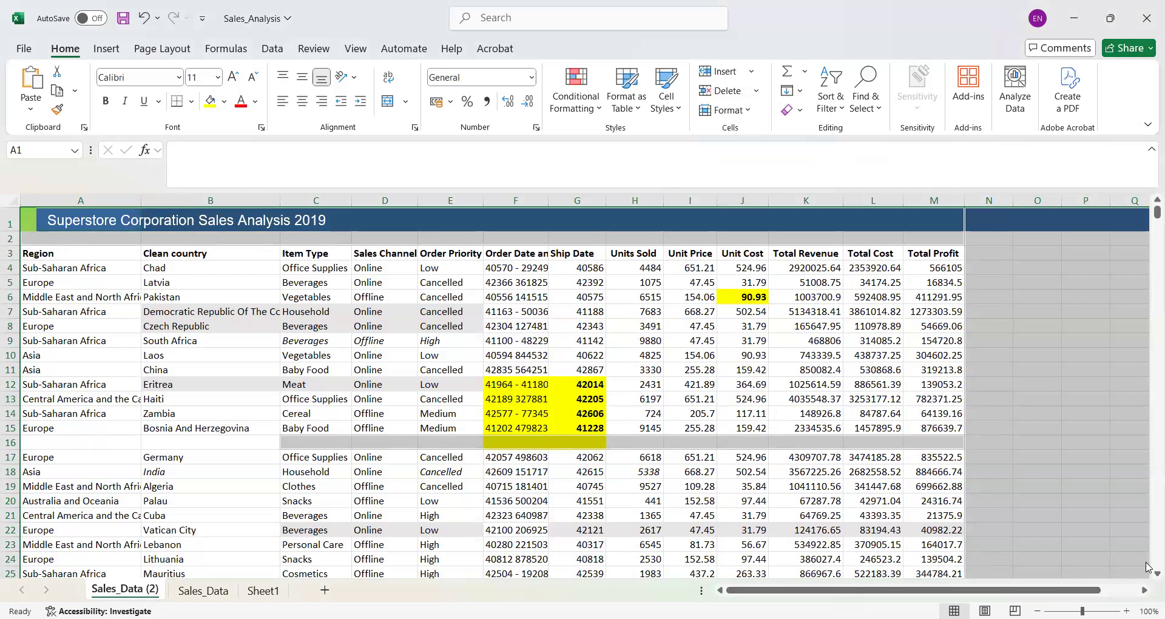
scroll(1148, 578, "down", 7)
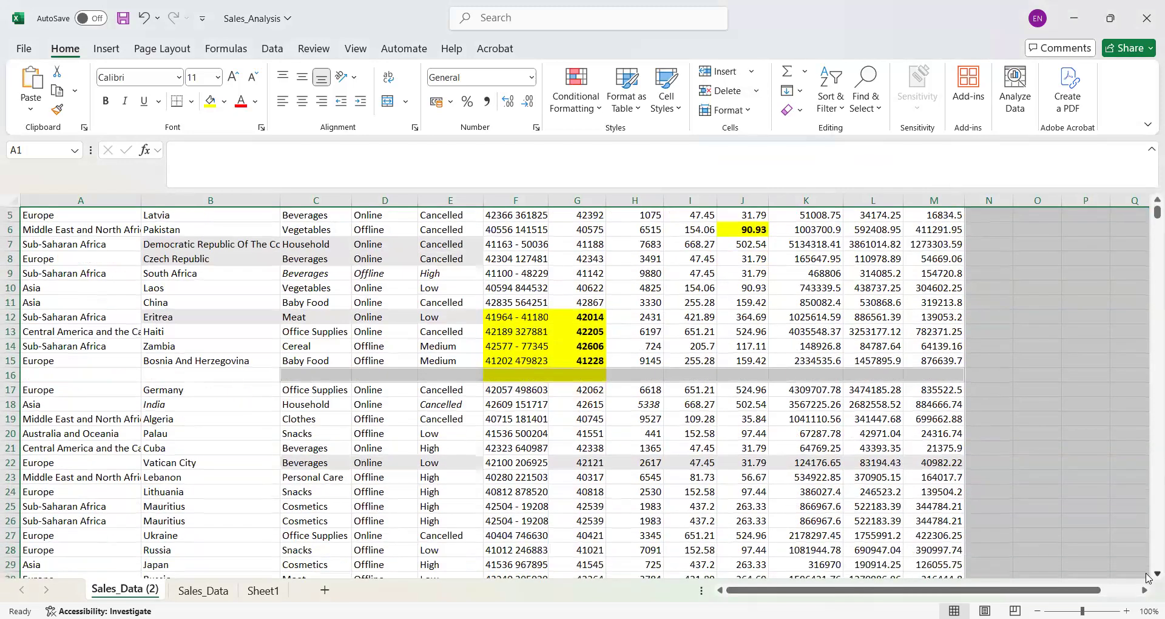
scroll(1149, 578, "down", 9)
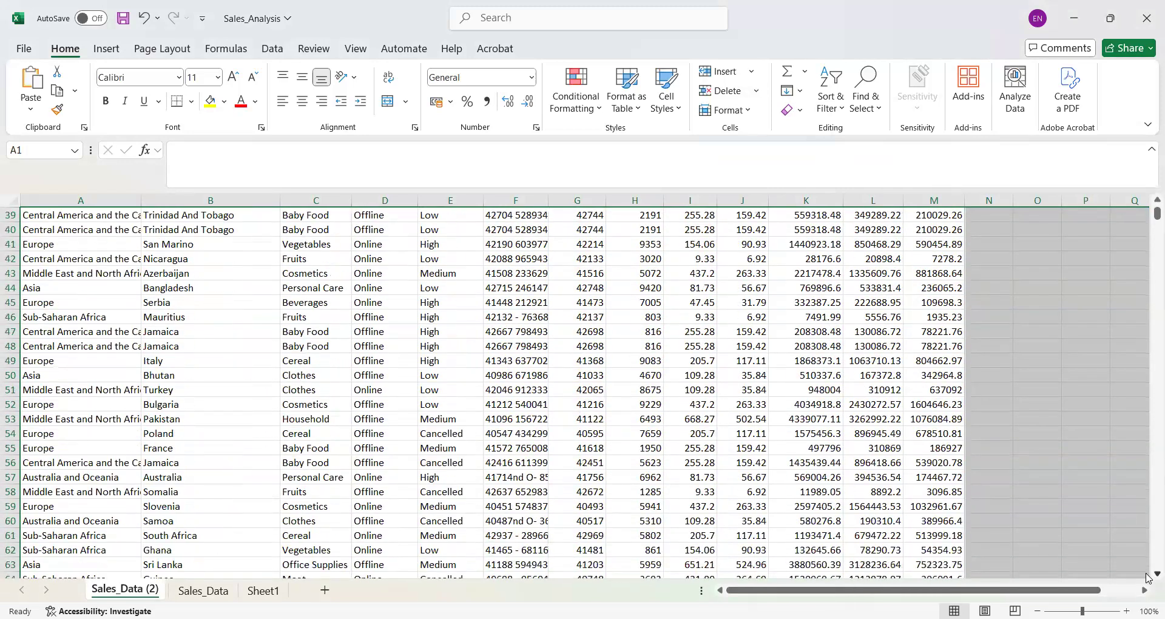
left_click_drag(1157, 213, 1149, 186)
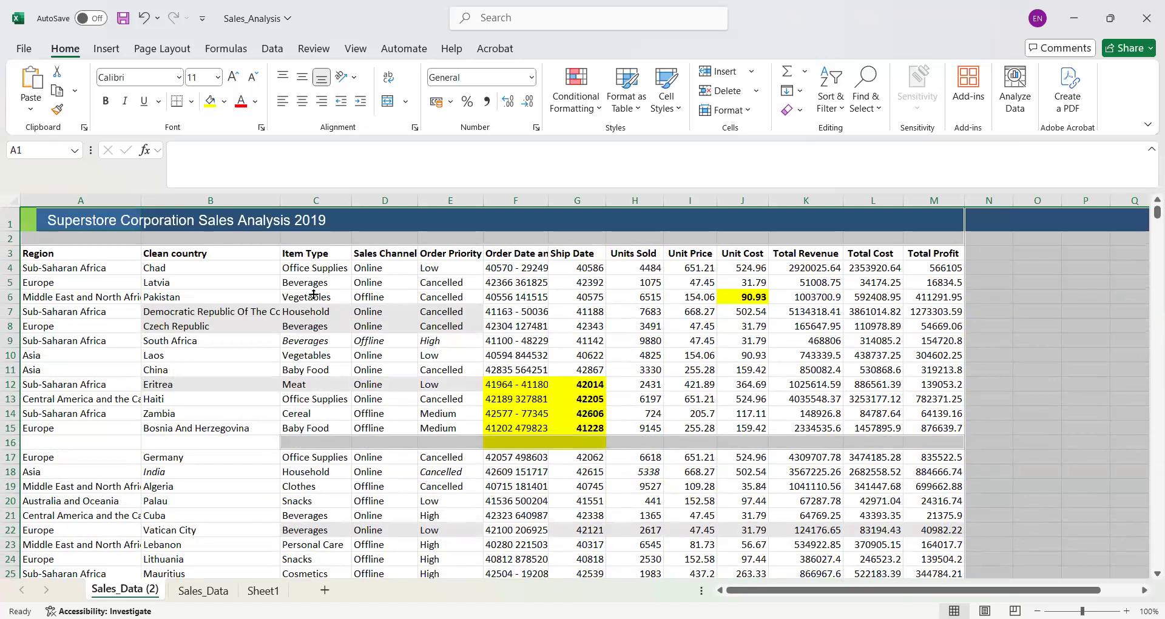
left_click(878, 115)
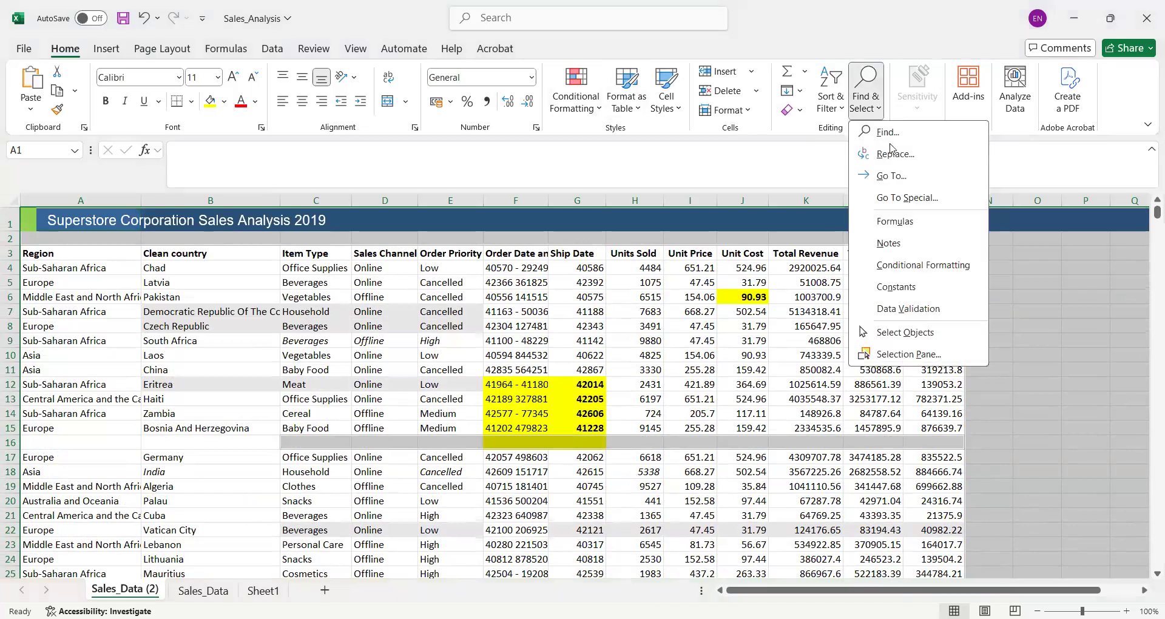
left_click(906, 197)
left_click(693, 318)
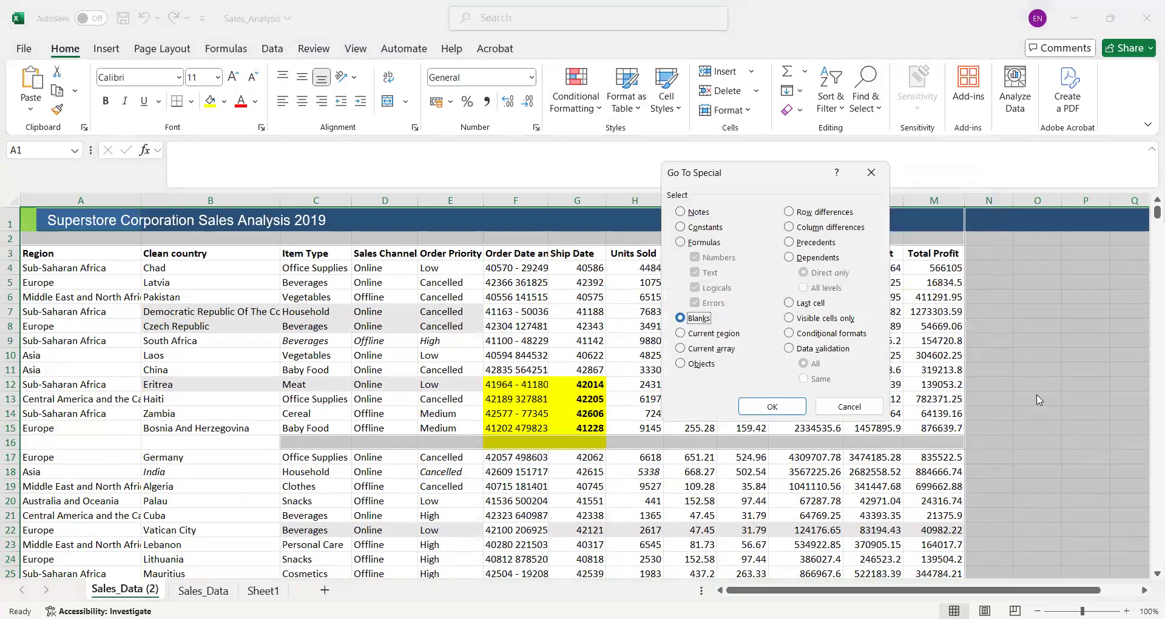
left_click(851, 406)
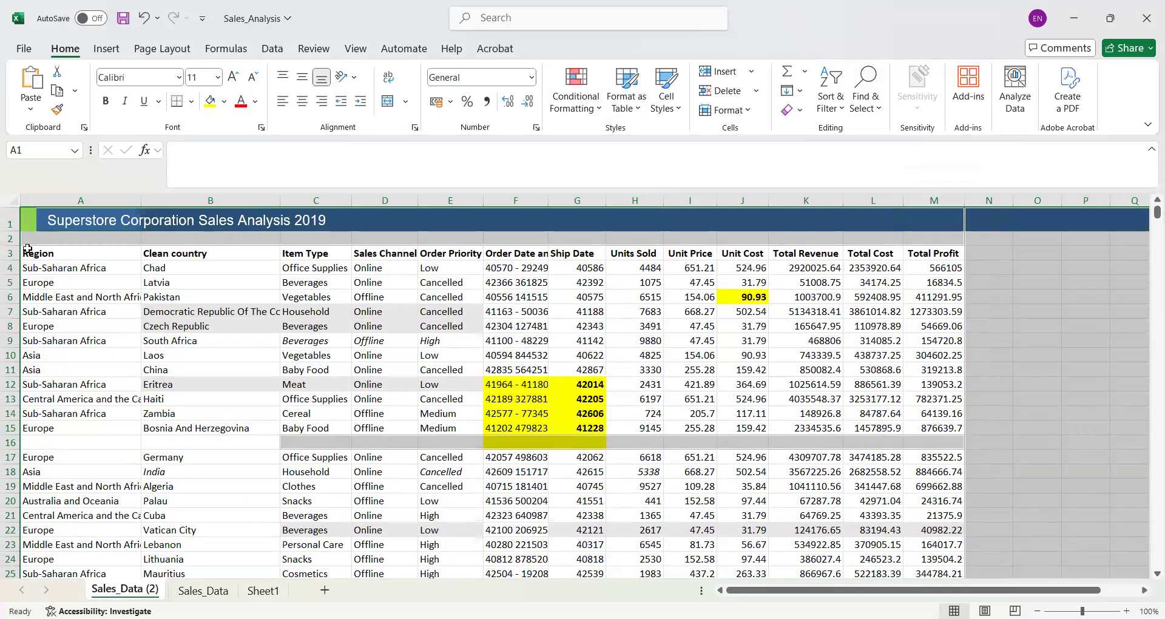
- Locate the blank cells inside the data range A3:M286 with Go To Special set to Blanks
left_click_drag(28, 249, 938, 536)
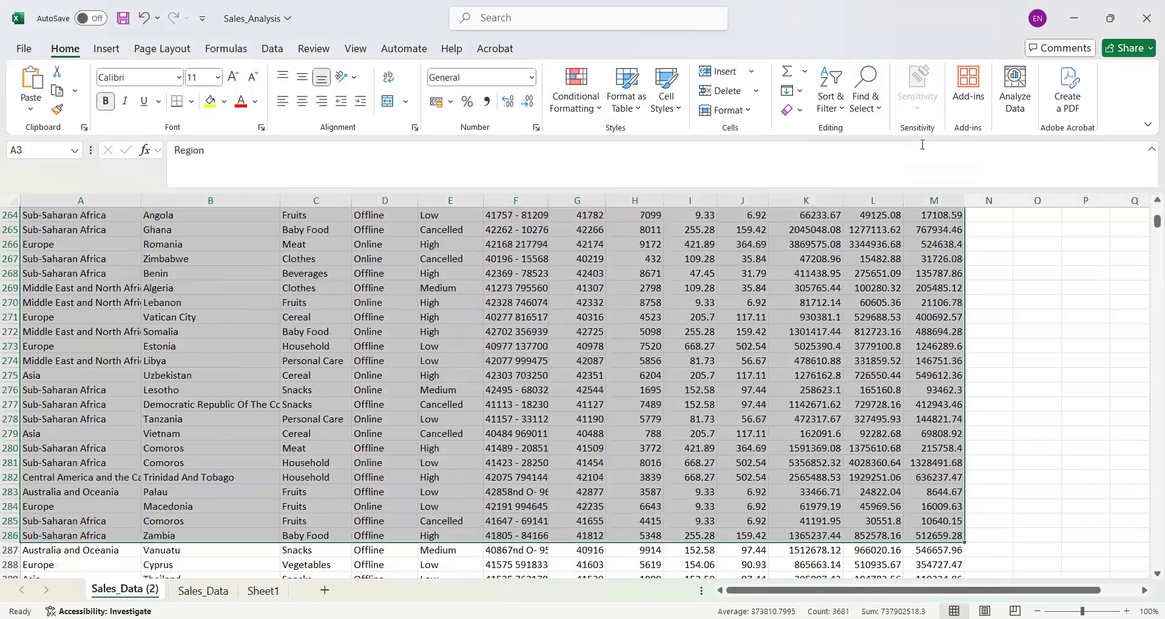
left_click(884, 110)
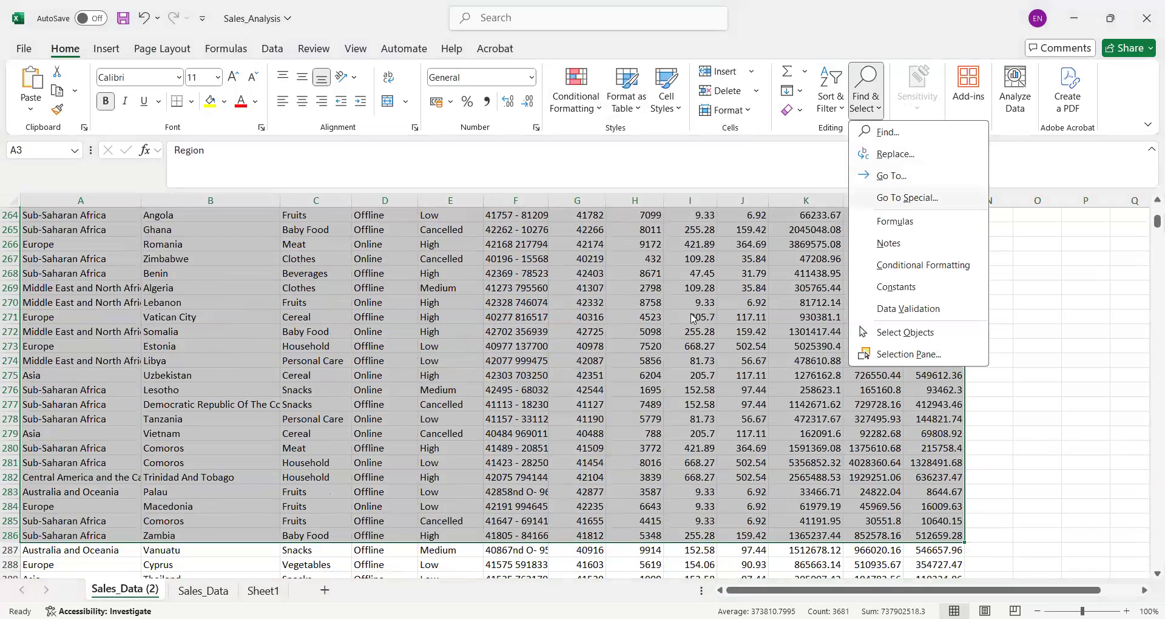
left_click(907, 198)
left_click(681, 317)
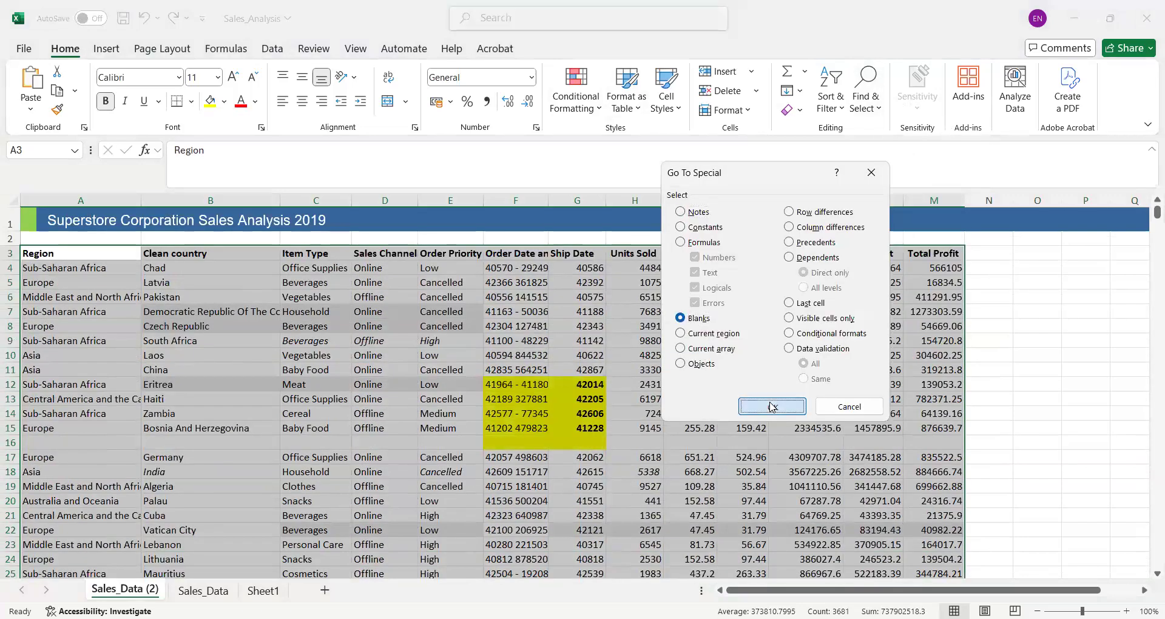
left_click(772, 406)
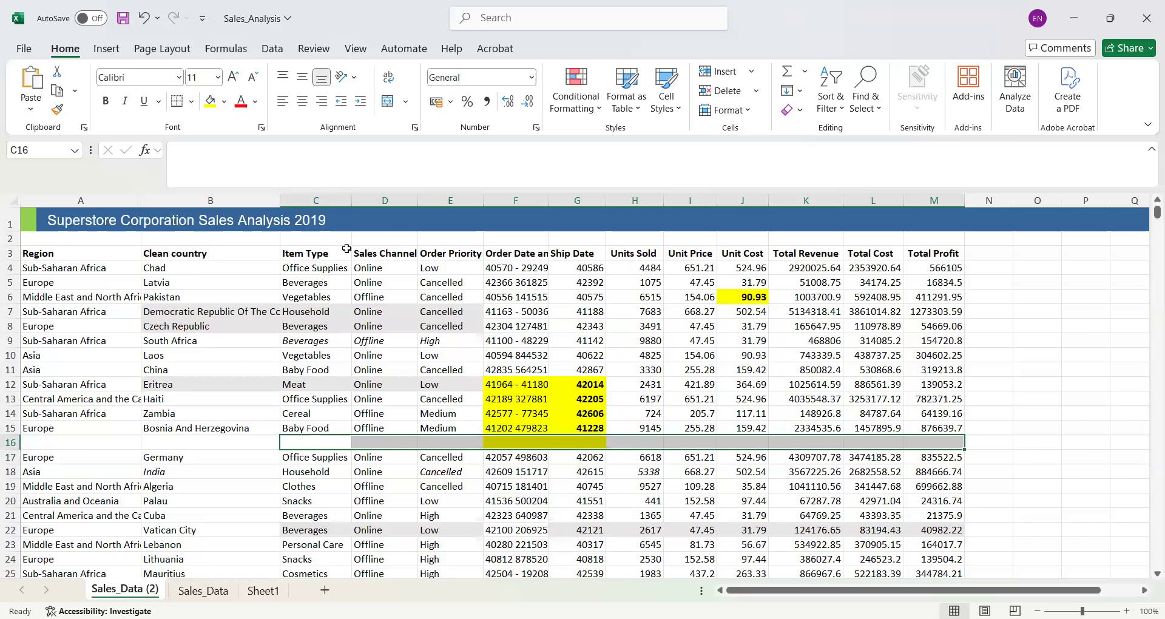
left_click(756, 90)
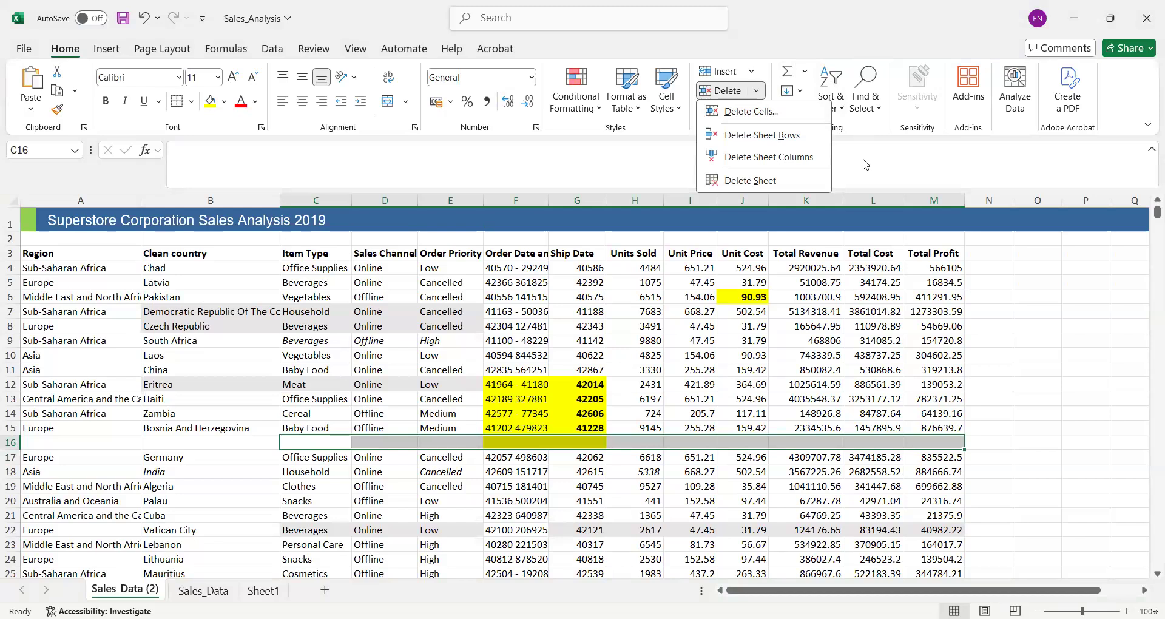
key("Escape")
- Delete the blank row 16 between the Bosnia And Herzegovina and Germany records
left_click(11, 443)
right_click(11, 443)
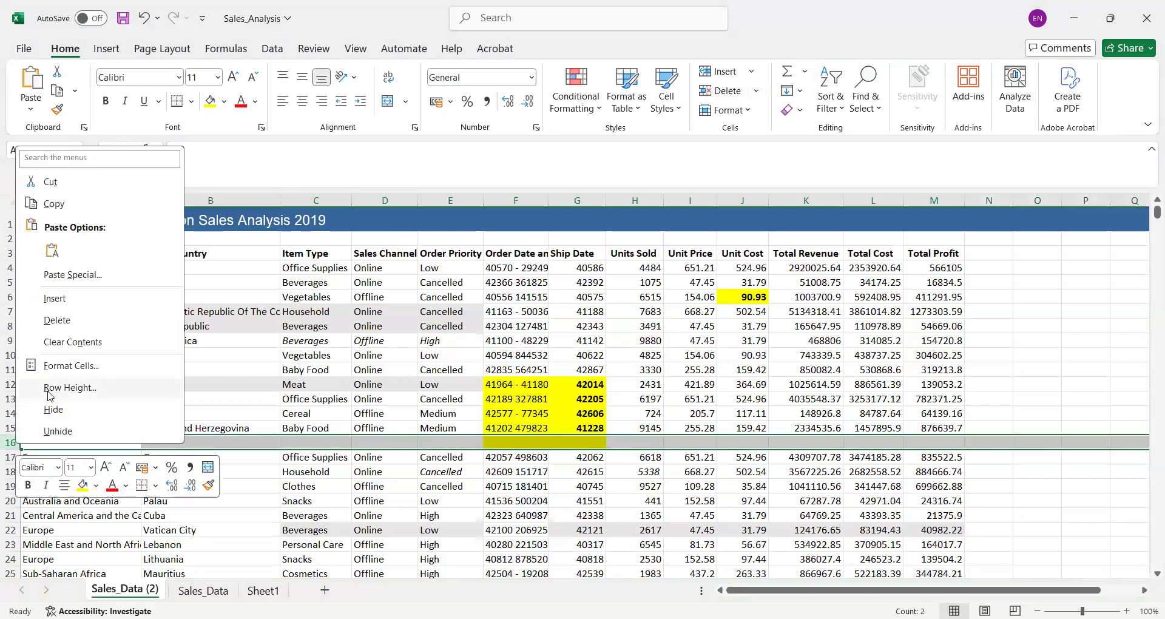
left_click(63, 319)
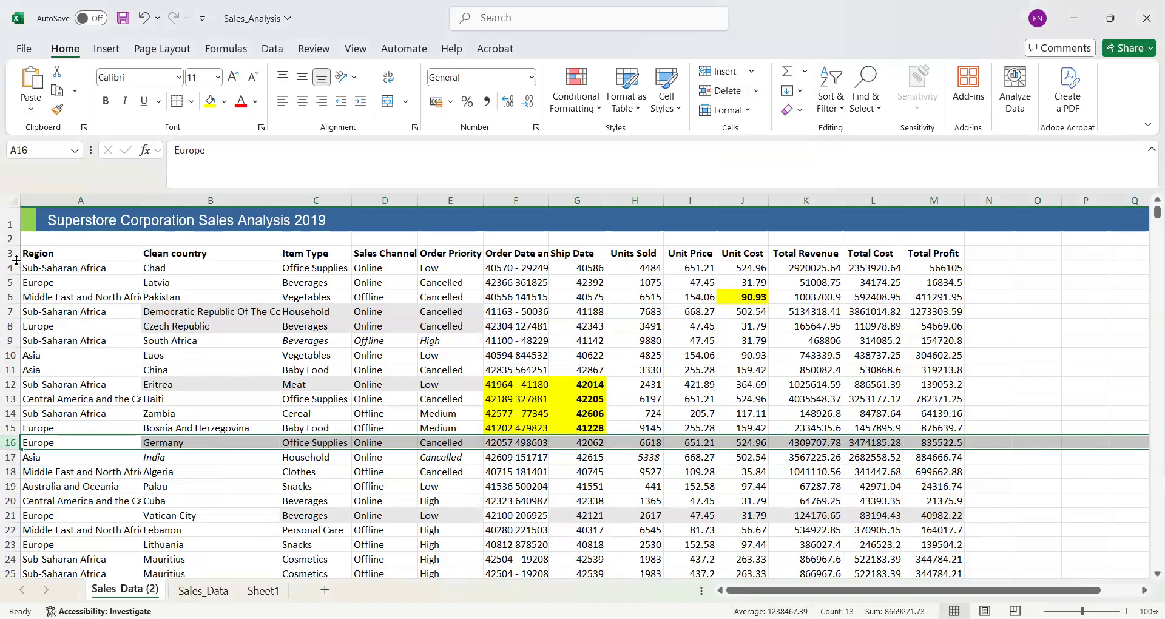
- Select the data range from the Region header in A3 through M1280 and start converting it to a table
left_click(9, 239)
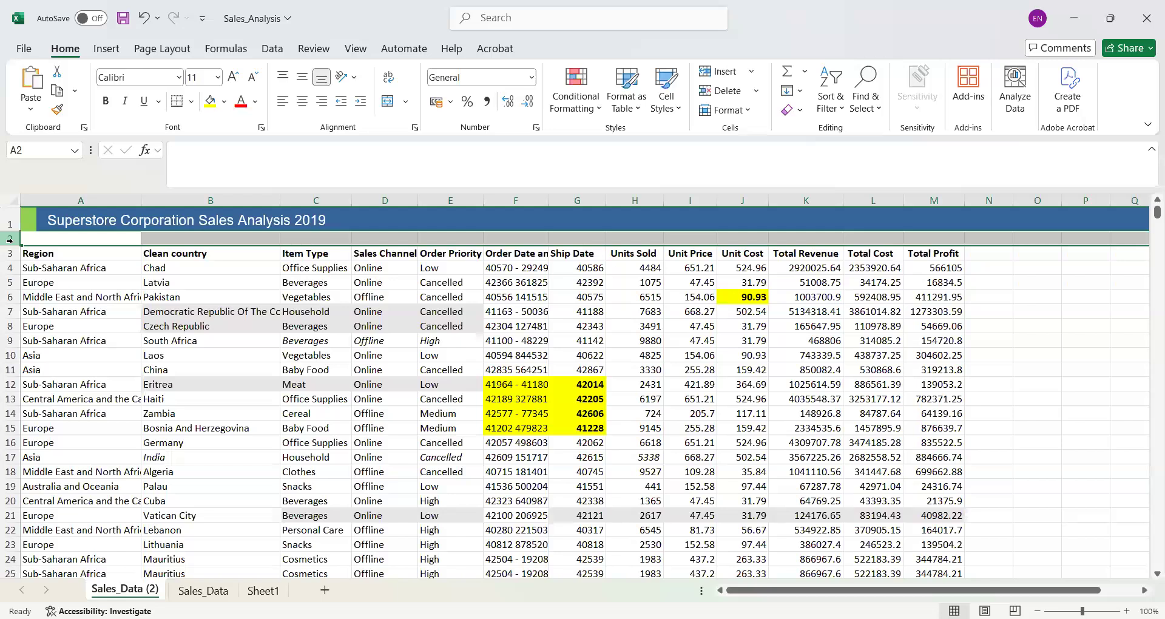
left_click(33, 251)
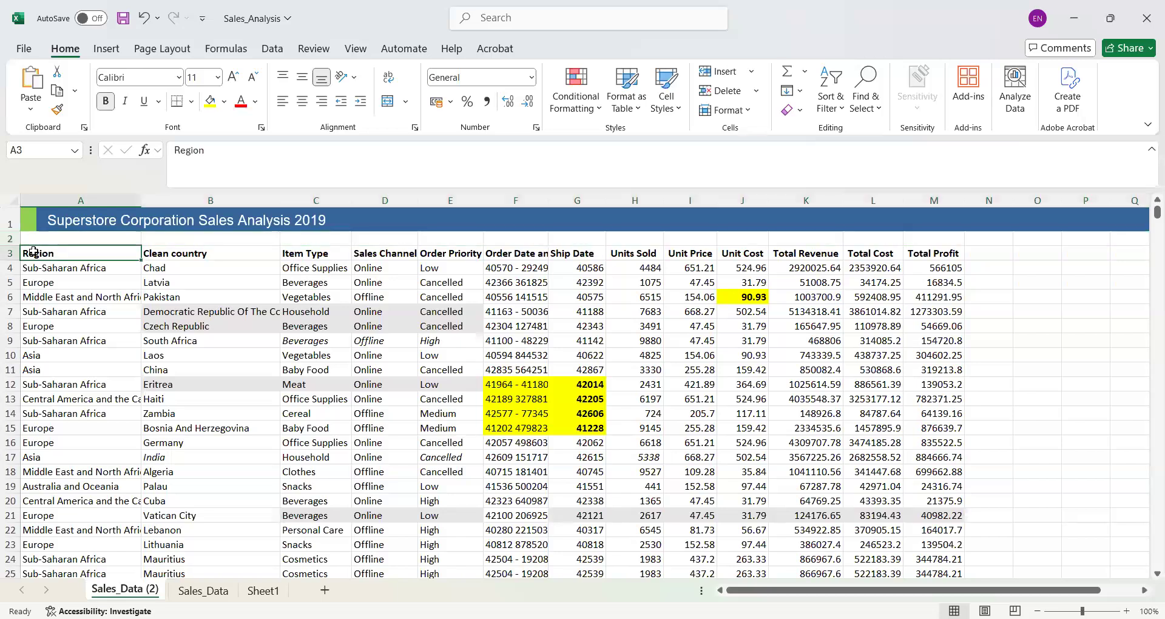
key("ctrl+shift+End")
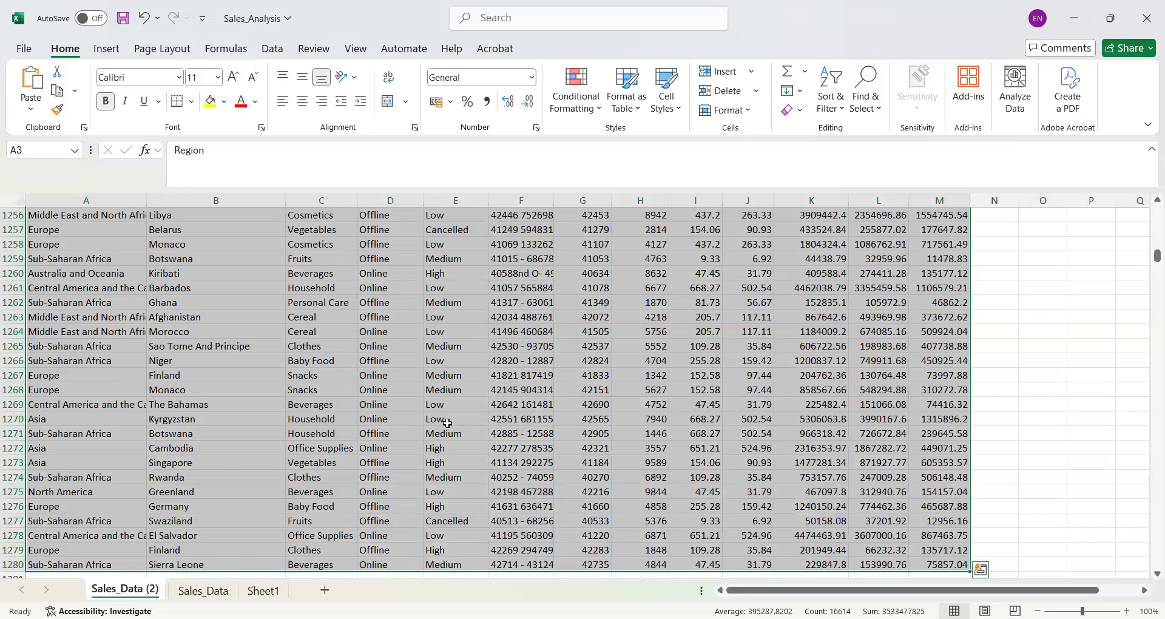
left_click_drag(1157, 256, 1141, 158)
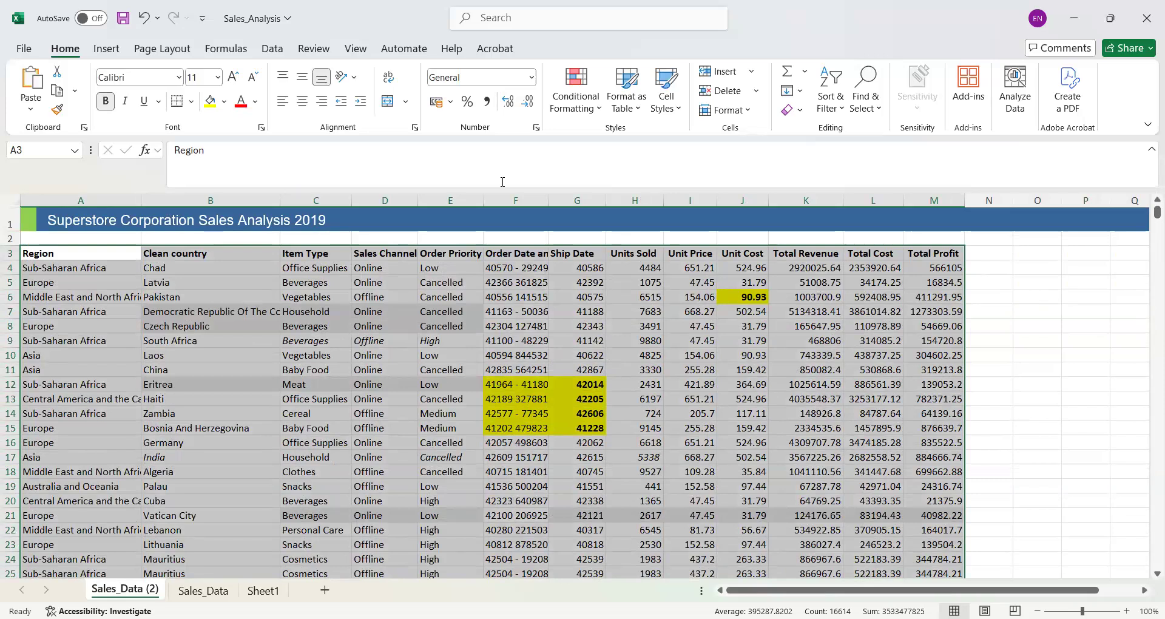
left_click(273, 49)
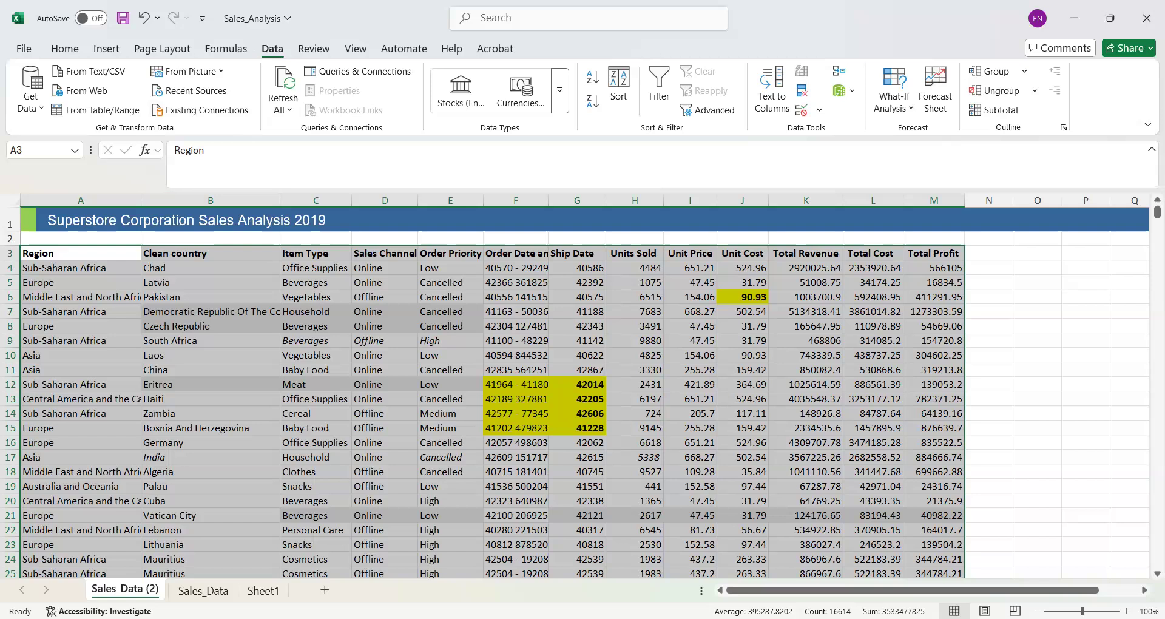
key("ctrl+t")
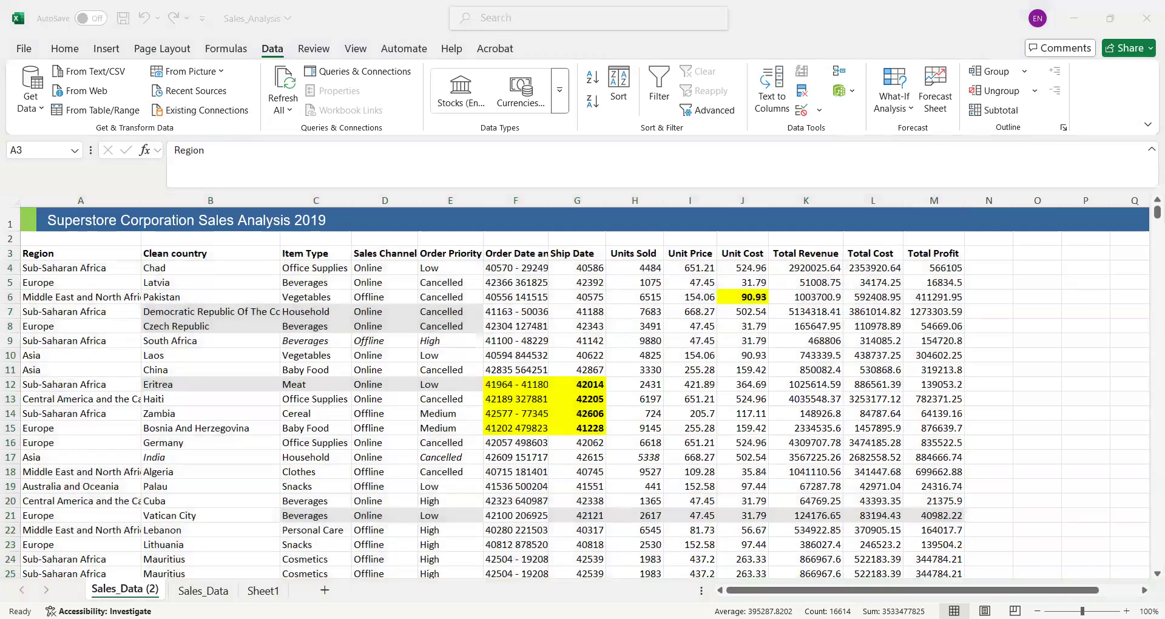
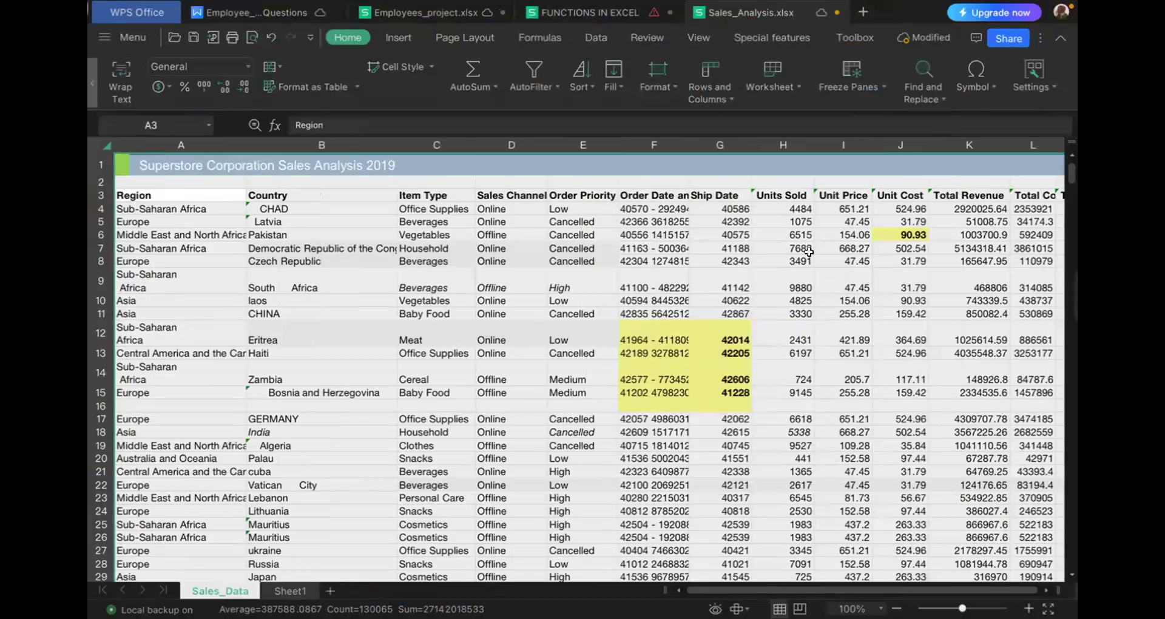
- Select the blank cells of the Sales_Data sheet using Go To with the Blanks option
scroll(815, 291, "right", 5)
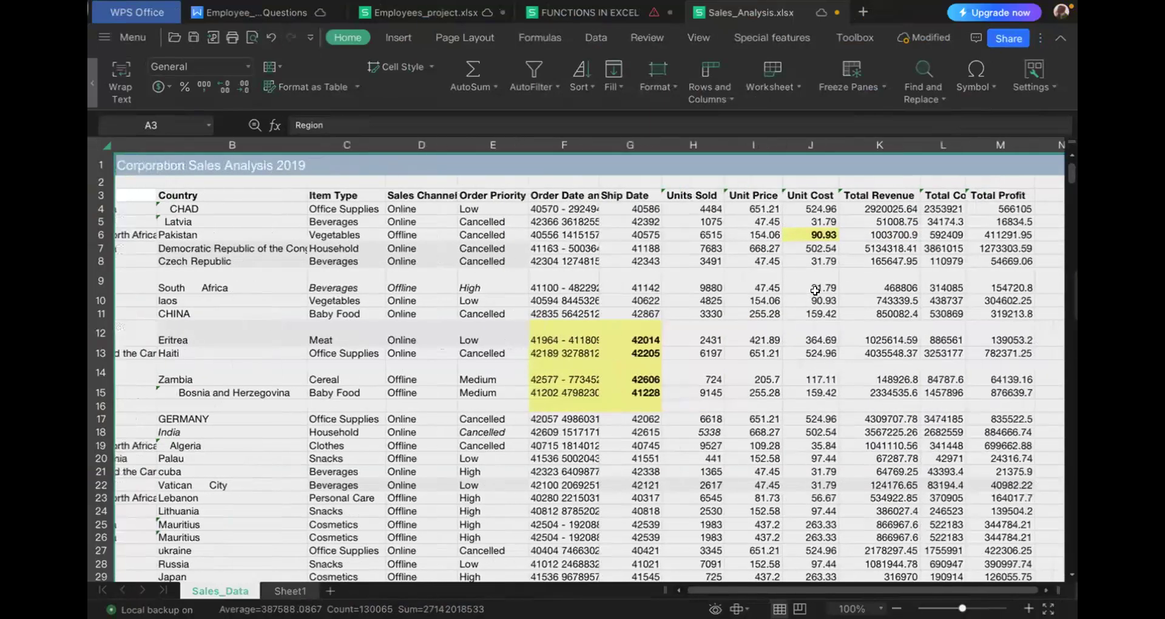
scroll(815, 290, "left", 5)
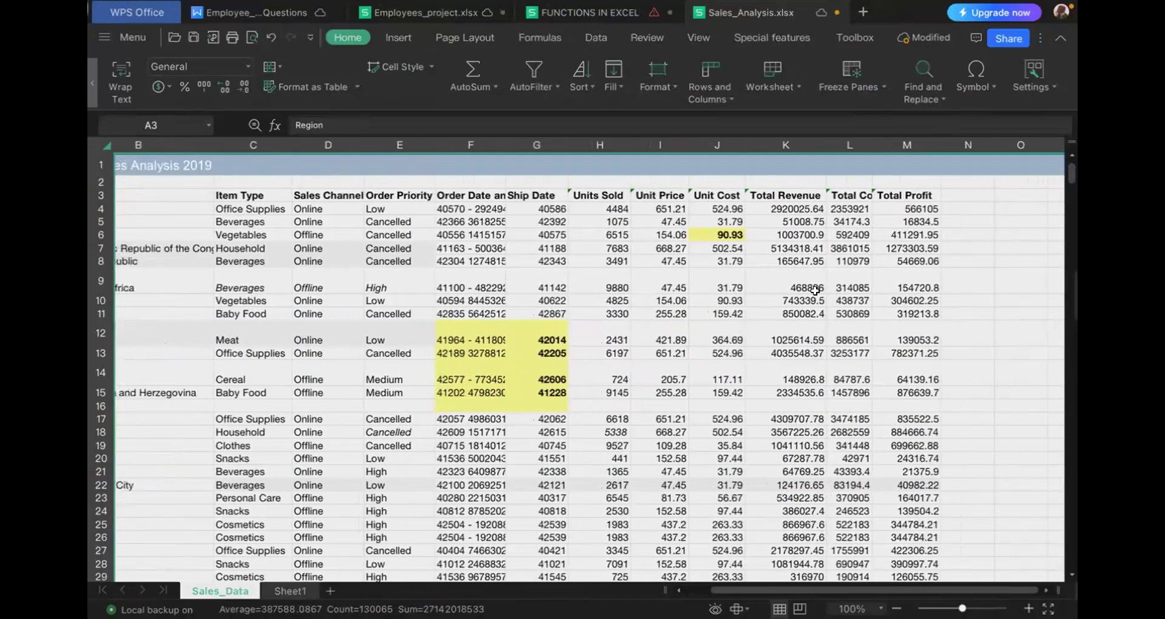
scroll(815, 290, "left", 1)
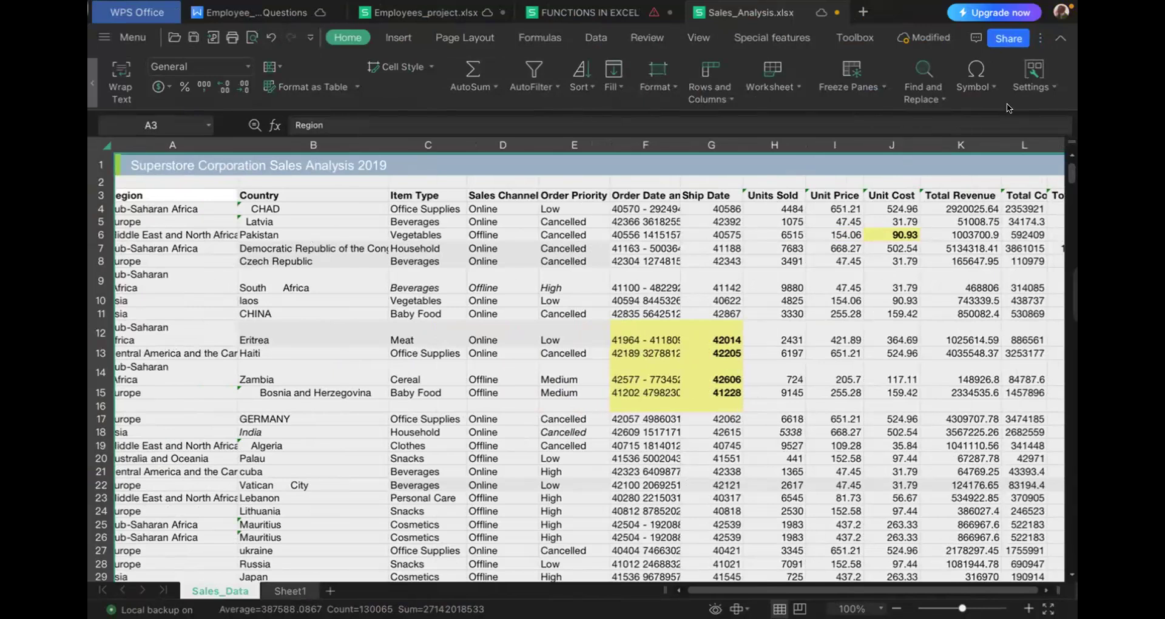
left_click(939, 98)
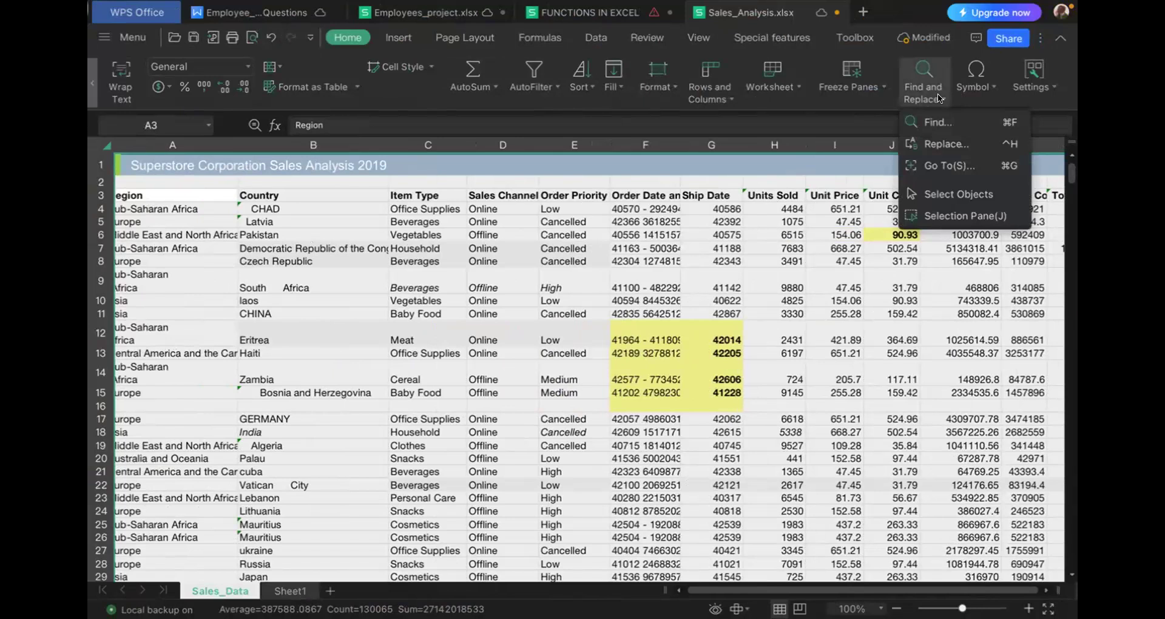
left_click(948, 166)
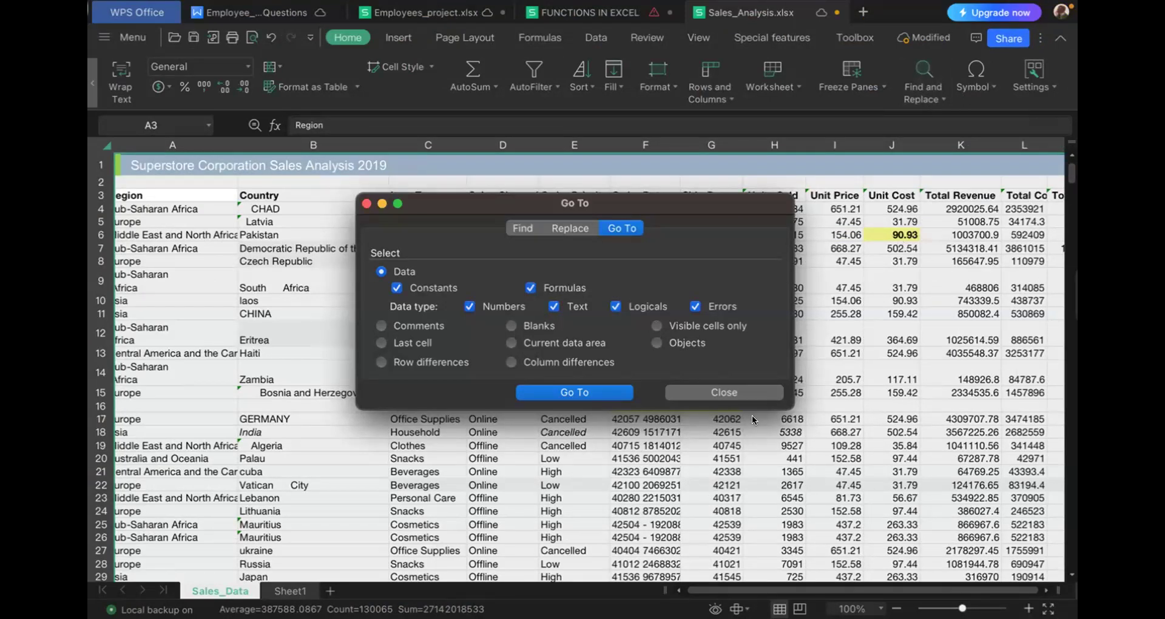
left_click(506, 326)
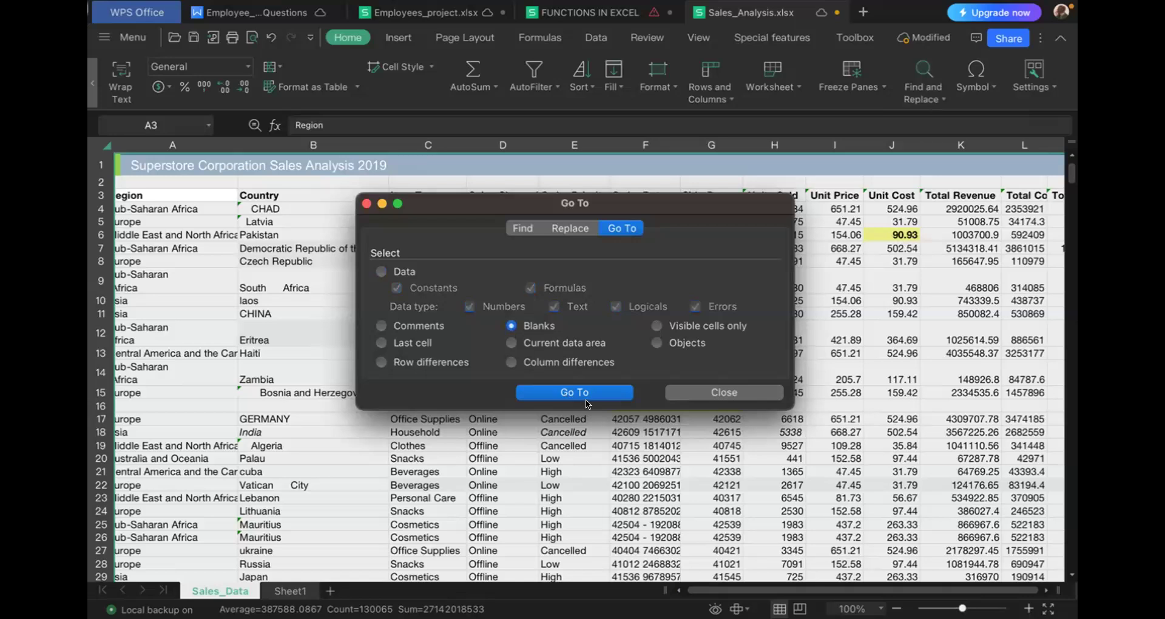
left_click(574, 392)
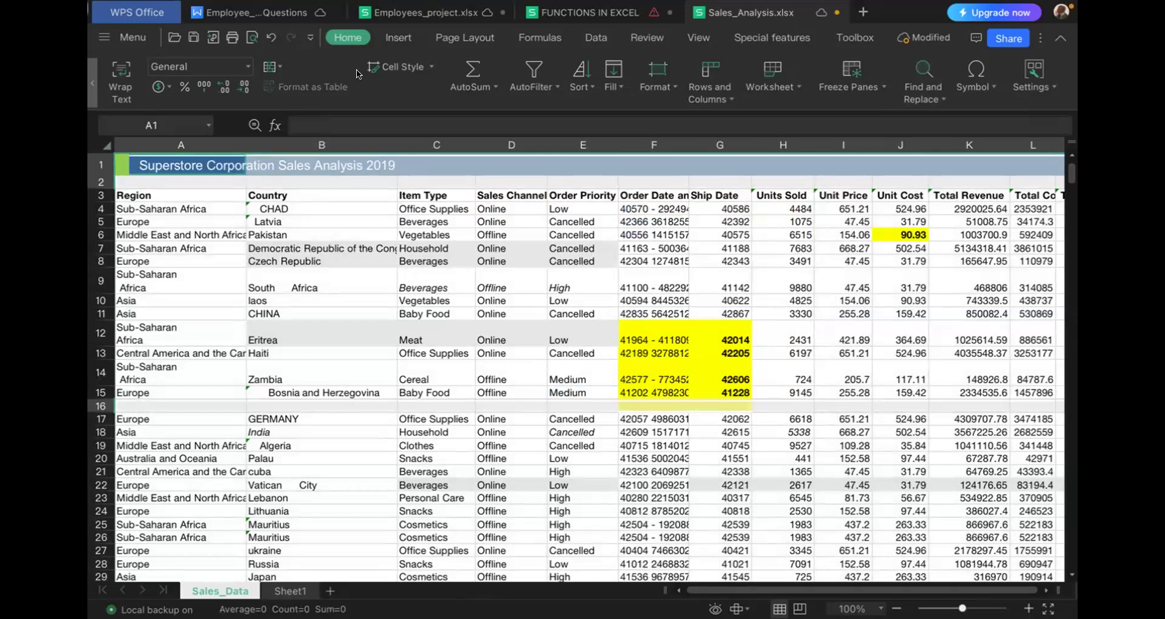
- Delete the entire rows that contain the selected blank cells on the Sales_Data sheet
left_click(431, 68)
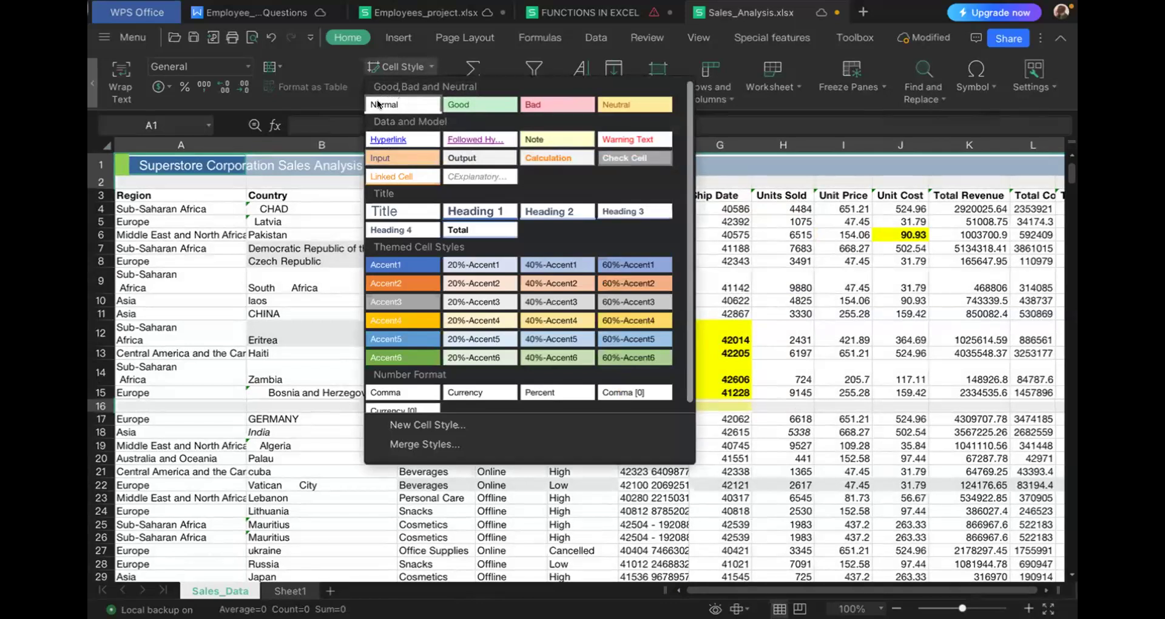
left_click(344, 110)
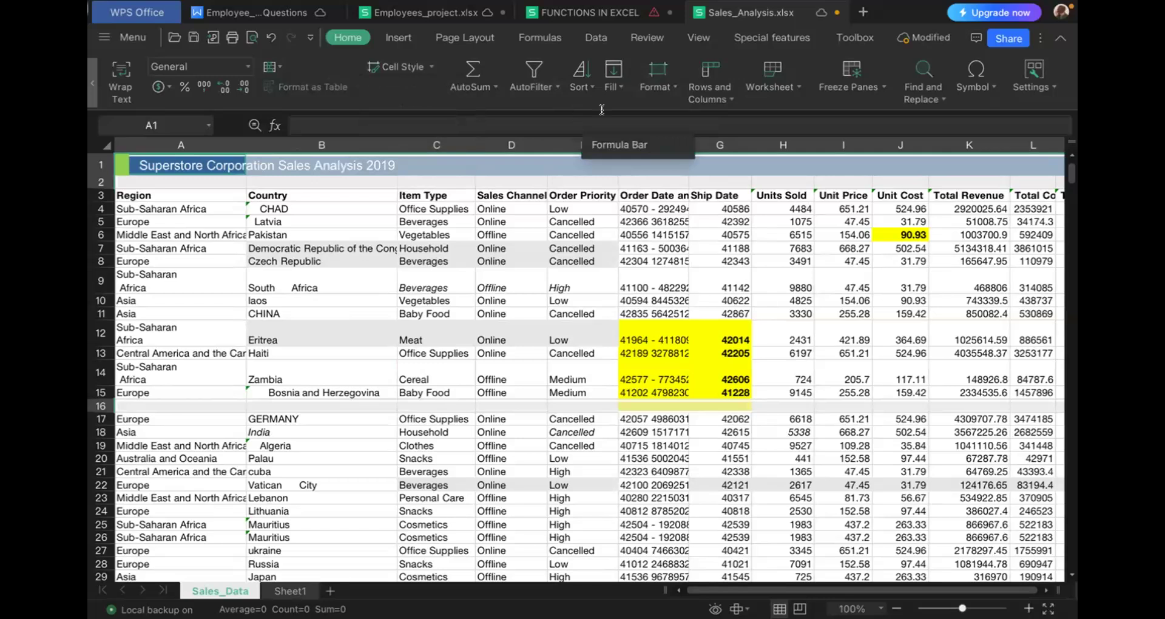
left_click(729, 97)
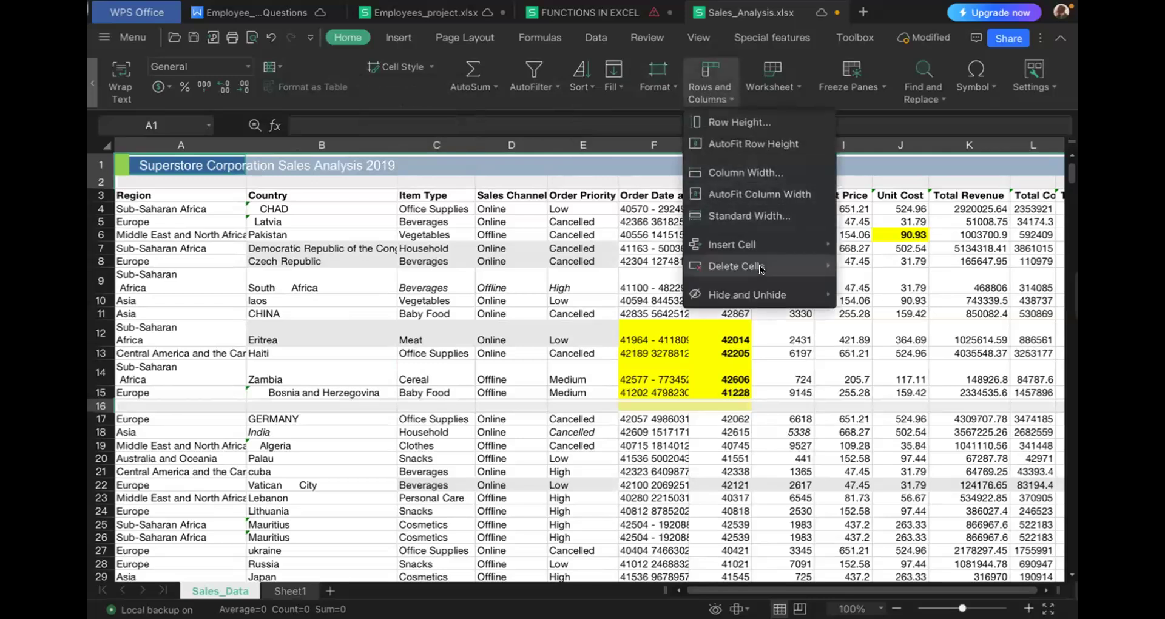
mouse_move(761, 271)
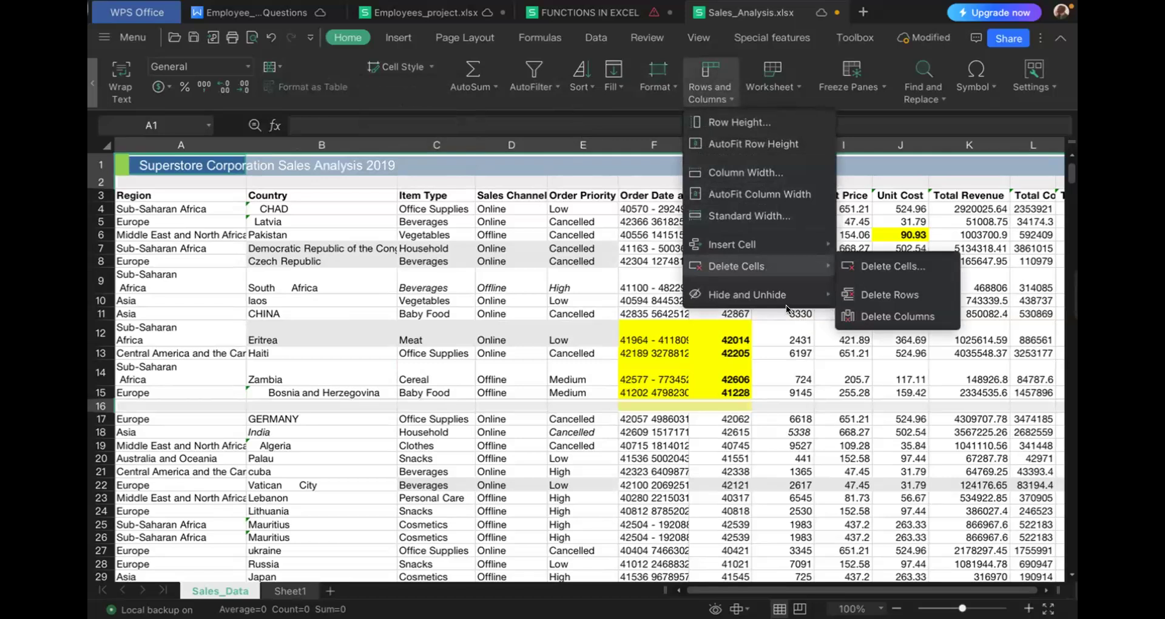
left_click(874, 296)
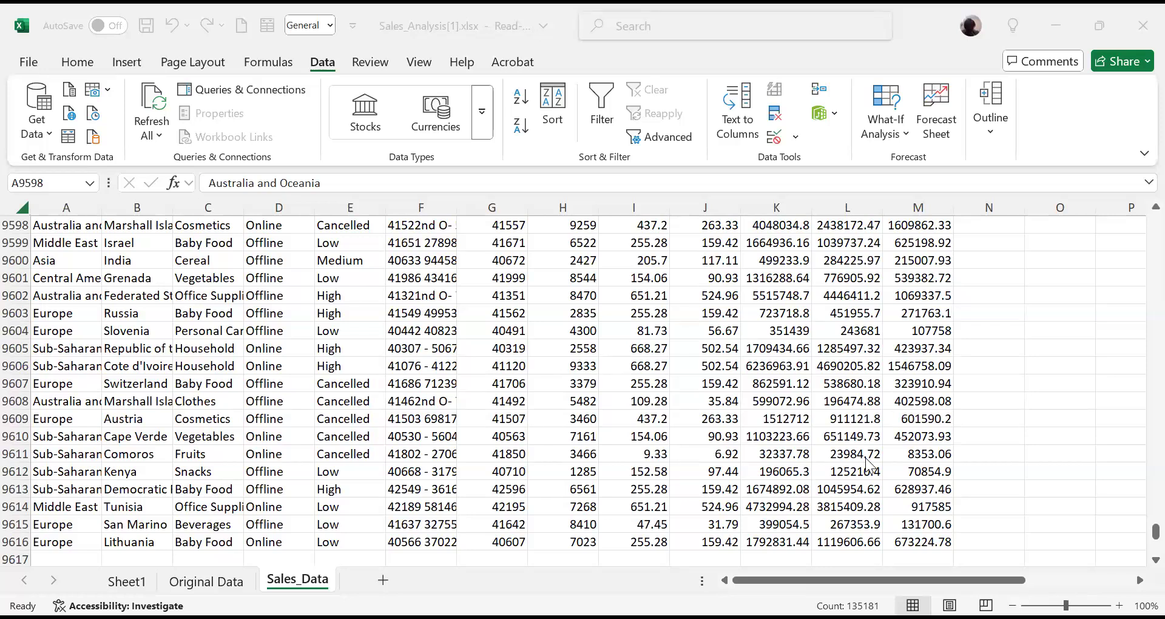
- In Excel, select all blank cells on the Sales_Data sheet with Go To Special set to Blanks
left_click_drag(916, 422, 690, 532)
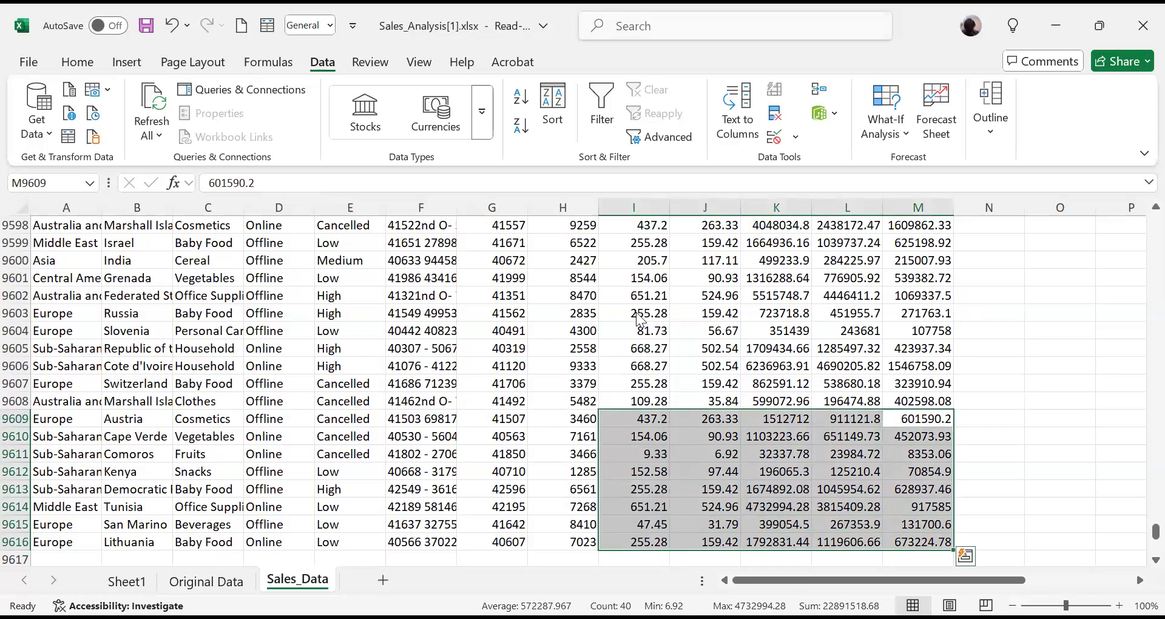
left_click(522, 336)
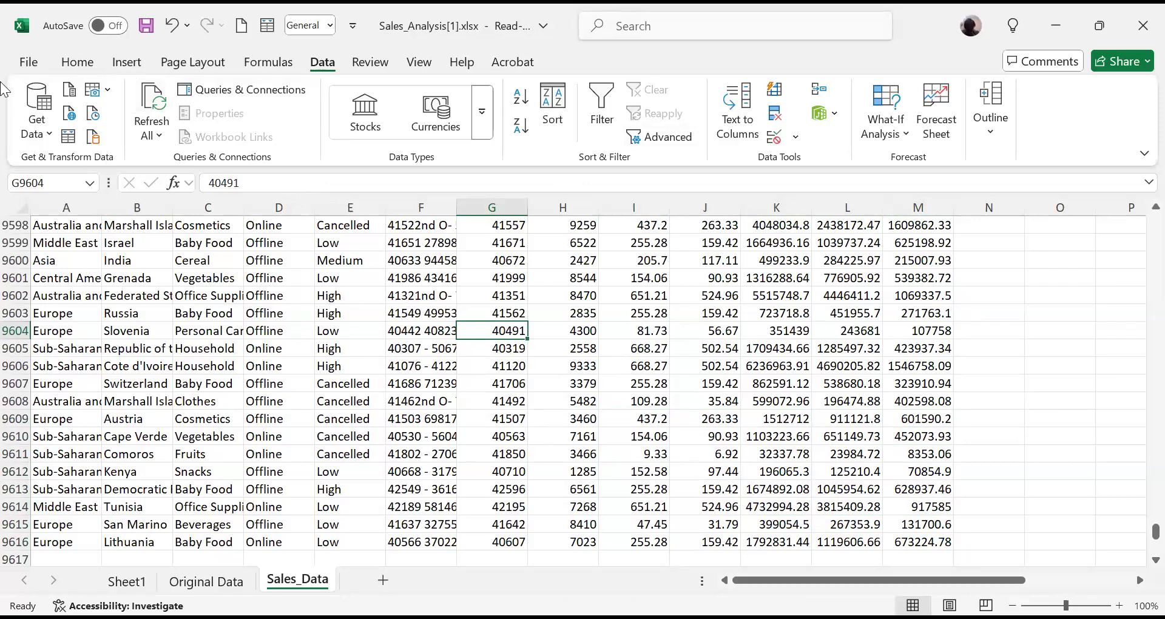
left_click(78, 63)
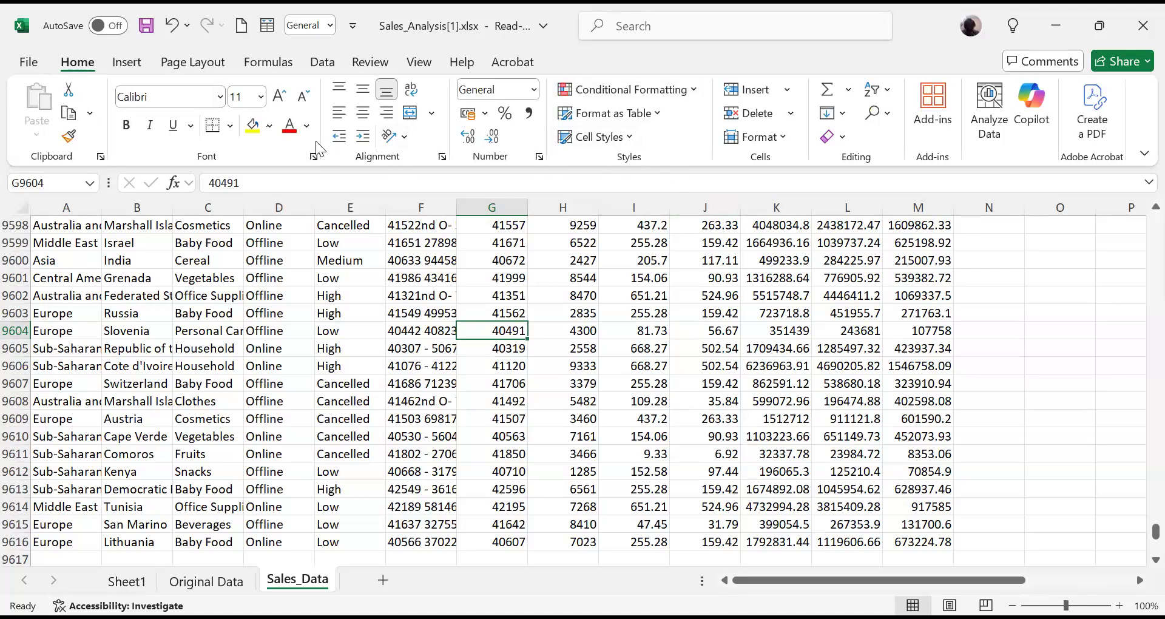
left_click(889, 114)
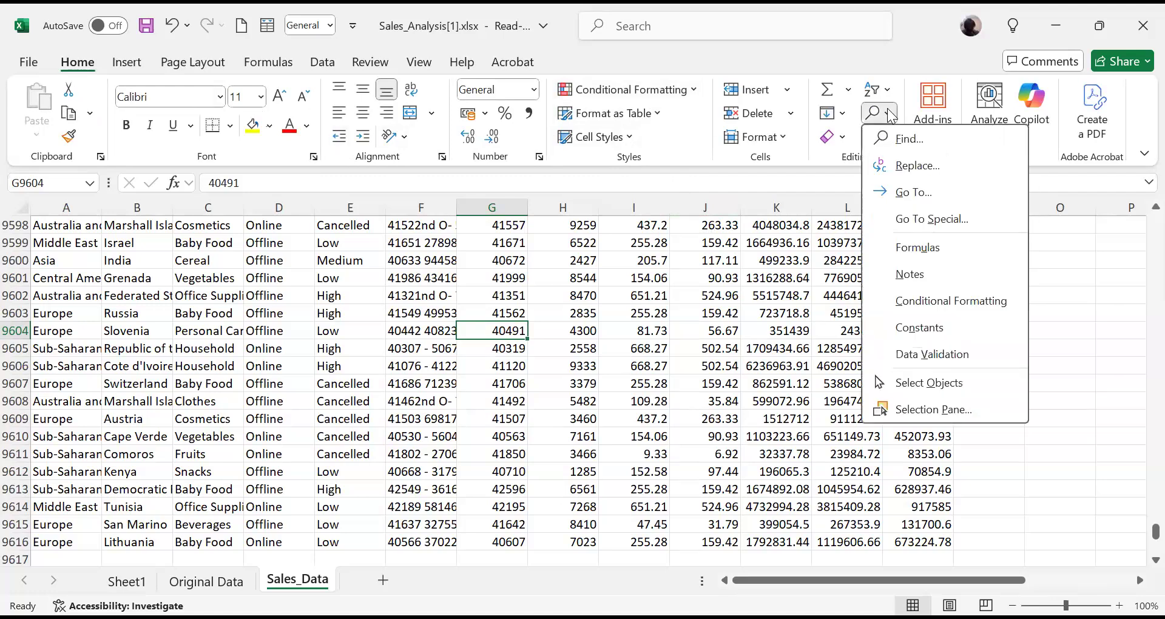
left_click(913, 222)
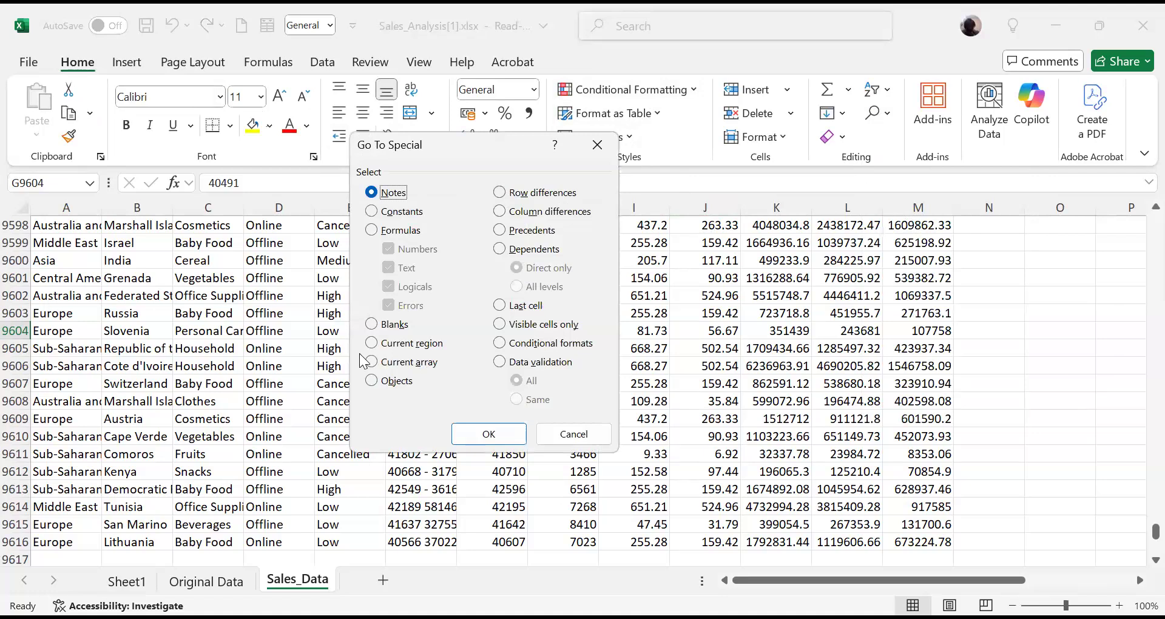
left_click(371, 324)
left_click(376, 328)
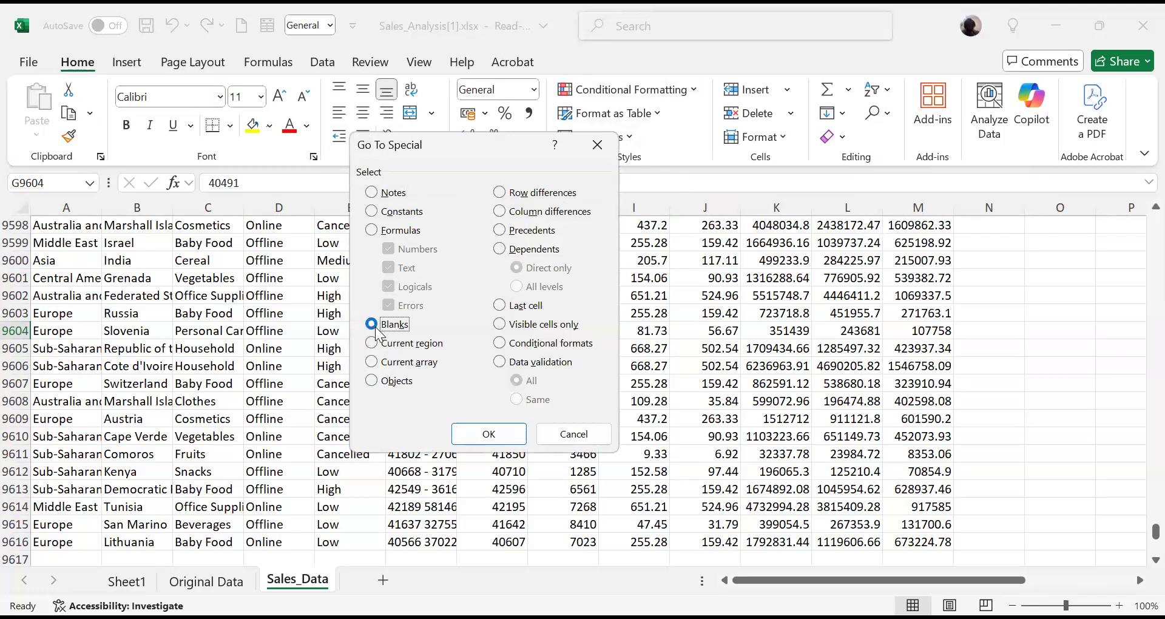
left_click(501, 435)
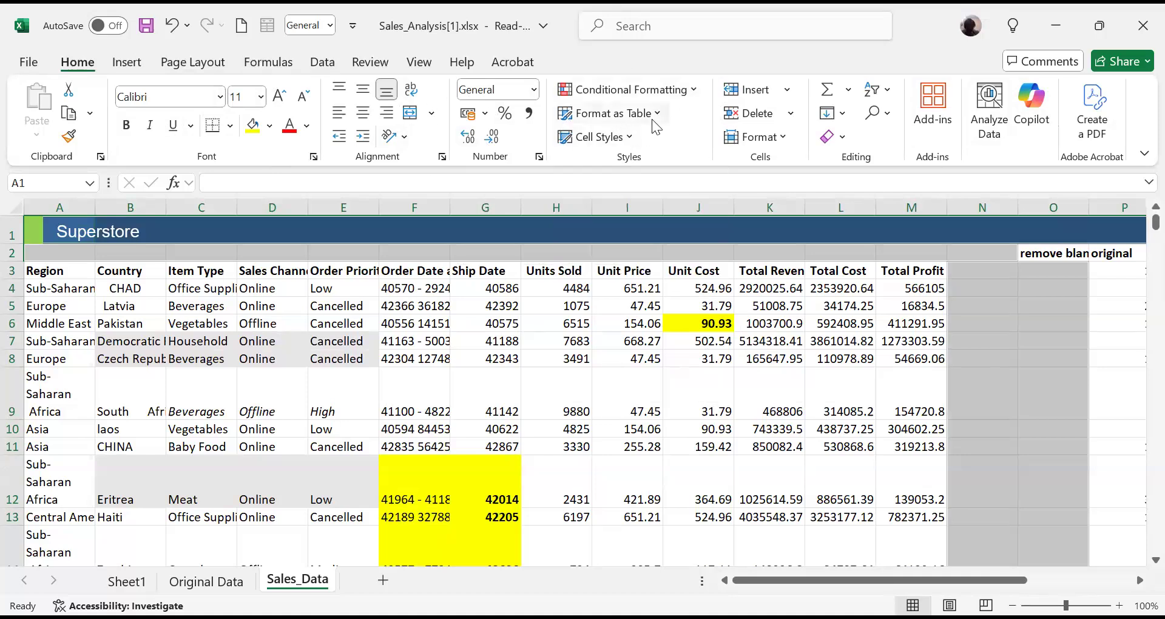
- Try to delete the sheet rows that contain the selected blank cells, and undo the deletion
left_click(631, 139)
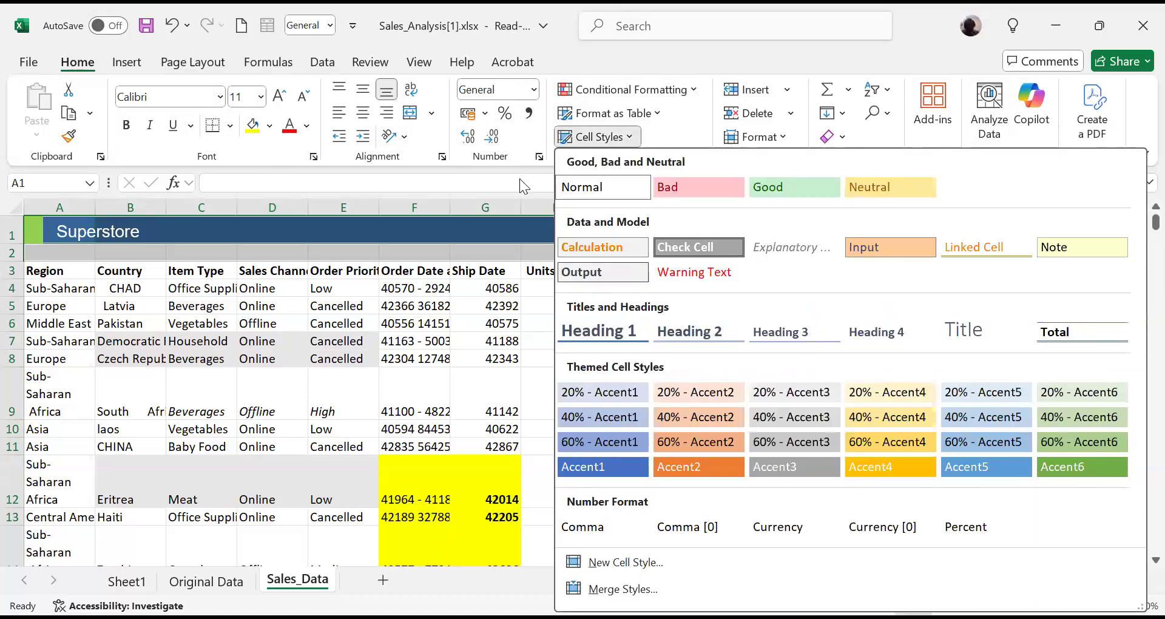
left_click(629, 137)
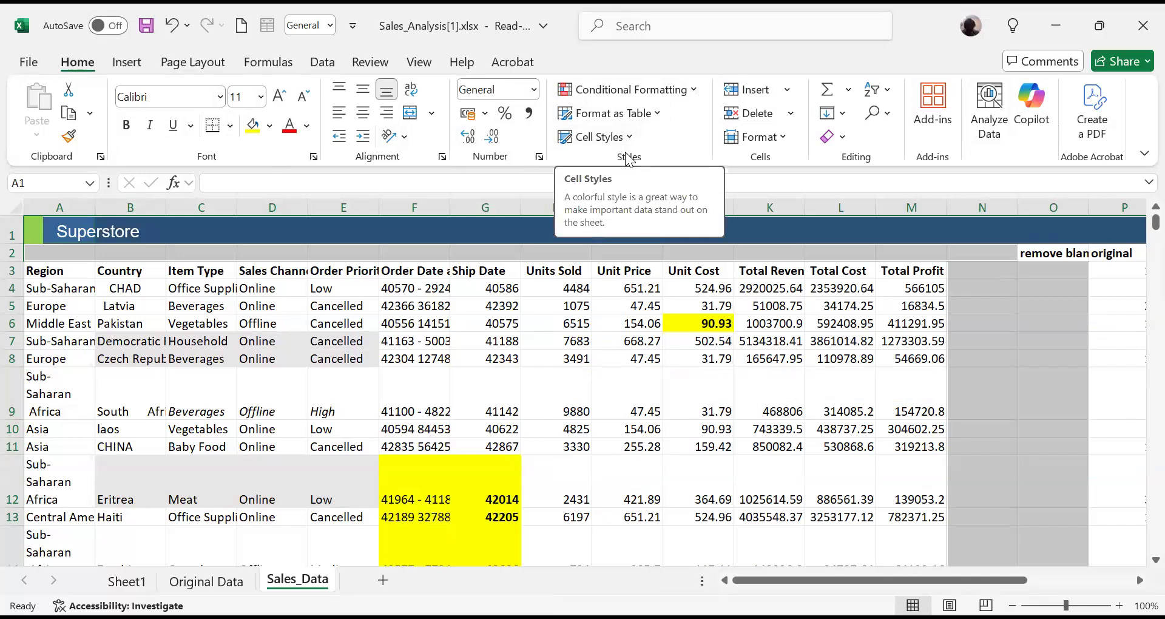
left_click(791, 125)
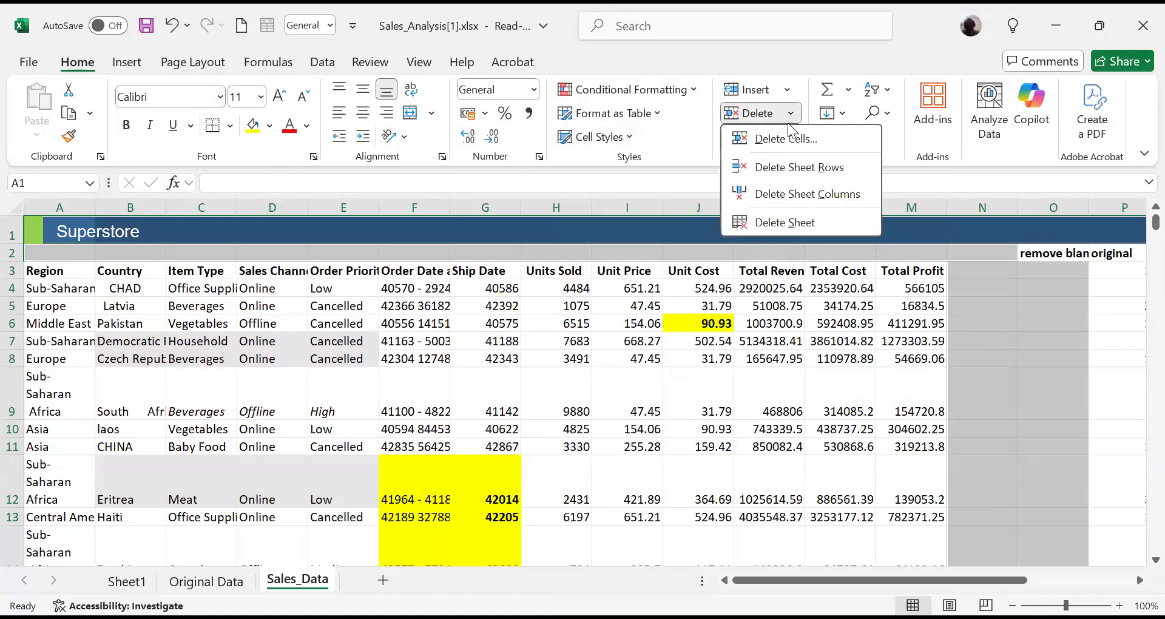
left_click(799, 170)
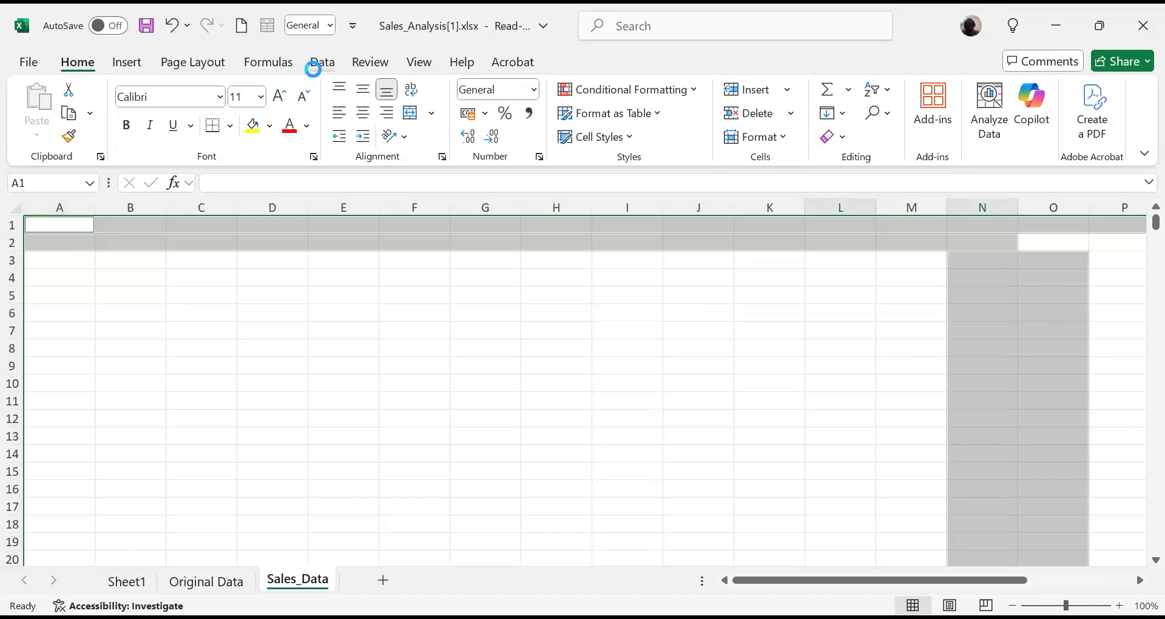
key("ctrl+z")
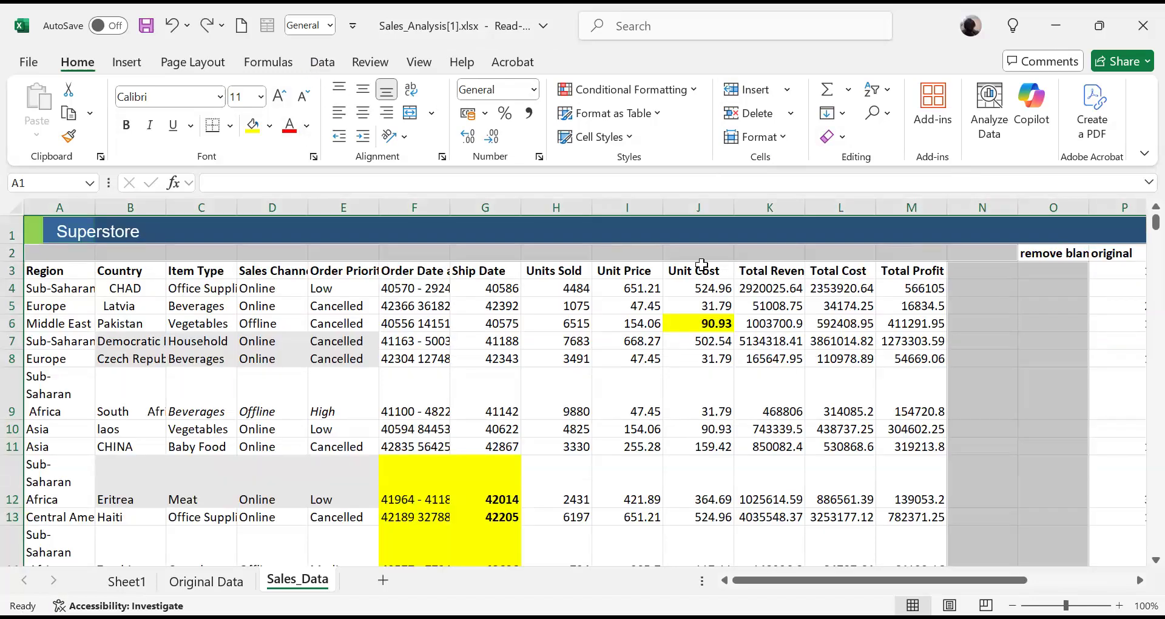
- Delete sheet row 4, the Chad record just below the headers, starting from its Units Sold cell
left_click(571, 287)
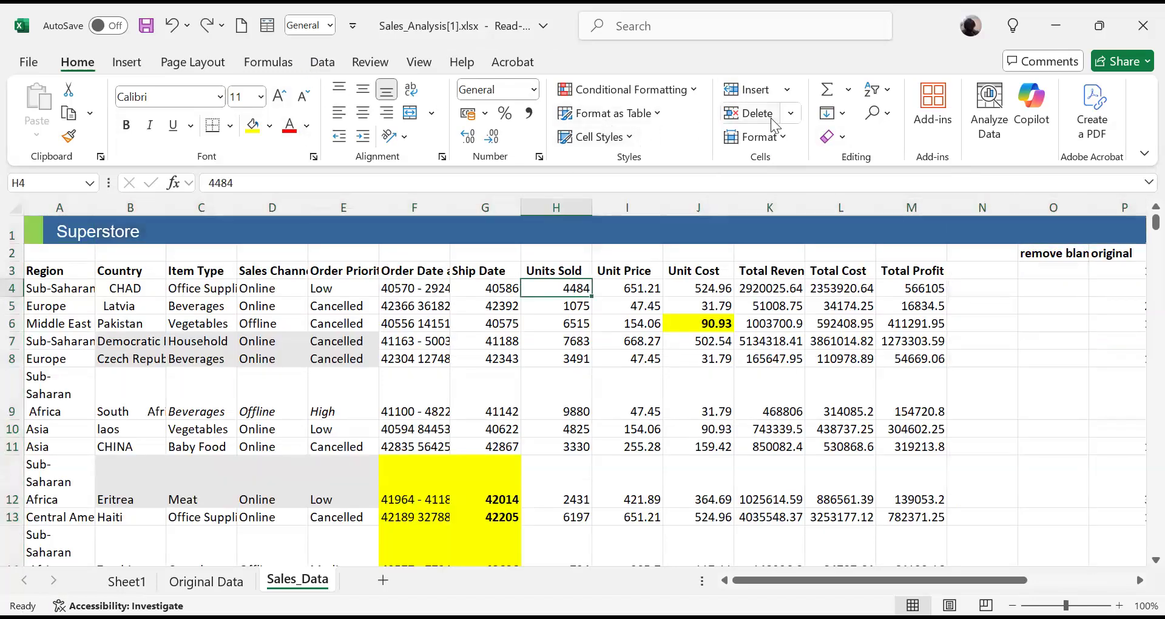
left_click(790, 115)
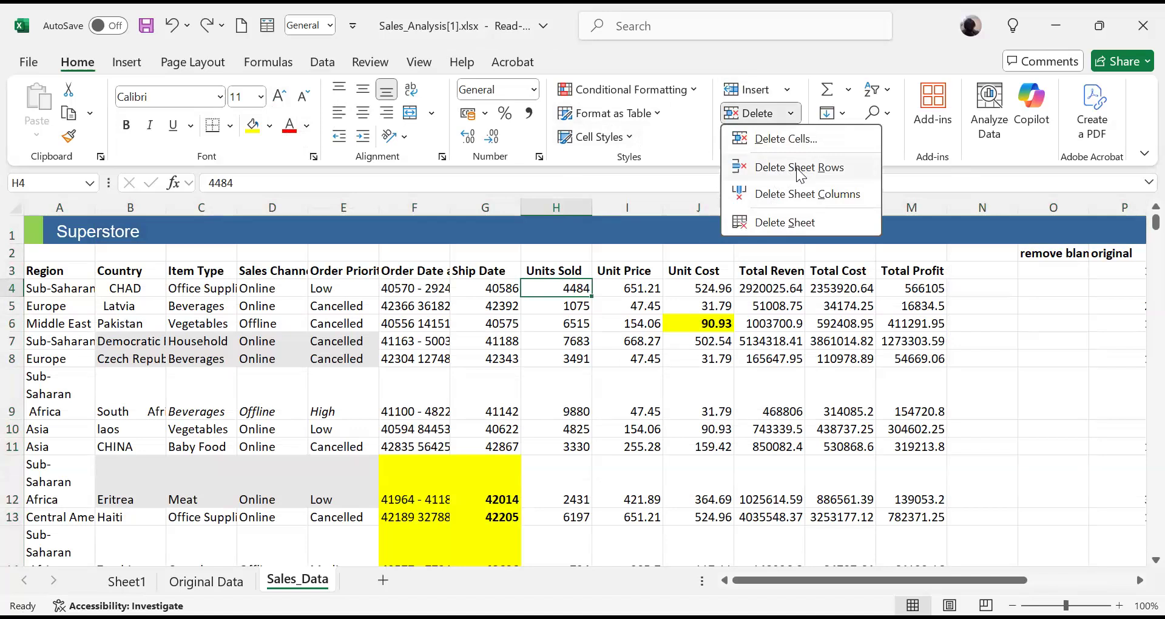
left_click(800, 168)
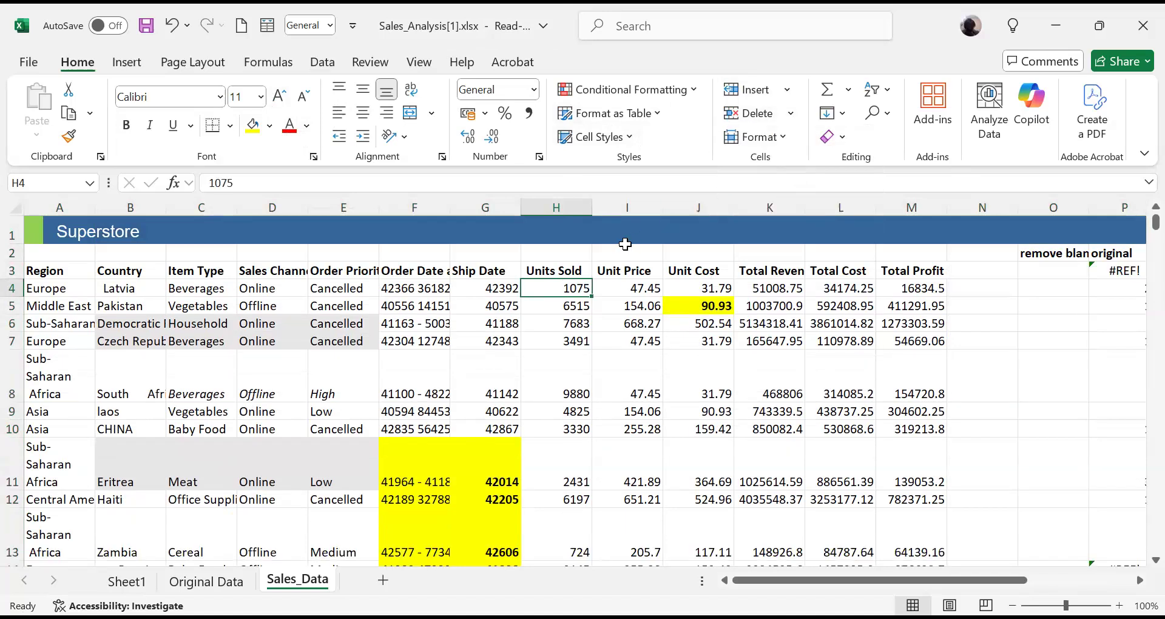
left_click(790, 114)
left_click(791, 120)
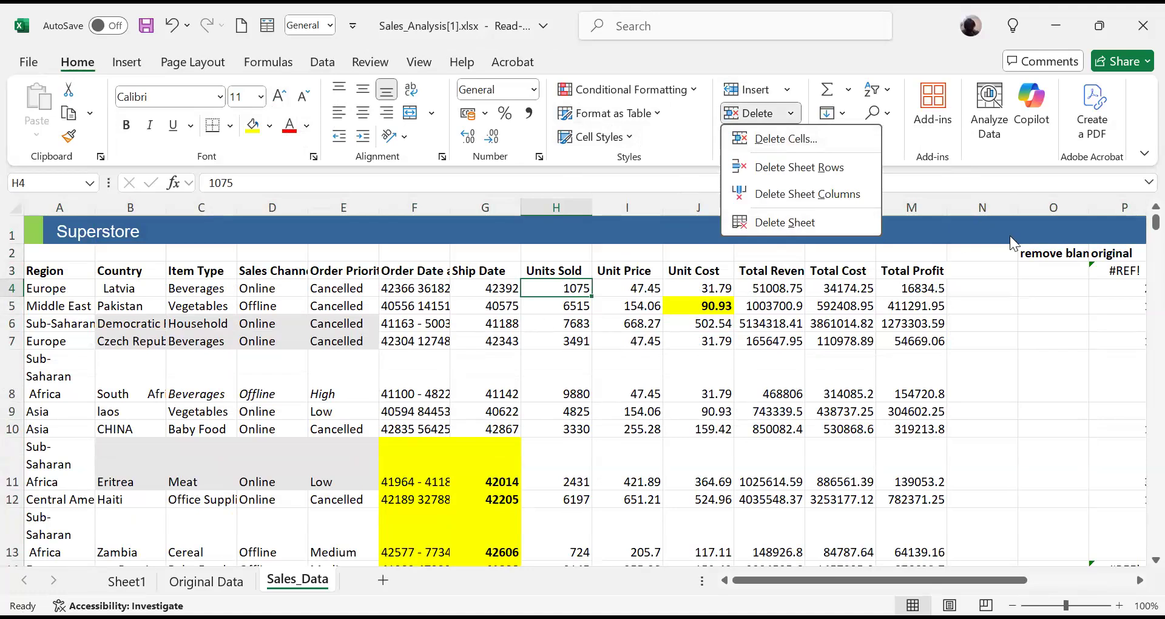
key("Escape")
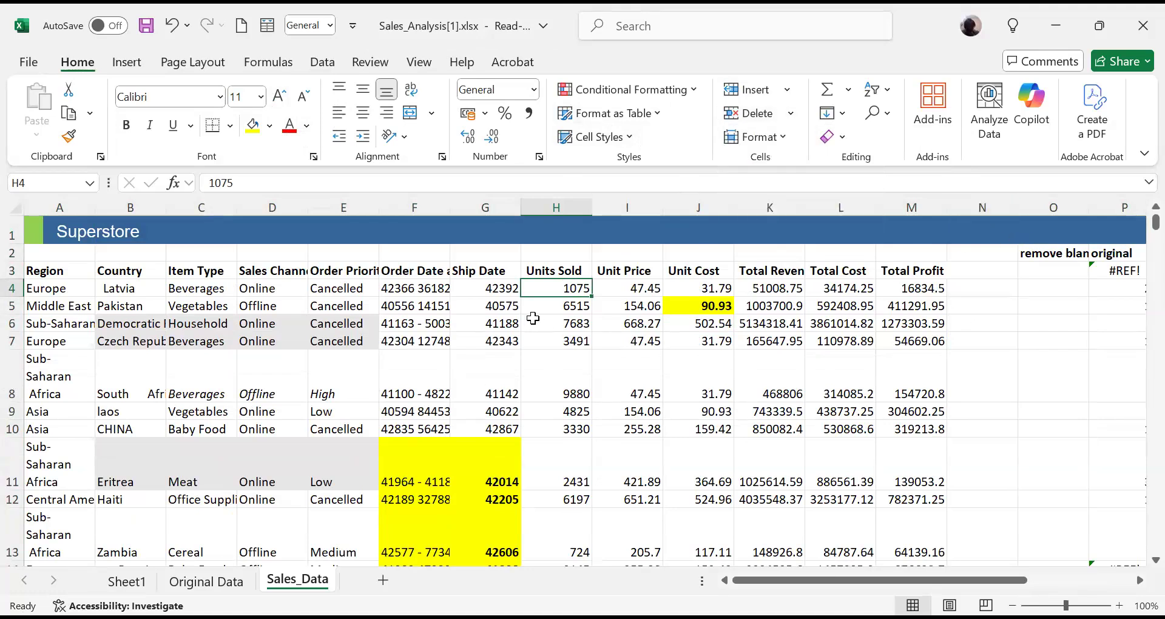
- Insert two blank rows at rows 8 and 9, between the Czech Republic and South Africa records
left_click(13, 357)
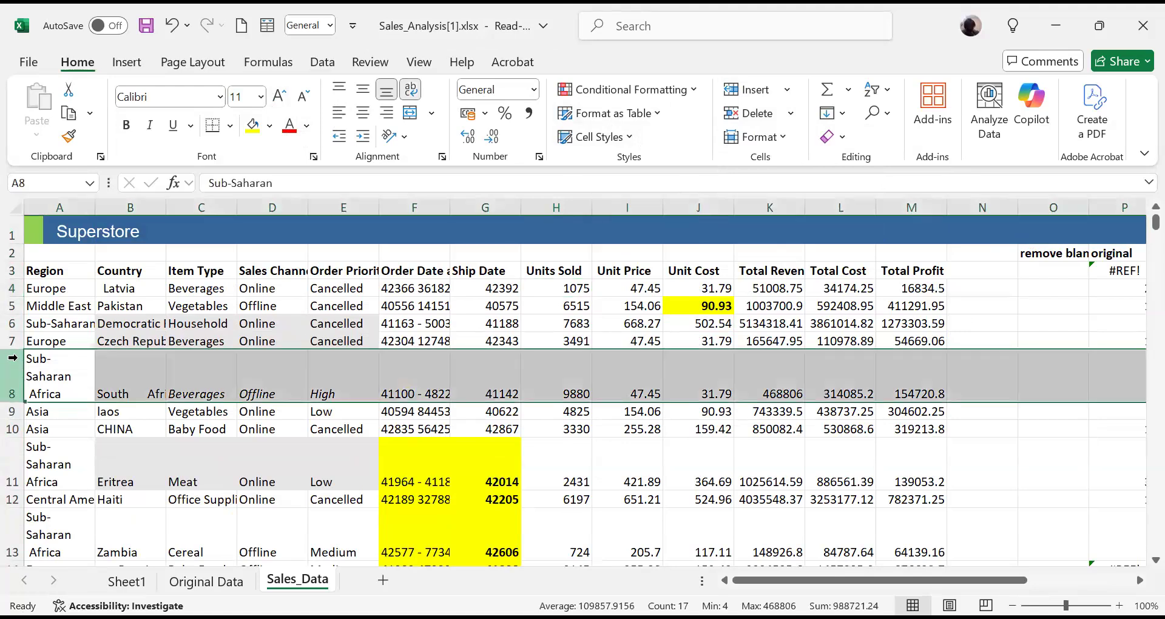
right_click(13, 357)
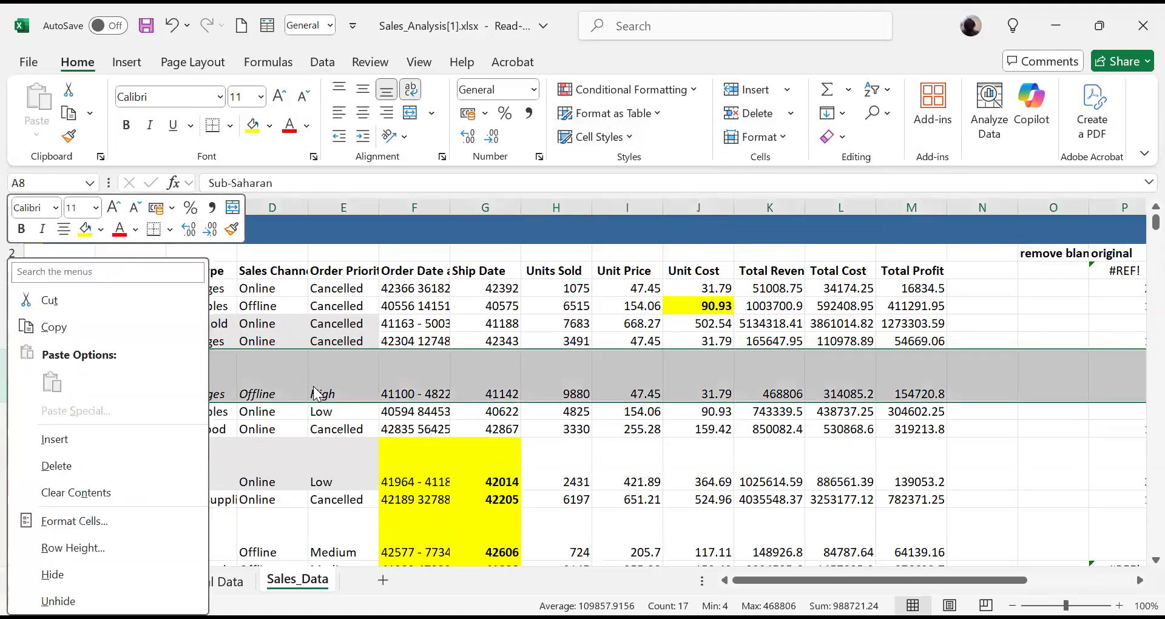
key("Escape")
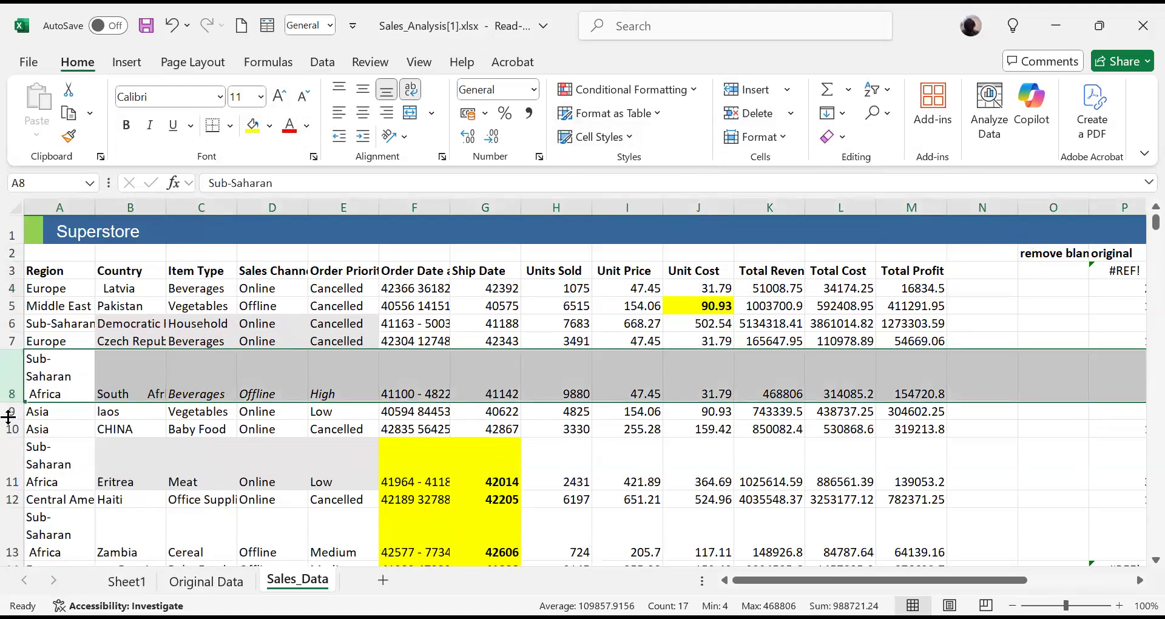
left_click(11, 381)
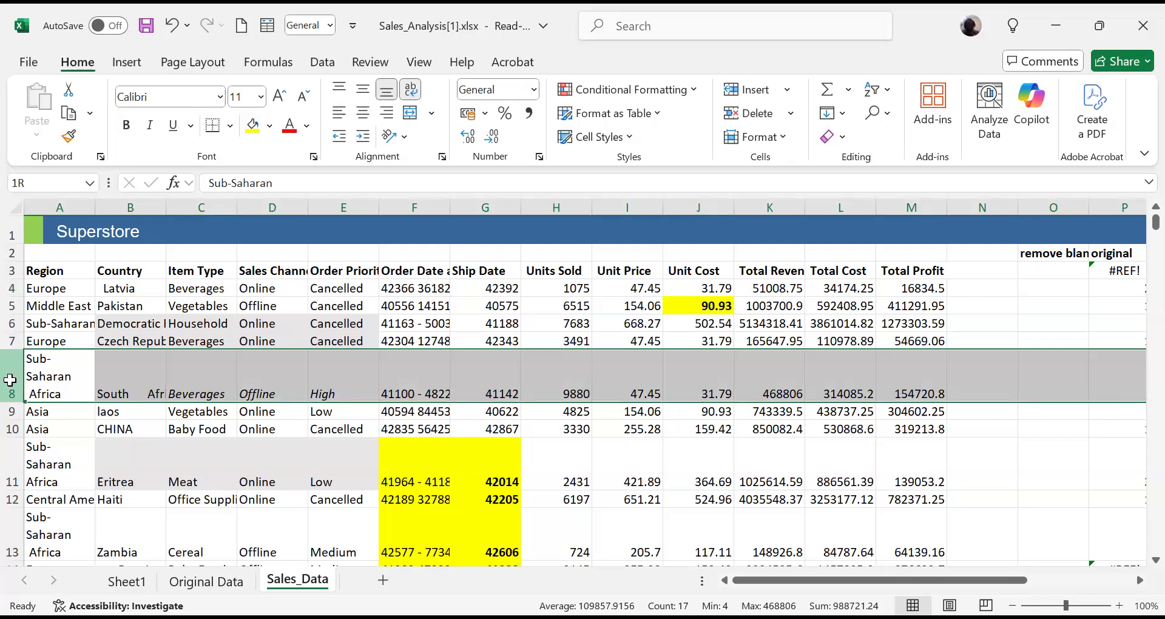
left_click_drag(12, 406, 12, 413)
right_click(13, 413)
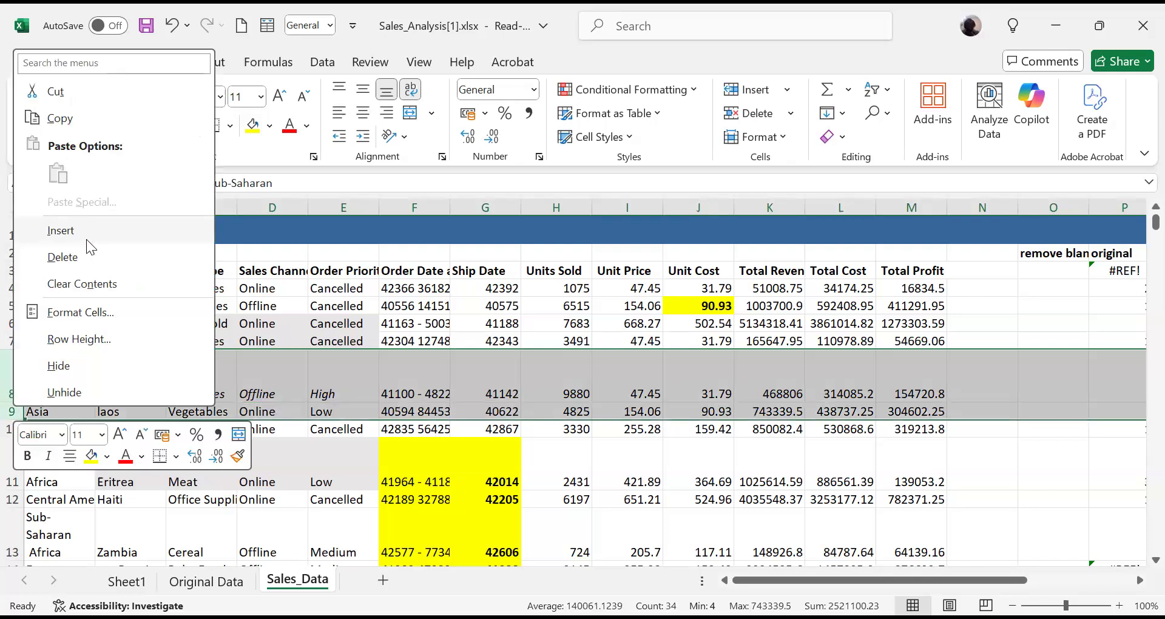
left_click(86, 239)
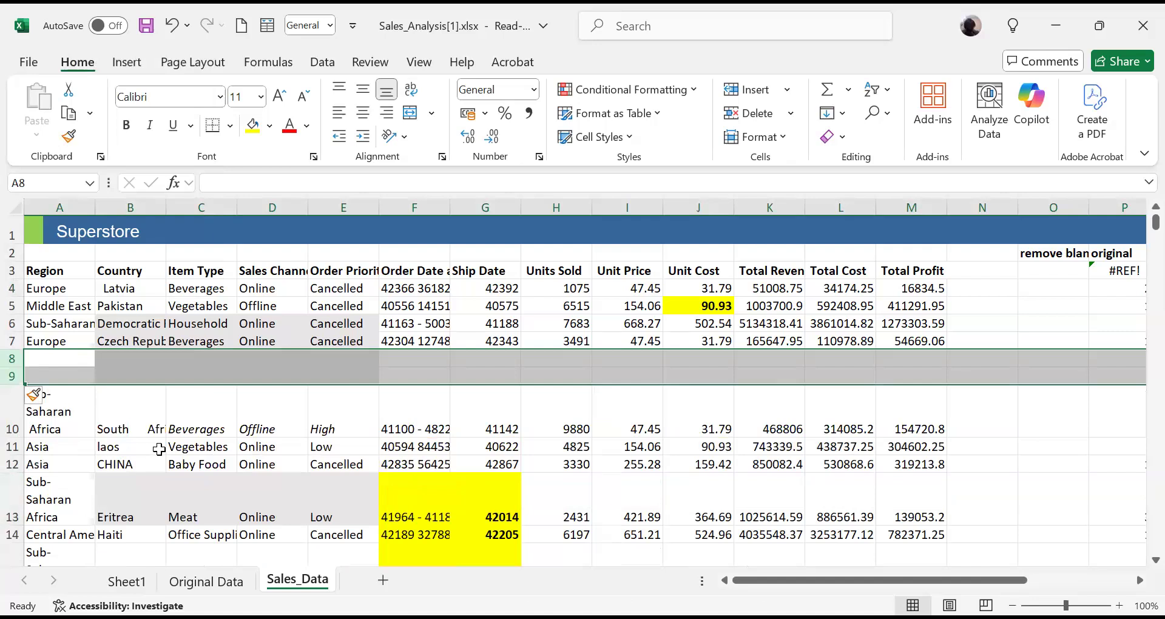
- Insert a blank row at row 20, between the Algeria and Palau records
left_click(199, 443)
key("Down")
key("Down")
key("Down")
key("Down")
key("Down")
key("Down")
key("Down")
key("Down")
key("Down")
key("Down")
key("Down")
key("Down")
key("Down")
key("Down")
key("Down")
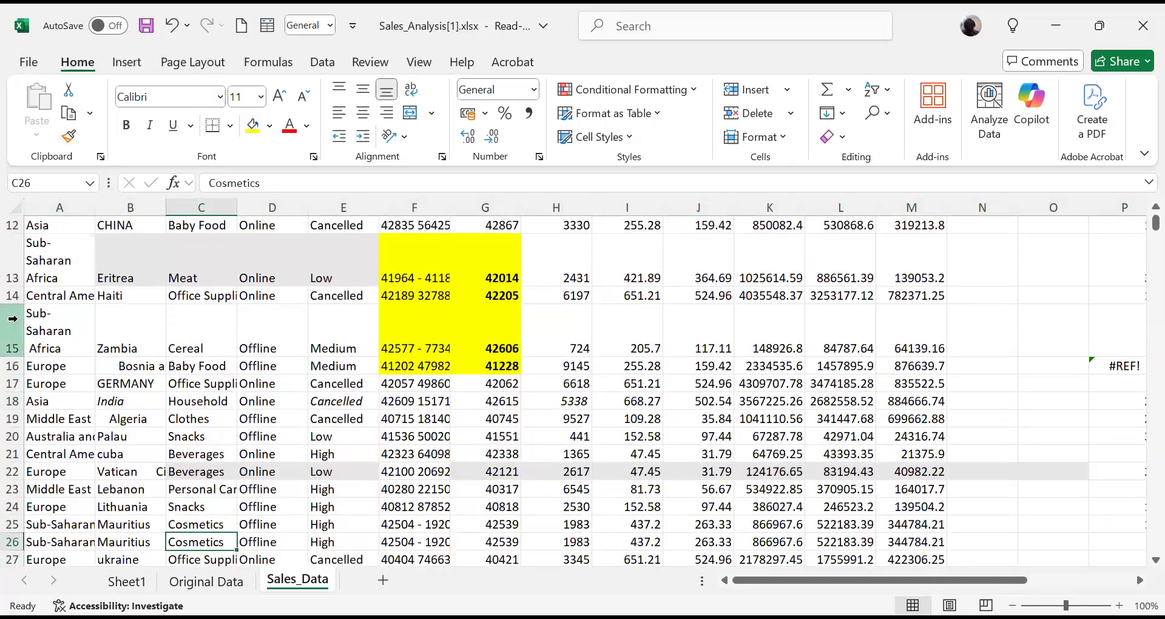
left_click(13, 435)
right_click(13, 435)
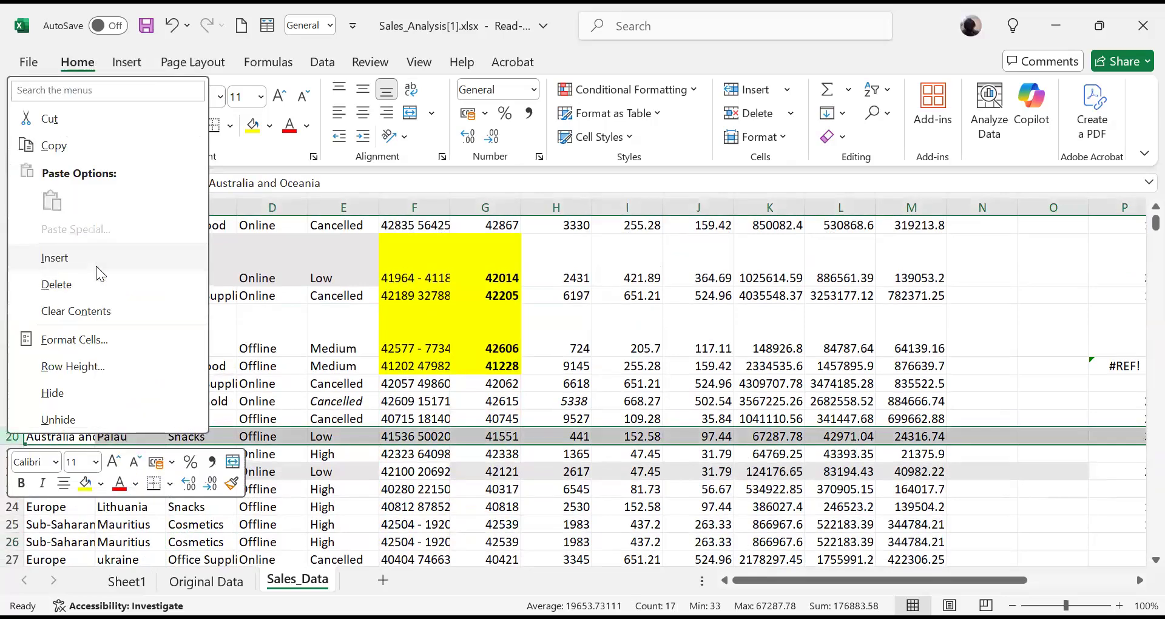
left_click(105, 256)
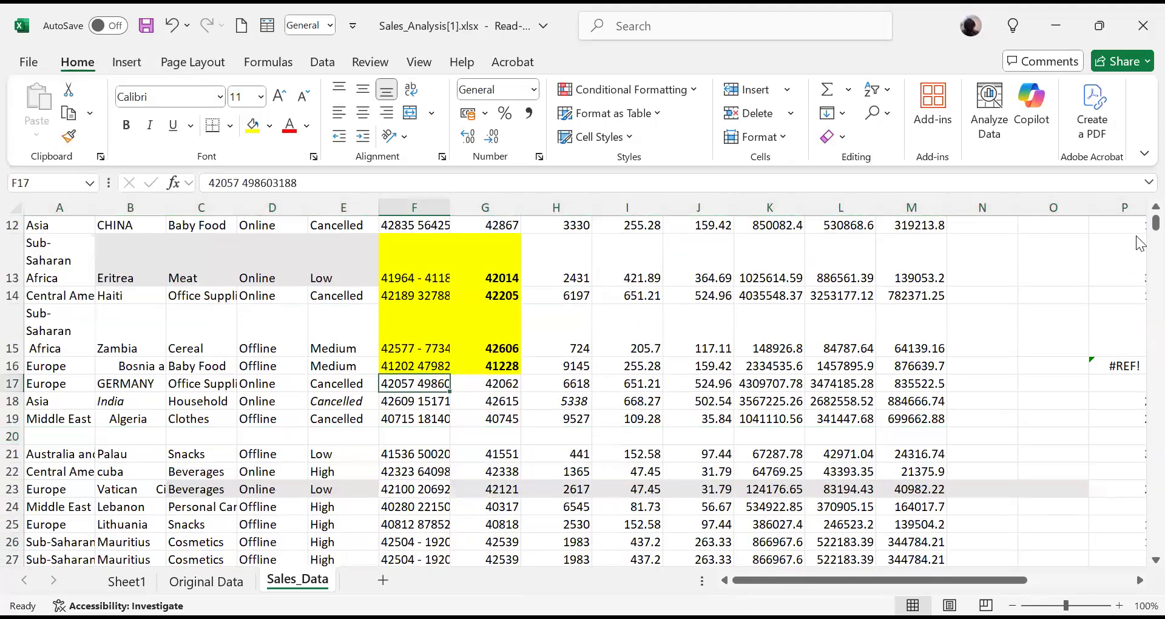
- Select all blank cells on the Sales_Data sheet using Go To Special with the Blanks option
scroll(1137, 231, "up", 4)
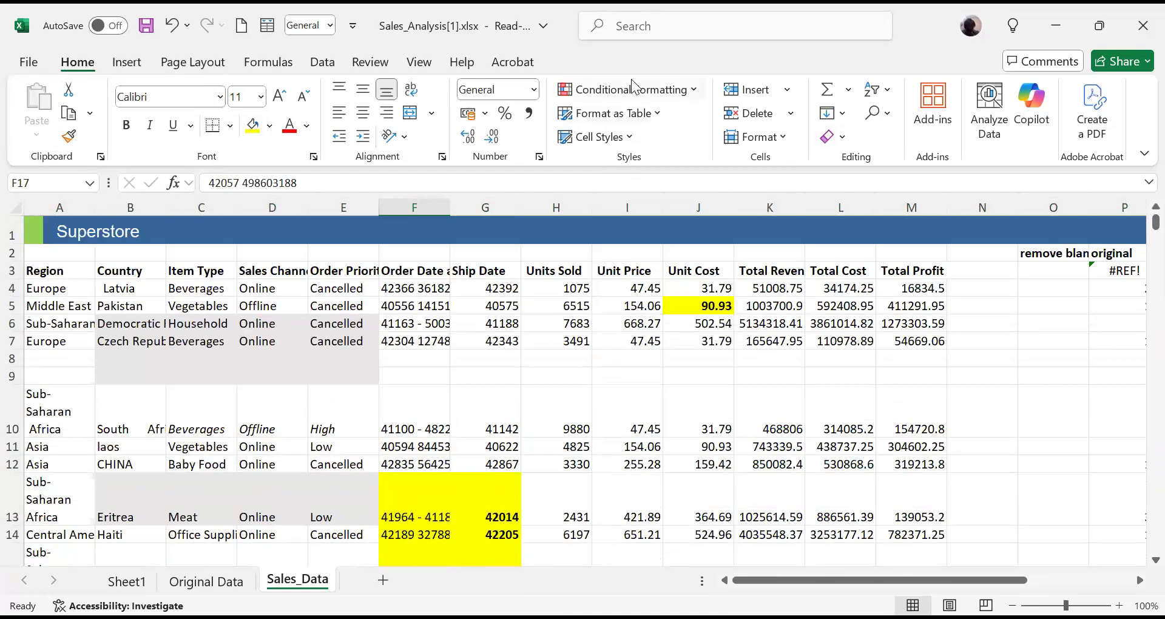
left_click(874, 113)
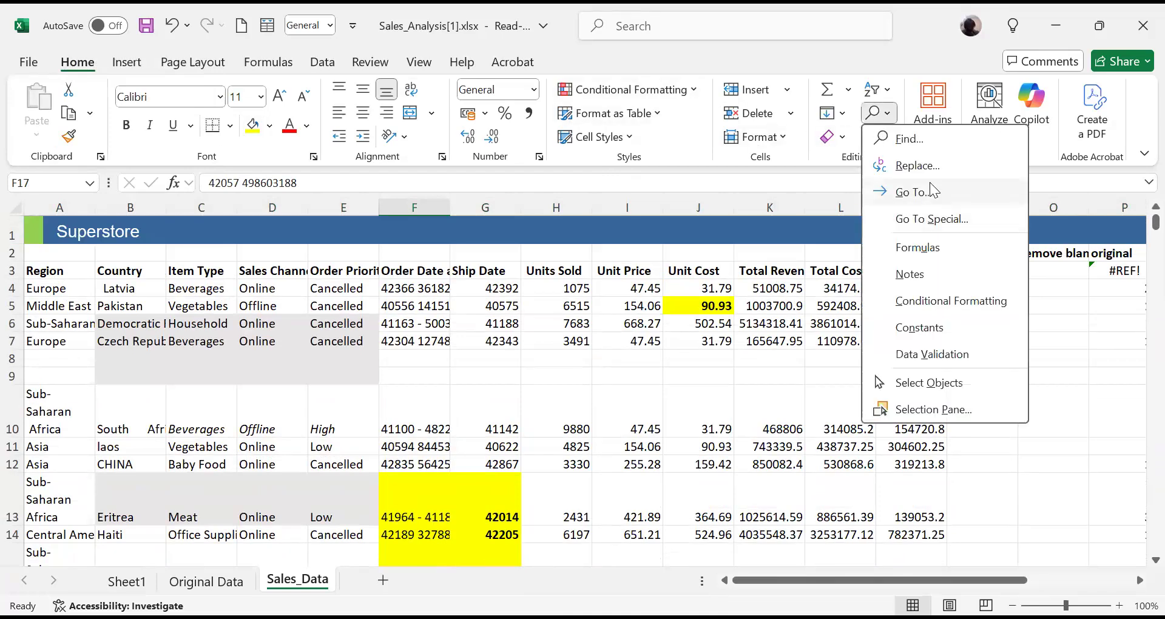
left_click(958, 221)
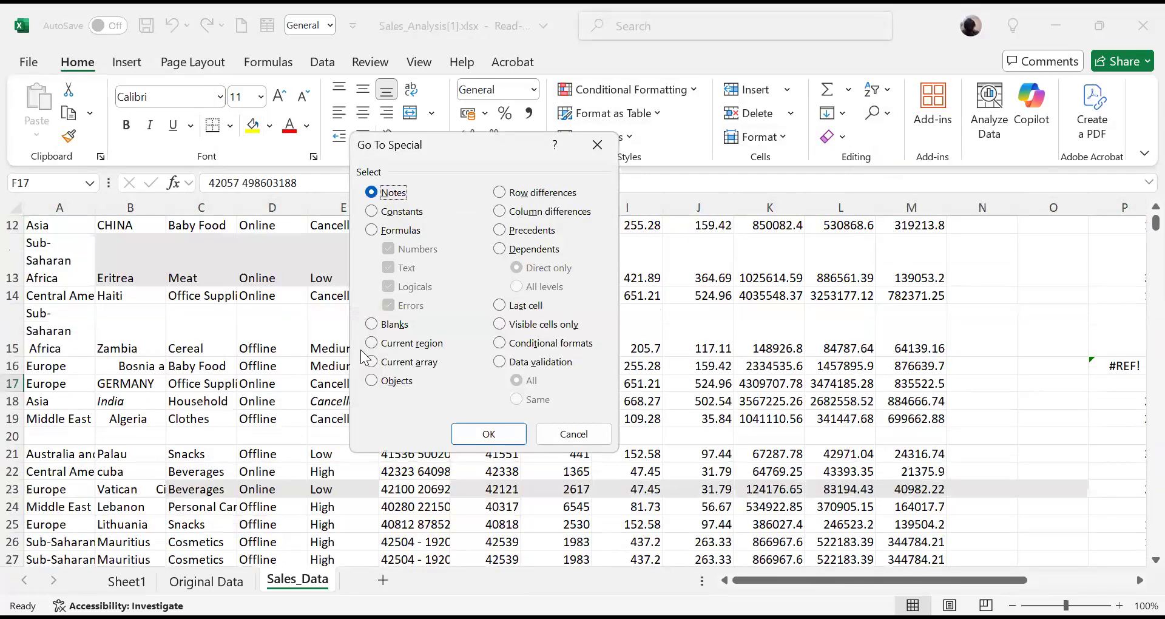
left_click(372, 325)
left_click(486, 435)
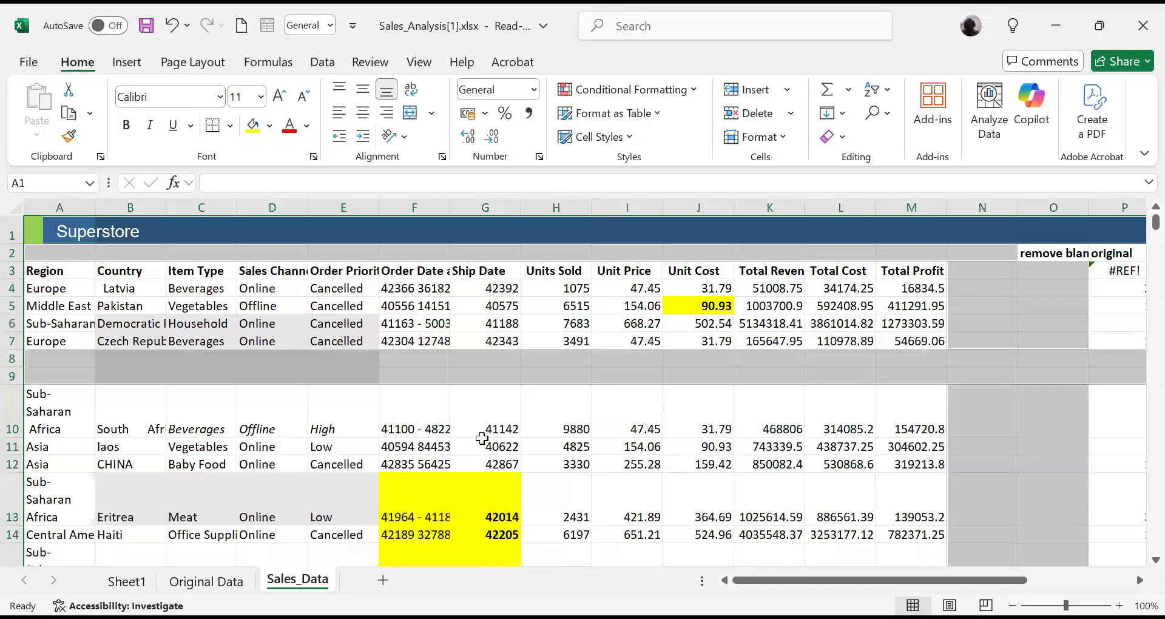
left_click(273, 411)
key("Down")
key("Down")
key("Down")
key("Down")
key("Down")
key("Down")
key("Down")
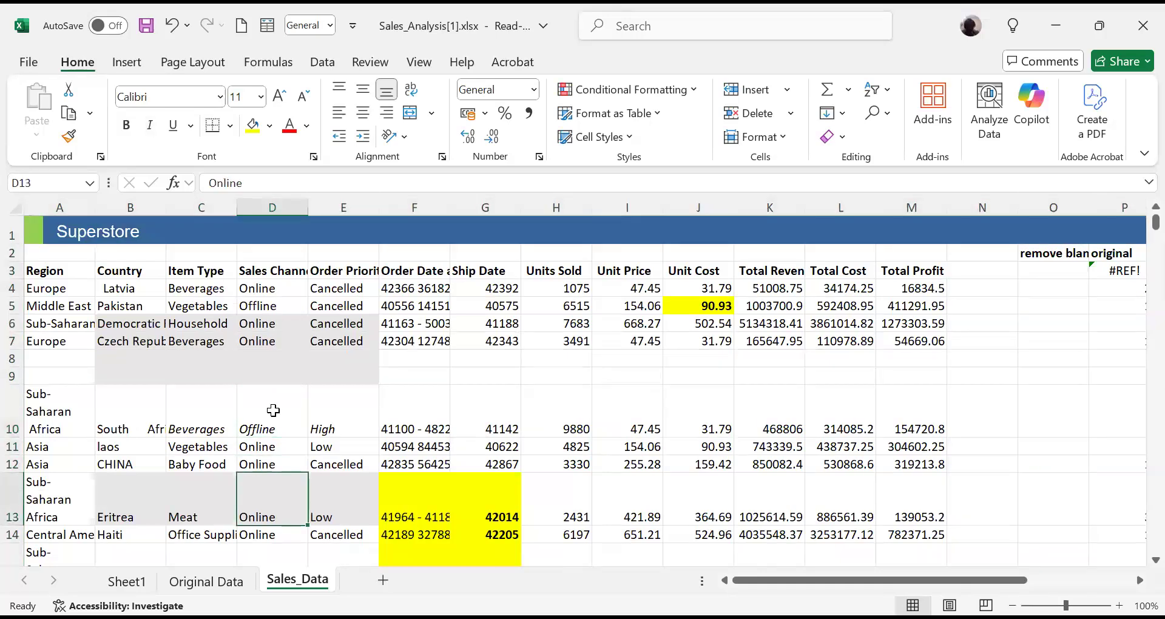
key("Down")
key("Down")
key("Down")
key("Down")
key("Down")
key("Down")
key("Down")
key("Down")
key("Down")
key("Down")
key("Down")
key("Down")
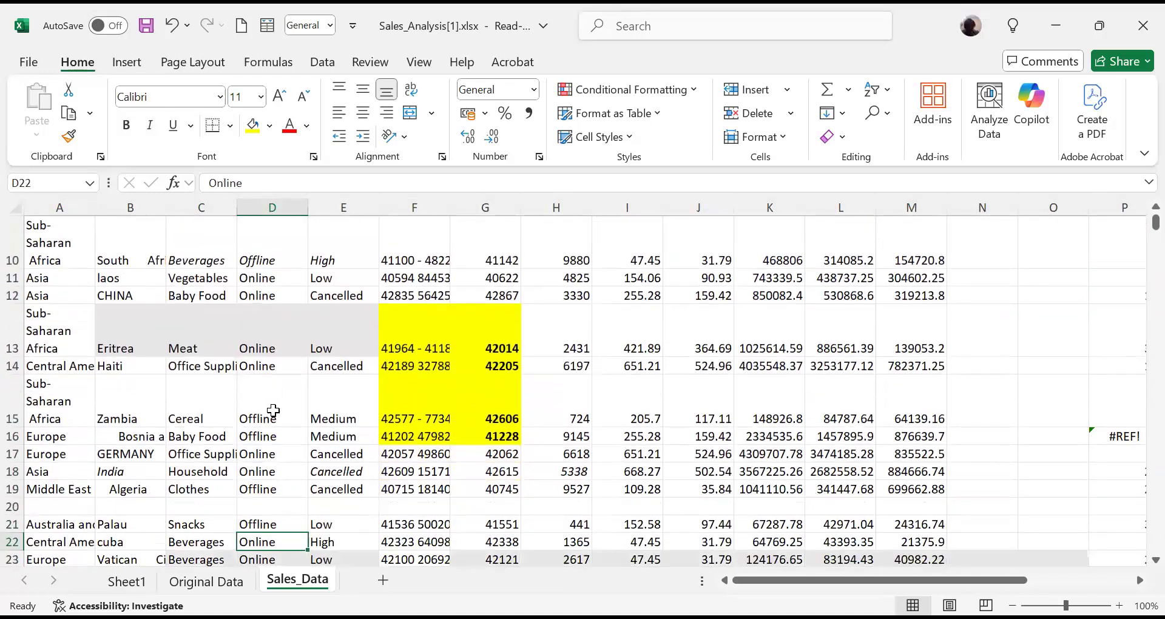
left_click(793, 113)
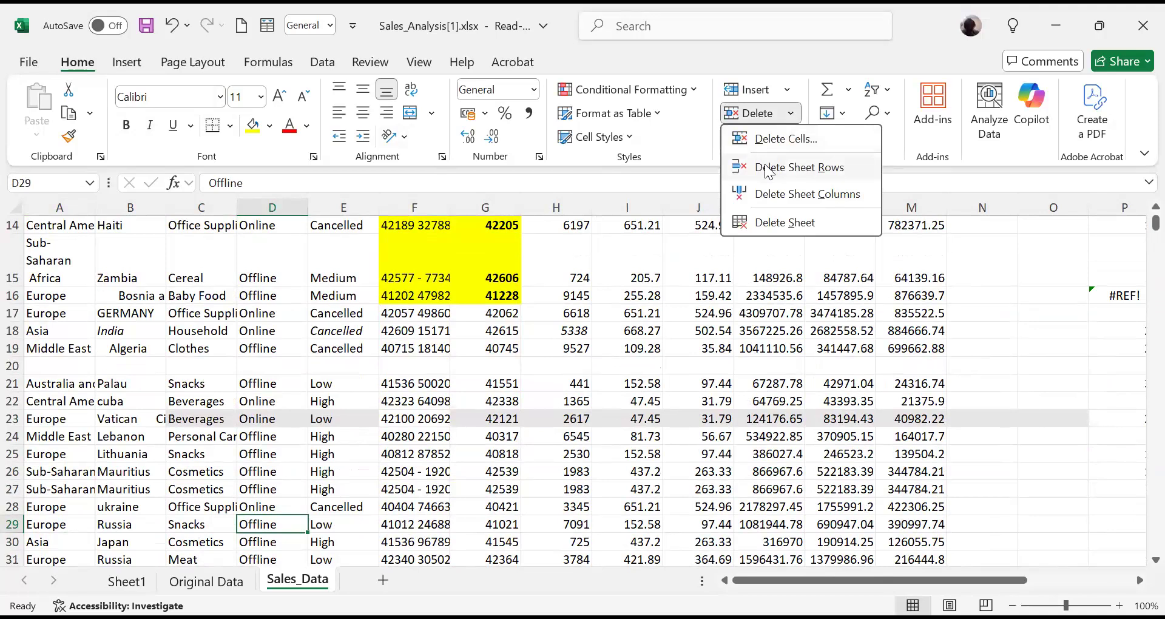
left_click(999, 253)
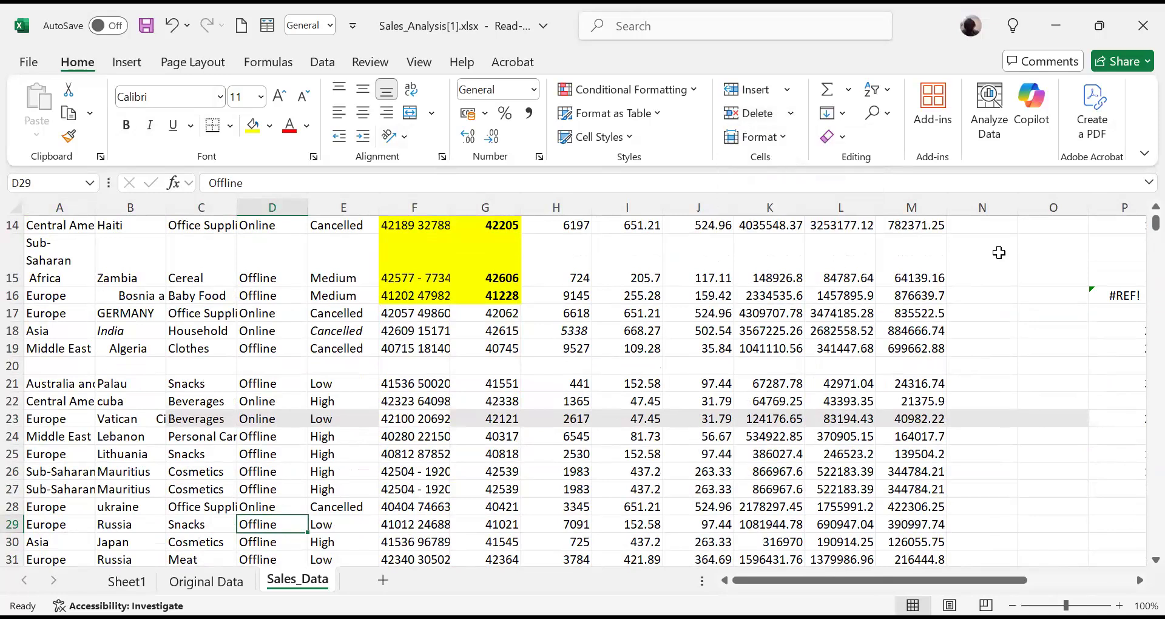
left_click(181, 368)
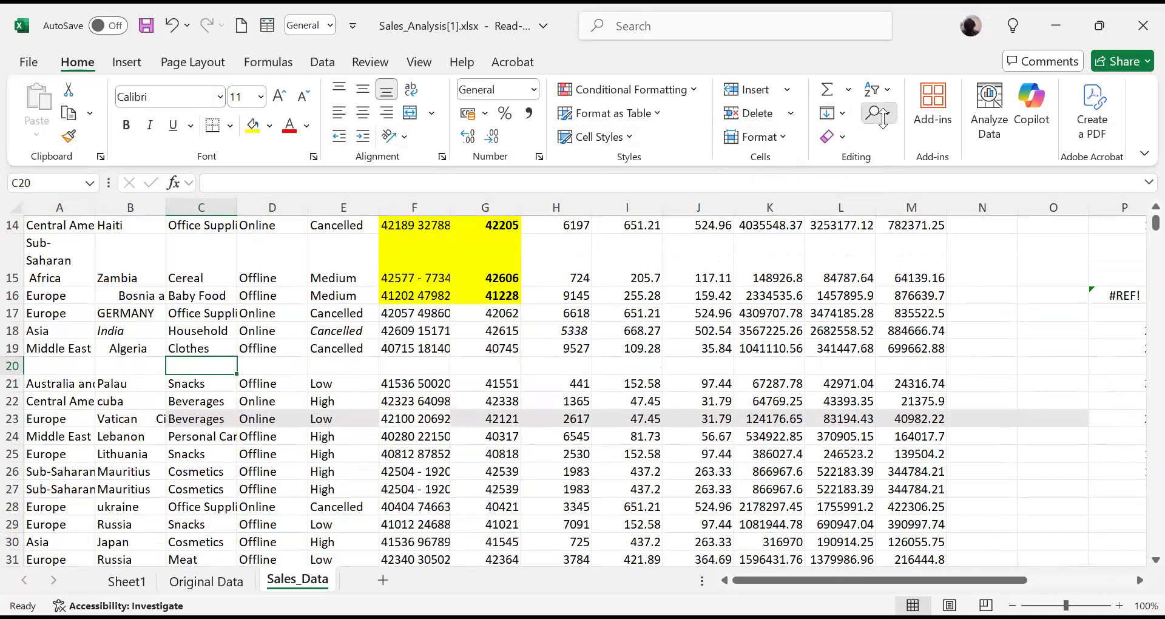
left_click(601, 300)
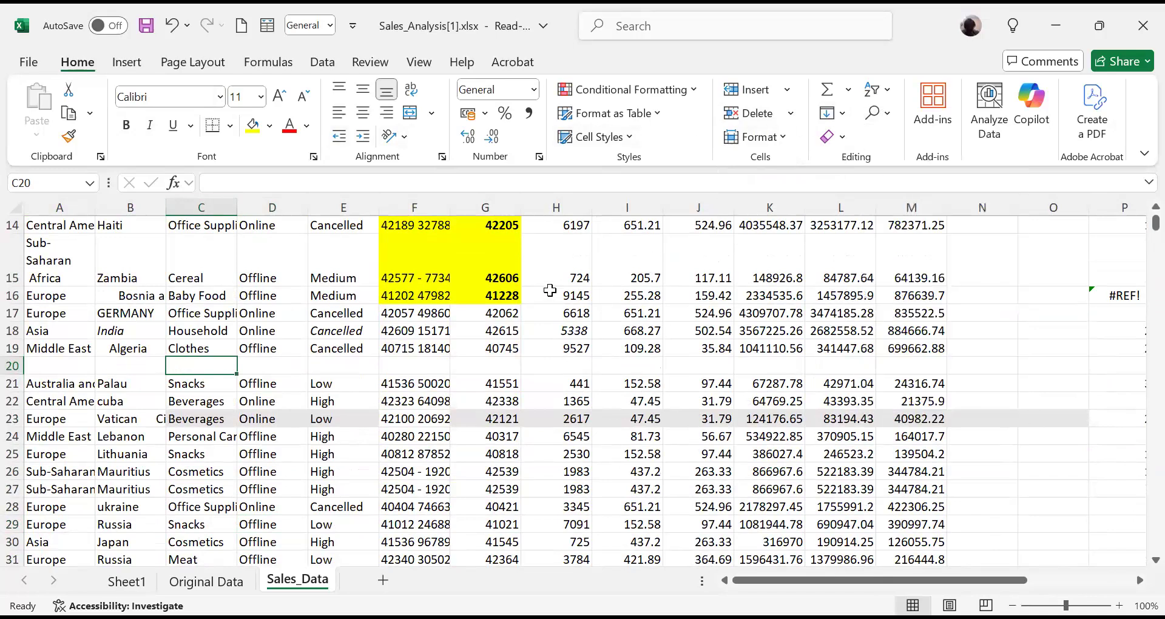
left_click(550, 290)
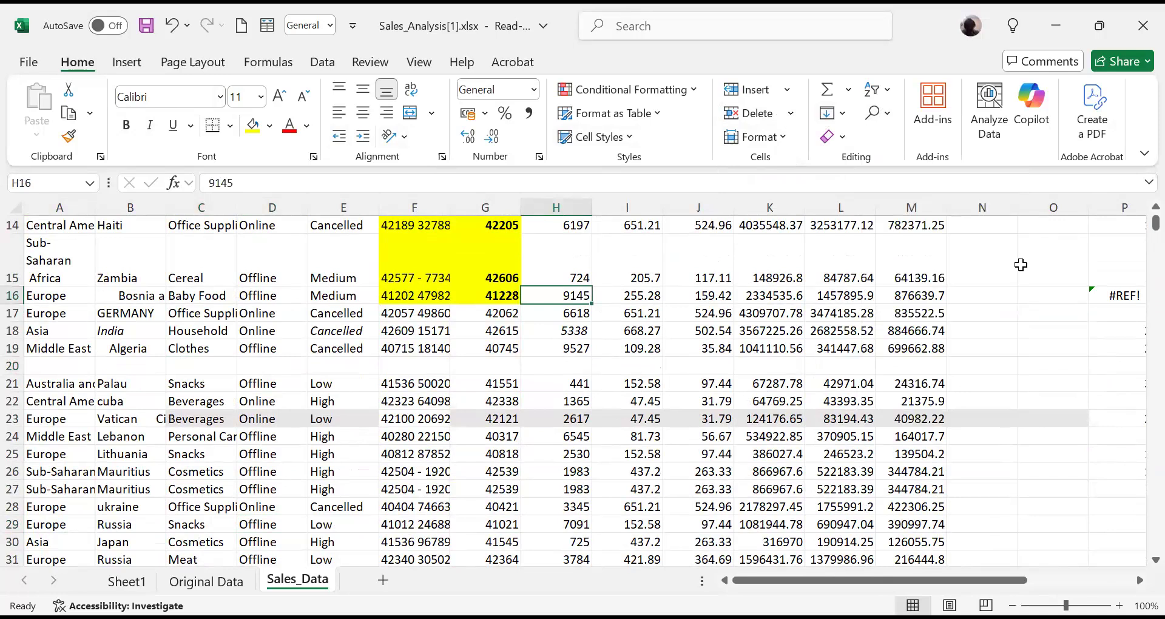
- Select the sheet's blank cells again, including inserted rows 8, 9 and 20, with Go To Special set to Blanks
left_click(887, 115)
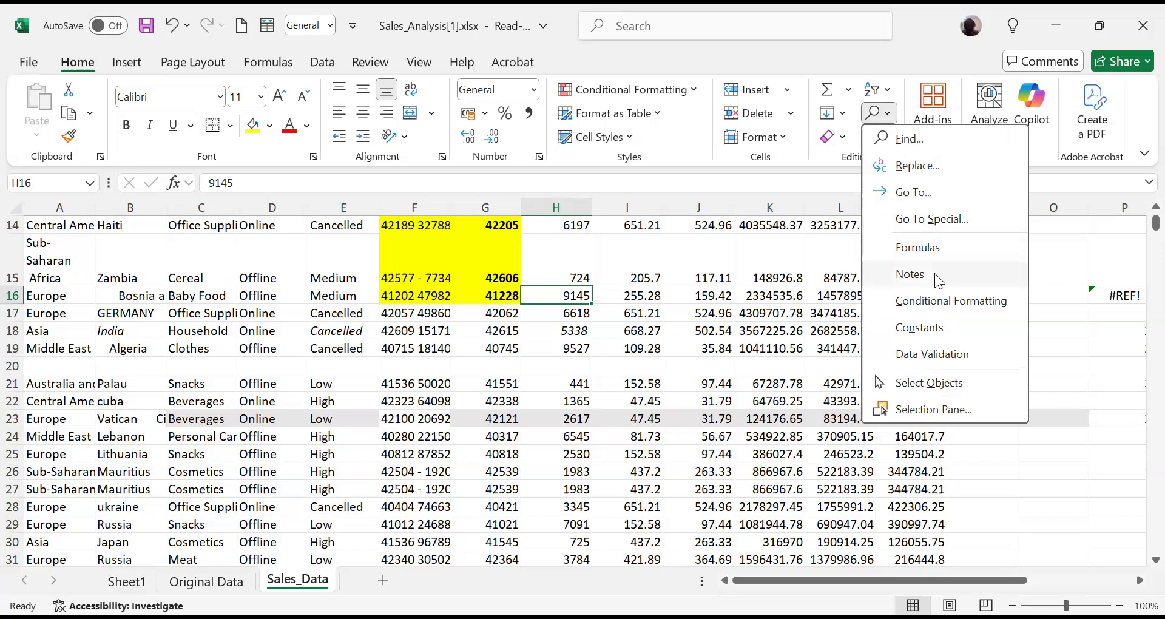
left_click(962, 221)
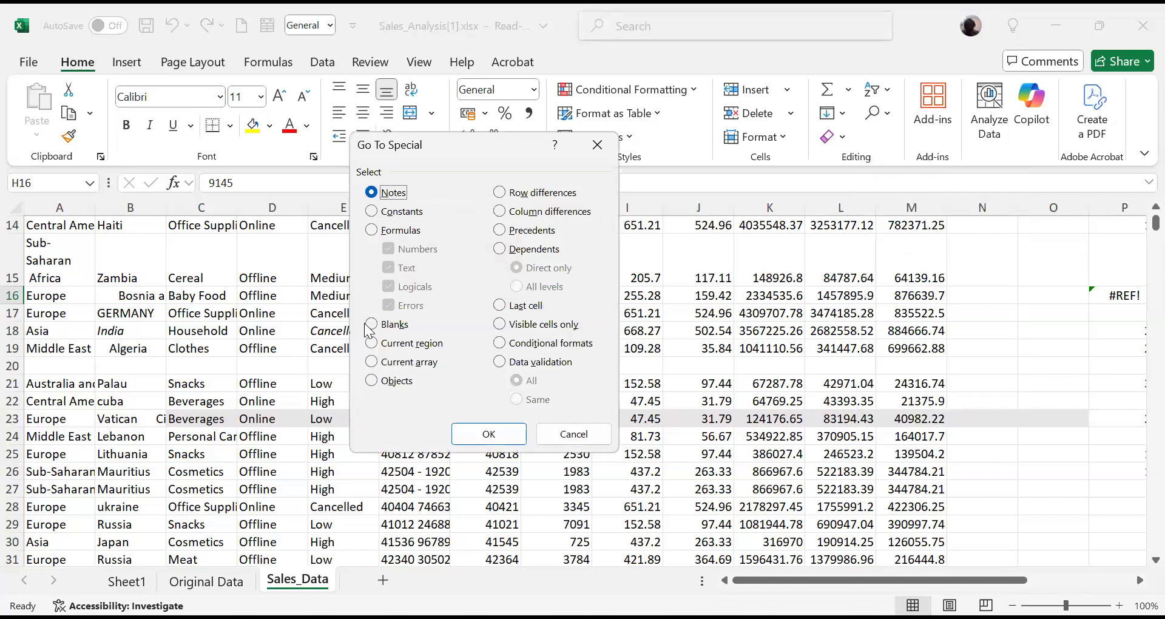
left_click(372, 326)
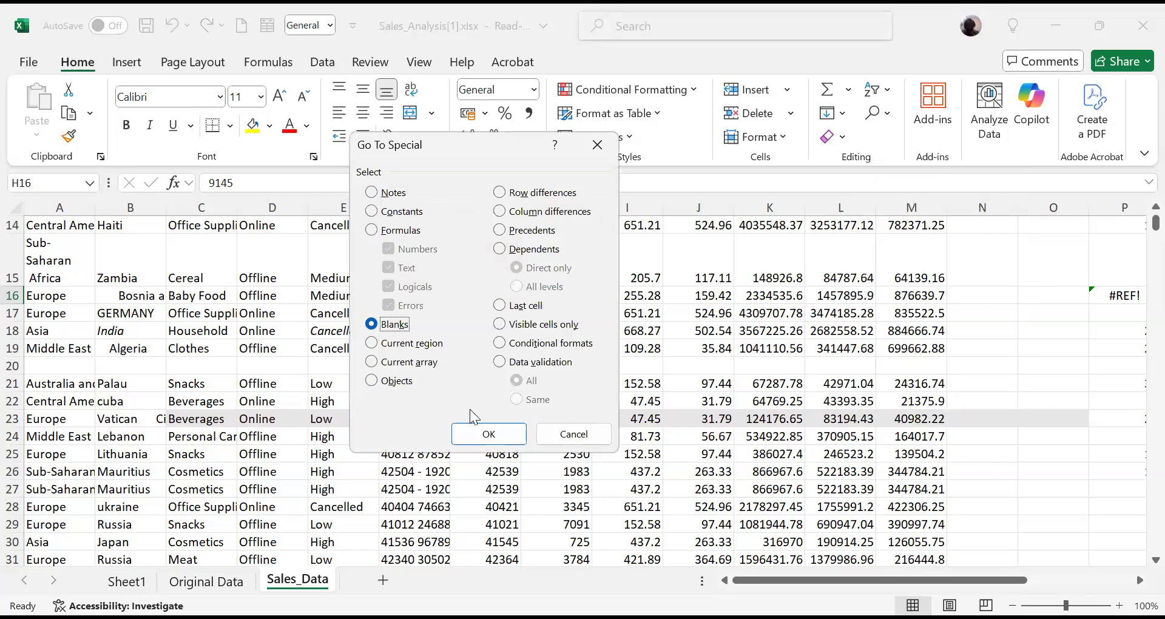
left_click(484, 442)
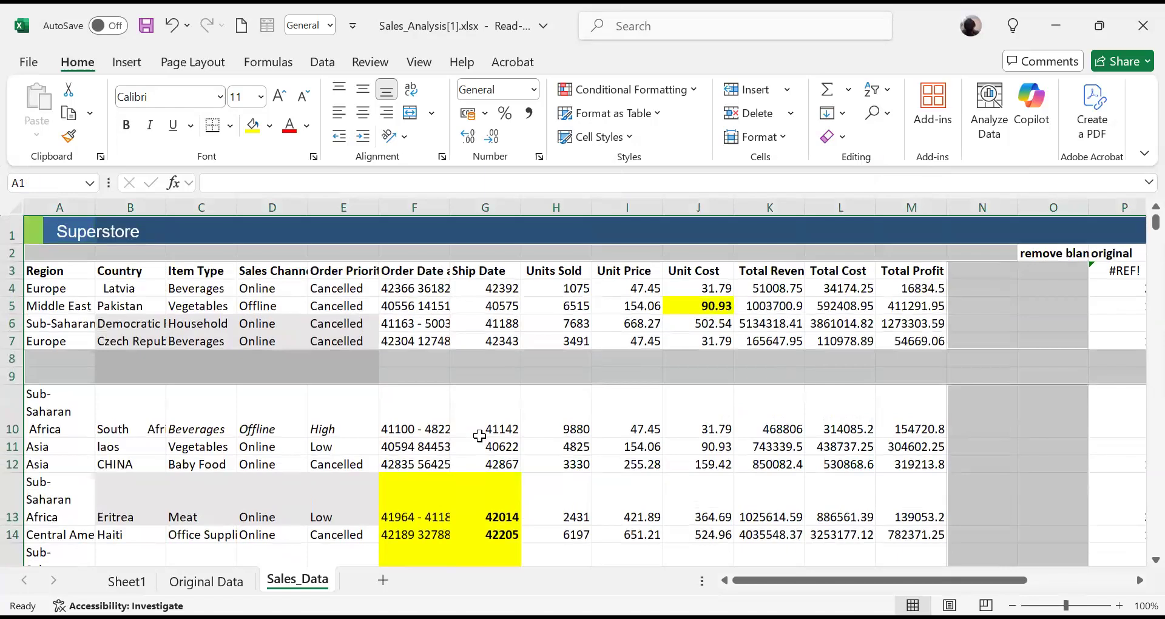
- Try to delete the sheet rows of the selected blank cells, and undo the deletion
left_click(794, 114)
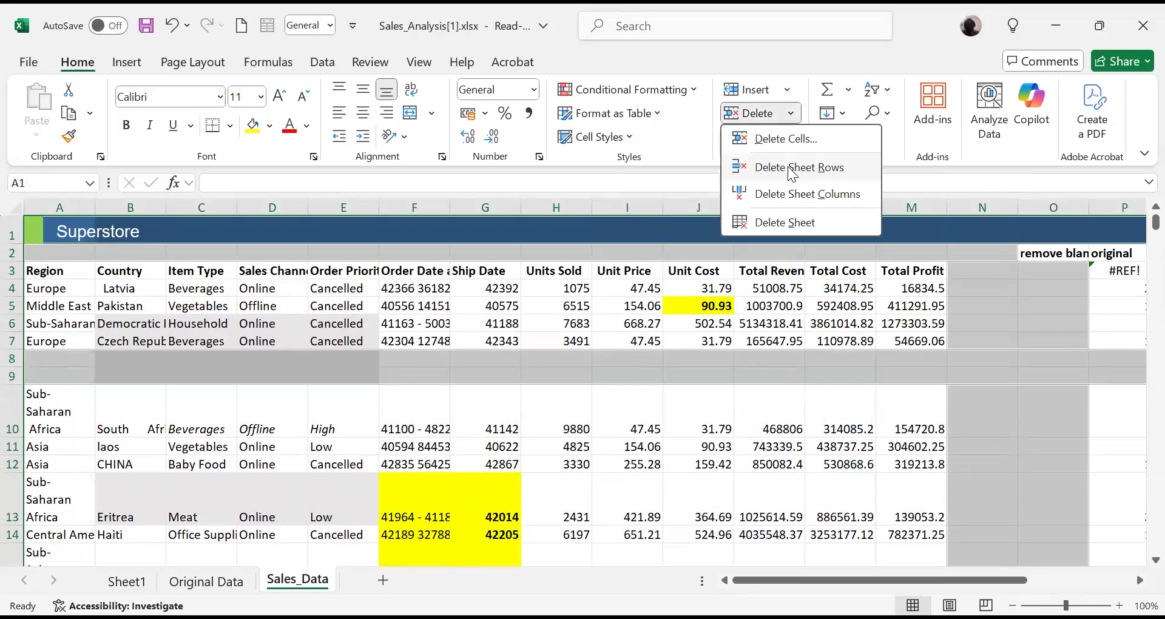
left_click(792, 168)
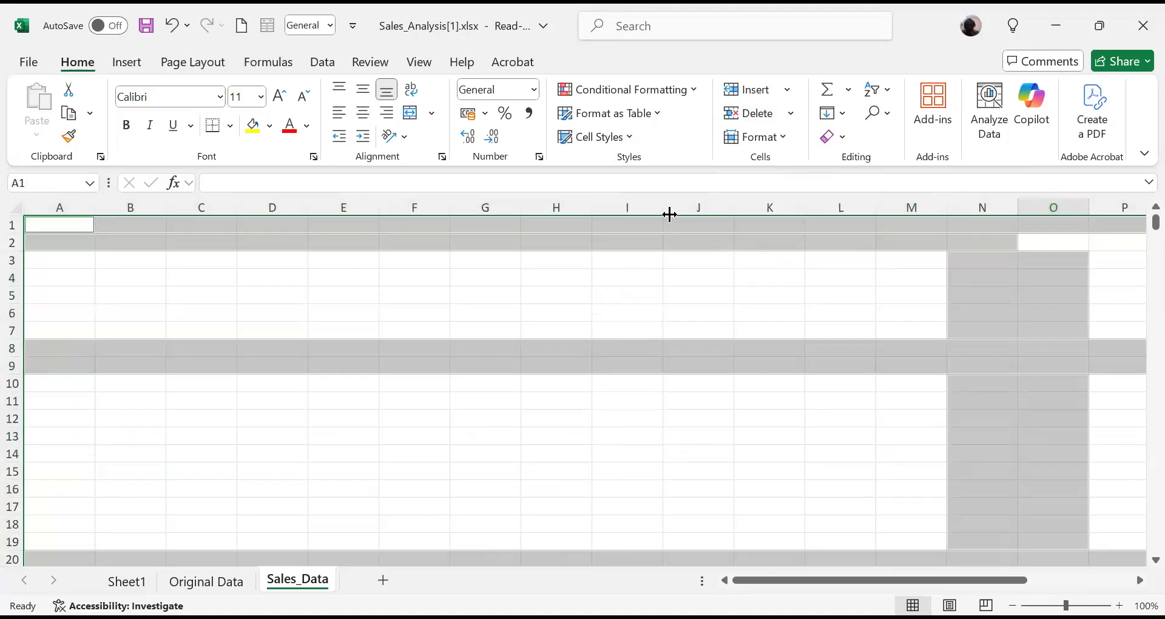
key("ctrl+z")
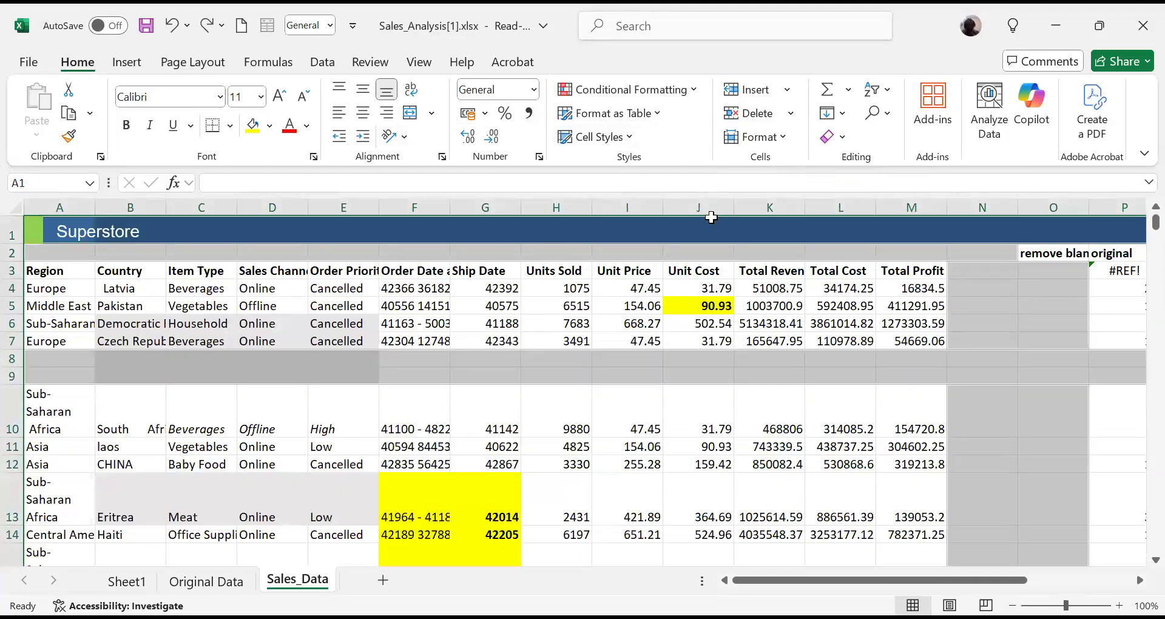
- Try to delete the selected blank cells with the Entire row option of Delete Cells, and undo the deletion
left_click(790, 113)
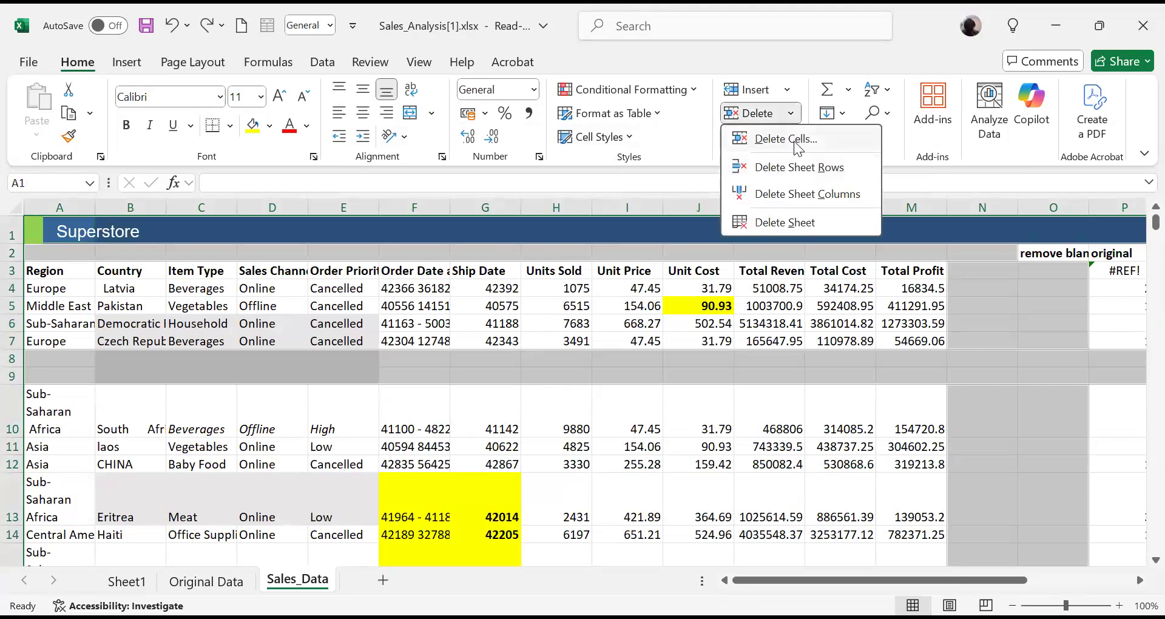
left_click(789, 139)
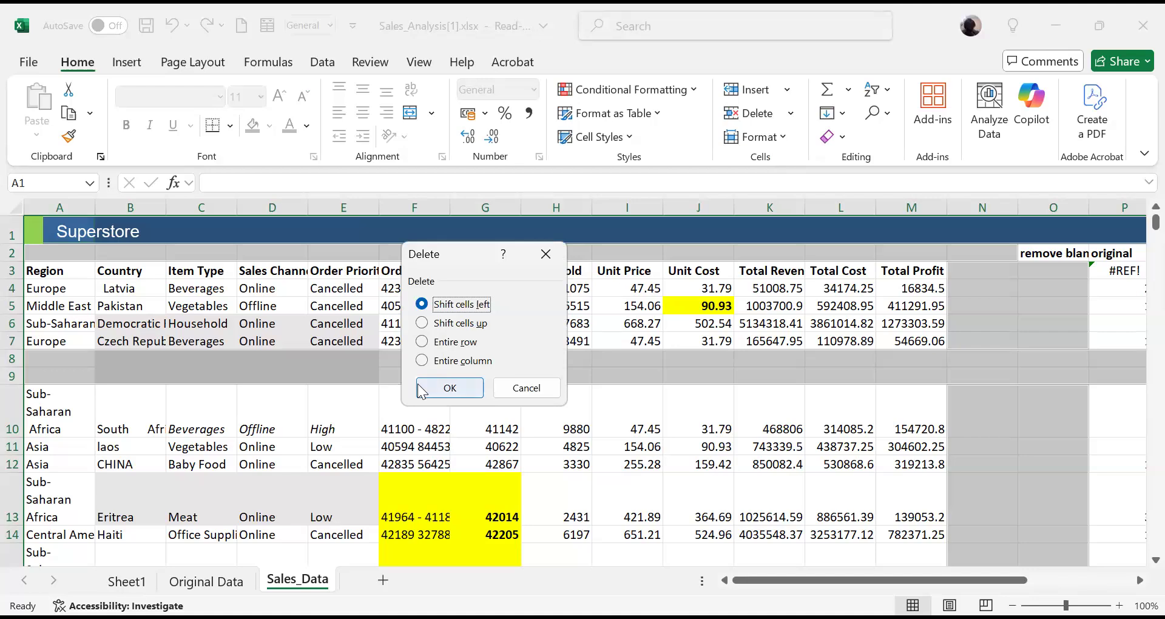
left_click(435, 342)
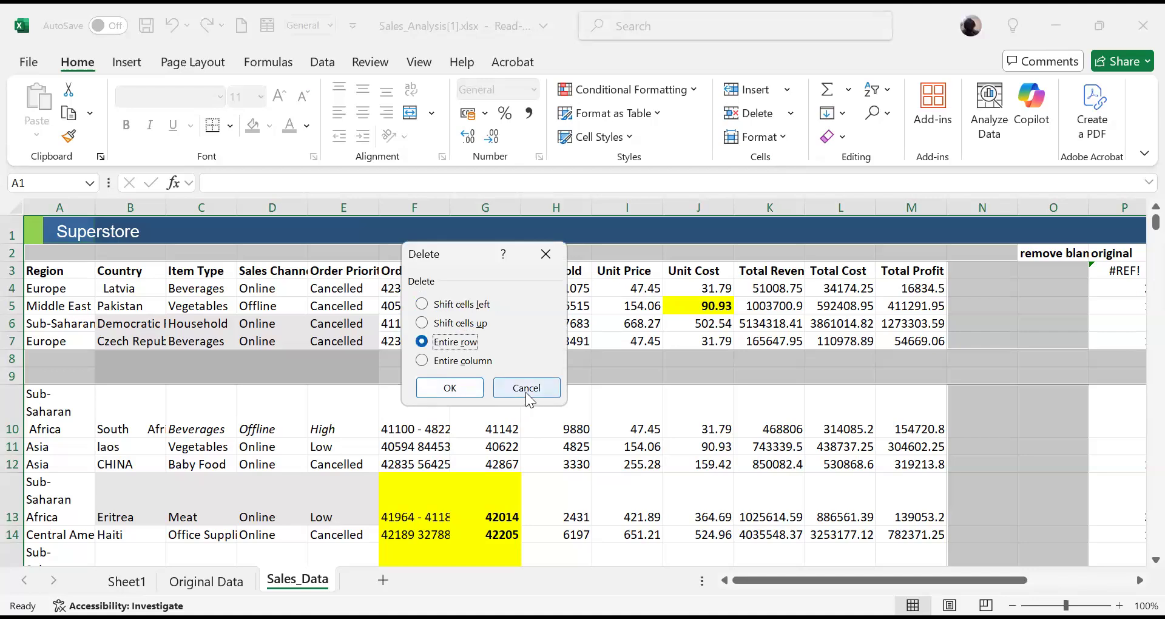
left_click(429, 388)
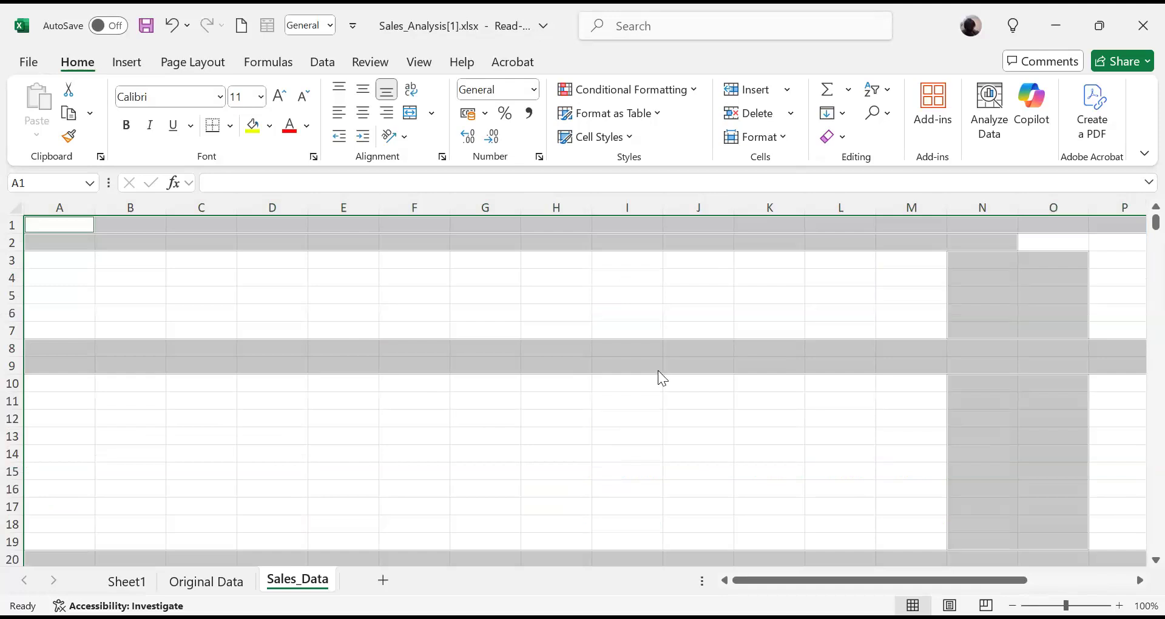
key("ctrl+z")
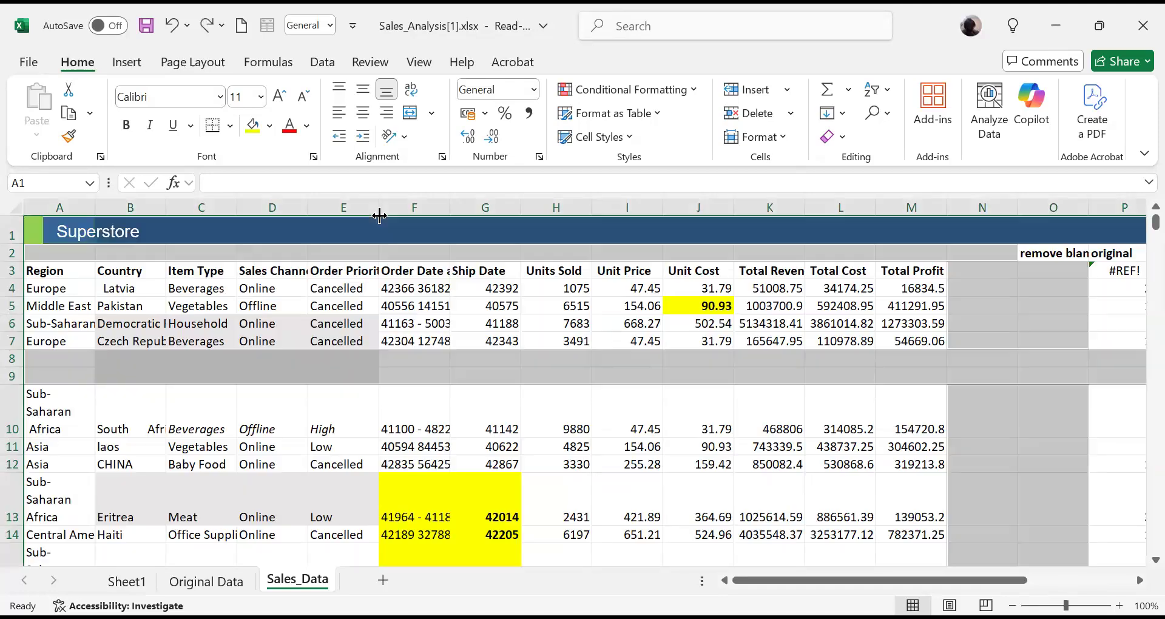
- Clear the blank-cell selection and try to turn on AutoSave for the workbook
left_click(253, 342)
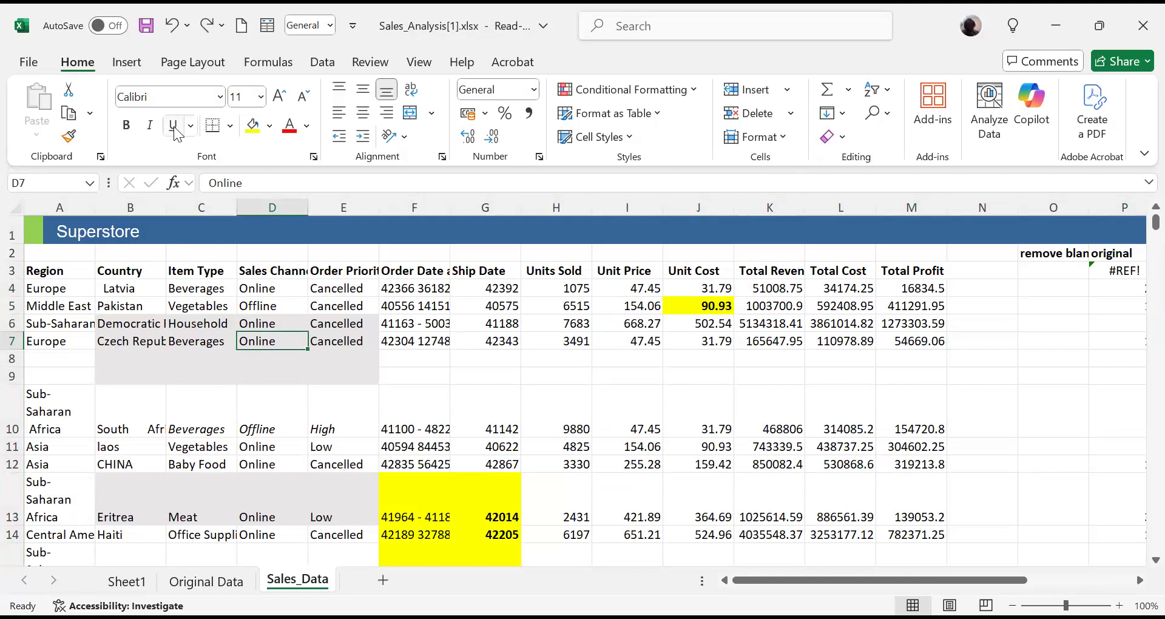
left_click(120, 28)
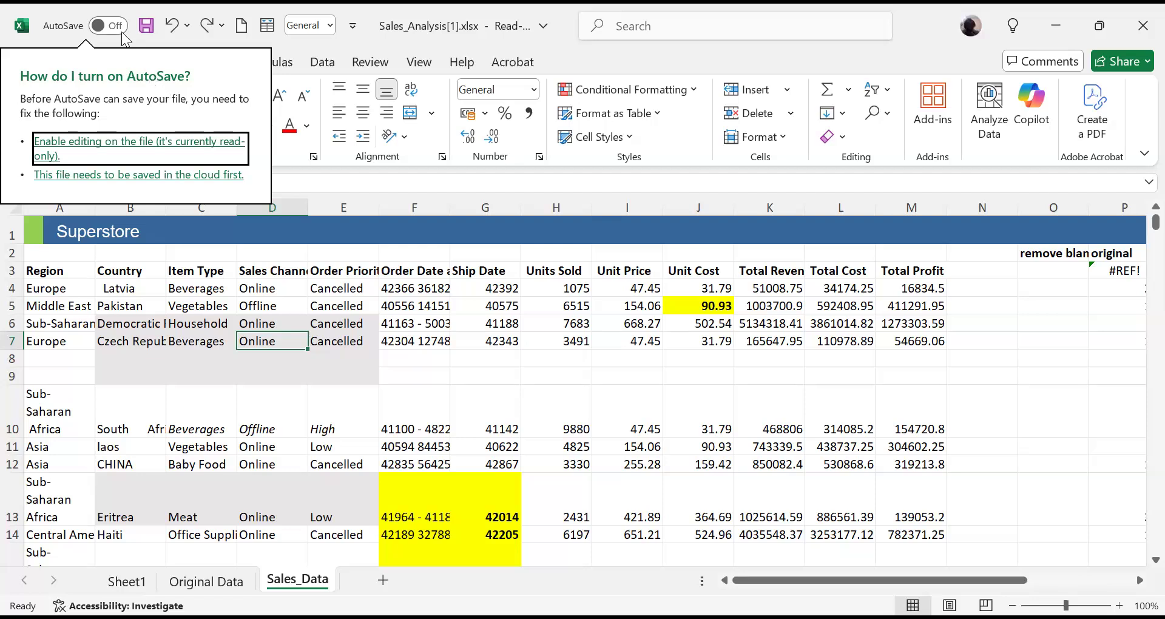
left_click(254, 284)
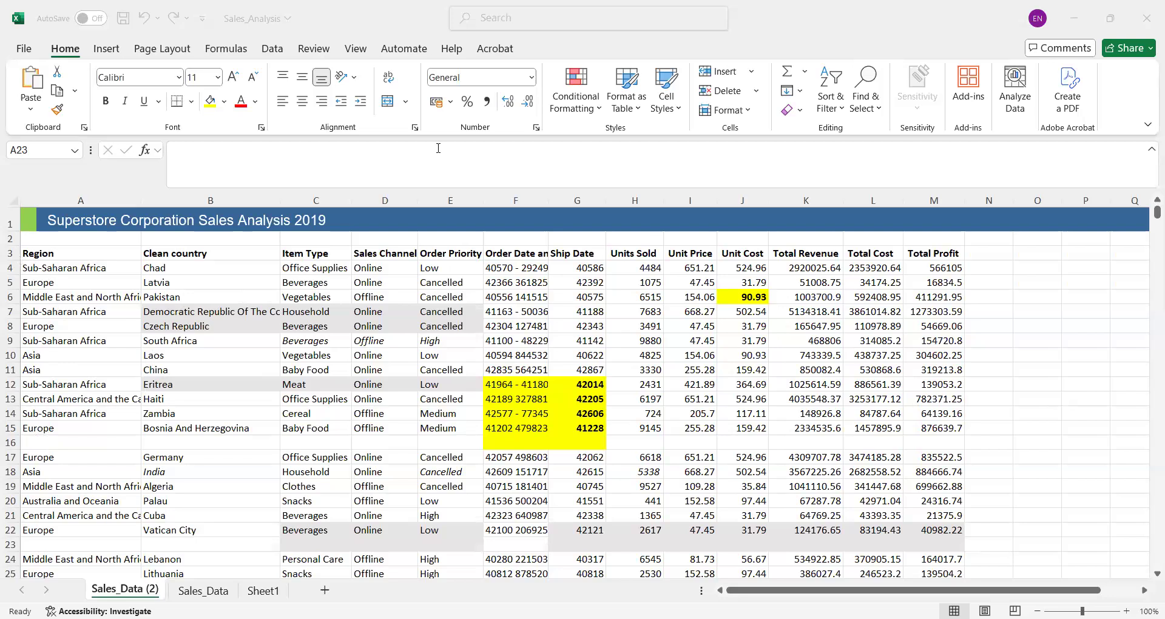
- In the Sales_Analysis workbook, select the blank cells of row 23 on Sales_Data (2) using Go To Special with Blanks
left_click(885, 106)
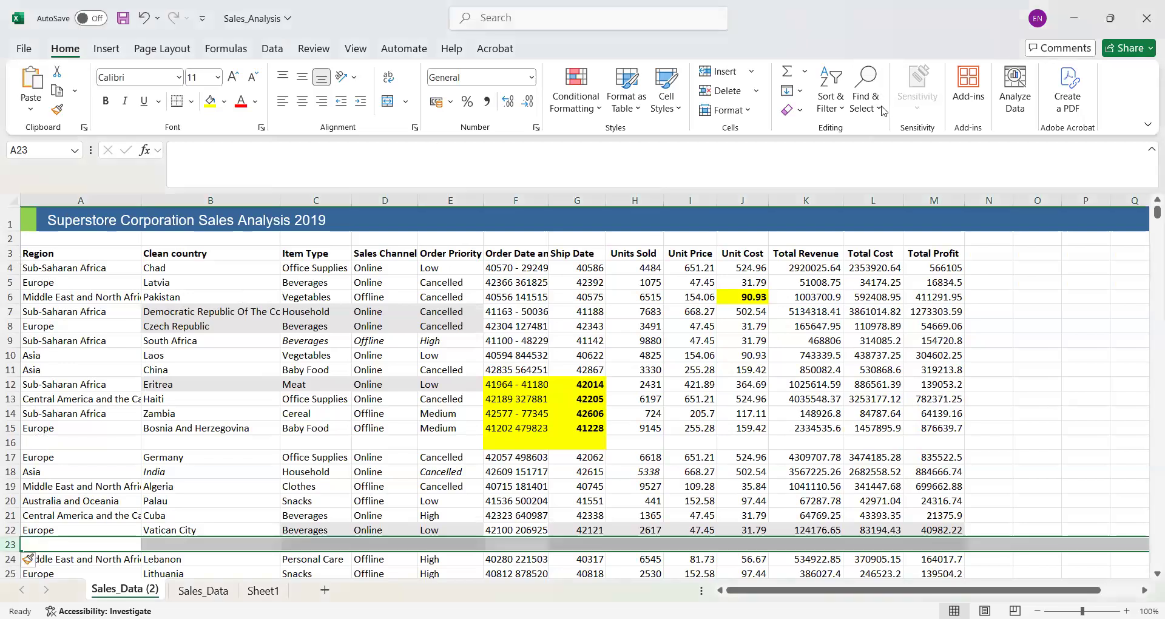
left_click(883, 111)
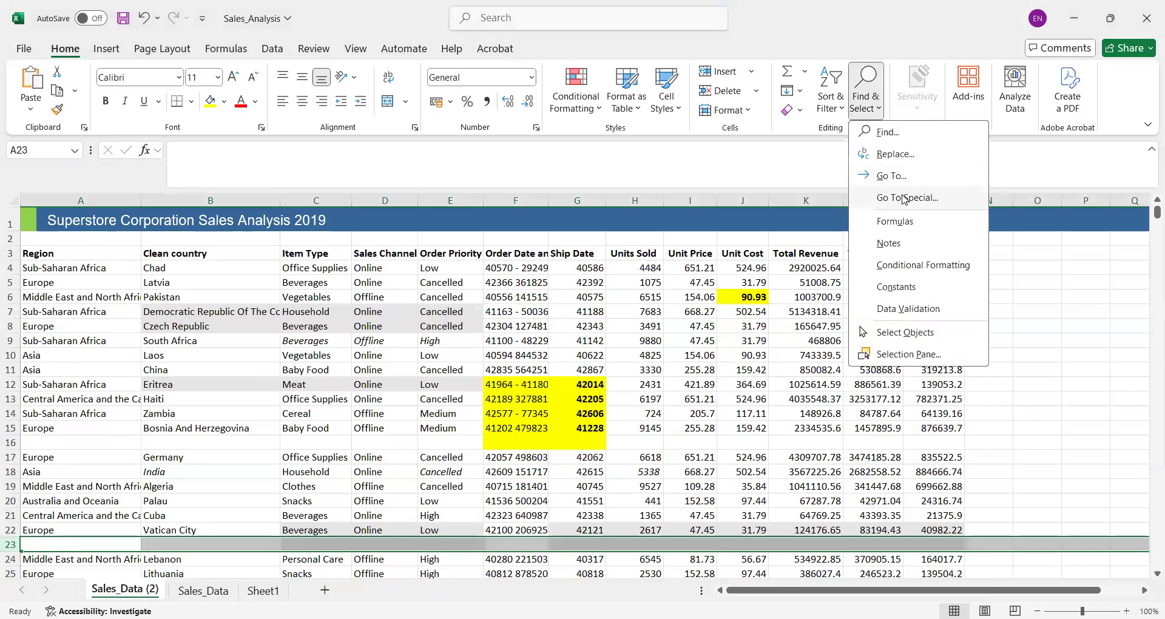
left_click(905, 198)
left_click(714, 333)
left_click(704, 318)
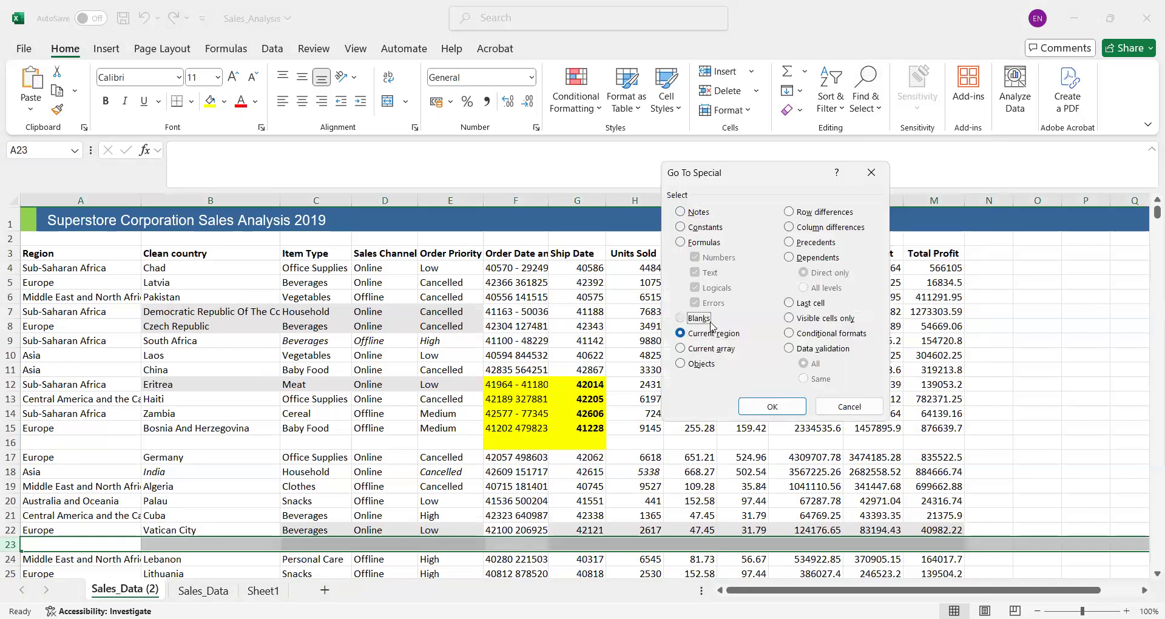
left_click(766, 403)
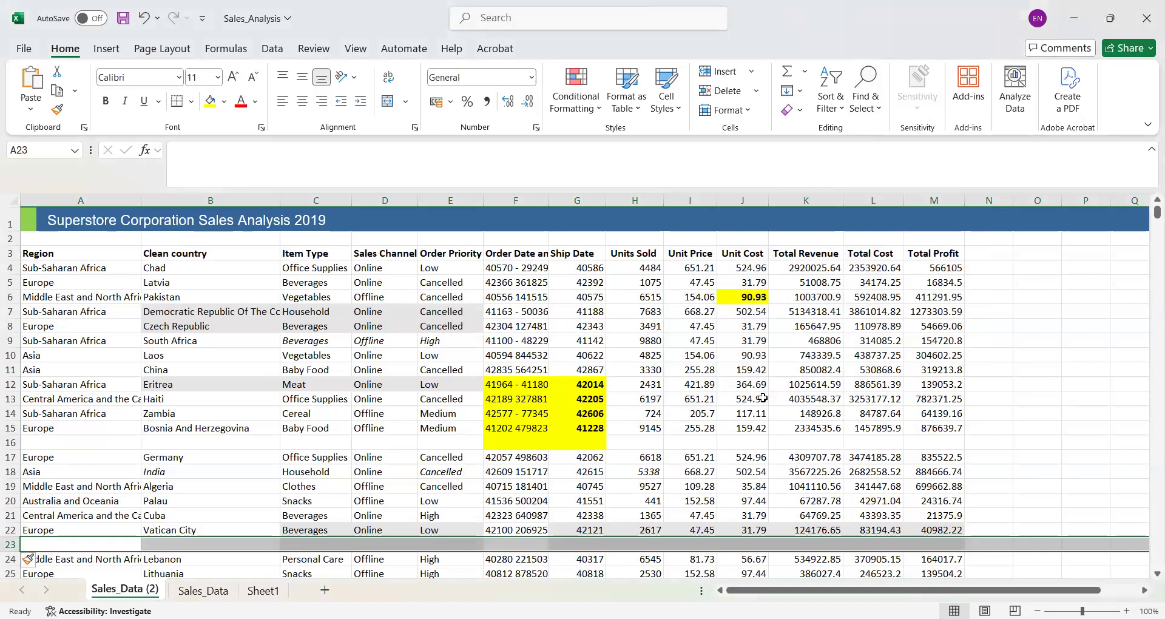
- Search the function library for "lambda" to view the LAMBDA function's description, and leave without inserting it
left_click(145, 151)
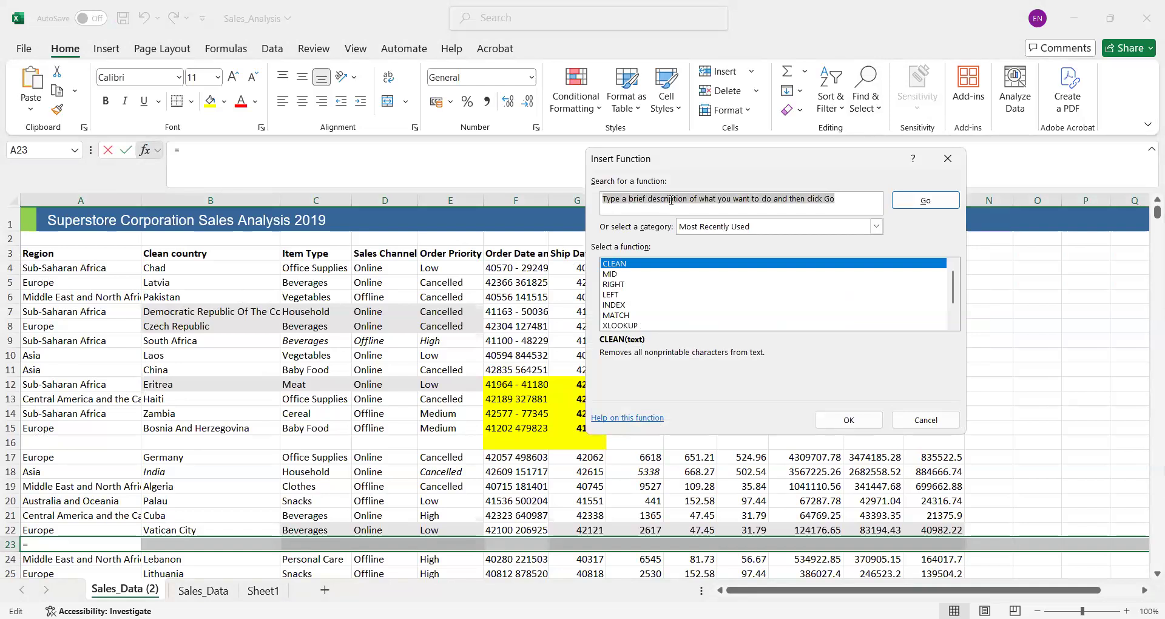
type("lambda")
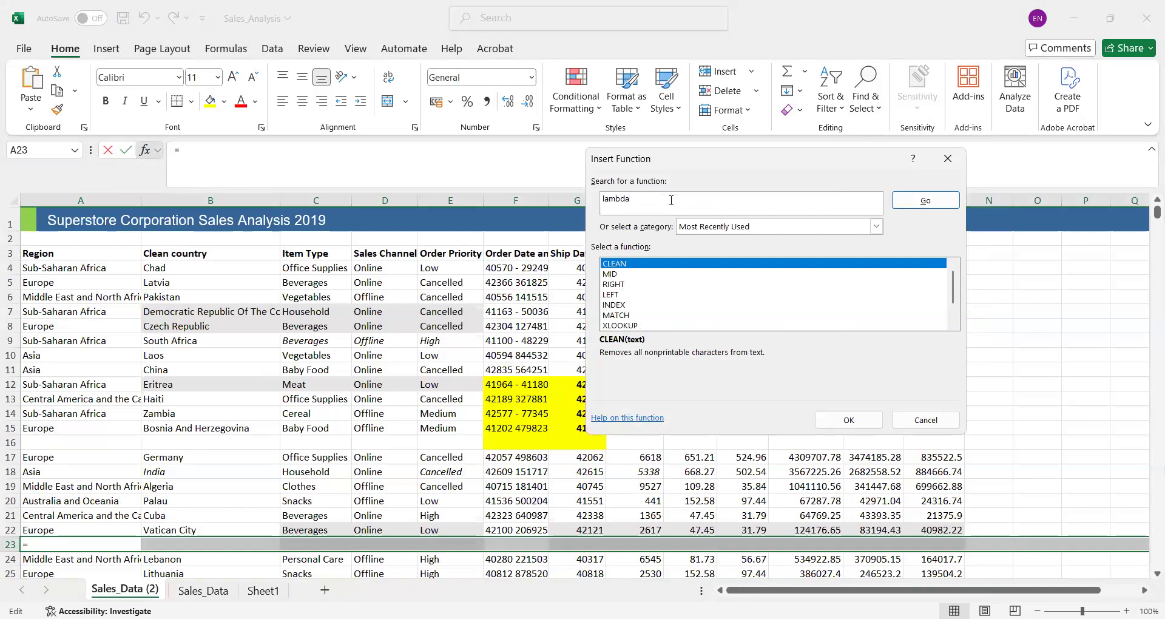
key("Return")
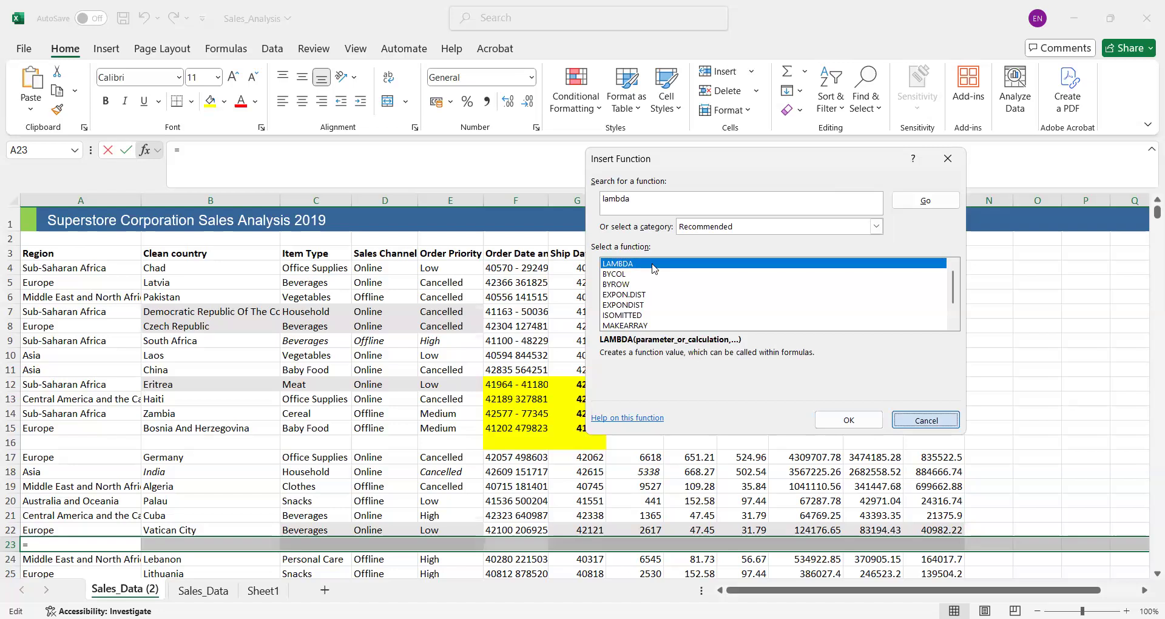
key("Escape")
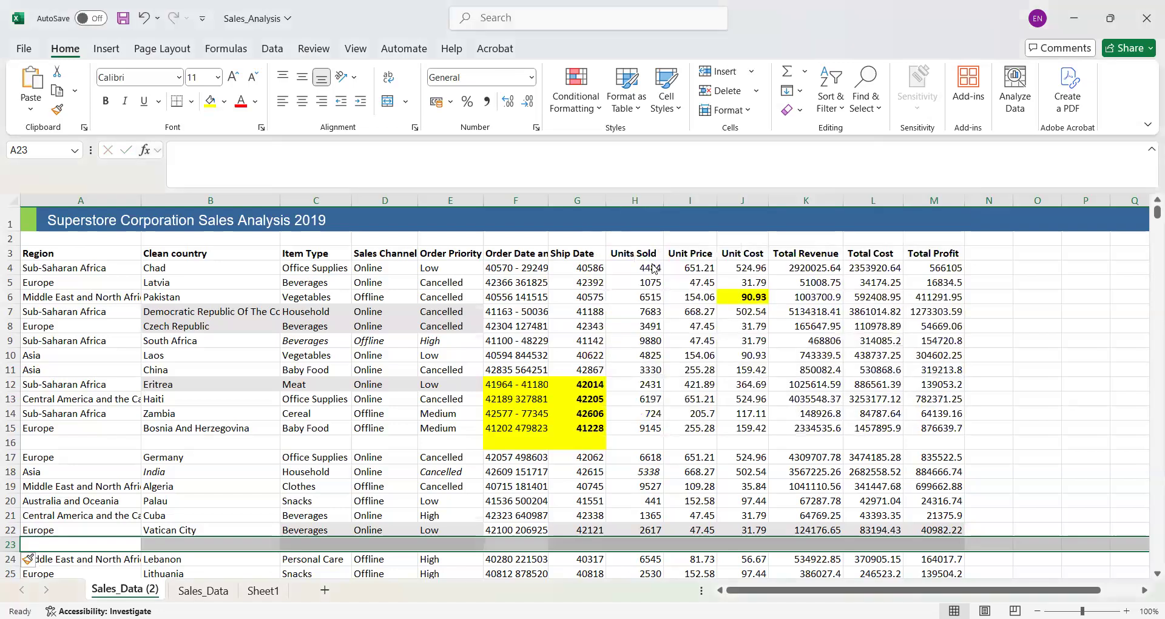
- Select every blank cell on the sheet using Go To Special with Blanks, and try to delete the sheet columns
left_click(14, 197)
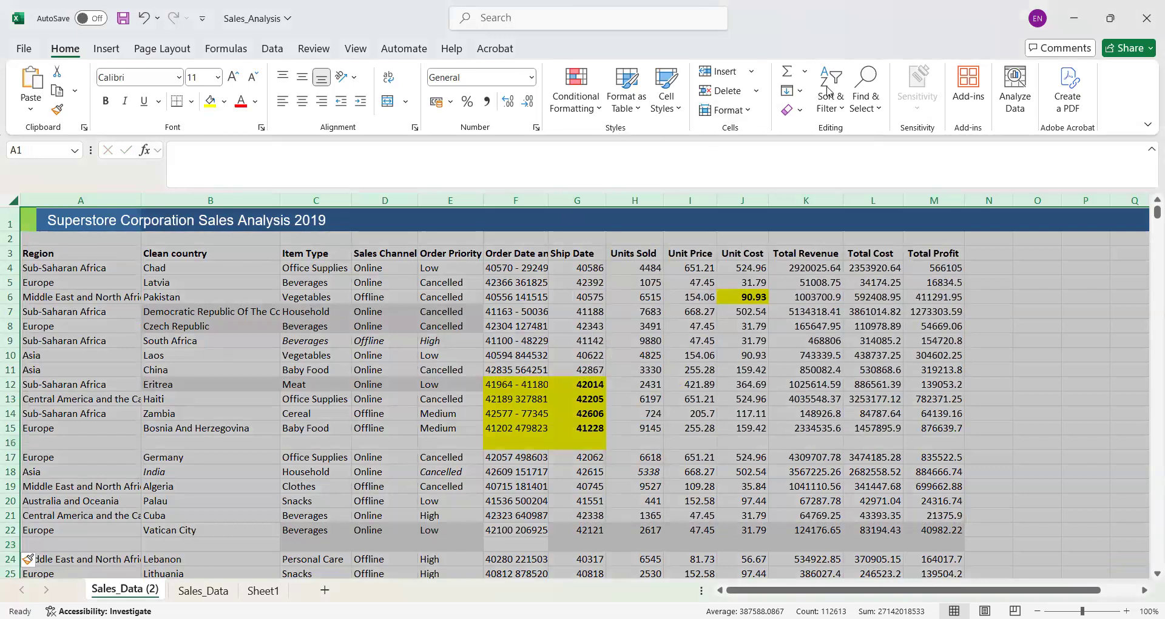
left_click(876, 109)
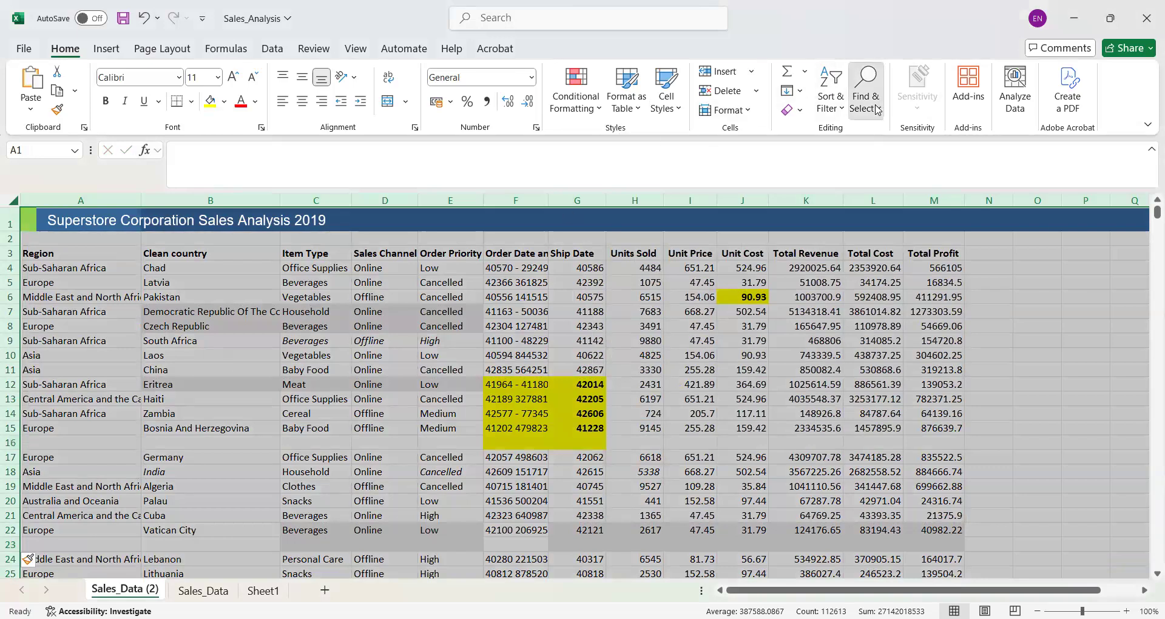
left_click(900, 199)
left_click(681, 318)
left_click(771, 403)
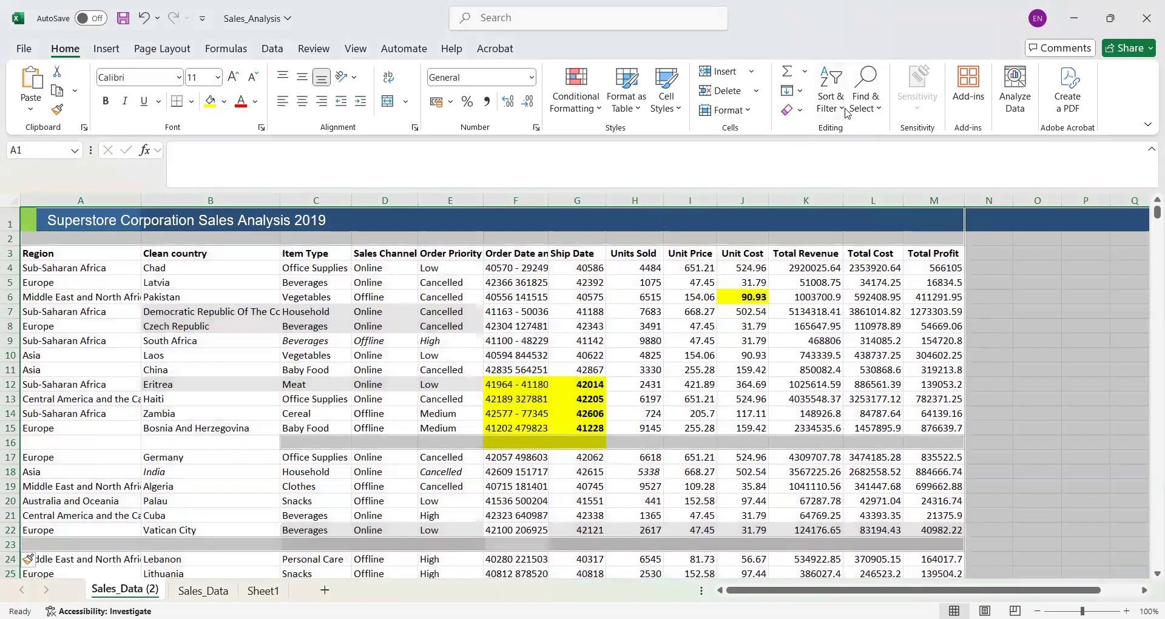
left_click(758, 94)
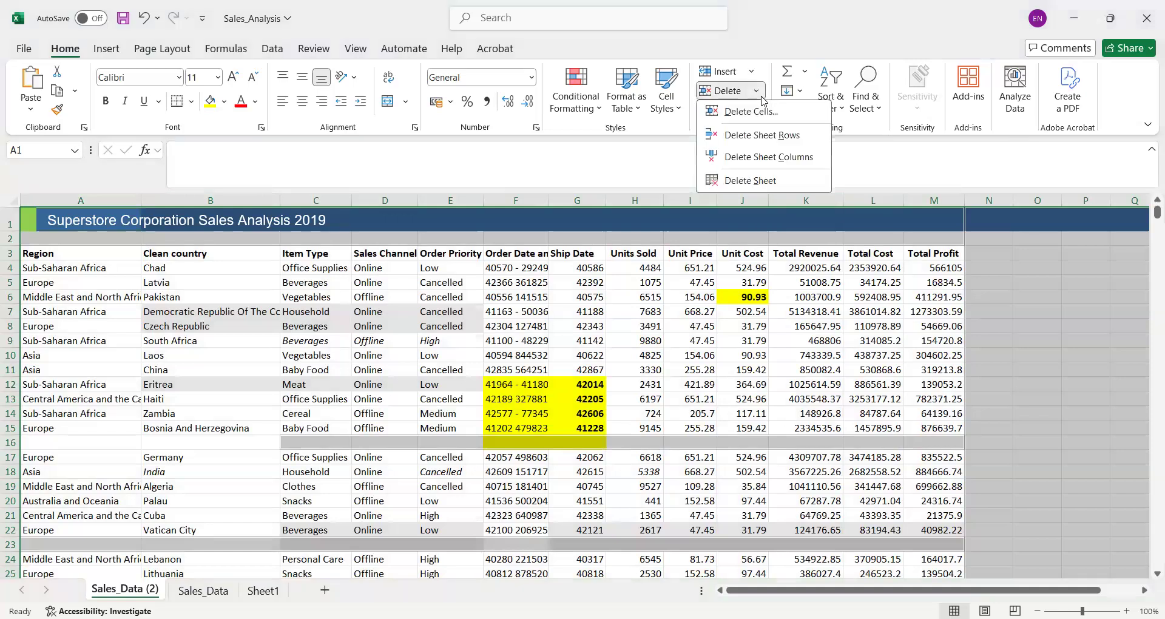
left_click(768, 157)
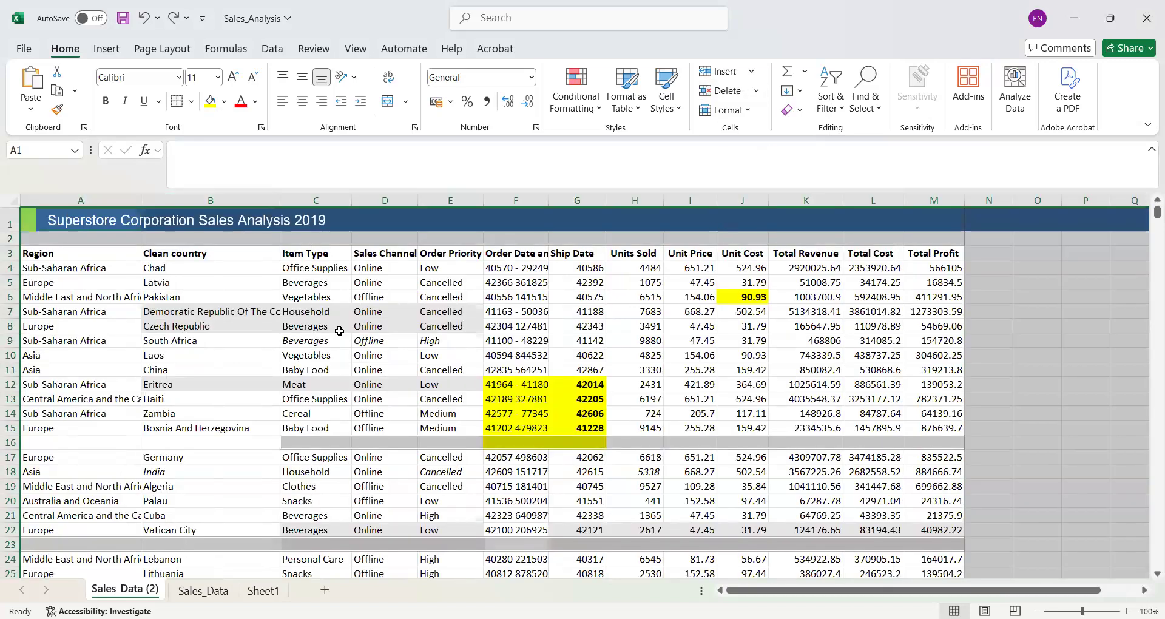
- Delete the blank row 16 below Bosnia And Herzegovina and the blank row 22 below Vatican City
left_click(11, 442)
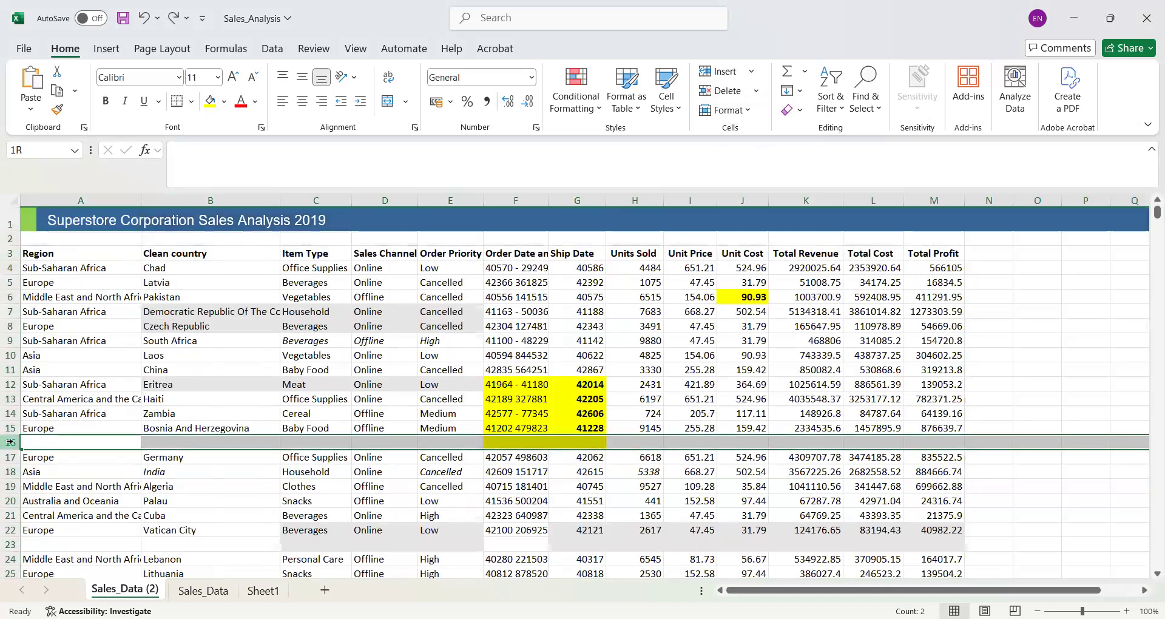
right_click(11, 442)
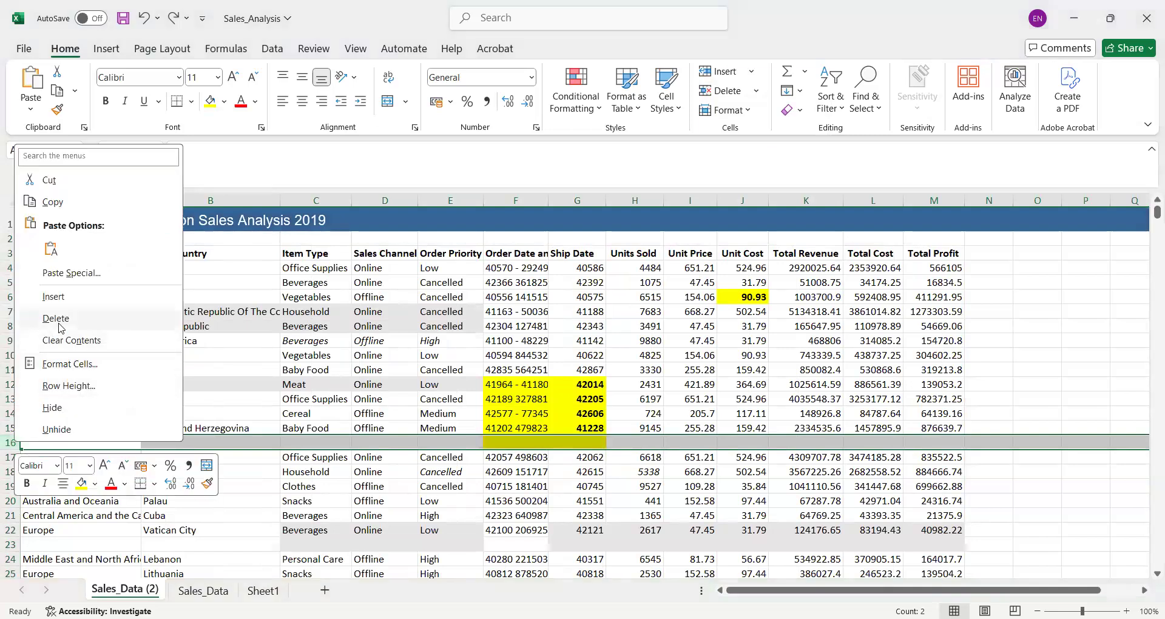
left_click(60, 326)
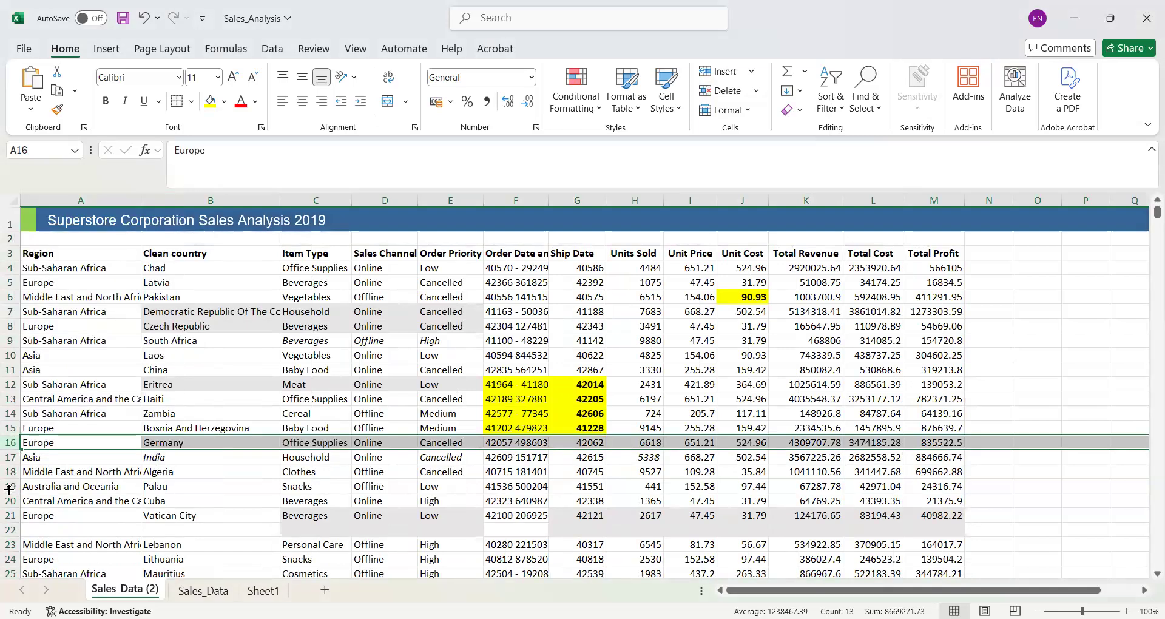
left_click(12, 529)
right_click(11, 528)
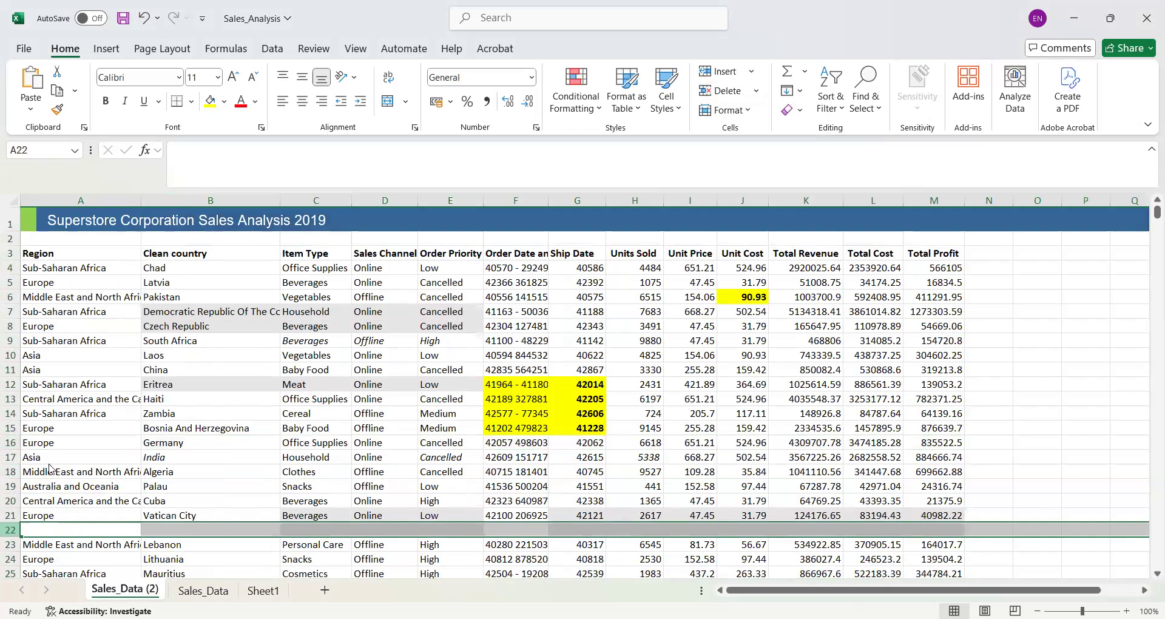
left_click(73, 407)
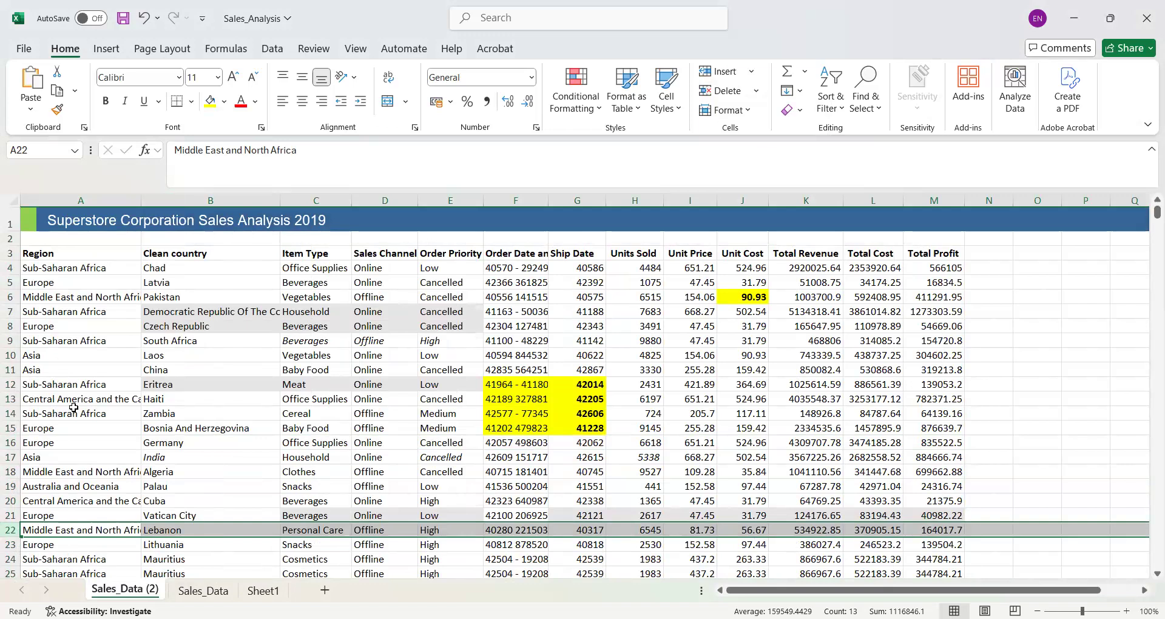
- Select the whole sheet, and then only the sales data range around cell A6
key("ctrl+a")
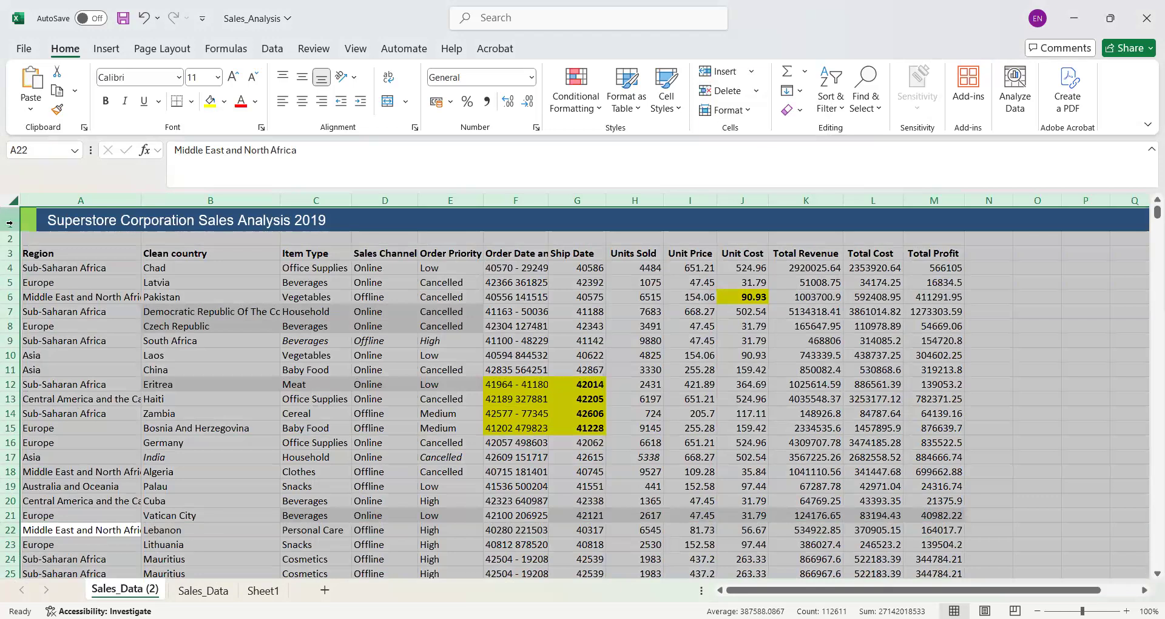
left_click(50, 263)
left_click(70, 294)
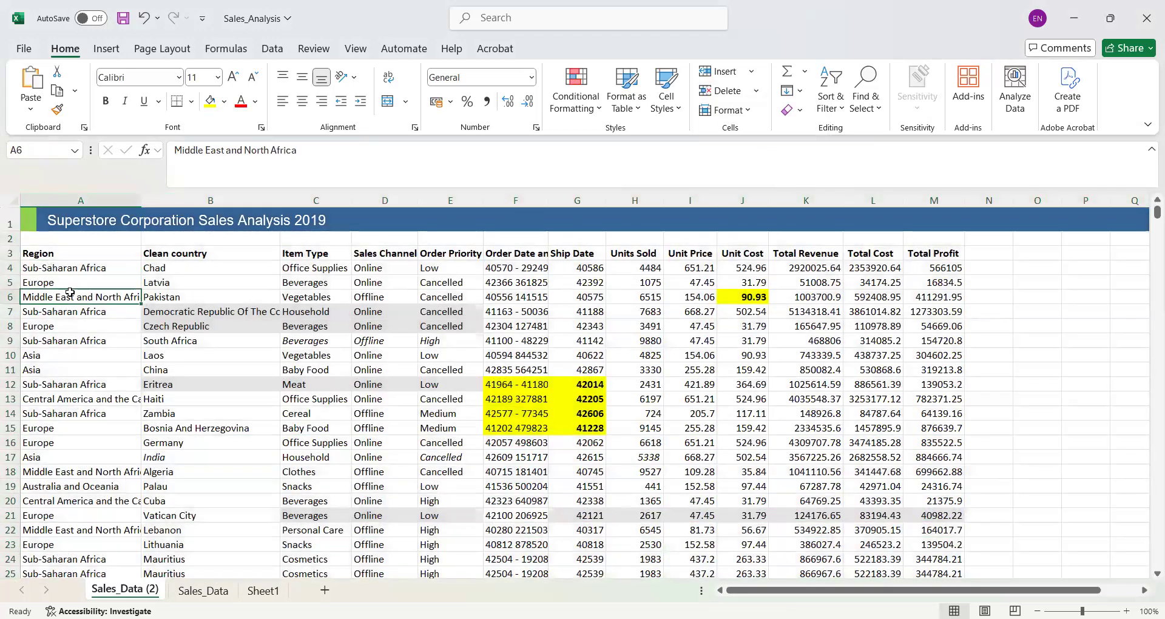
key("ctrl+a")
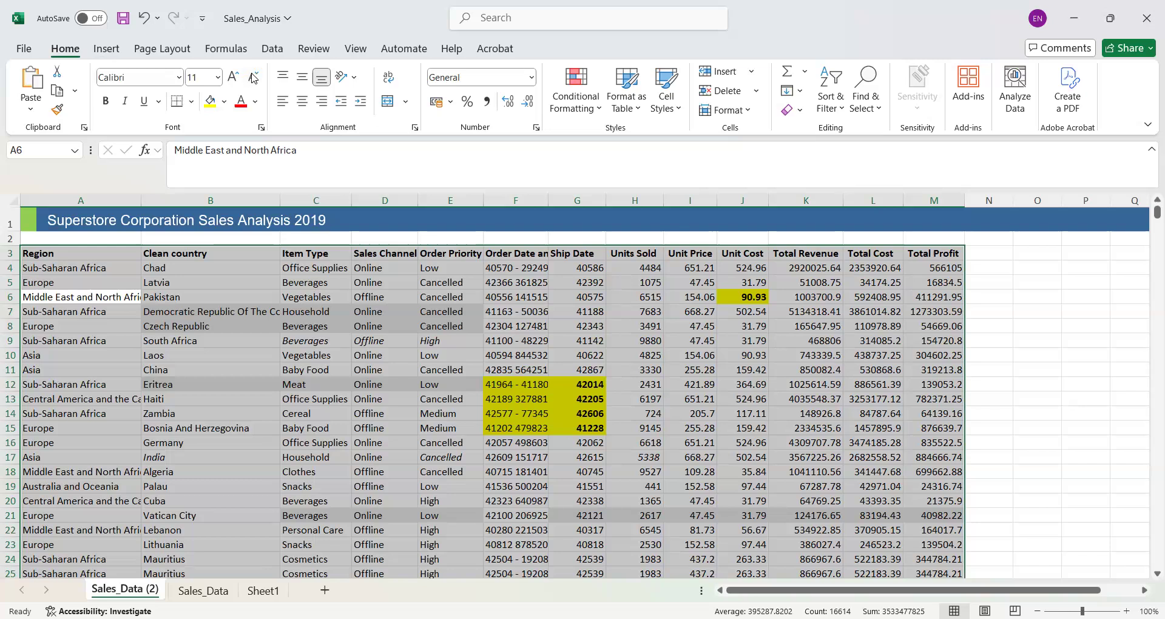
left_click(273, 50)
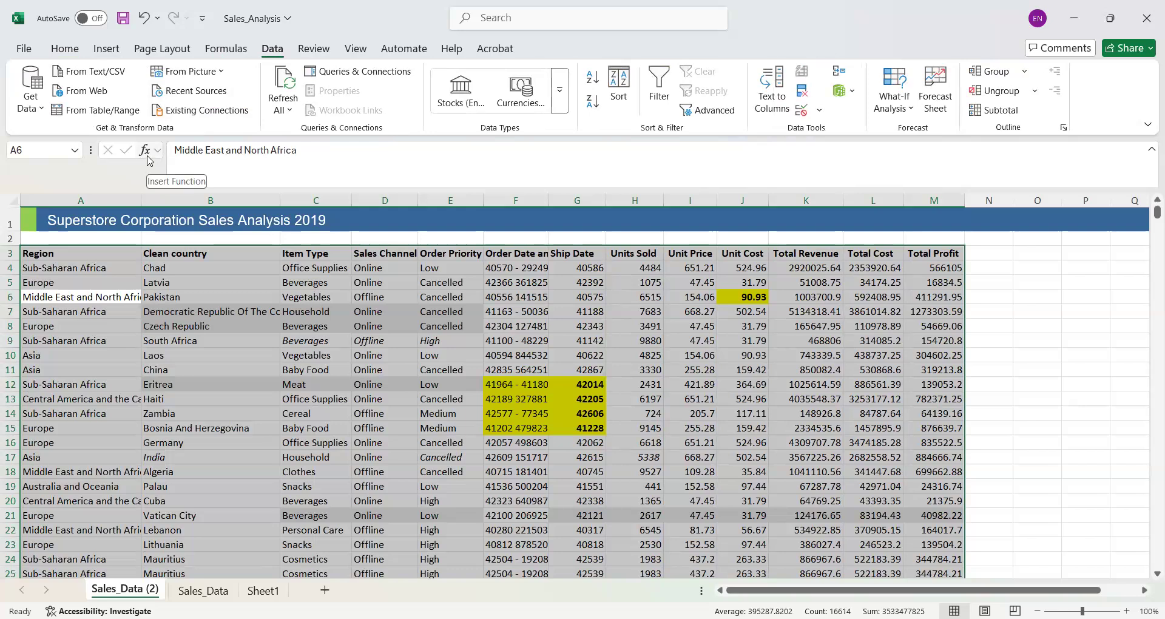
- Enter the text "lambda" in cell O7 beside the sales table
left_click(1024, 311)
type("lamba")
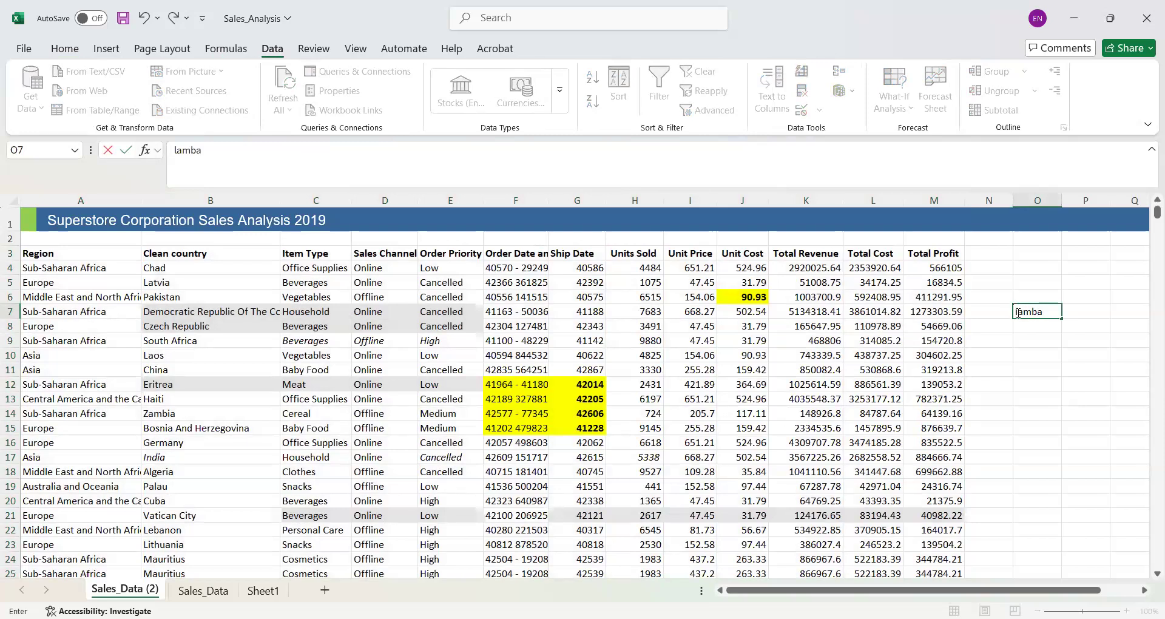
key("F2")
key("Home")
key("BackSpace")
type("da")
left_click(1030, 350)
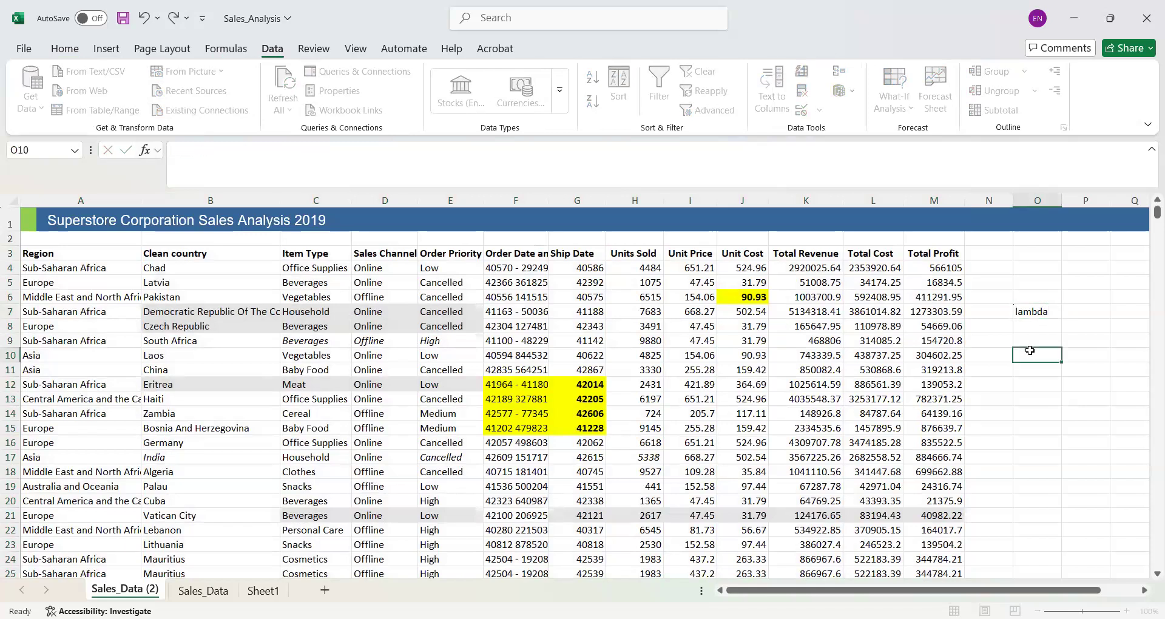
left_click(1039, 309)
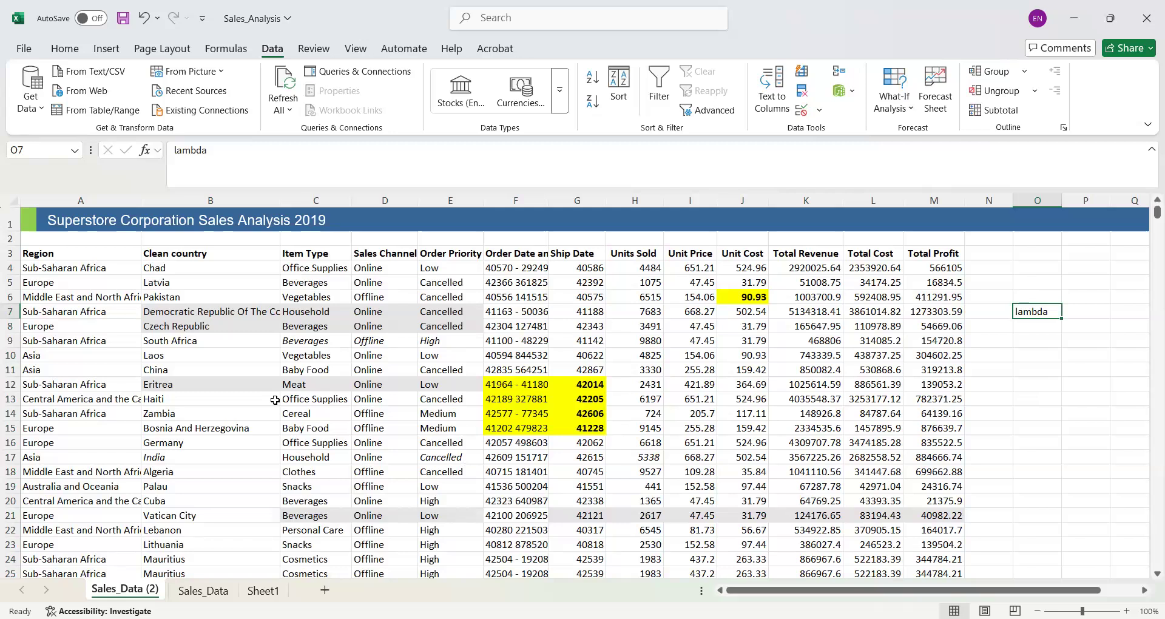
- Select the whole sales data range from the header row down and clear its formats, keeping the contents
left_click(69, 313)
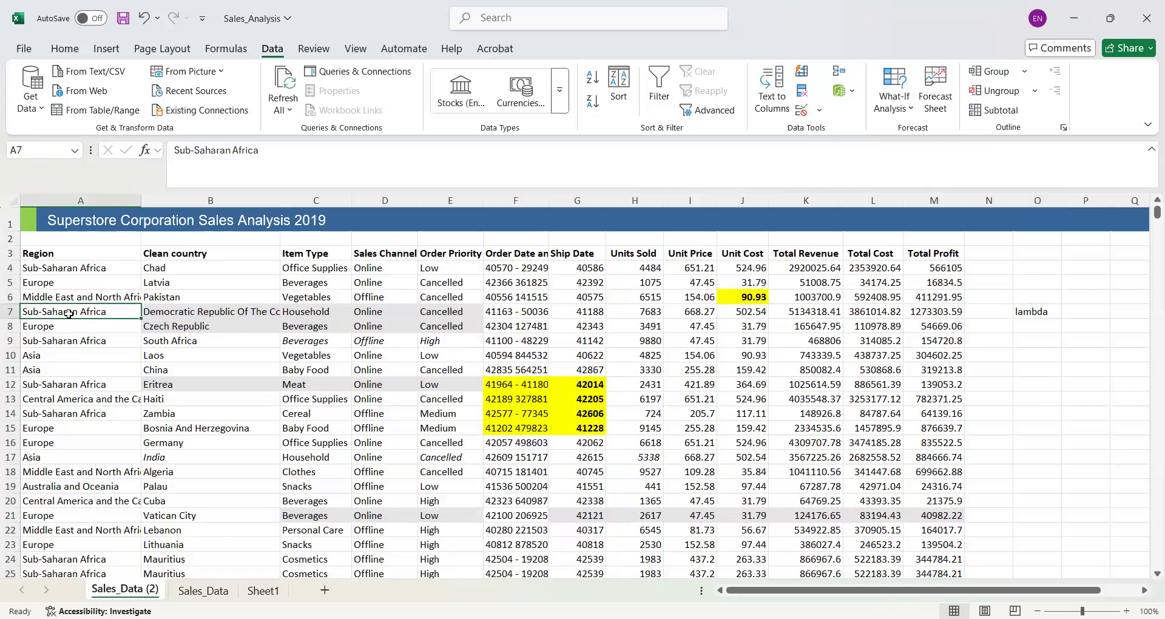
key("ctrl+a")
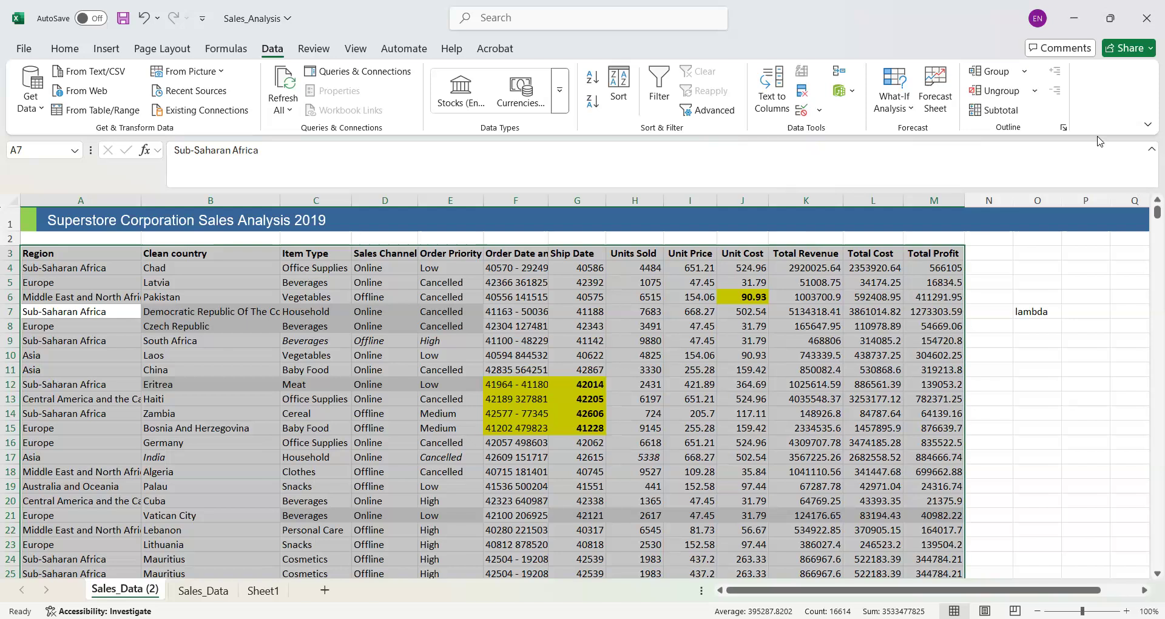
left_click(1026, 72)
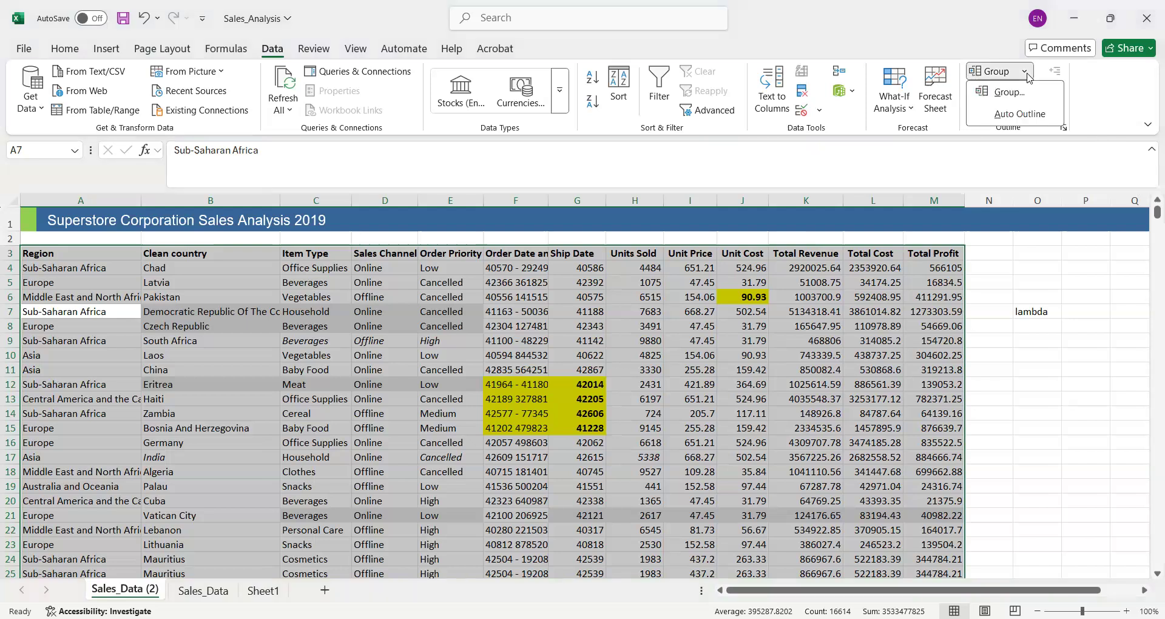
left_click(1038, 124)
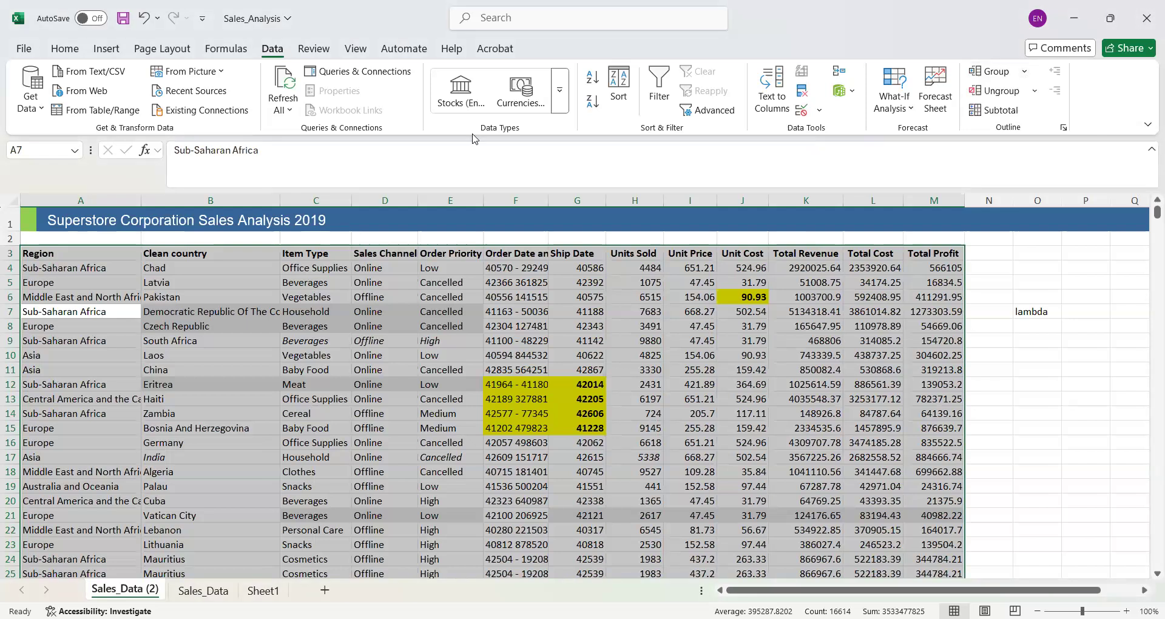
left_click(65, 48)
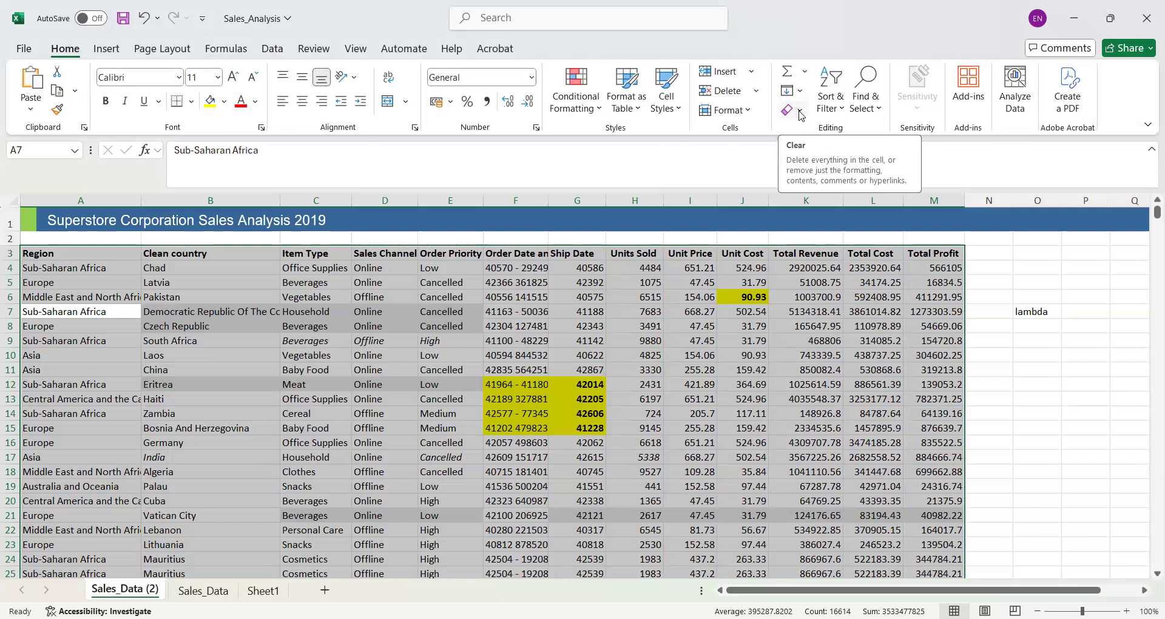
left_click(800, 113)
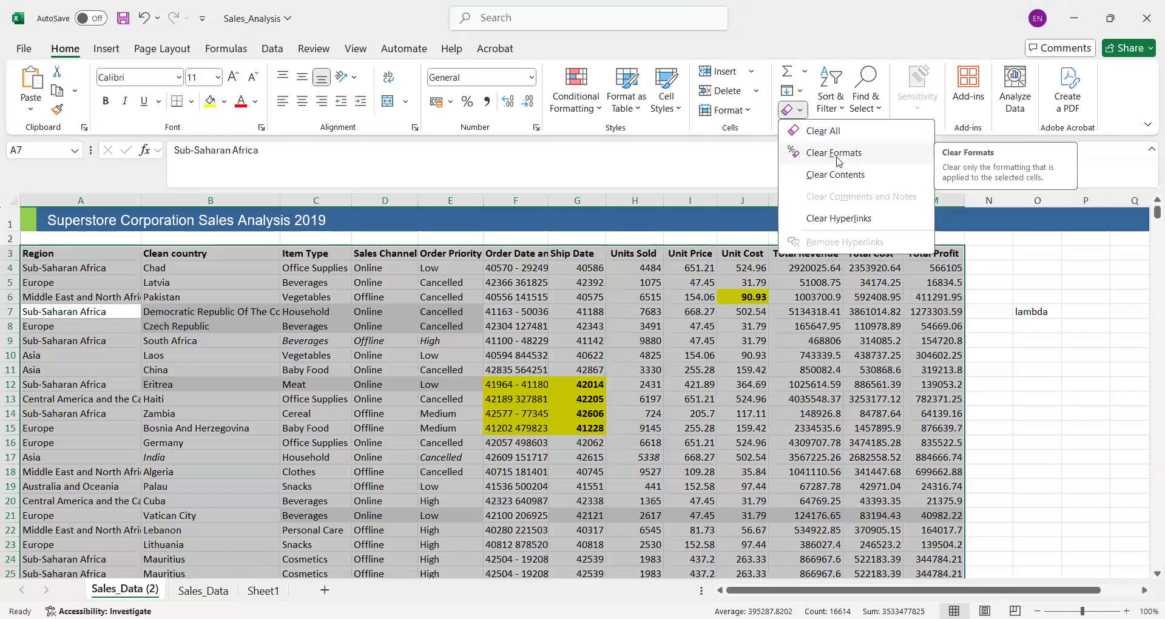
left_click(837, 157)
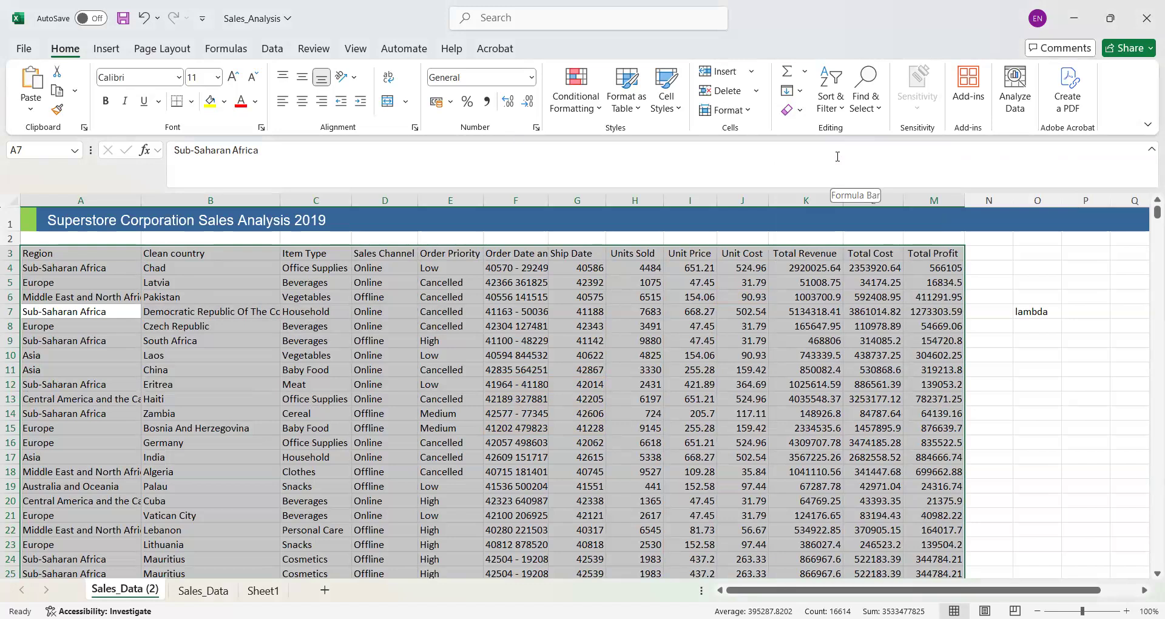
left_click(302, 345)
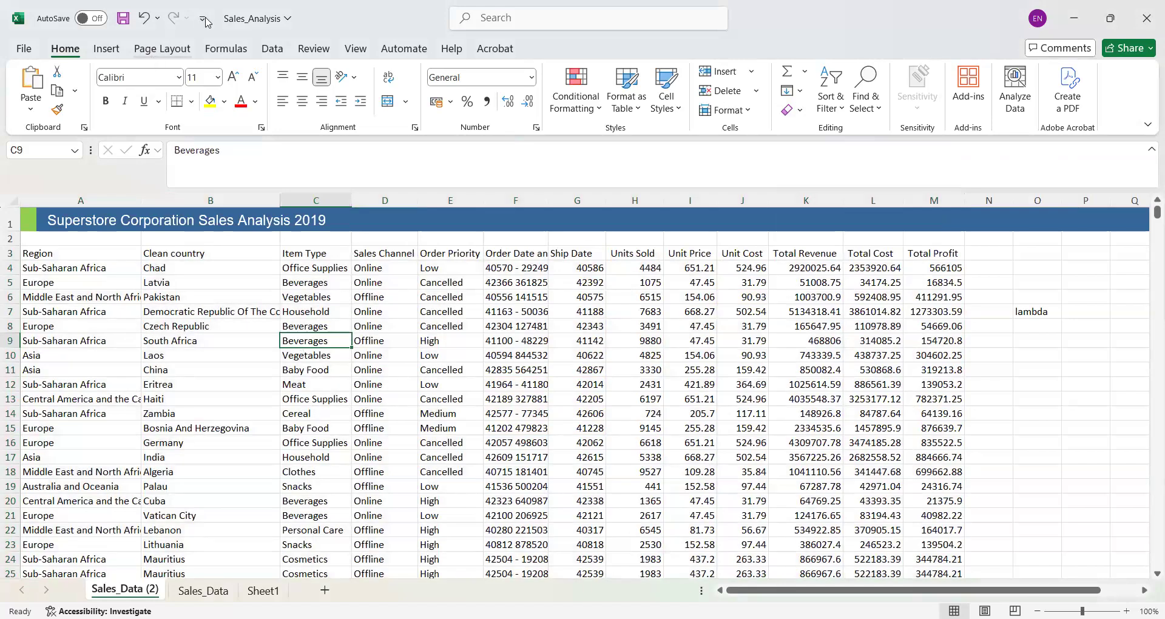
left_click(270, 49)
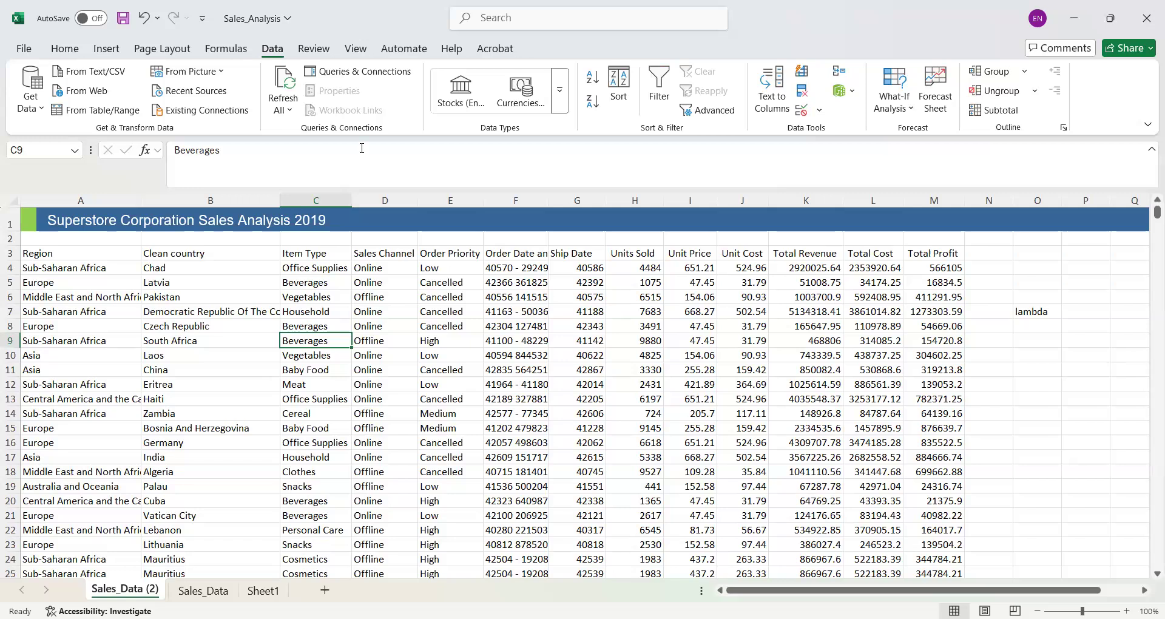
left_click(63, 52)
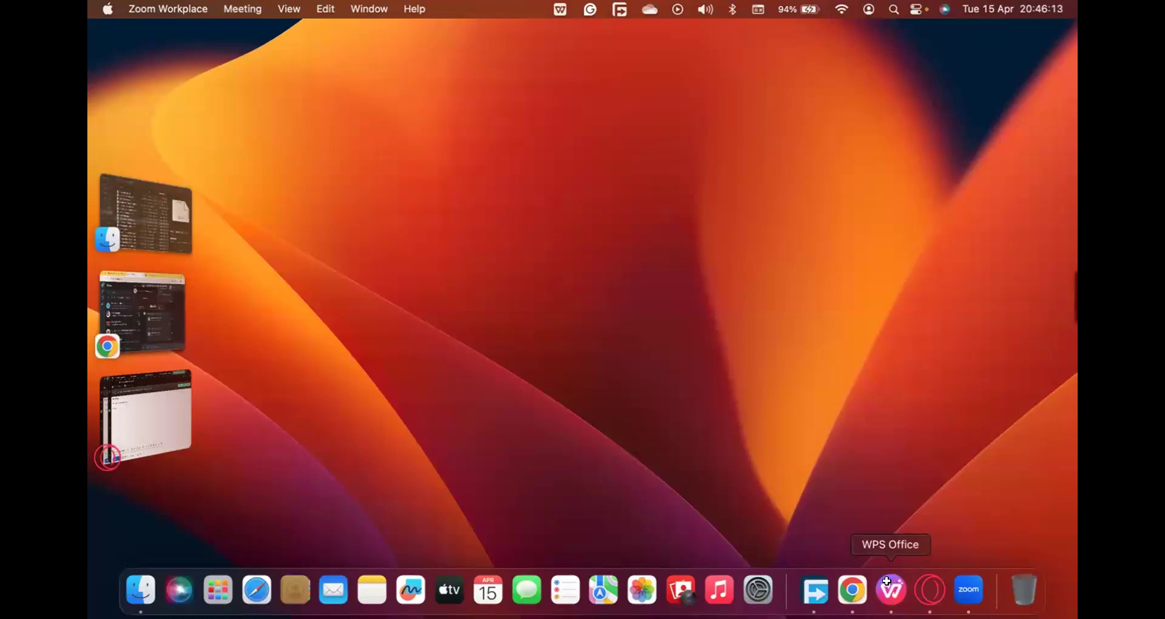
- Switch to WPS Office and clear the formats of the selected data on the Sales_Data sheet in Sales_Analysis.xlsx
left_click(891, 590)
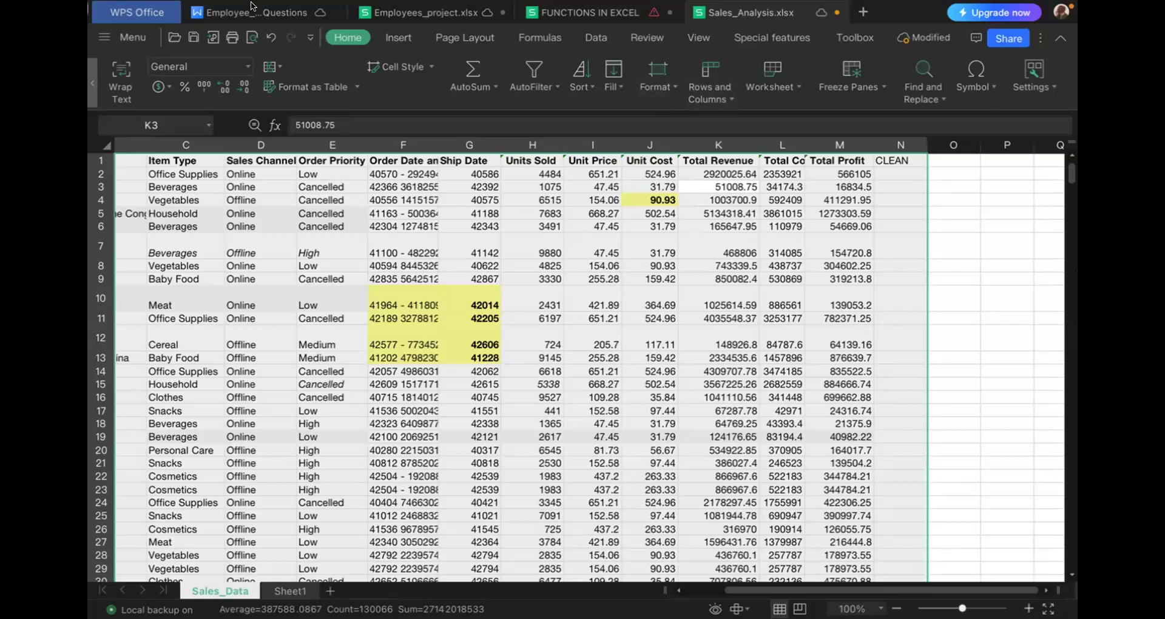
left_click(671, 80)
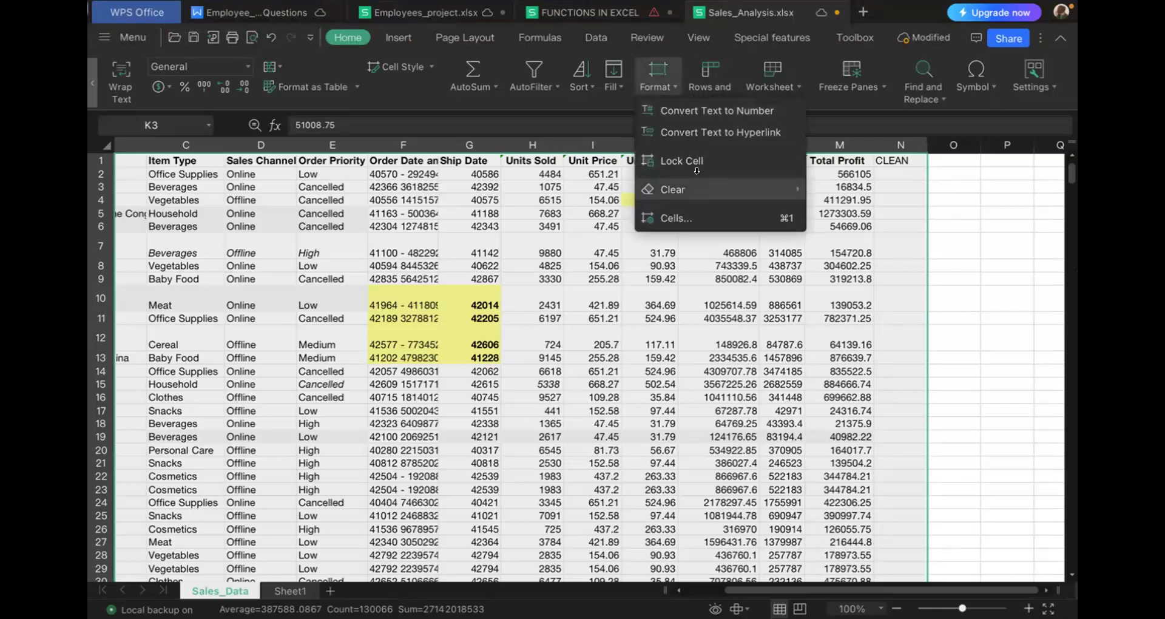
mouse_move(704, 191)
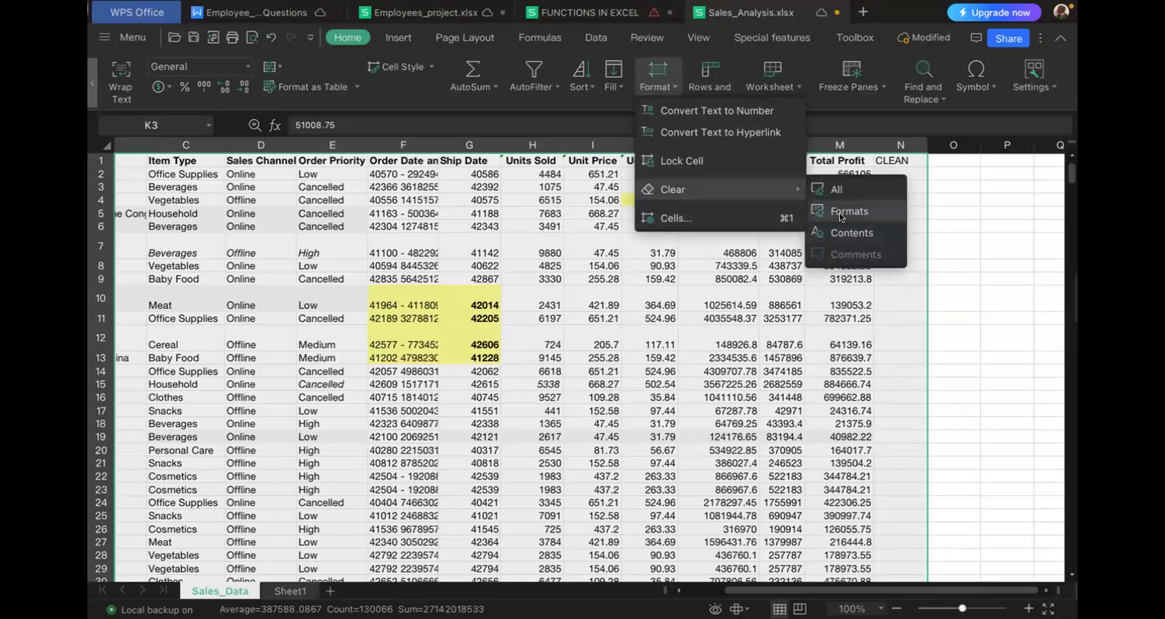
left_click(840, 212)
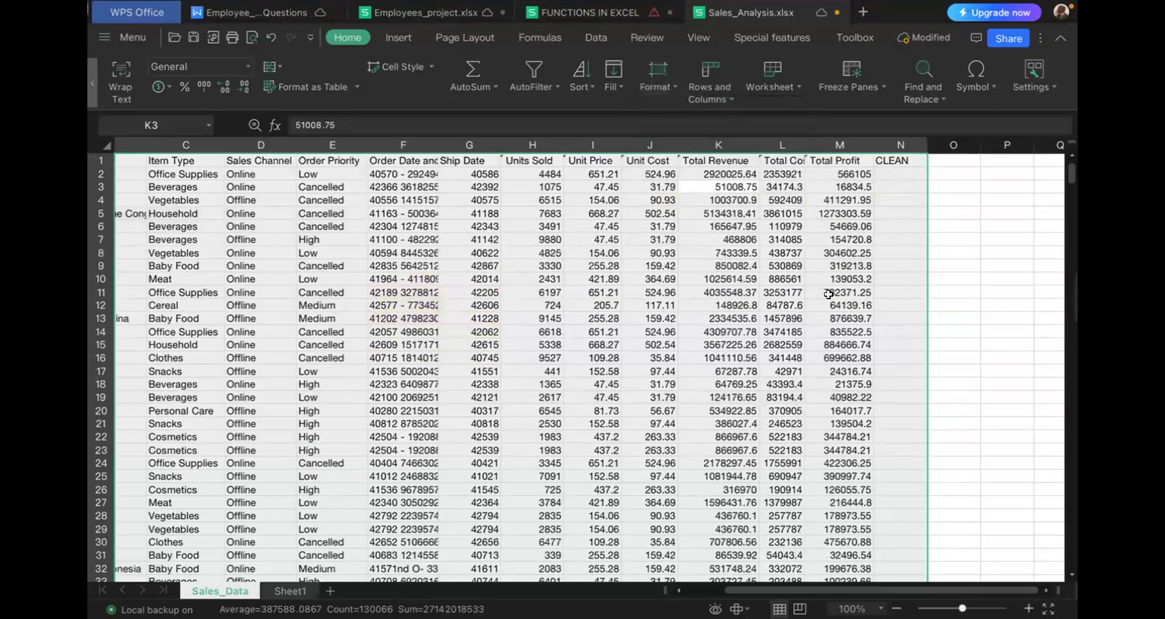
scroll(742, 358, "left", 5)
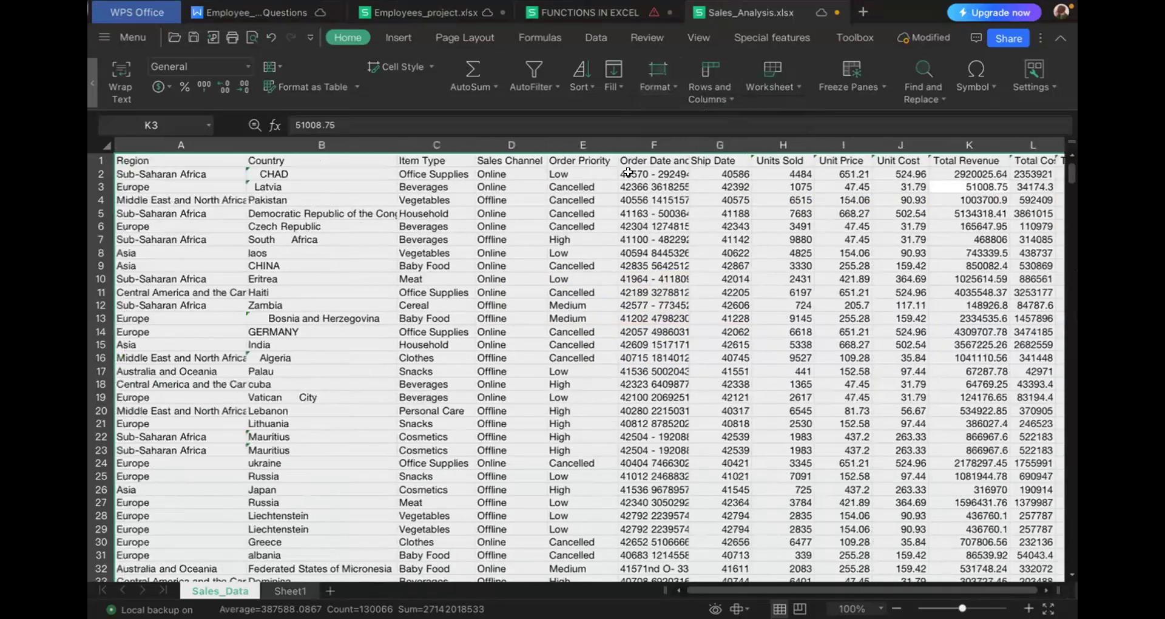
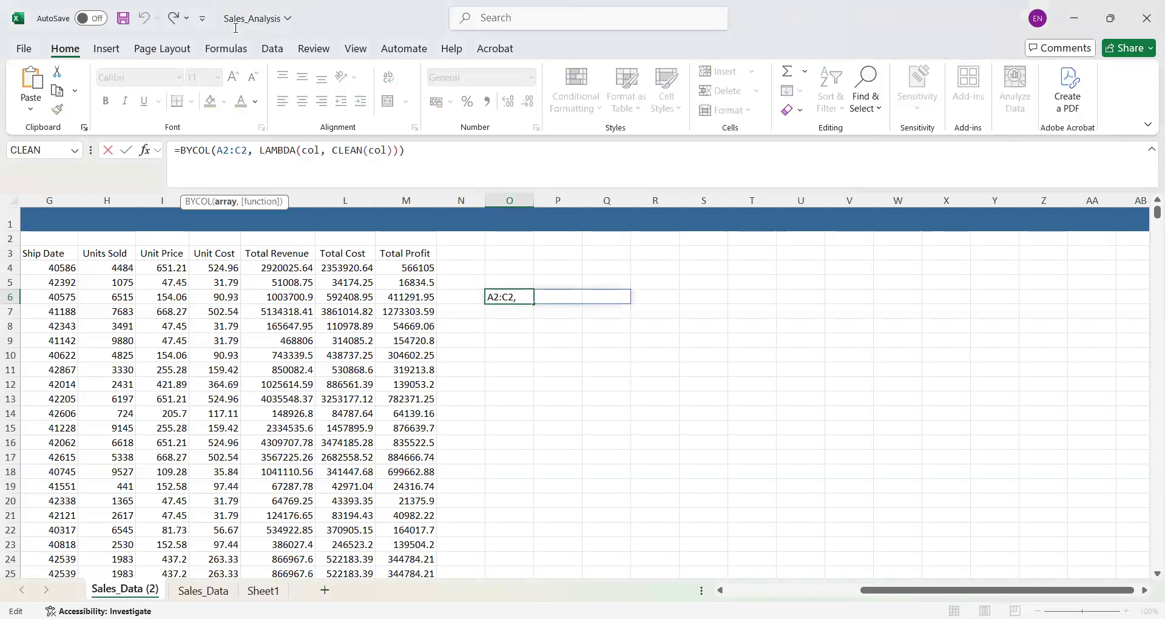
- Change the BYCOL formula's array range in cell O6 to A3:M3 and enter the formula
key("BackSpace")
type("3")
left_click(249, 150)
key("BackSpace")
key("BackSpace")
type("M#")
key("BackSpace")
type("3")
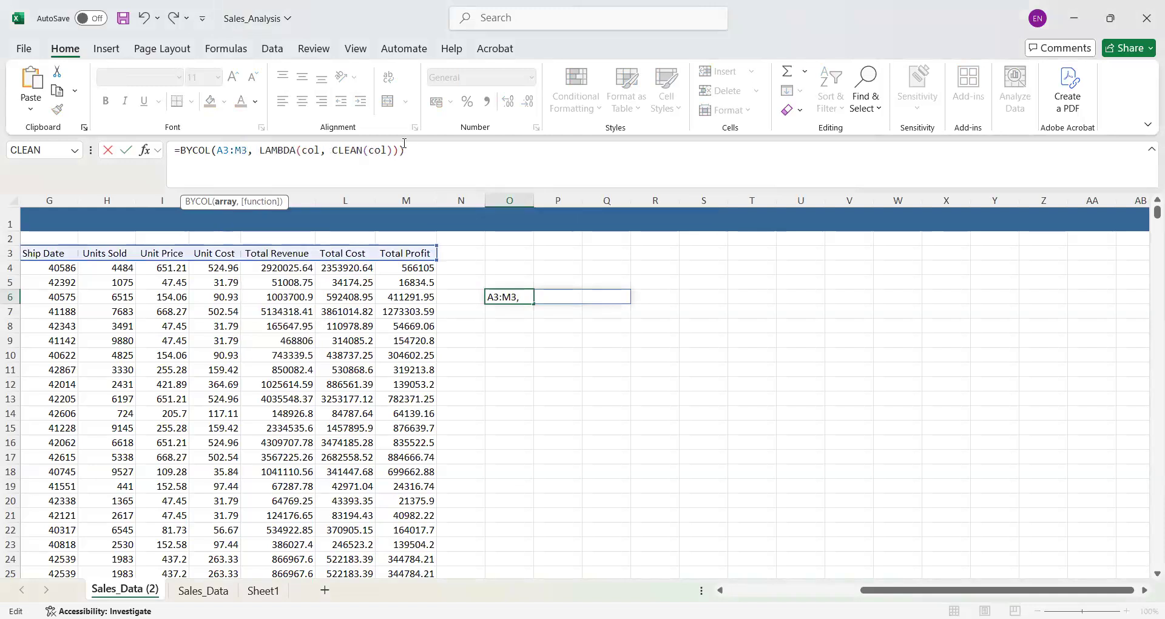
left_click_drag(416, 149, 174, 156)
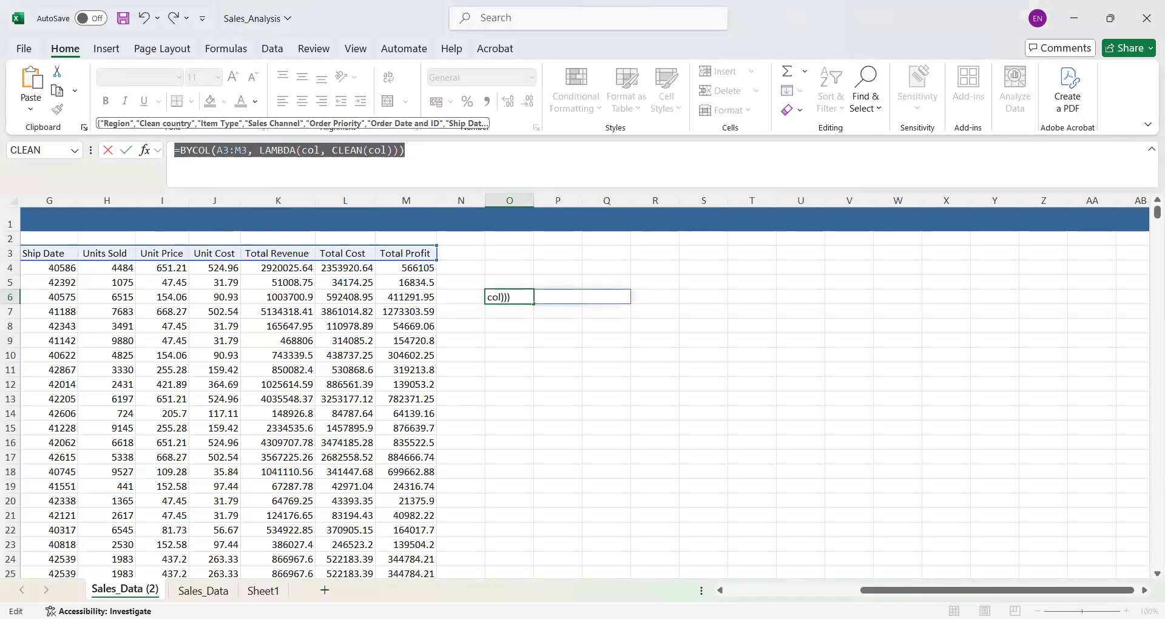
key("alt+Tab")
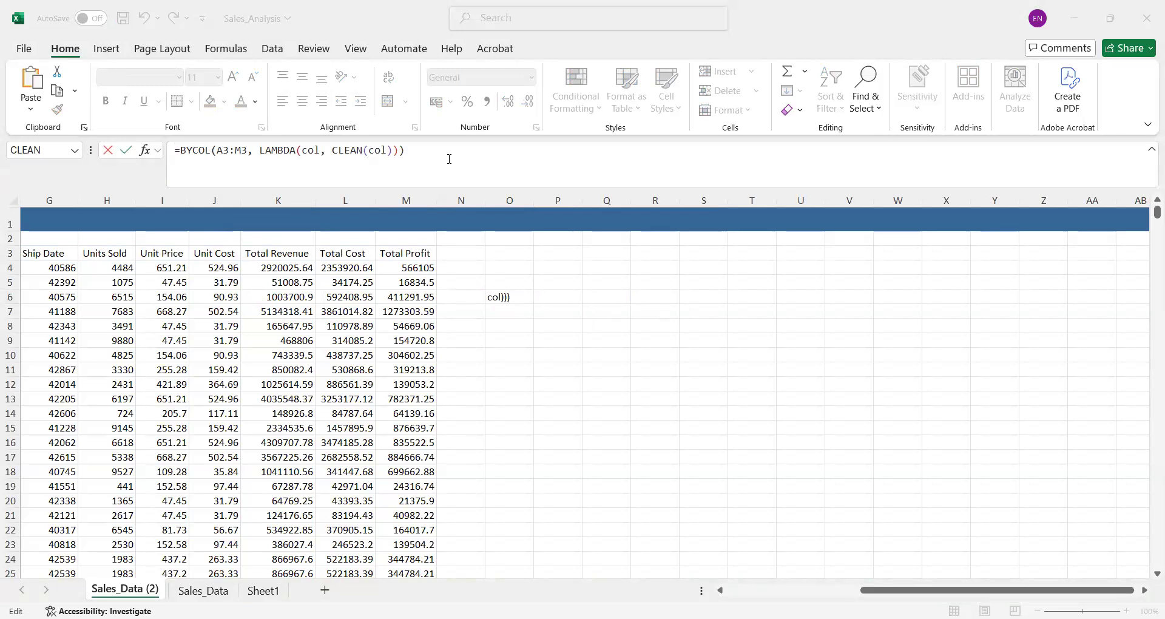
key("Return")
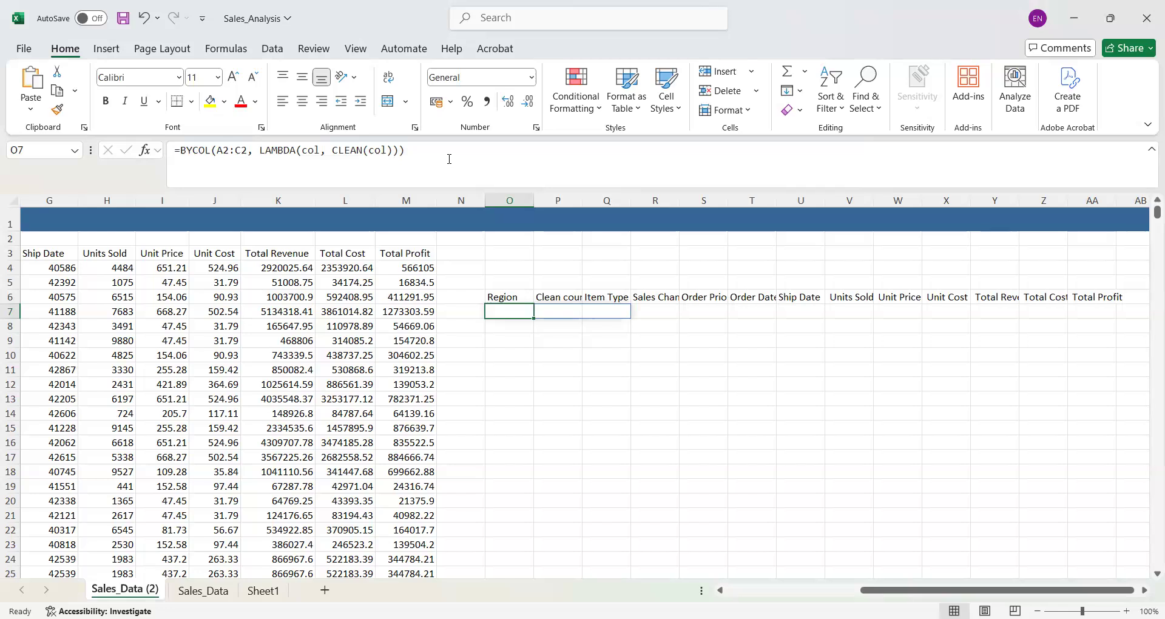
- Try to fill the cleaned Total Profit header in AA6 down to row 18
left_click(516, 297)
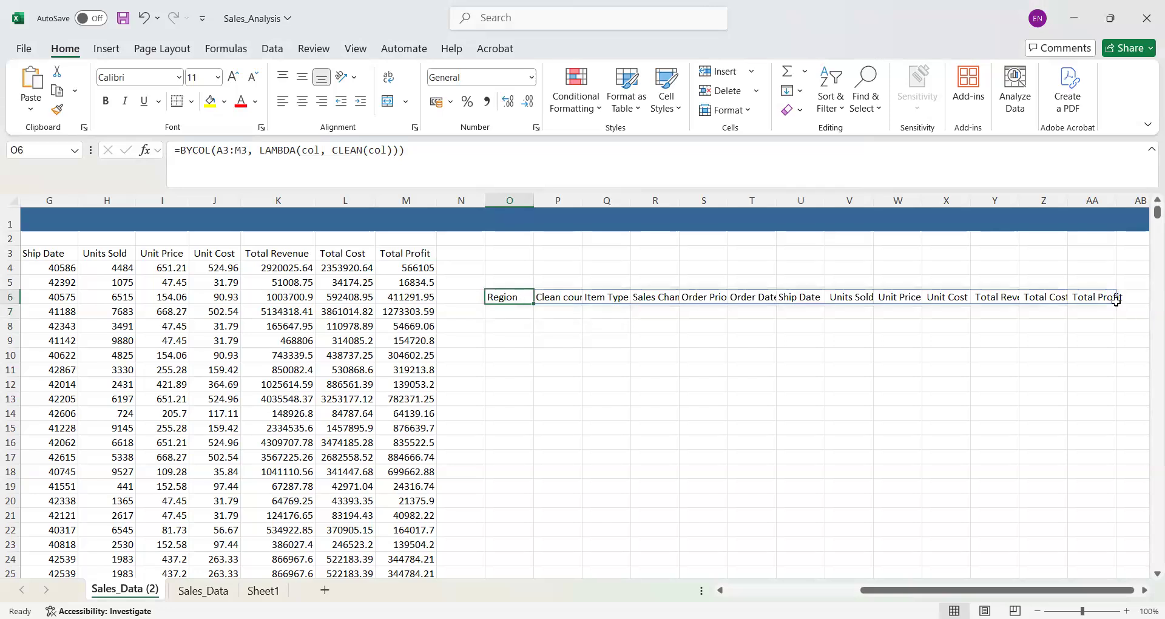
left_click(1092, 297)
left_click_drag(1117, 304, 1002, 480)
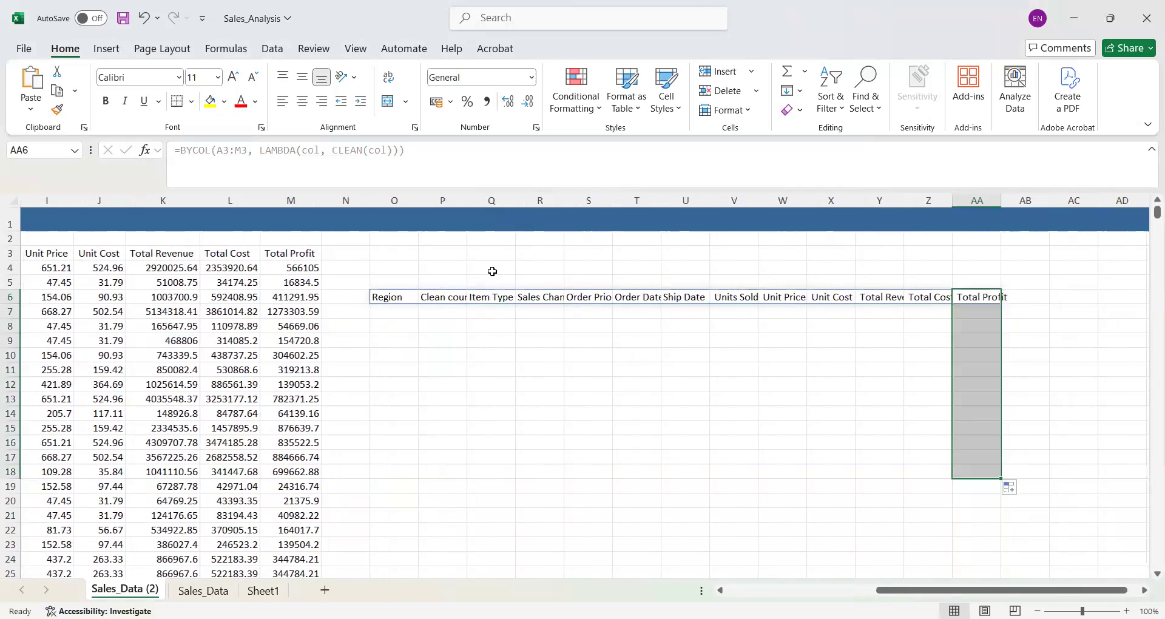
left_click(412, 297)
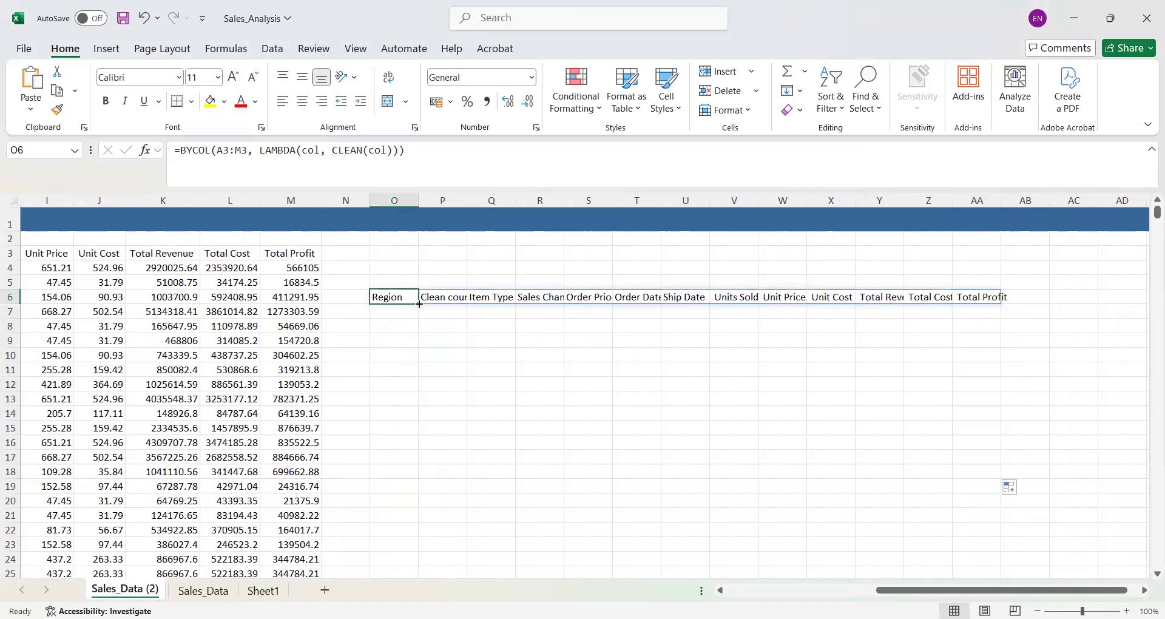
left_click(483, 330)
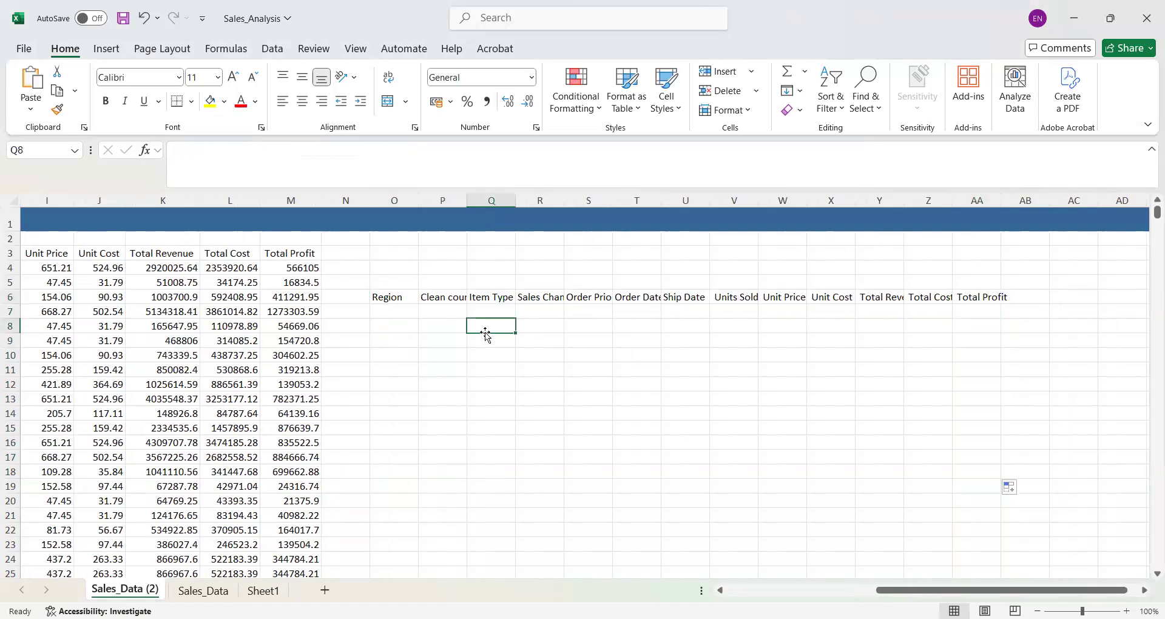
- Fill the BYCOL formula from O6 down to row 41 across columns O to AA
left_click(382, 297)
left_click_drag(508, 310, 1003, 553)
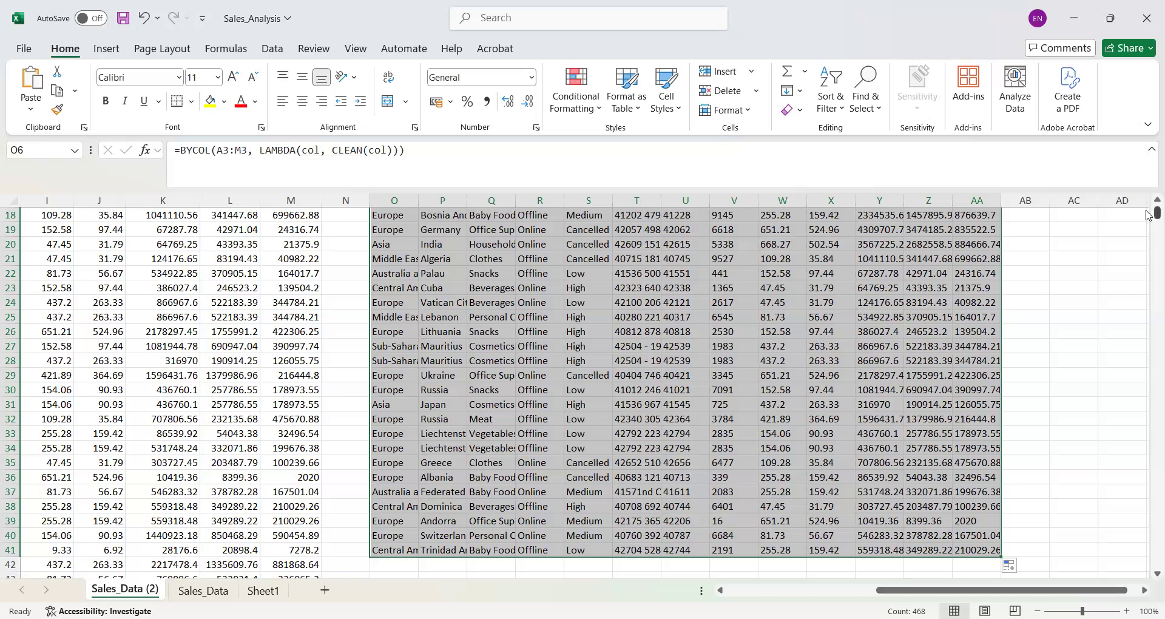
scroll(1147, 206, "up", 1)
scroll(1148, 208, "up", 5)
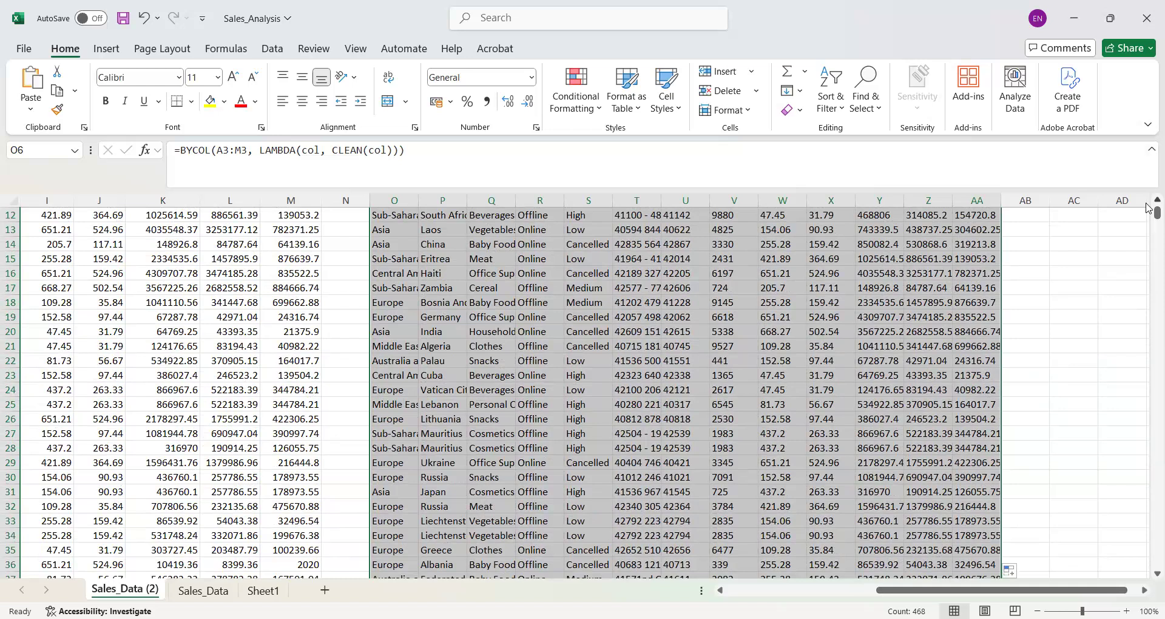
scroll(1147, 208, "up", 3)
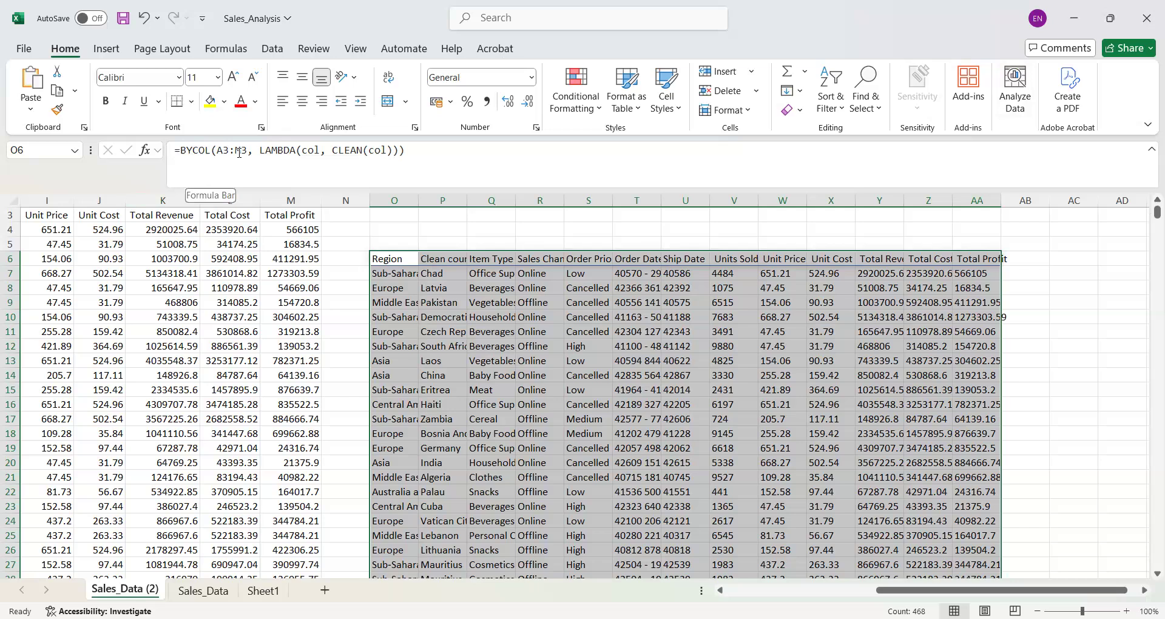
left_click(329, 150)
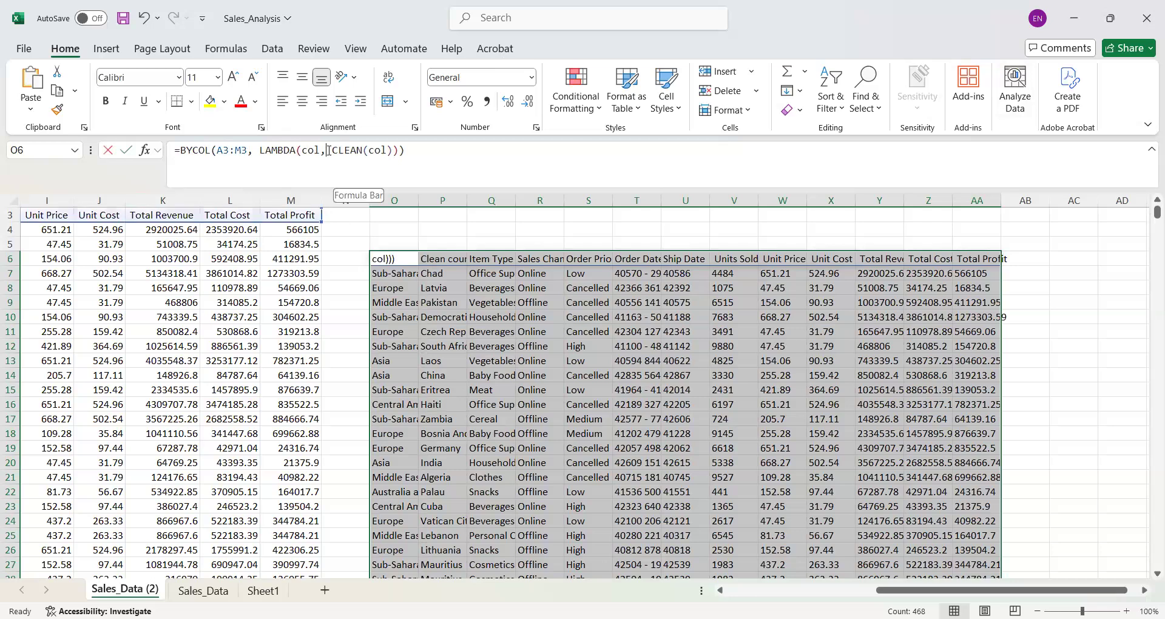
left_click(329, 150)
left_click(332, 150)
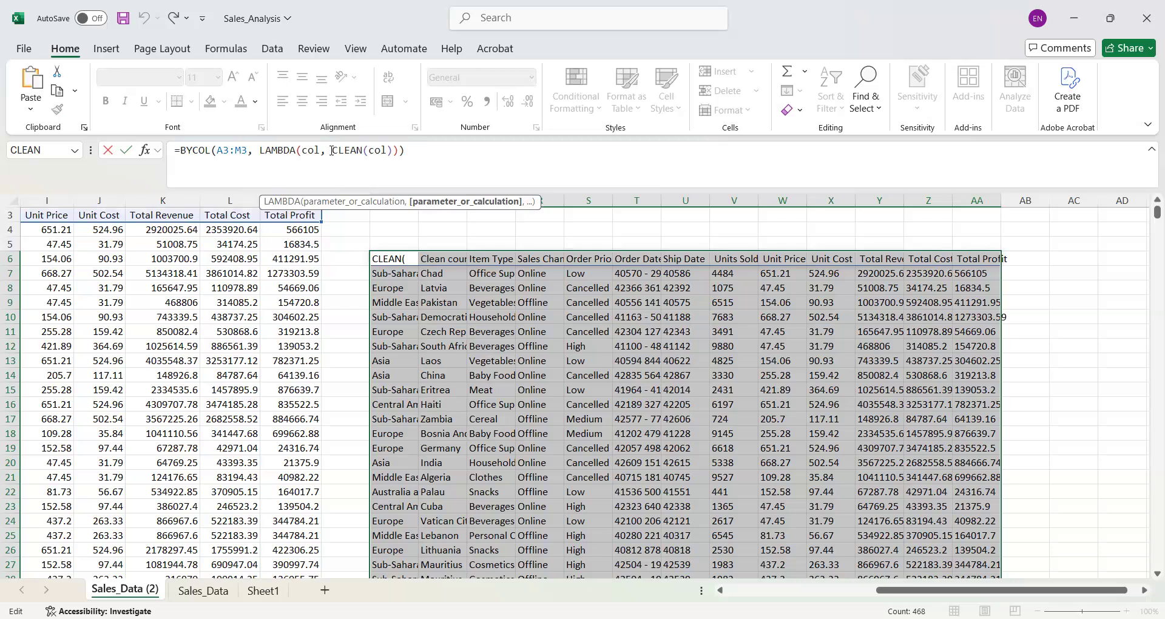
type("t")
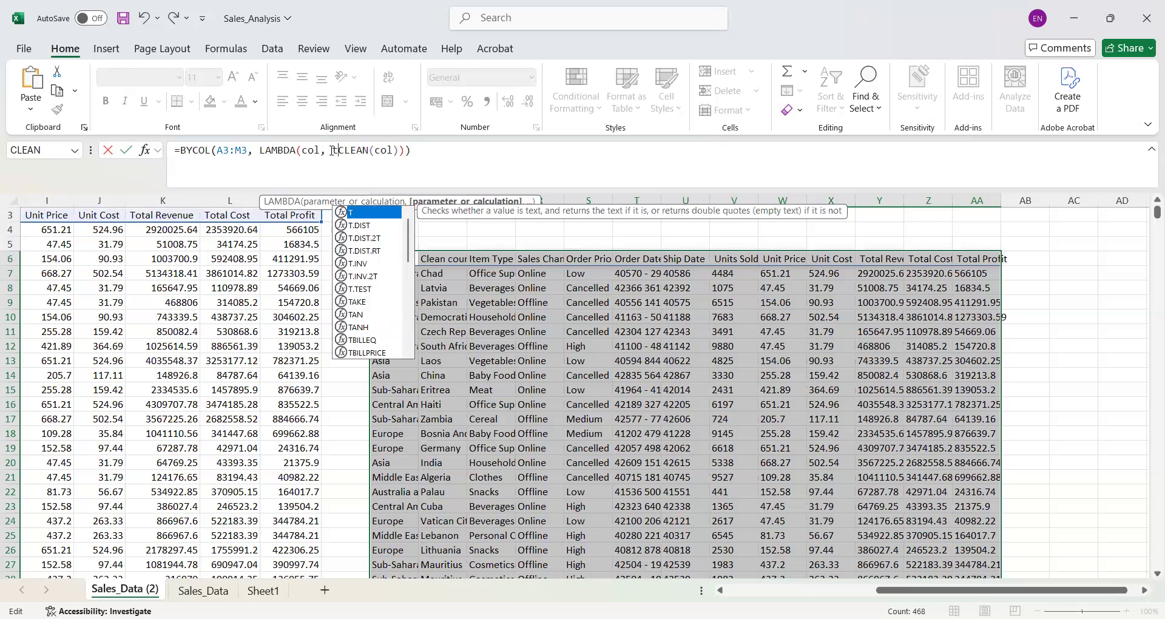
key("BackSpace")
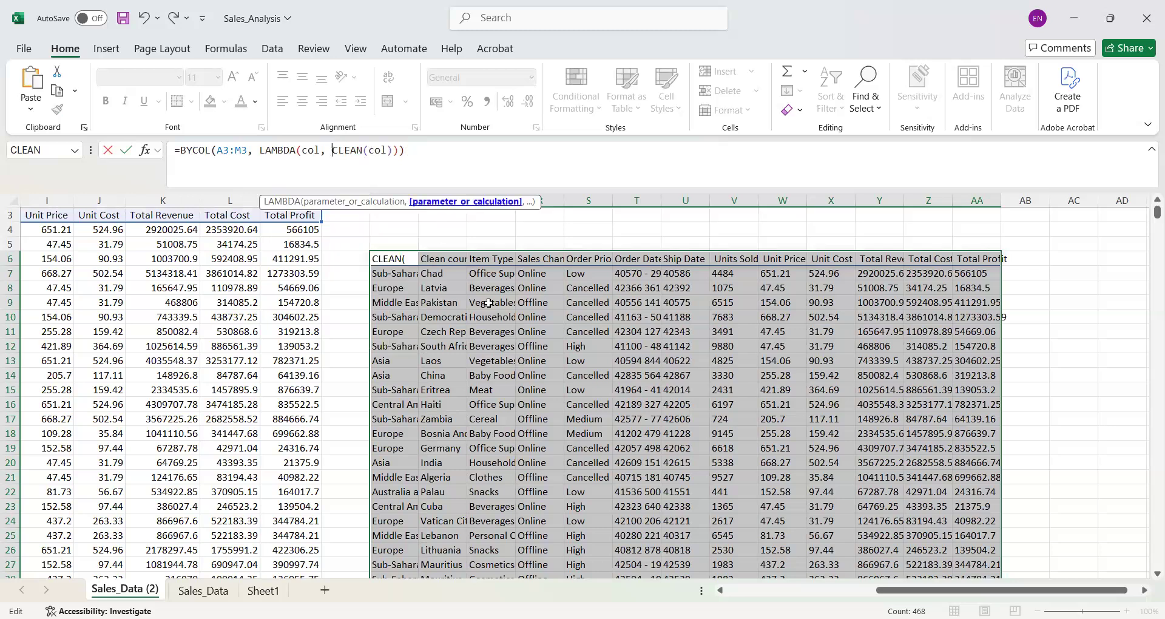
left_click(523, 377)
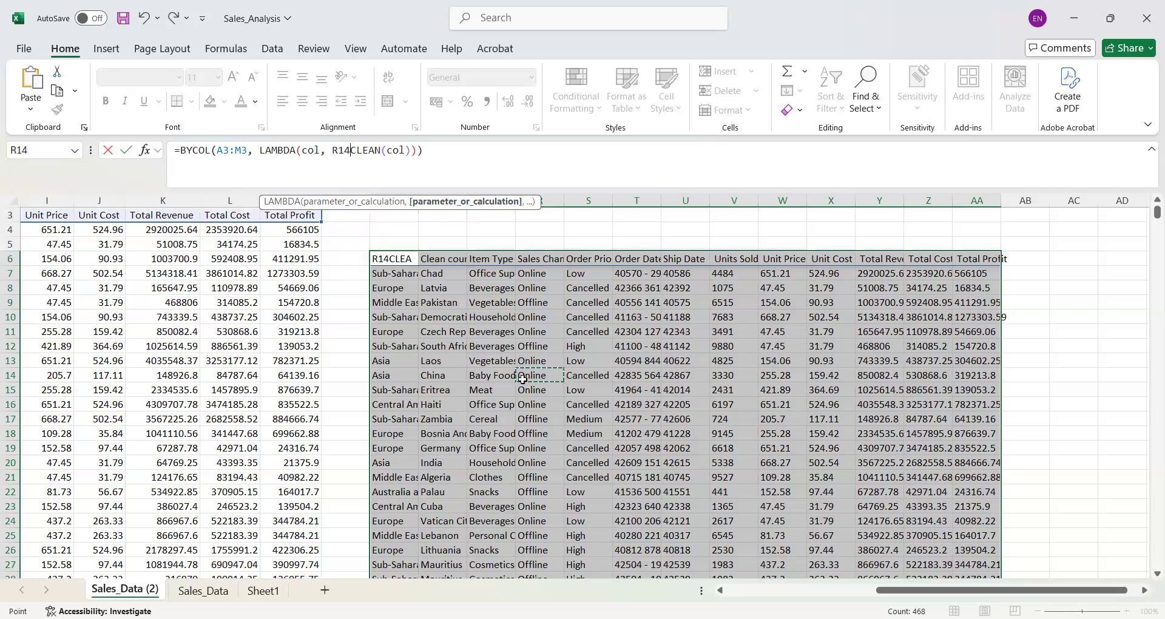
key("BackSpace")
key("BackSpace")
key("BackSpace")
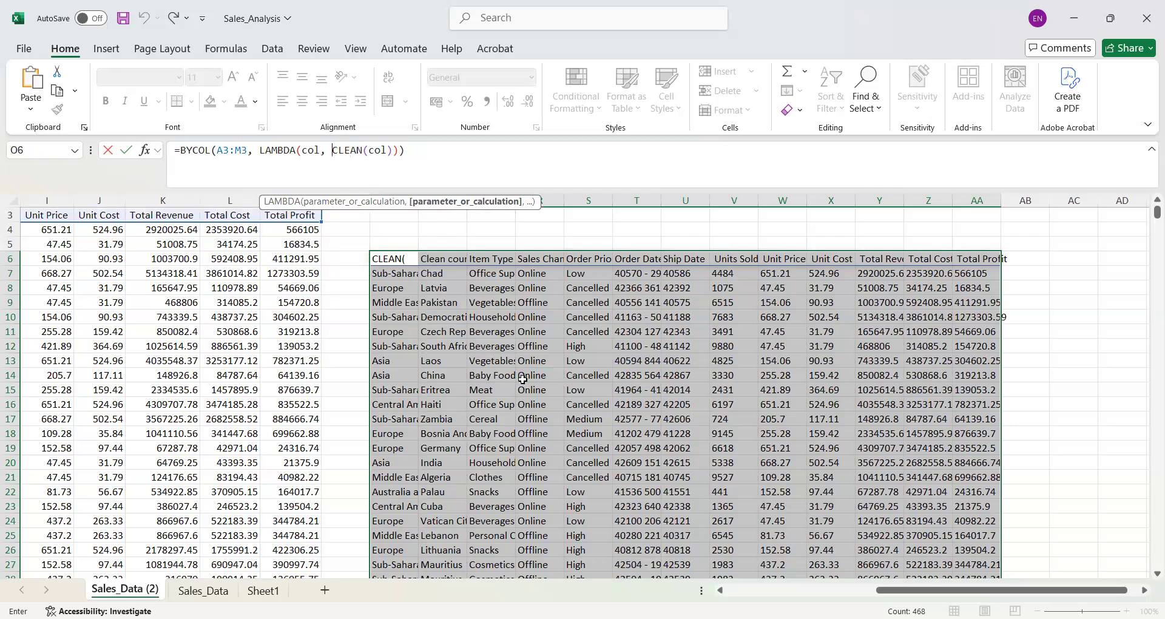
left_click(523, 379)
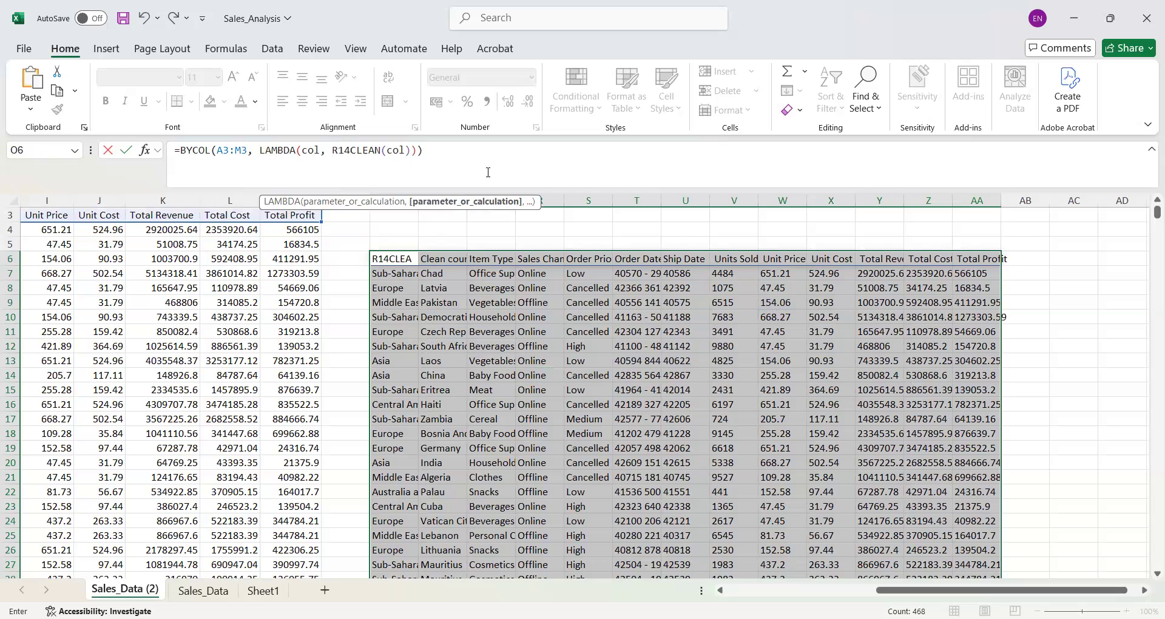
key("BackSpace")
key("Delete")
key("BackSpace")
- Try to copy the BYCOL formula from O6 into cell AC8
left_click_drag(407, 149, 175, 146)
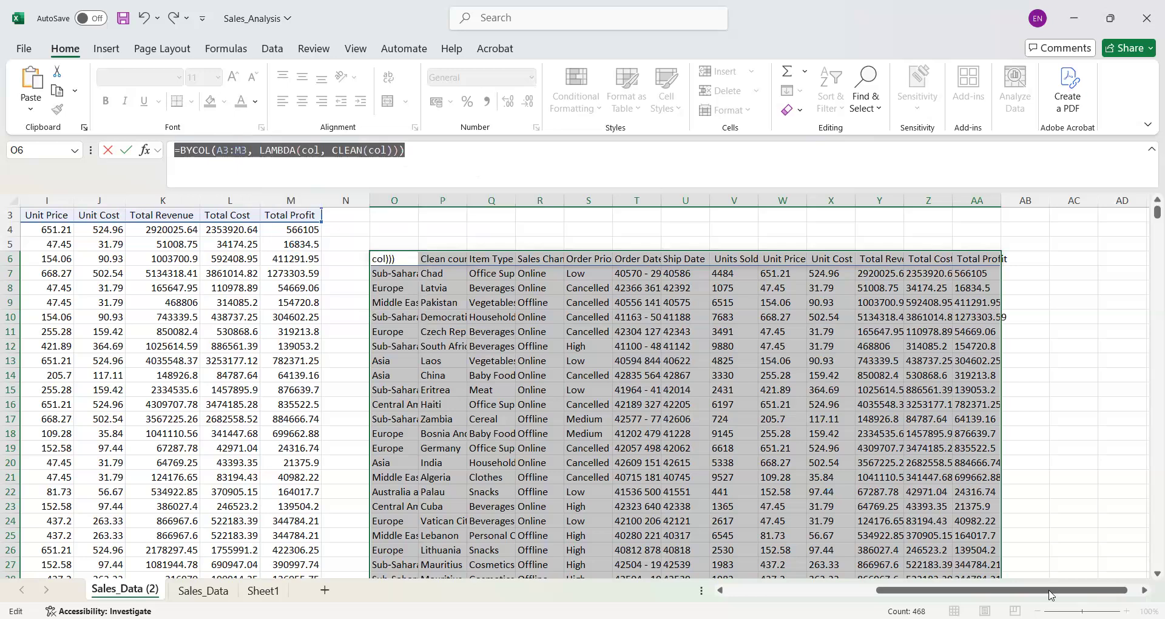
scroll(1032, 304, "right", 1)
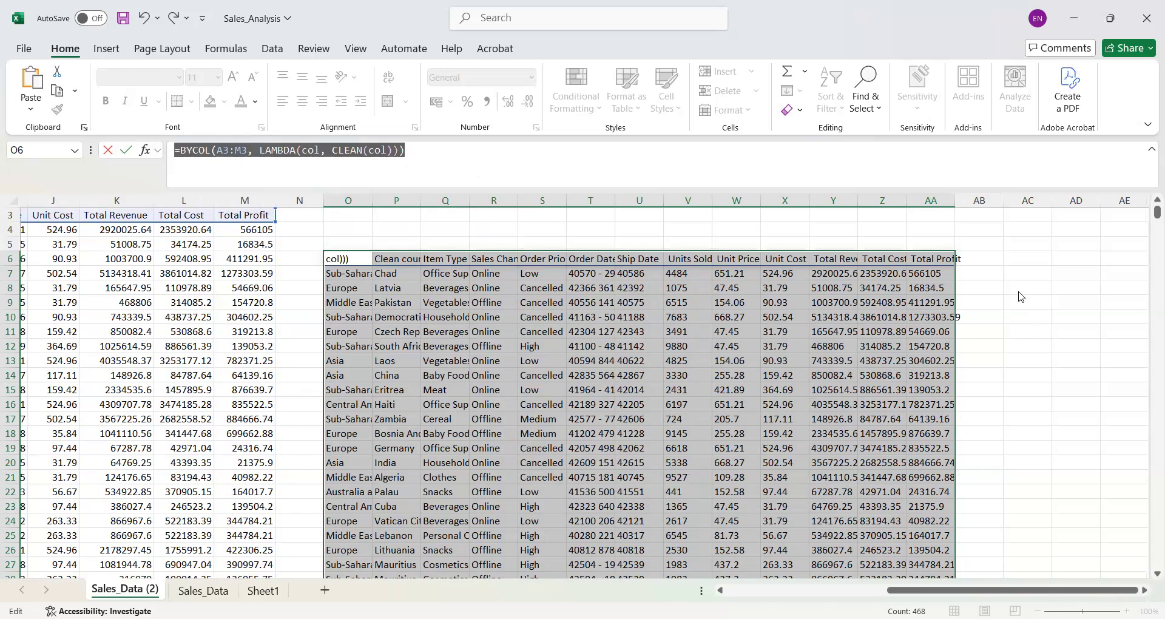
left_click(1022, 290)
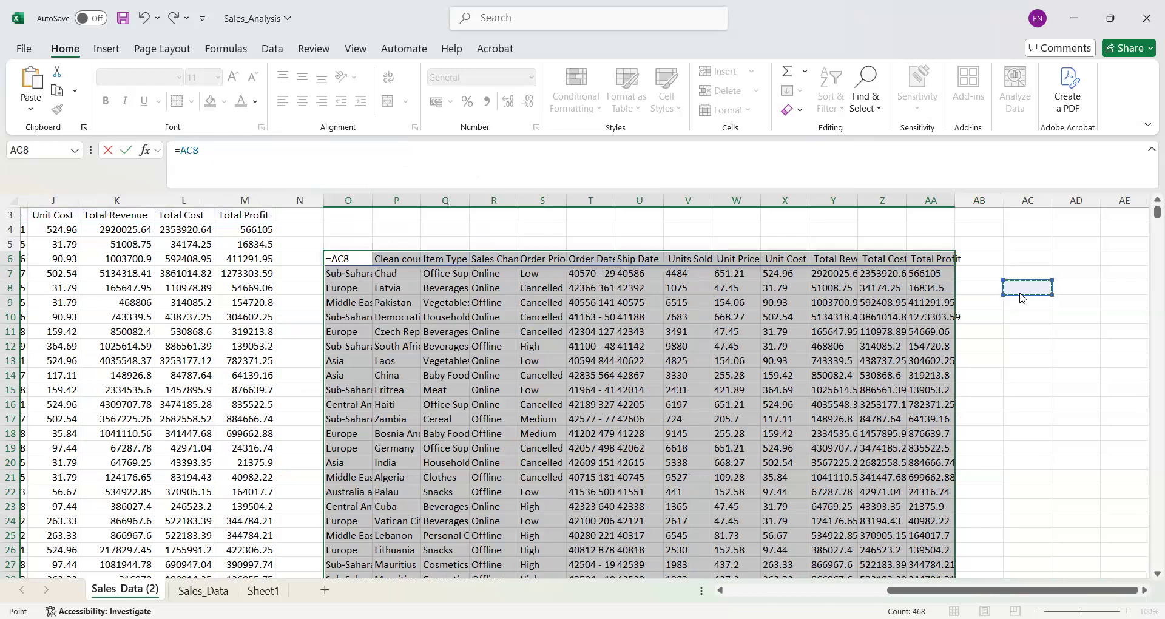
type("=BYCOL(A3:M3, LAMBDA(col, CLEAN(col)))")
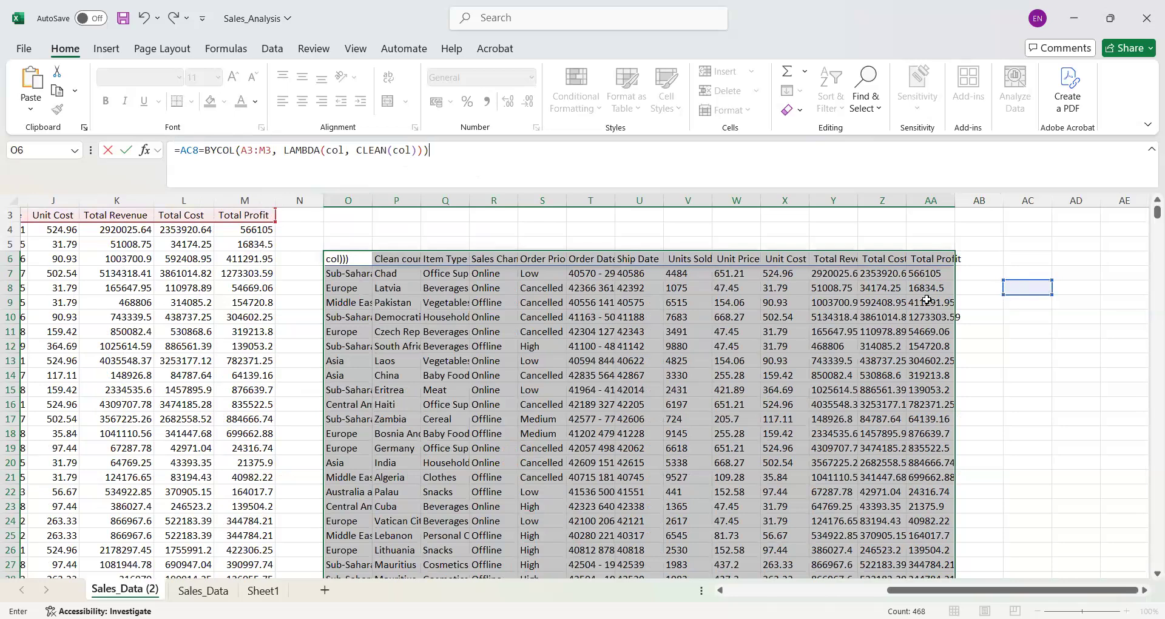
key("ctrl+z")
key("ctrl+y")
- Copy the BYCOL formula text and remove the stray AC8 reference so O6 contains =BYCOL(A3:M3, LAMBDA(col, CLEAN(col)))
left_click_drag(258, 152, 197, 149)
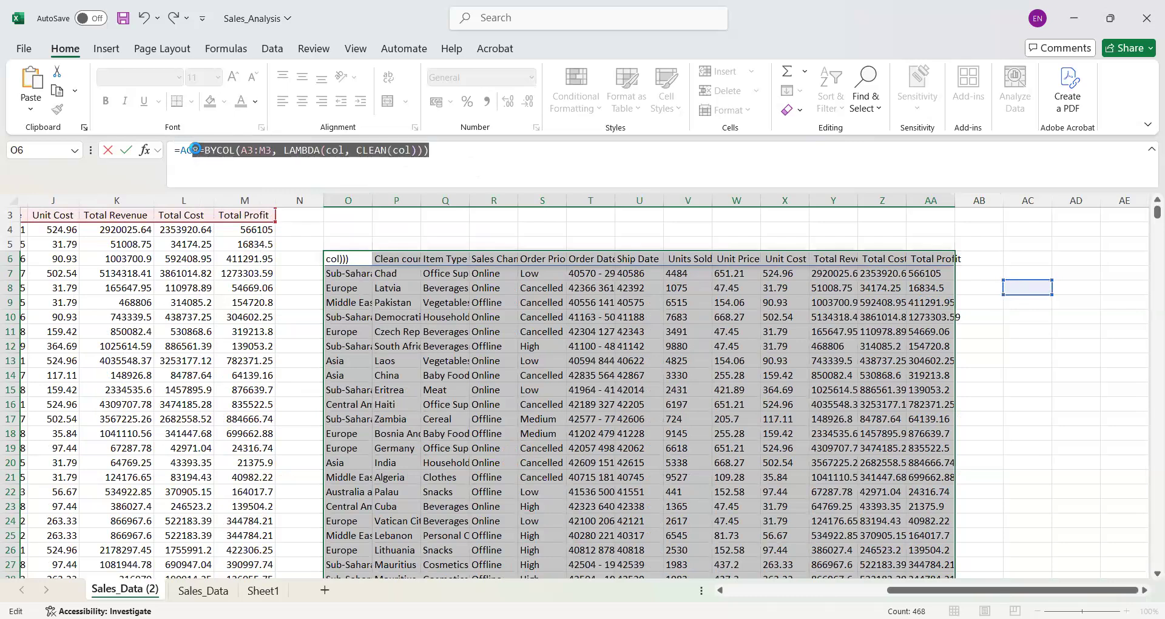
left_click(195, 149)
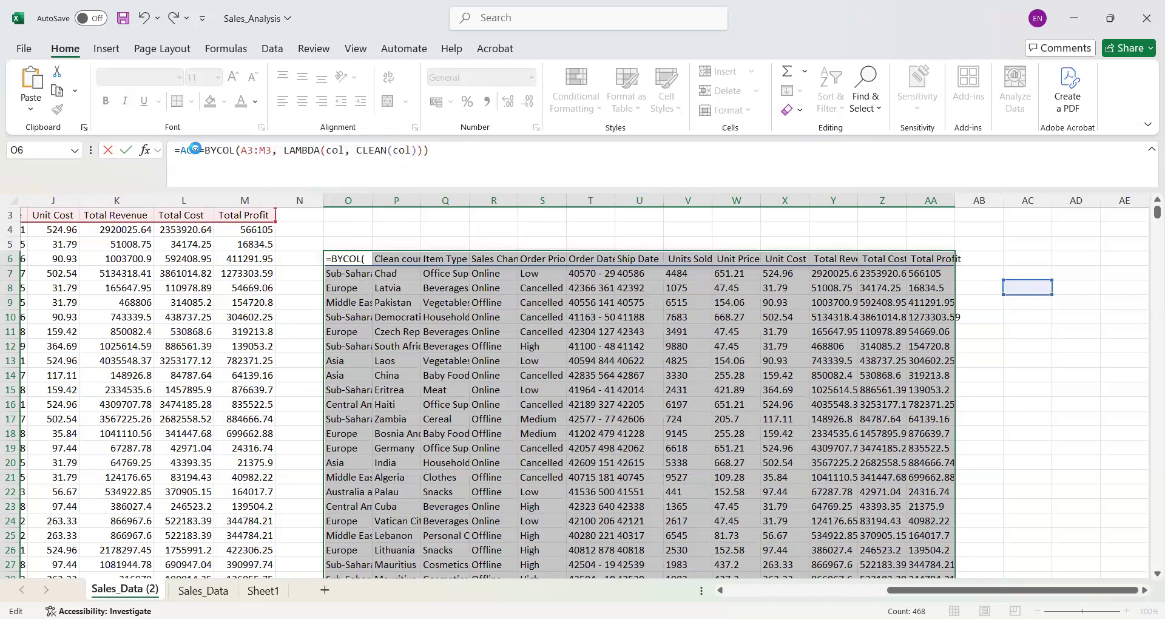
key("BackSpace")
key("BackSpace")
key("BackSpace")
key("BackSpace")
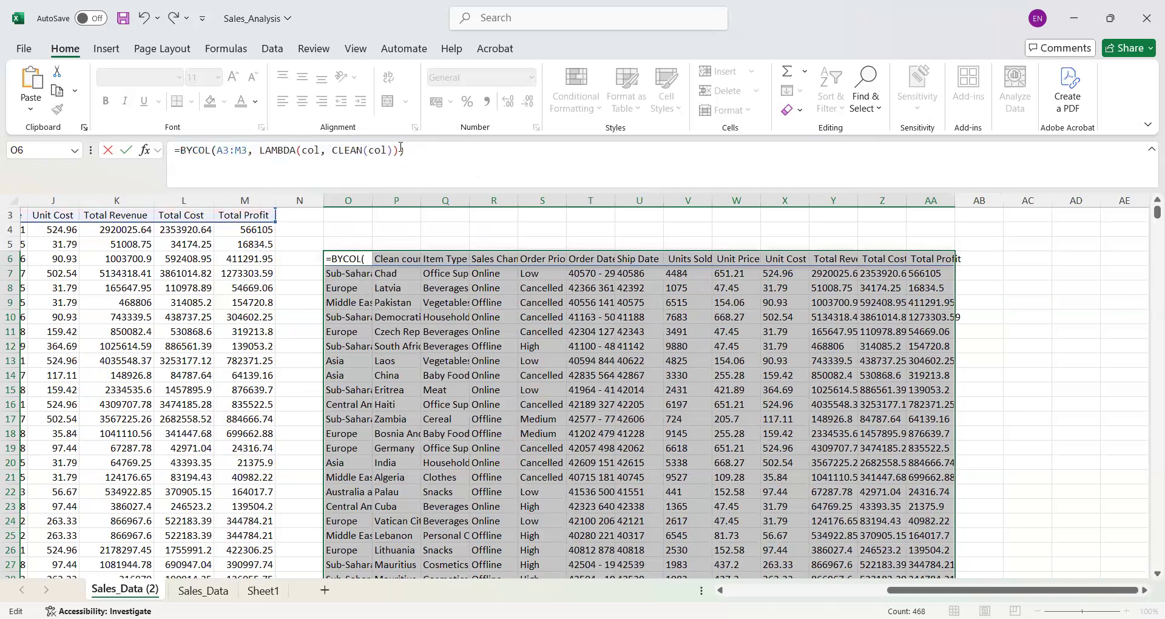
key("Return")
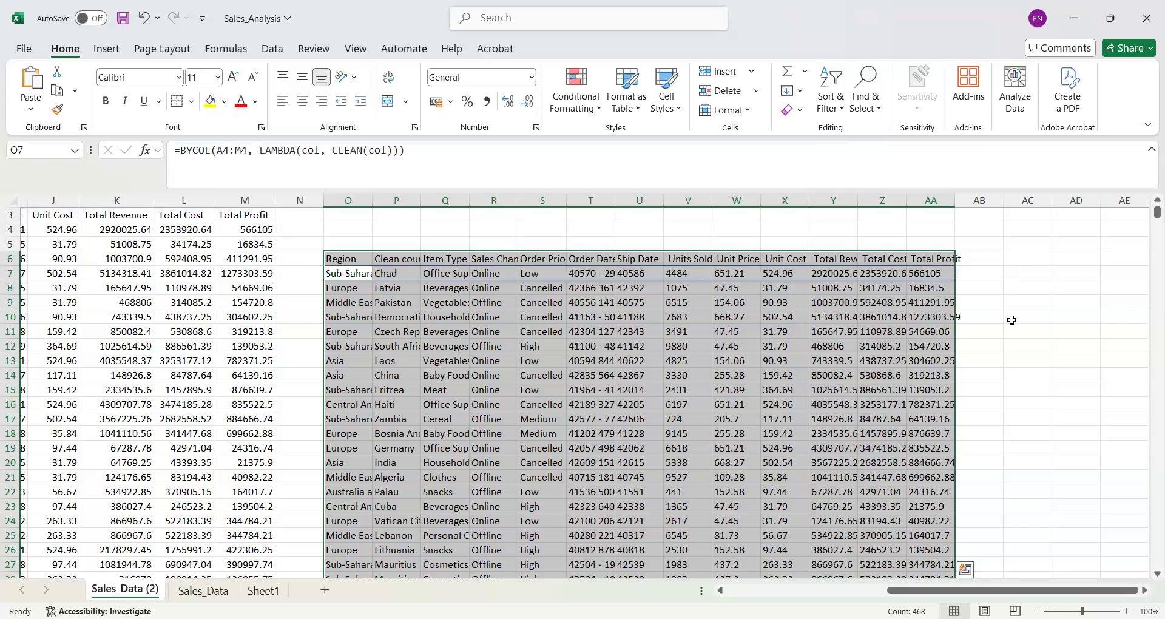
- Paste the formula into AC11 and remove the stray leading 8 so it reads =BYCOL(A3:M3, LAMBDA(col, CLEAN(col)))
left_click(1015, 327)
key("ctrl+v")
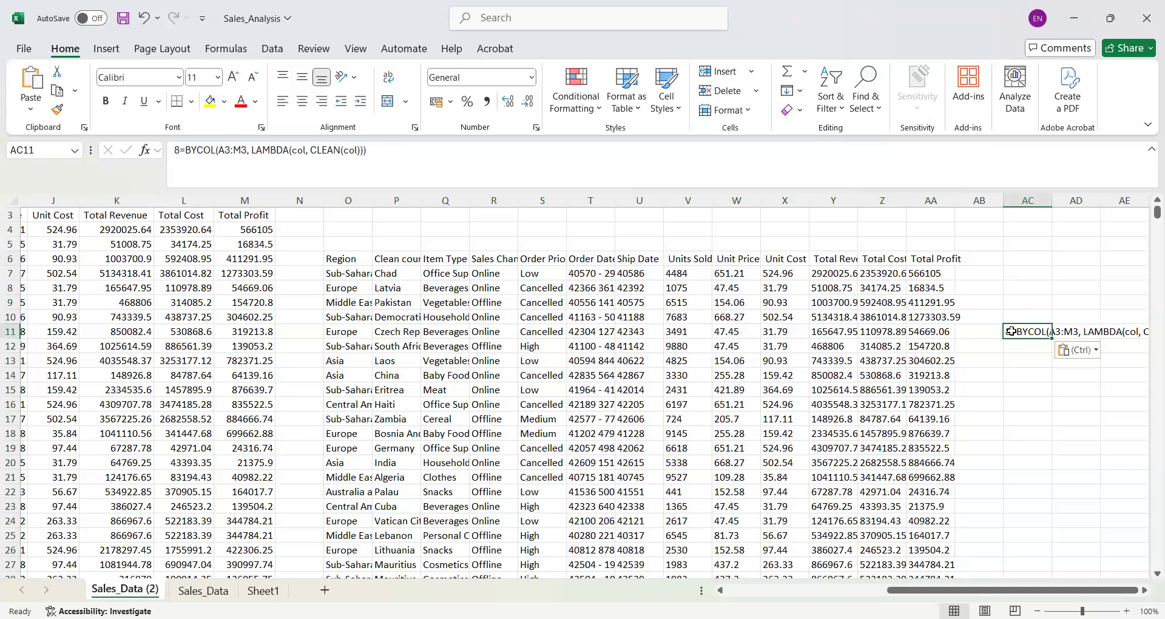
left_click(185, 150)
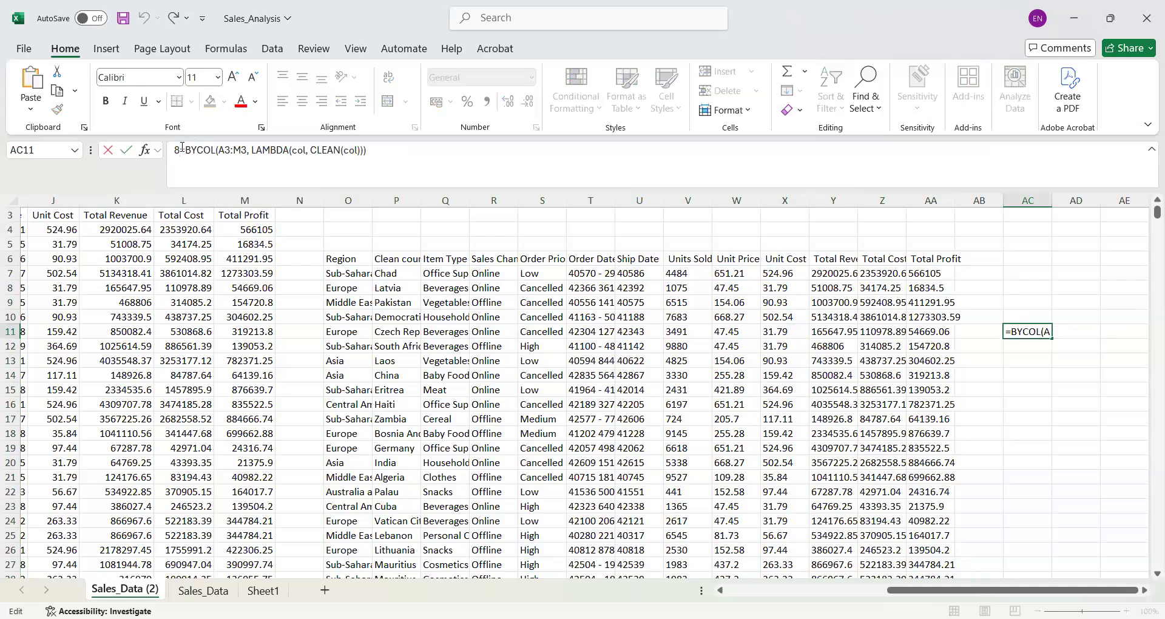
left_click(182, 149)
key("Return")
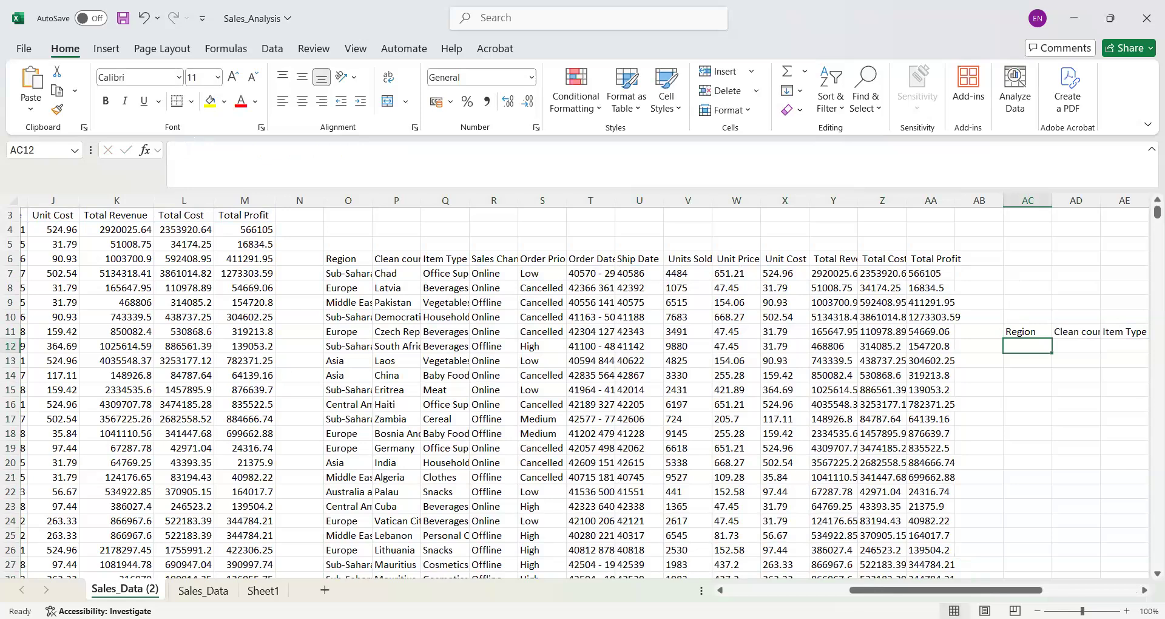
- Fill the BYCOL formula from AC11 down column AC to row 46
left_click_drag(977, 590, 1075, 590)
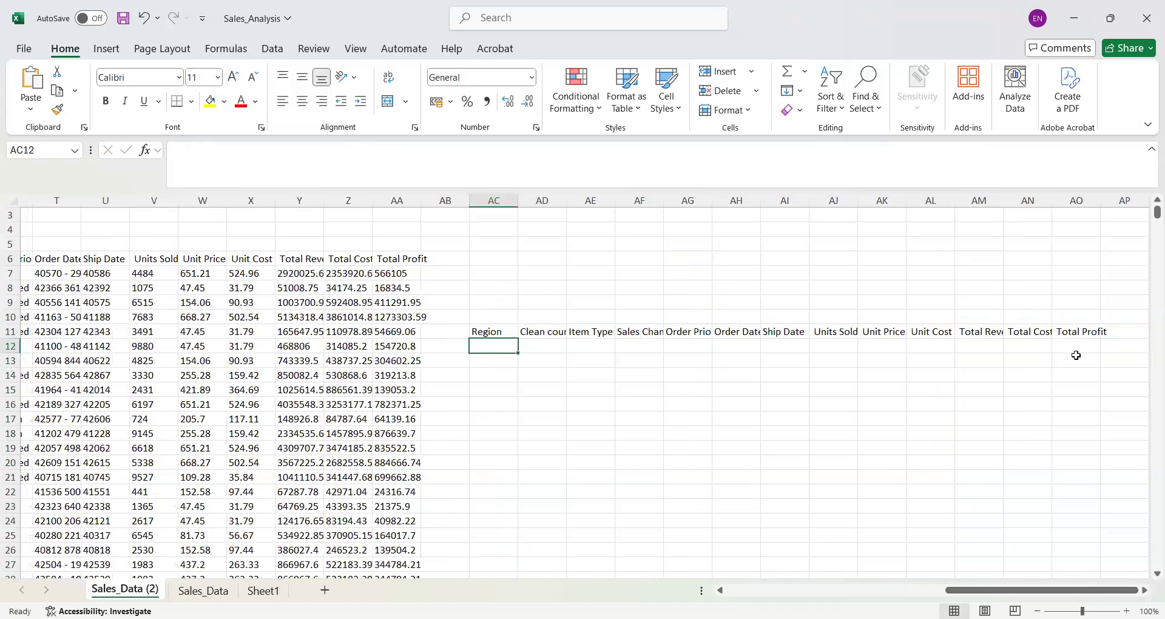
left_click(499, 327)
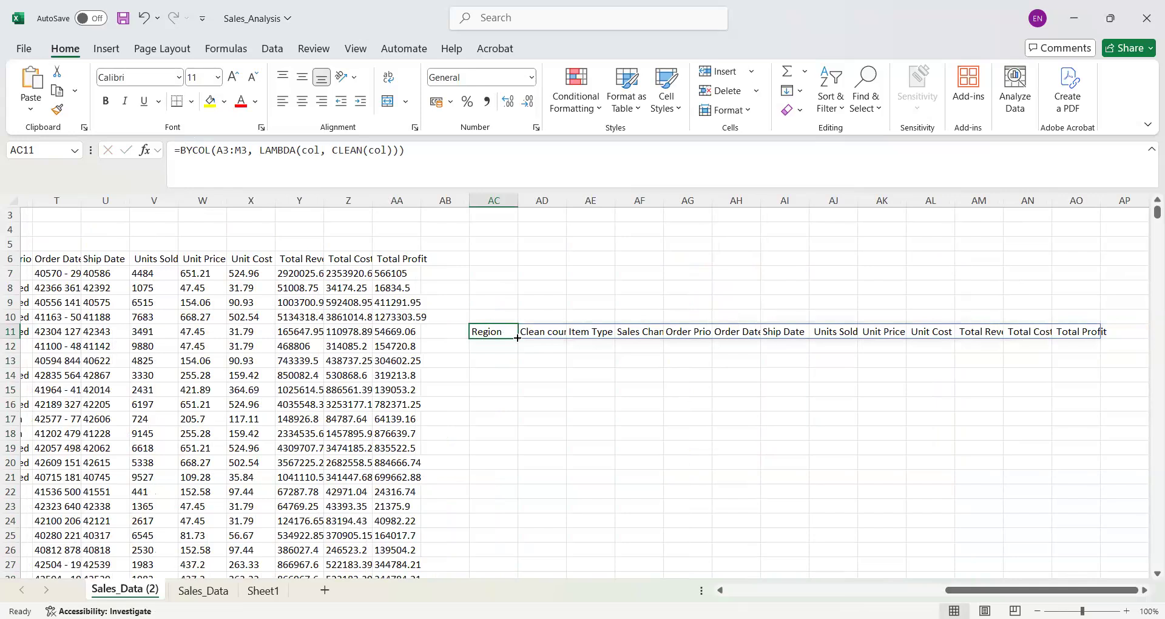
left_click_drag(518, 337, 638, 585)
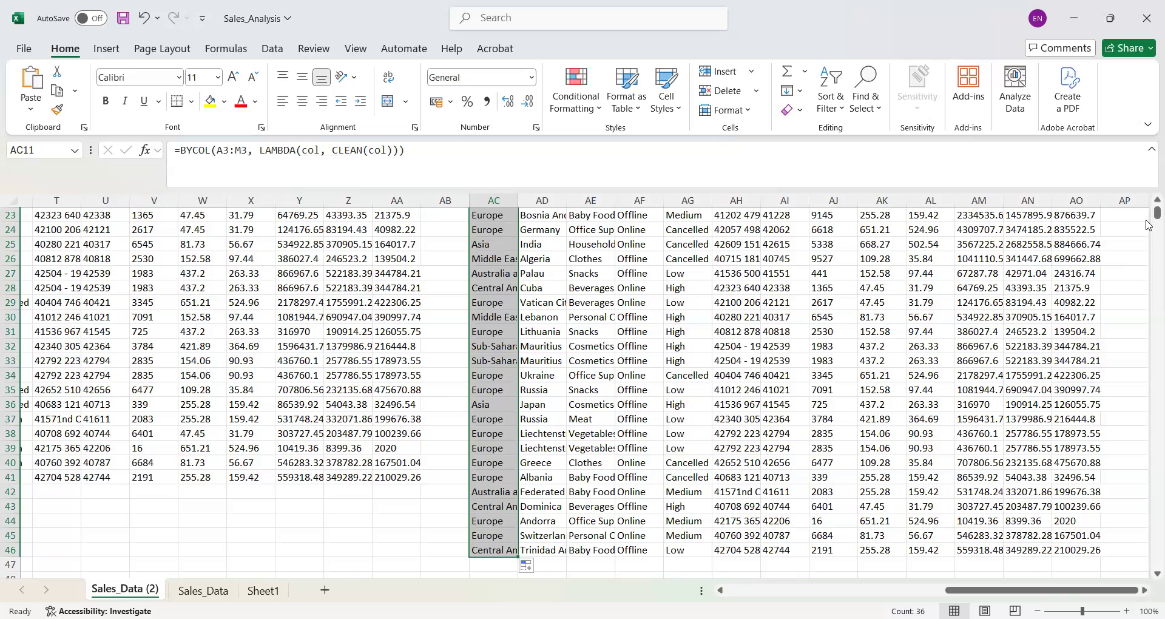
mouse_move(1157, 212)
left_mouse_down()
mouse_move(1149, 187)
mouse_move(1149, 230)
mouse_move(1148, 204)
left_mouse_up()
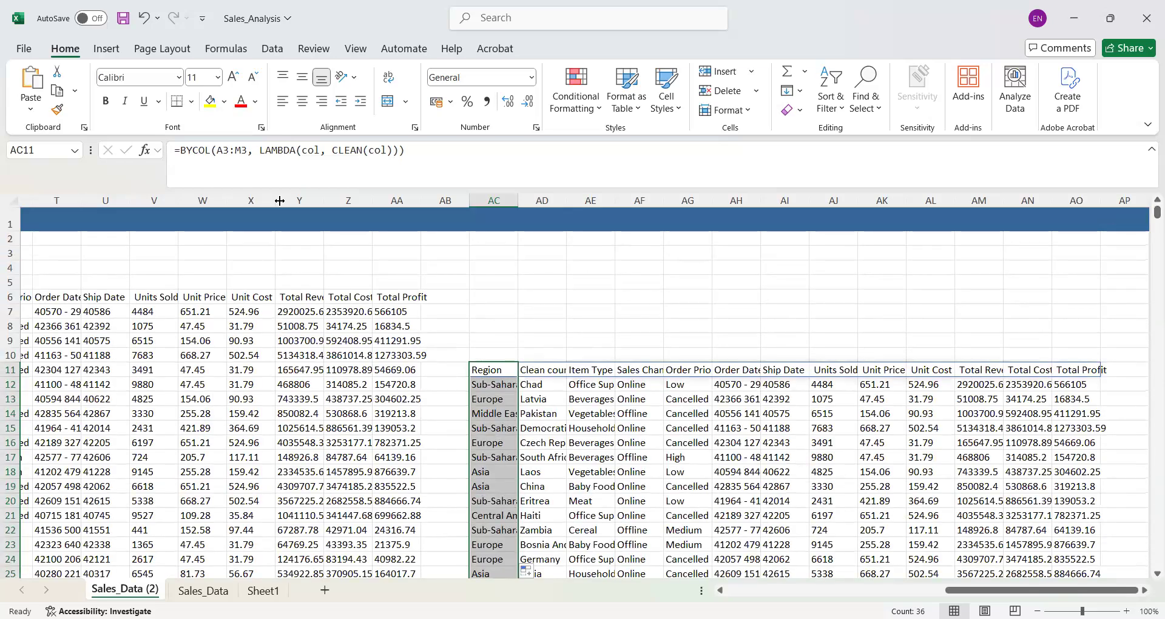
- Wrap CLEAN in the UPPER function in AC11 so it reads =BYCOL(A3:M3, LAMBDA(col, UPPER(CLEAN(col))))
left_click(335, 152)
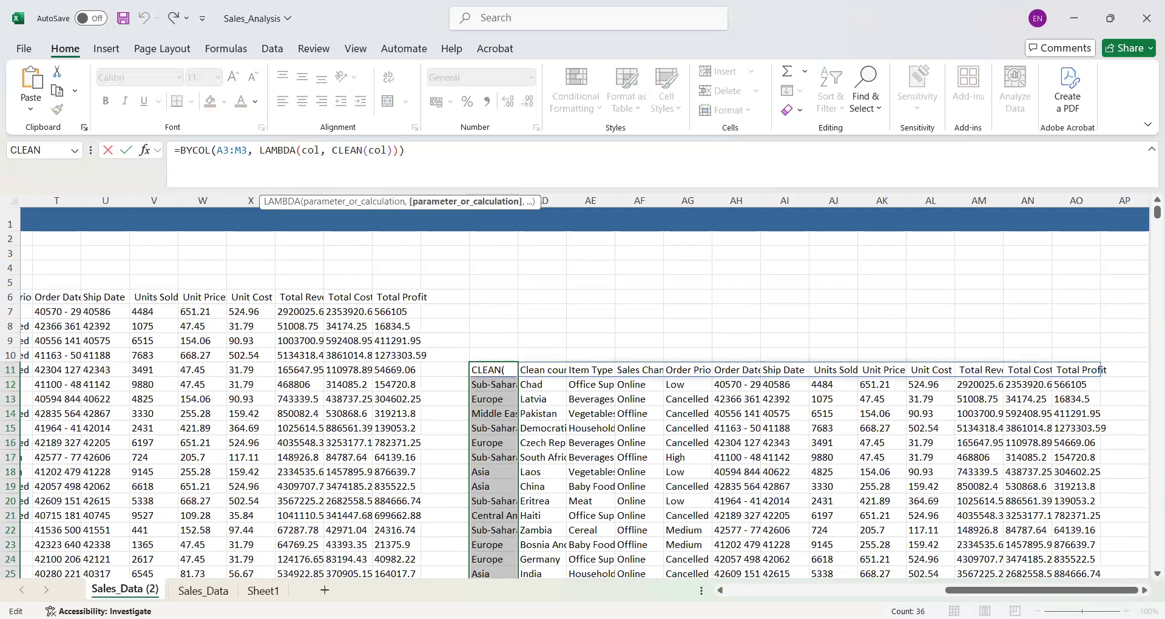
key("alt+Tab")
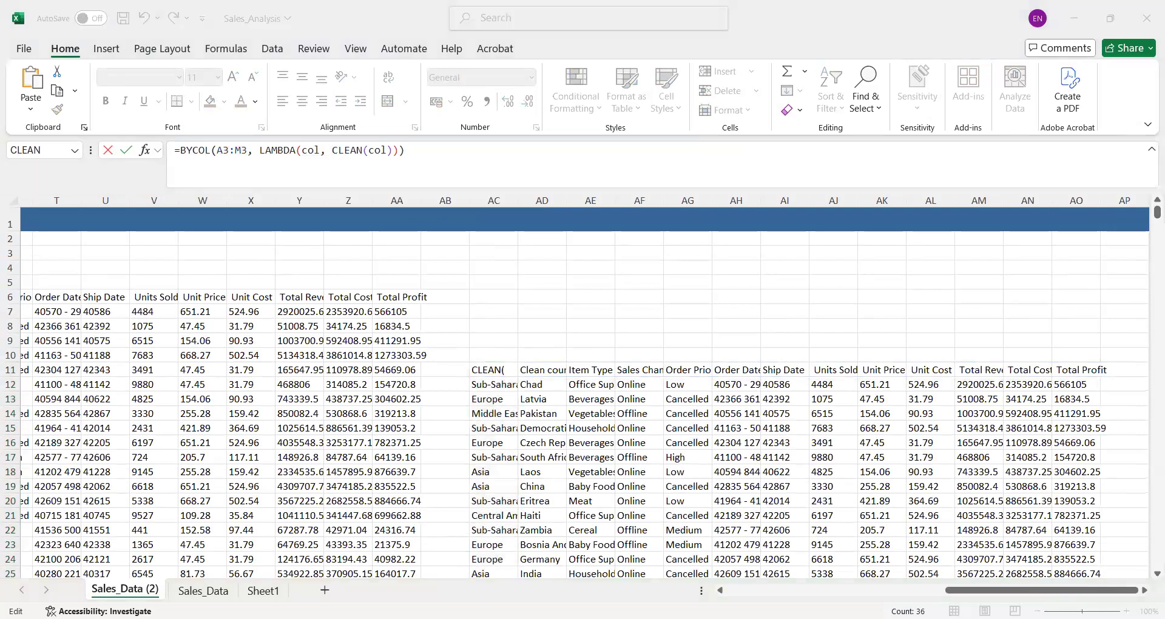
key("alt+Tab")
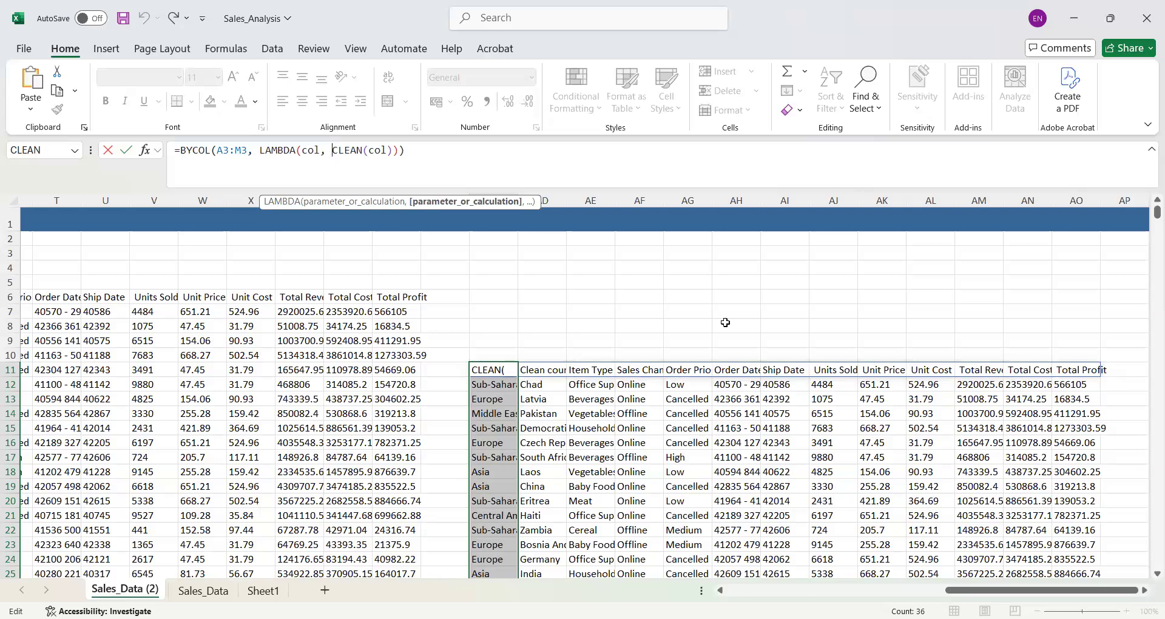
left_click(230, 151)
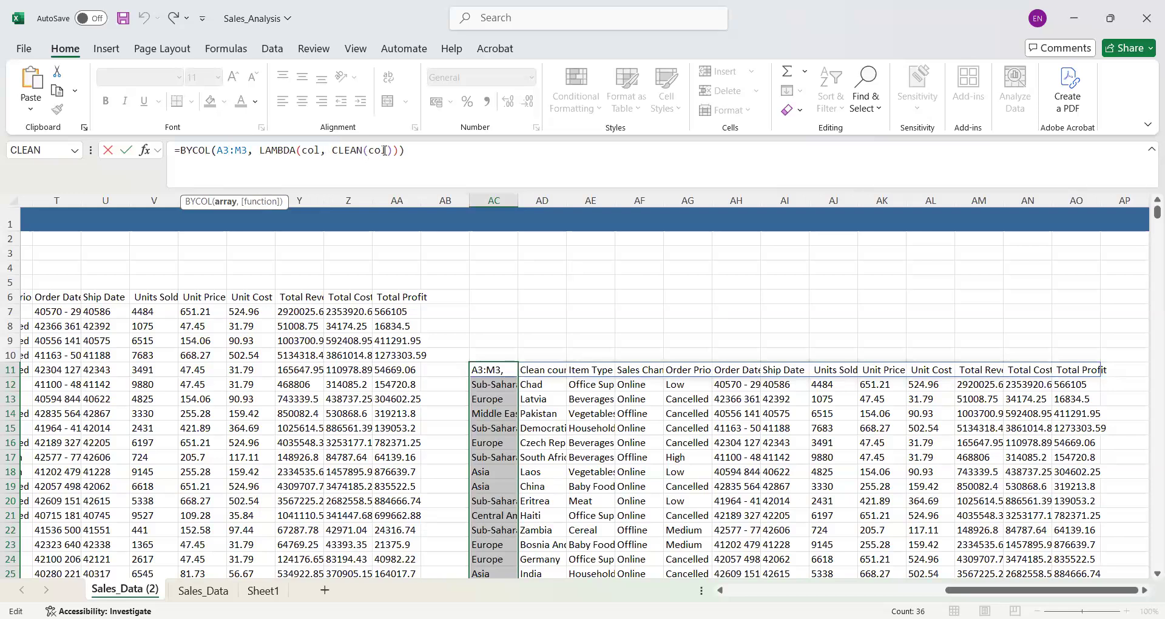
left_click(335, 152)
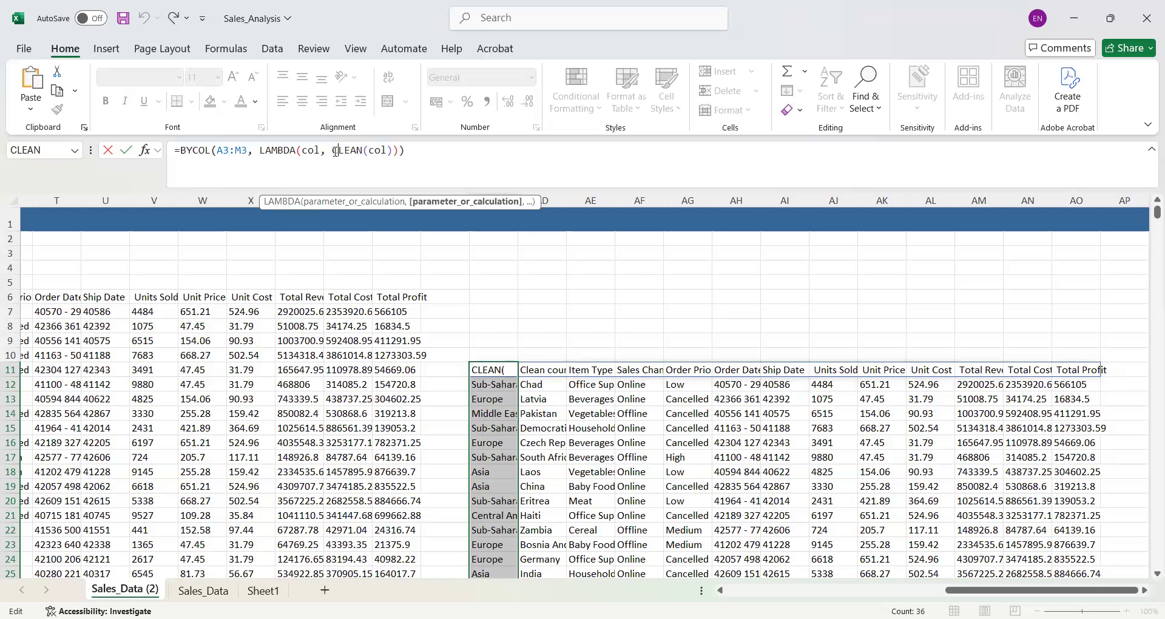
type("upper")
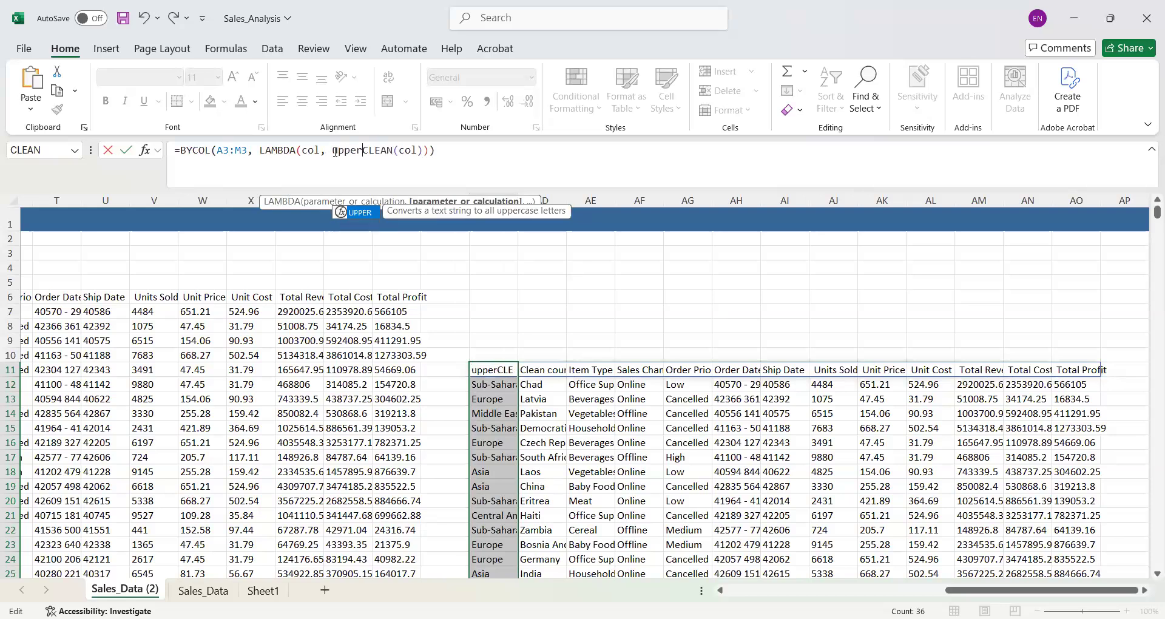
type("(")
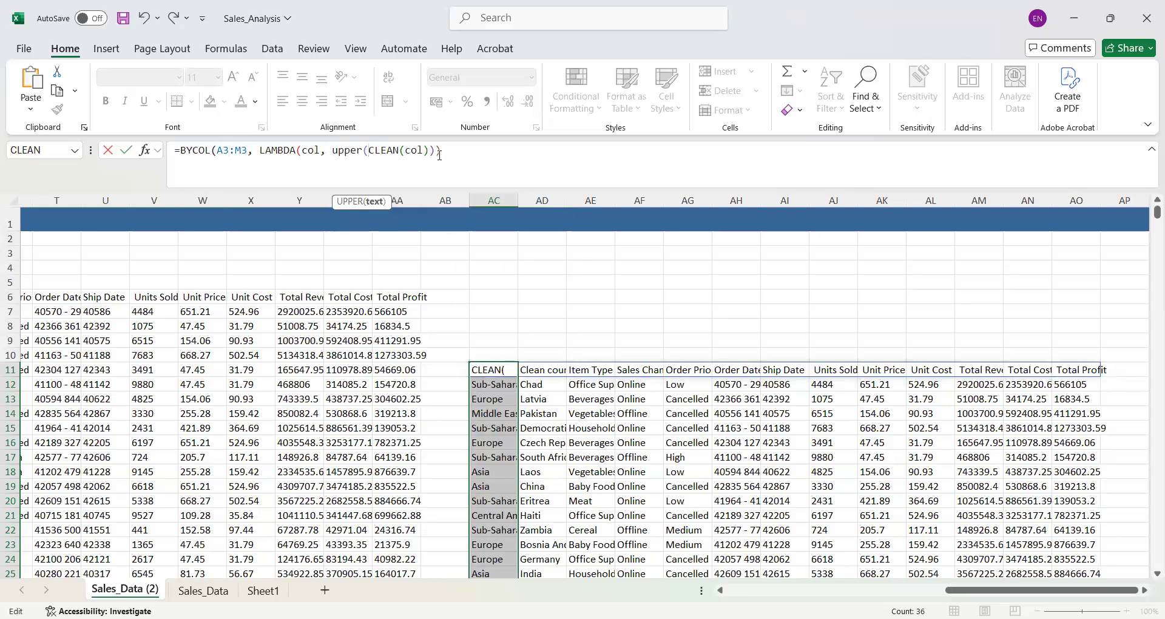
left_click(465, 144)
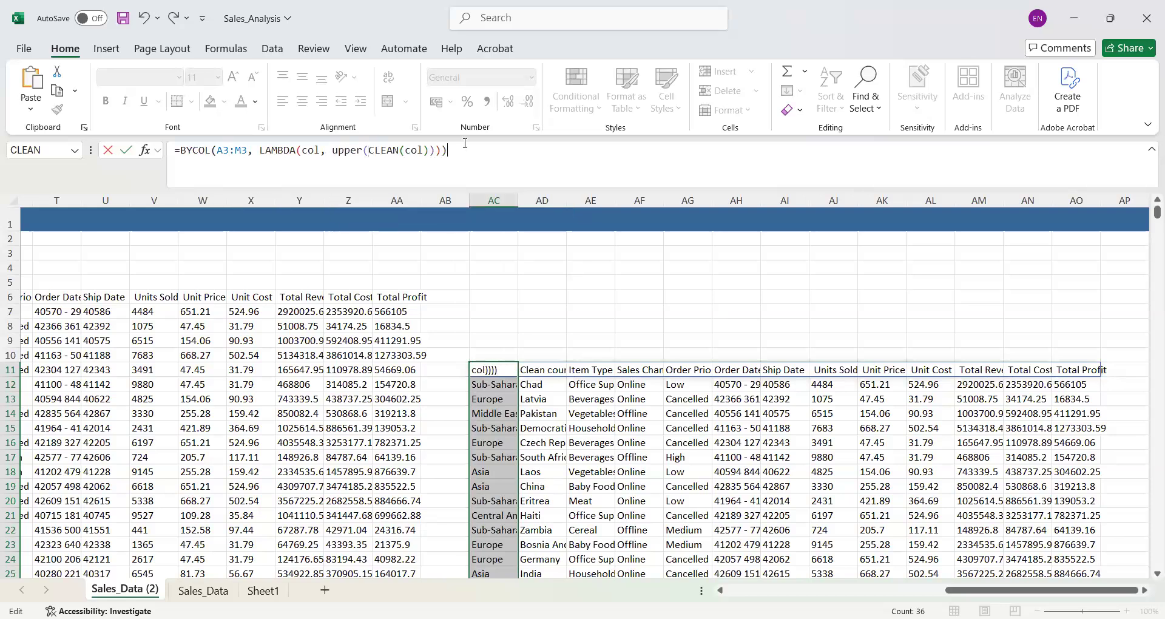
key("Return")
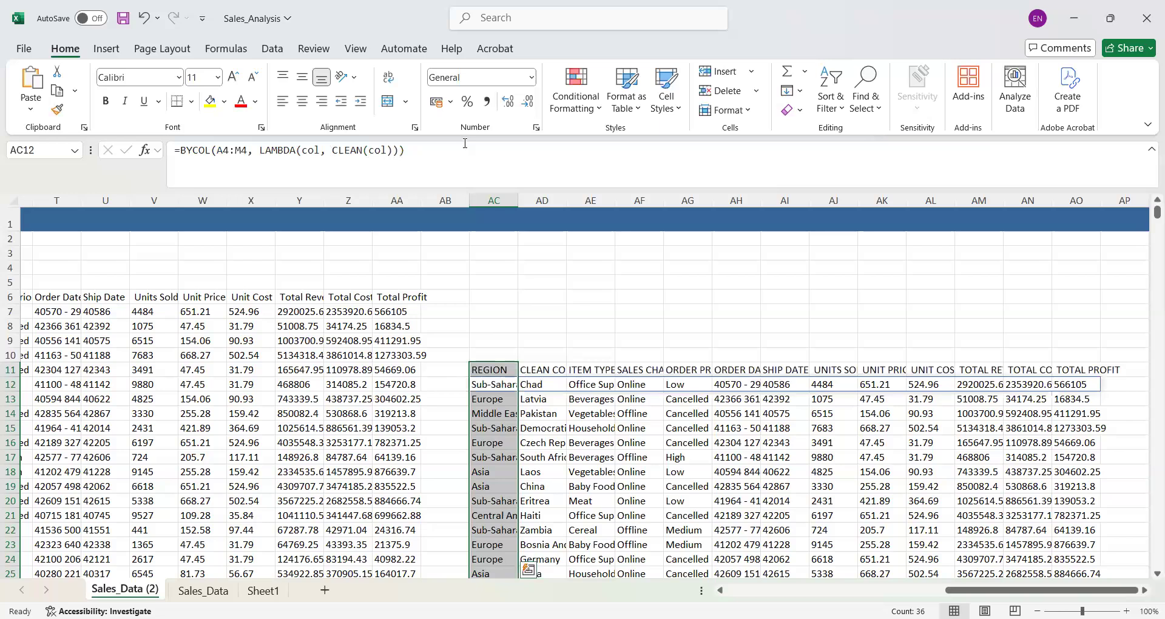
- Try to extend the formula from AC11 down to AC40 using Flash Fill
double_click(514, 362)
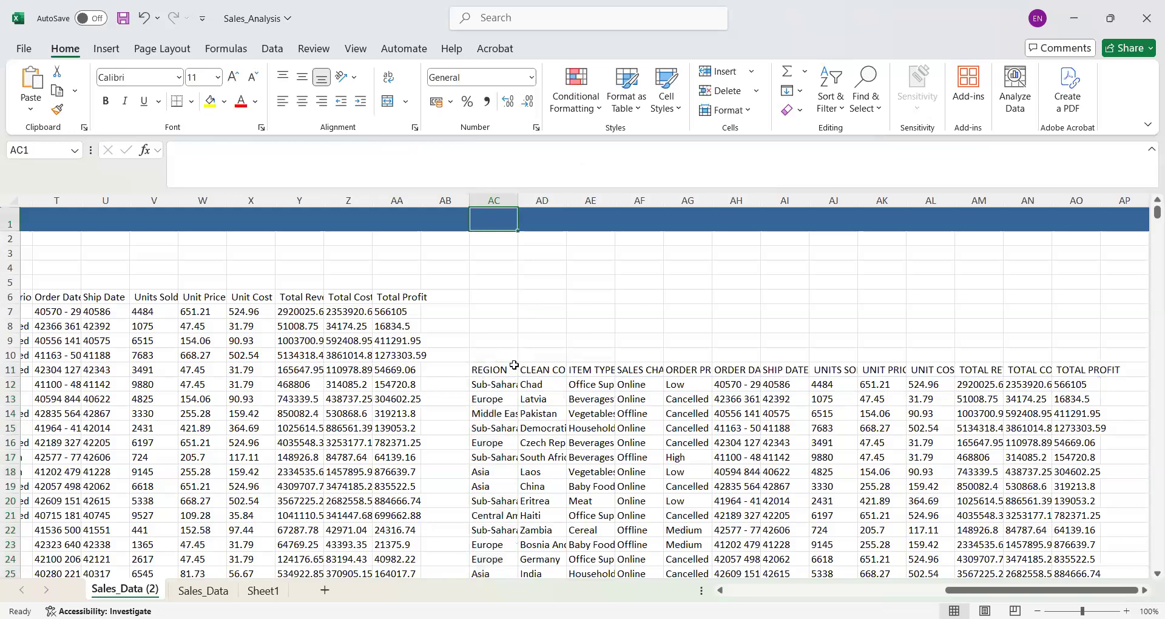
left_click(514, 364)
left_click_drag(517, 377, 546, 552)
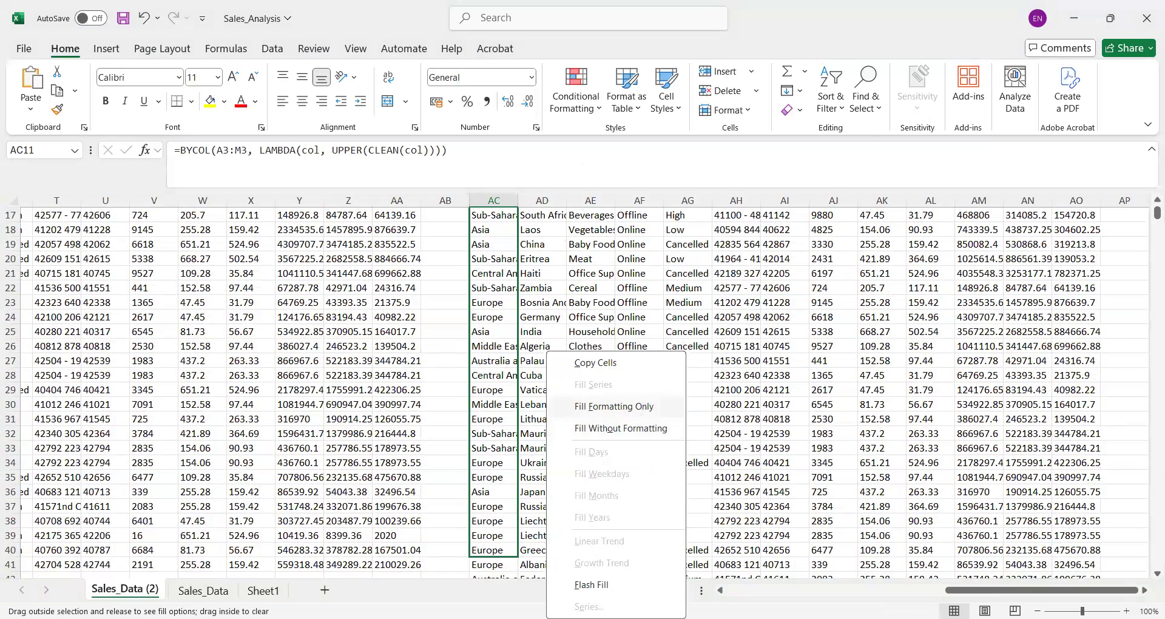
left_click(598, 592)
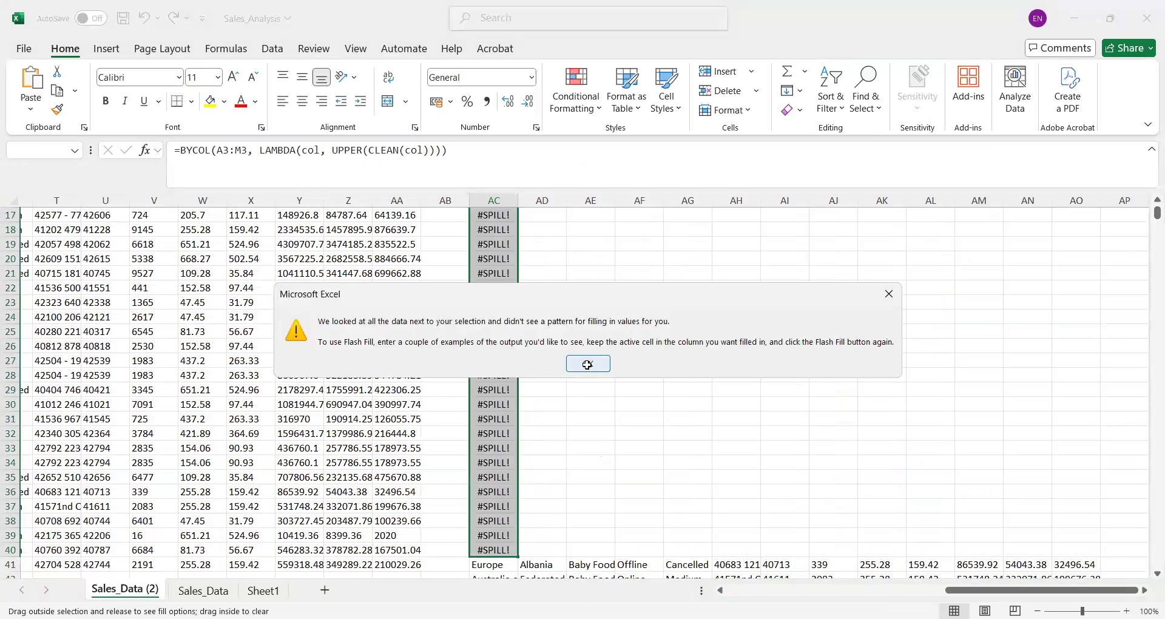
left_click(587, 364)
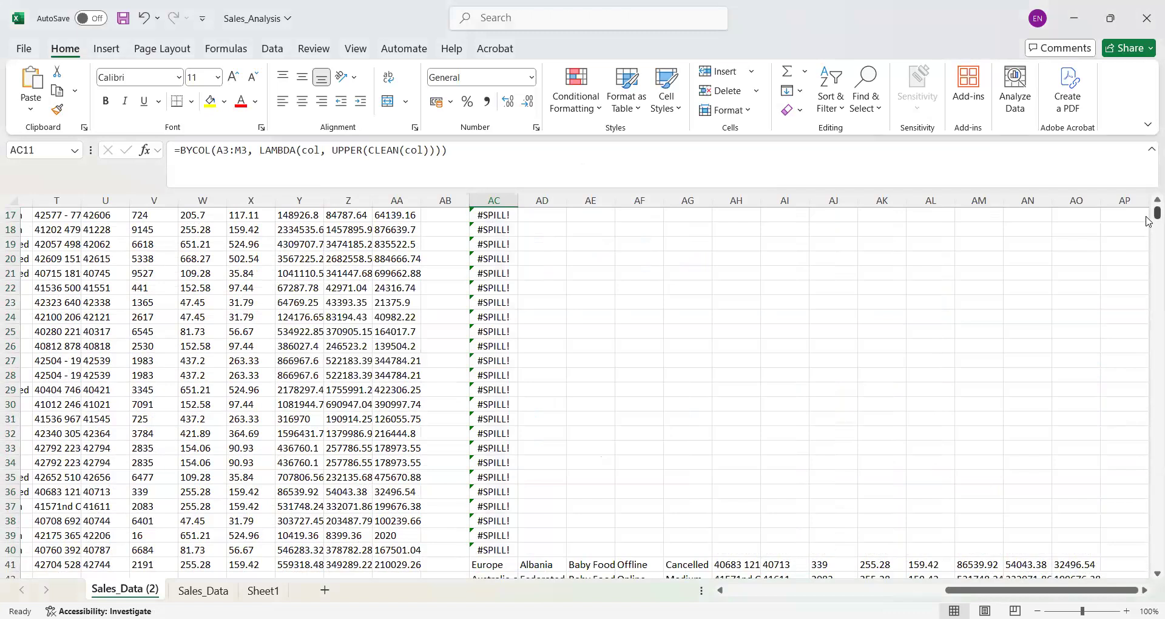
scroll(1150, 206, "up", 5)
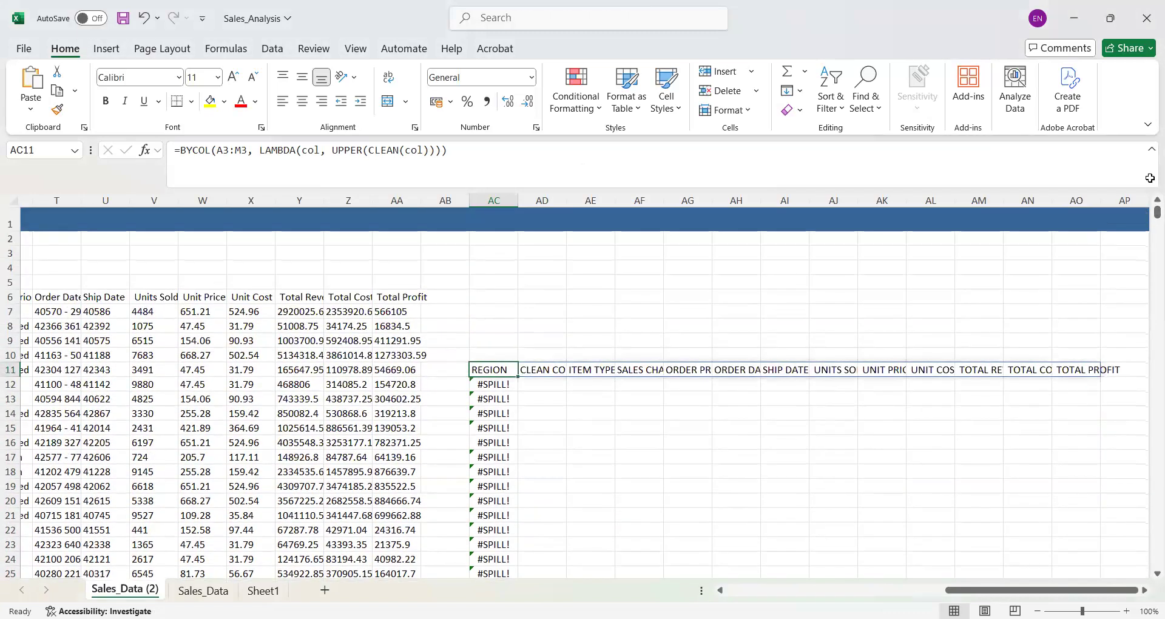
key("ctrl+Right")
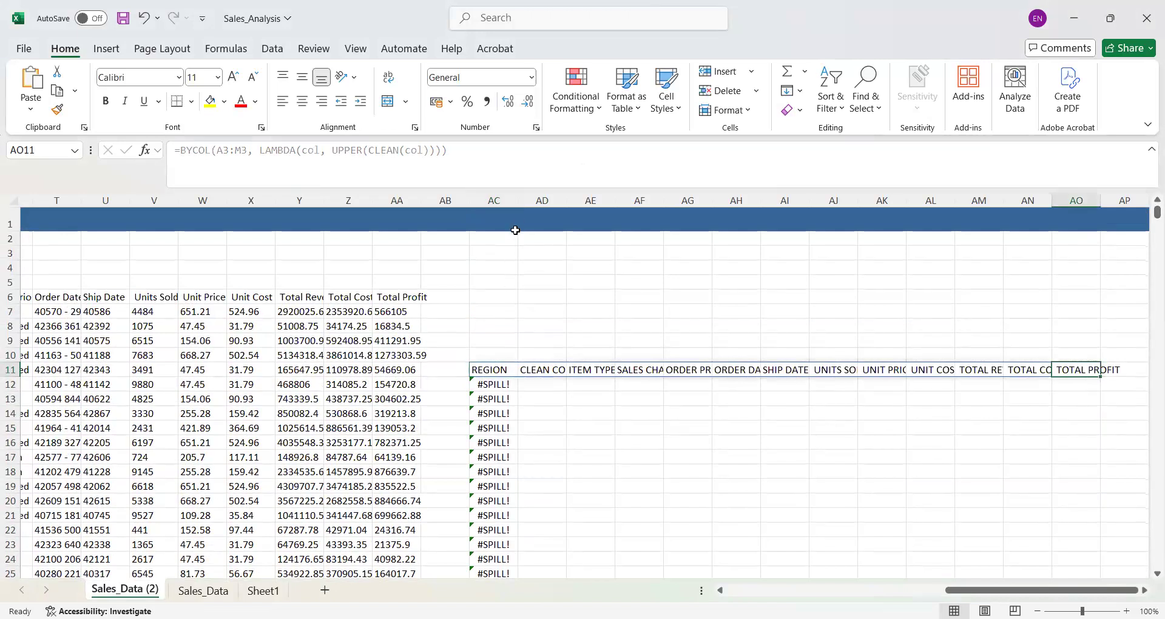
- Autofit the width of column AC and fill the UPPER formula from AC11 down to row 44
double_click(517, 195)
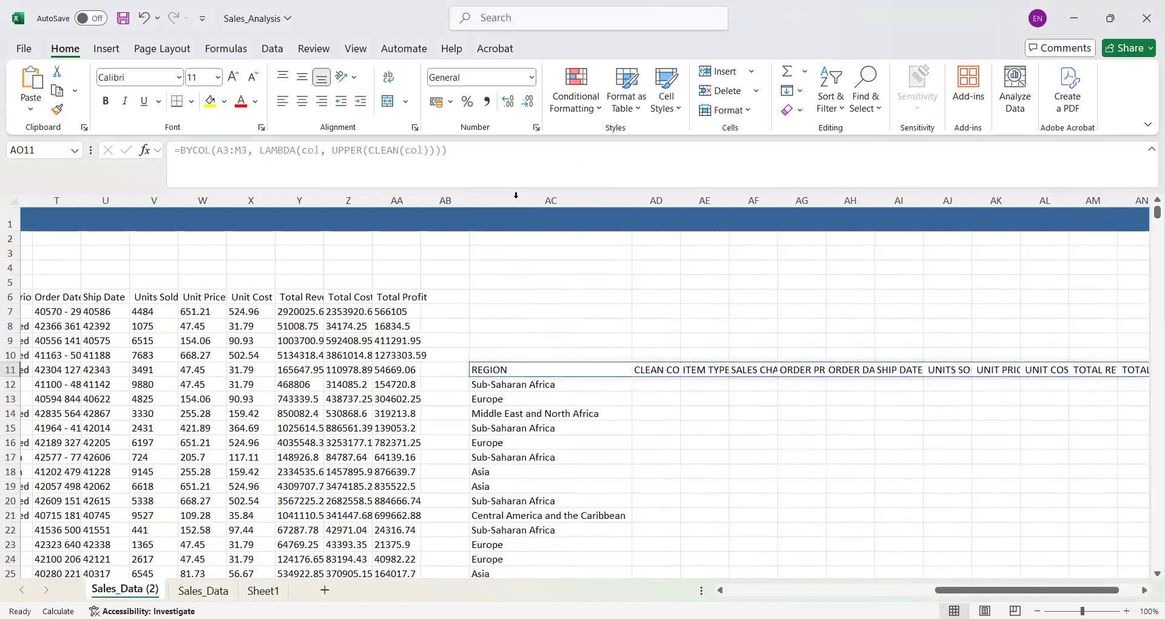
left_click(582, 372)
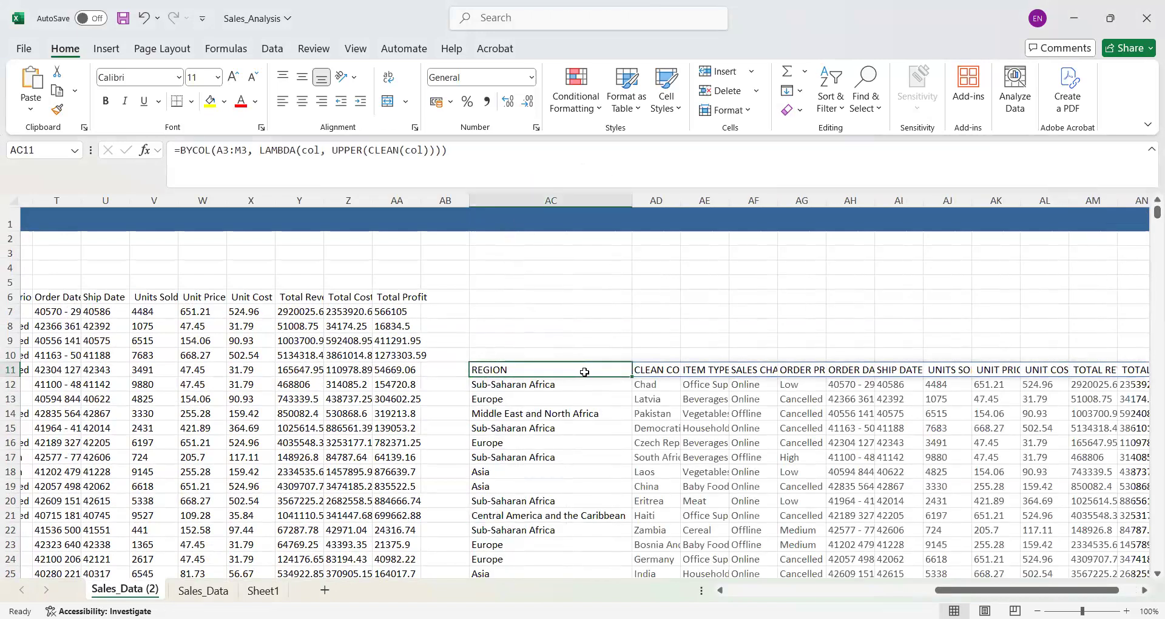
left_click_drag(629, 376, 629, 411)
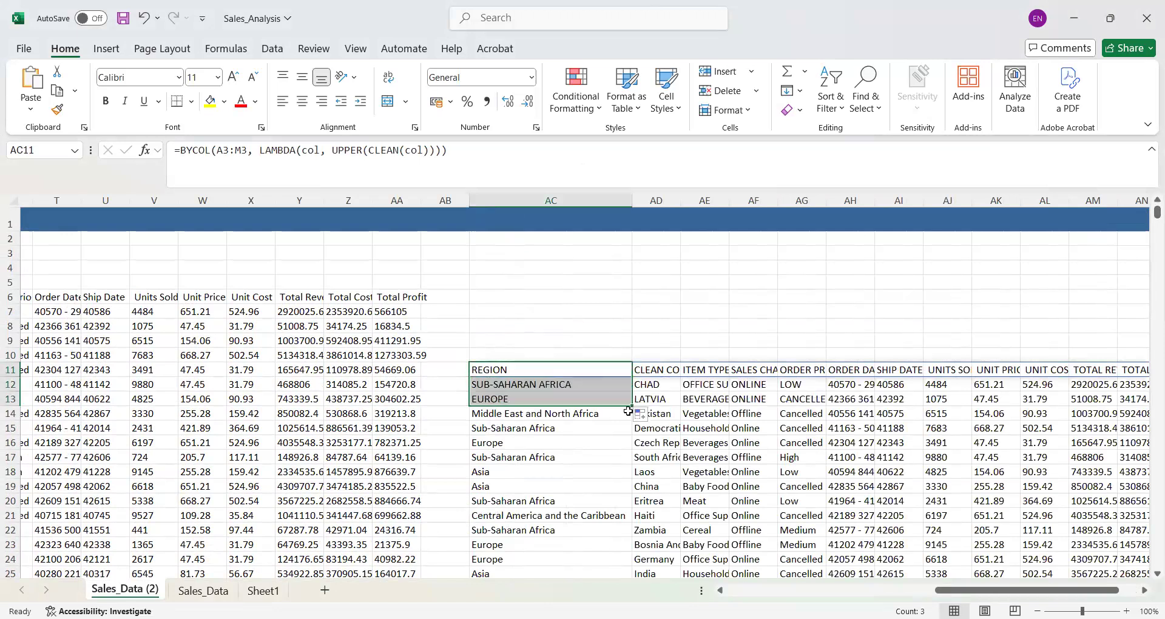
left_click_drag(631, 405, 493, 549)
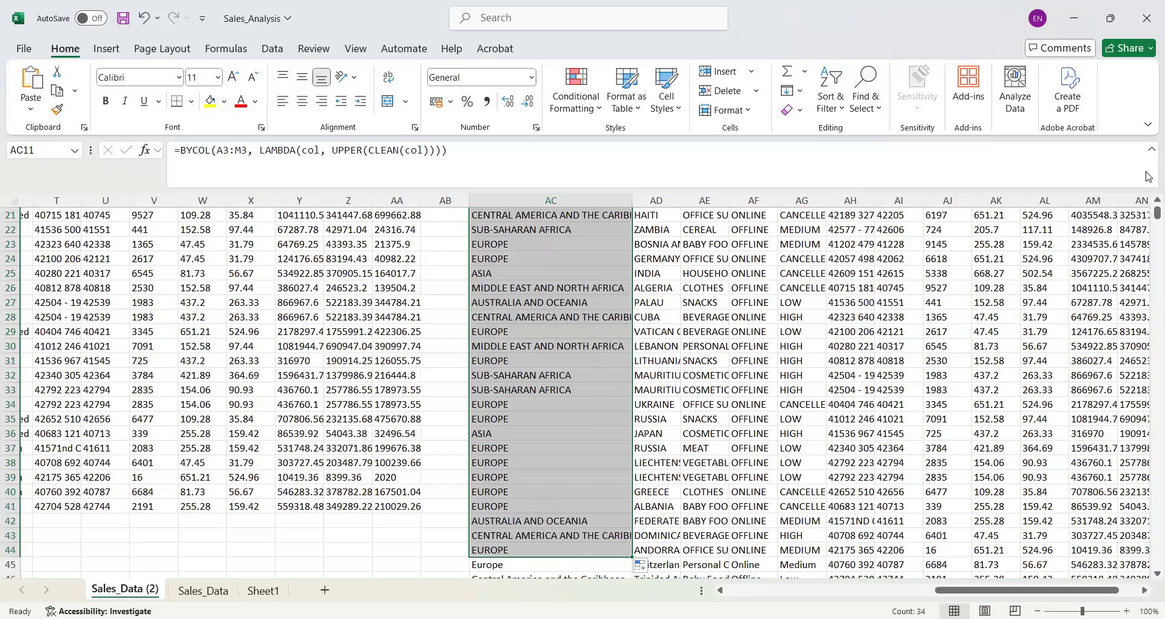
key("ctrl+BackSpace")
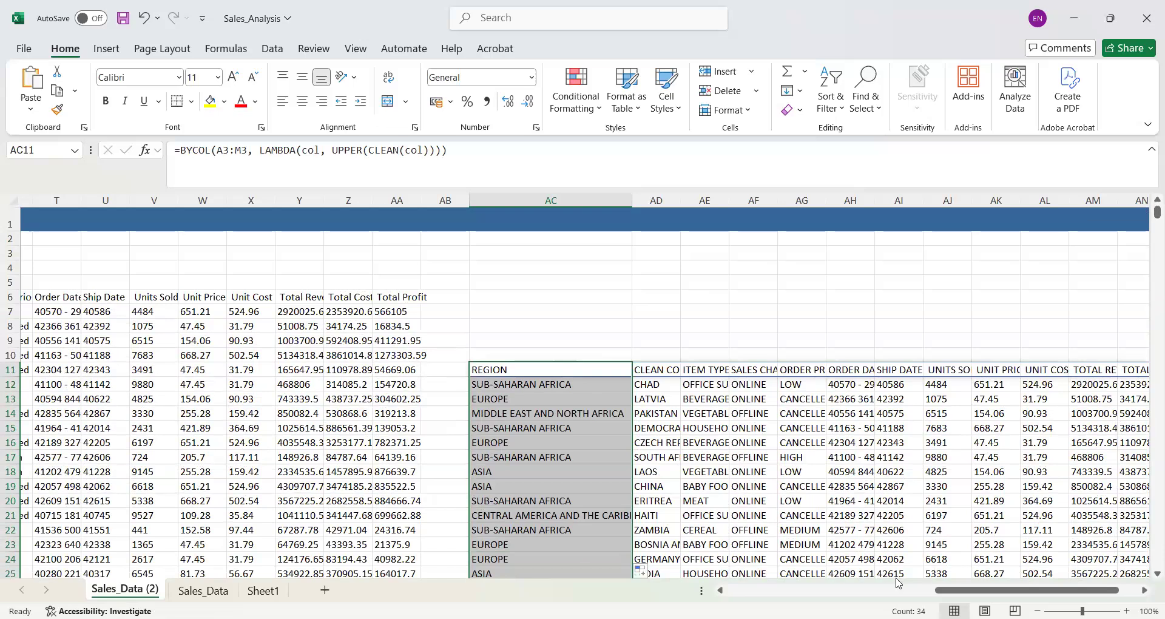
- Select the cleaned header row O6:AA6 and fill its BYCOL CLEAN formula down to row 1194
left_click_drag(961, 590, 752, 590)
left_click_drag(673, 595, 845, 595)
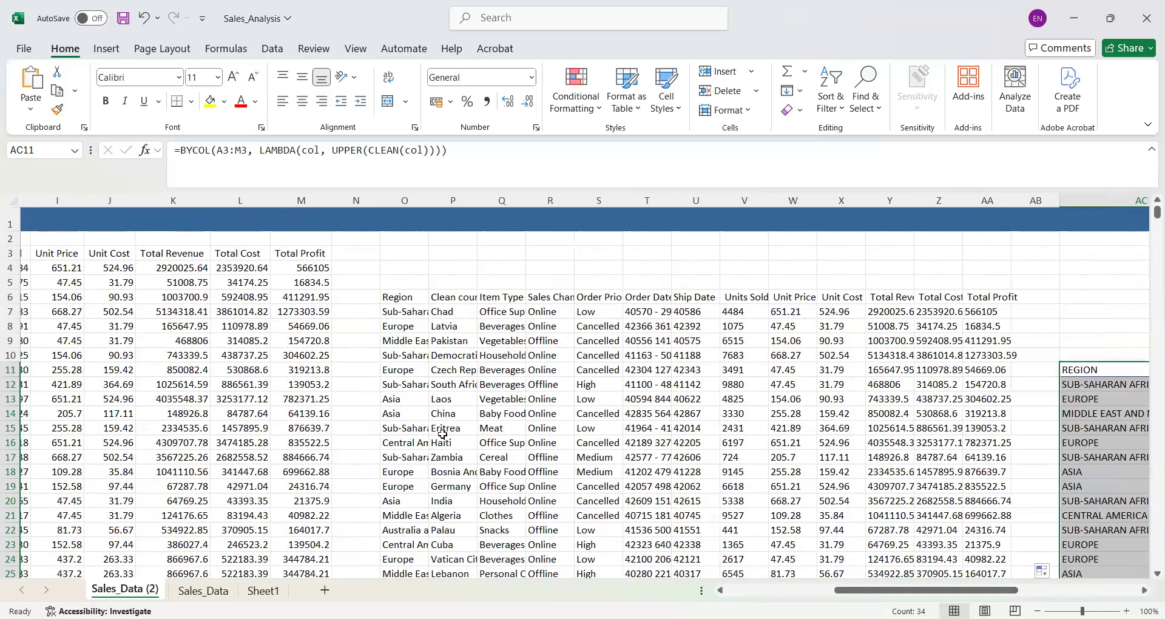
left_click(436, 326)
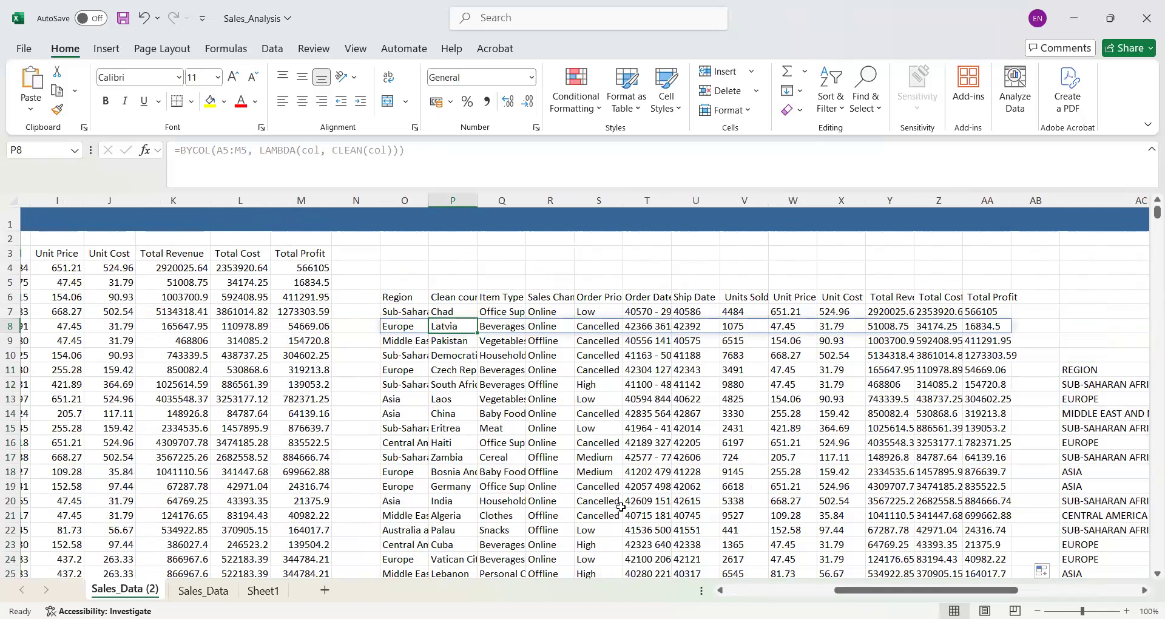
left_click(396, 294)
key("ctrl+shift+Right")
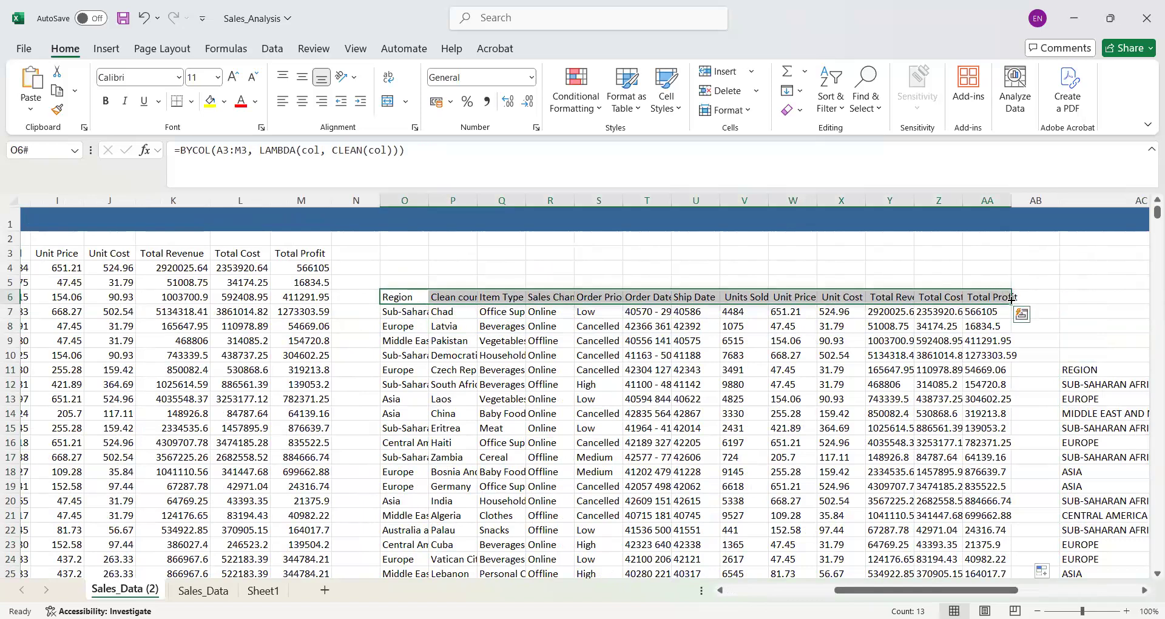
left_click_drag(1012, 298, 885, 516)
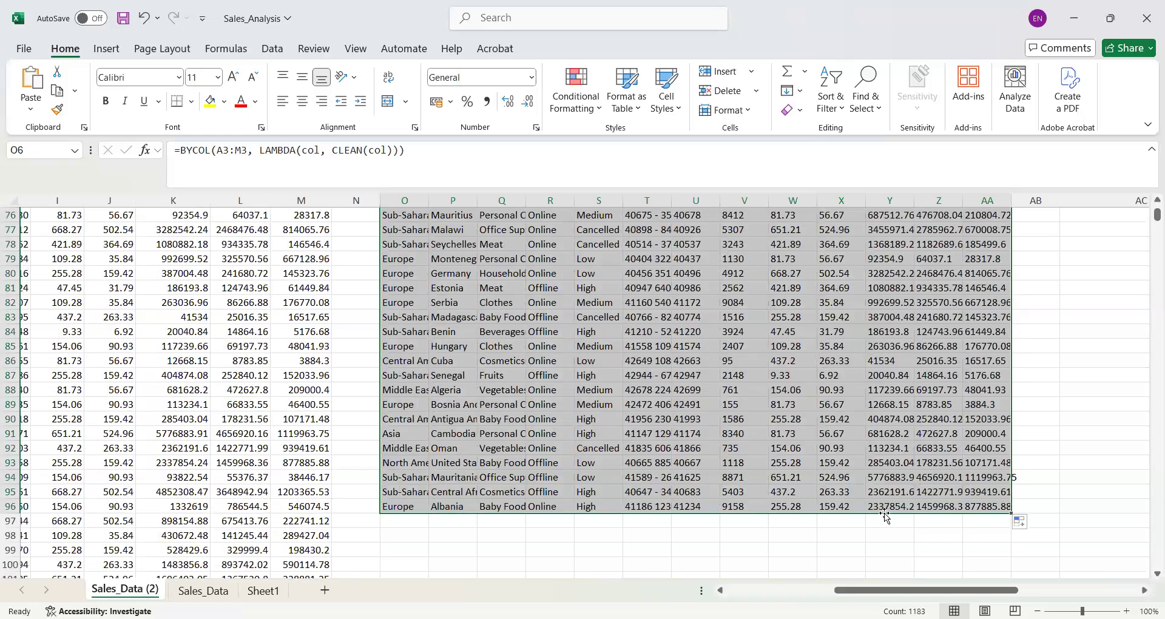
left_click_drag(1011, 513, 1018, 556)
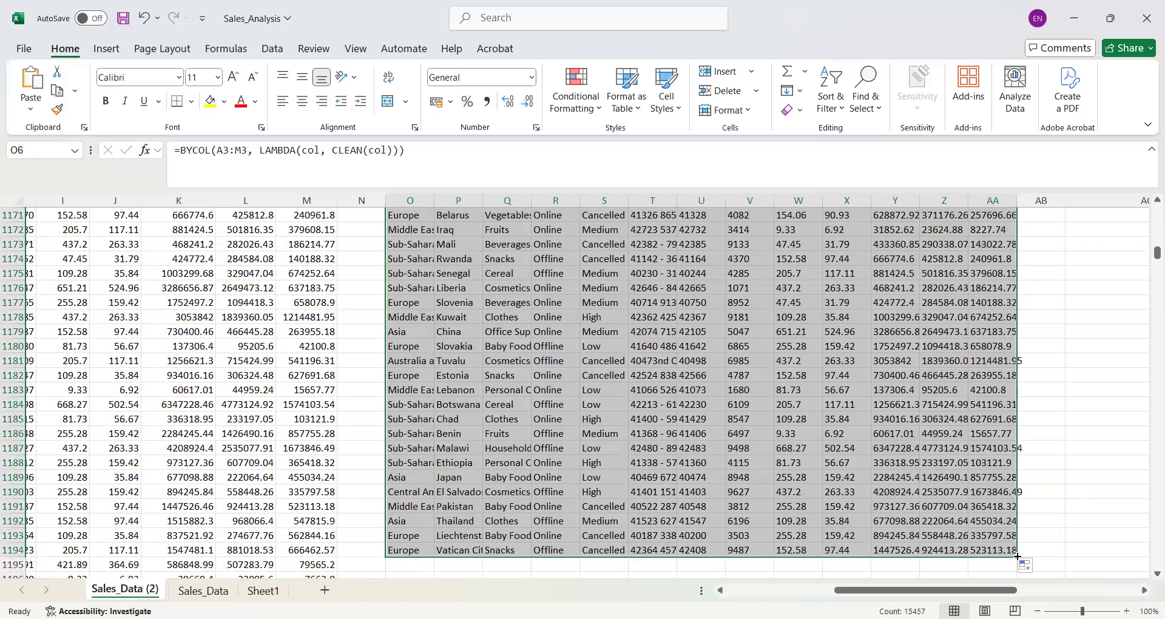
- Copy the cleaned range O6:AA1194, try extending the Region header from A3 across to M3, and undo that fill
key("ctrl+c")
left_click_drag(1148, 254, 1150, 141)
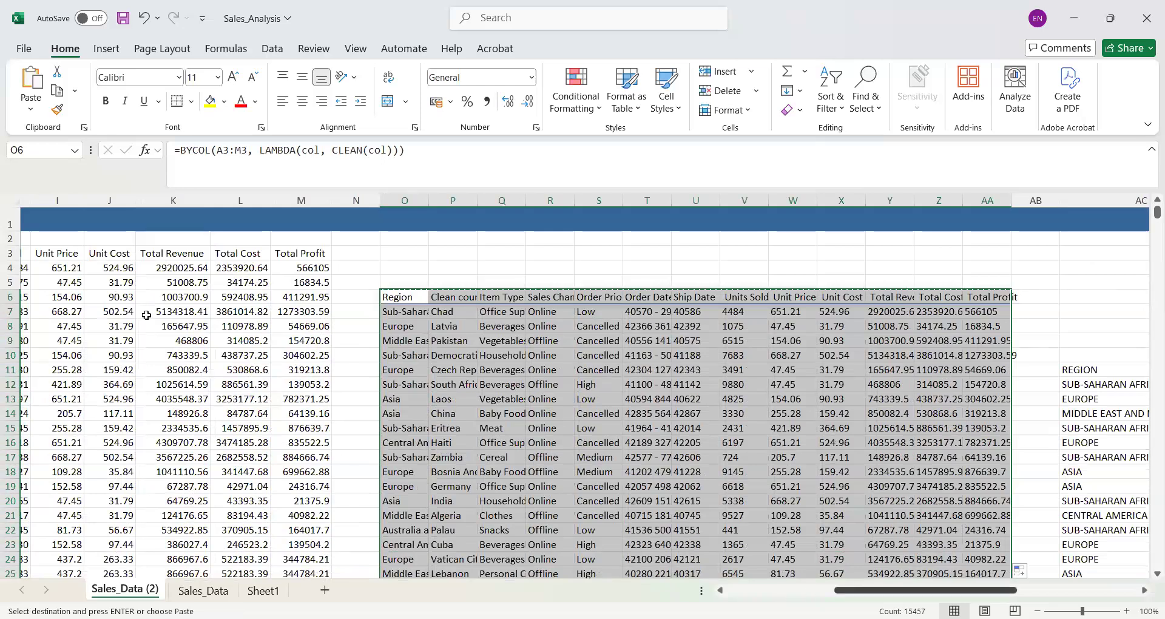
key("ctrl+Home")
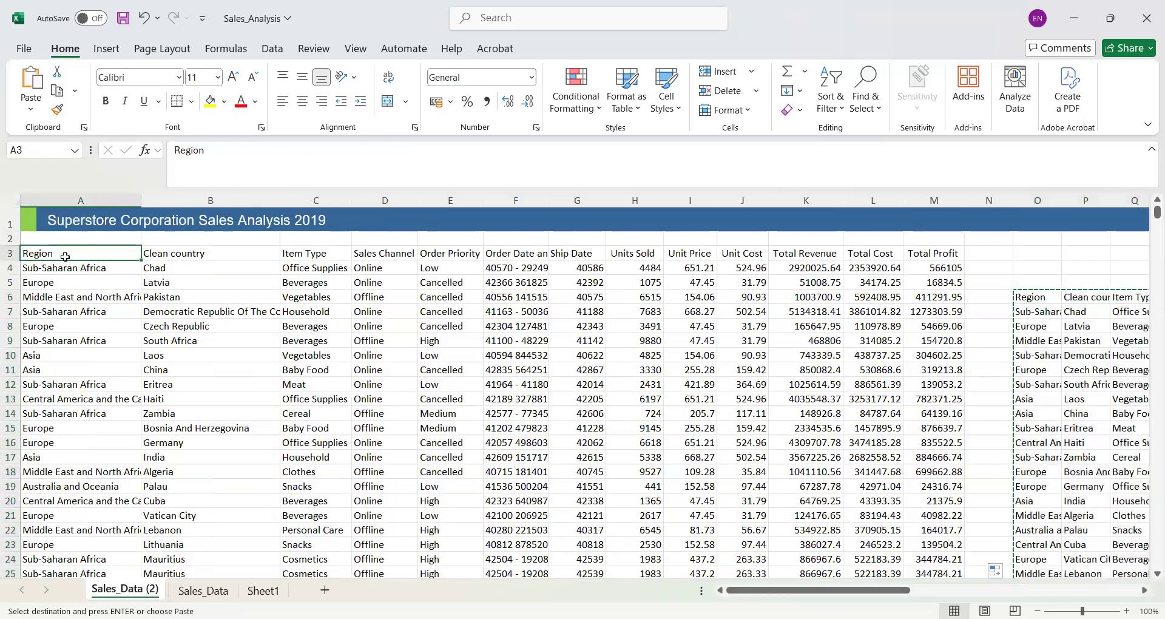
left_click_drag(203, 251, 940, 254)
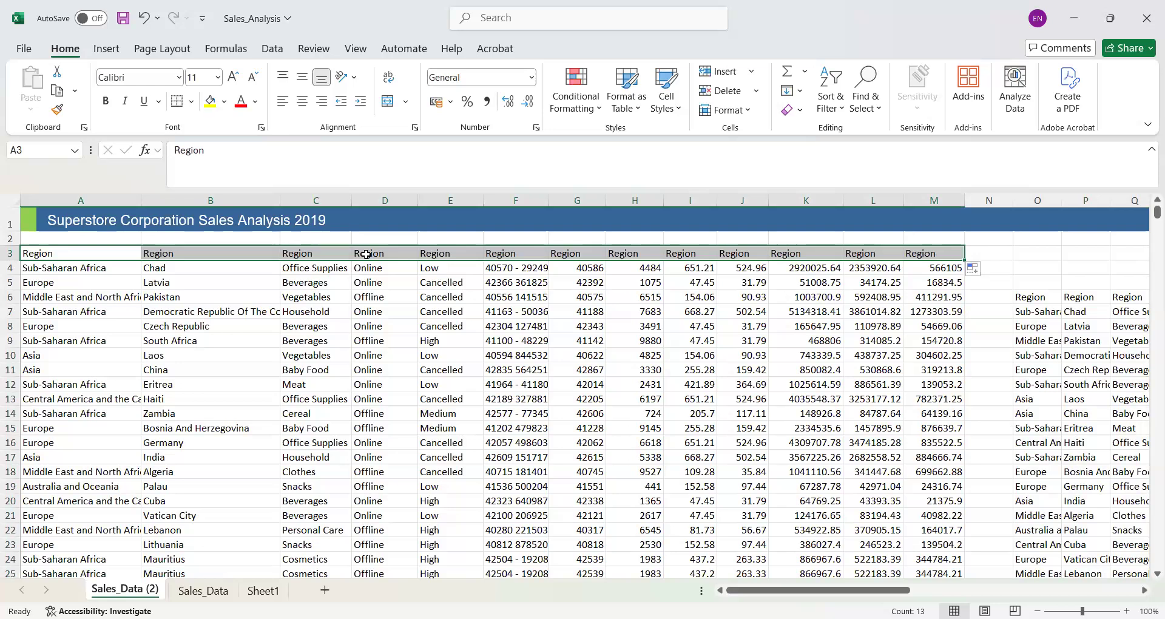
key("ctrl+z")
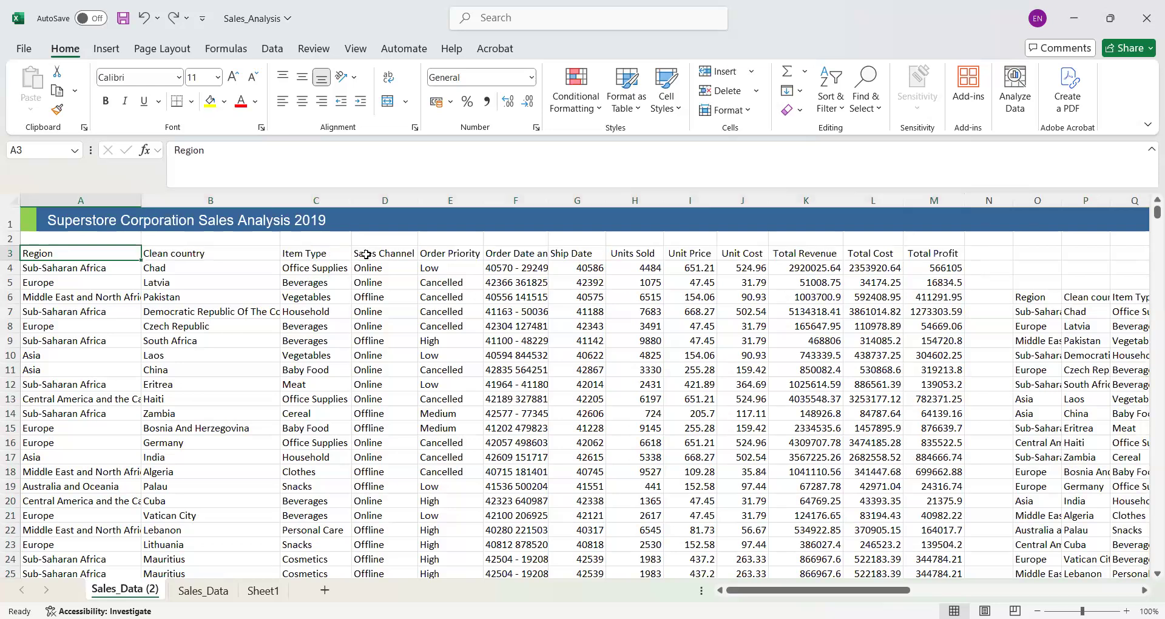
- Check the paste options for A3 and for the whole original table, and inspect the BYCOL formula in O12
right_click(68, 255)
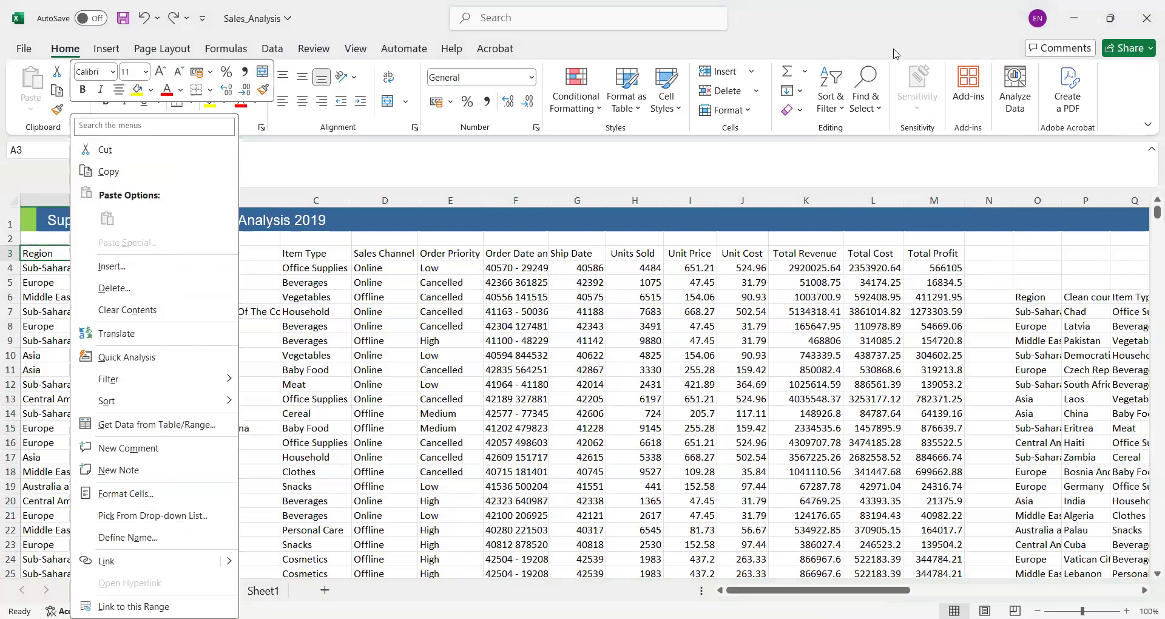
left_click(899, 164)
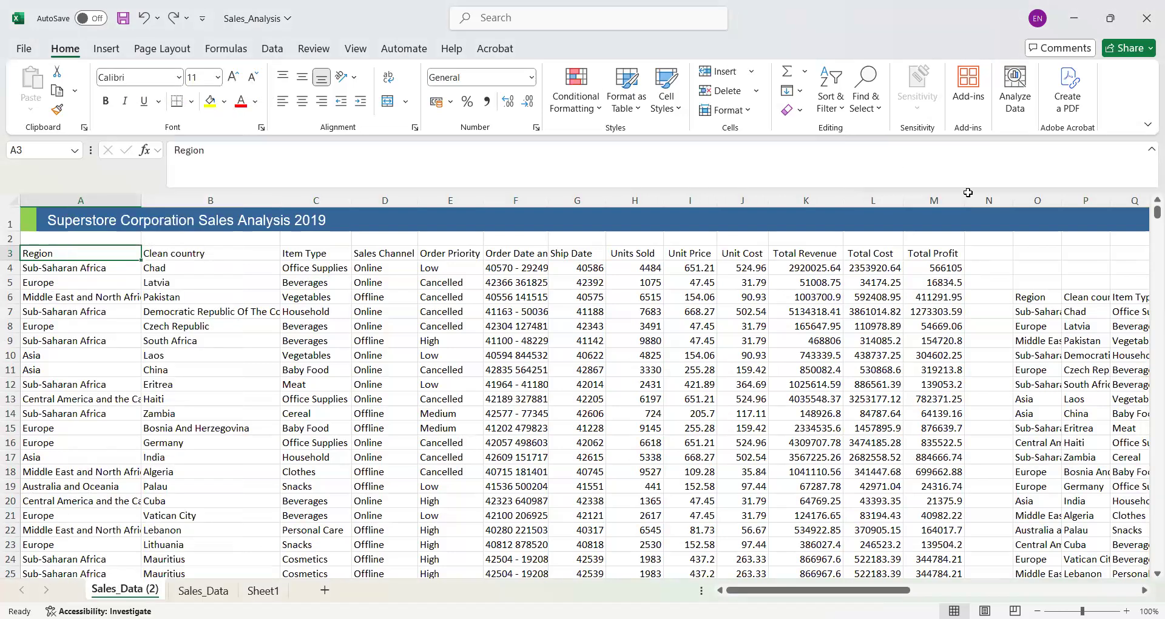
left_click(113, 332)
key("ctrl+a")
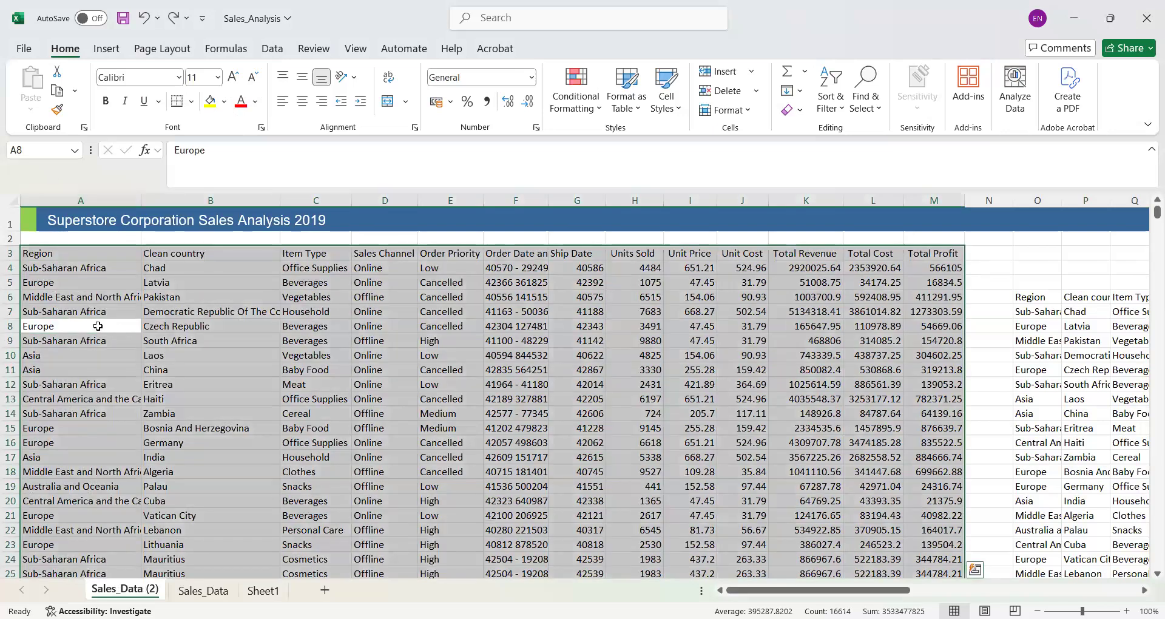
right_click(98, 326)
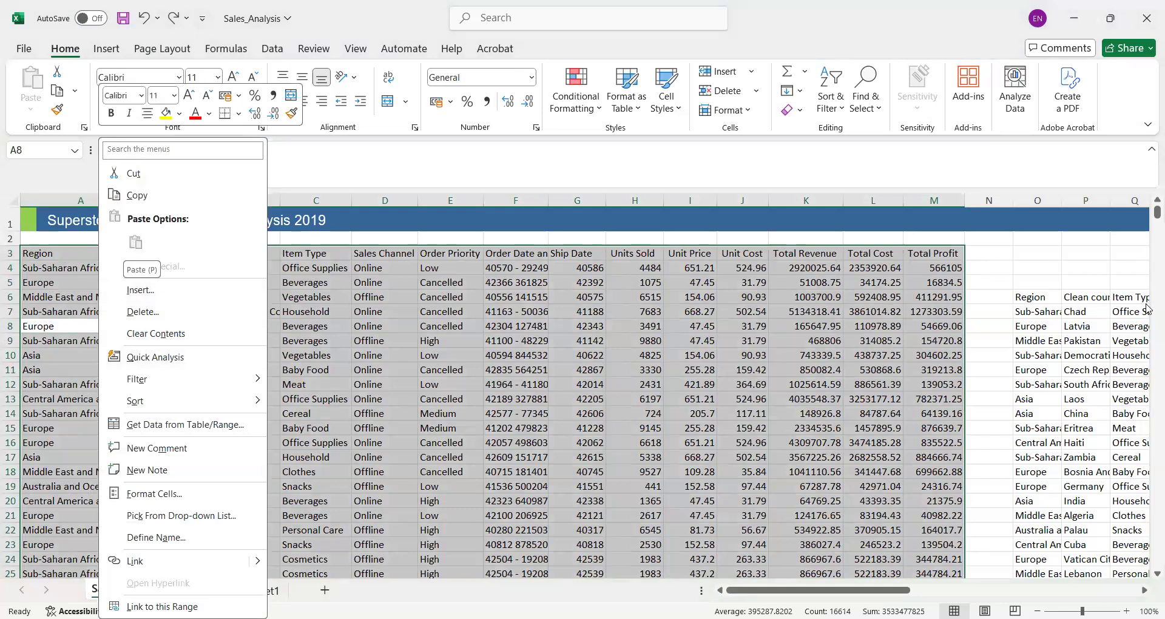
left_click(1080, 339)
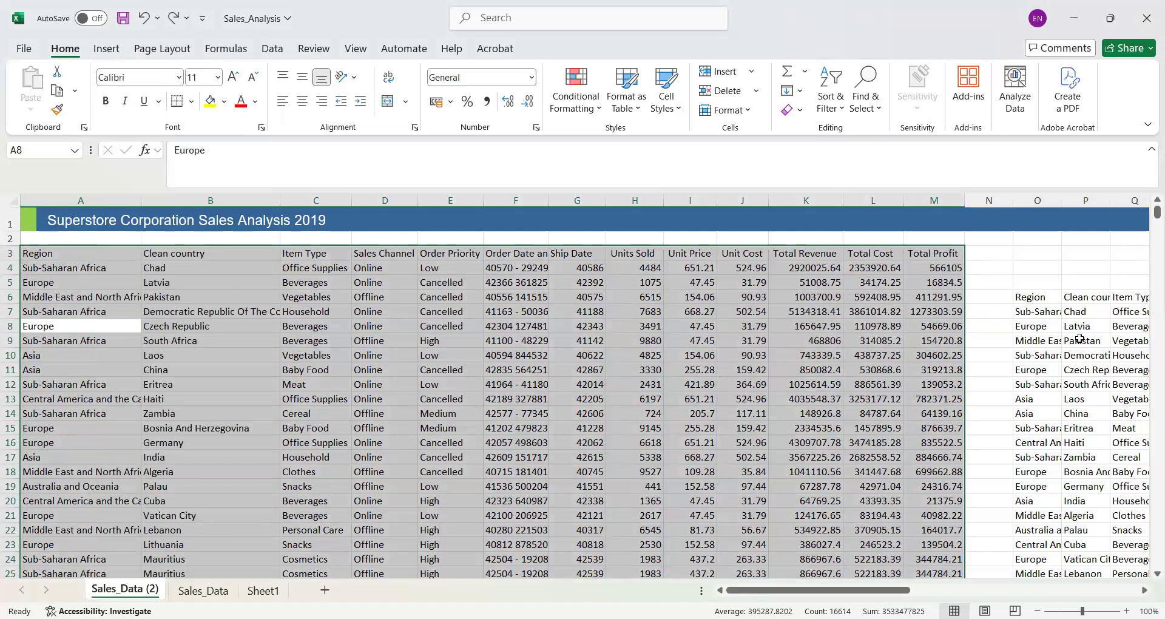
left_click(1029, 382)
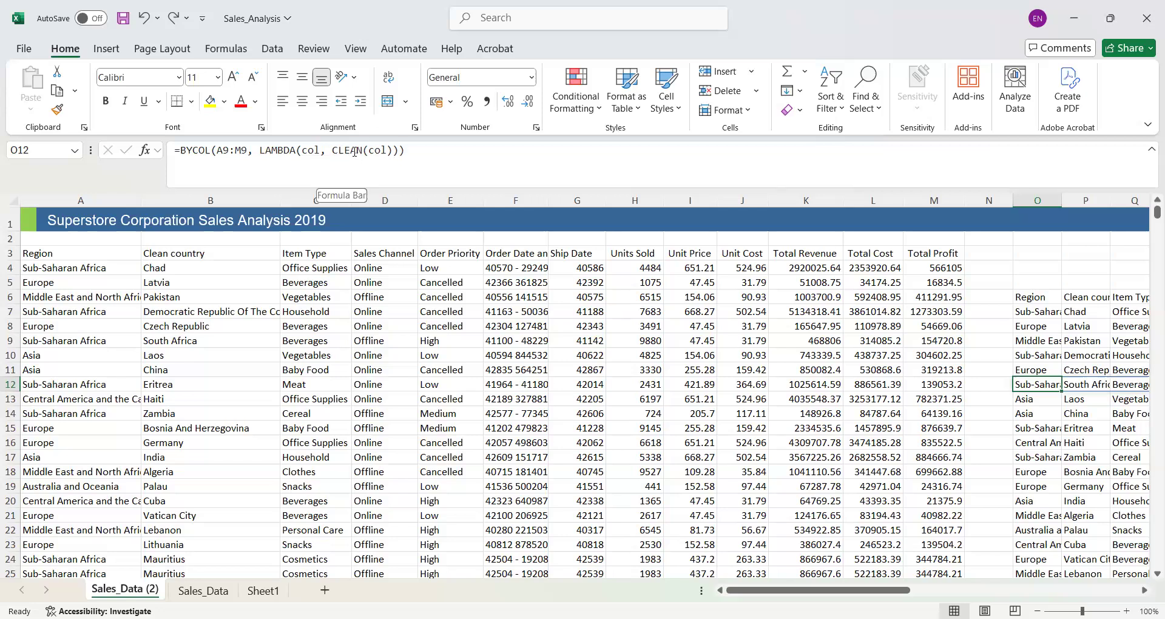
- Clear the formula in O12 and insert the BYCOL function there by searching for it by name
left_click(355, 152)
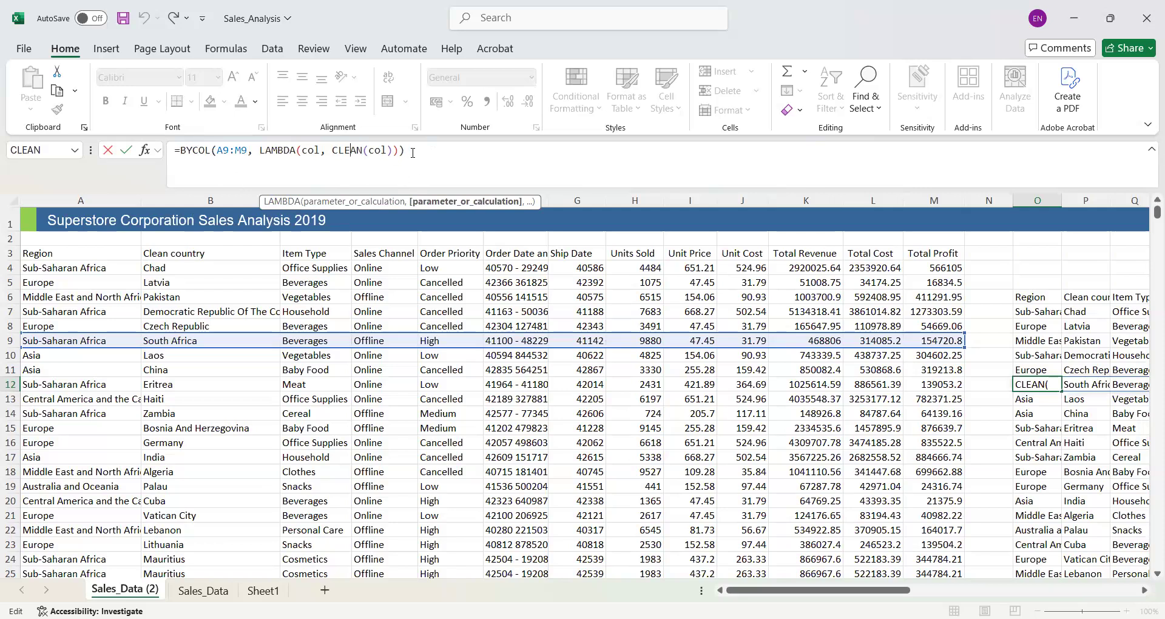
left_click_drag(406, 147, 148, 145)
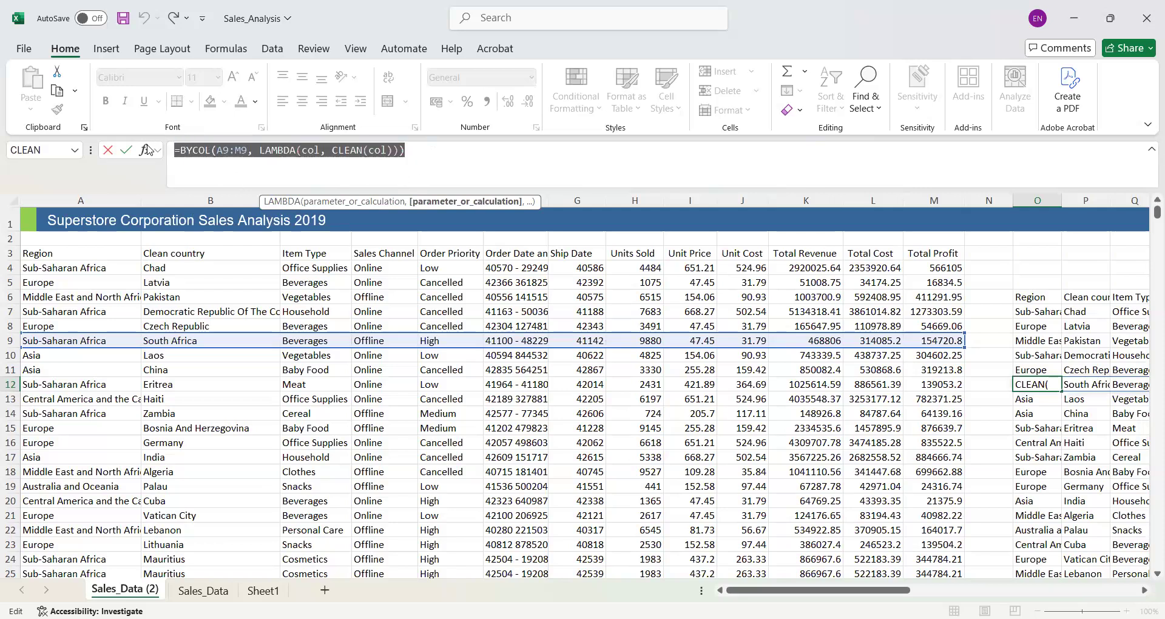
key("BackSpace")
left_click(143, 150)
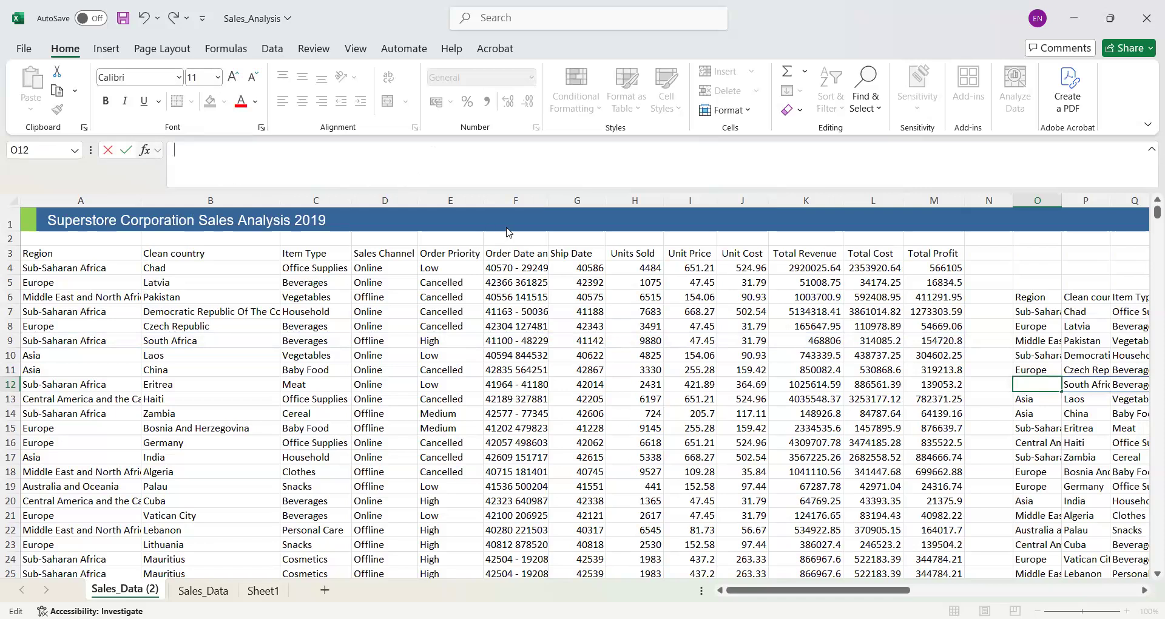
type("BYCOL")
key("Return")
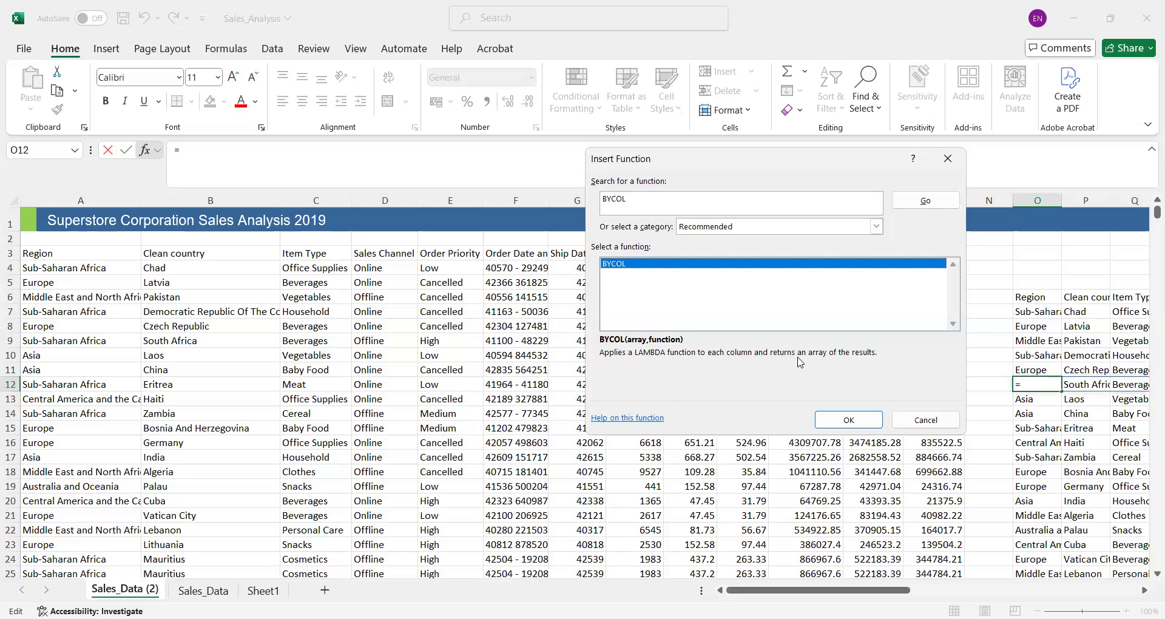
left_click(840, 417)
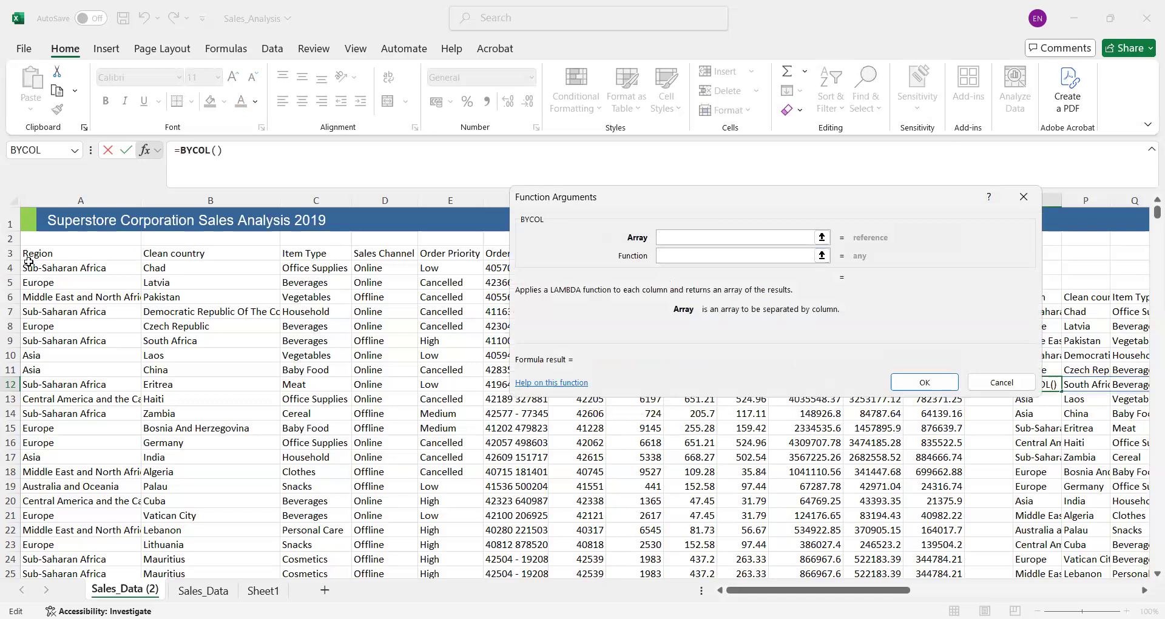
- Set the BYCOL array in O12 to A3:M3 and start its function argument with LAMBDA
type("a3:M3")
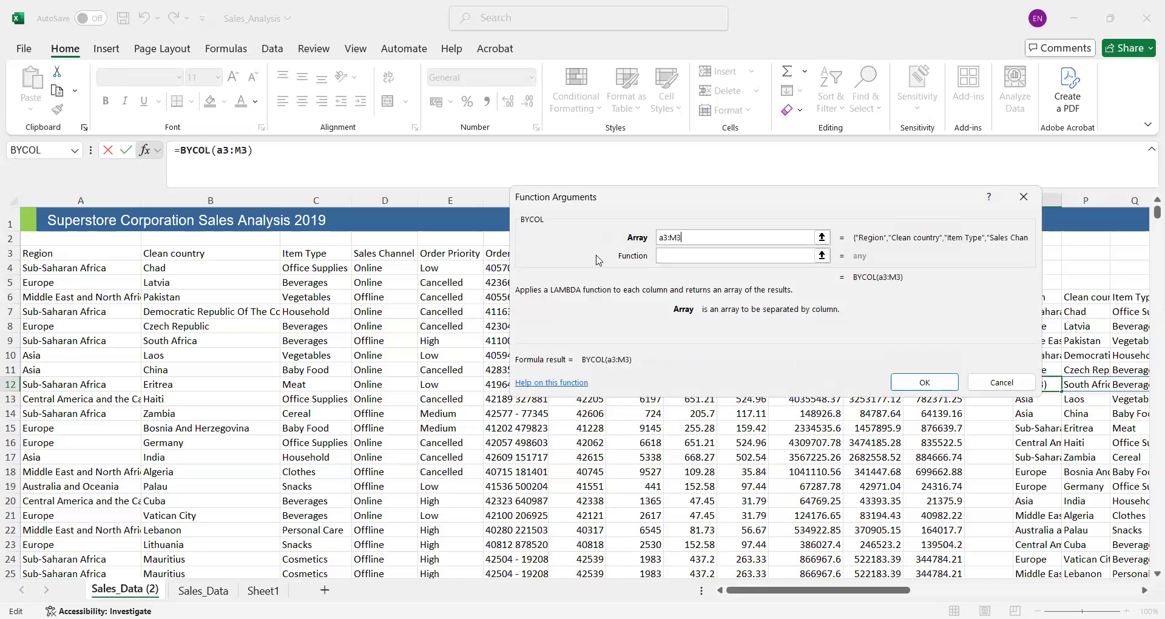
left_click(683, 257)
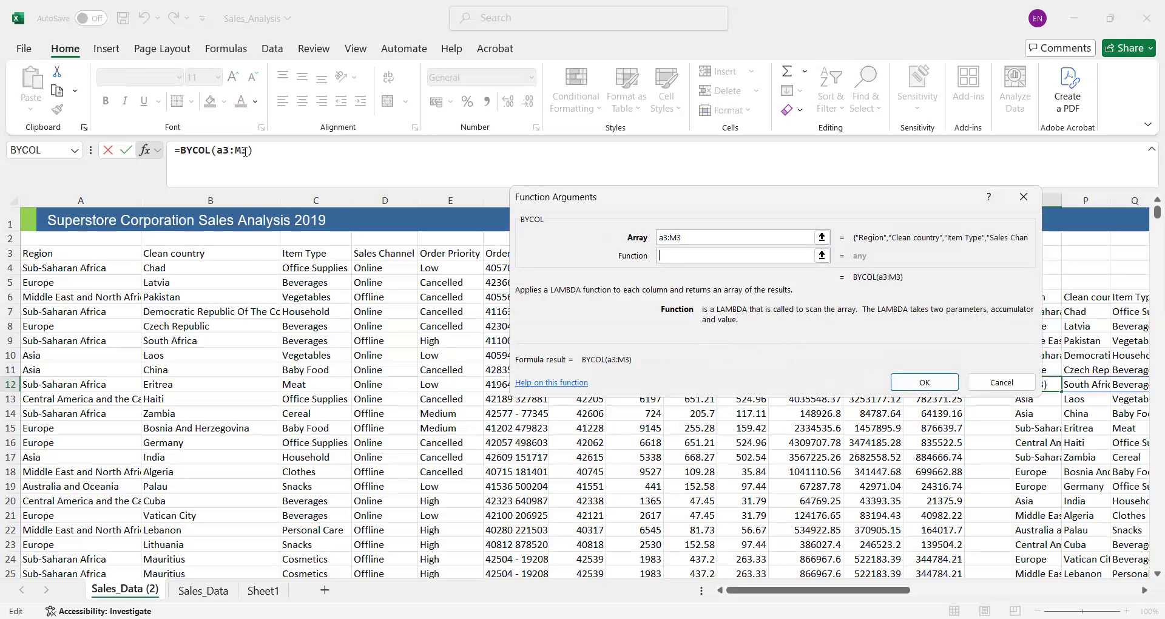
type("LAMBD")
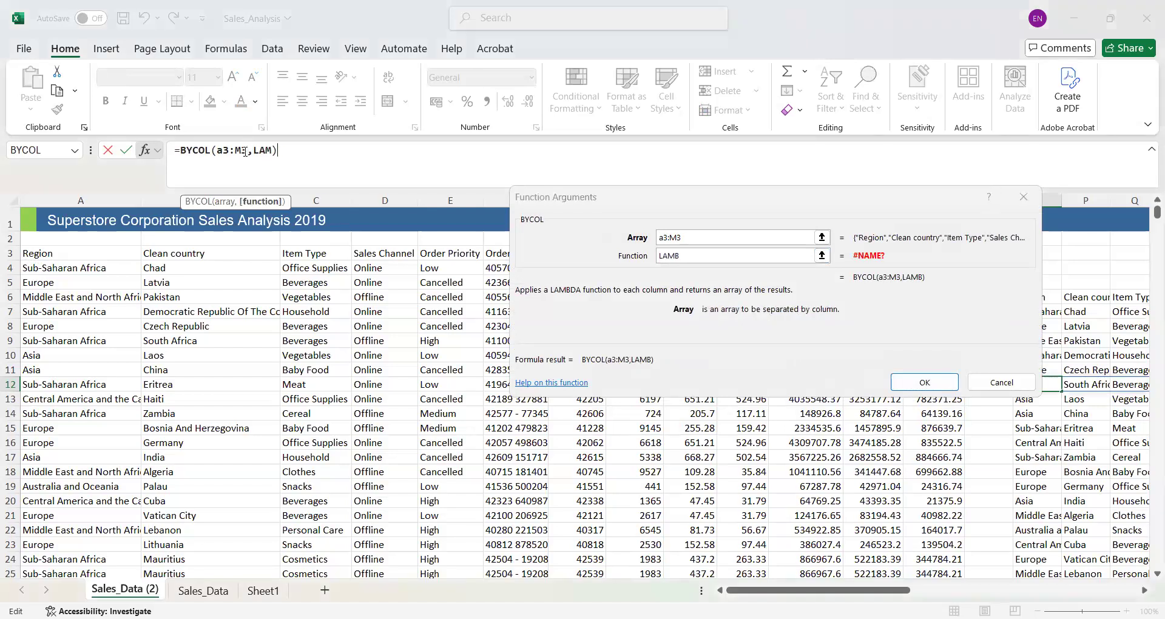
type("A(")
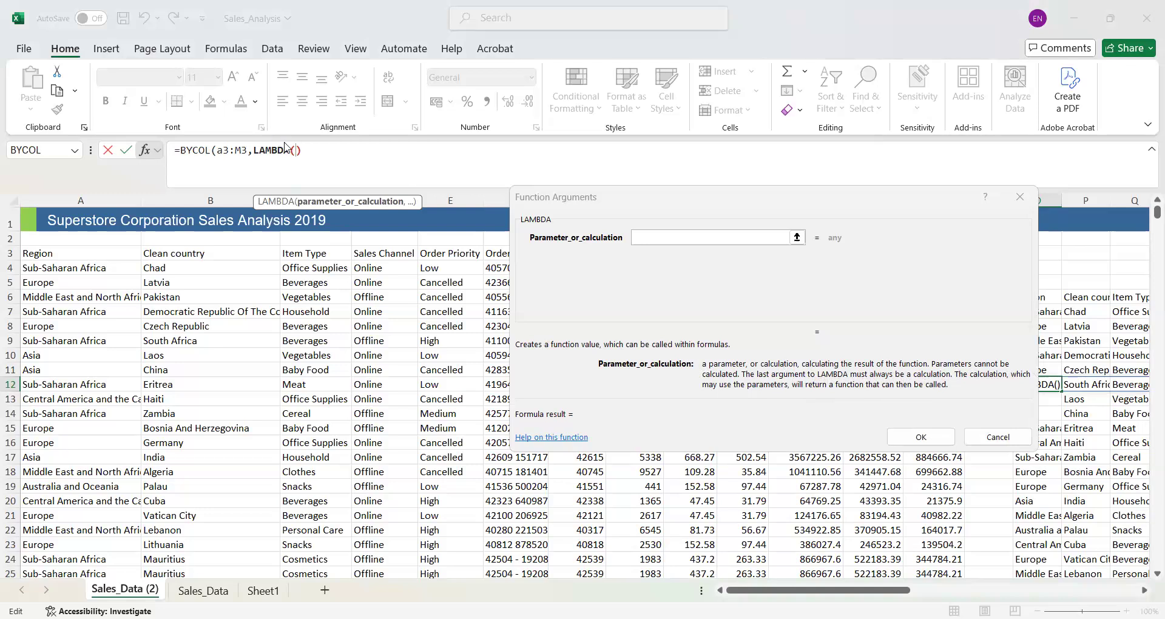
- Complete the formula in O12 as =BYCOL(a3:M3,LAMBDA(col, clean(col)))
type("COL")
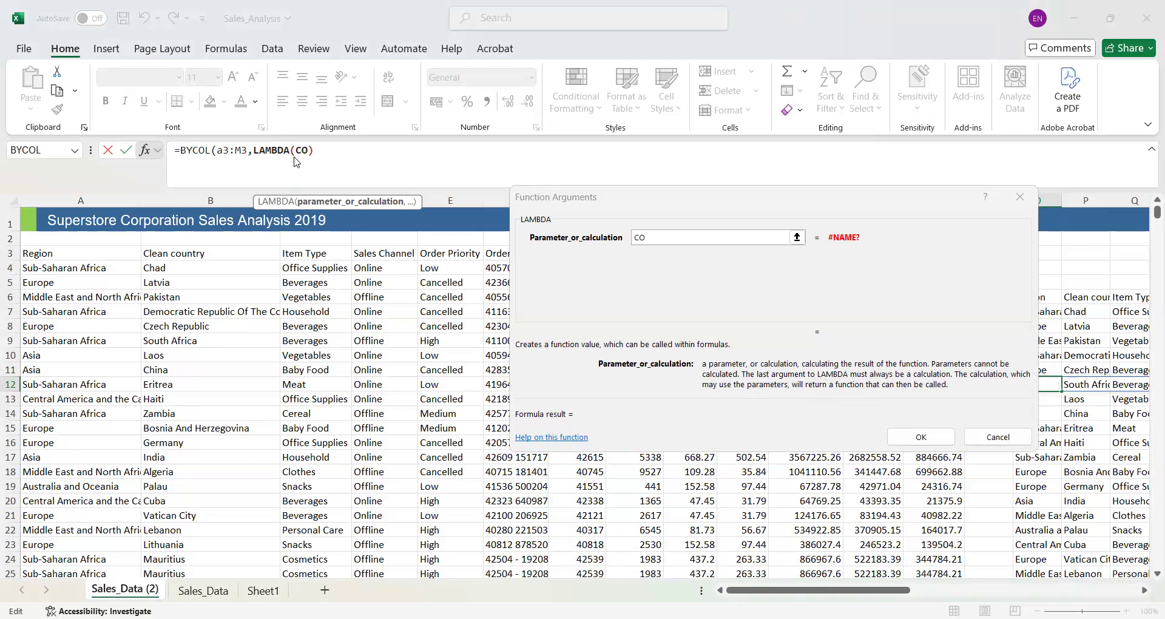
key("BackSpace")
key("BackSpace")
key("BackSpace")
type("col, clean")
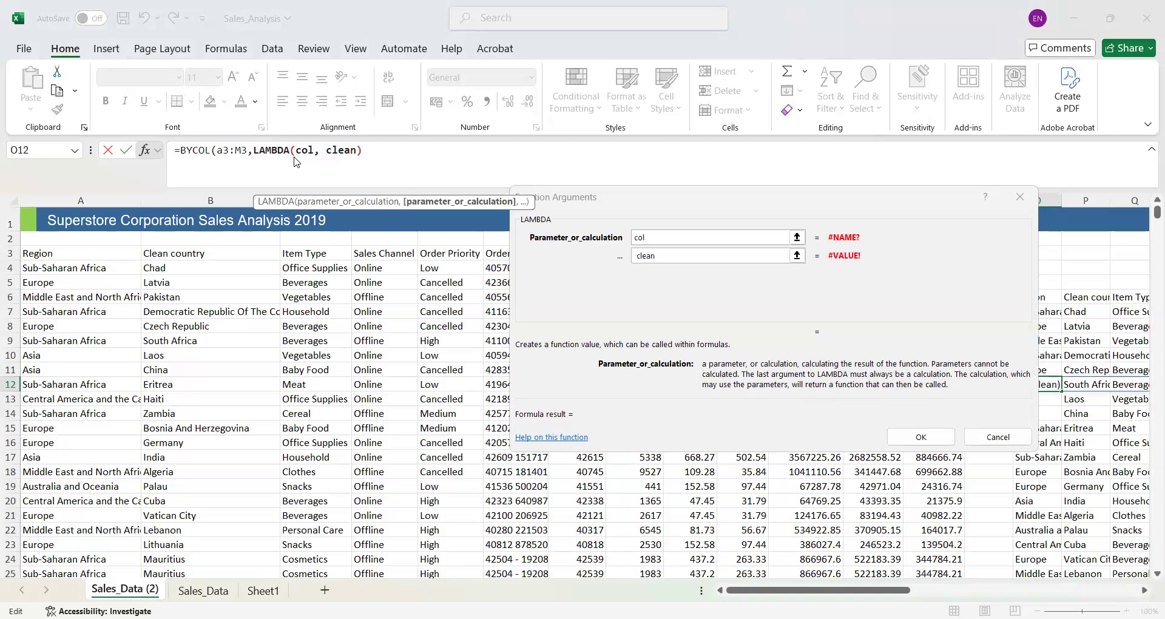
type("(")
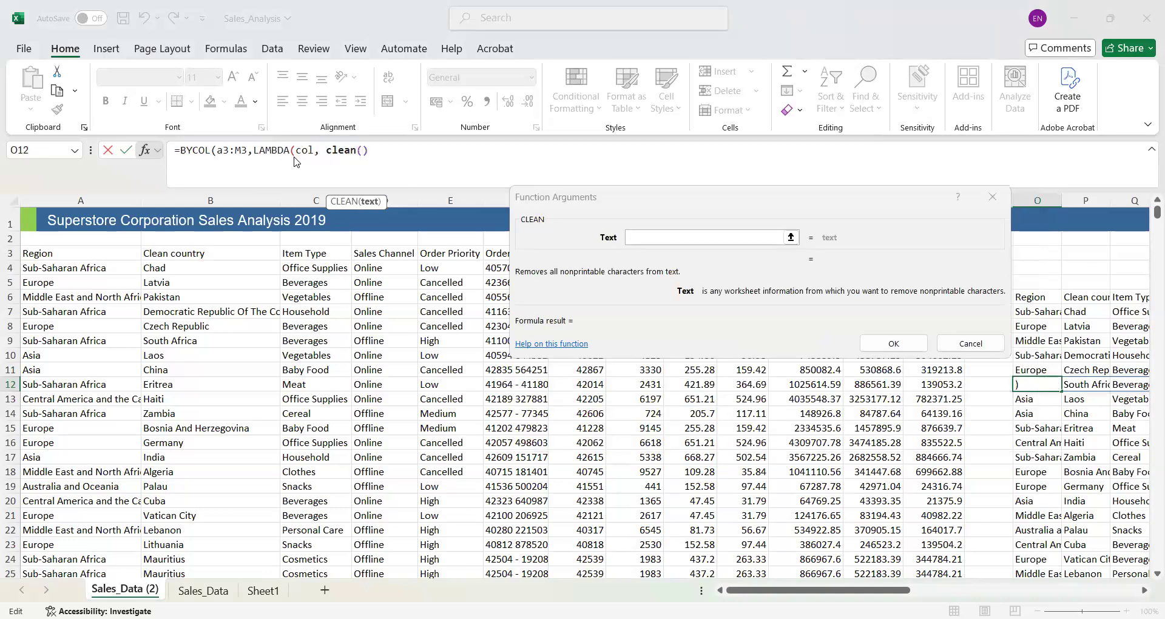
type("col)")
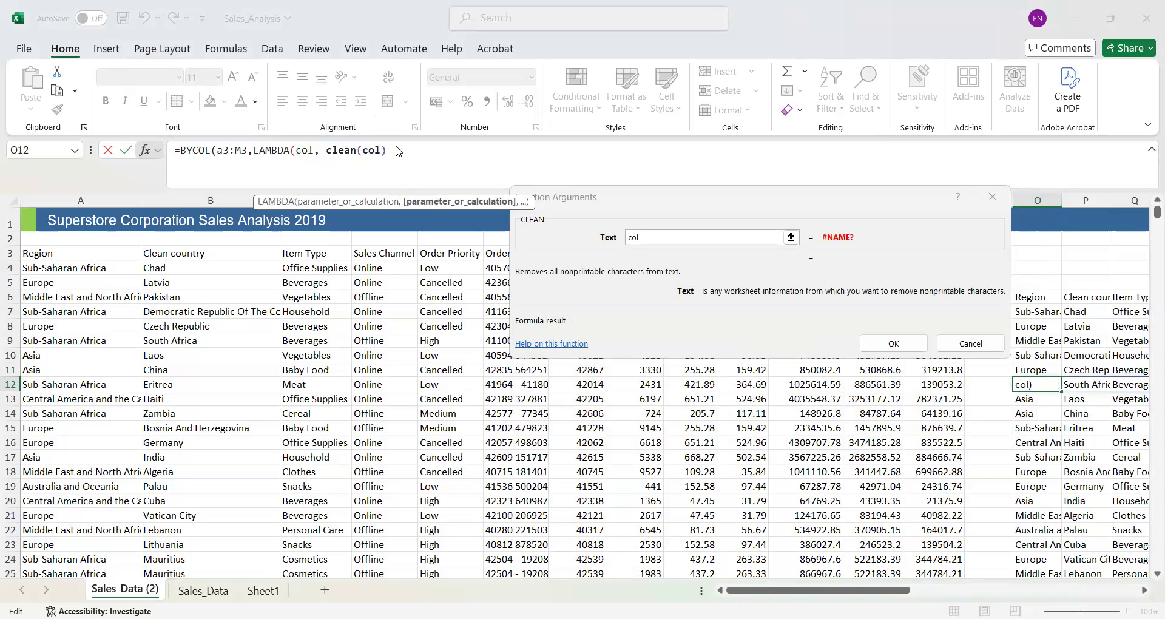
type(")")
key("Return")
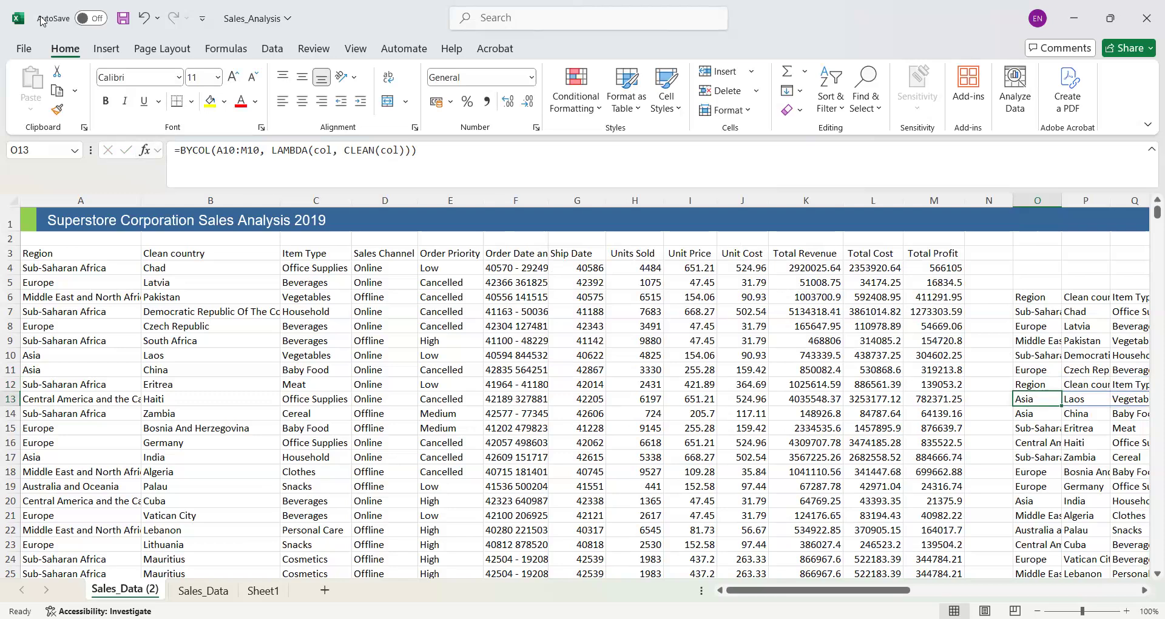
- Inspect the BYCOL formula in O13 and view the original Sales_Data sheet before returning to Sales_Data (2)
left_click(355, 159)
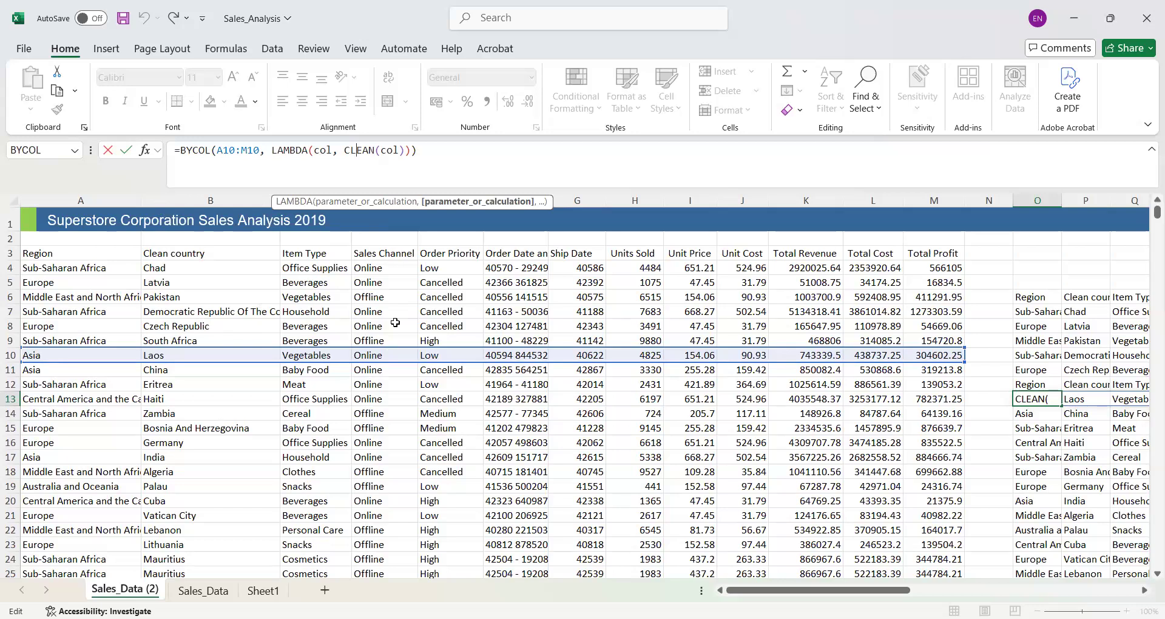
left_click(203, 590)
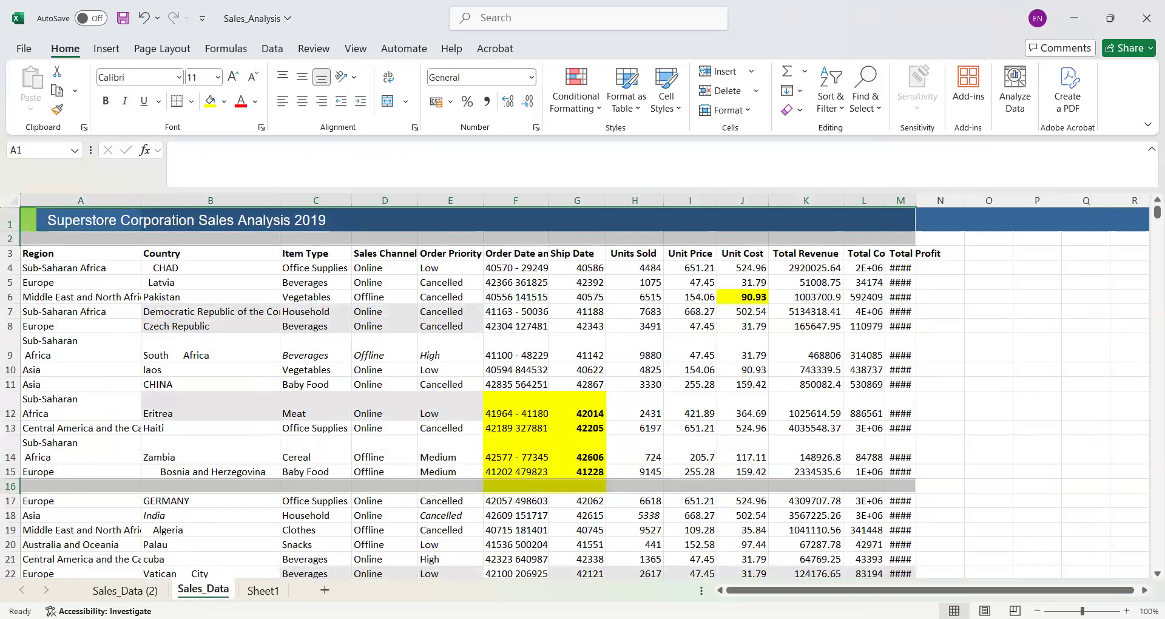
left_click(125, 590)
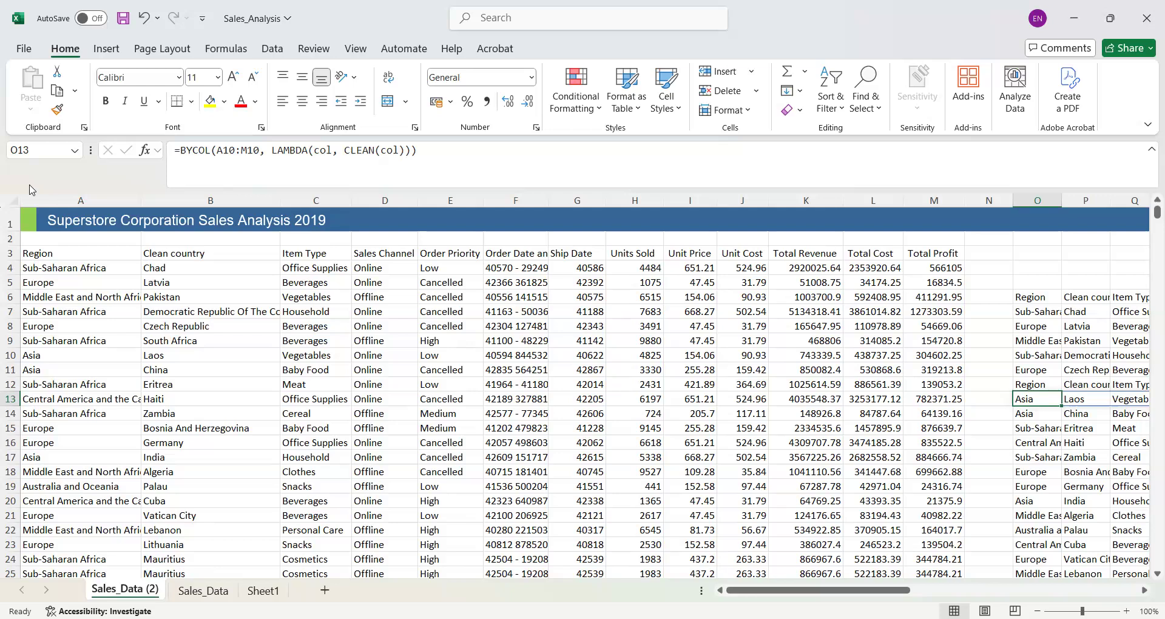
- Examine the Order Date and ID, Ship Date and Units Sold columns on Sales_Data (2)
left_click(520, 199)
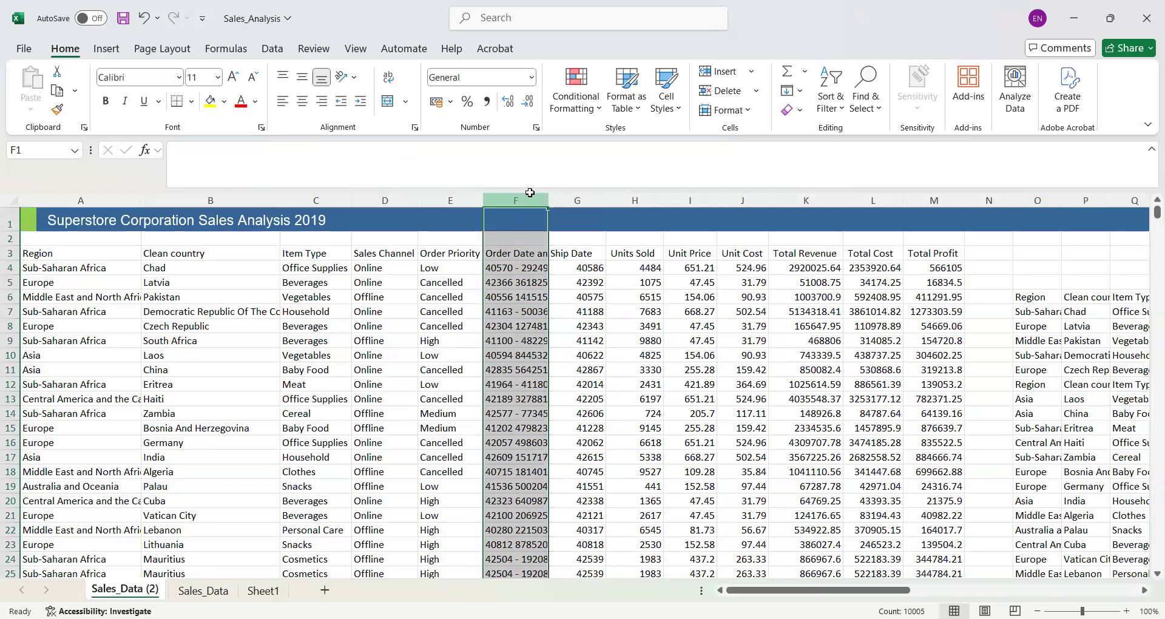
left_click(584, 197)
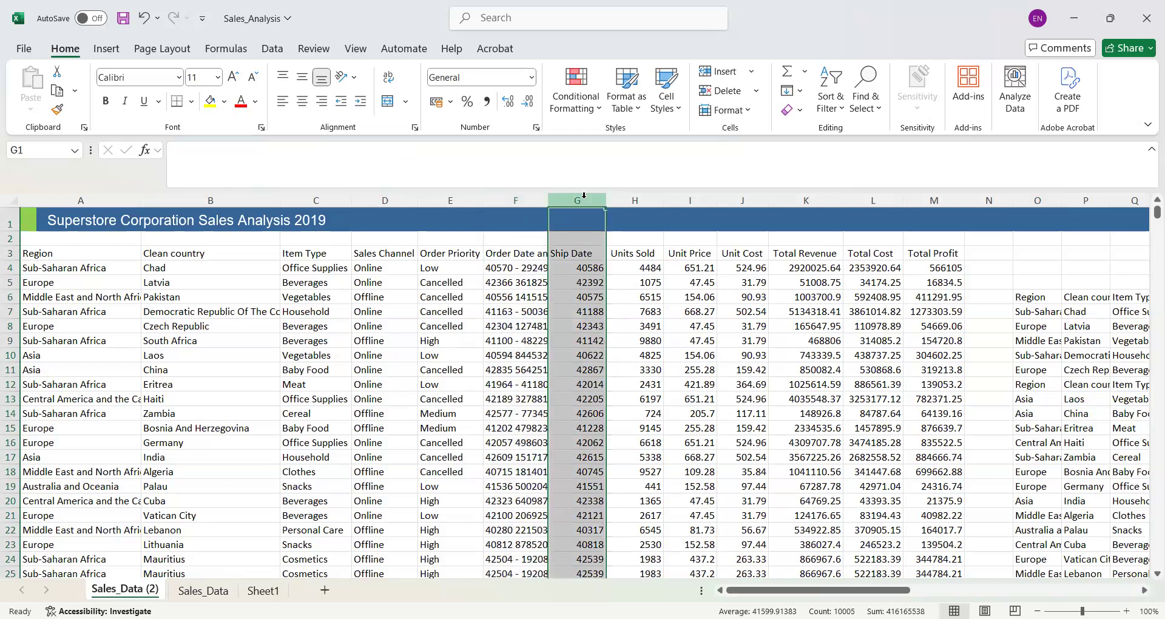
left_click(508, 199)
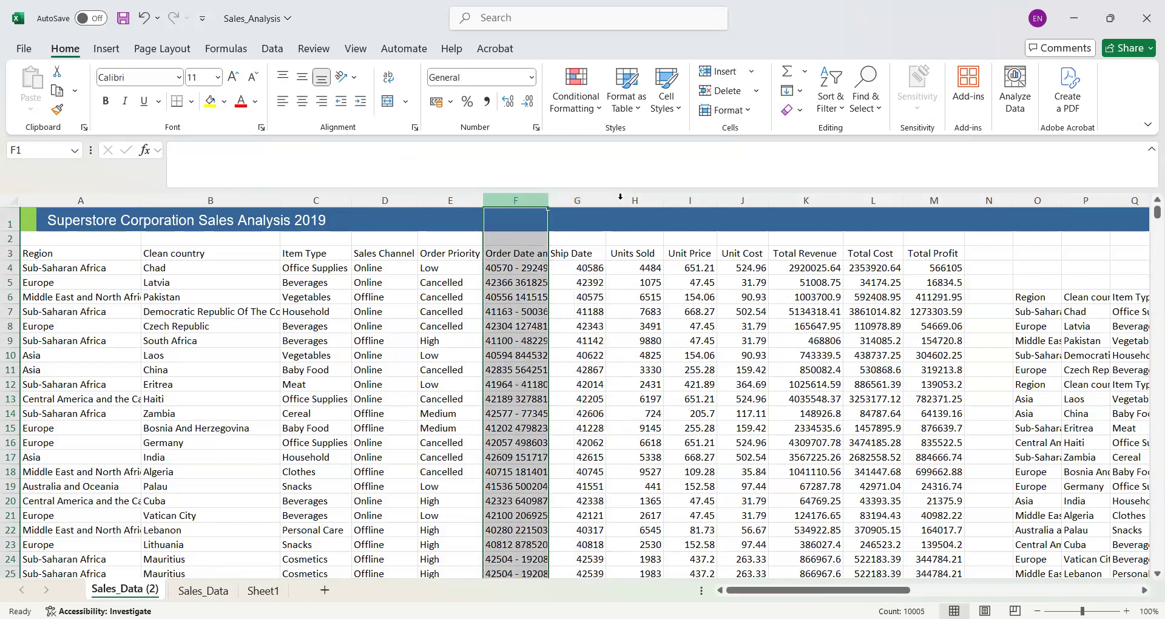
left_click(620, 198)
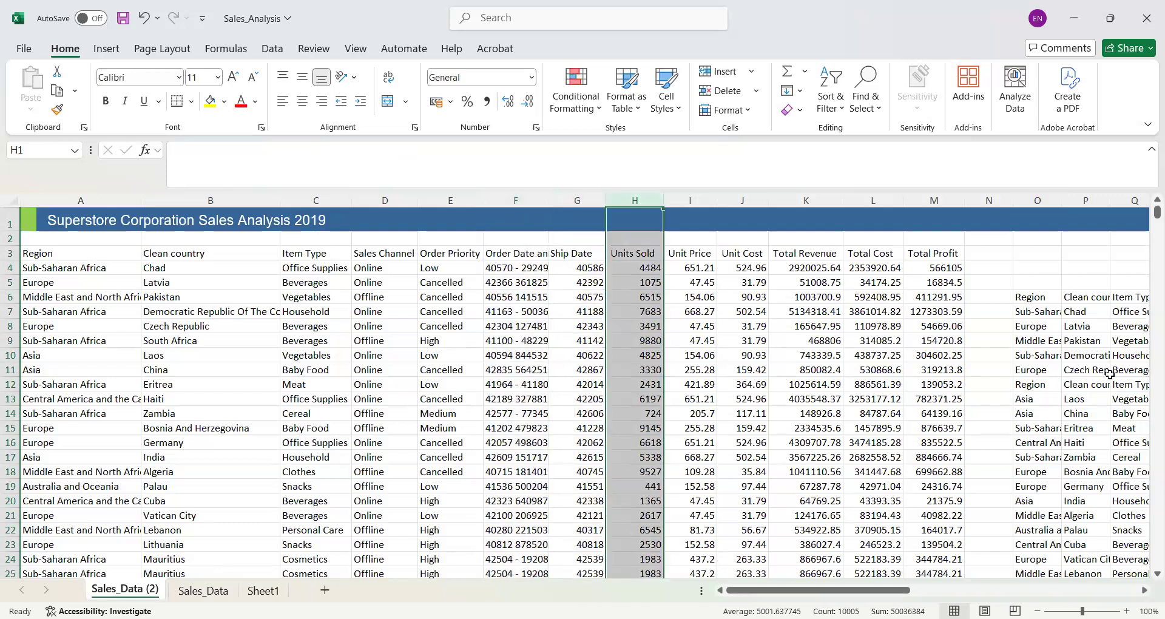
- Undo the O12 formula rewrite and the whole uppercase BYCOL table starting at AC11 until AC11 is empty
left_click(1041, 301)
key("ctrl+z")
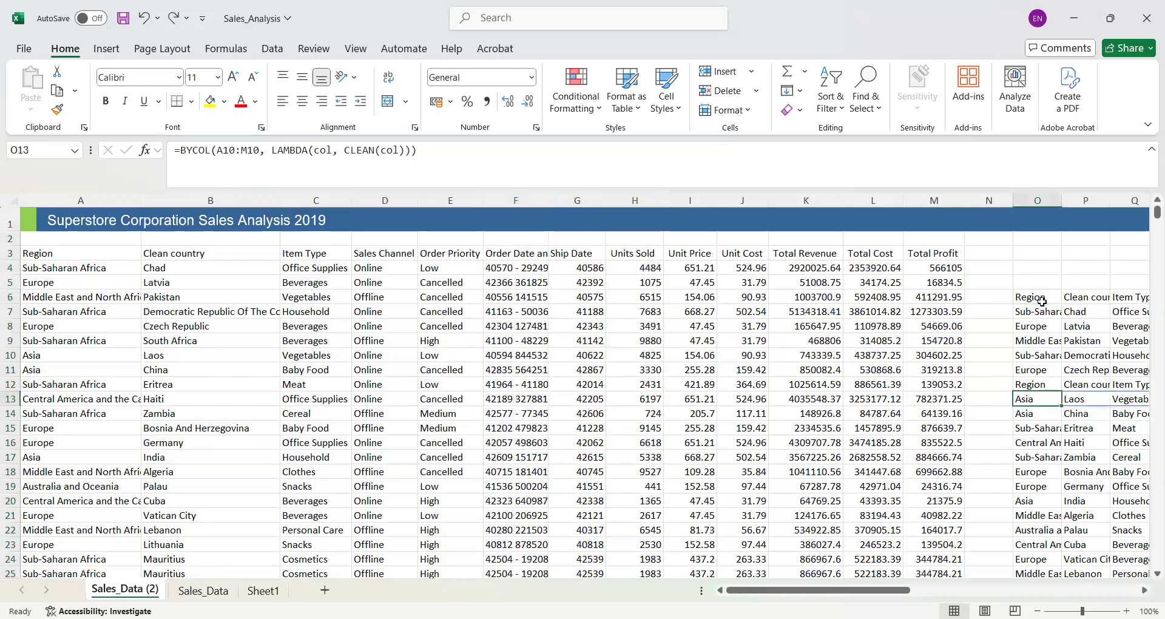
key("ctrl+z")
key("ctrl+z")
key("ctrl+z")
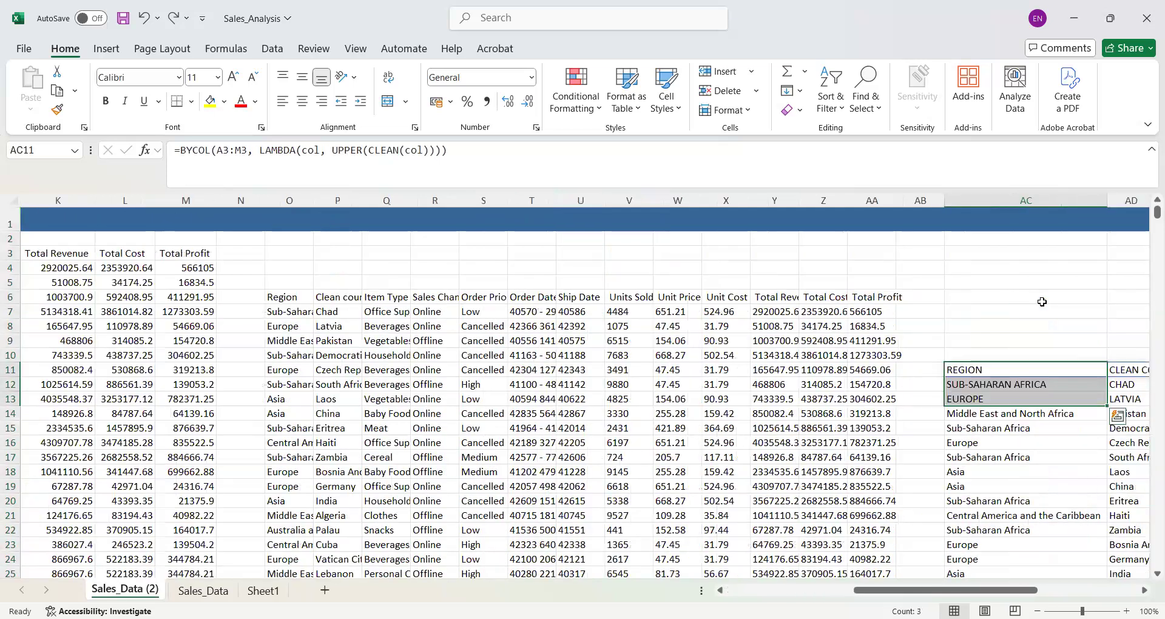
key("ctrl+z")
key("ctrl+z")
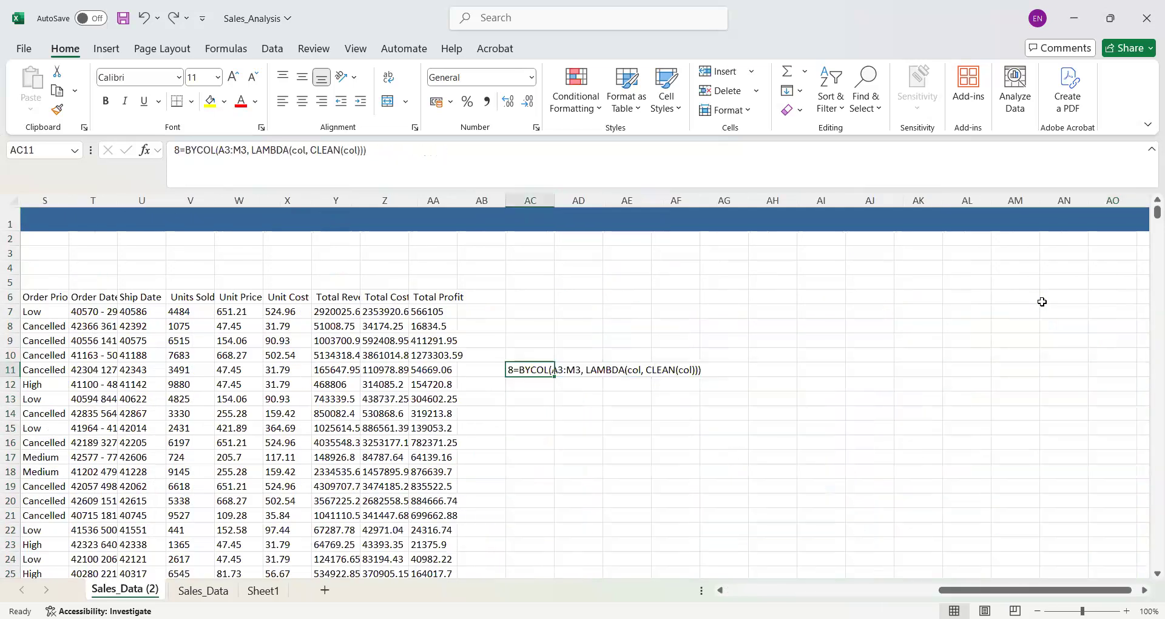
key("ctrl+z")
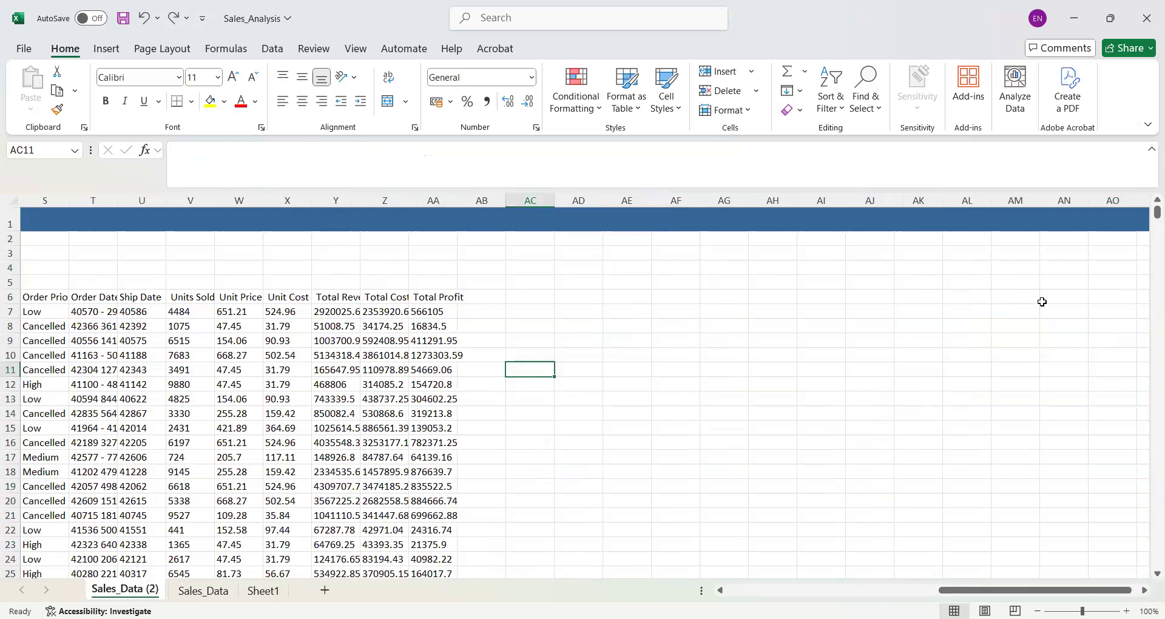
- Undo the filled cleaned table and the header formula edits back to =BYCOL(A2:C2, LAMBDA(col, CLEAN(col))) in O6
left_click_drag(972, 595, 843, 590)
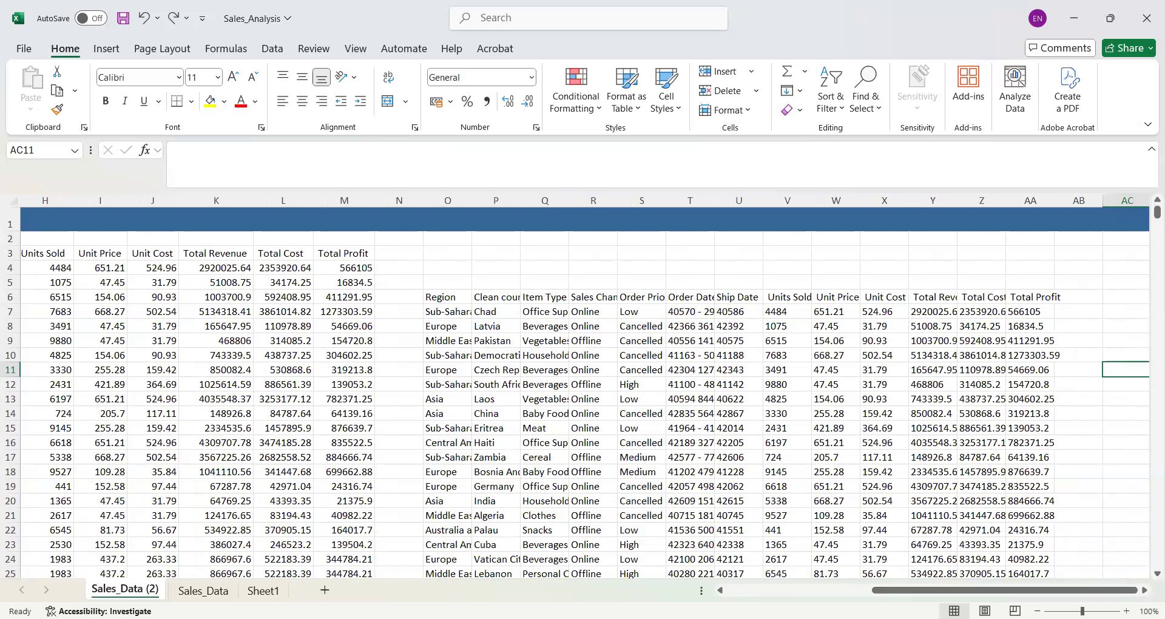
key("ctrl+z")
key("ctrl+z")
key("ctrl+z")
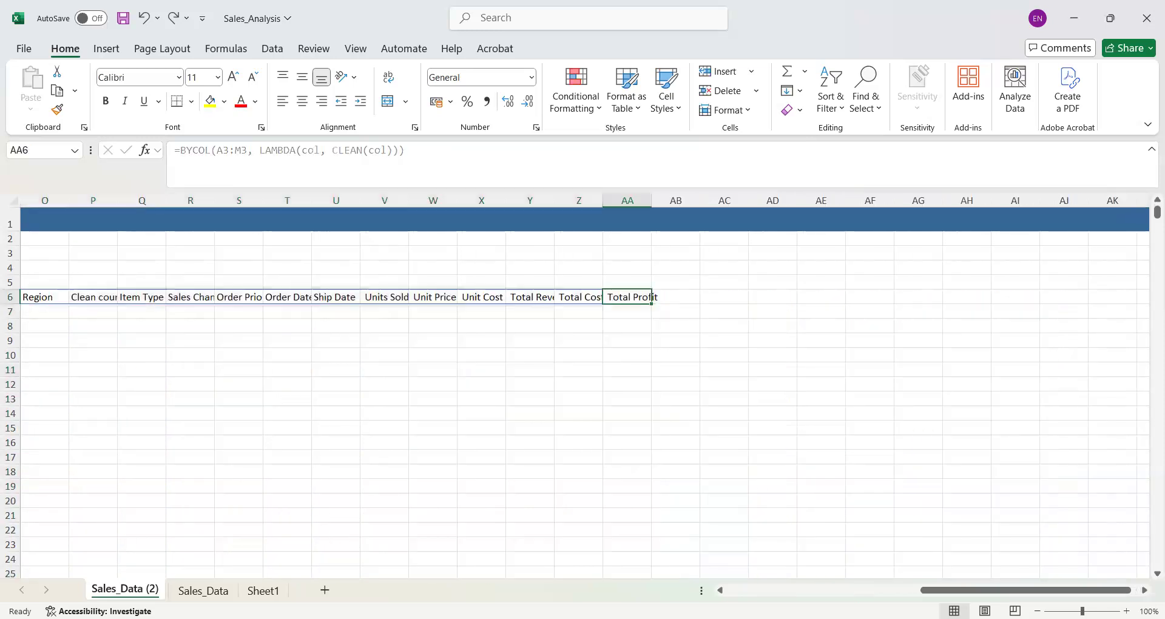
left_click_drag(928, 590, 67, 53)
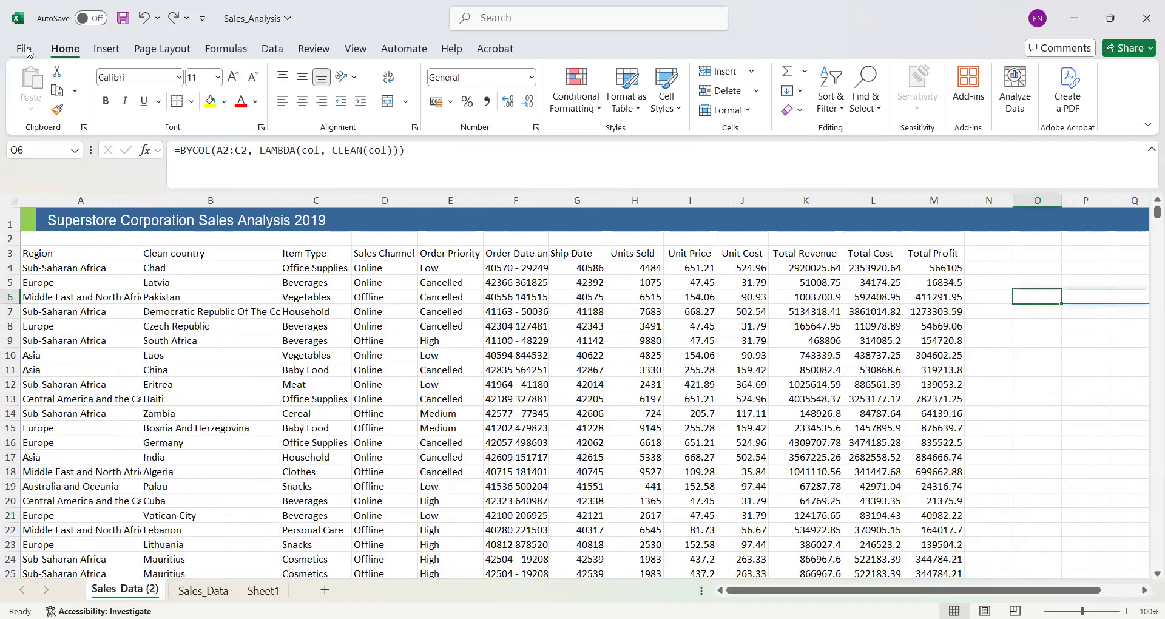
left_click(1033, 327)
double_click(1034, 328)
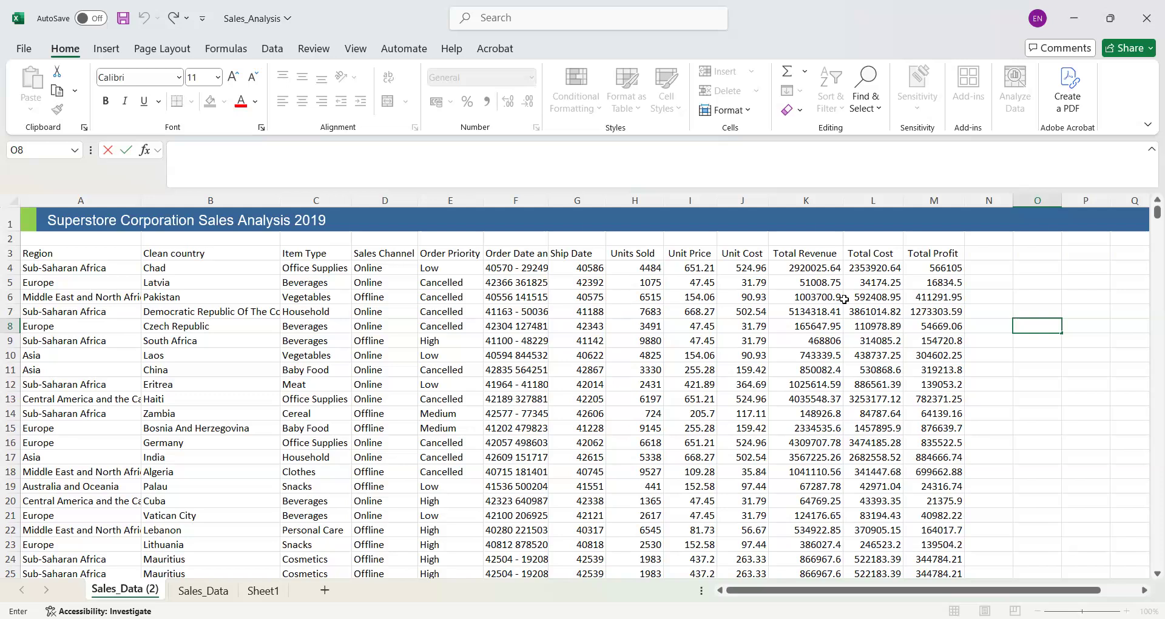
- Fit the Order Date and ID column to its contents and set up a delimited Text to Columns split using only space and "-"
left_click(504, 199)
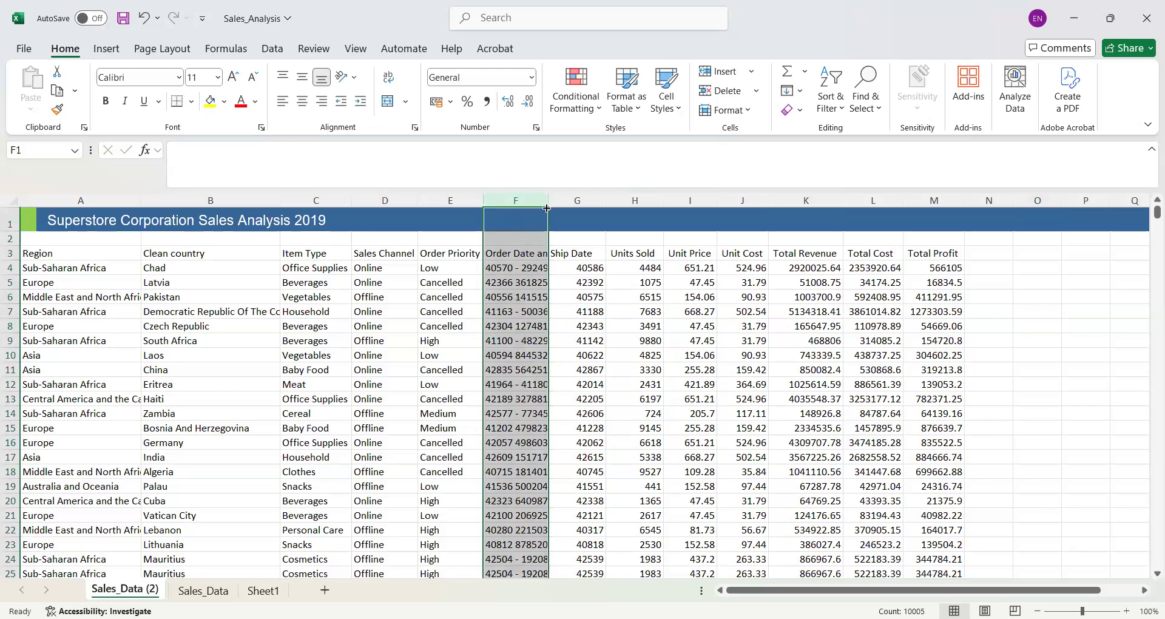
double_click(547, 203)
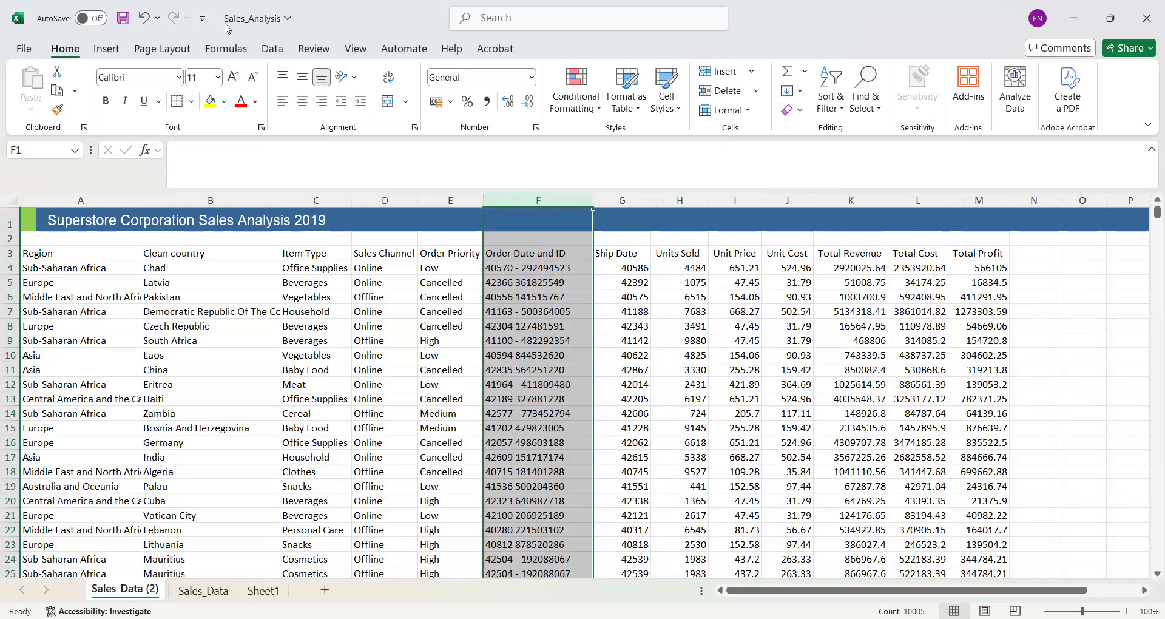
left_click(271, 49)
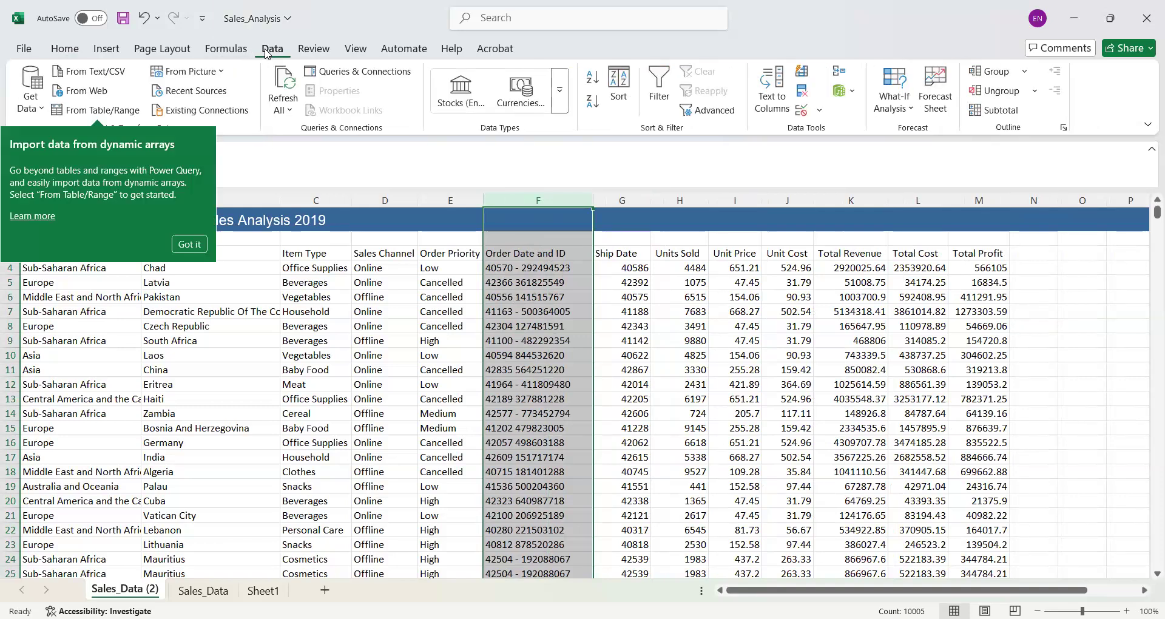
left_click(764, 96)
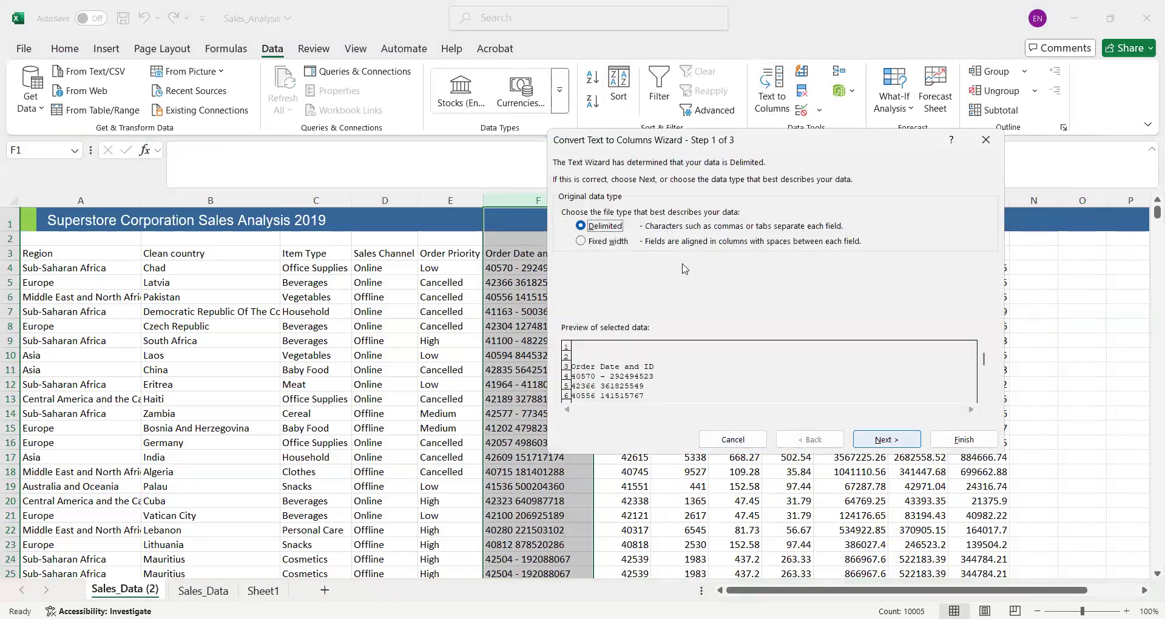
key("Return")
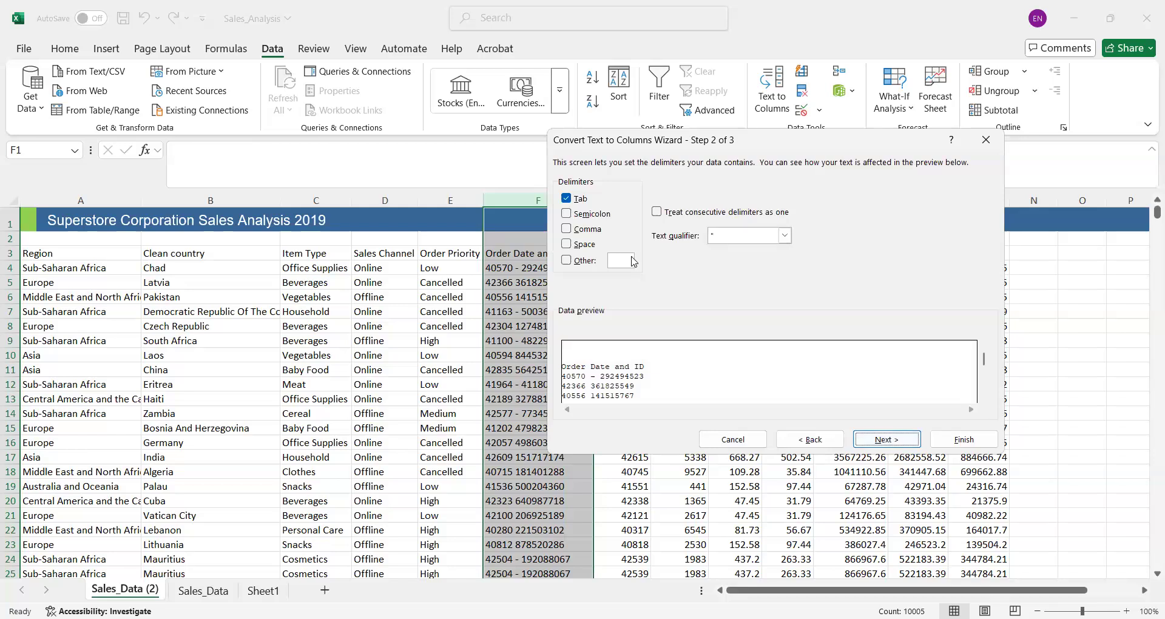
left_click(567, 246)
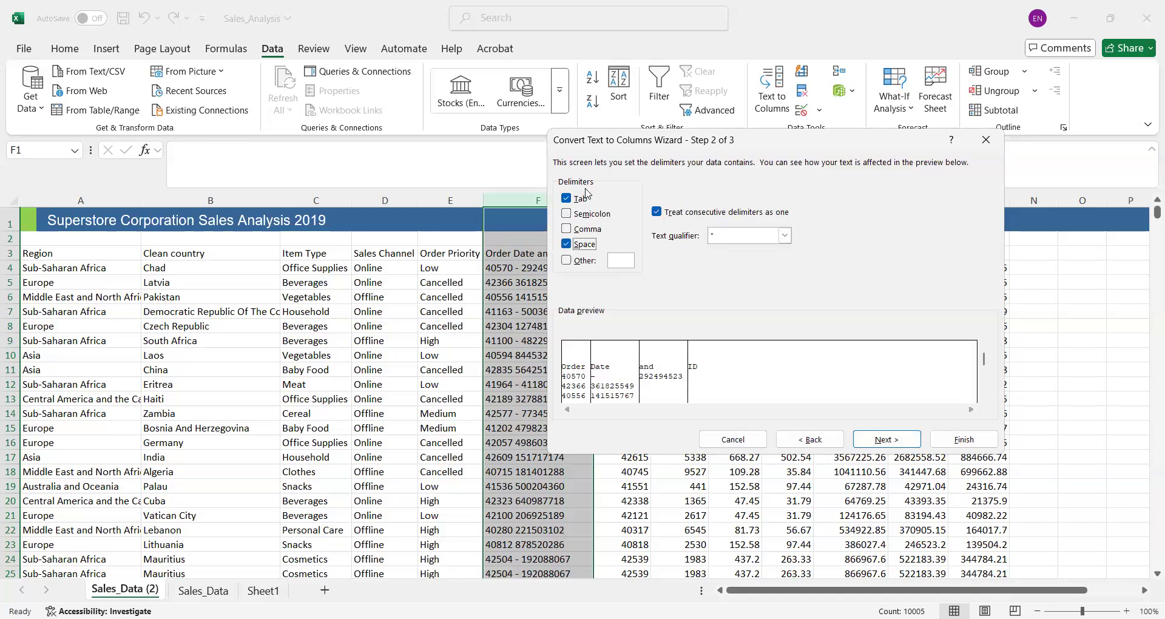
left_click(567, 199)
left_click(614, 261)
left_click(565, 264)
type("-")
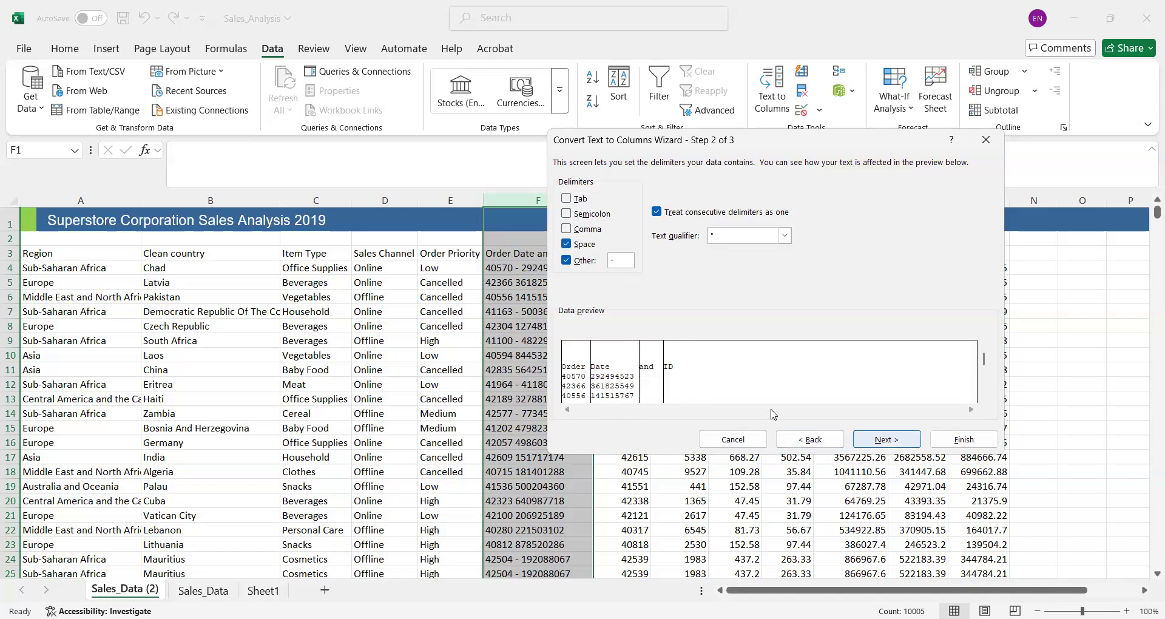
key("Return")
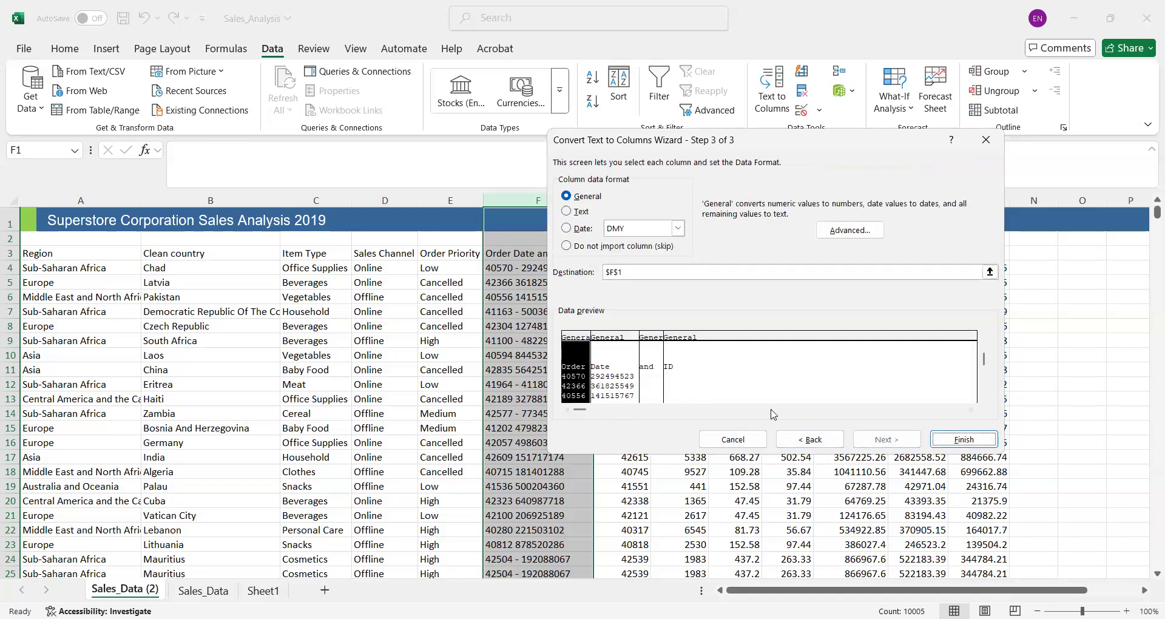
- Set the split's destination to N1 and finish it, replacing the existing data there
left_click(657, 274)
key("BackSpace")
key("BackSpace")
key("BackSpace")
key("BackSpace")
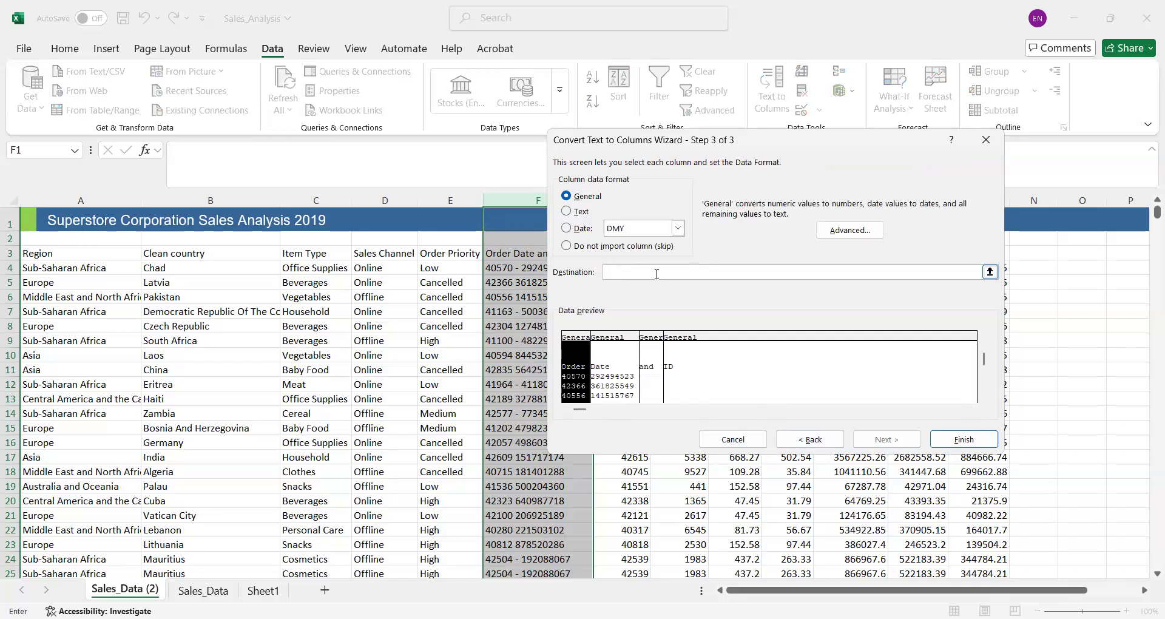
type("N1")
key("Return")
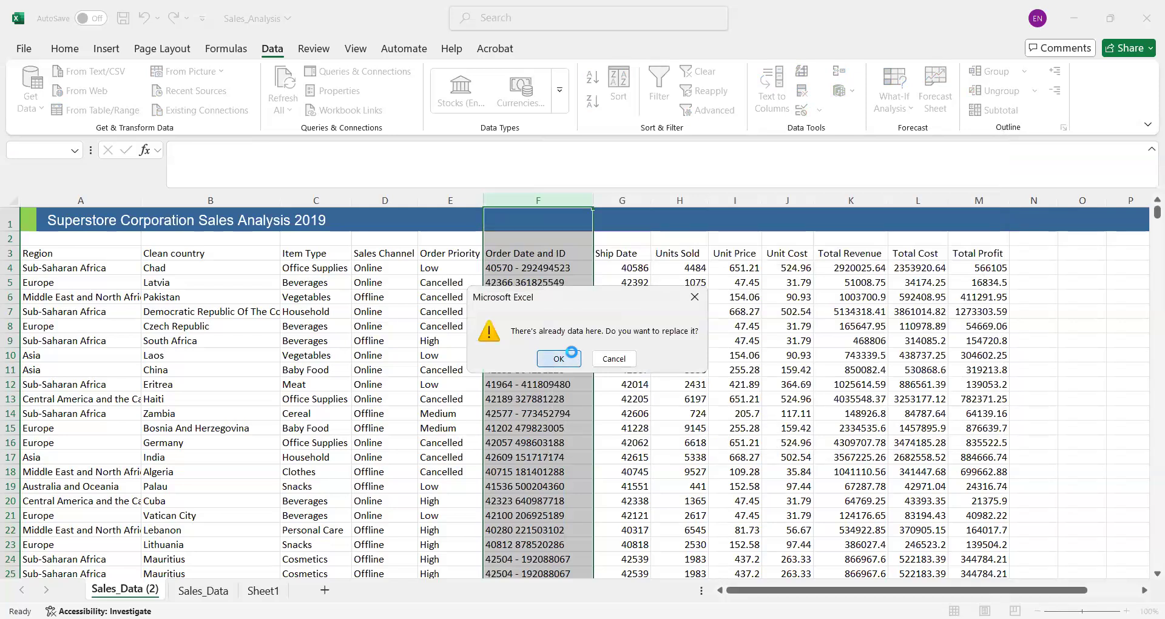
left_click(569, 355)
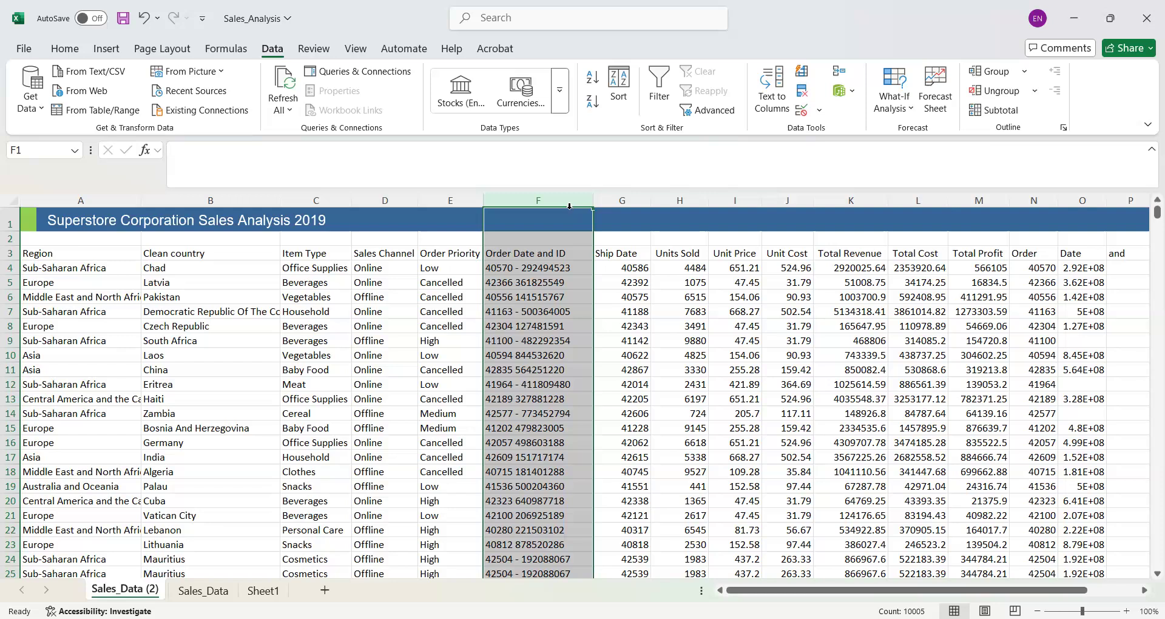
left_click(528, 200)
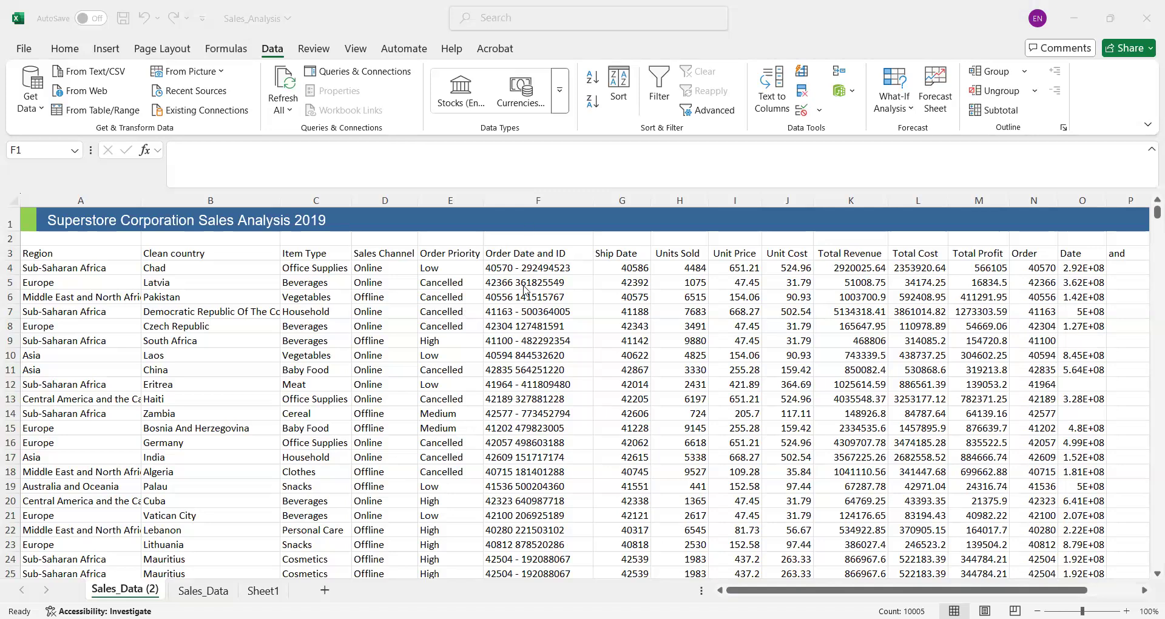
left_click(517, 196)
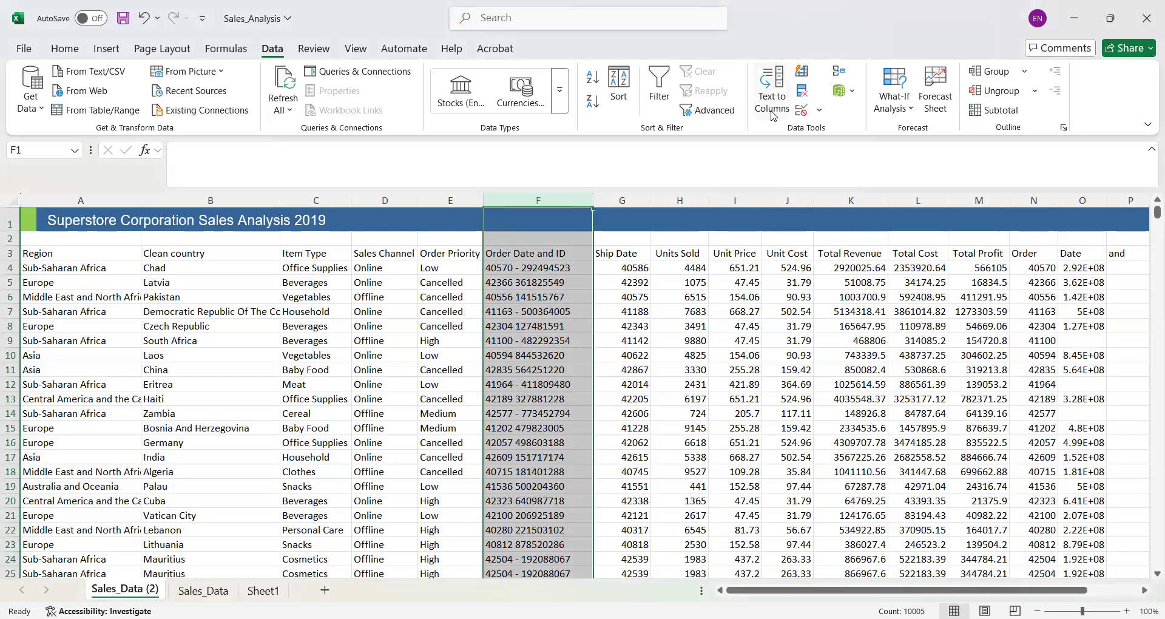
left_click(771, 90)
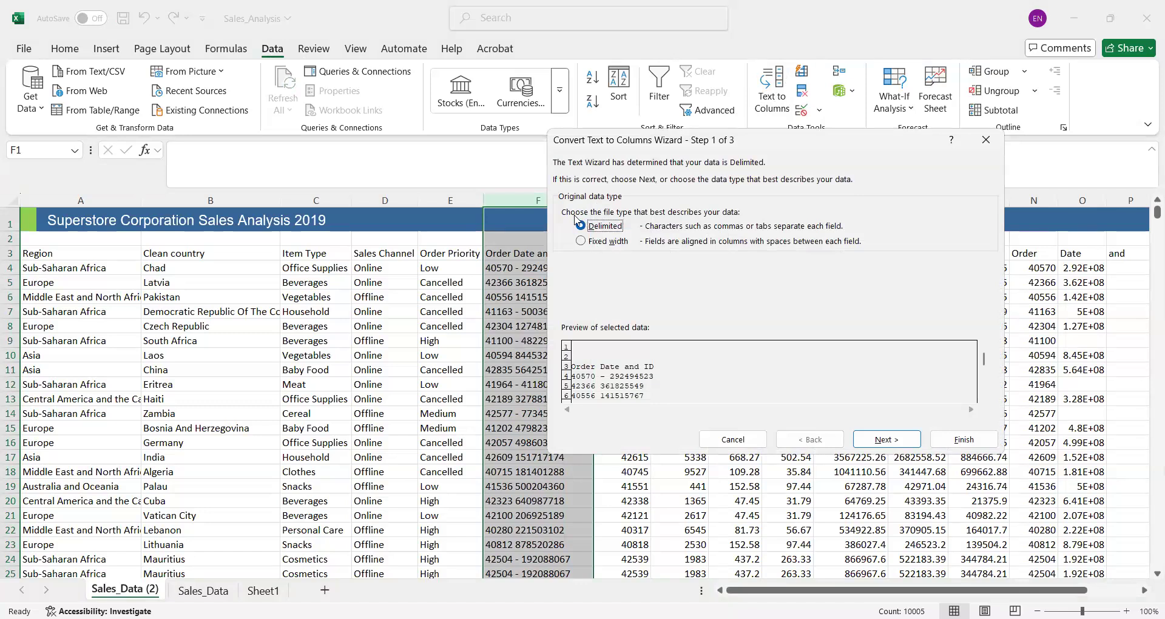
left_click(886, 443)
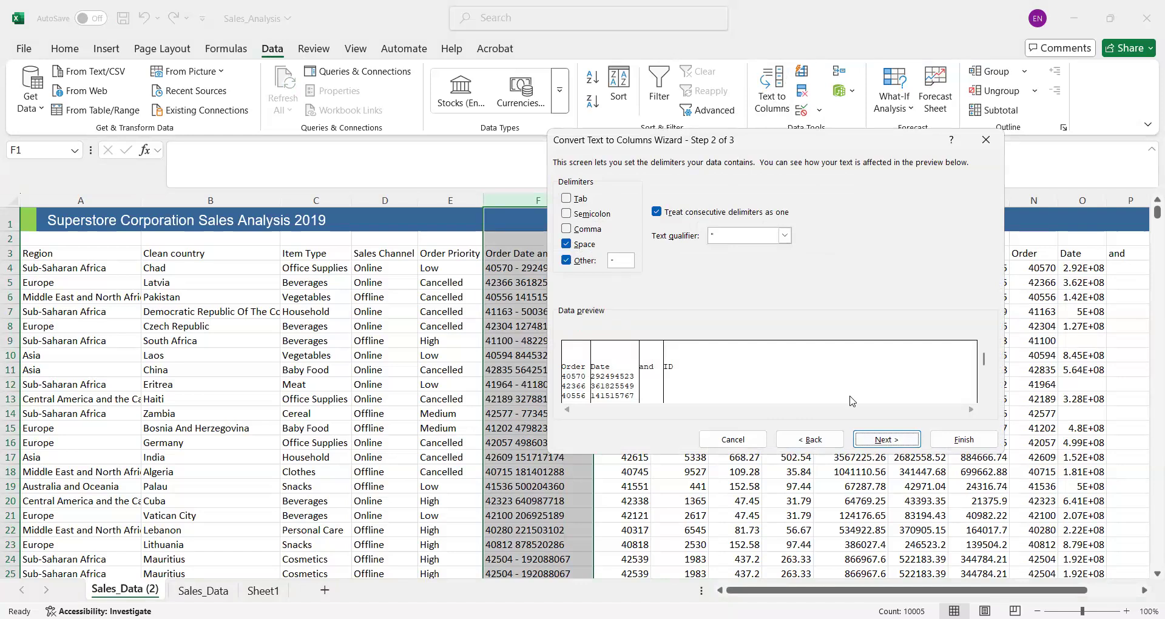
left_click(887, 438)
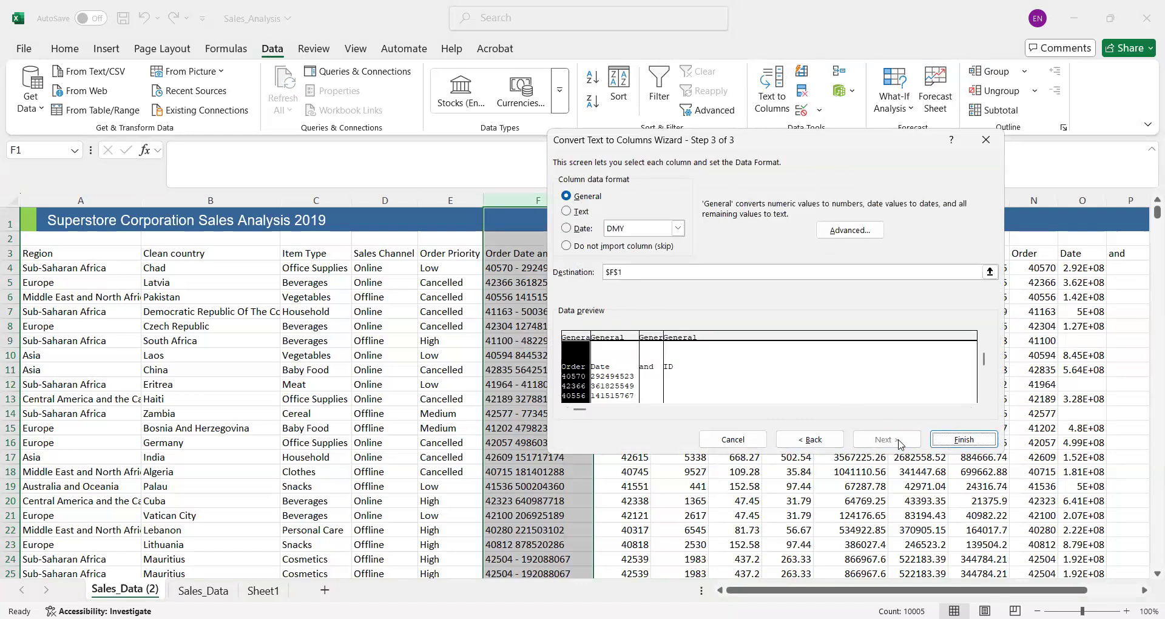
left_click(643, 272)
key("BackSpace")
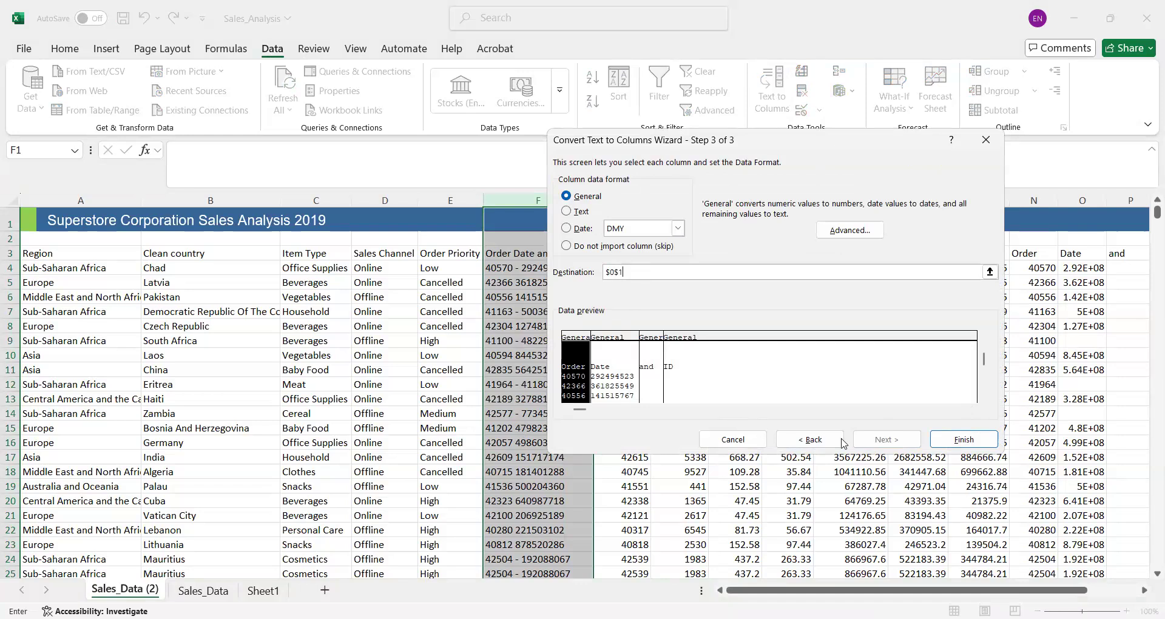
left_click(954, 437)
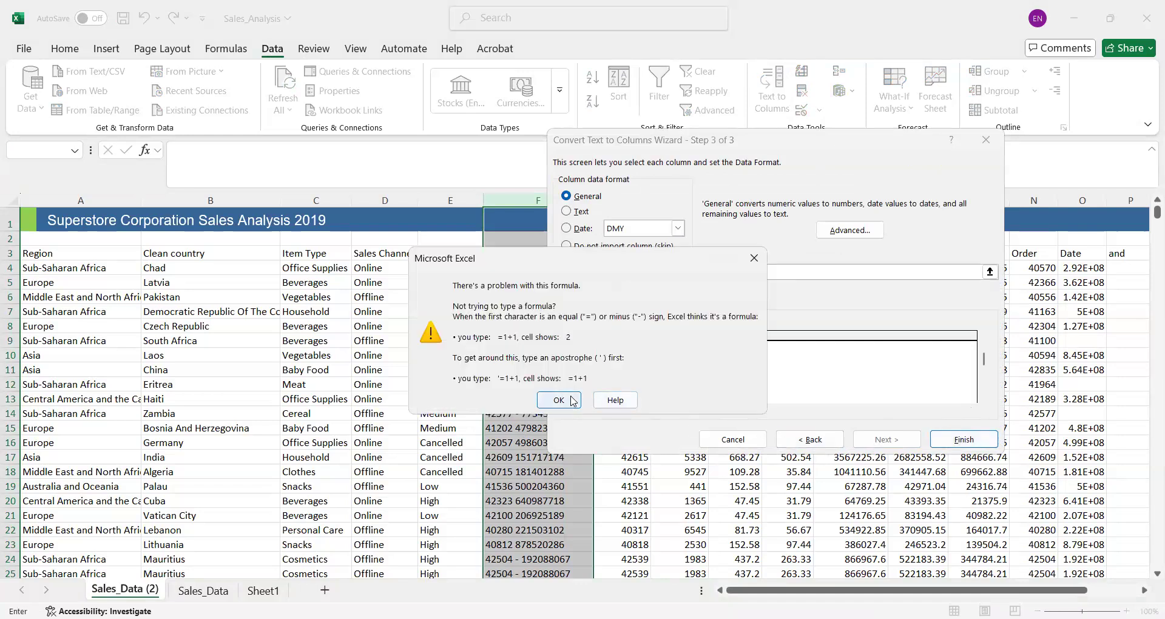
left_click(562, 401)
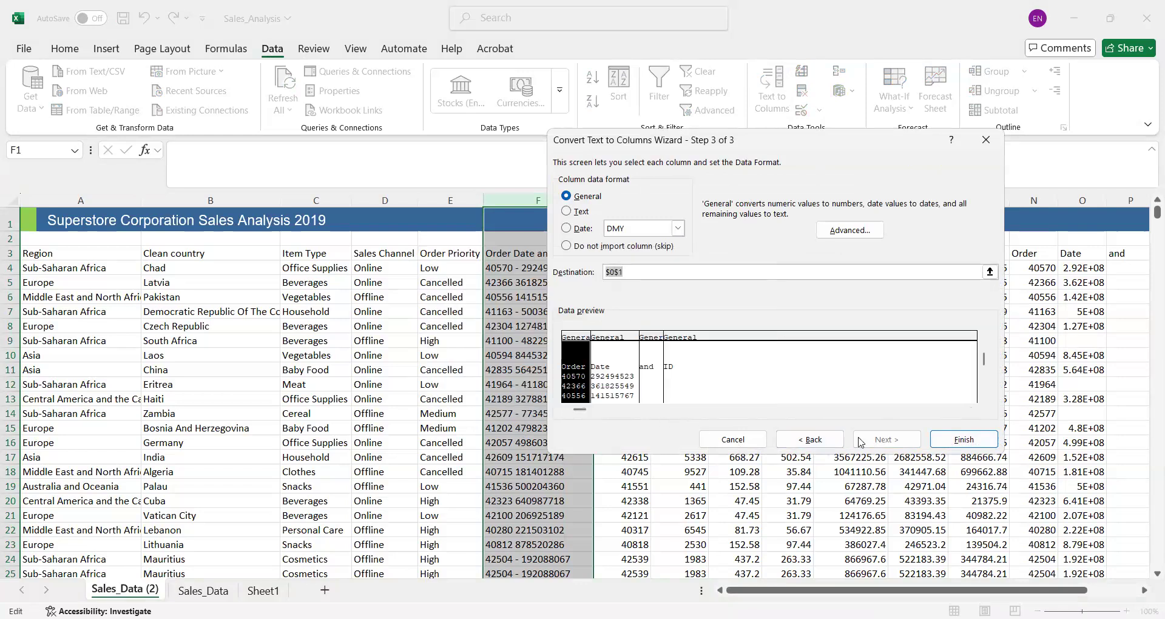
left_click(953, 439)
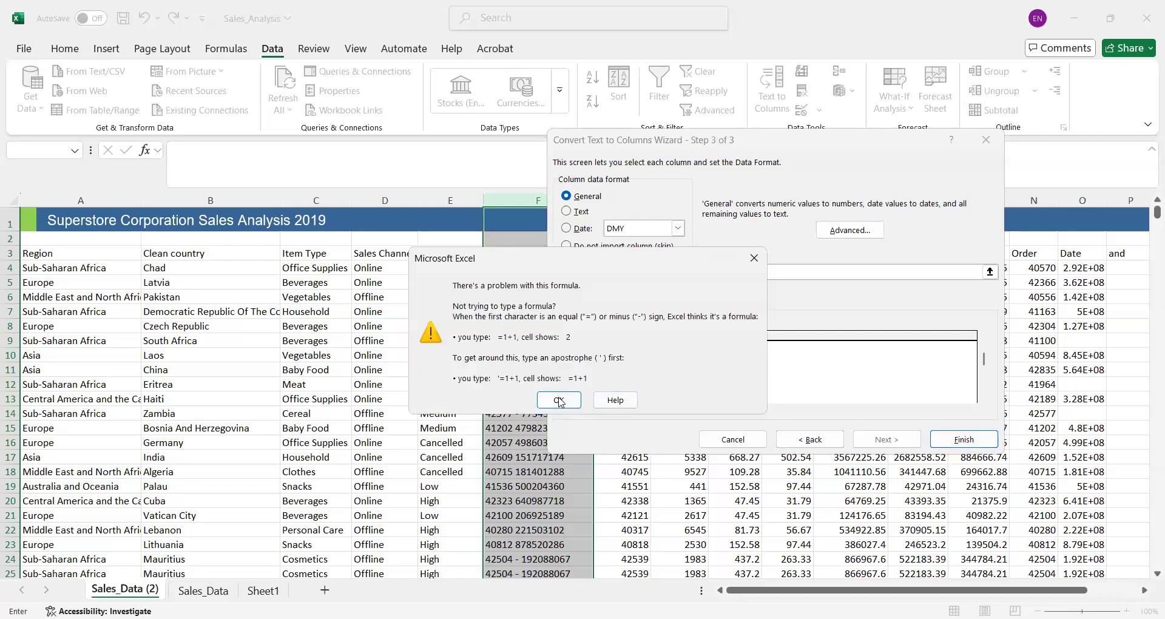
key("Return")
key("BackSpace")
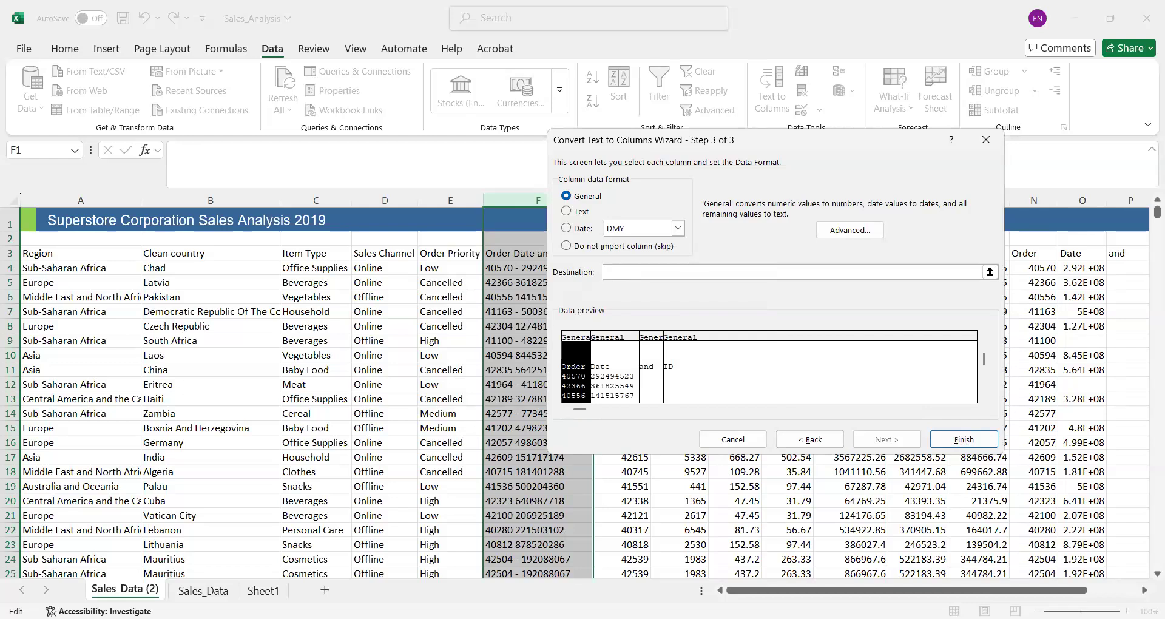
left_click_drag(836, 591, 941, 592)
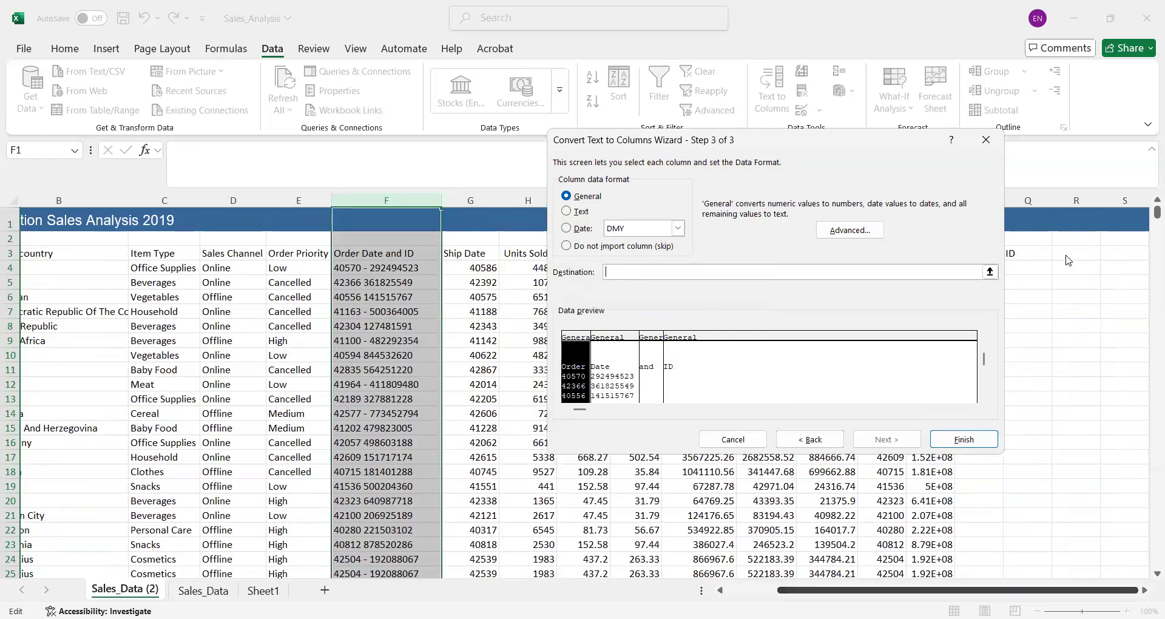
left_click(761, 271)
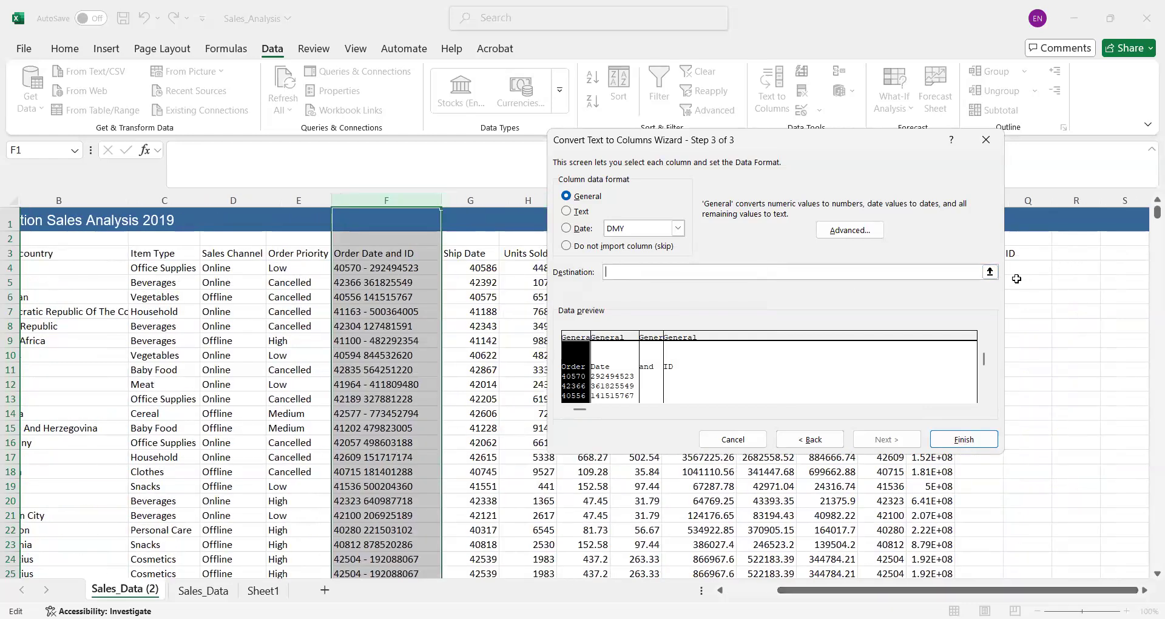
left_click(1017, 278)
left_click(789, 439)
left_click(789, 440)
left_click(1029, 269)
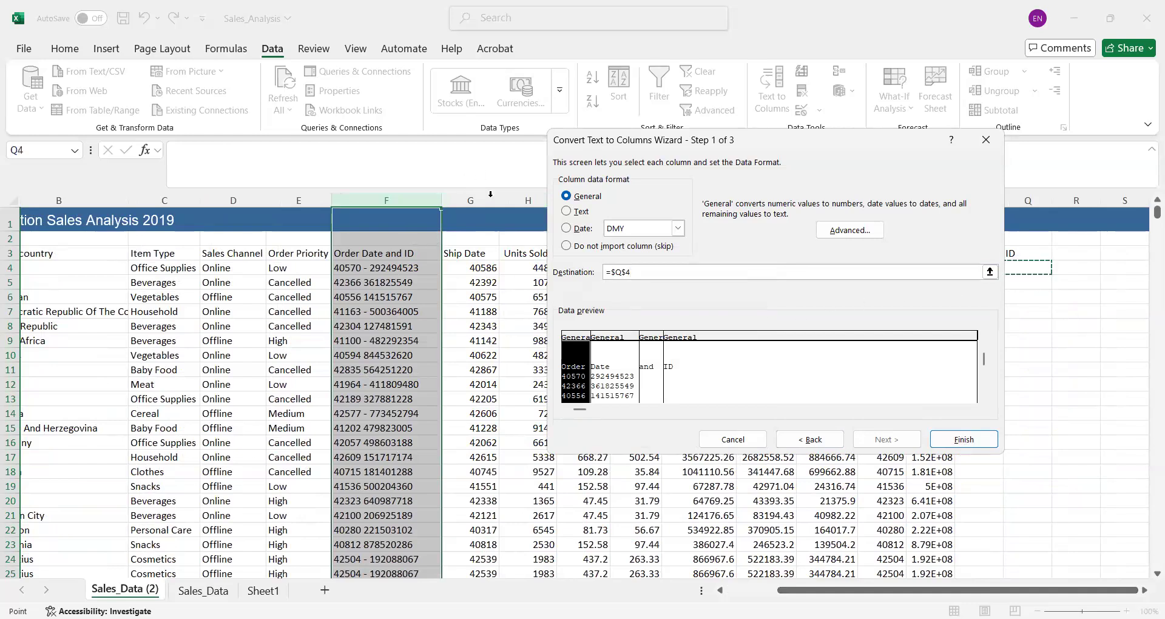
left_click(993, 135)
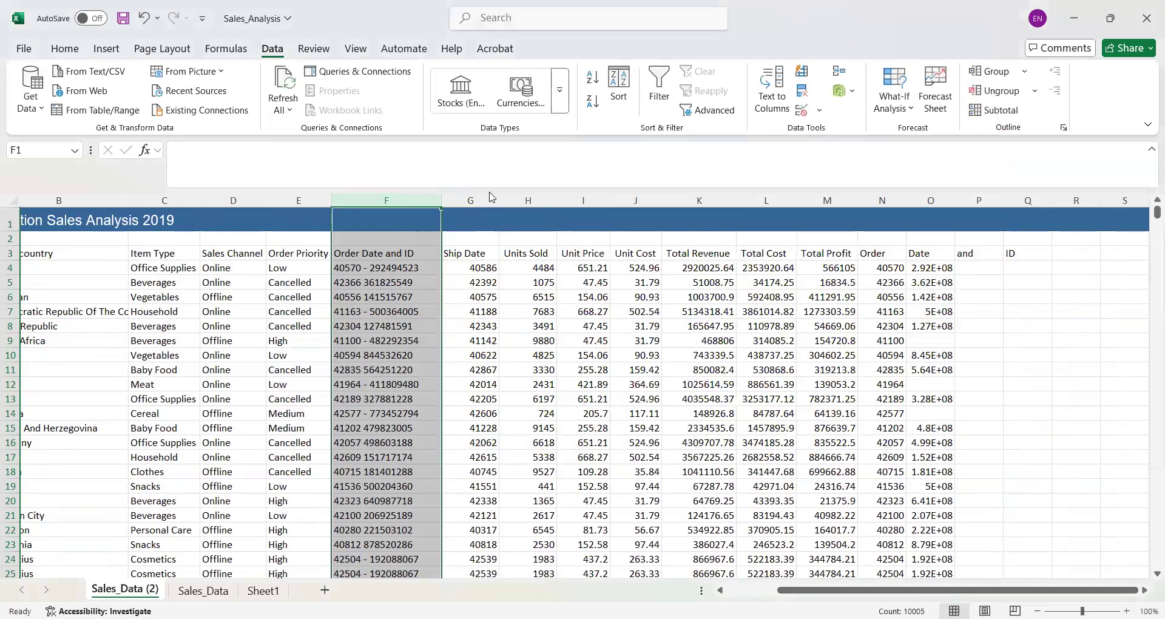
- Insert two blank columns before the Ship Date column
left_click(463, 195)
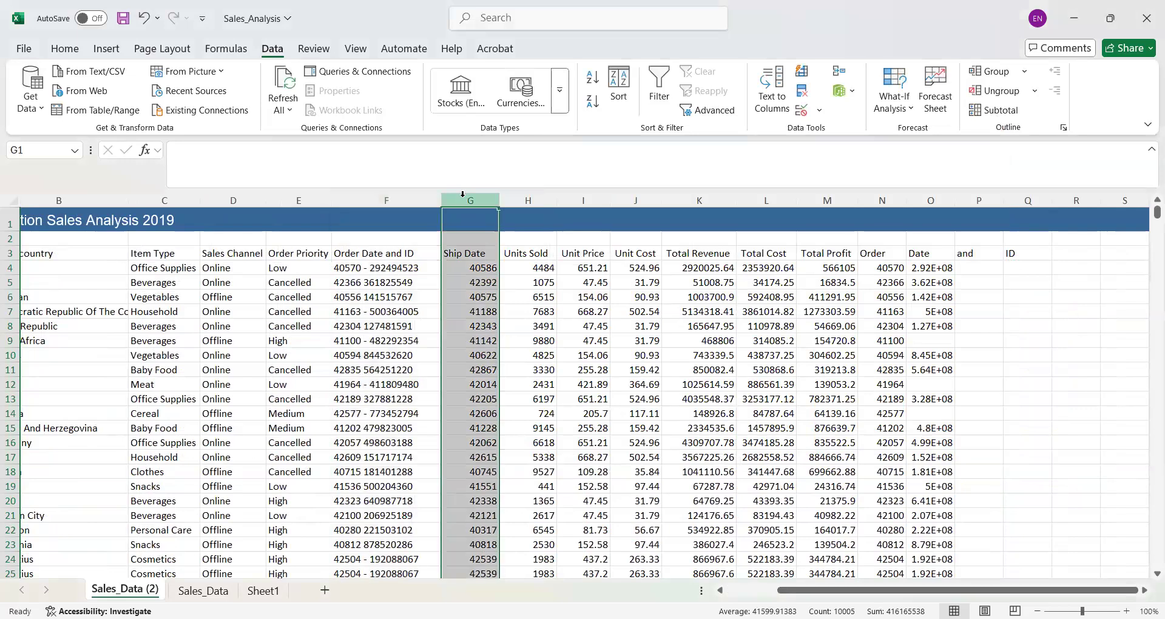
left_click(534, 199, "shift")
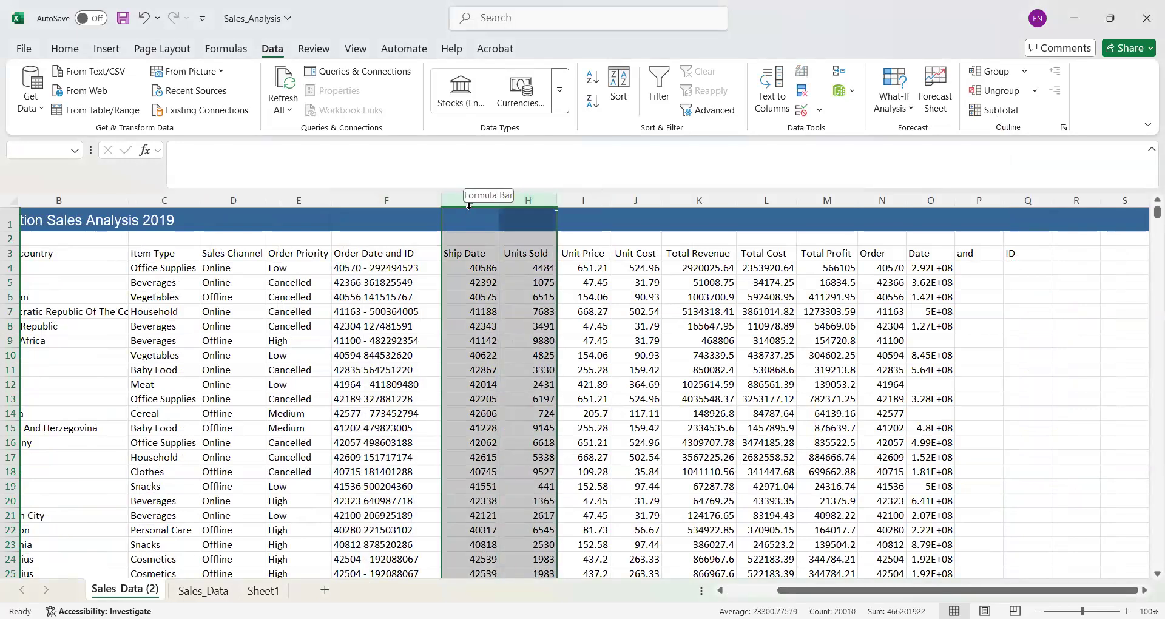
right_click(465, 202)
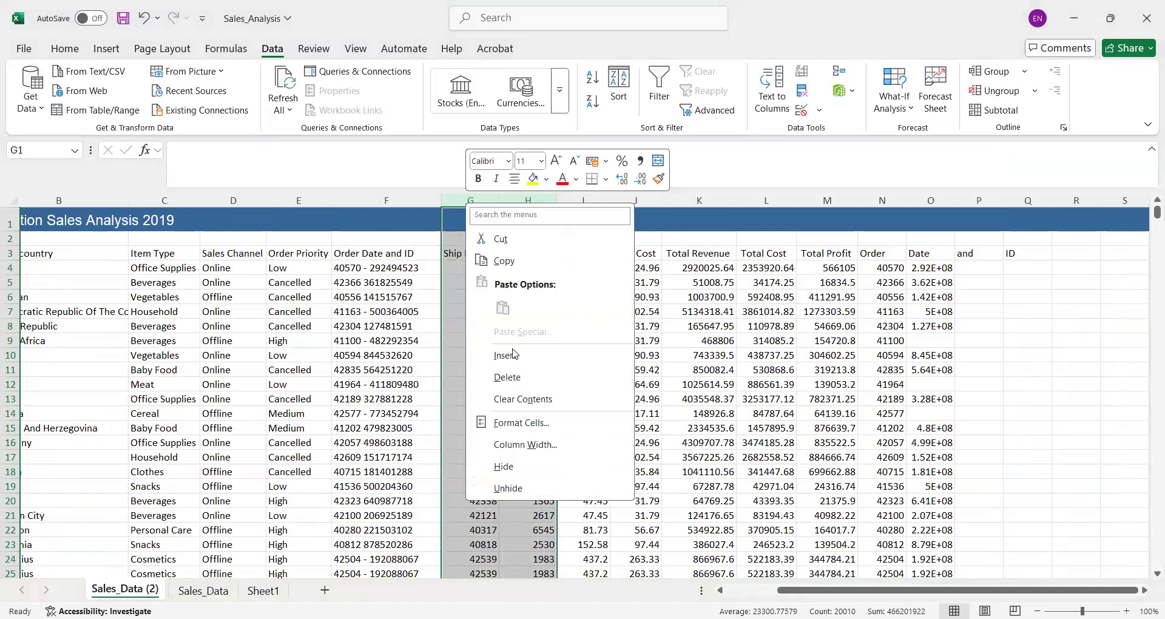
left_click(513, 353)
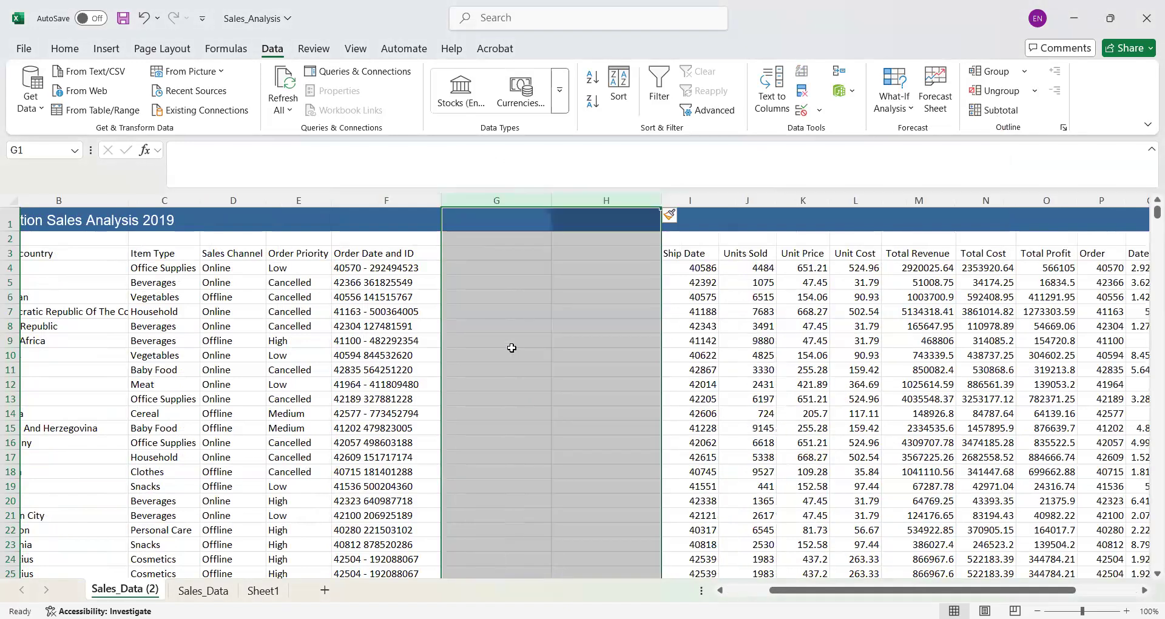
left_click(366, 203)
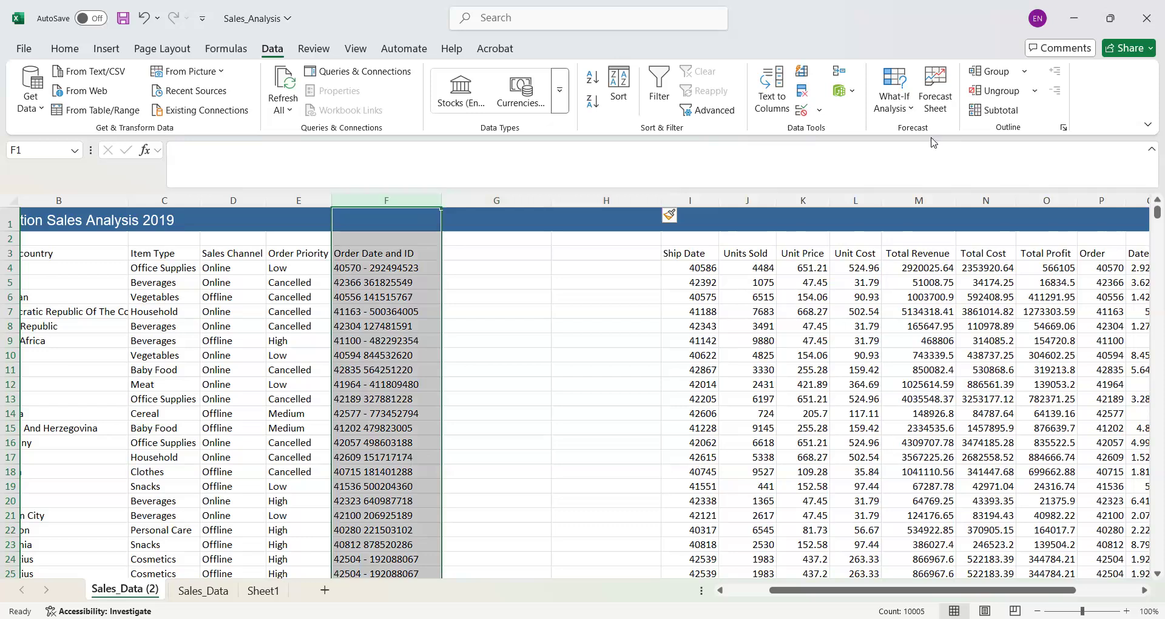
left_click(781, 85)
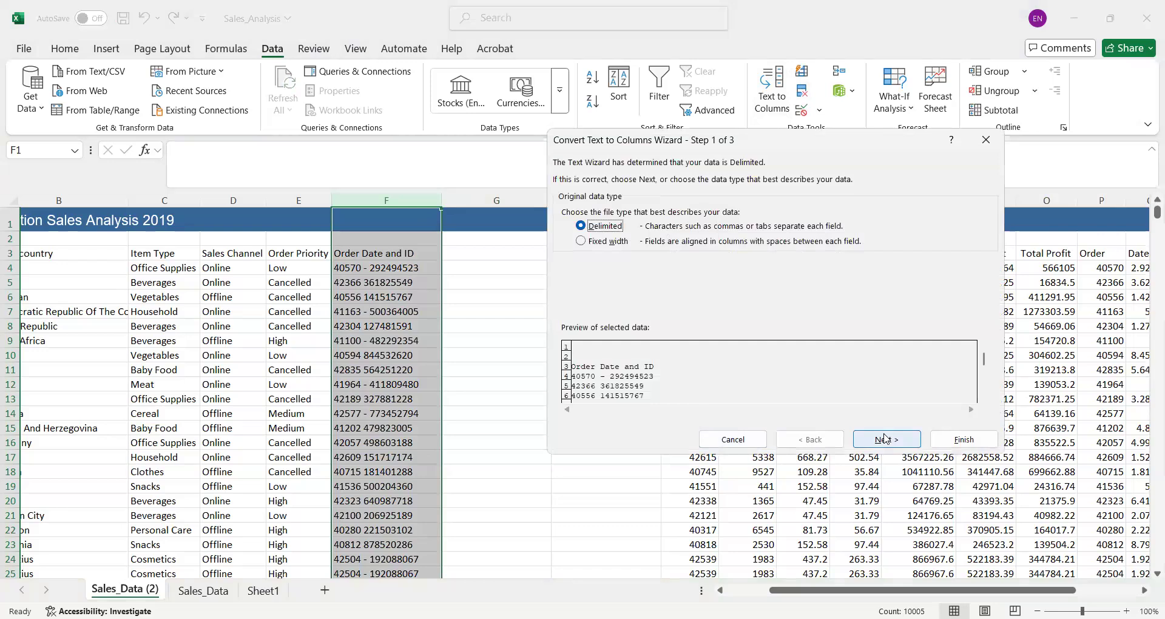
left_click(886, 438)
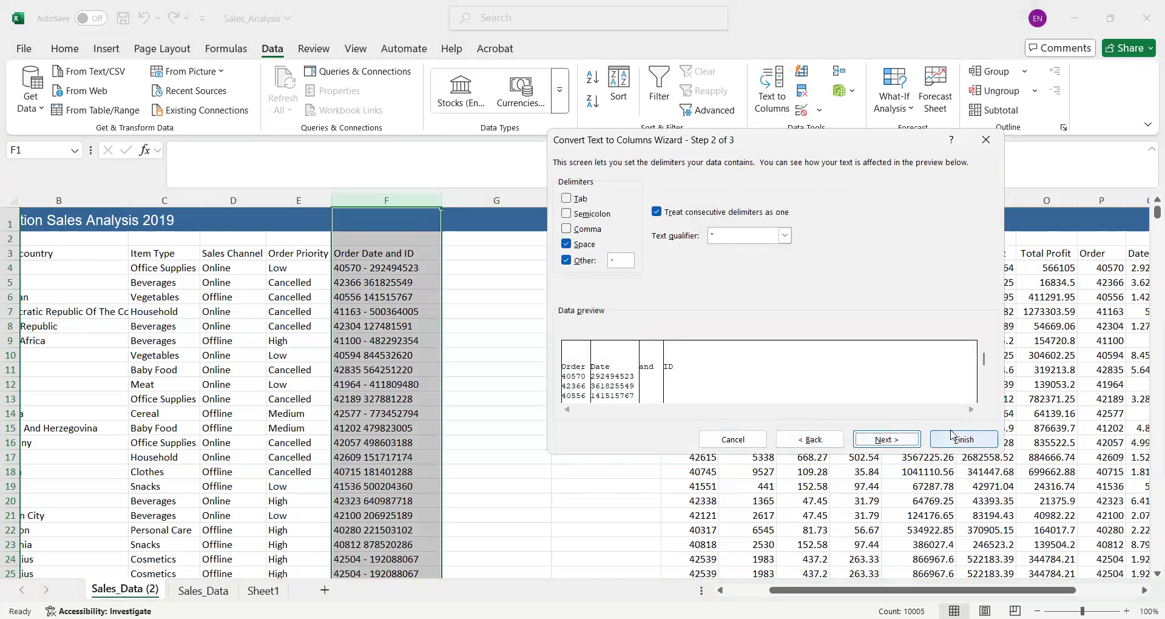
left_click(902, 440)
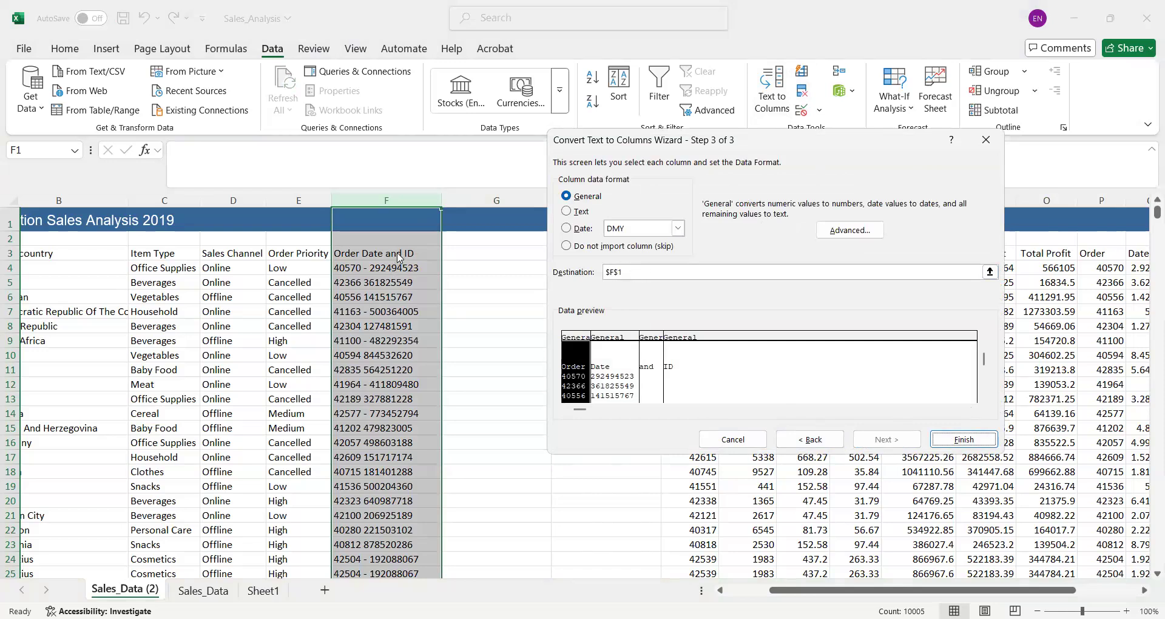
left_click(965, 440)
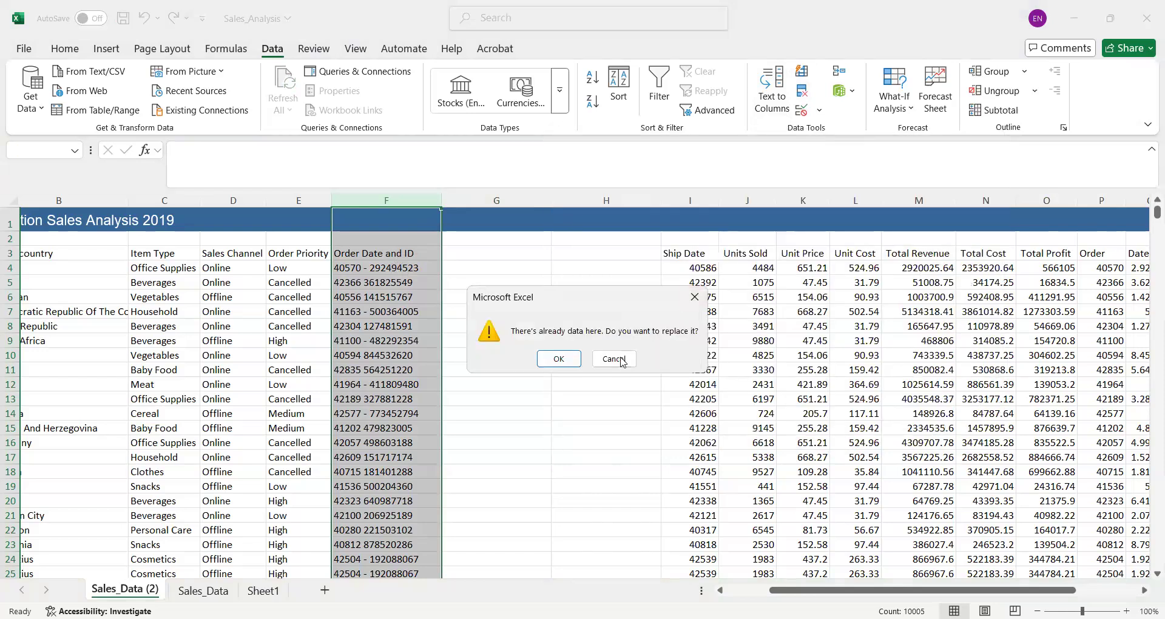
key("Escape")
- Insert two more blank columns directly before the Ship Date column
left_click(693, 191)
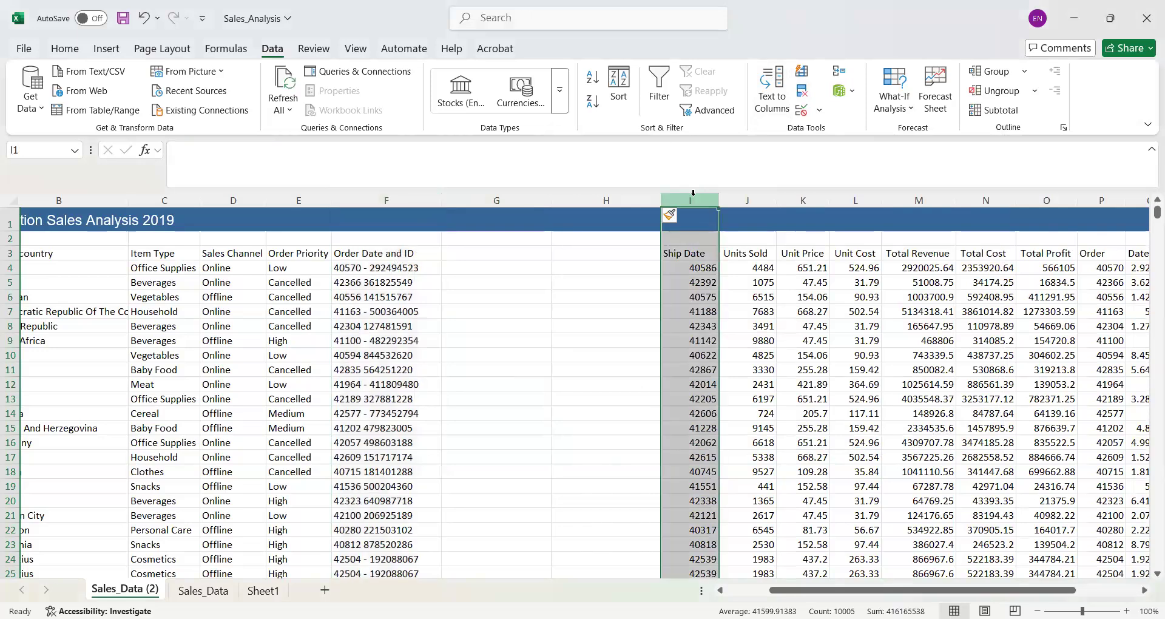
left_click(766, 197, "shift")
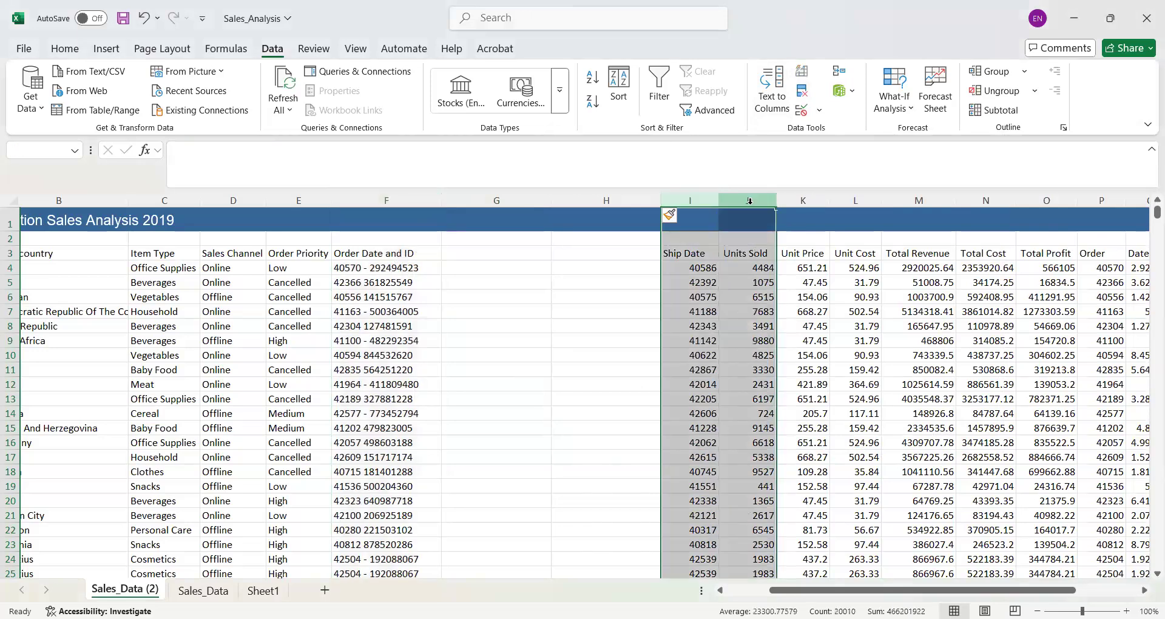
right_click(763, 239)
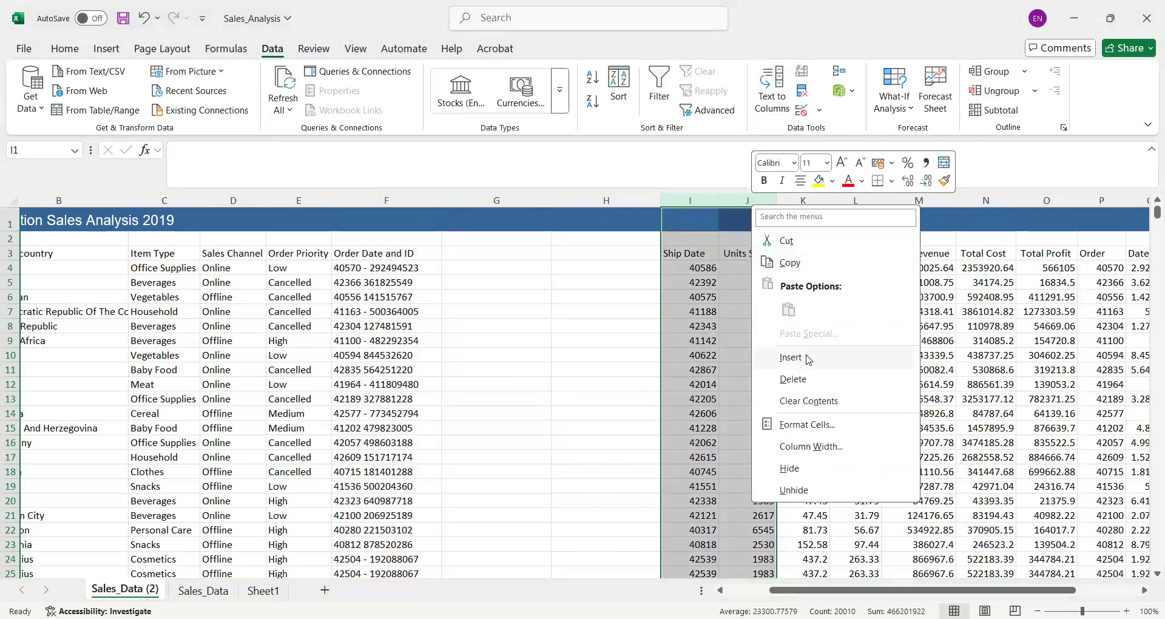
left_click(807, 358)
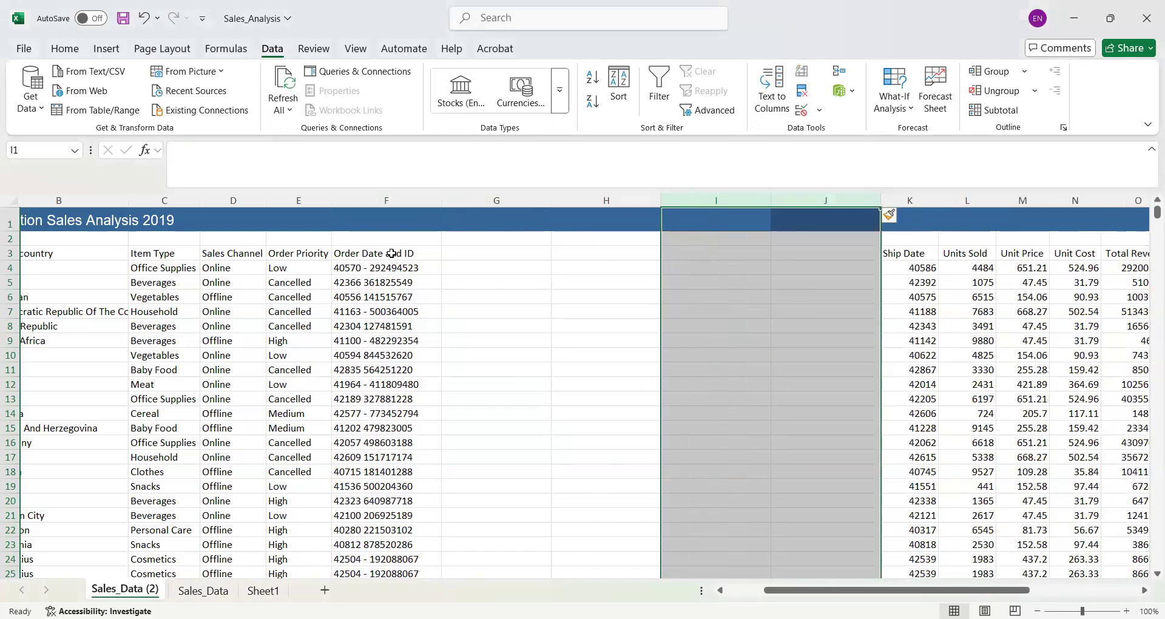
- Split the Order Date and ID column in place from F1 with delimited Text to Columns using space and "-", replacing the existing data
left_click(368, 201)
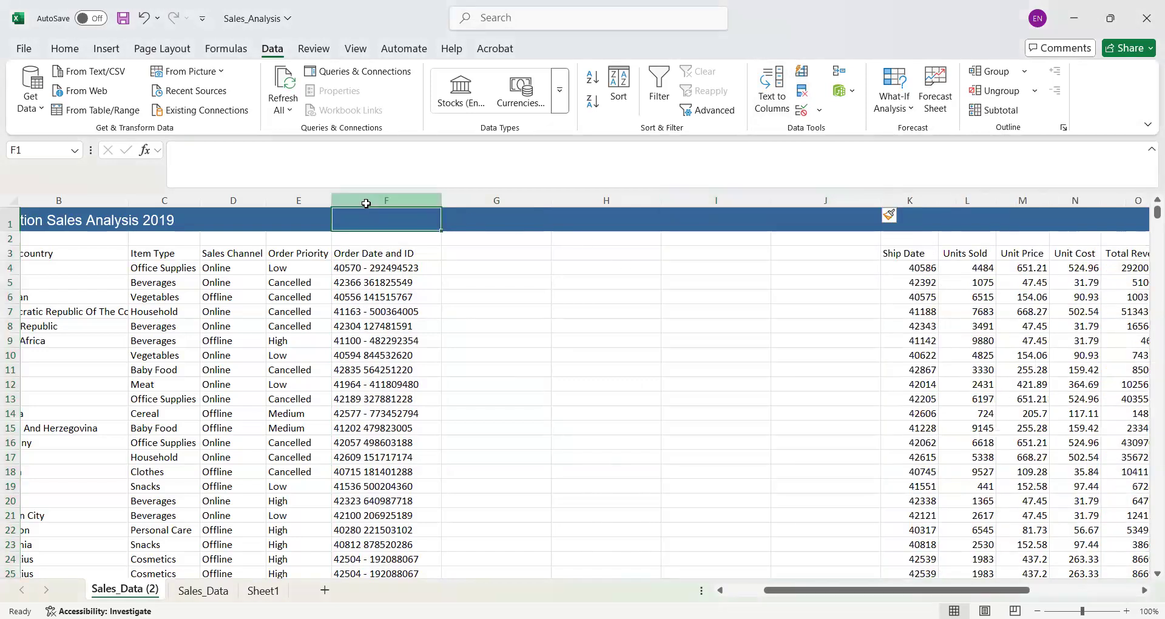
left_click(773, 97)
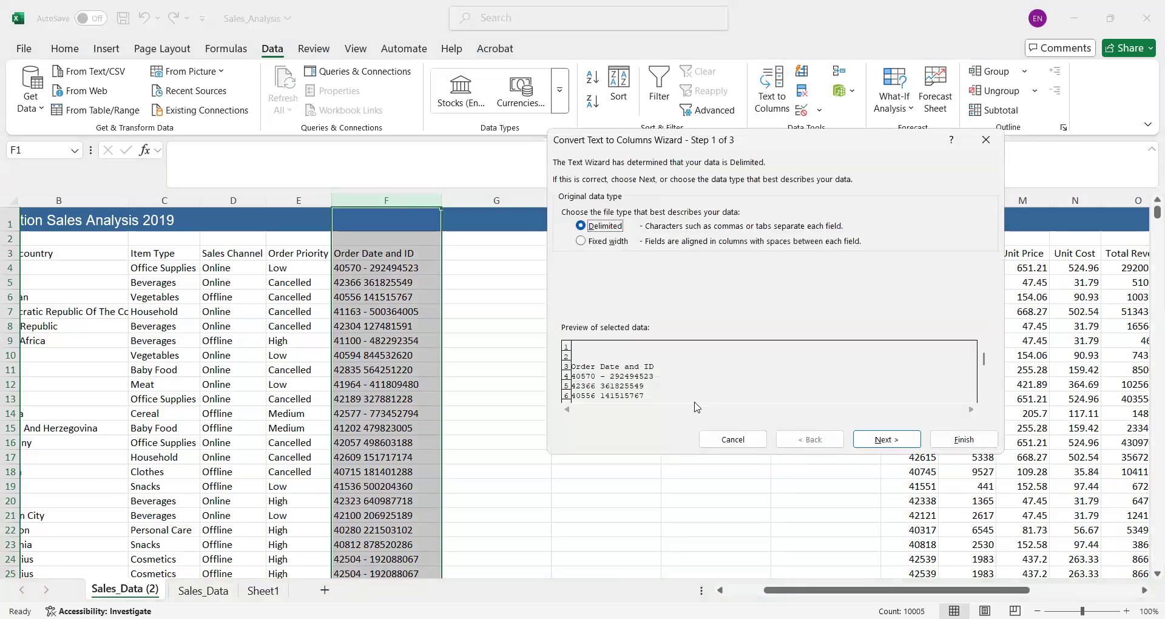
left_click(886, 440)
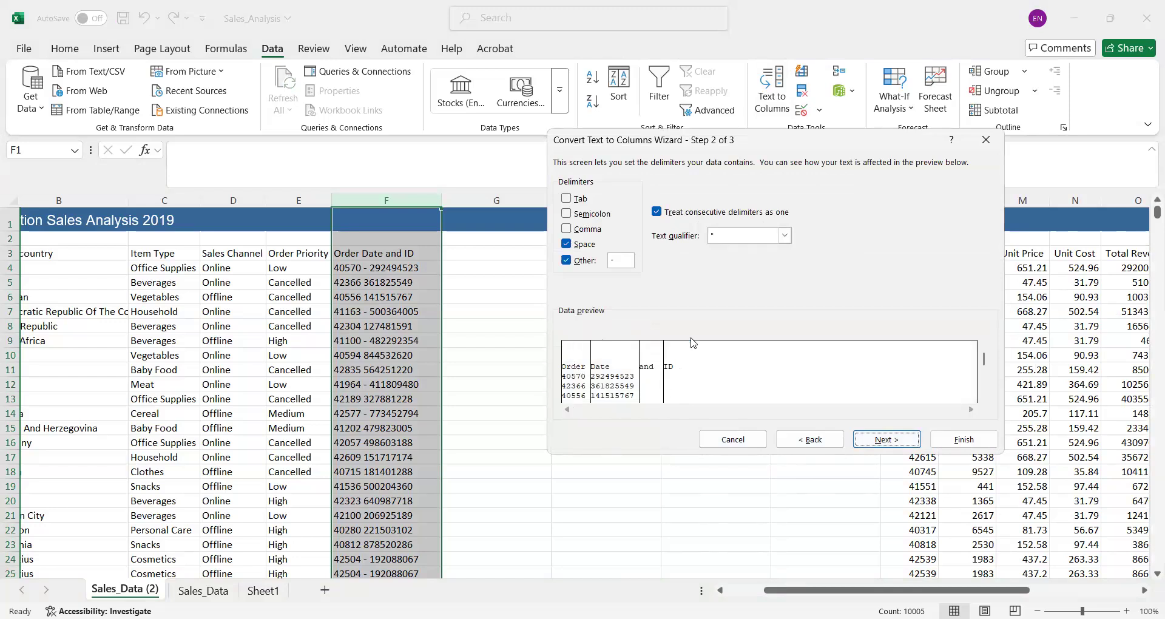
left_click(883, 440)
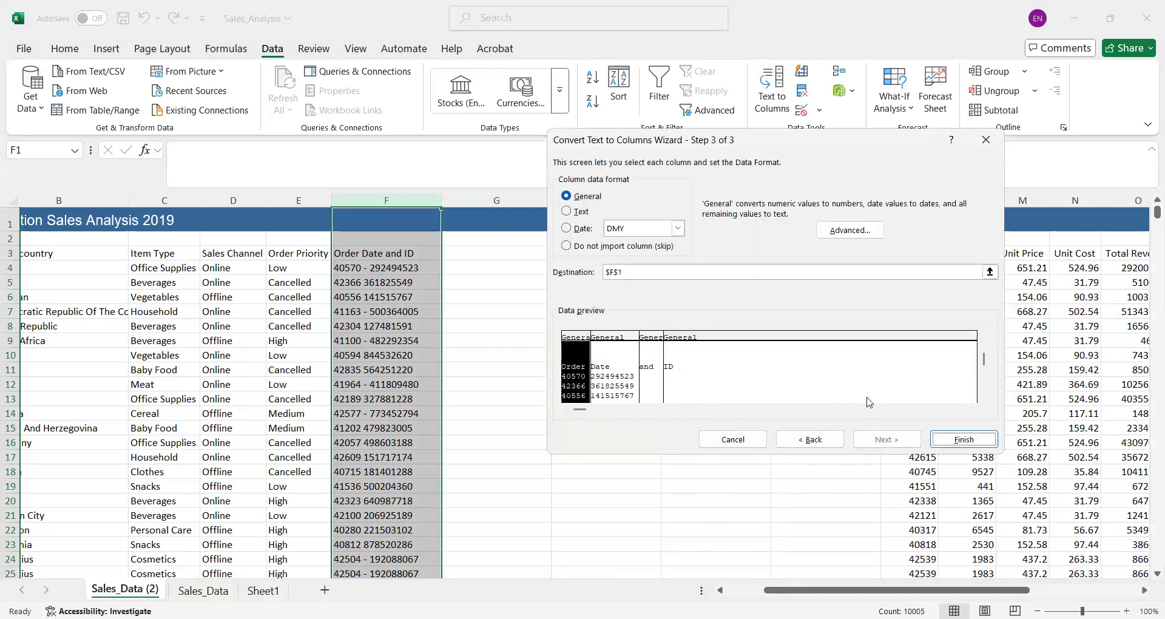
left_click(962, 441)
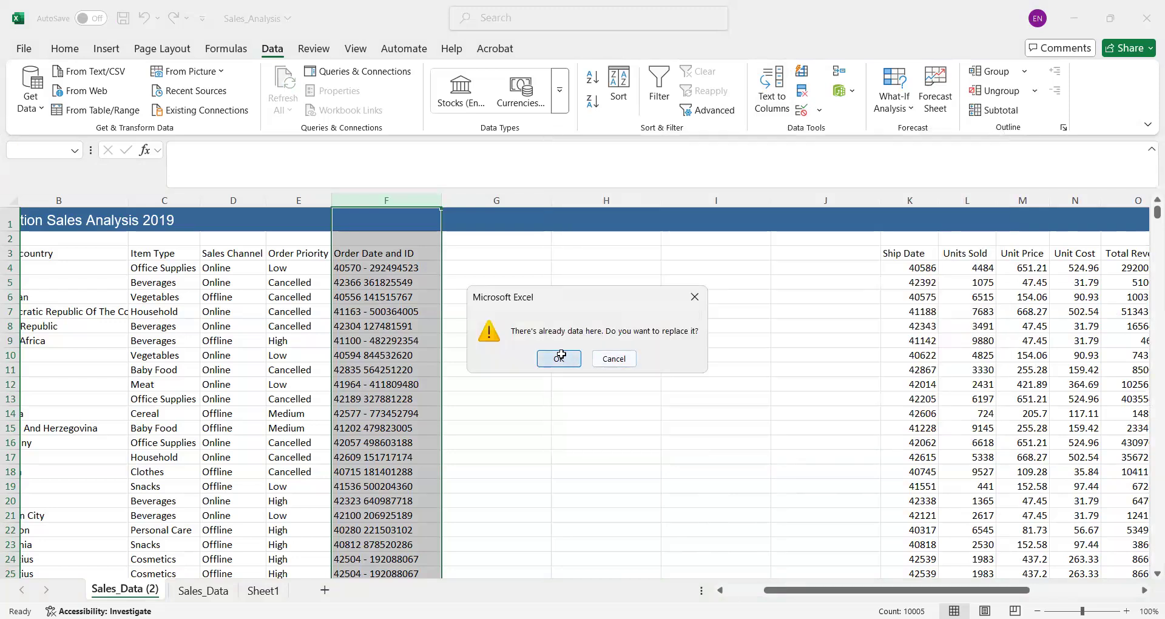
left_click(558, 359)
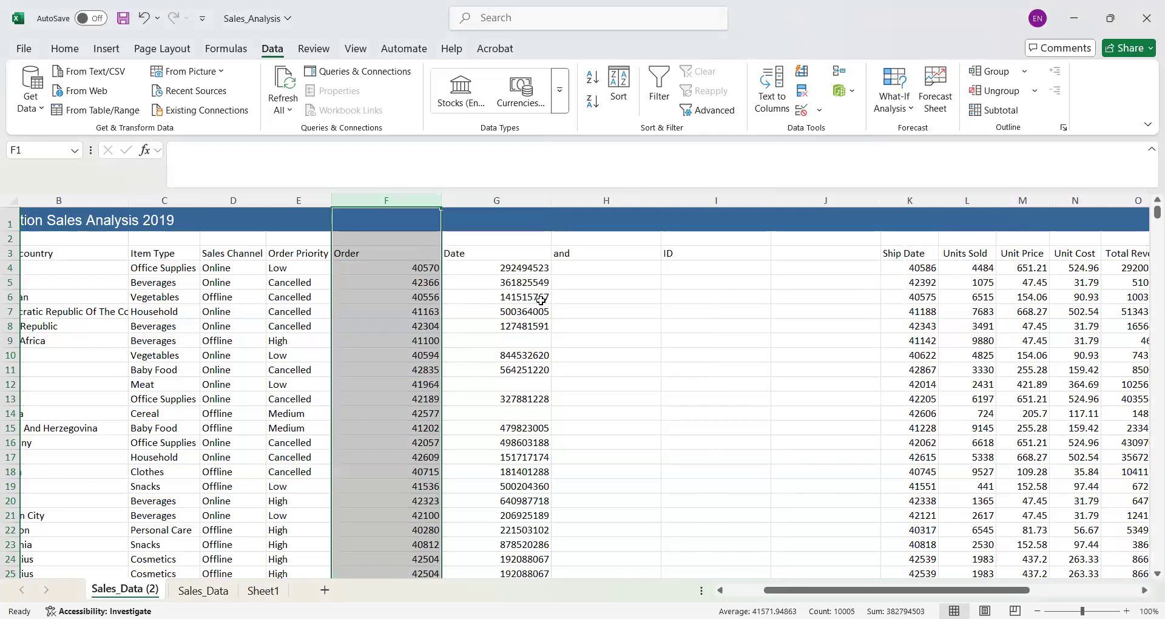
- Rename the first two split column headers in F3 and G3 as Date and ID
left_click(379, 248)
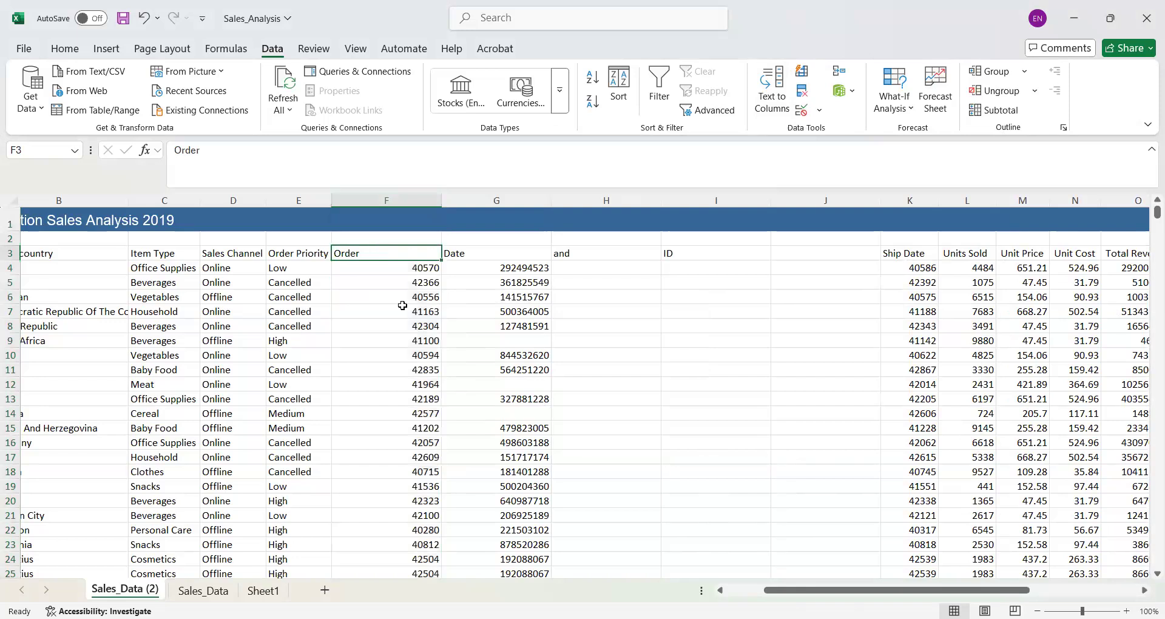
key("BackSpace")
type("Date")
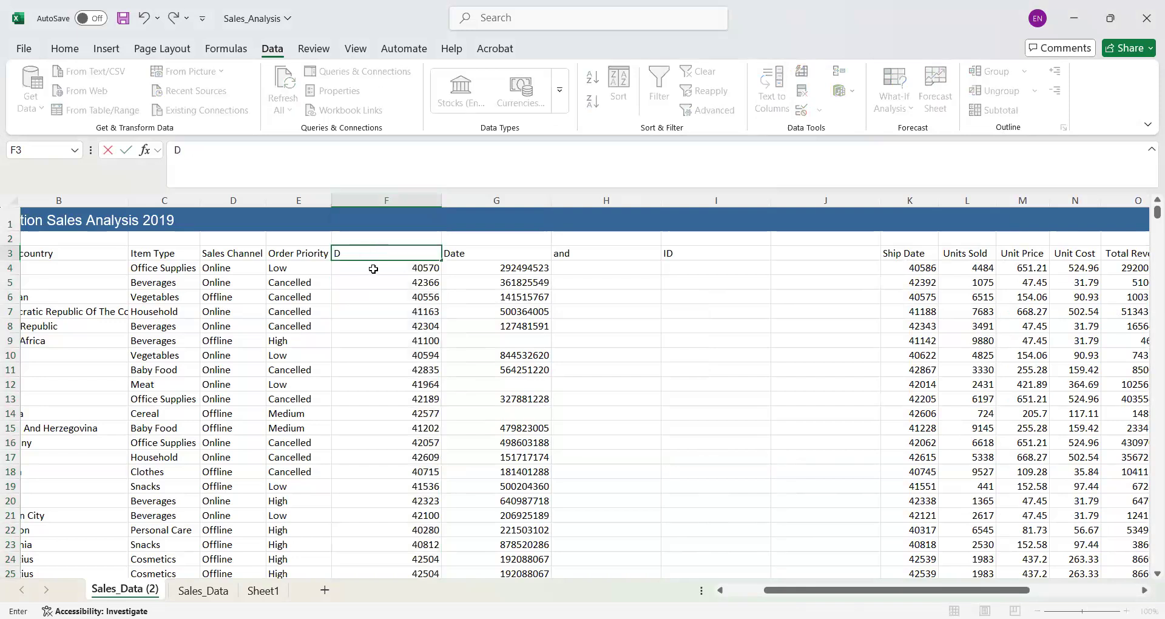
left_click(465, 258)
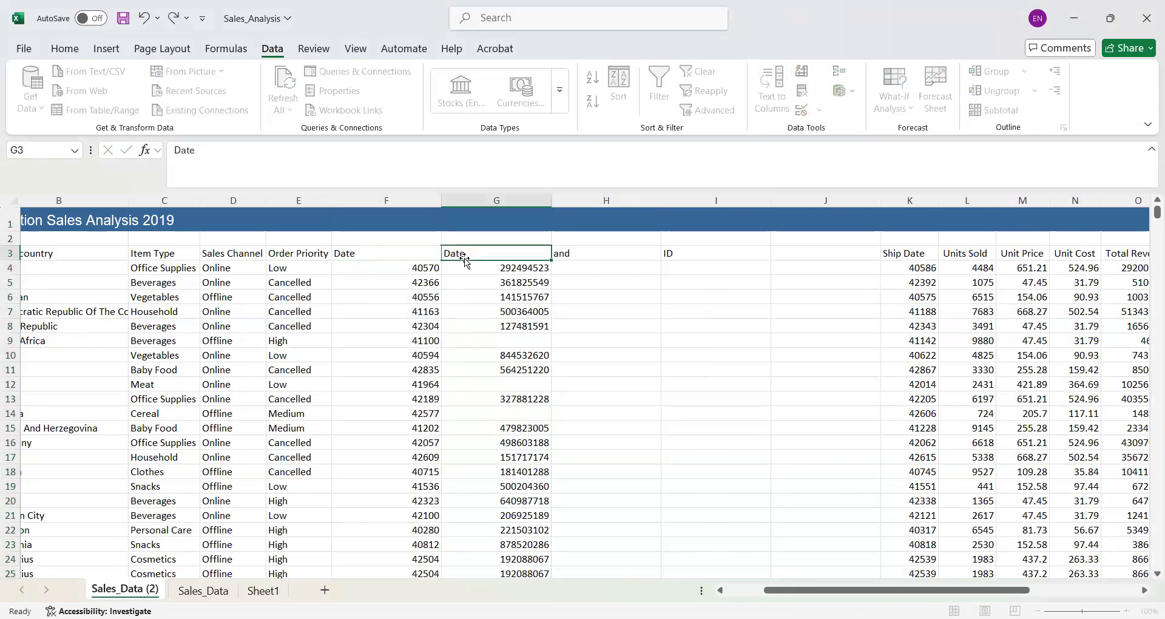
key("ctrl+Down")
double_click(475, 250)
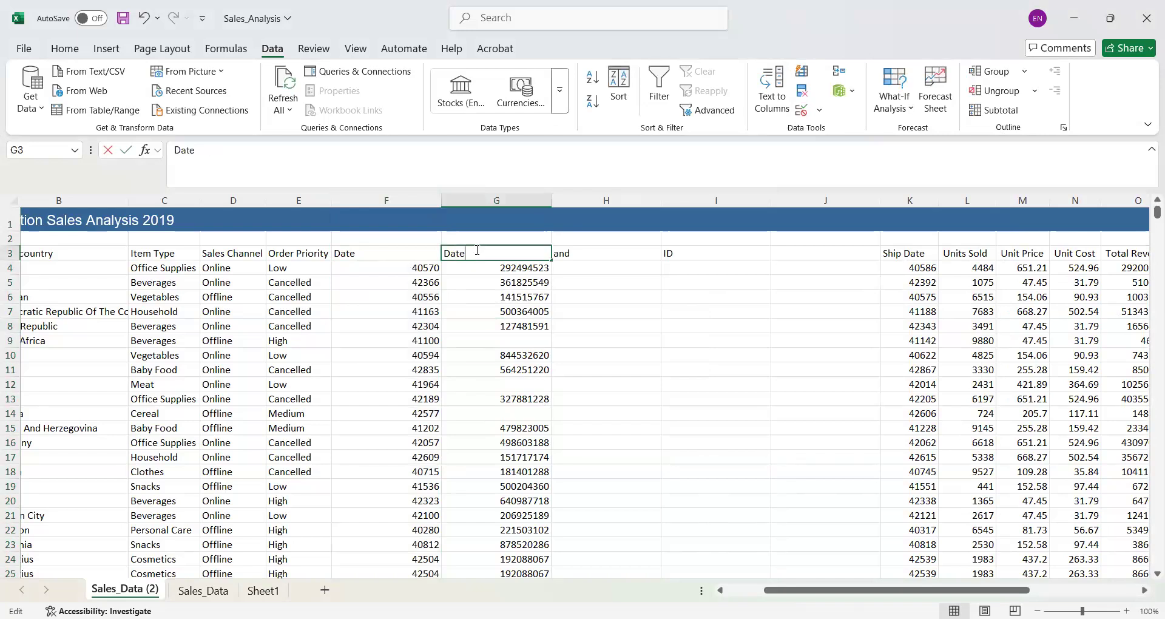
key("BackSpace")
key("BackSpace")
key("BackSpace")
key("BackSpace")
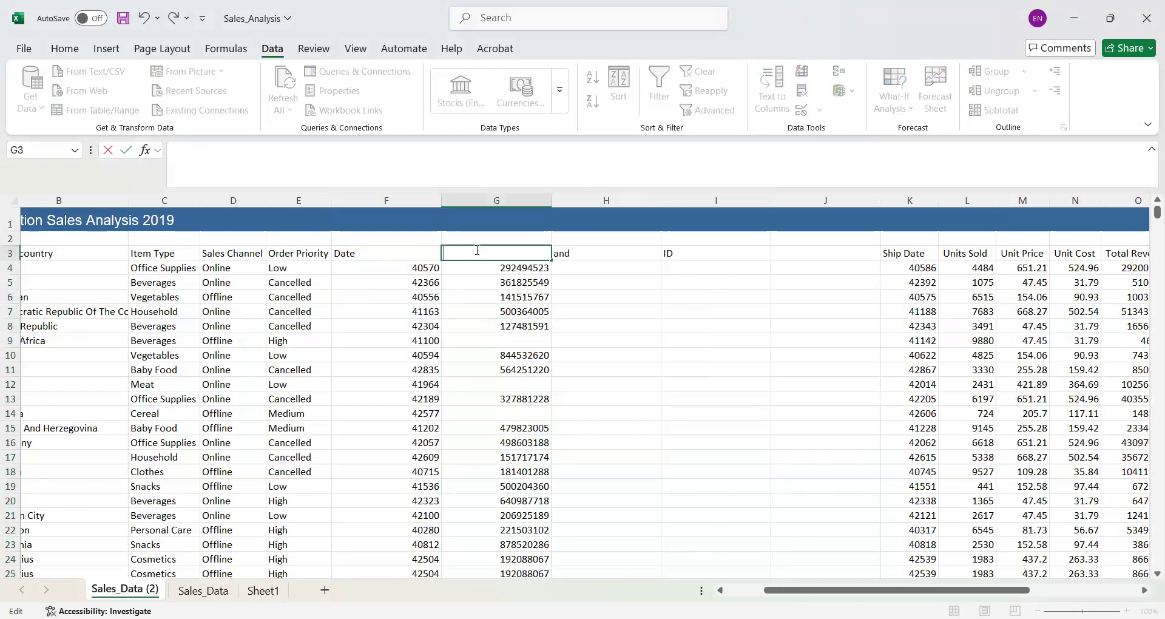
type("ID")
- Undo the header renames and the in-place split to restore the combined Order Date and ID column
key("ctrl+z")
key("ctrl+z")
key("ctrl+z")
key("ctrl+z")
key("ctrl+z")
key("ctrl+z")
key("ctrl+z")
left_click(444, 461)
key("ctrl+z")
key("ctrl+z")
key("ctrl+z")
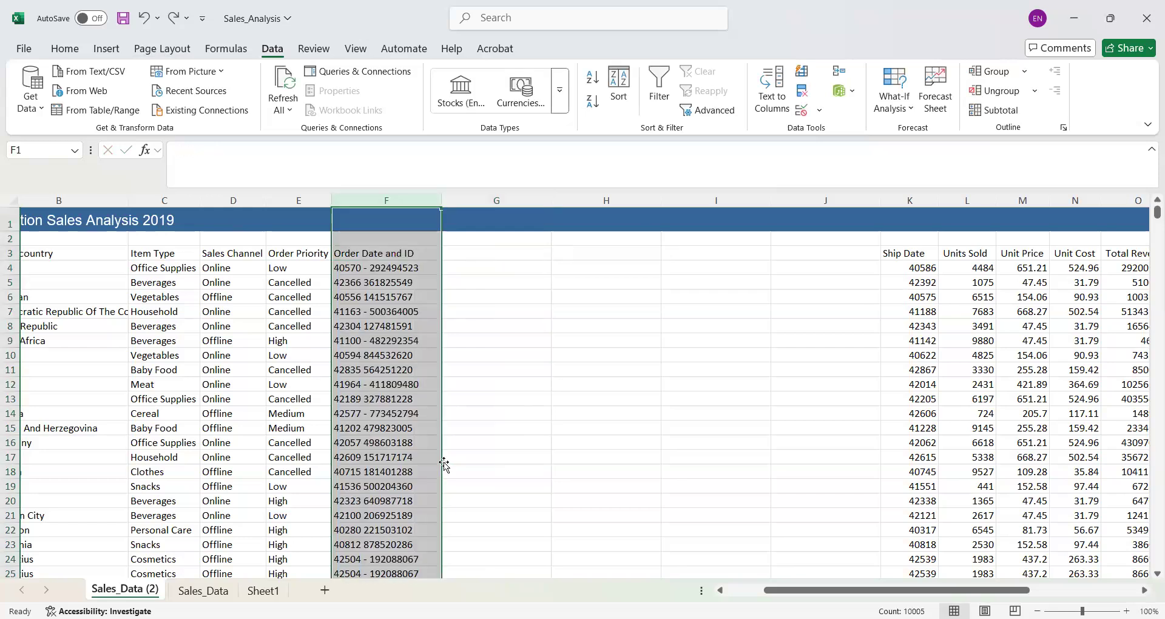
- Split the Order Date and ID column with delimited Text to Columns on space and "-", sending the results to destination G1
left_click(779, 102)
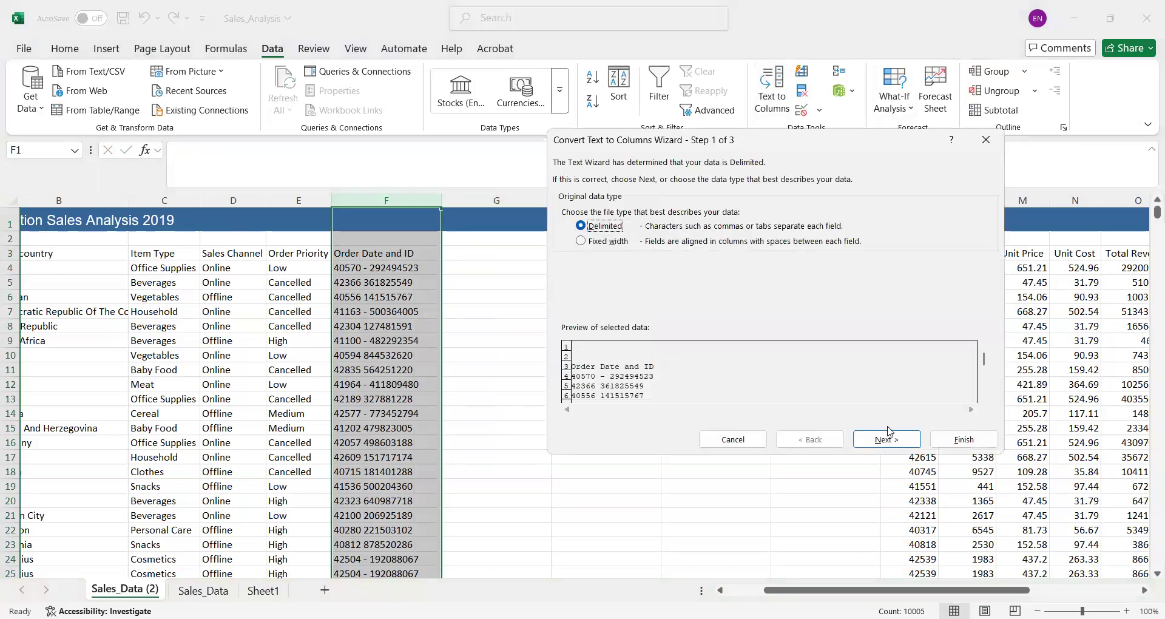
left_click(888, 438)
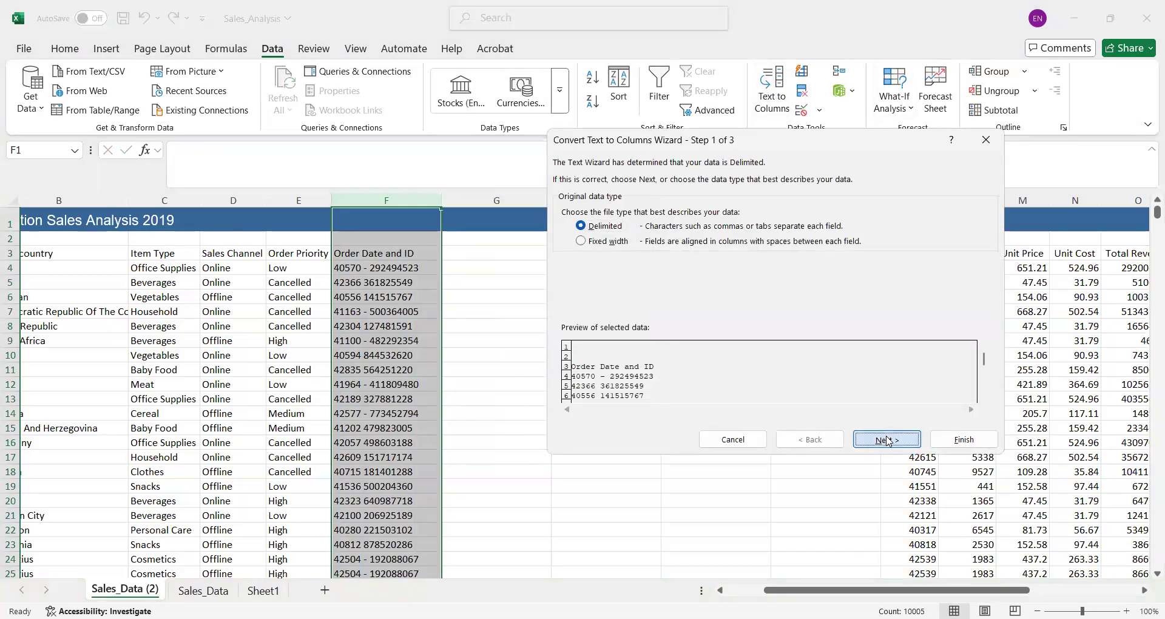
left_click(887, 439)
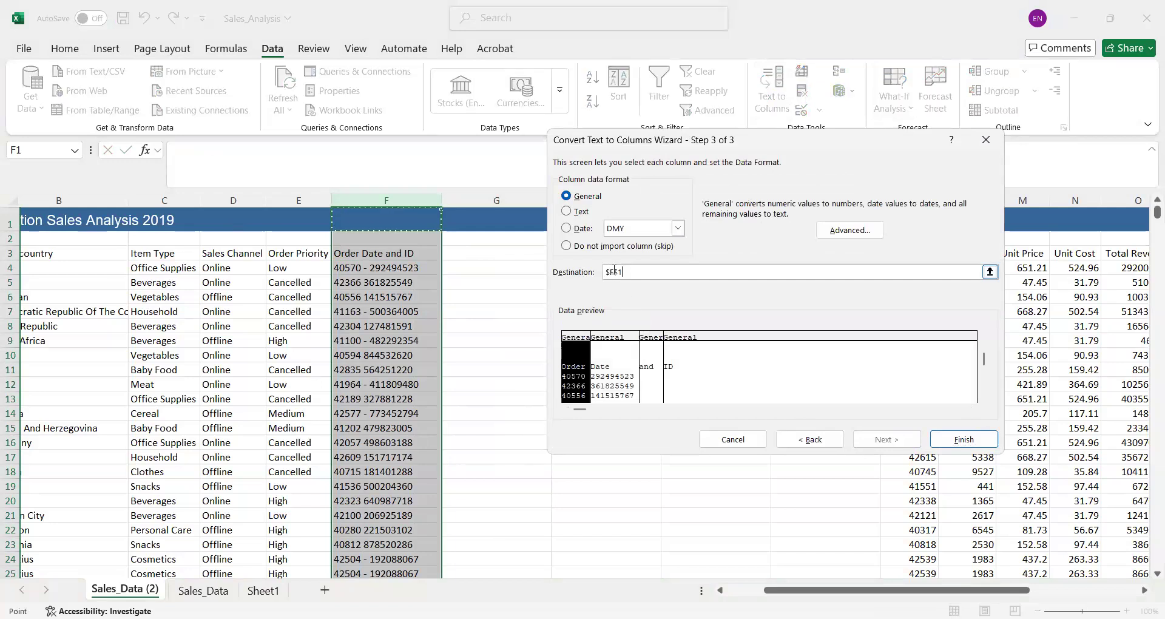
key("Left")
key("Right")
key("Right")
left_click(970, 437)
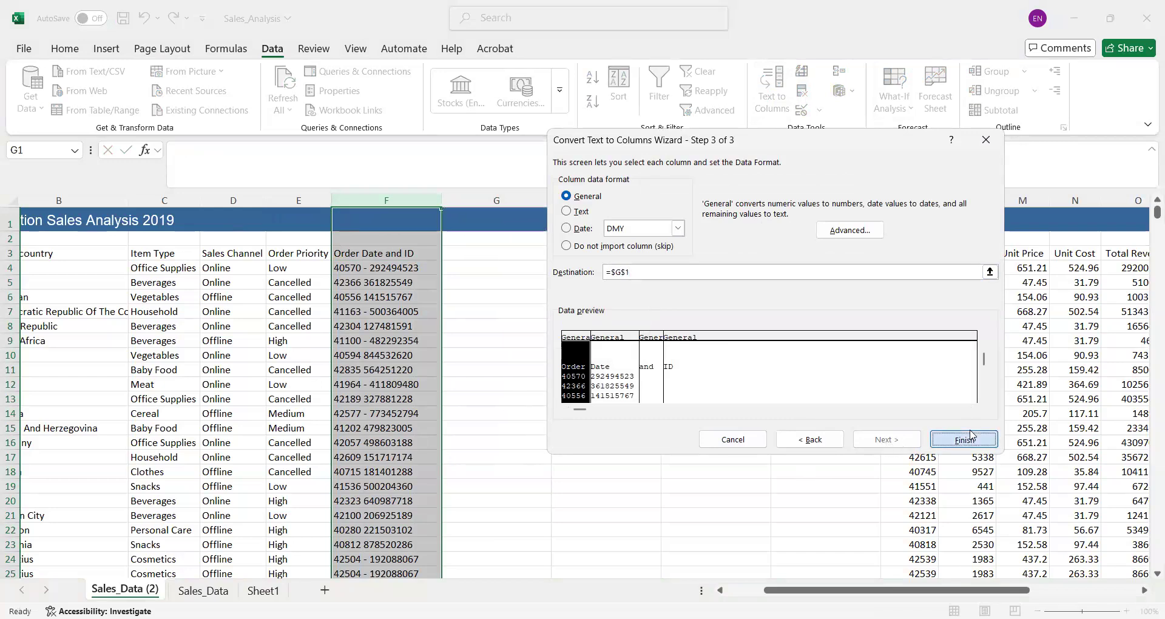
left_click(559, 359)
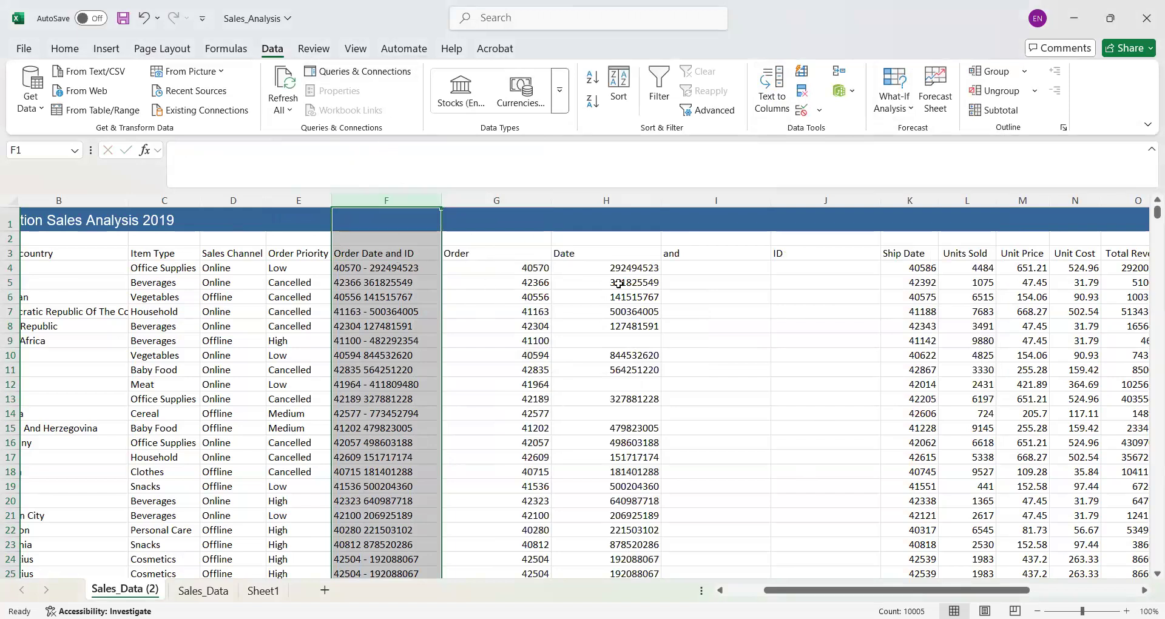
- Select column I, which holds the leftover "and" header from the split
left_click(727, 248)
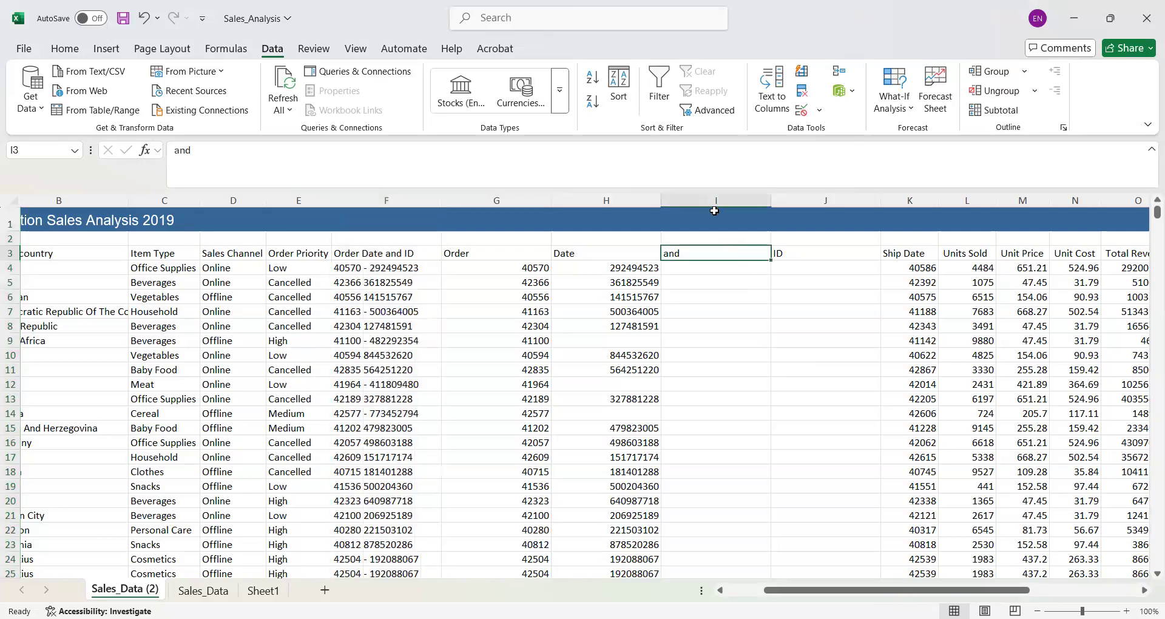
left_click(712, 209)
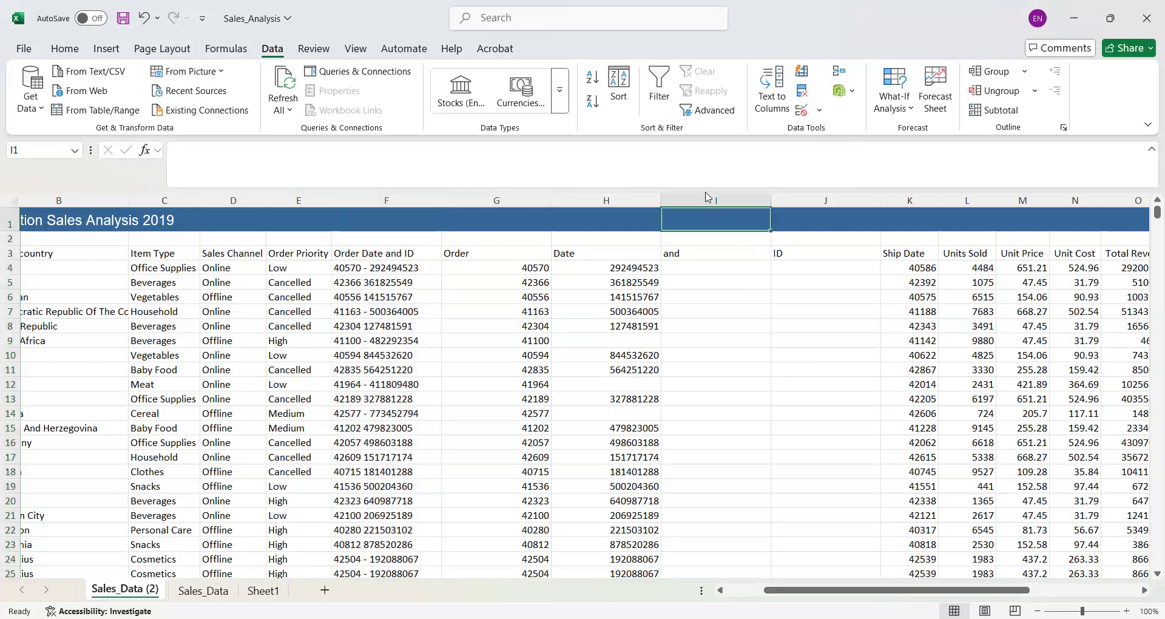